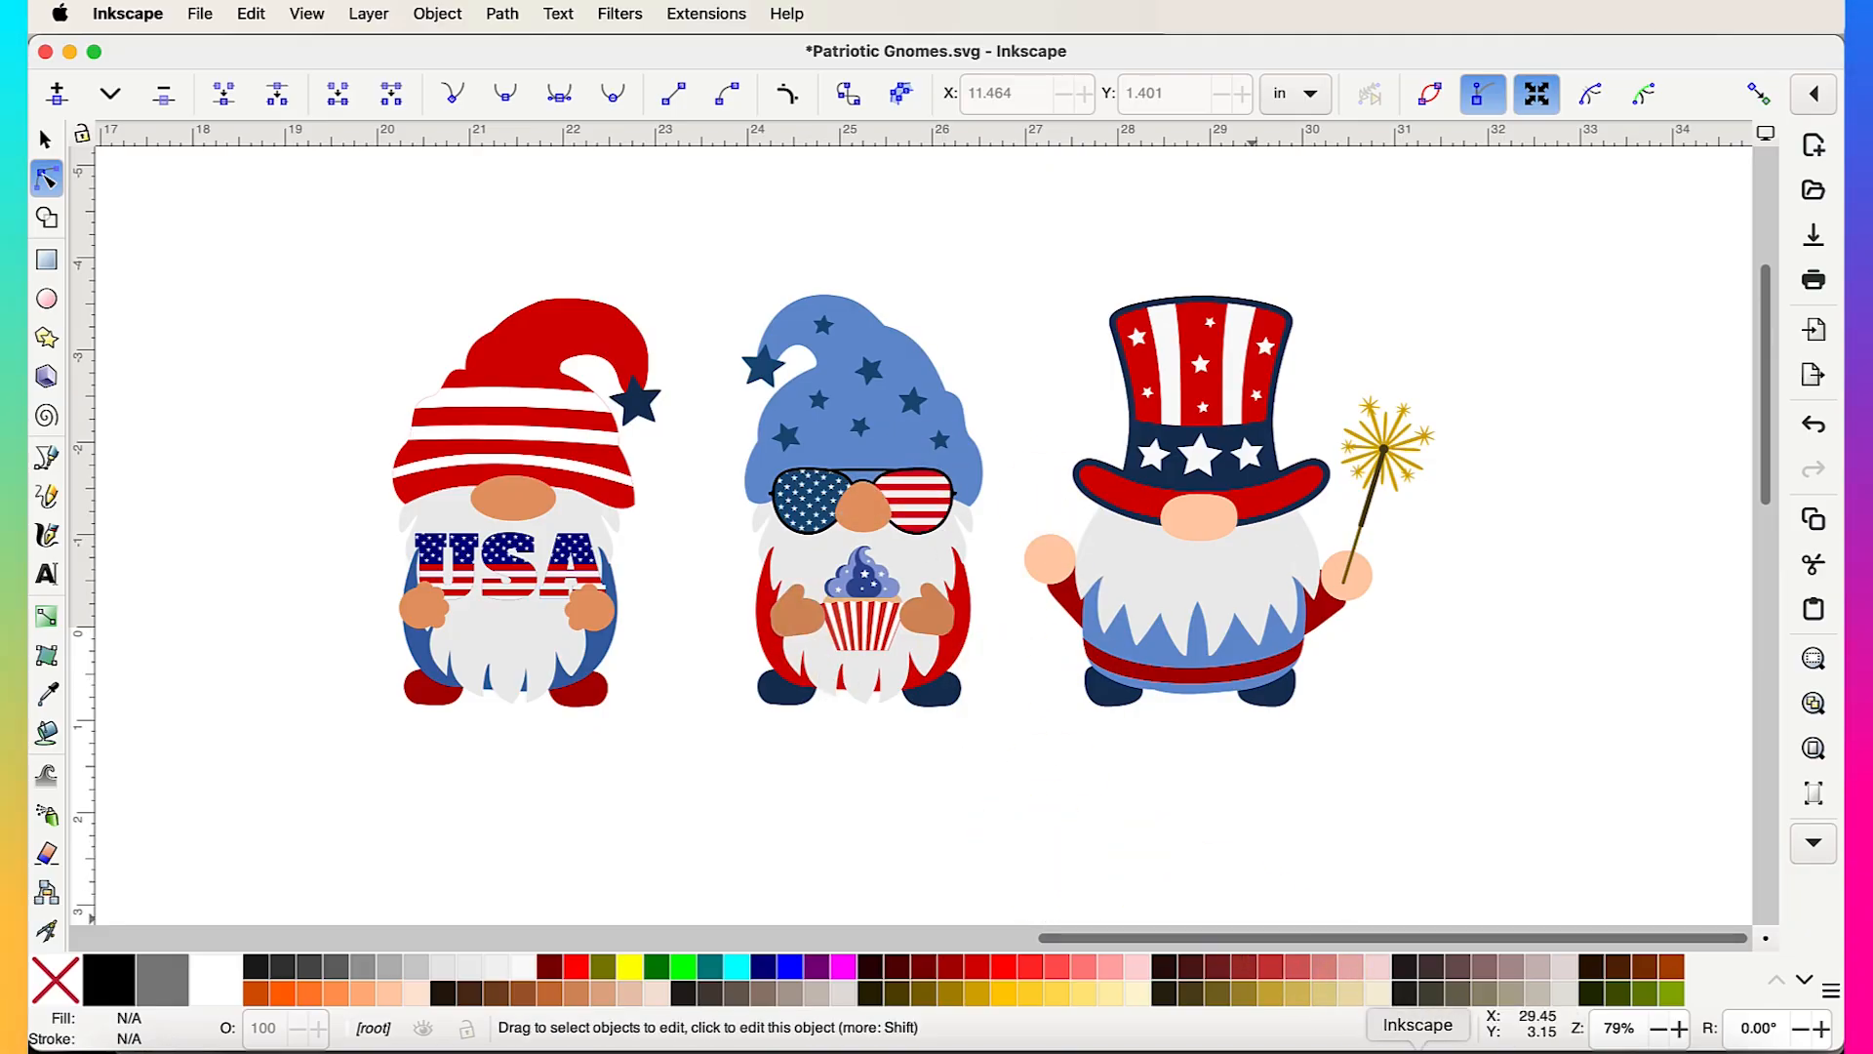
Switch to the July UDesign Kit document, close its Export dialog and examine the patriotic artwork on the page
left_click(1417, 1052)
left_click(1349, 673)
scroll(836, 536, "down", 5)
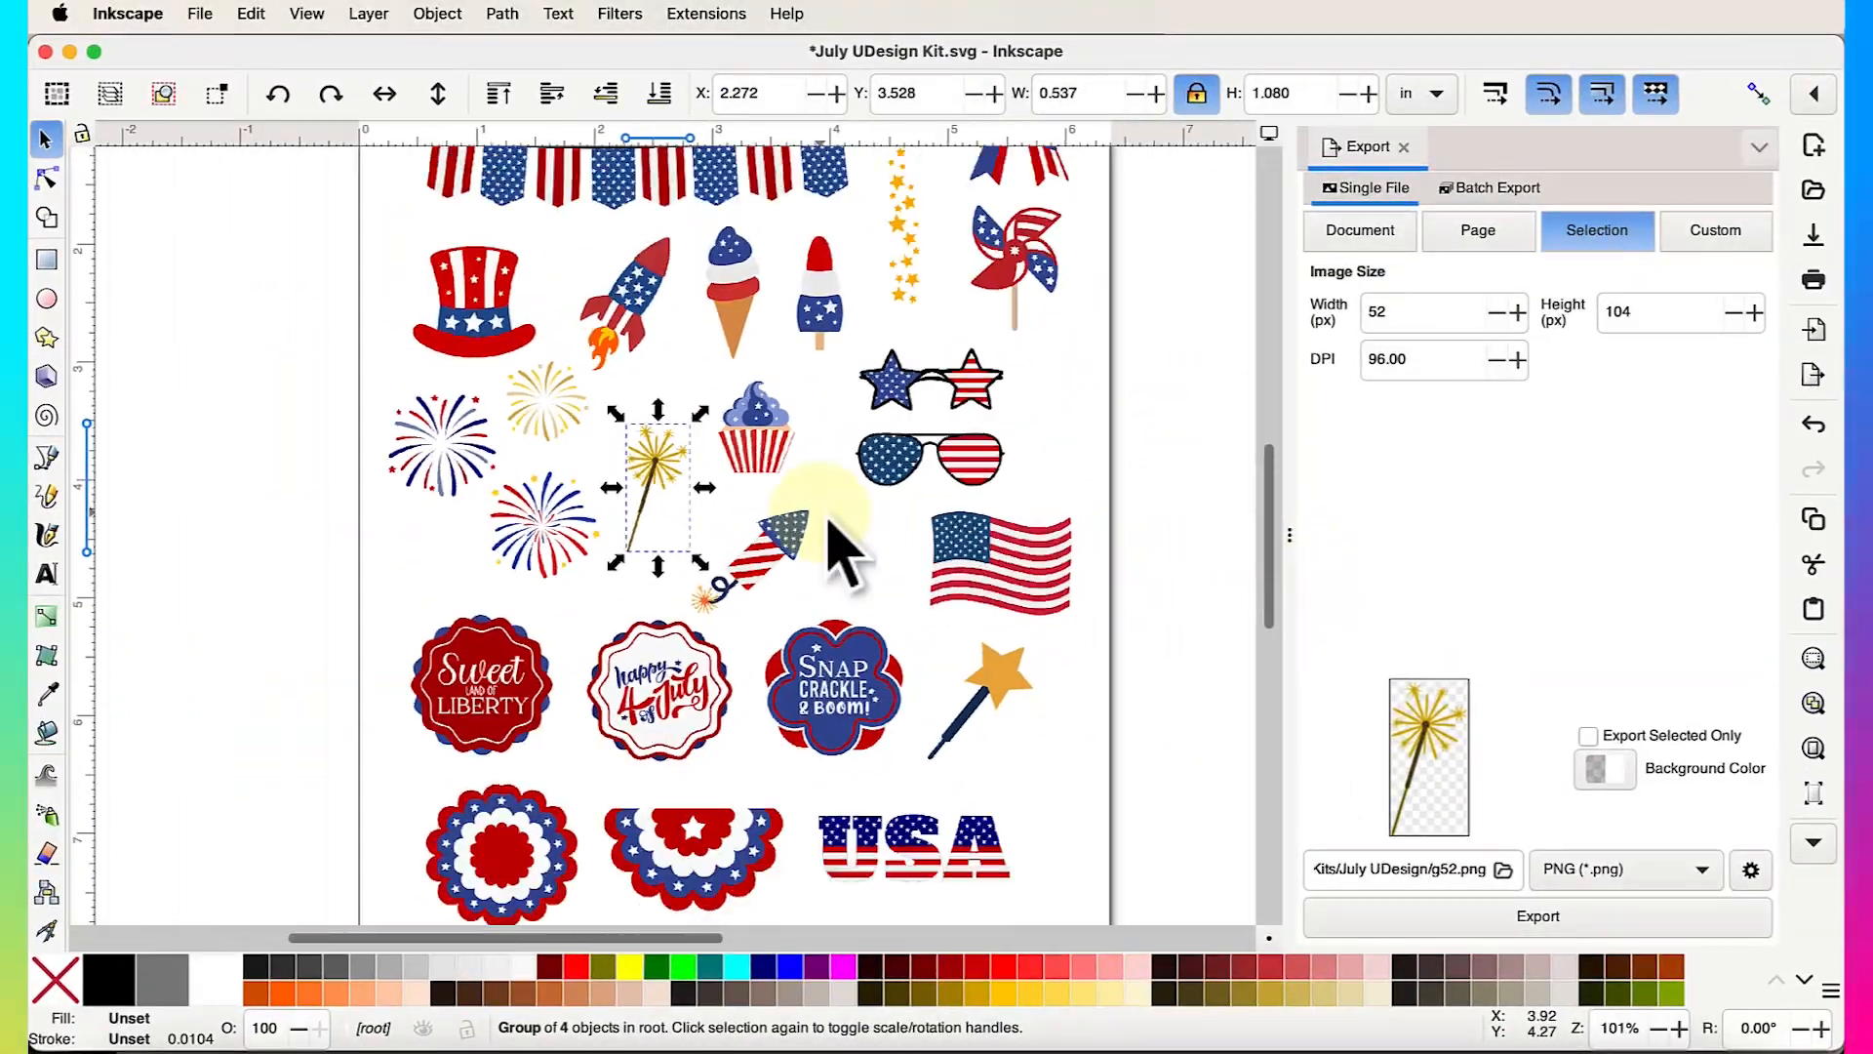
left_click(1073, 556)
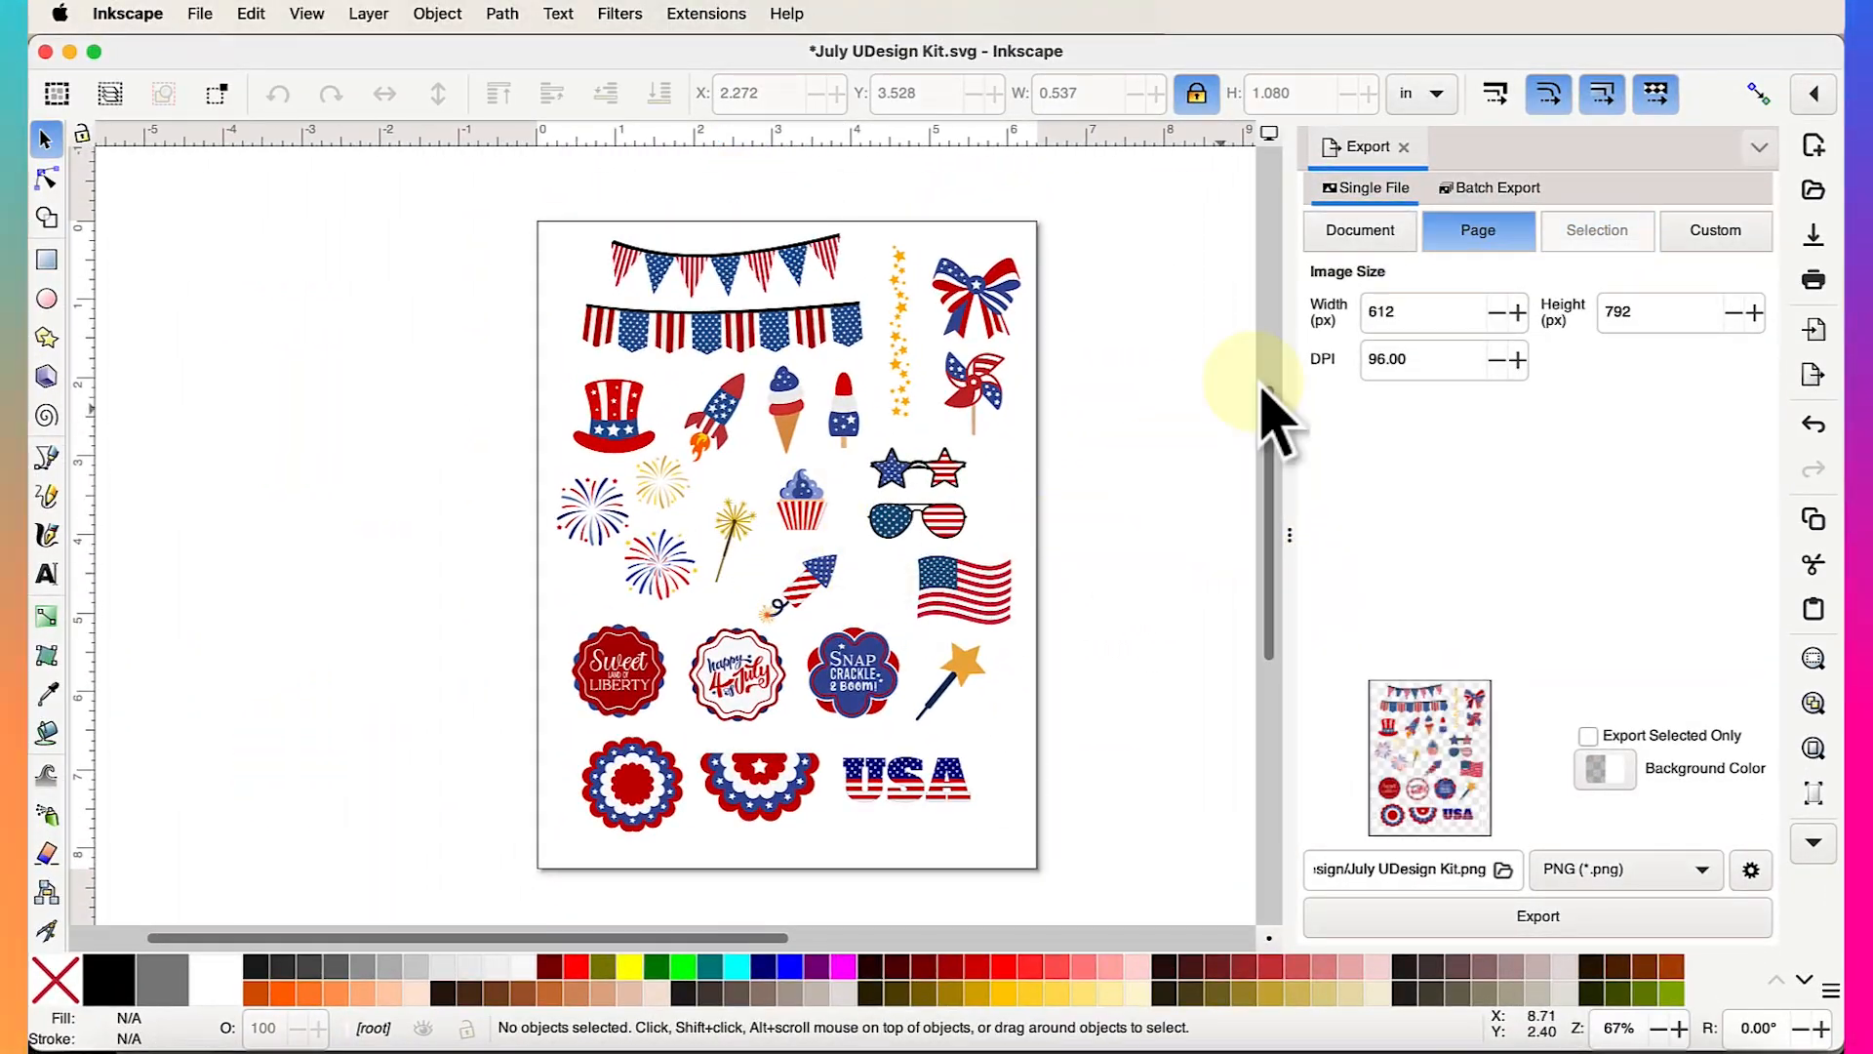
left_click(1403, 146)
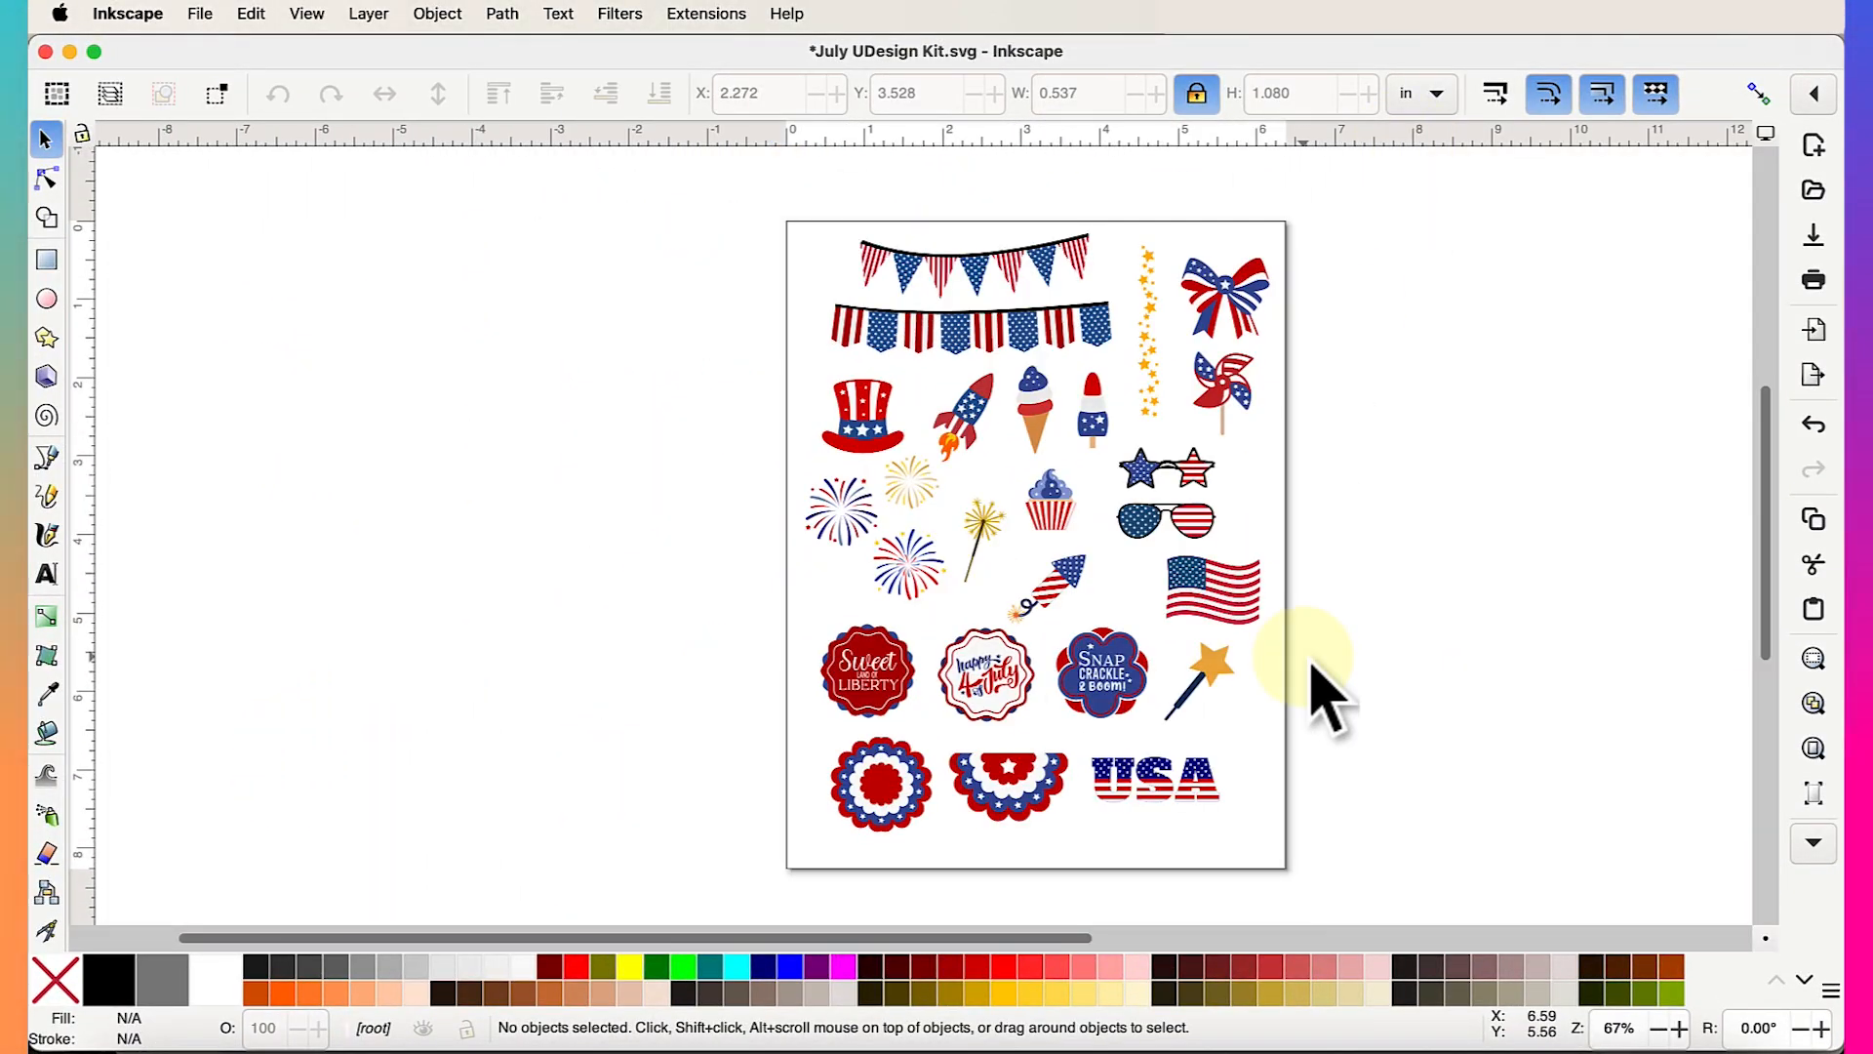
scroll(1430, 690, "right", 5)
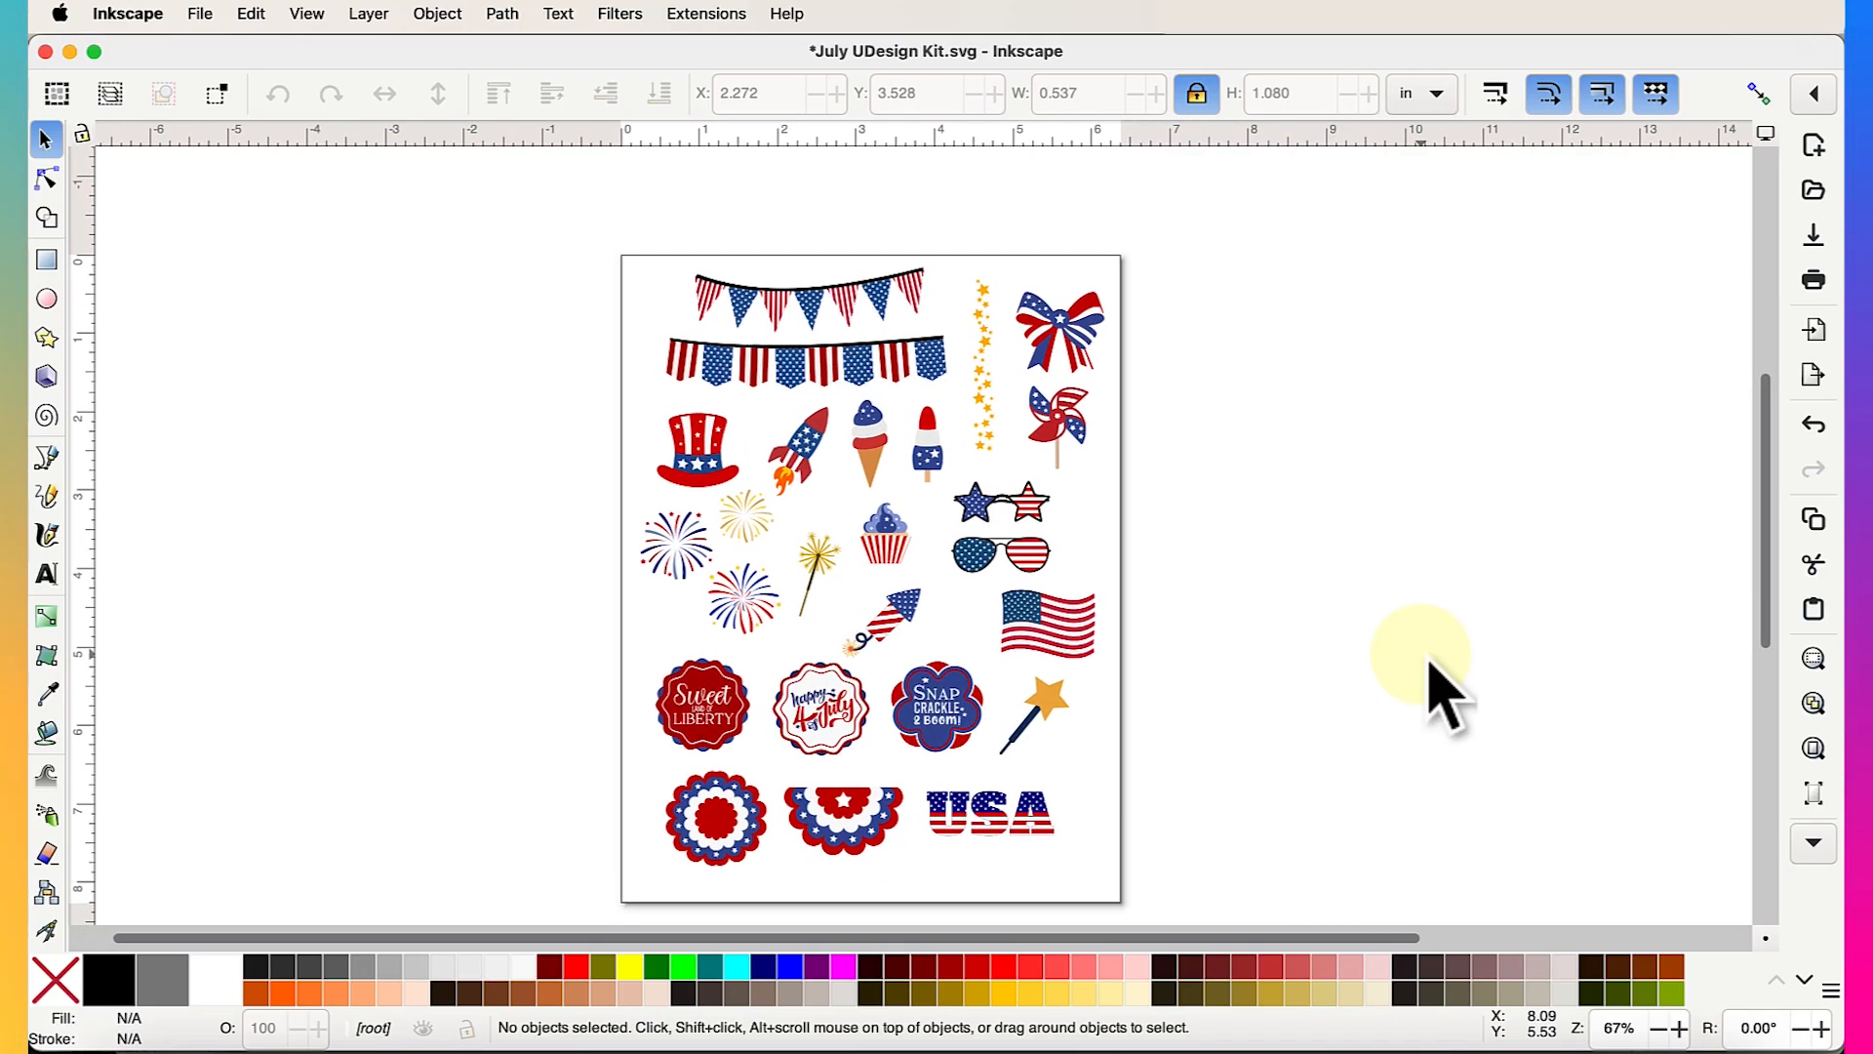
scroll(1430, 690, "down", 1)
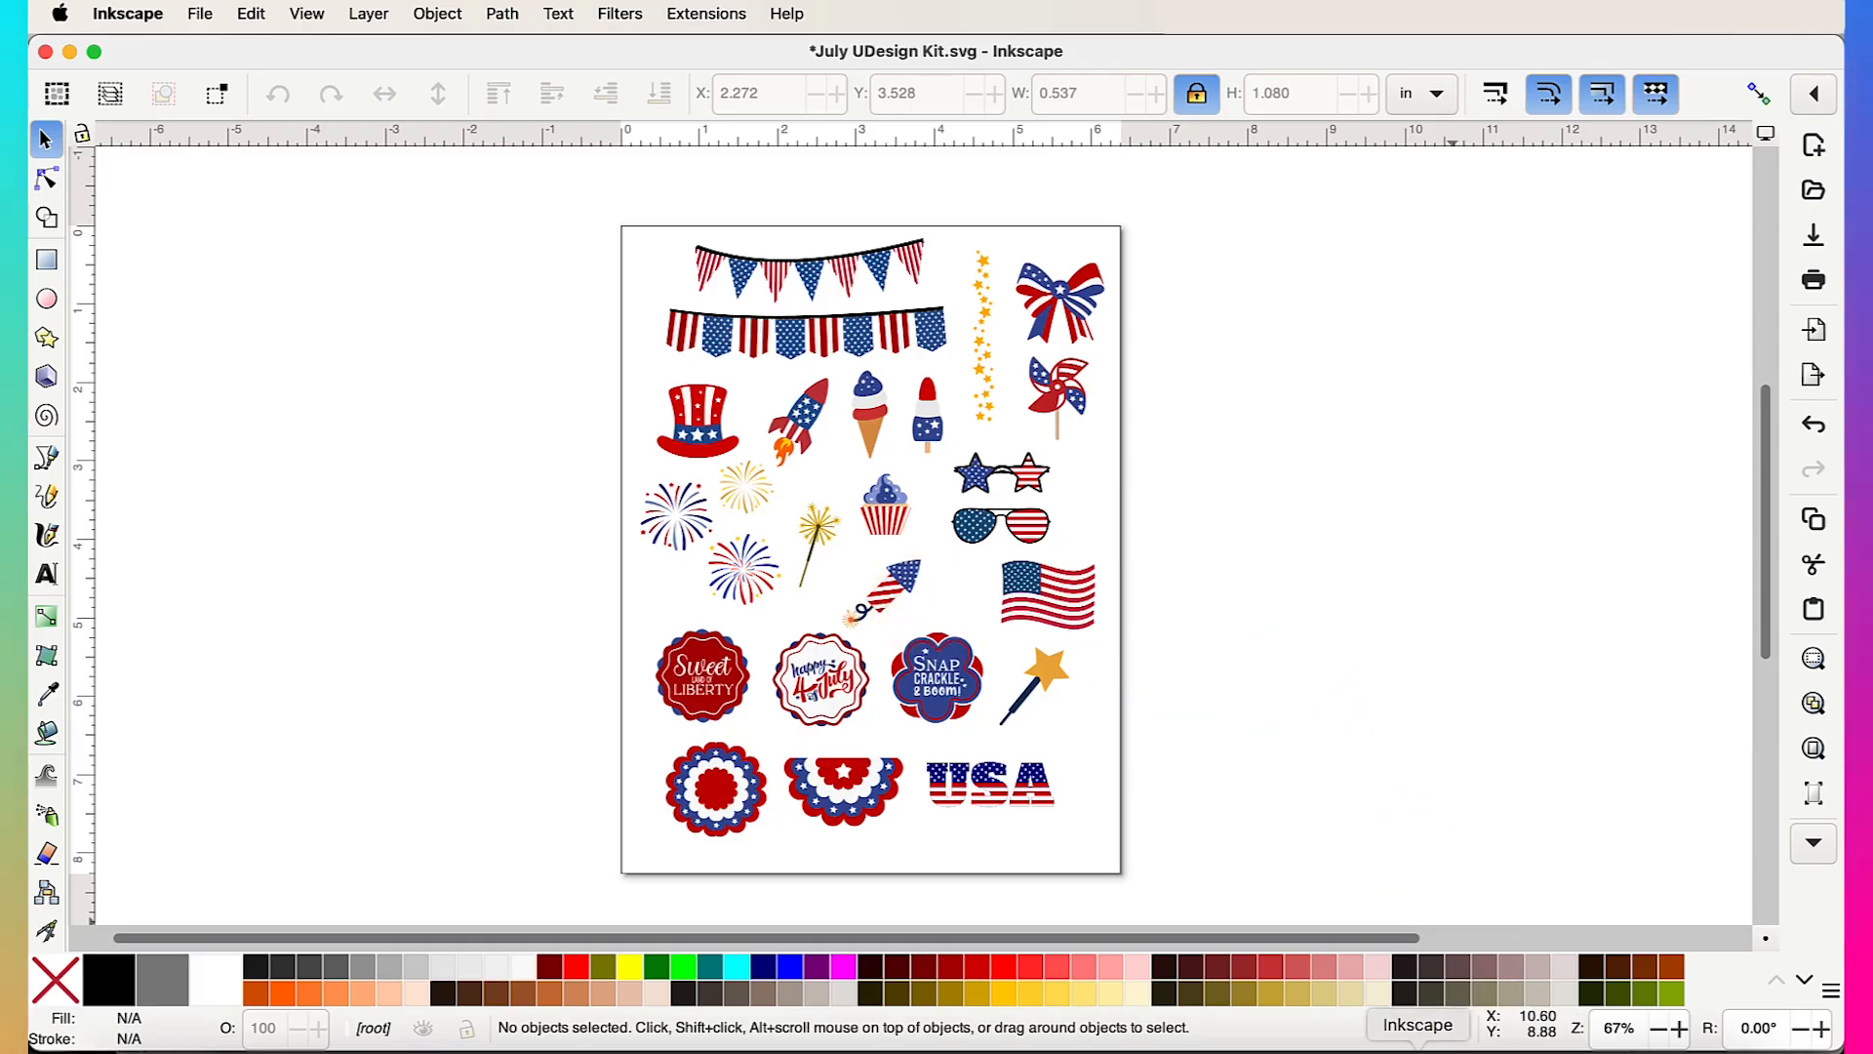
Return to the Patriotic Gnomes document and look over the blank page and the three finished gnomes
key("ctrl+Down")
left_click(1219, 585)
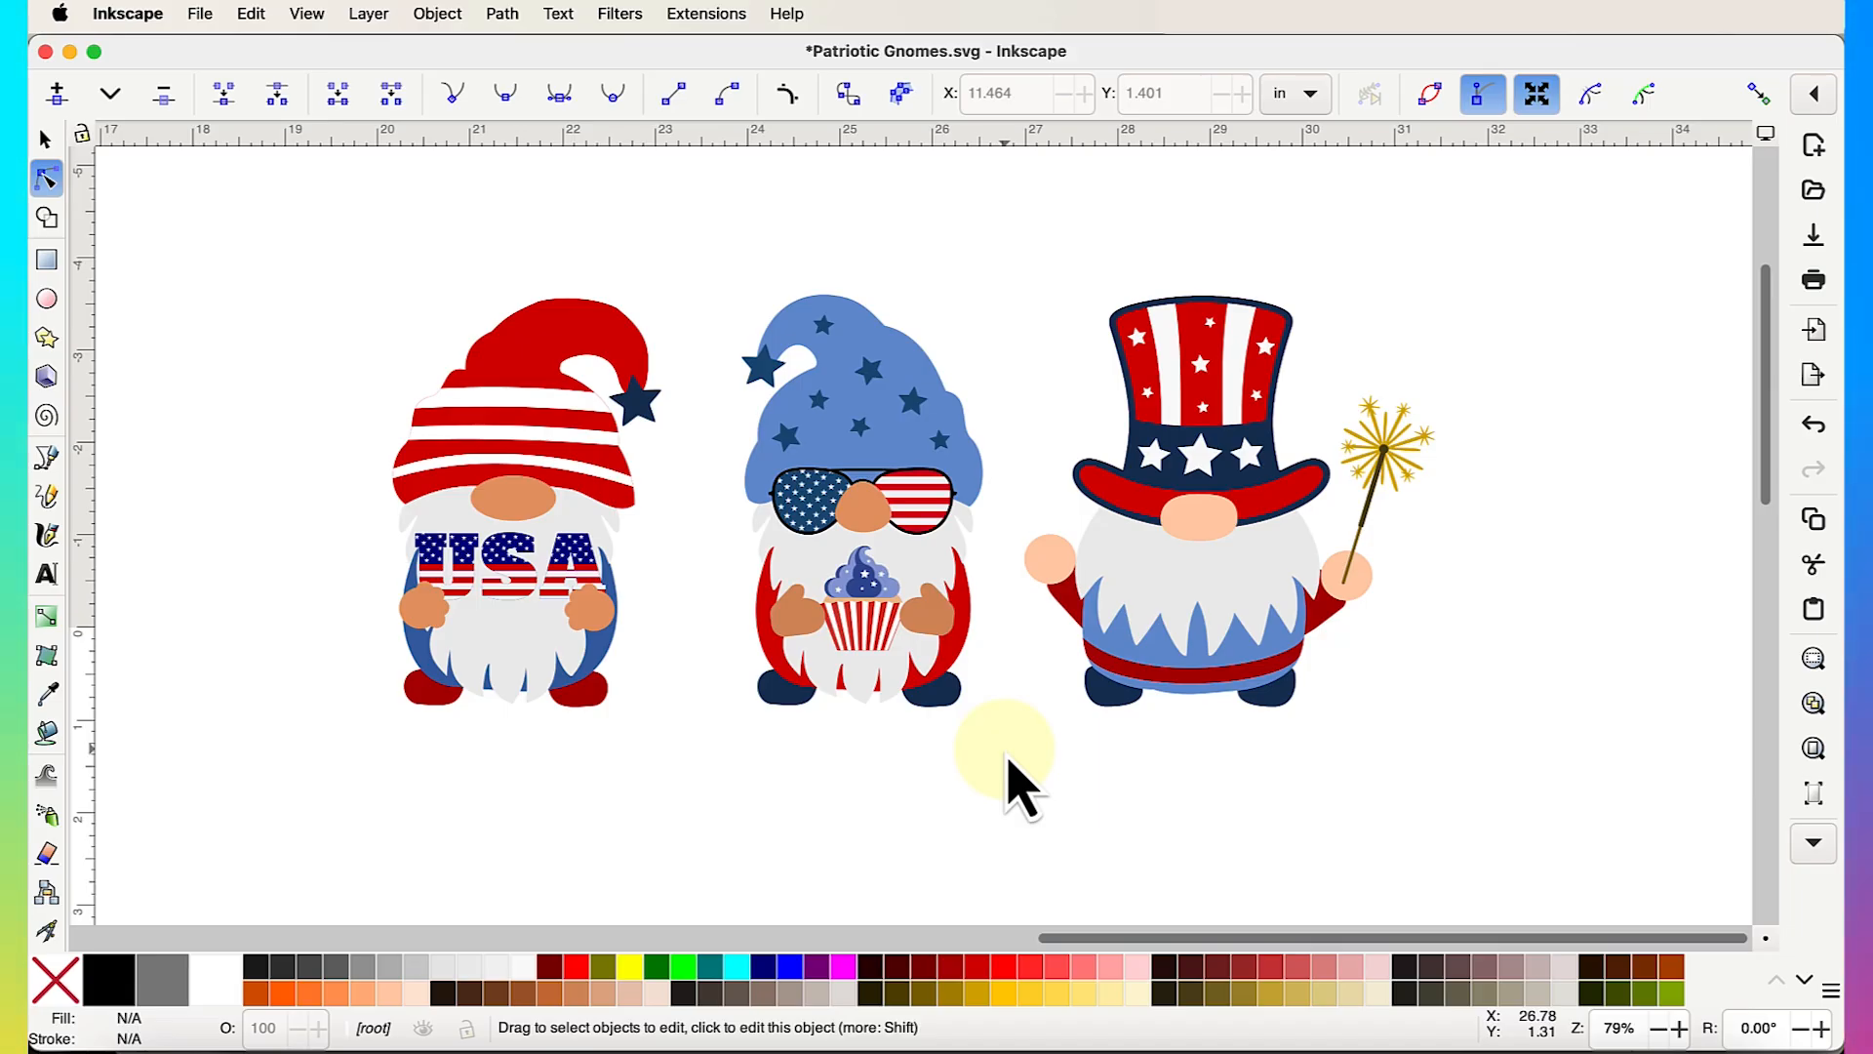
scroll(1010, 770, "down", 5)
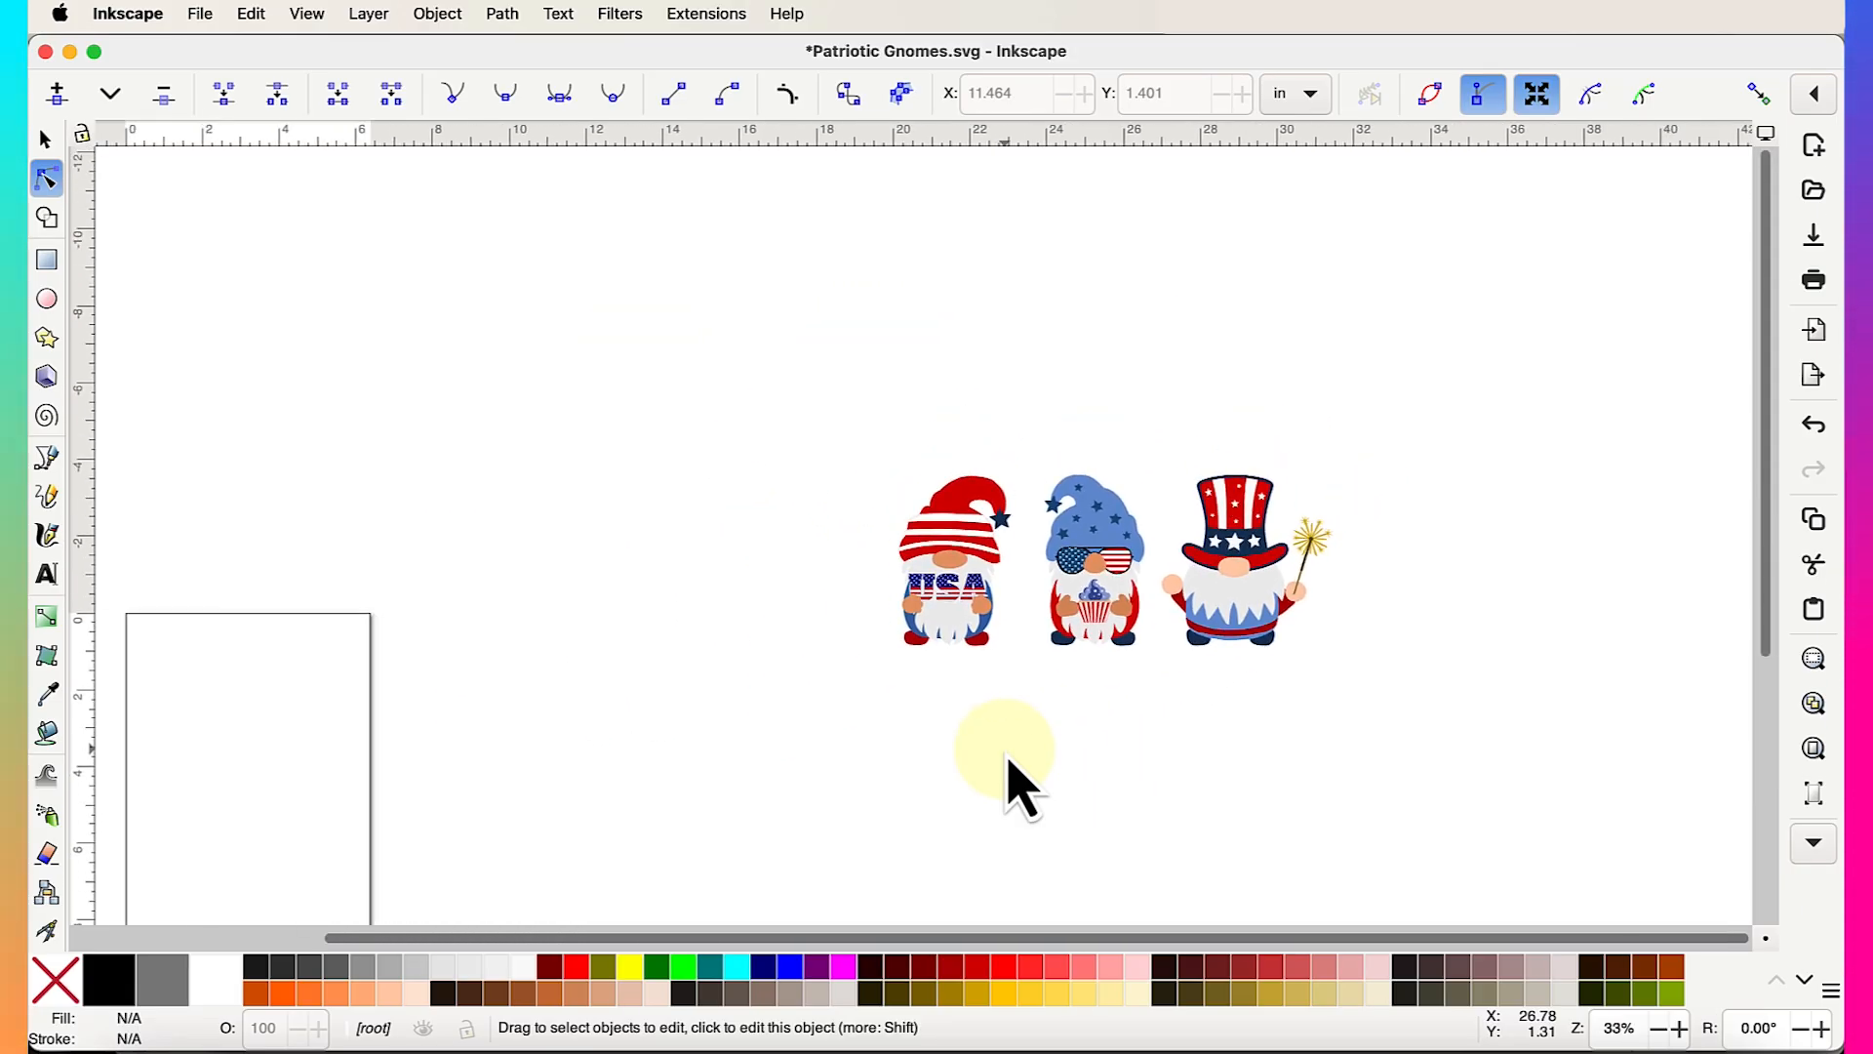
scroll(1009, 771, "down", 5)
scroll(1010, 771, "left", 7)
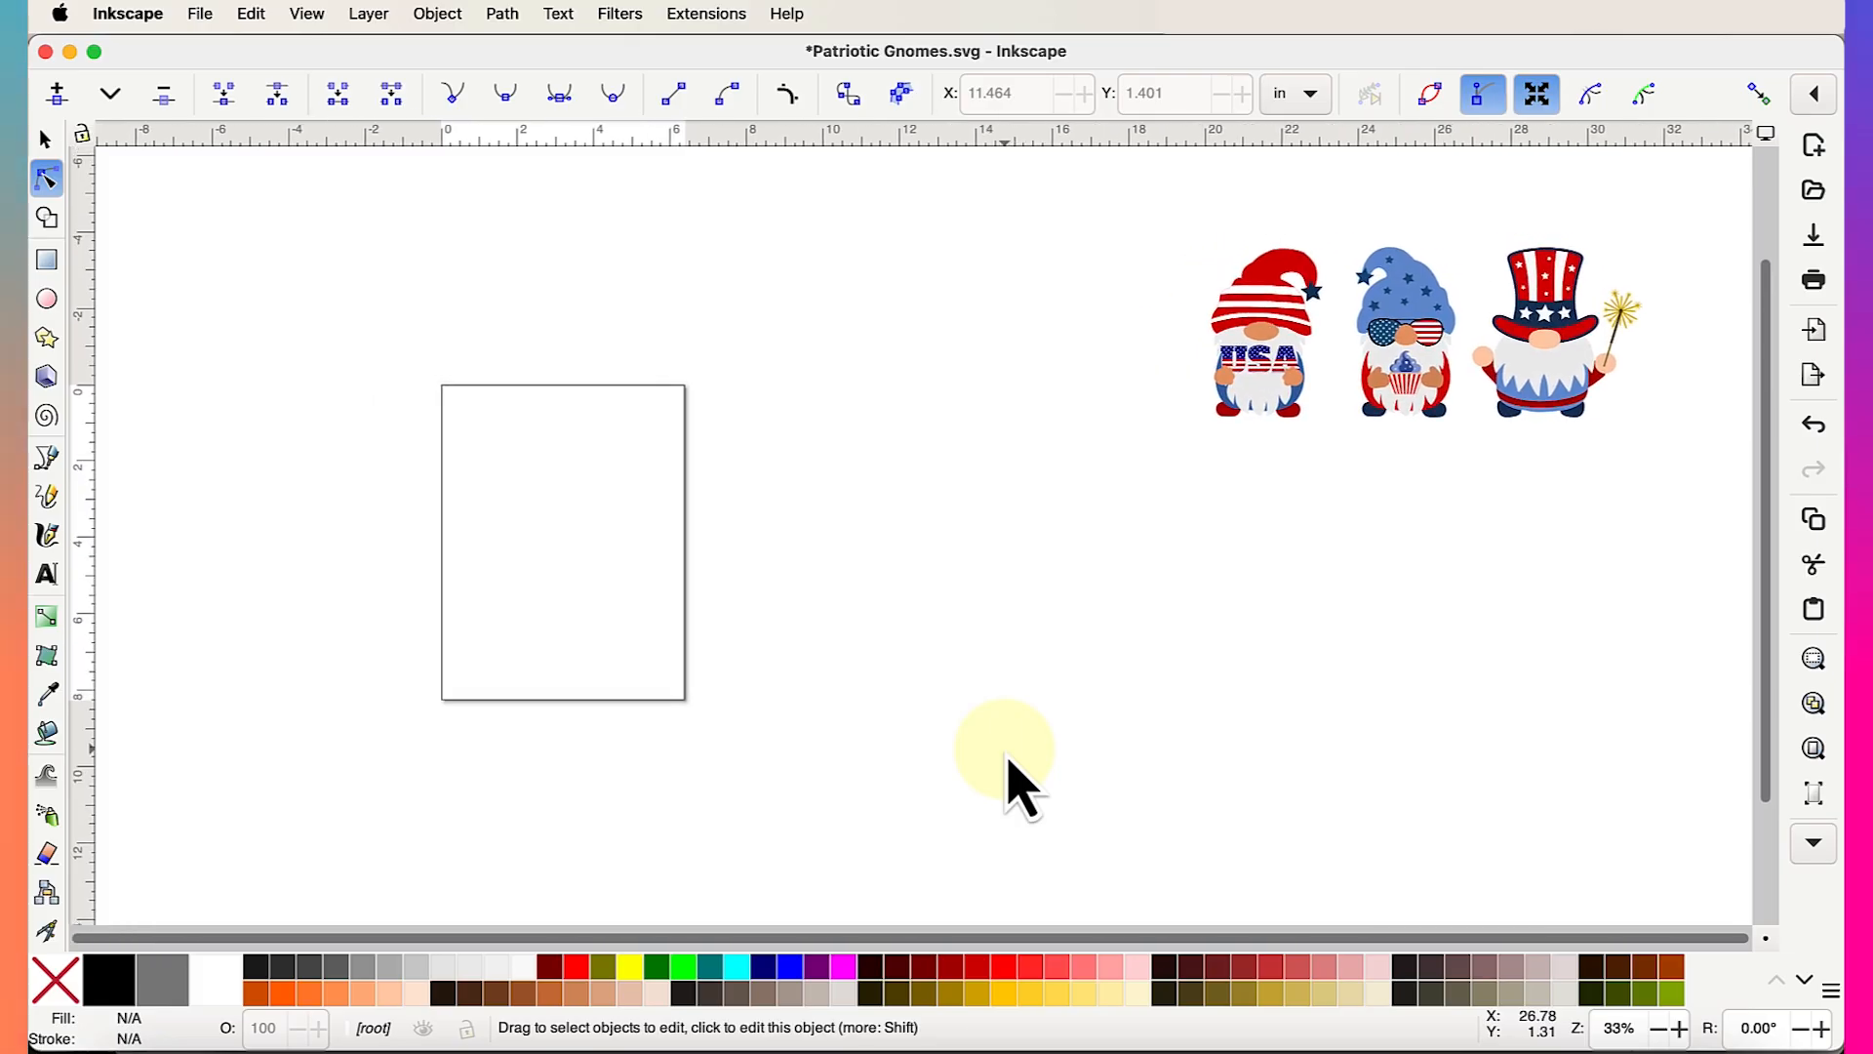
scroll(1010, 770, "left", 7)
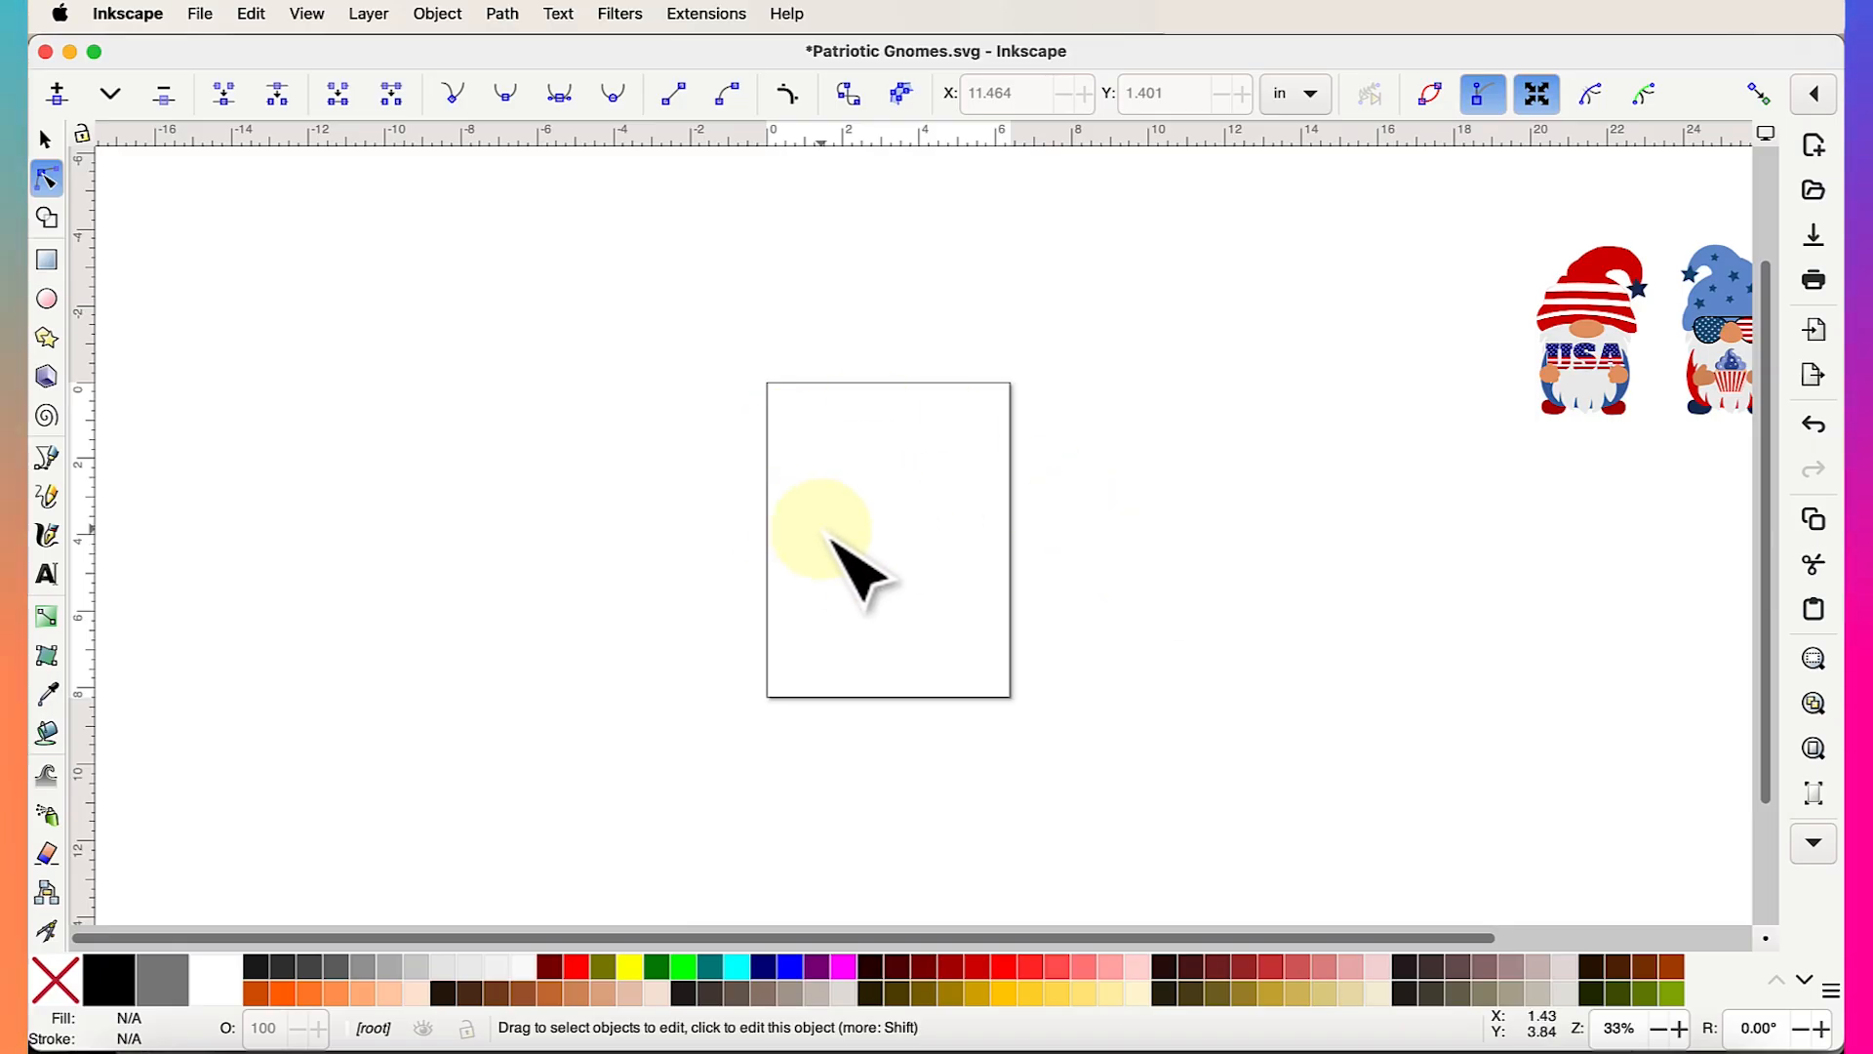
scroll(915, 612, "right", 18)
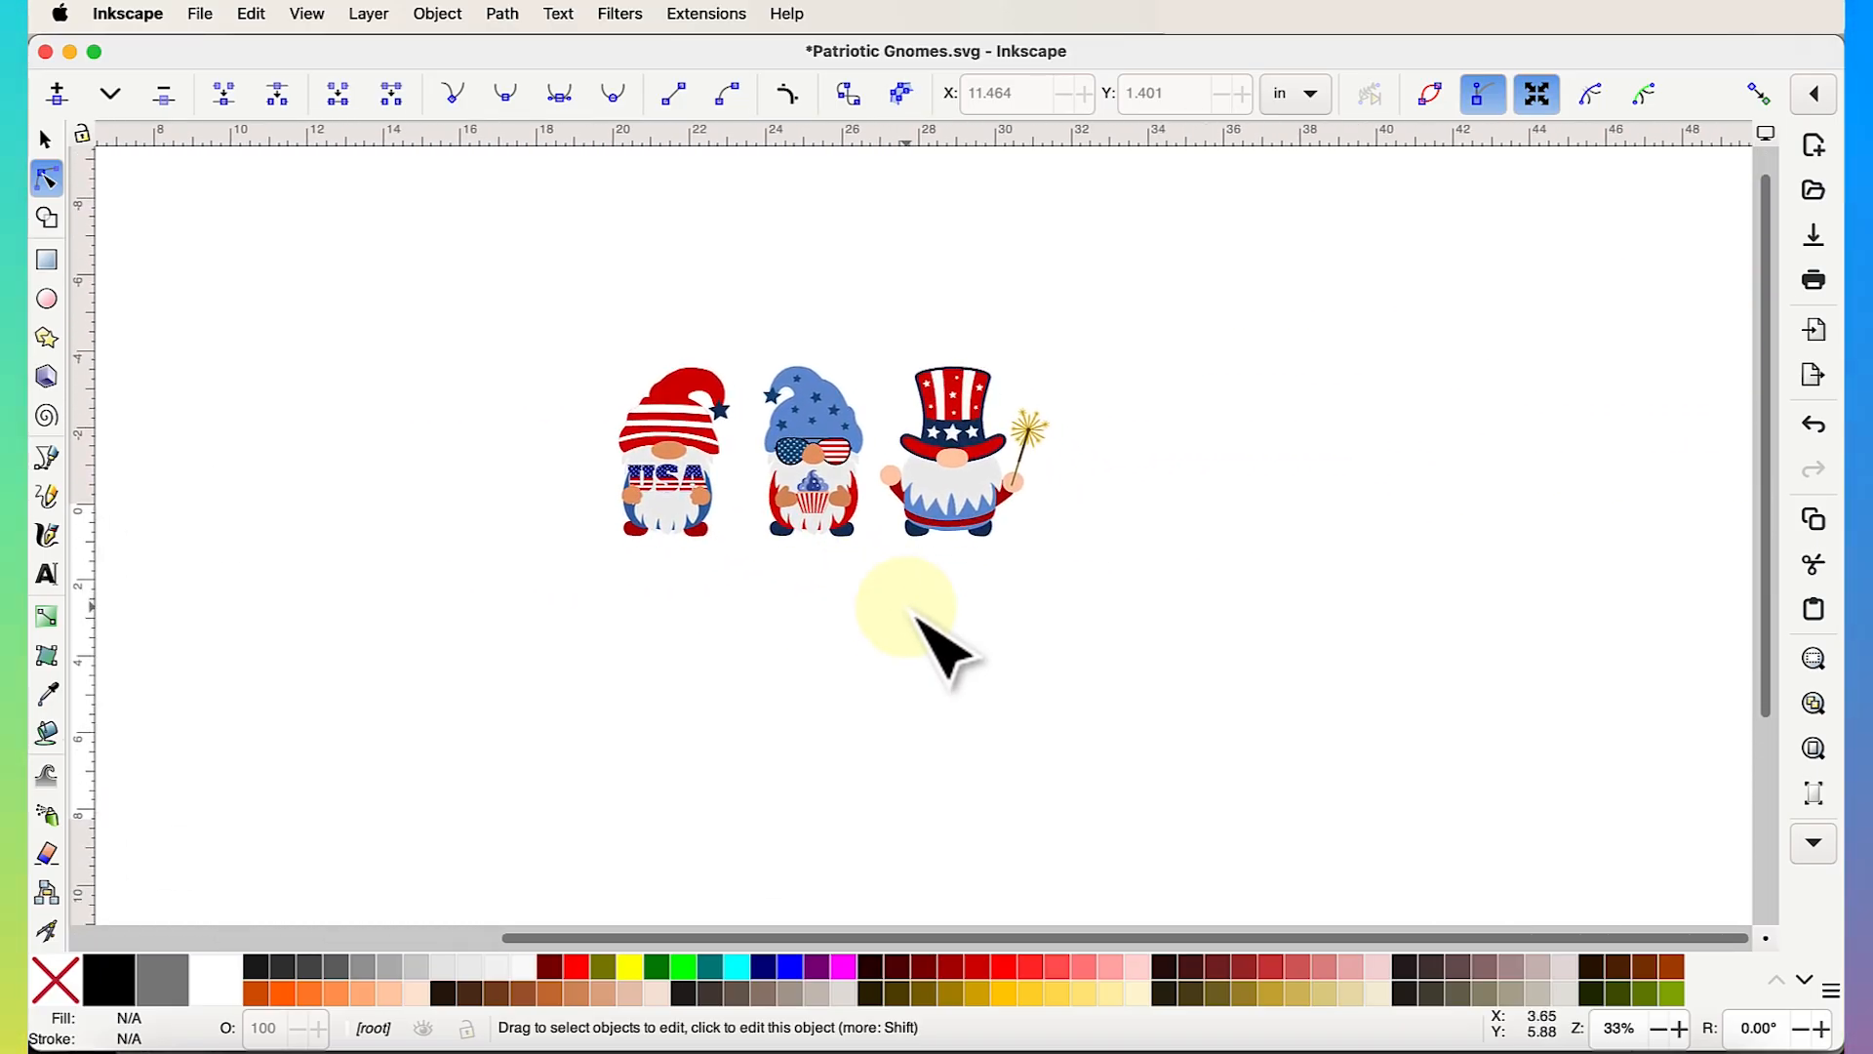
Draw a black rectangle about 4.9 in wide and 6.4 in high below the gnomes, and shift it slightly left
scroll(915, 612, "up", 2)
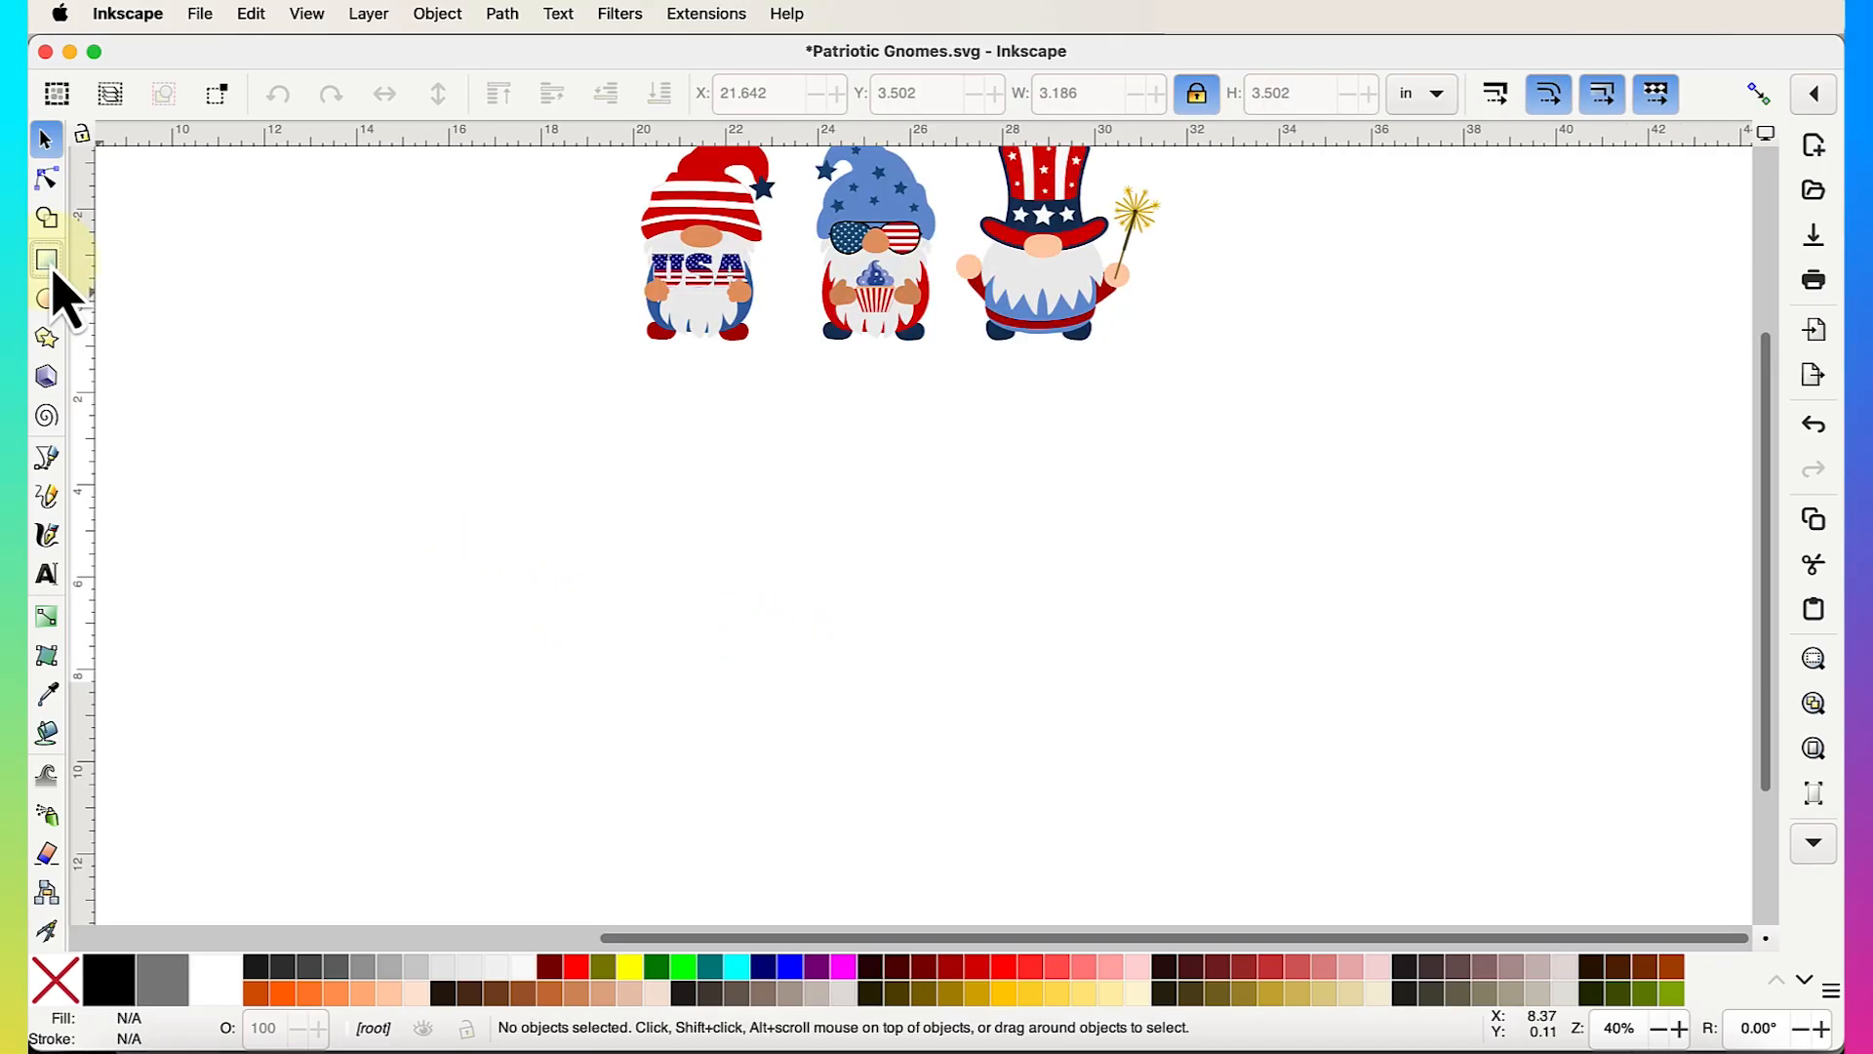
left_click(49, 266)
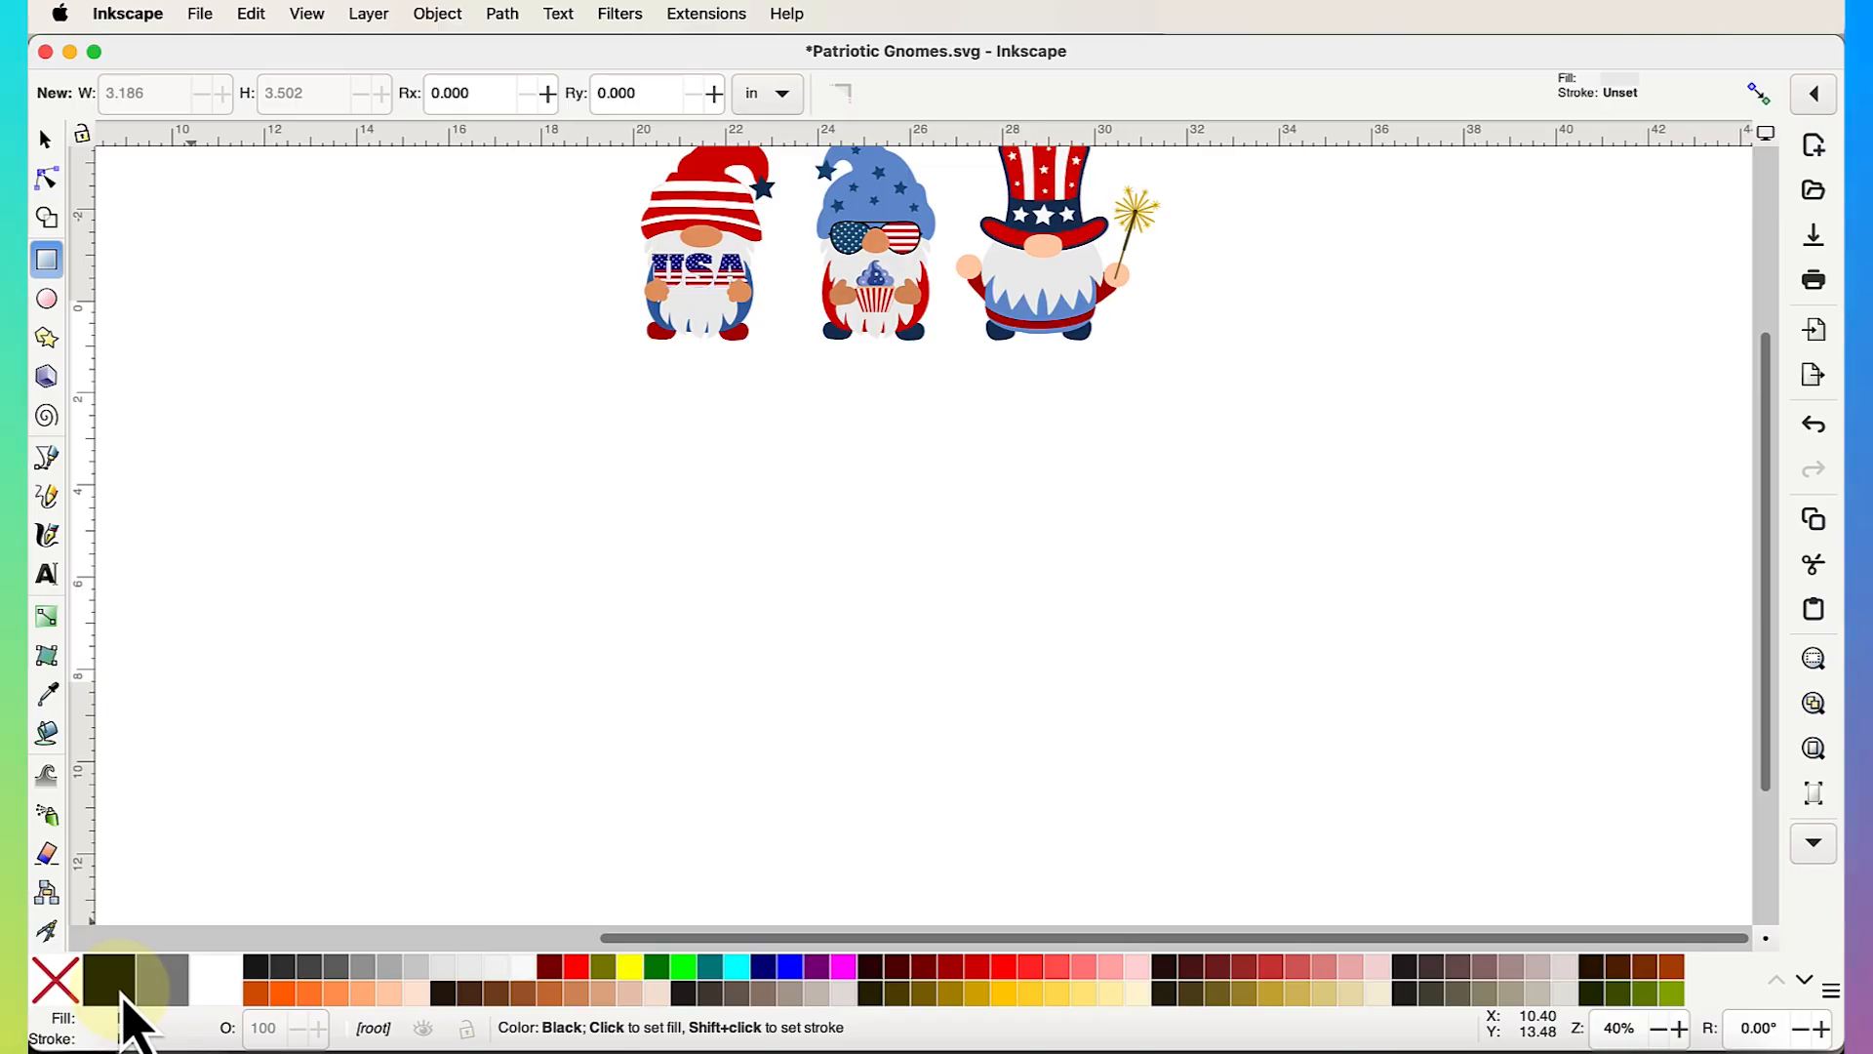
left_click_drag(122, 985, 857, 550)
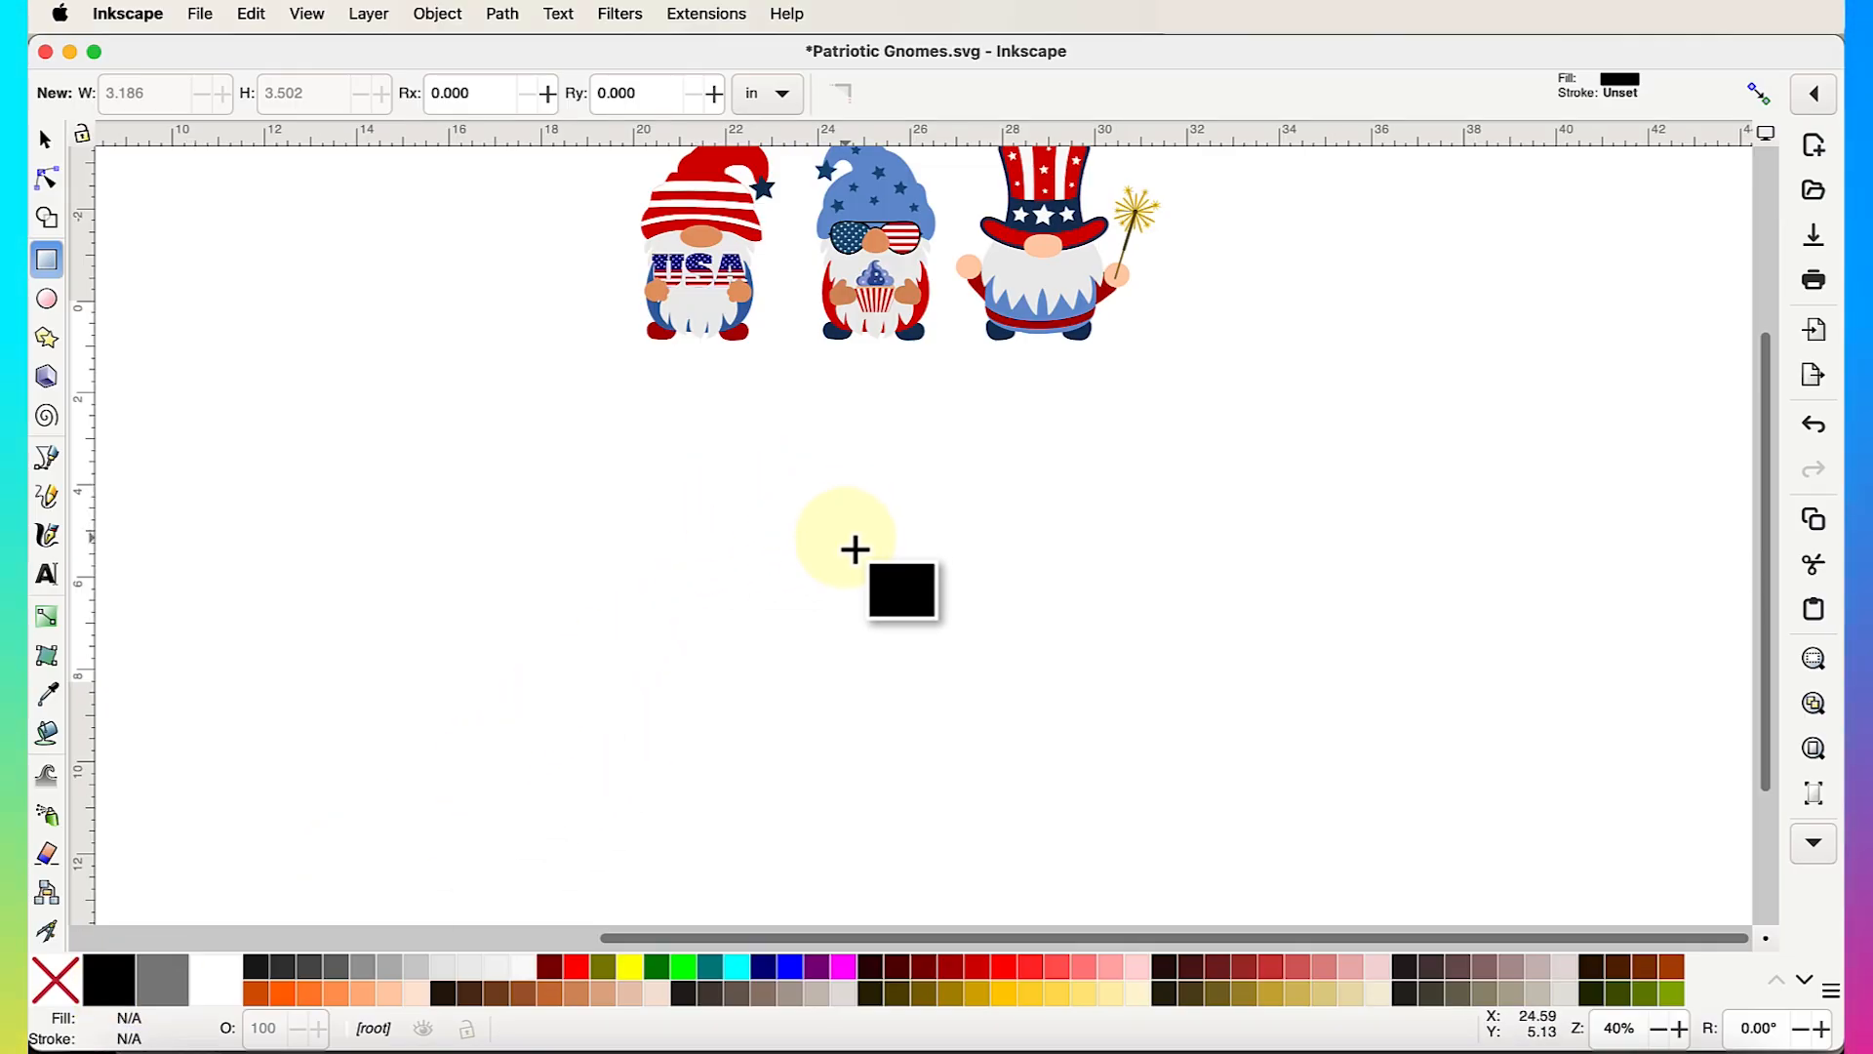
scroll(856, 549, "down", 3)
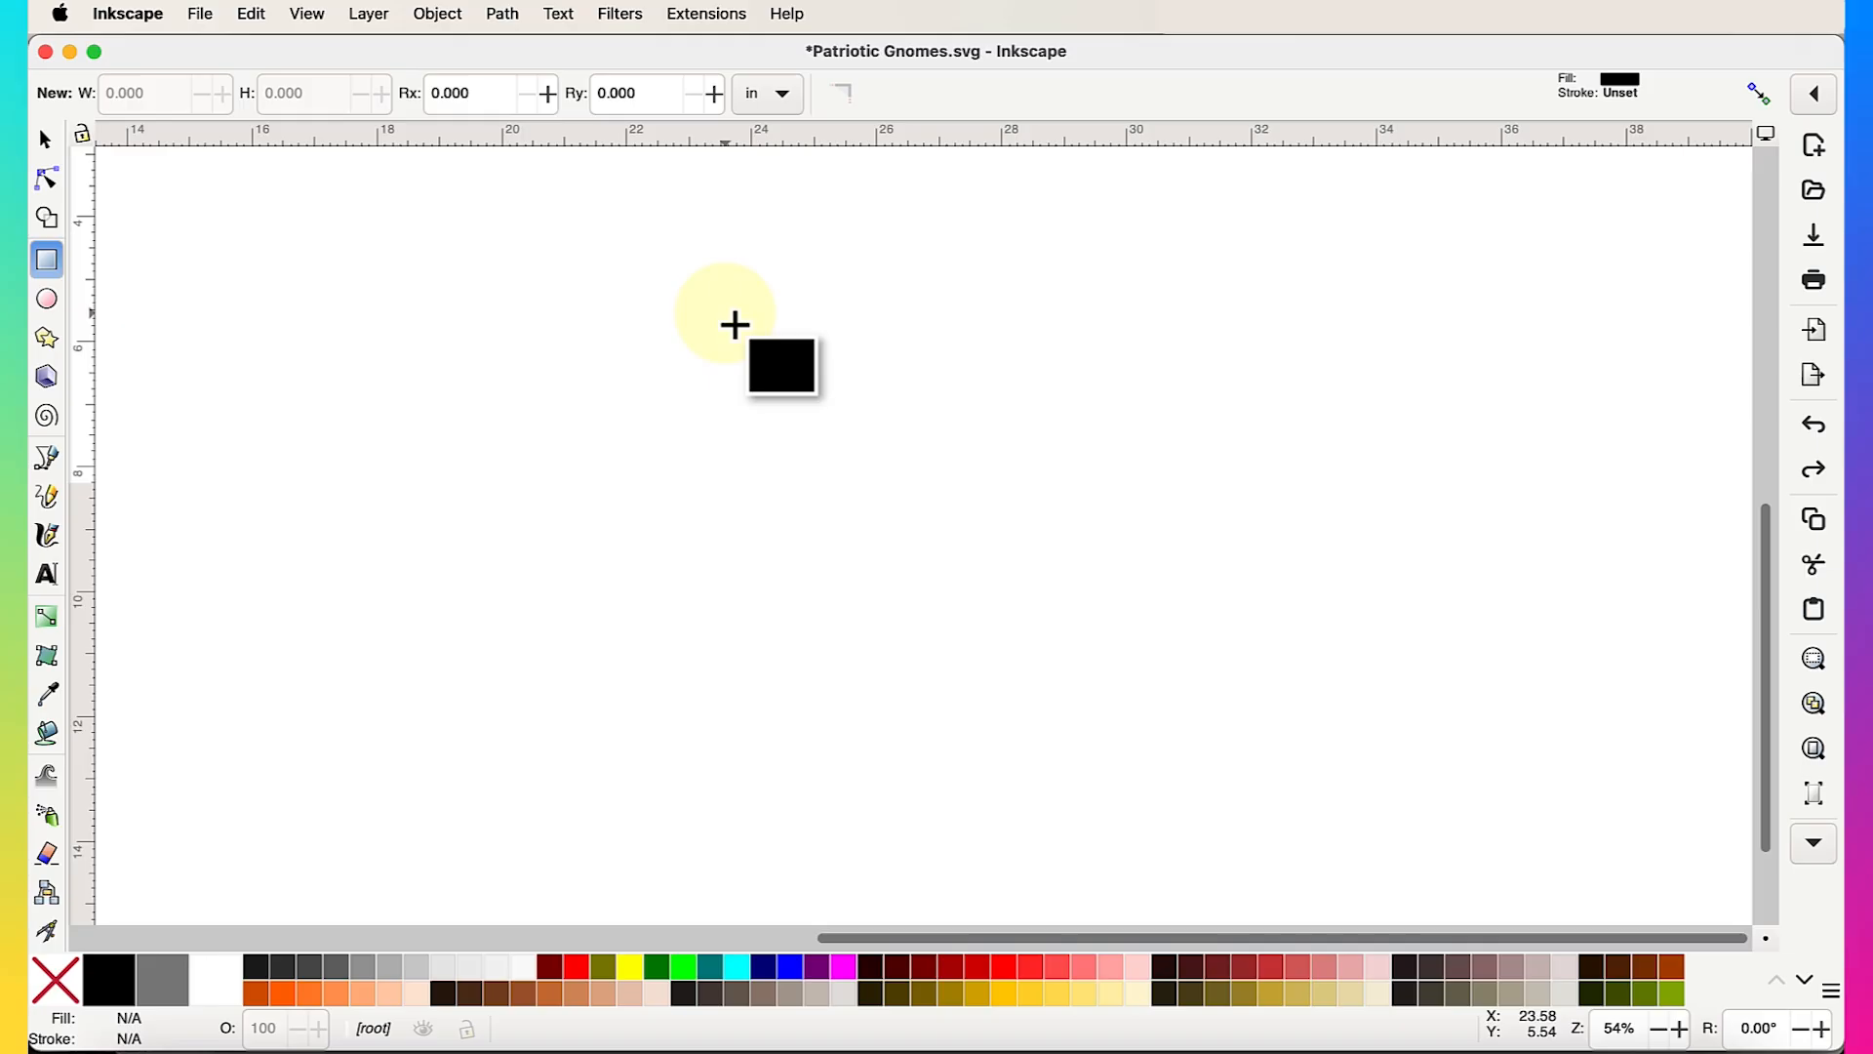
left_click_drag(724, 312, 1031, 712)
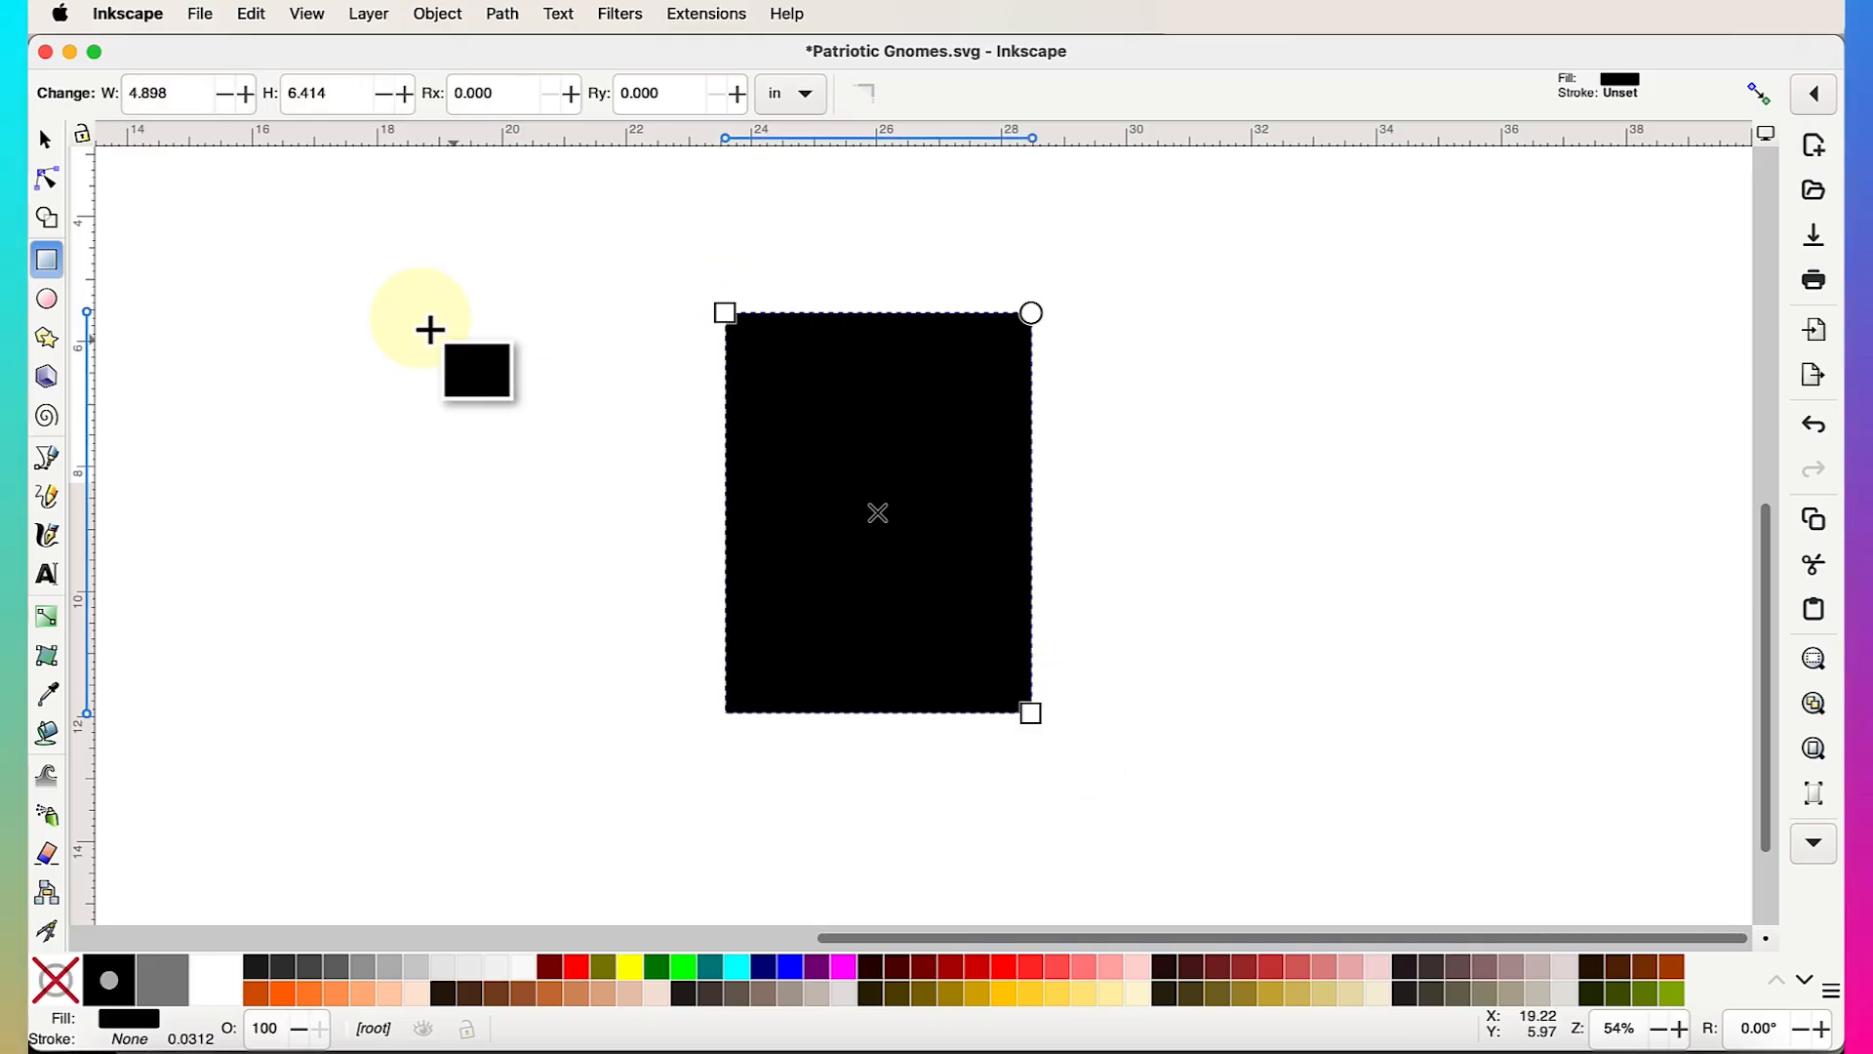
left_click(45, 139)
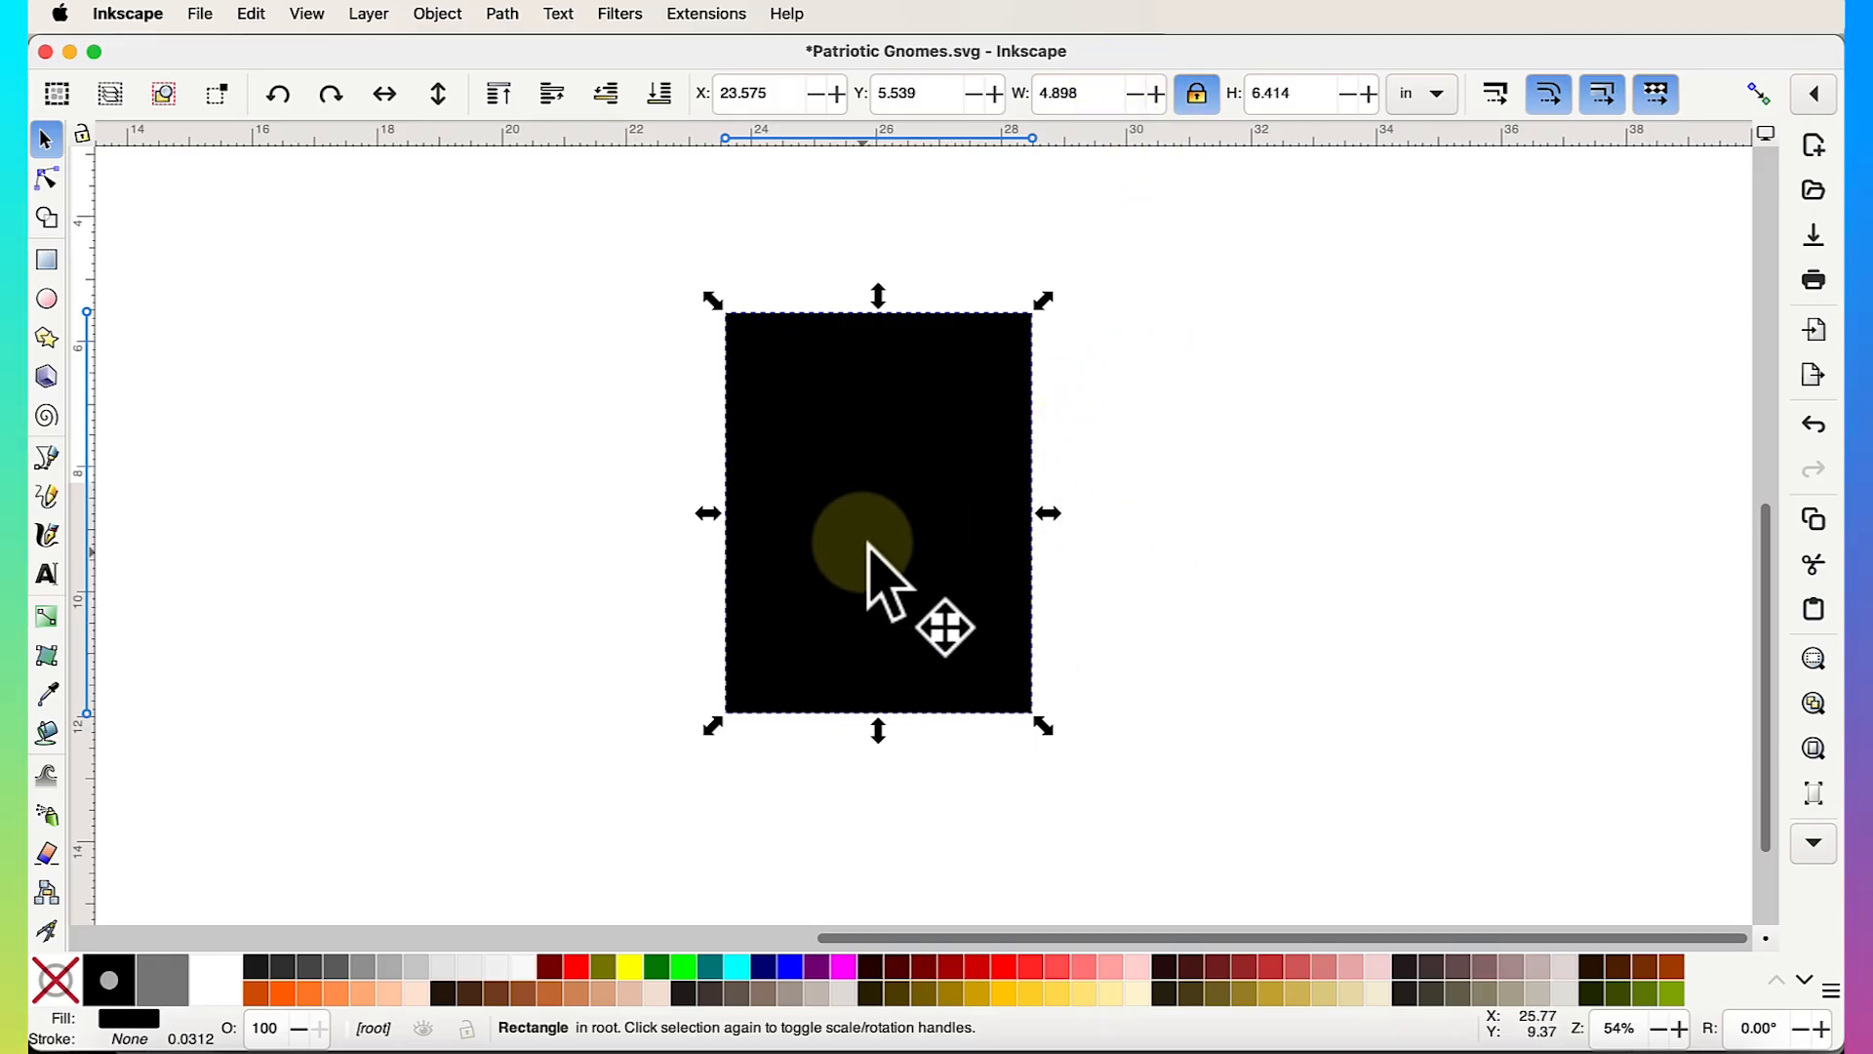
left_click_drag(869, 549, 818, 554)
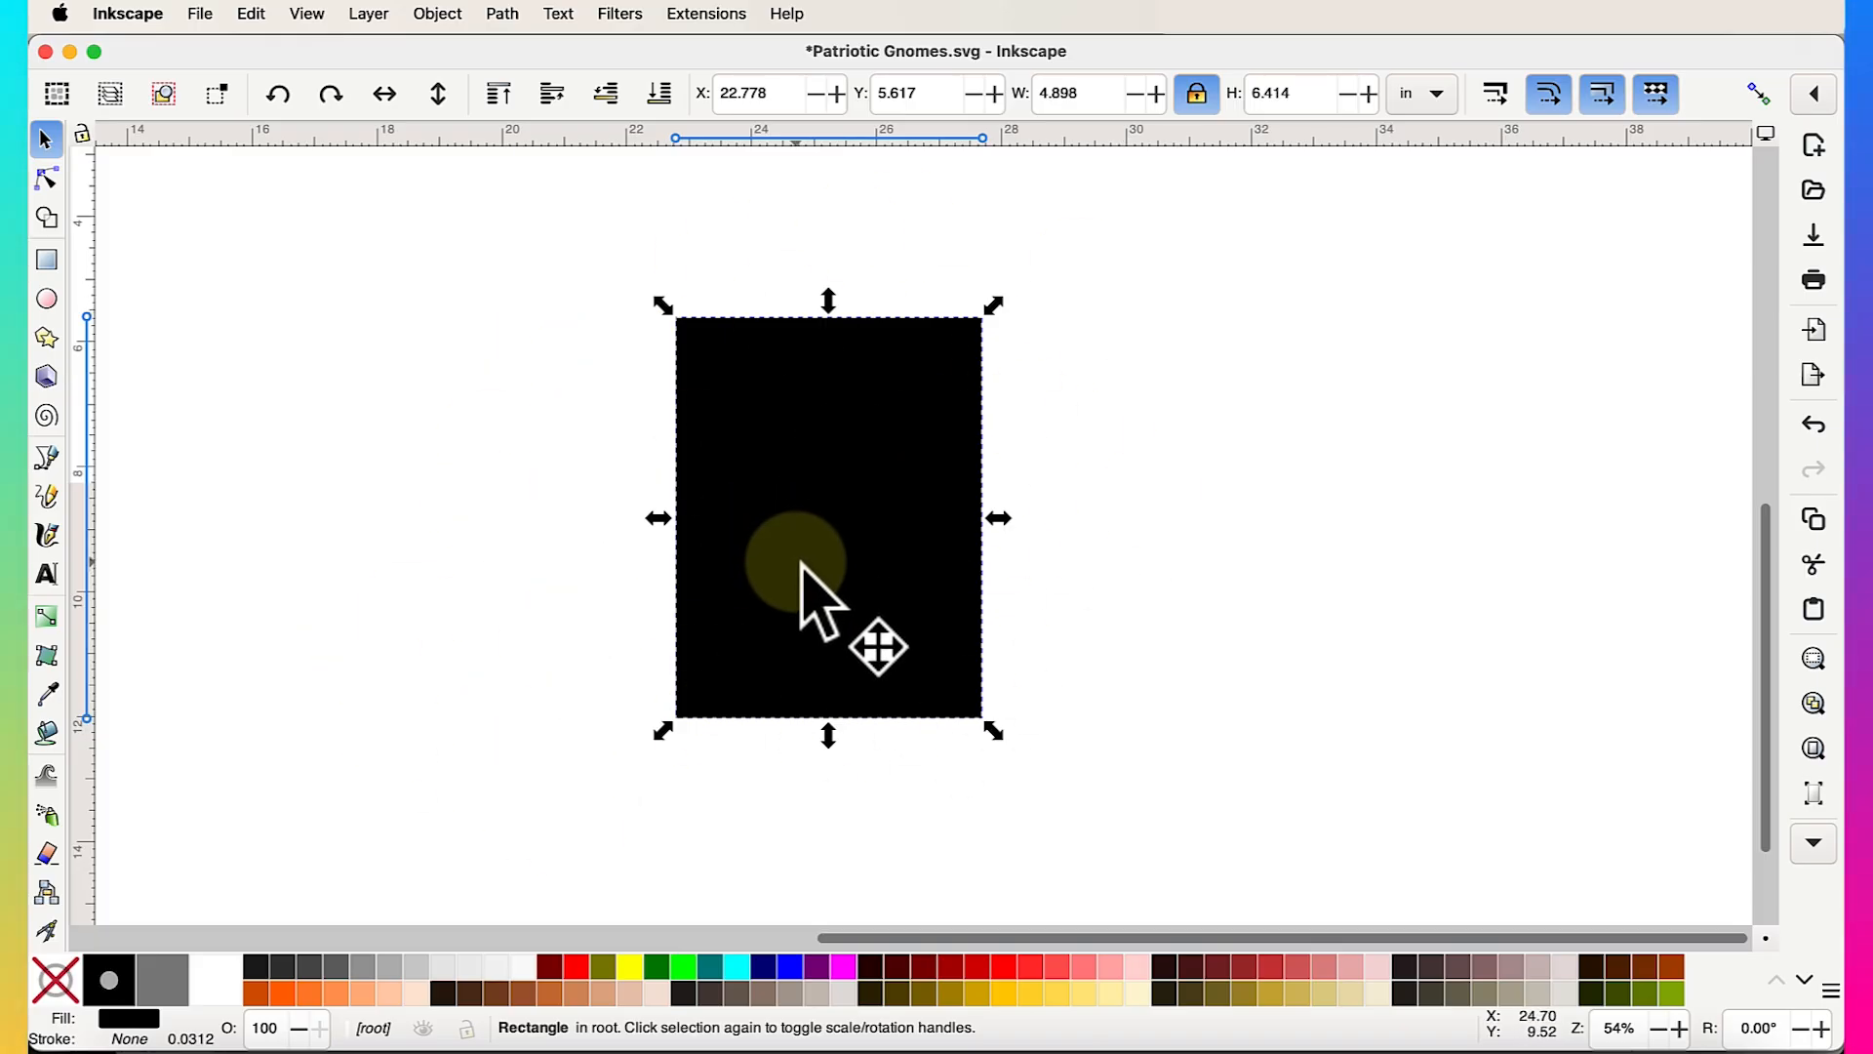
Round all the black rectangle's corners evenly, with a radius of about one third of its width
left_click(46, 178)
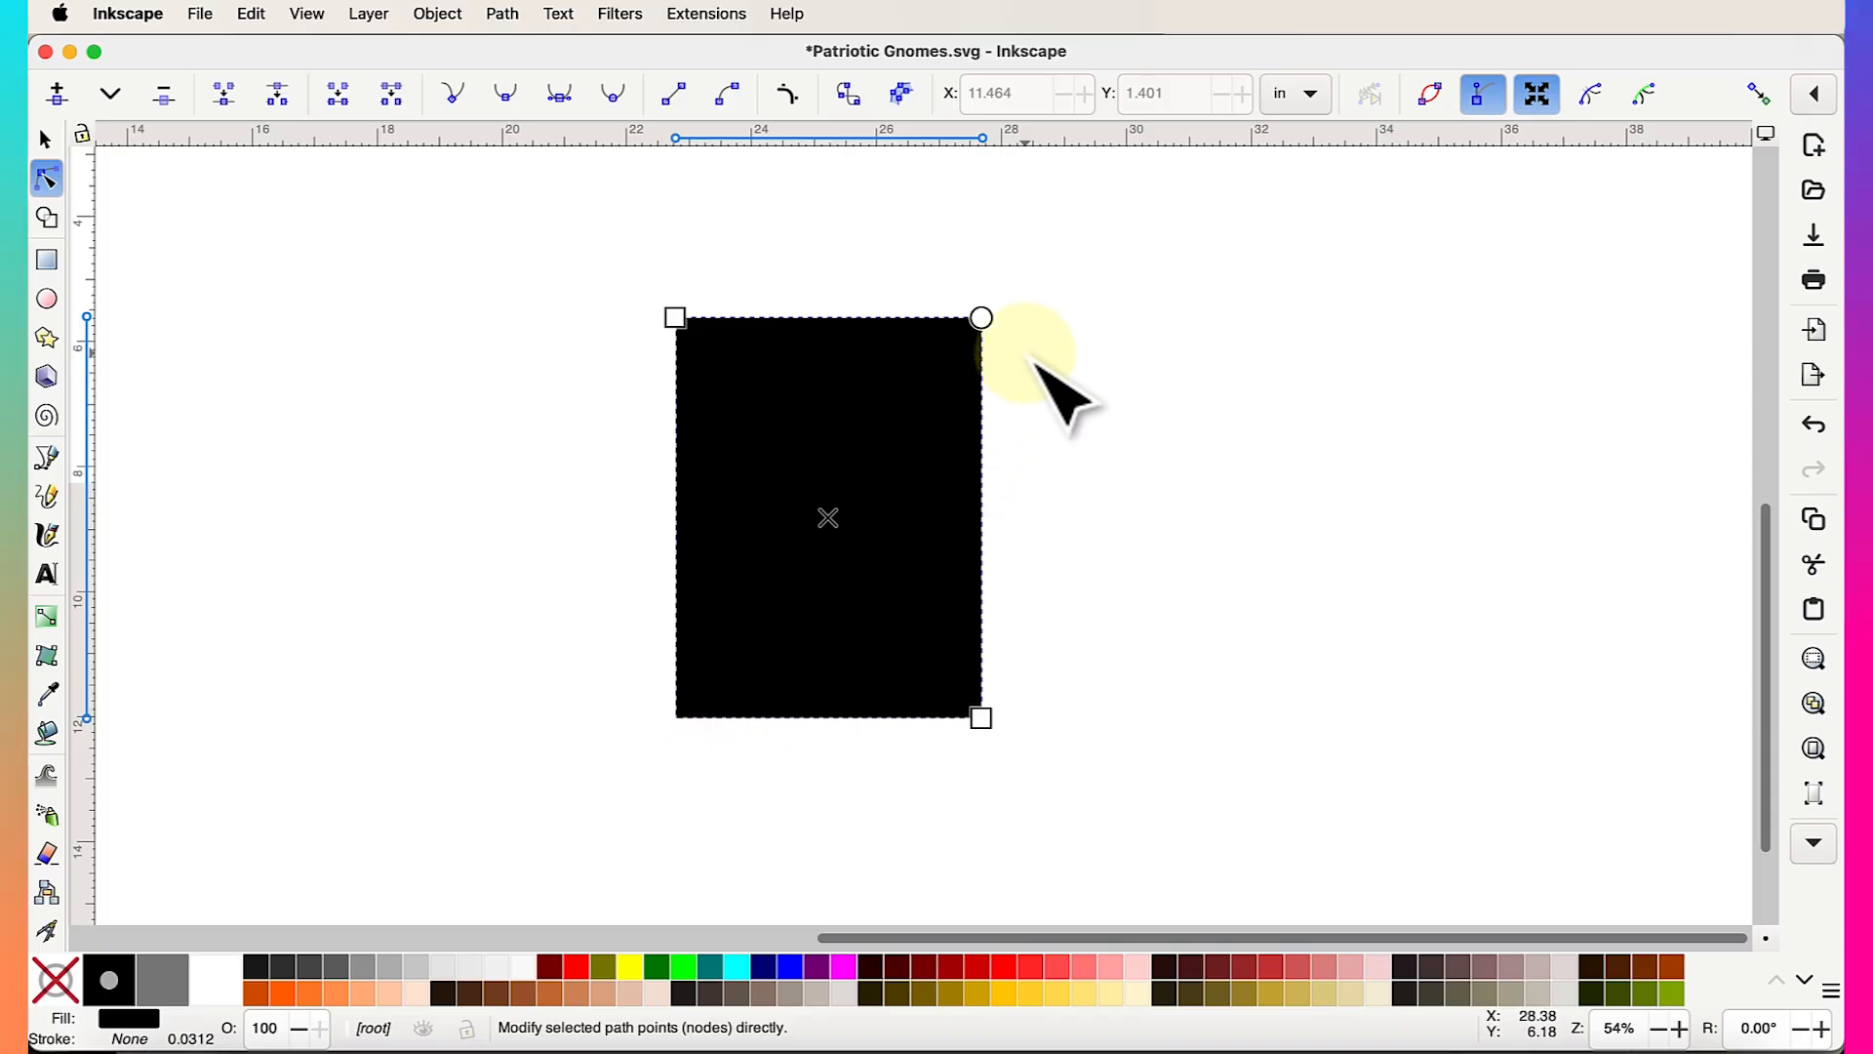
scroll(1043, 307, "up", 3)
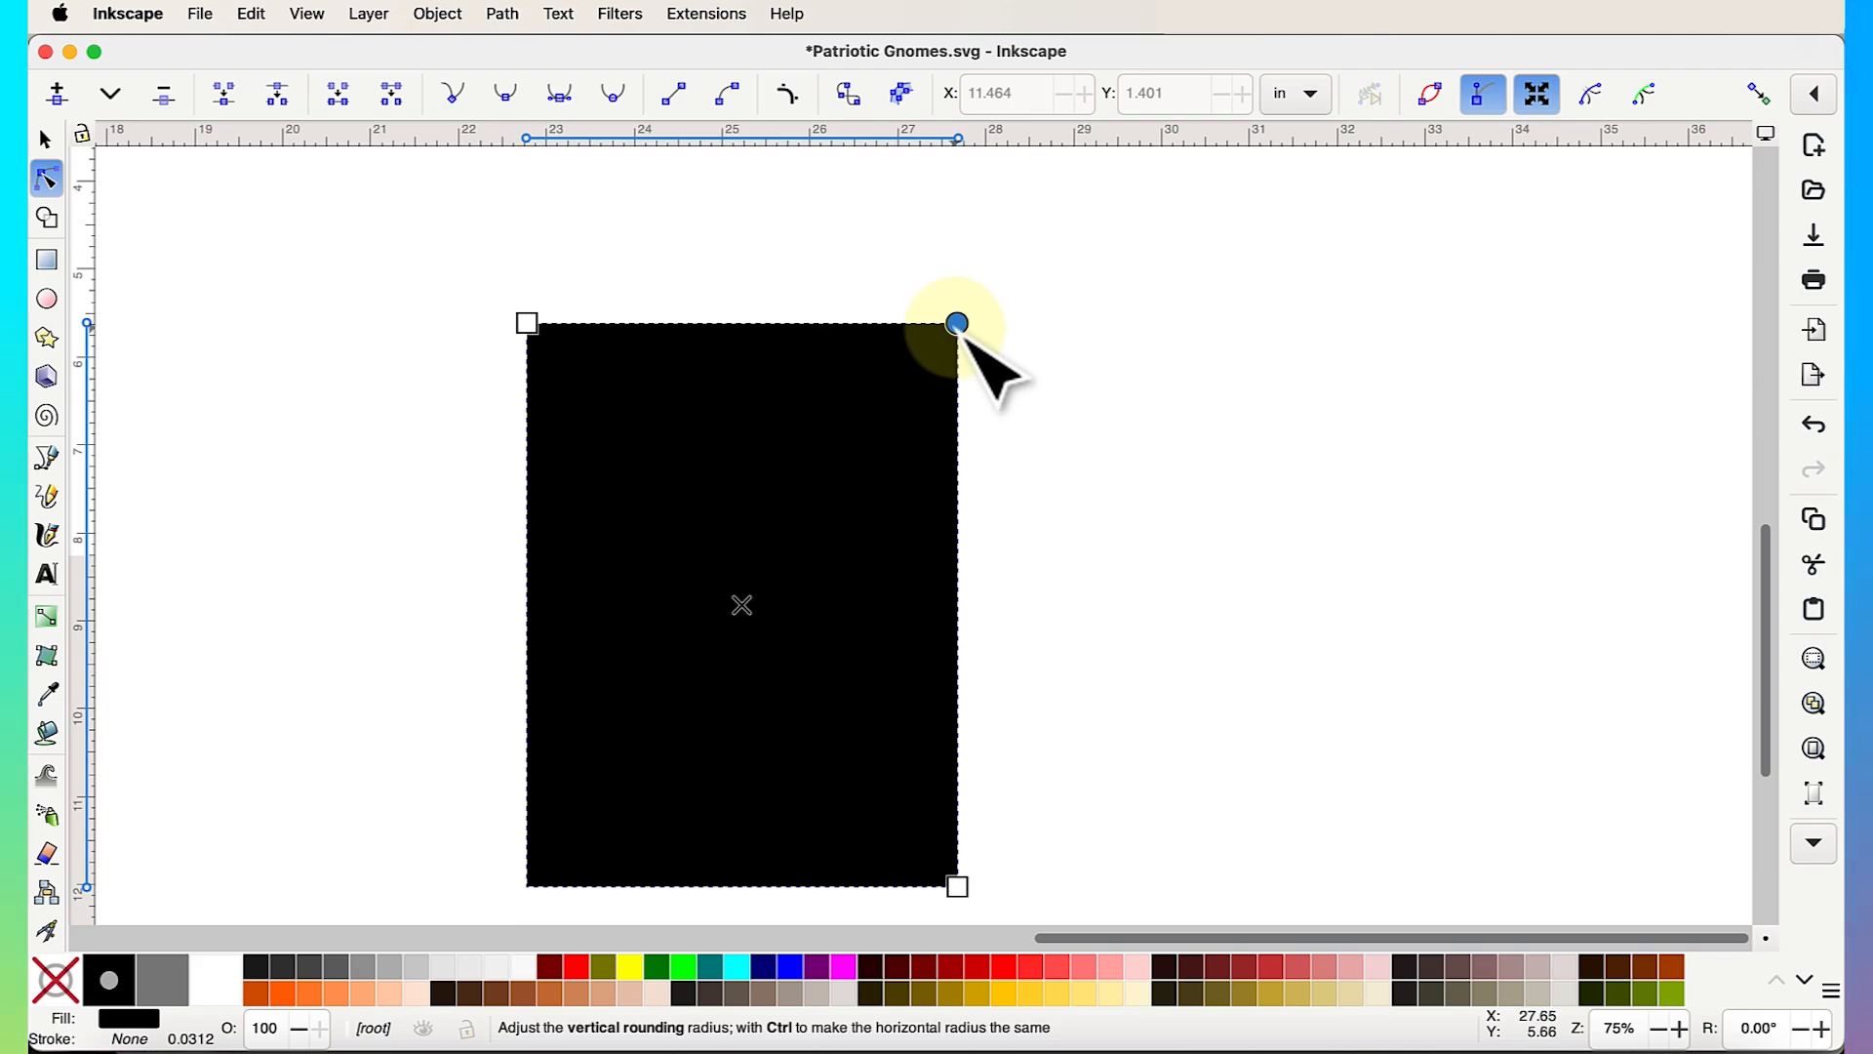
left_click_drag(958, 326, 978, 490)
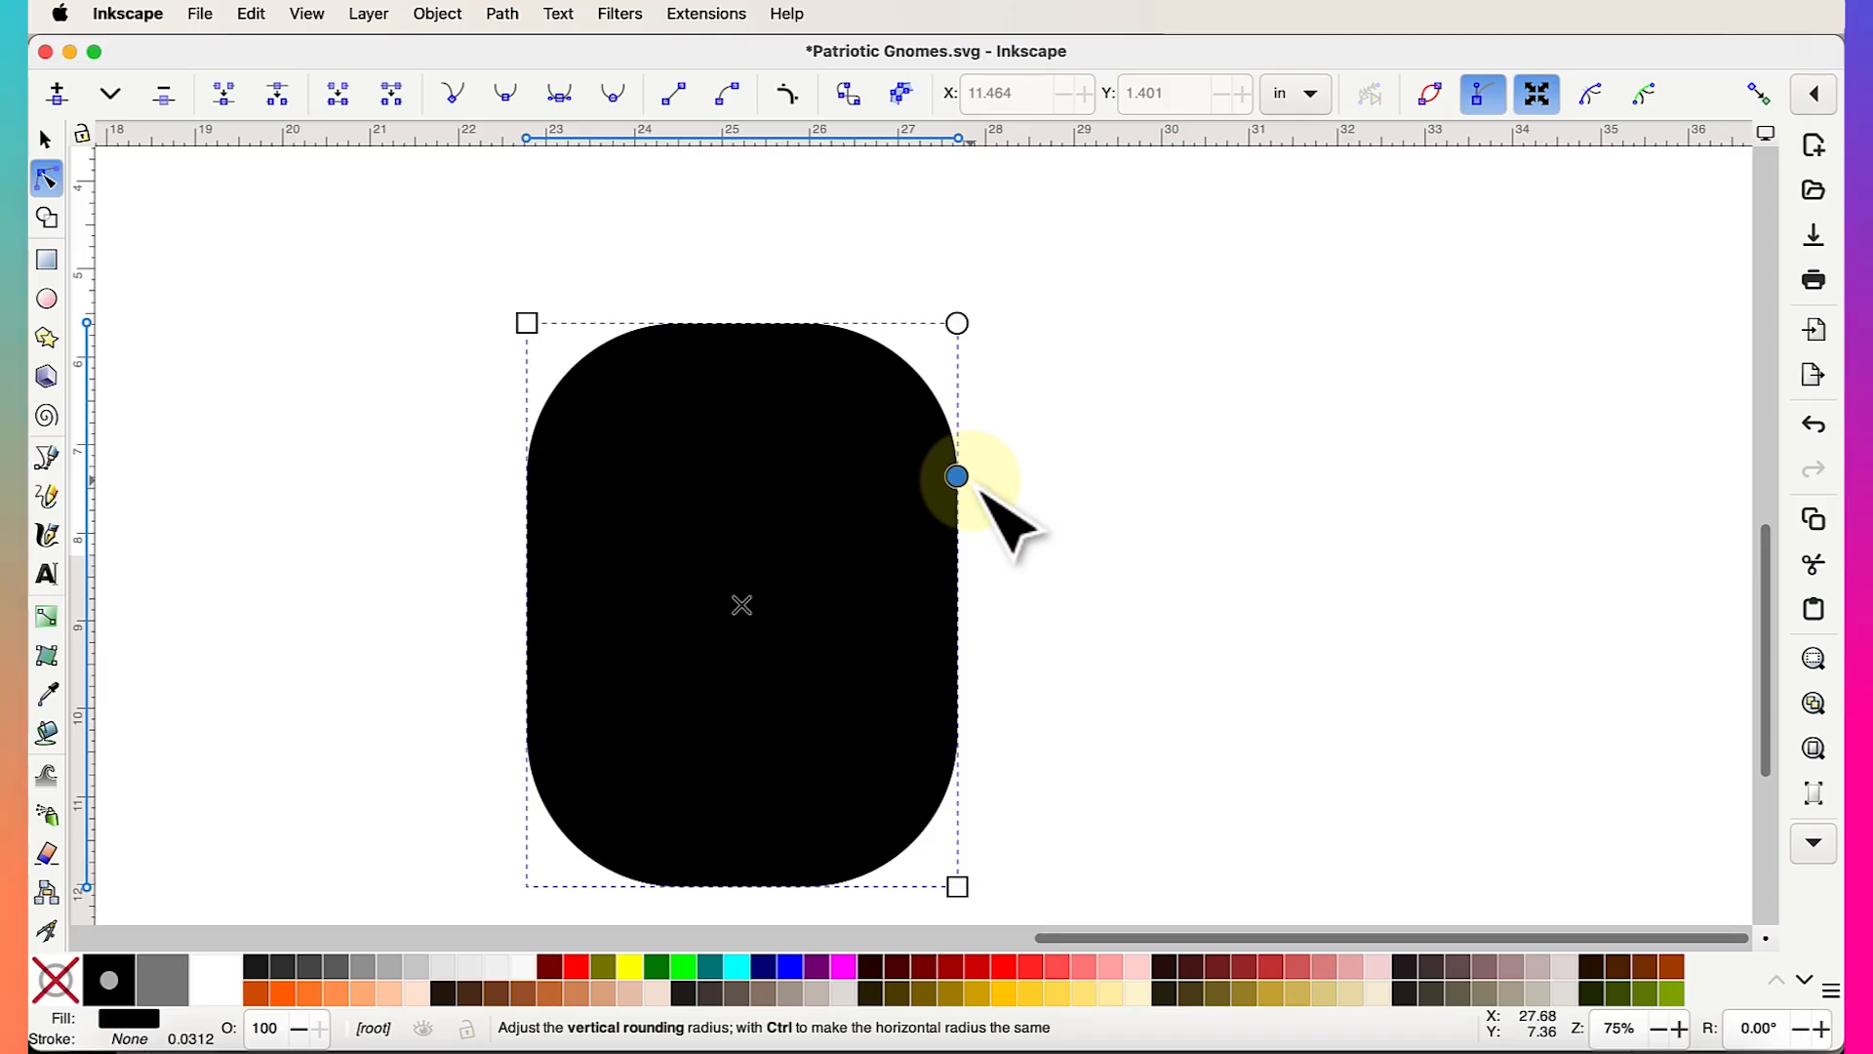
left_click(1250, 456)
scroll(1250, 456, "left", 4)
scroll(1250, 456, "down", 3)
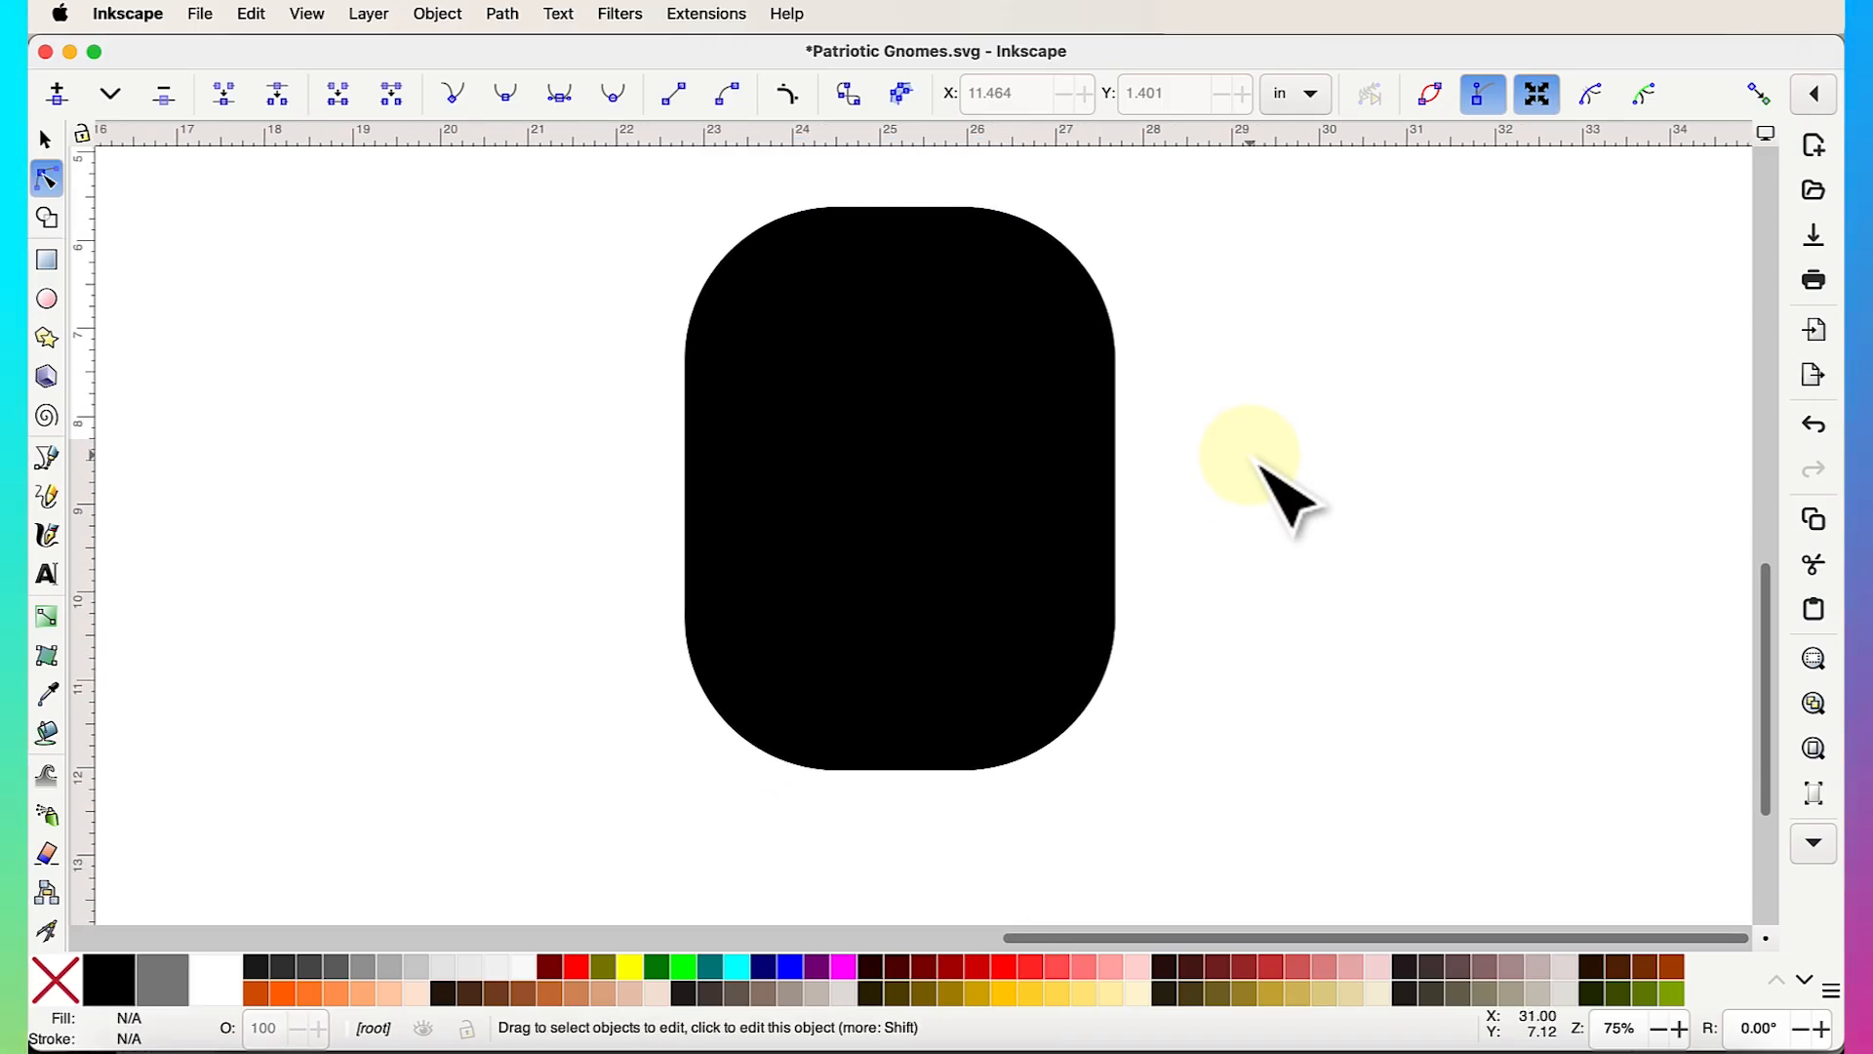
scroll(1258, 467, "up", 1)
scroll(1259, 466, "right", 1)
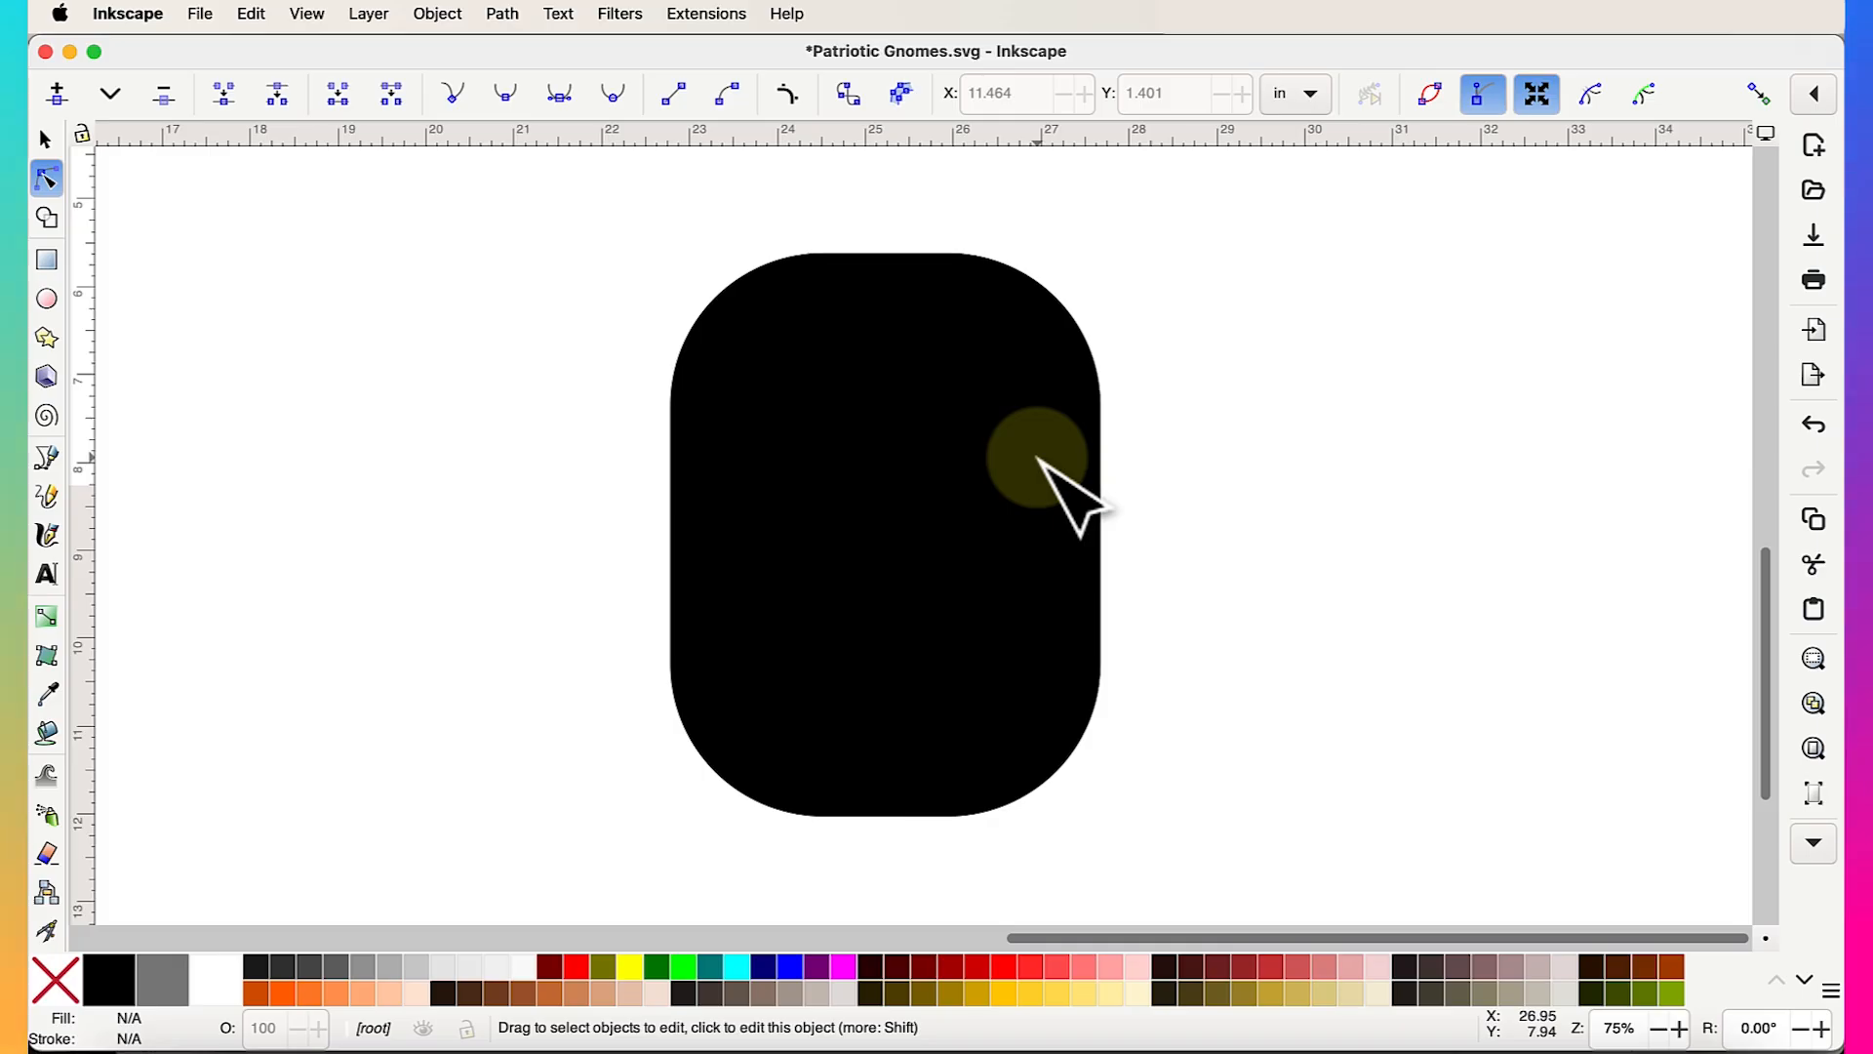
Convert the rounded black rectangle to a path
left_click(899, 414)
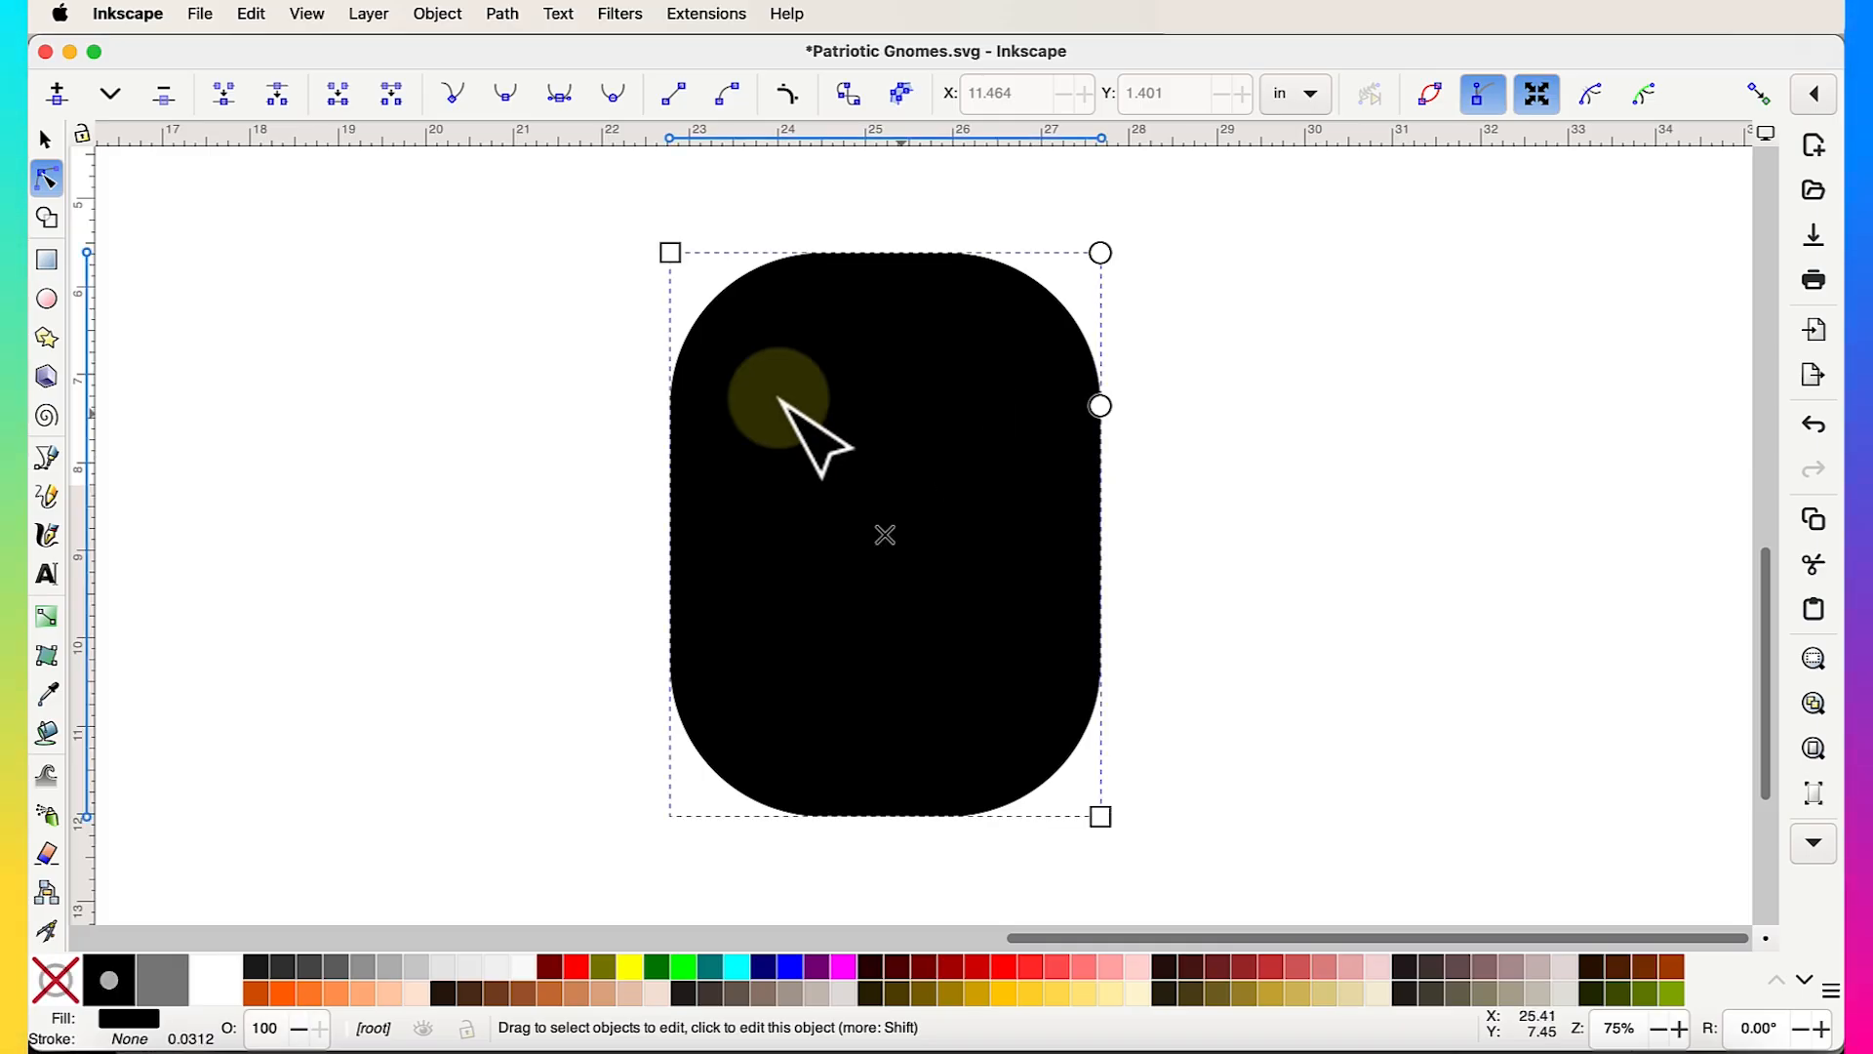
left_click(47, 154)
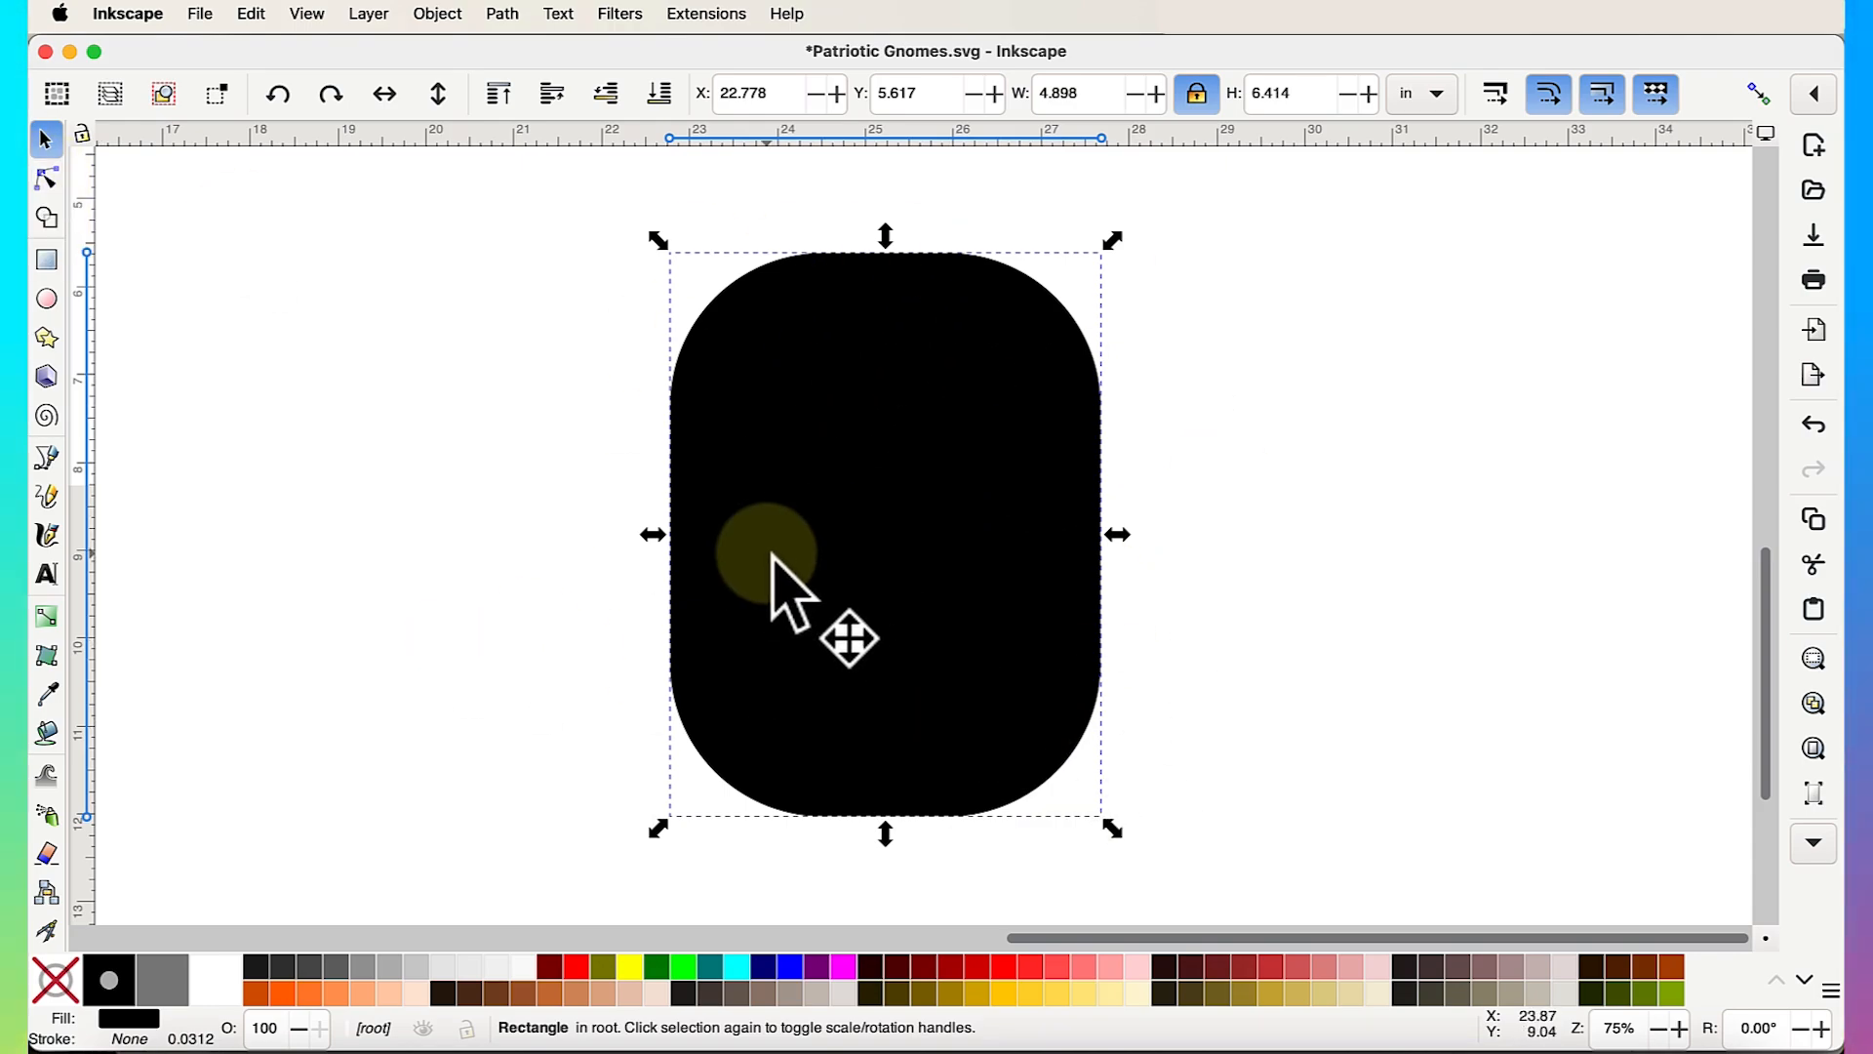
left_click(502, 21)
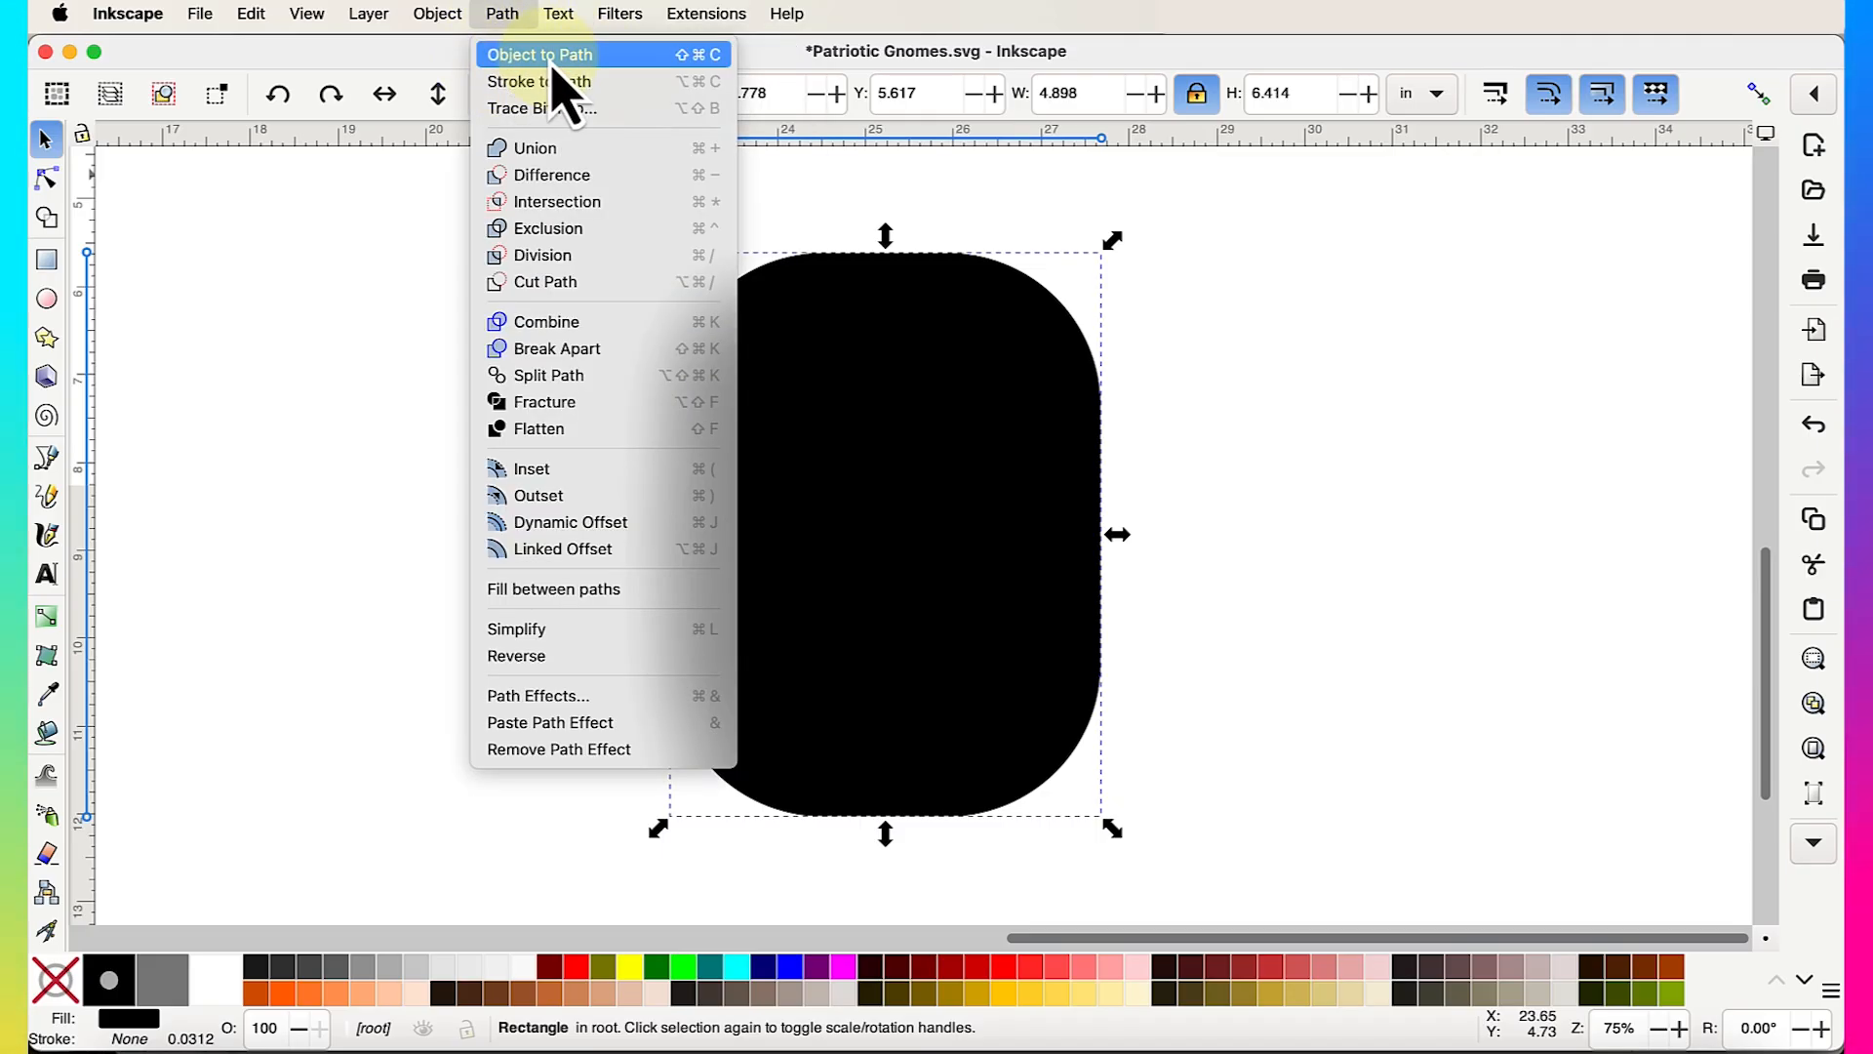
left_click(554, 58)
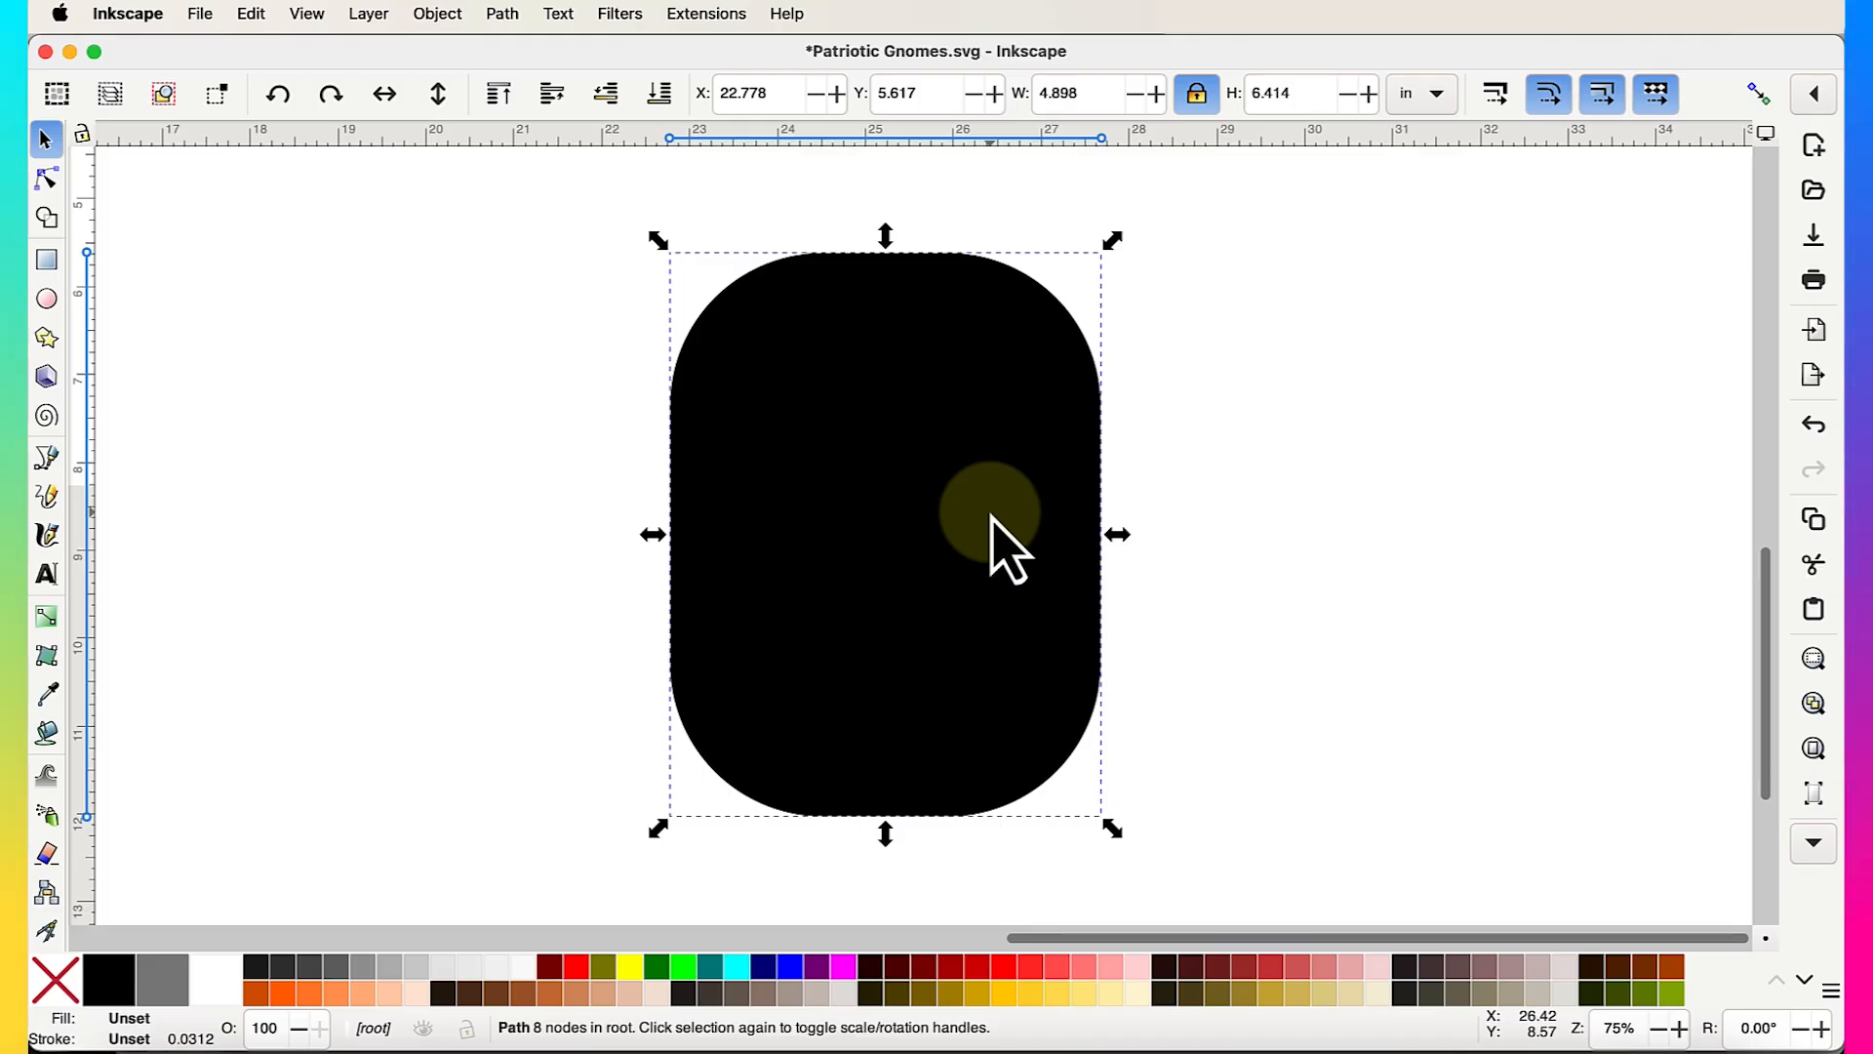
Move the path's two left side nodes outward and down, the upper to about 22.5, 7.8 in and the lower to about 22.3, 10.5 in
left_click(49, 184)
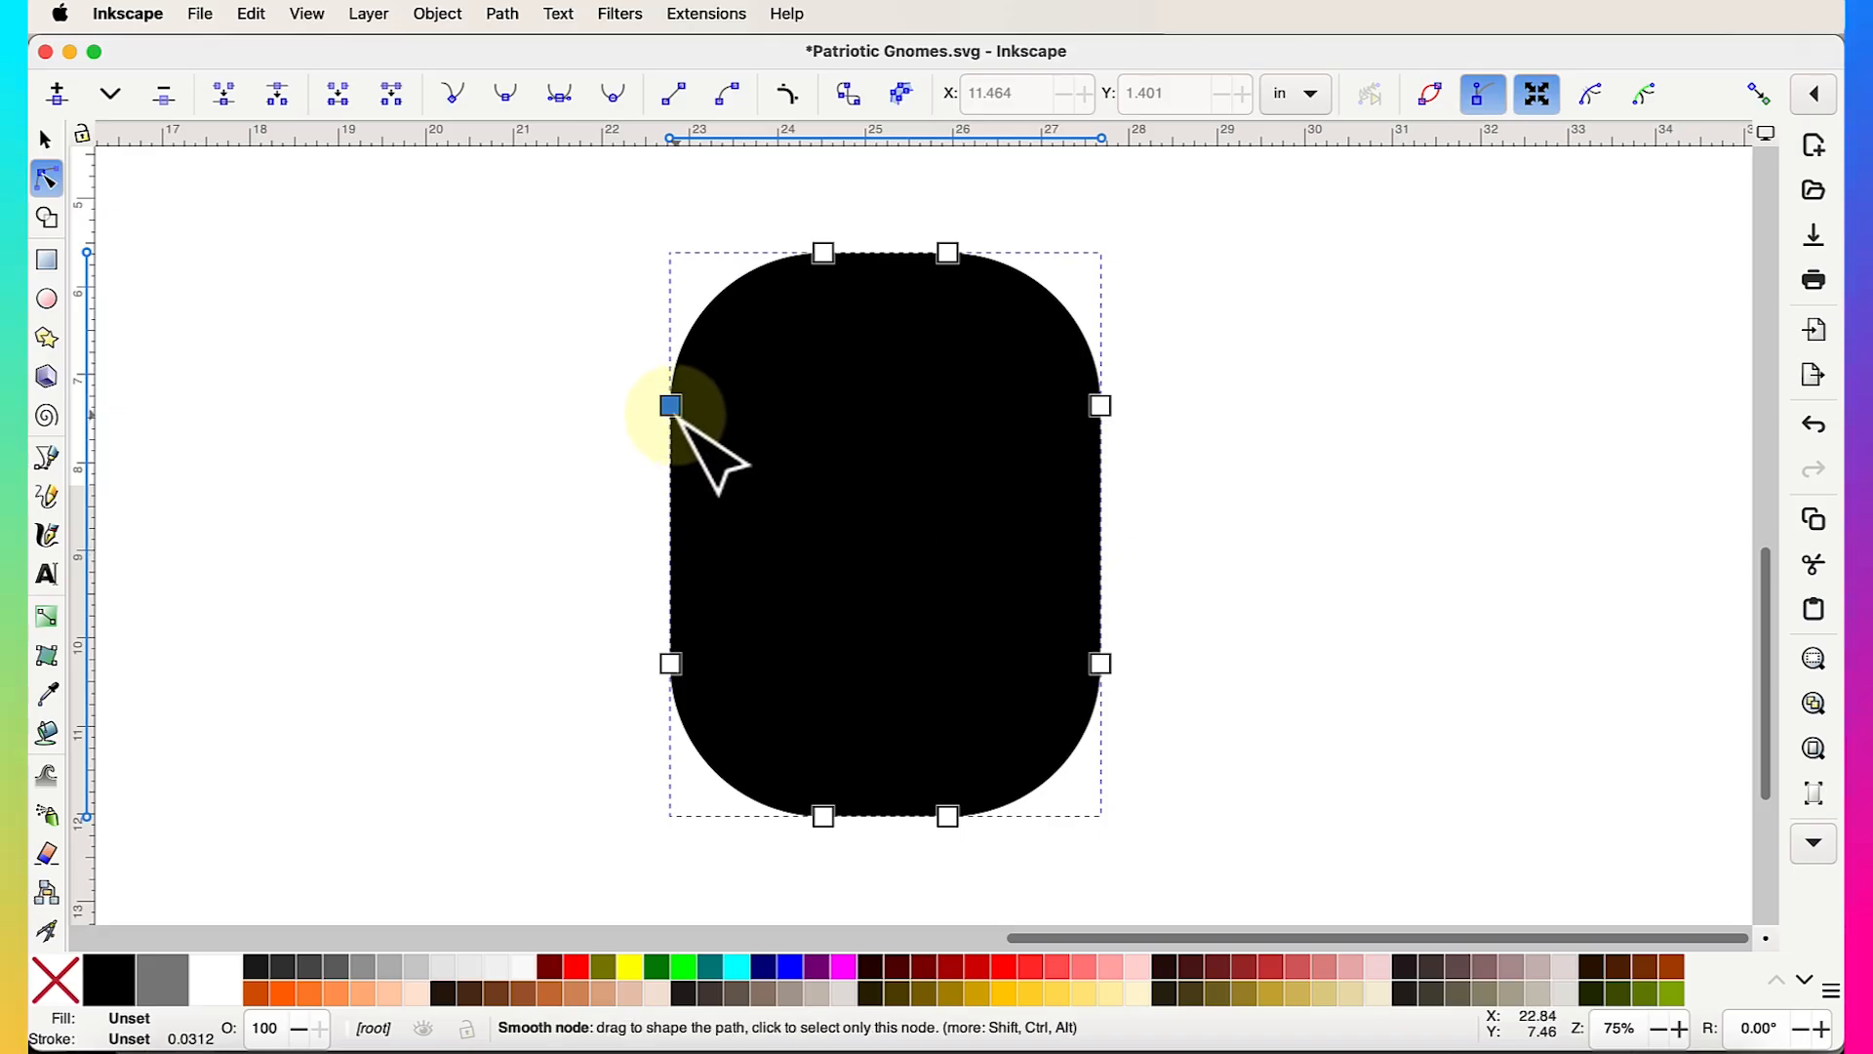
left_click_drag(672, 407, 349, 330)
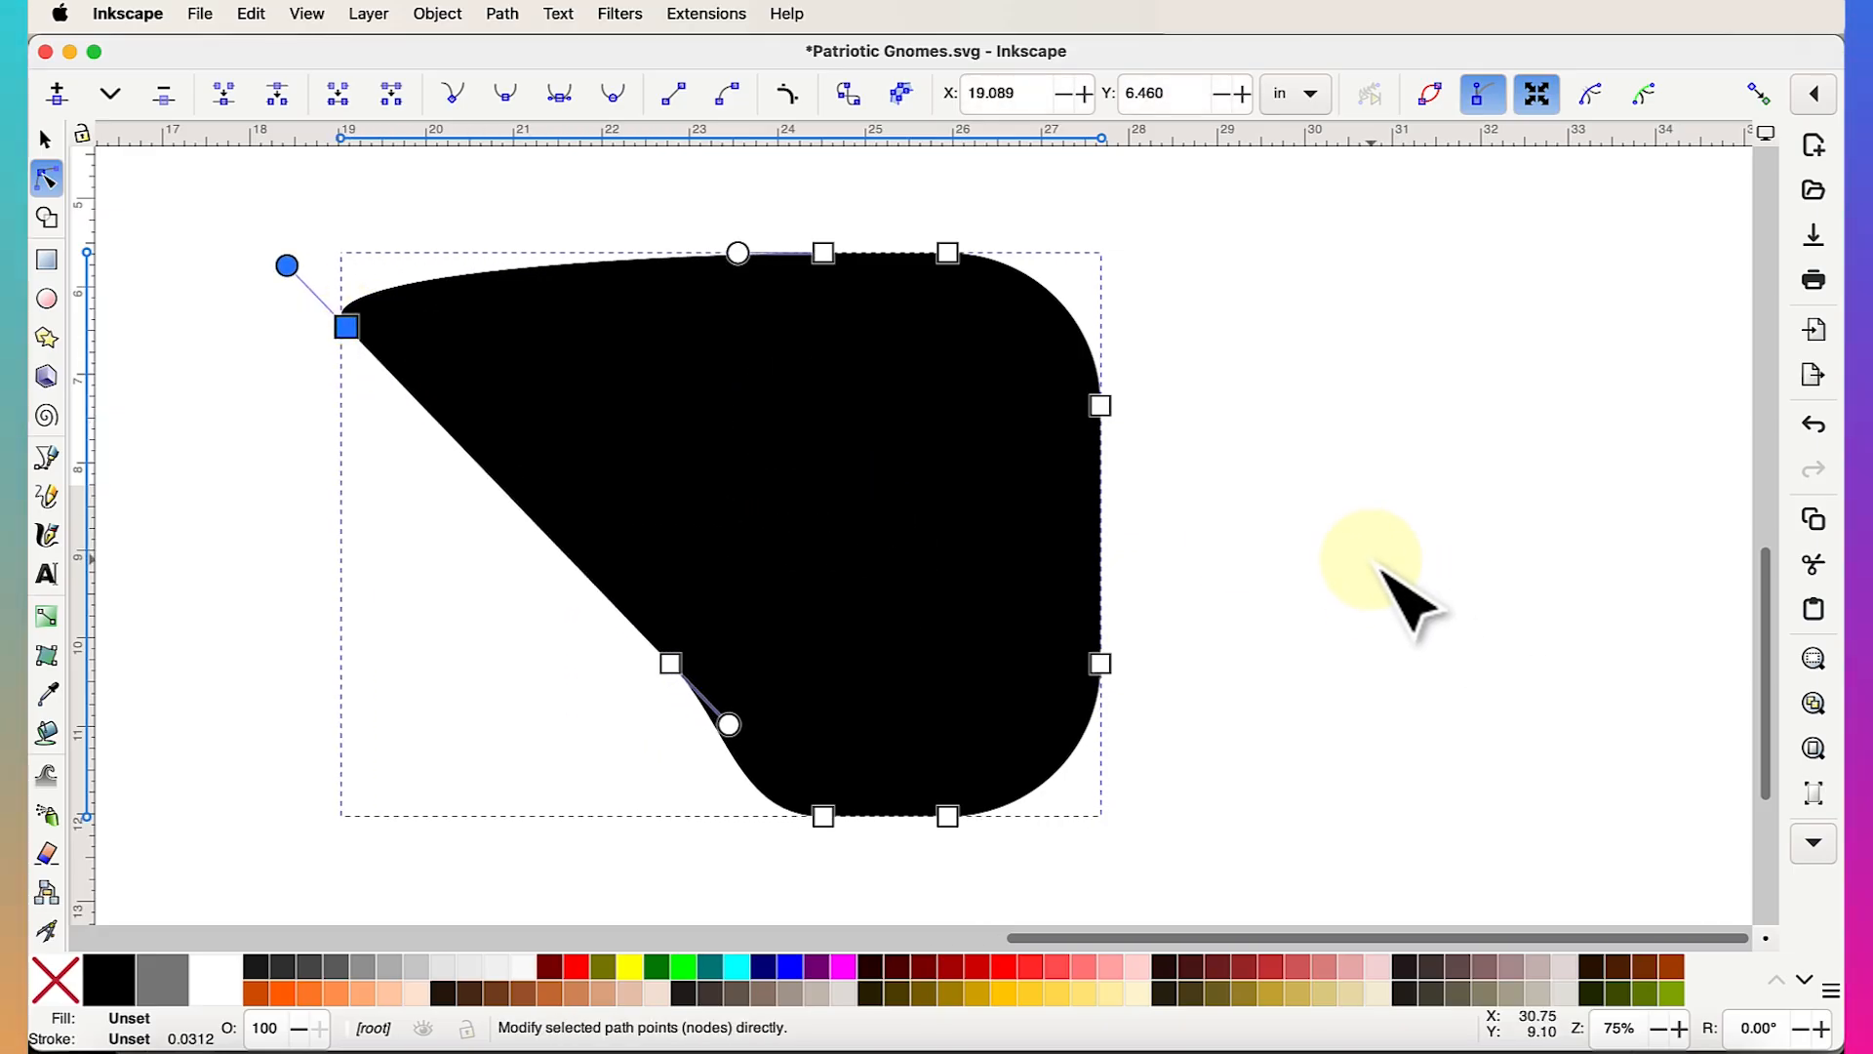
key("ctrl+z")
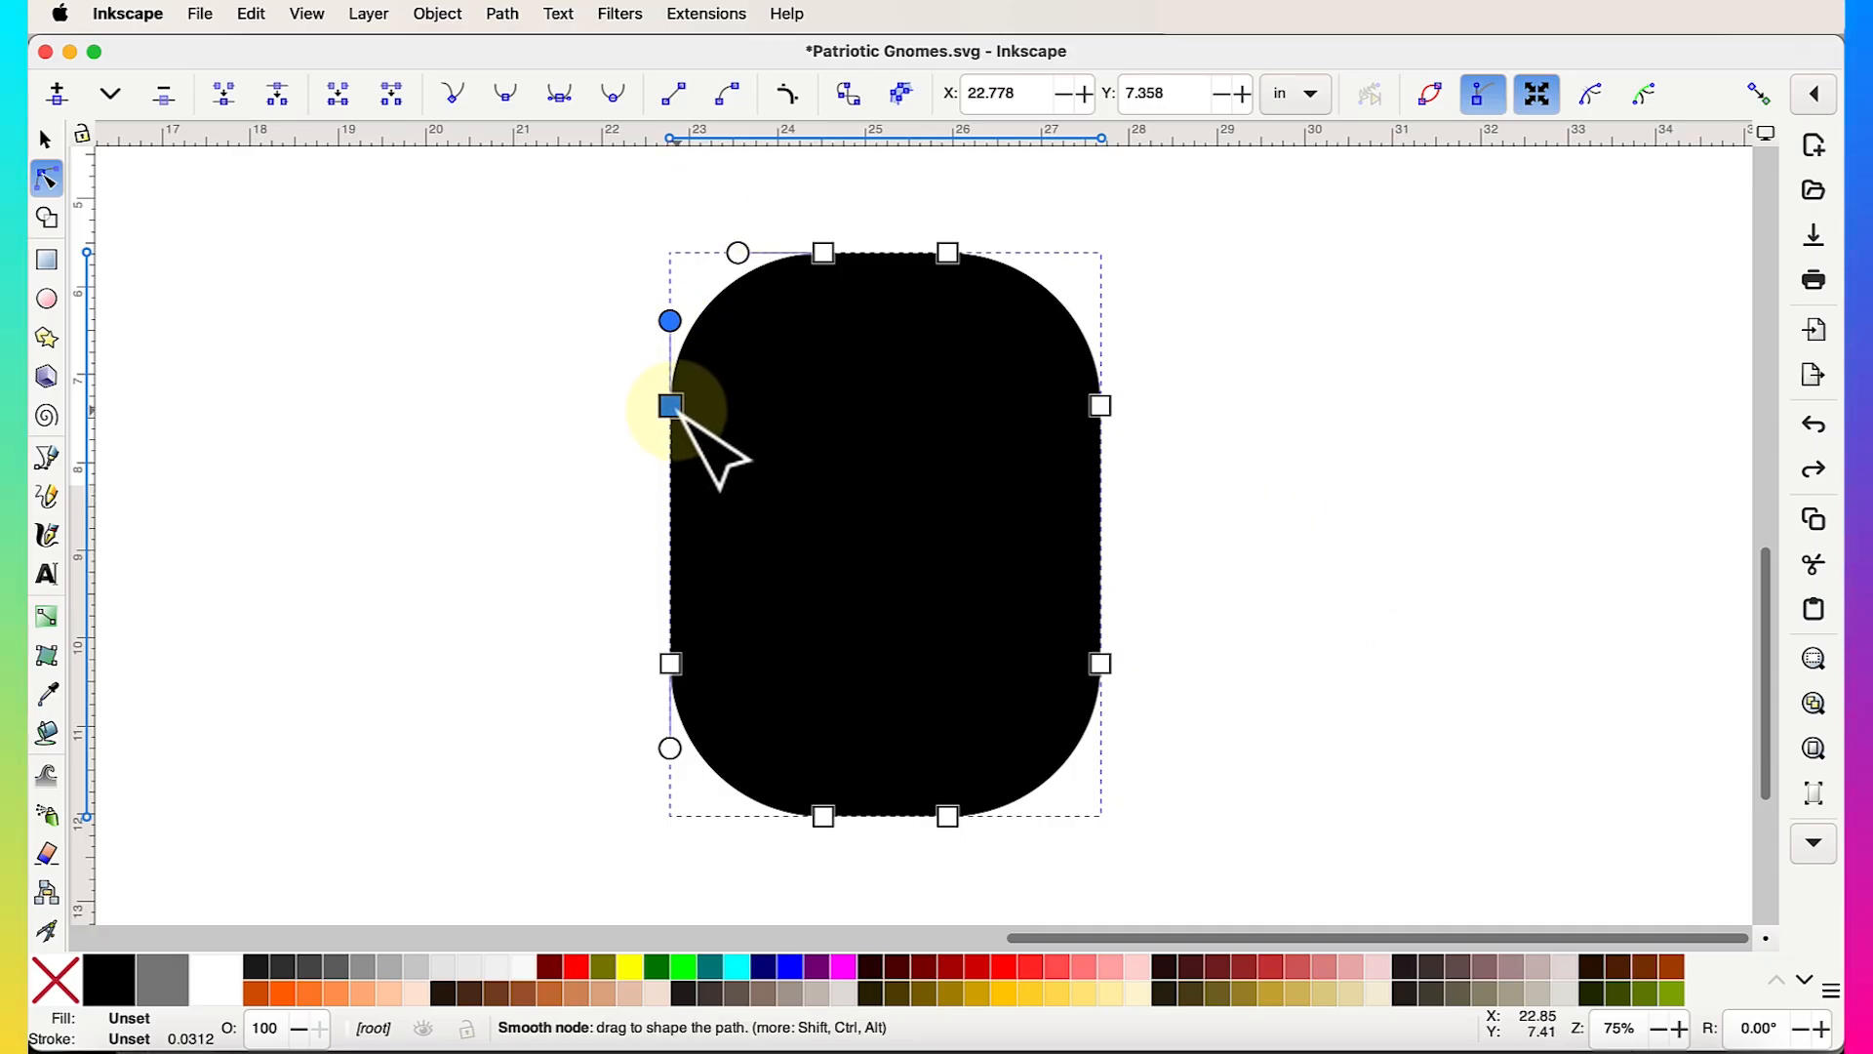
left_click_drag(675, 417, 652, 454)
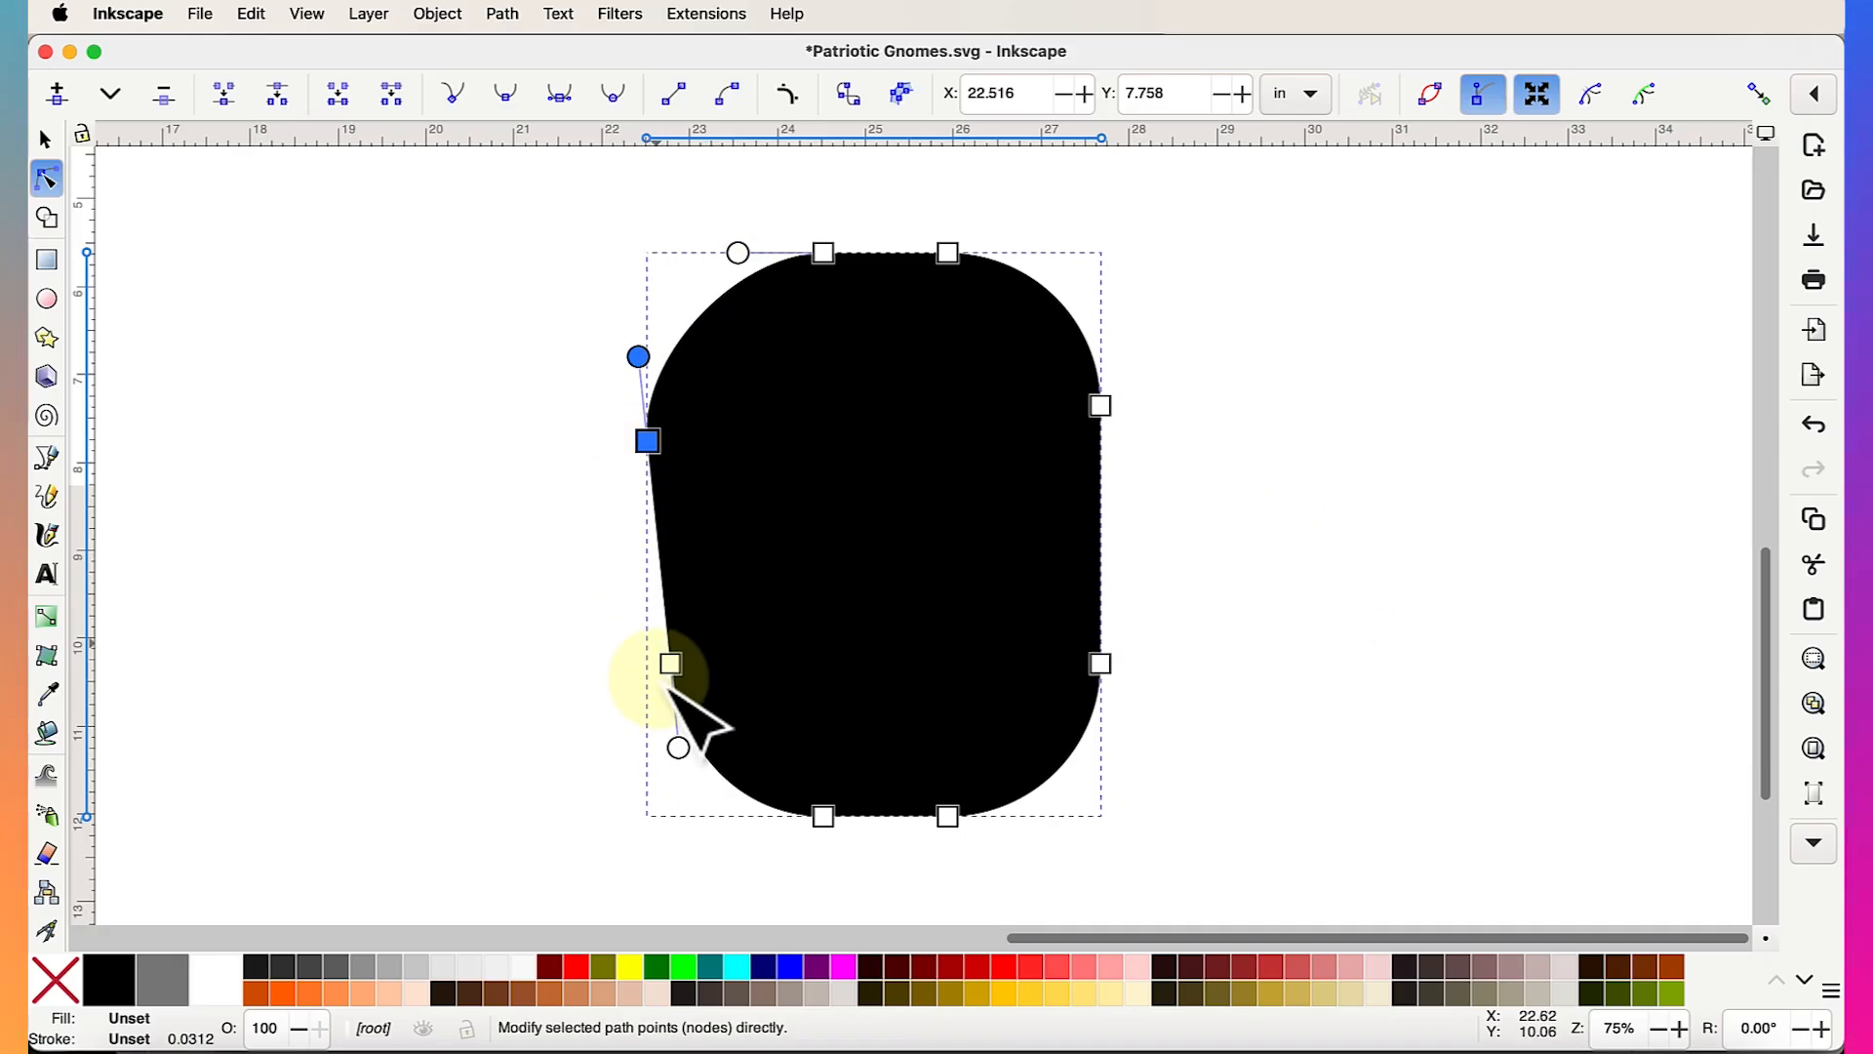
left_click_drag(672, 671, 630, 685)
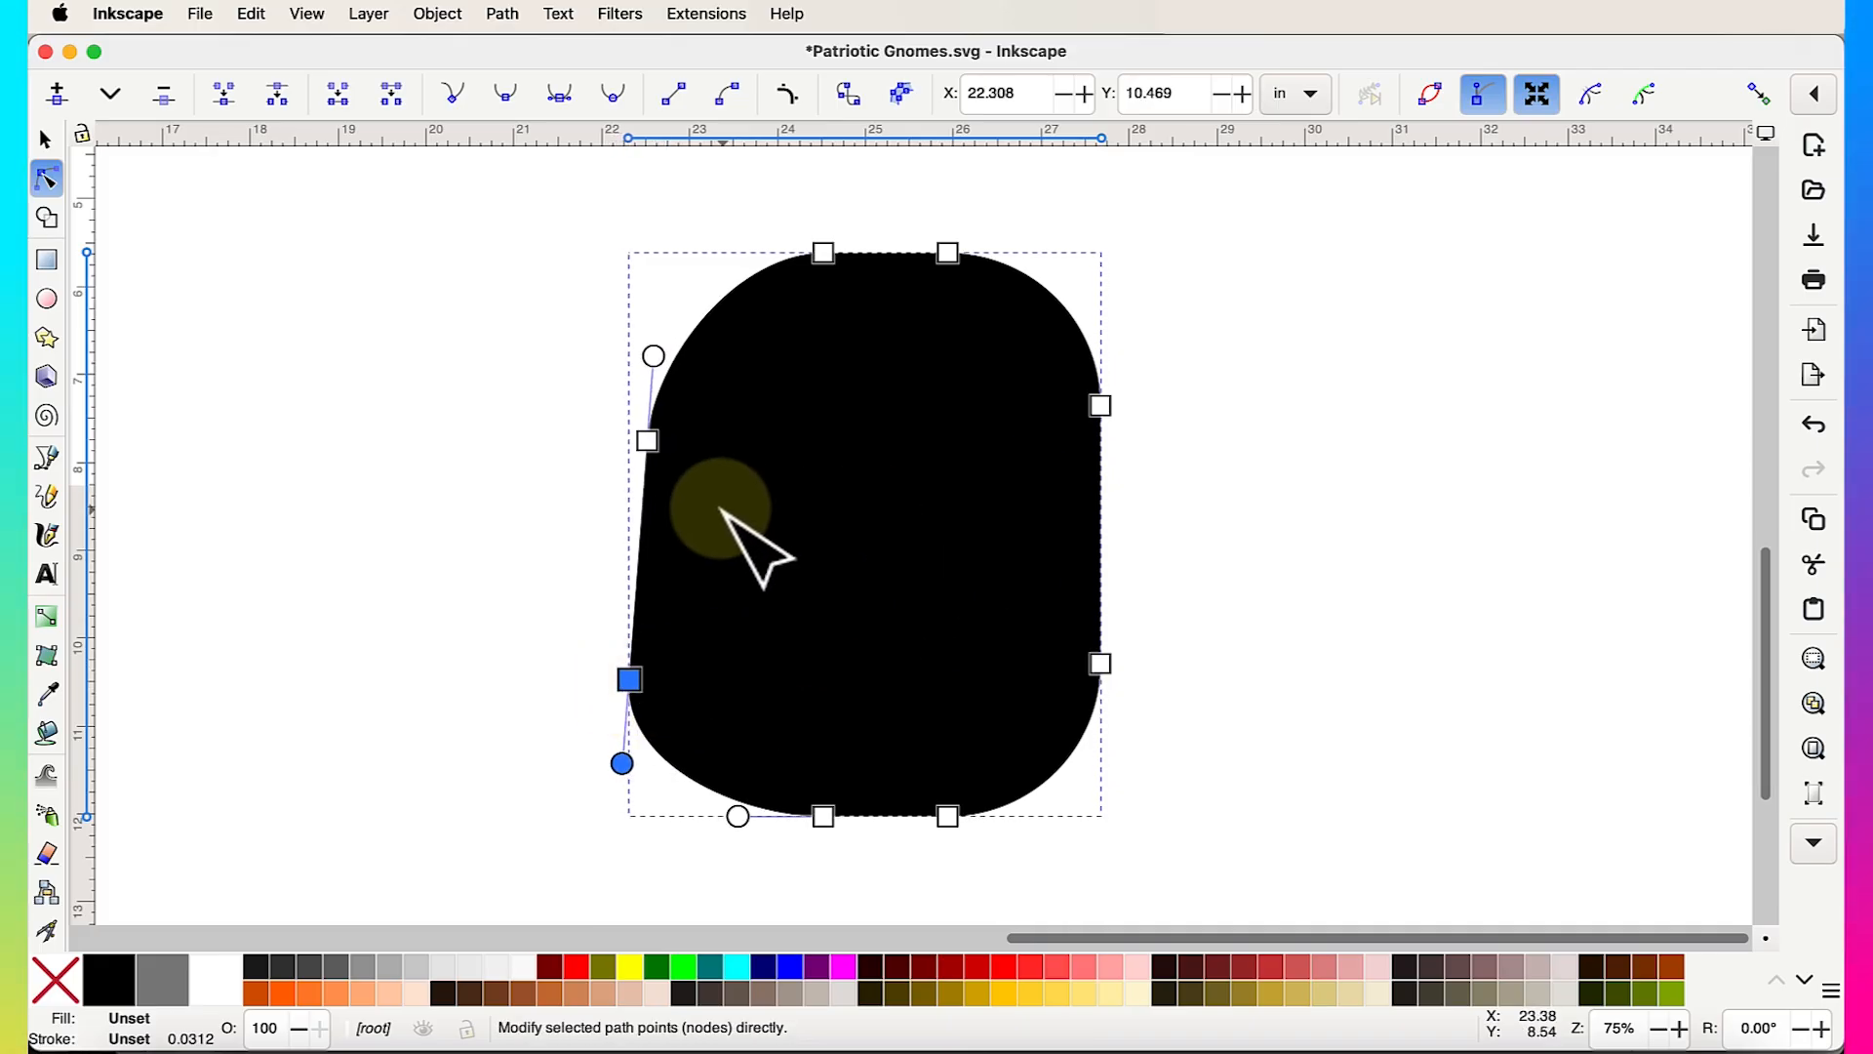
Move the two right side nodes outward to about 28.1 in, slightly lower, and nudge the upper left node further out to balance the shape
left_click_drag(1114, 438, 1141, 452)
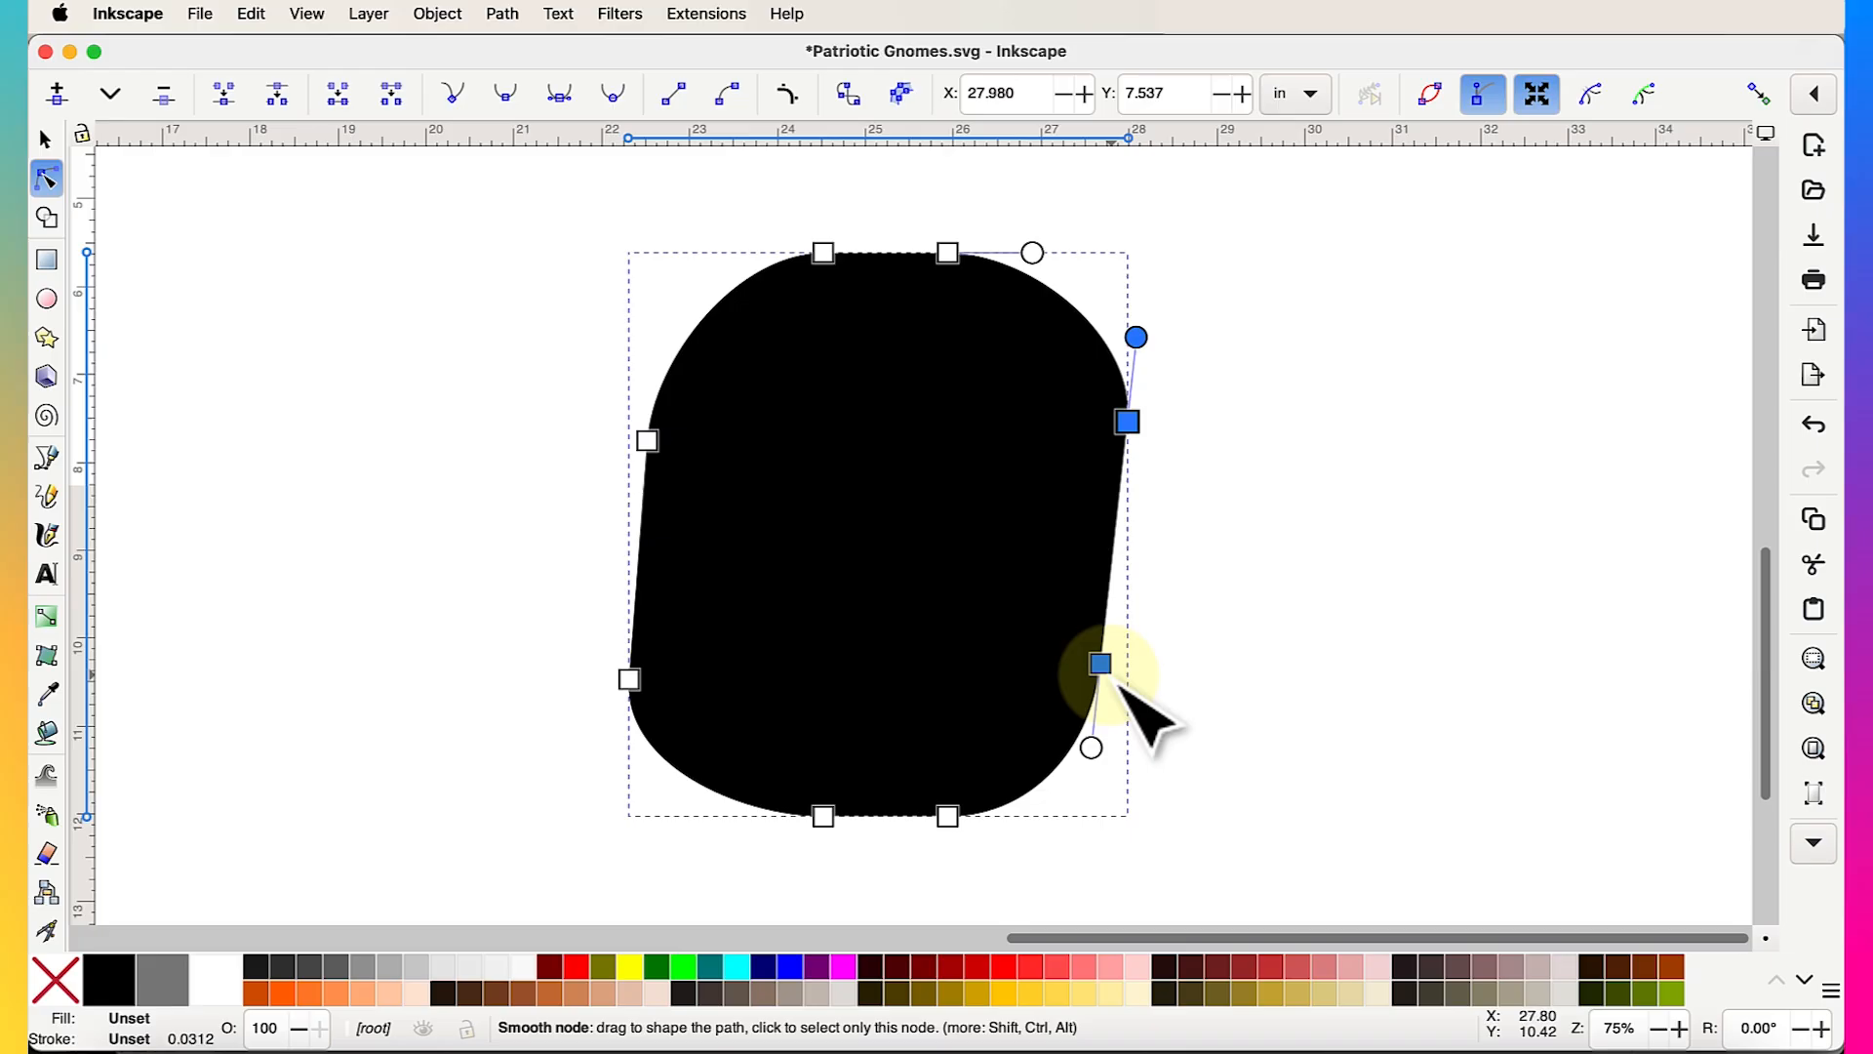
left_click_drag(1110, 678, 1151, 698)
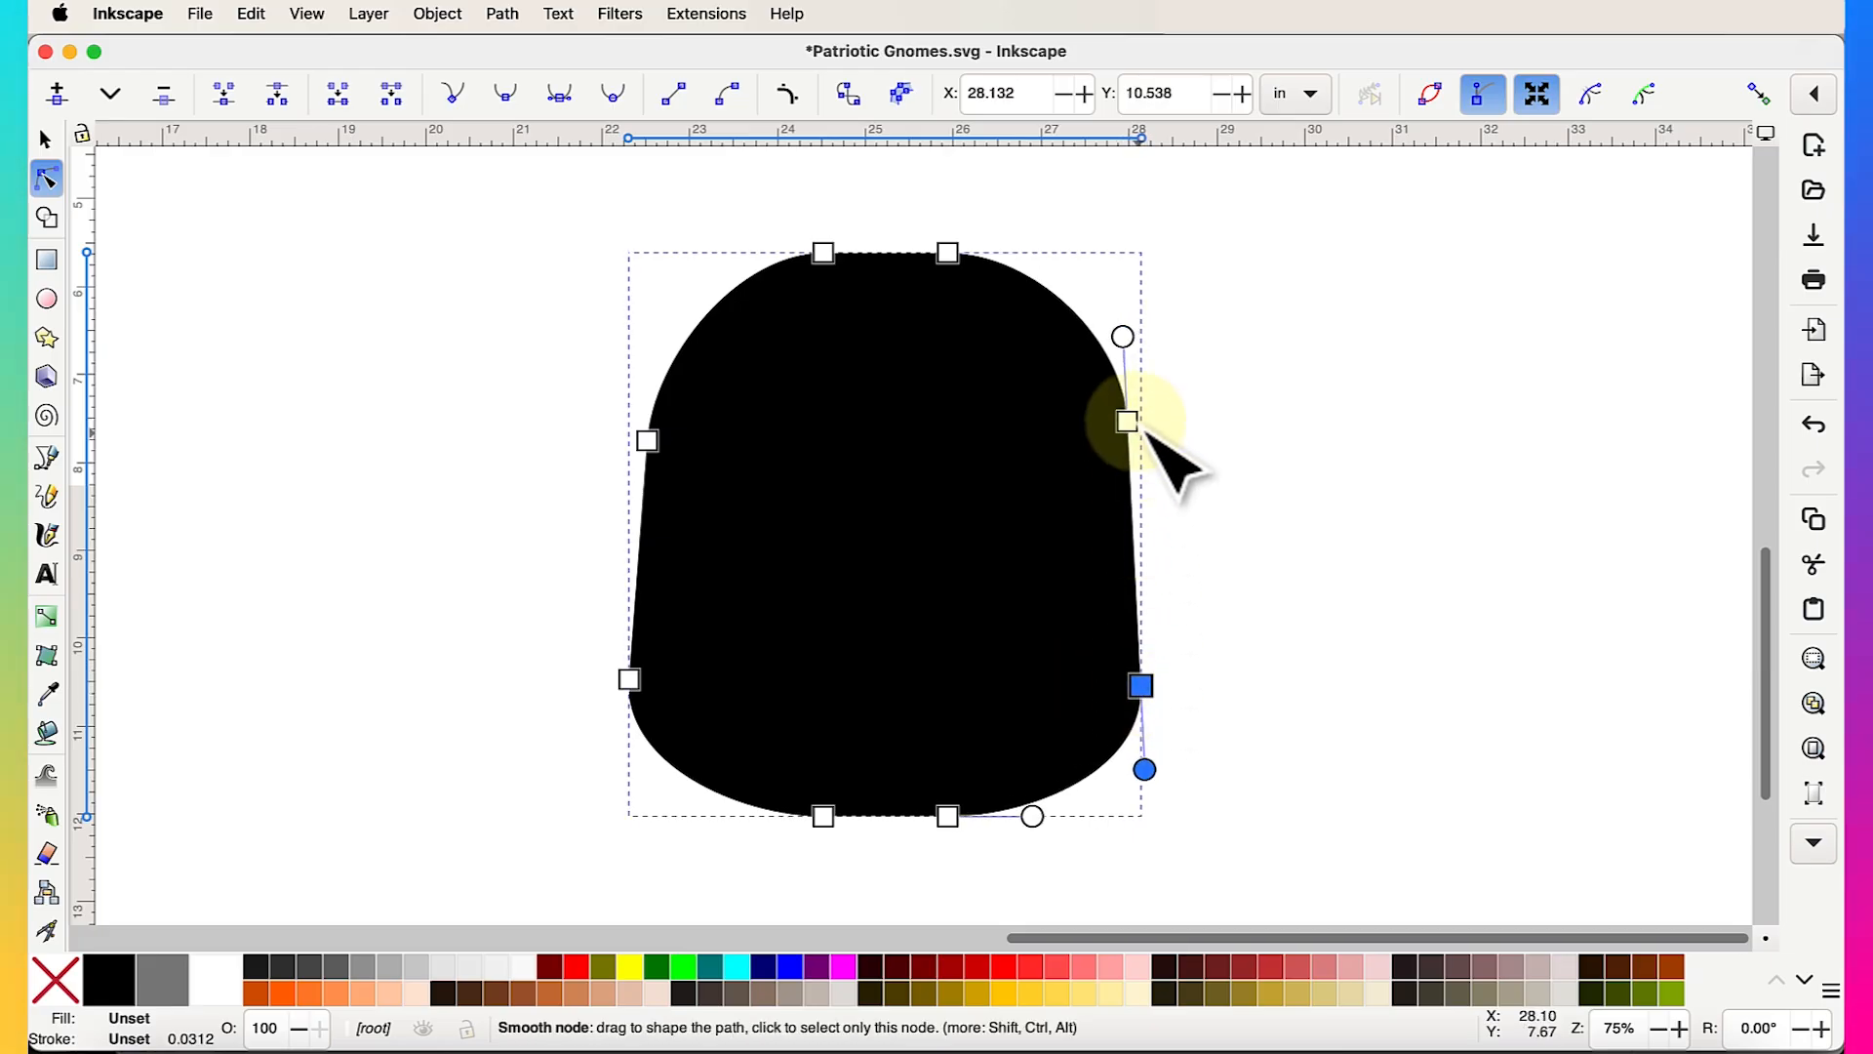
left_click_drag(1130, 426, 1141, 429)
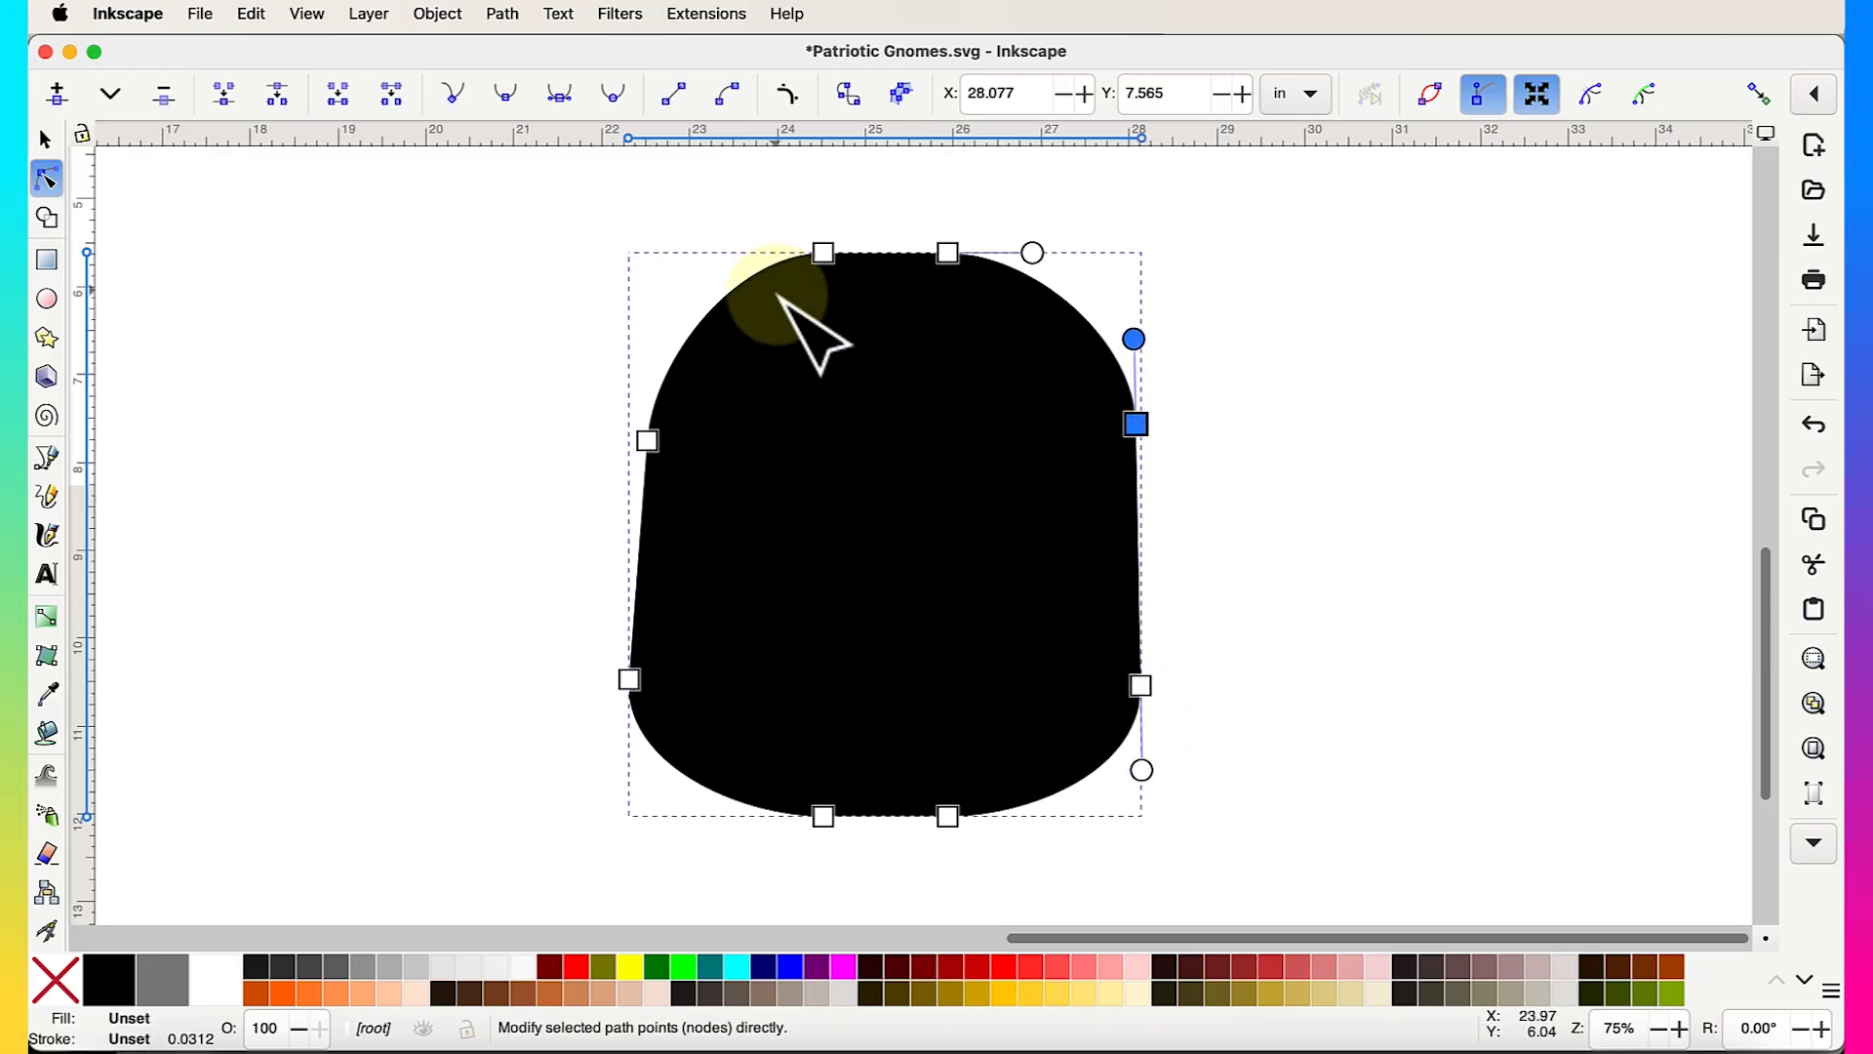
left_click_drag(646, 440, 641, 444)
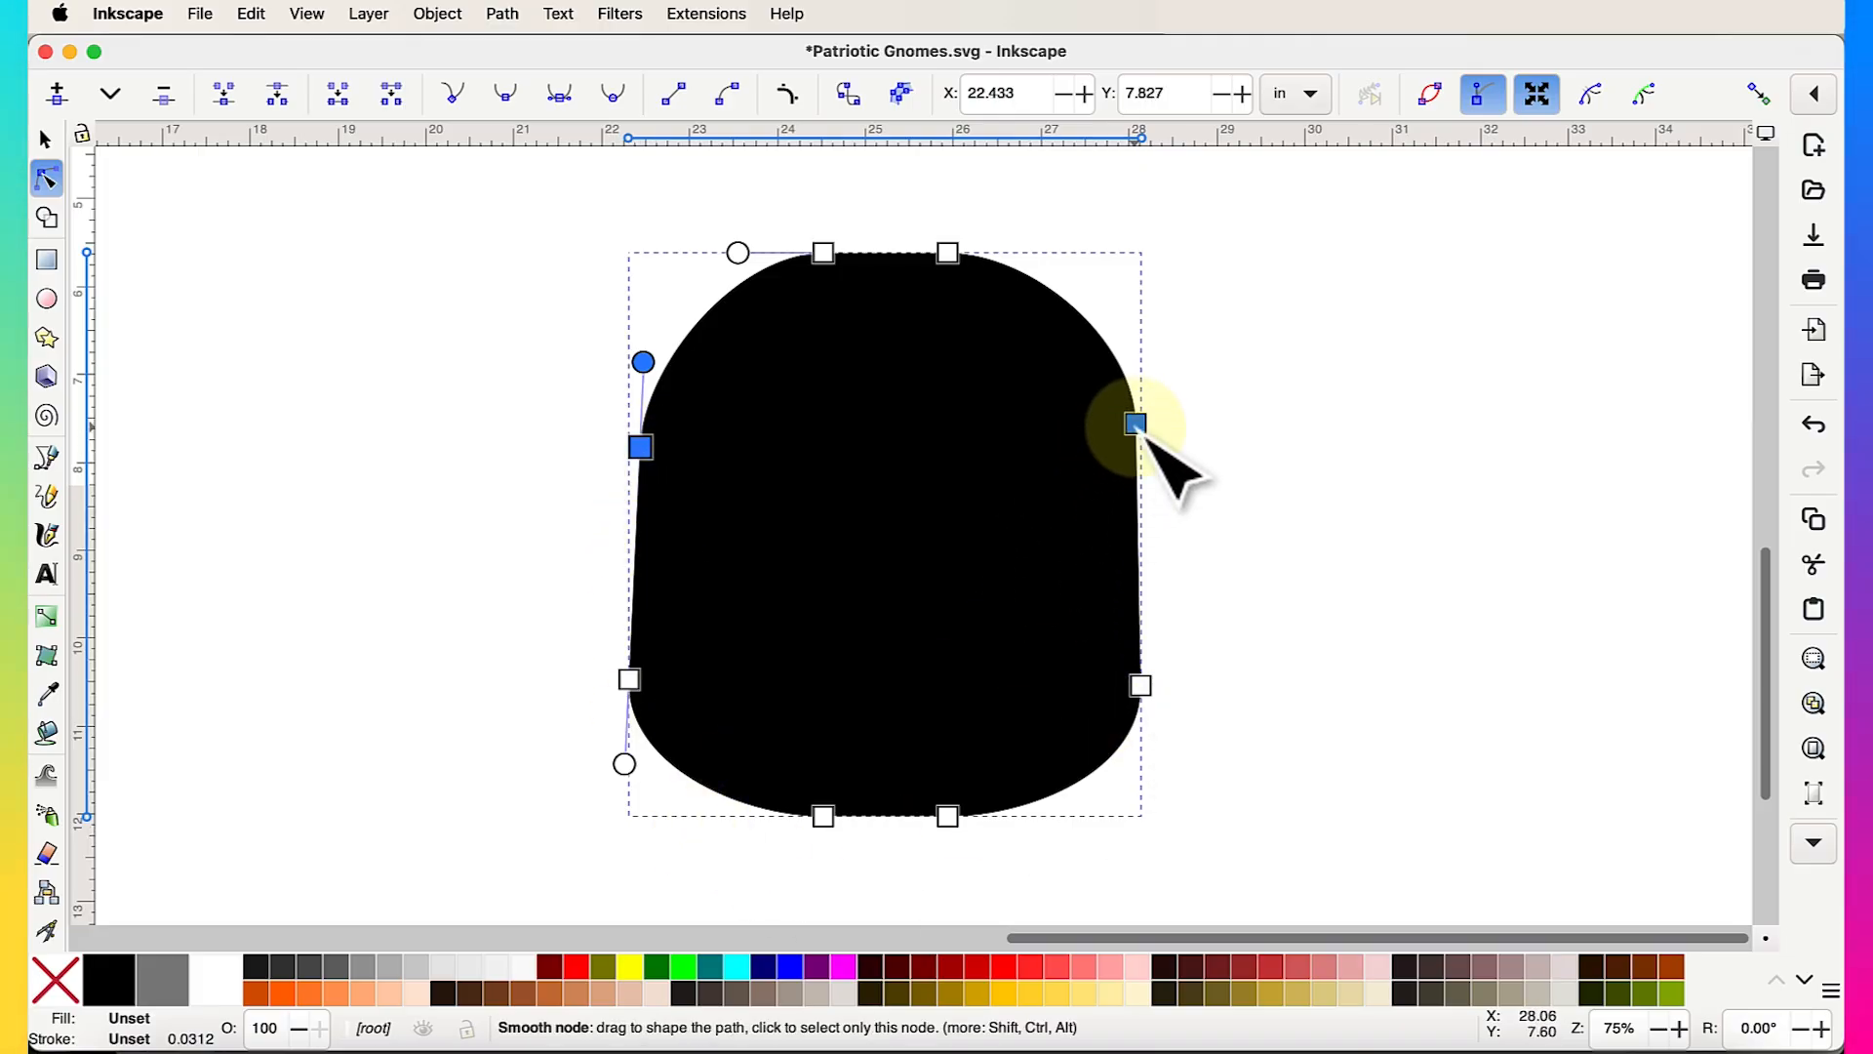
Move the upper left side node to about 22.5, 8.0 in and the upper right one to about 27.9, 7.8 in, lengthening the right node's upper handle
mouse_move(1138, 423)
left_mouse_down()
mouse_move(1154, 424)
mouse_move(1140, 427)
left_mouse_up()
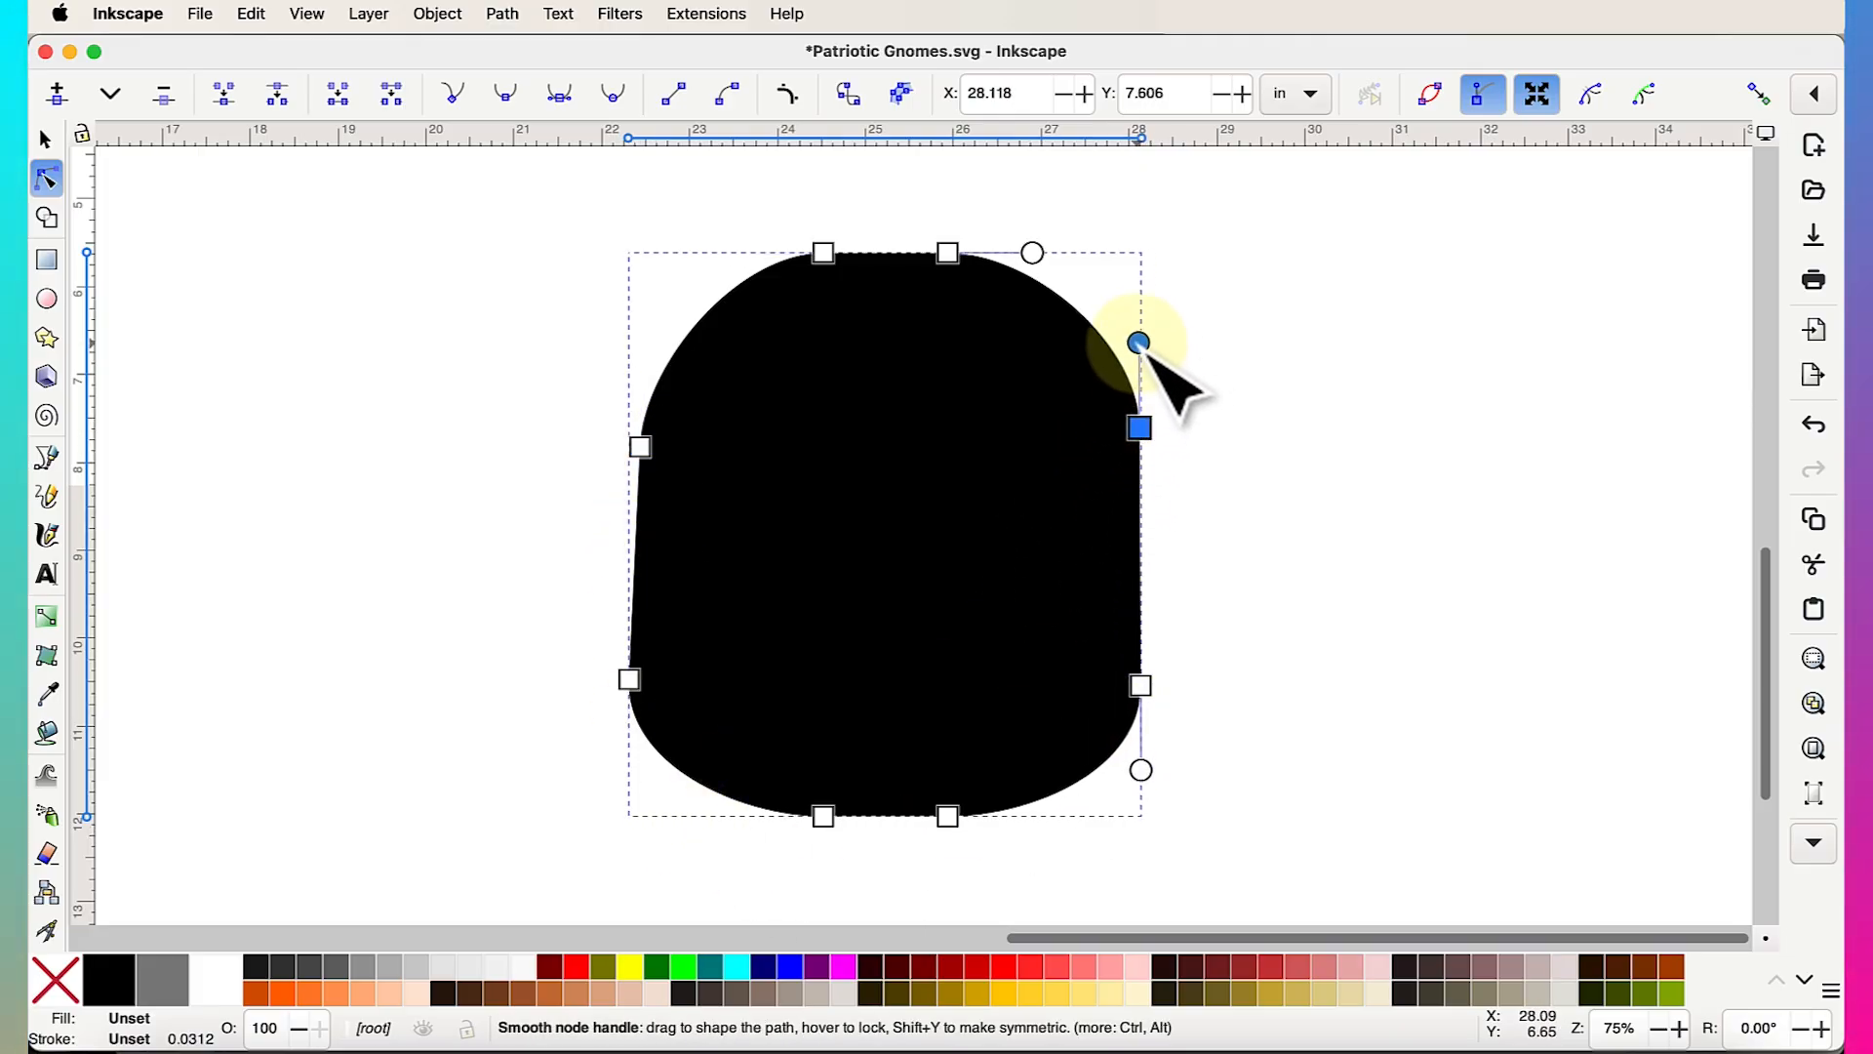
left_click_drag(1140, 343, 1139, 294)
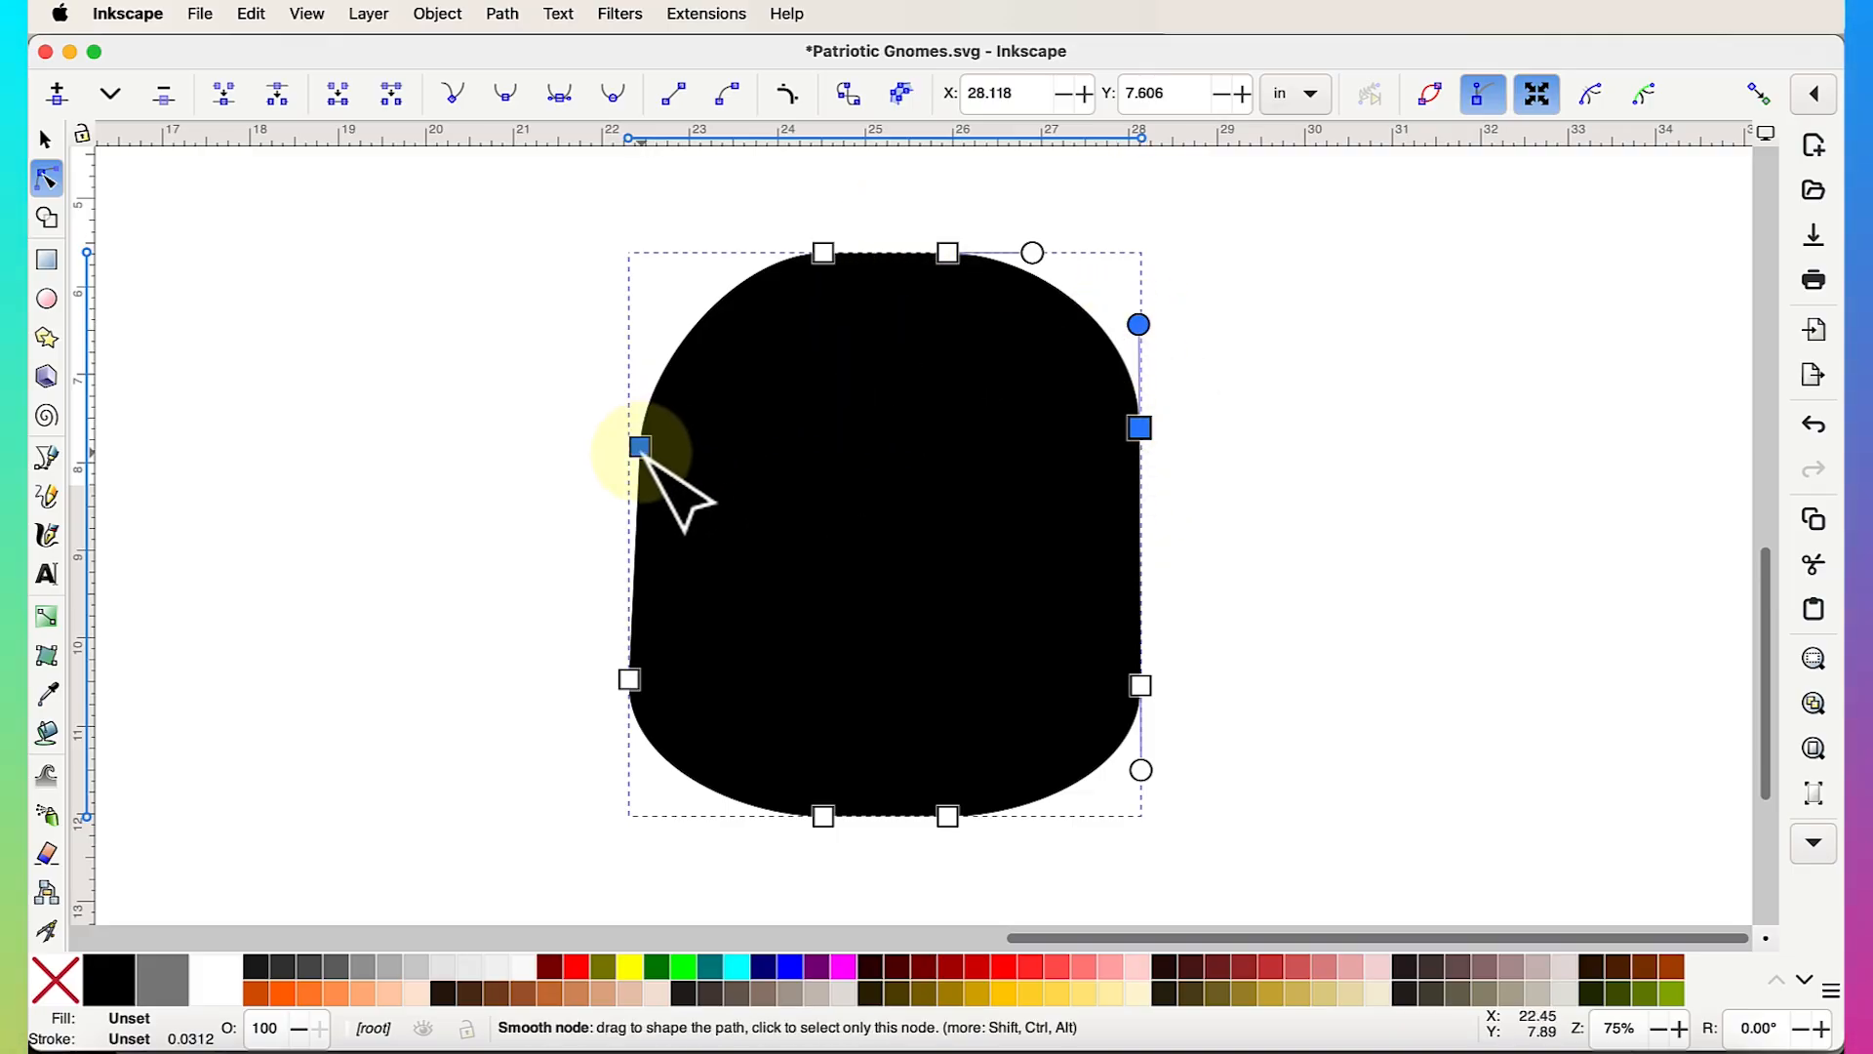
left_click_drag(640, 446, 646, 460)
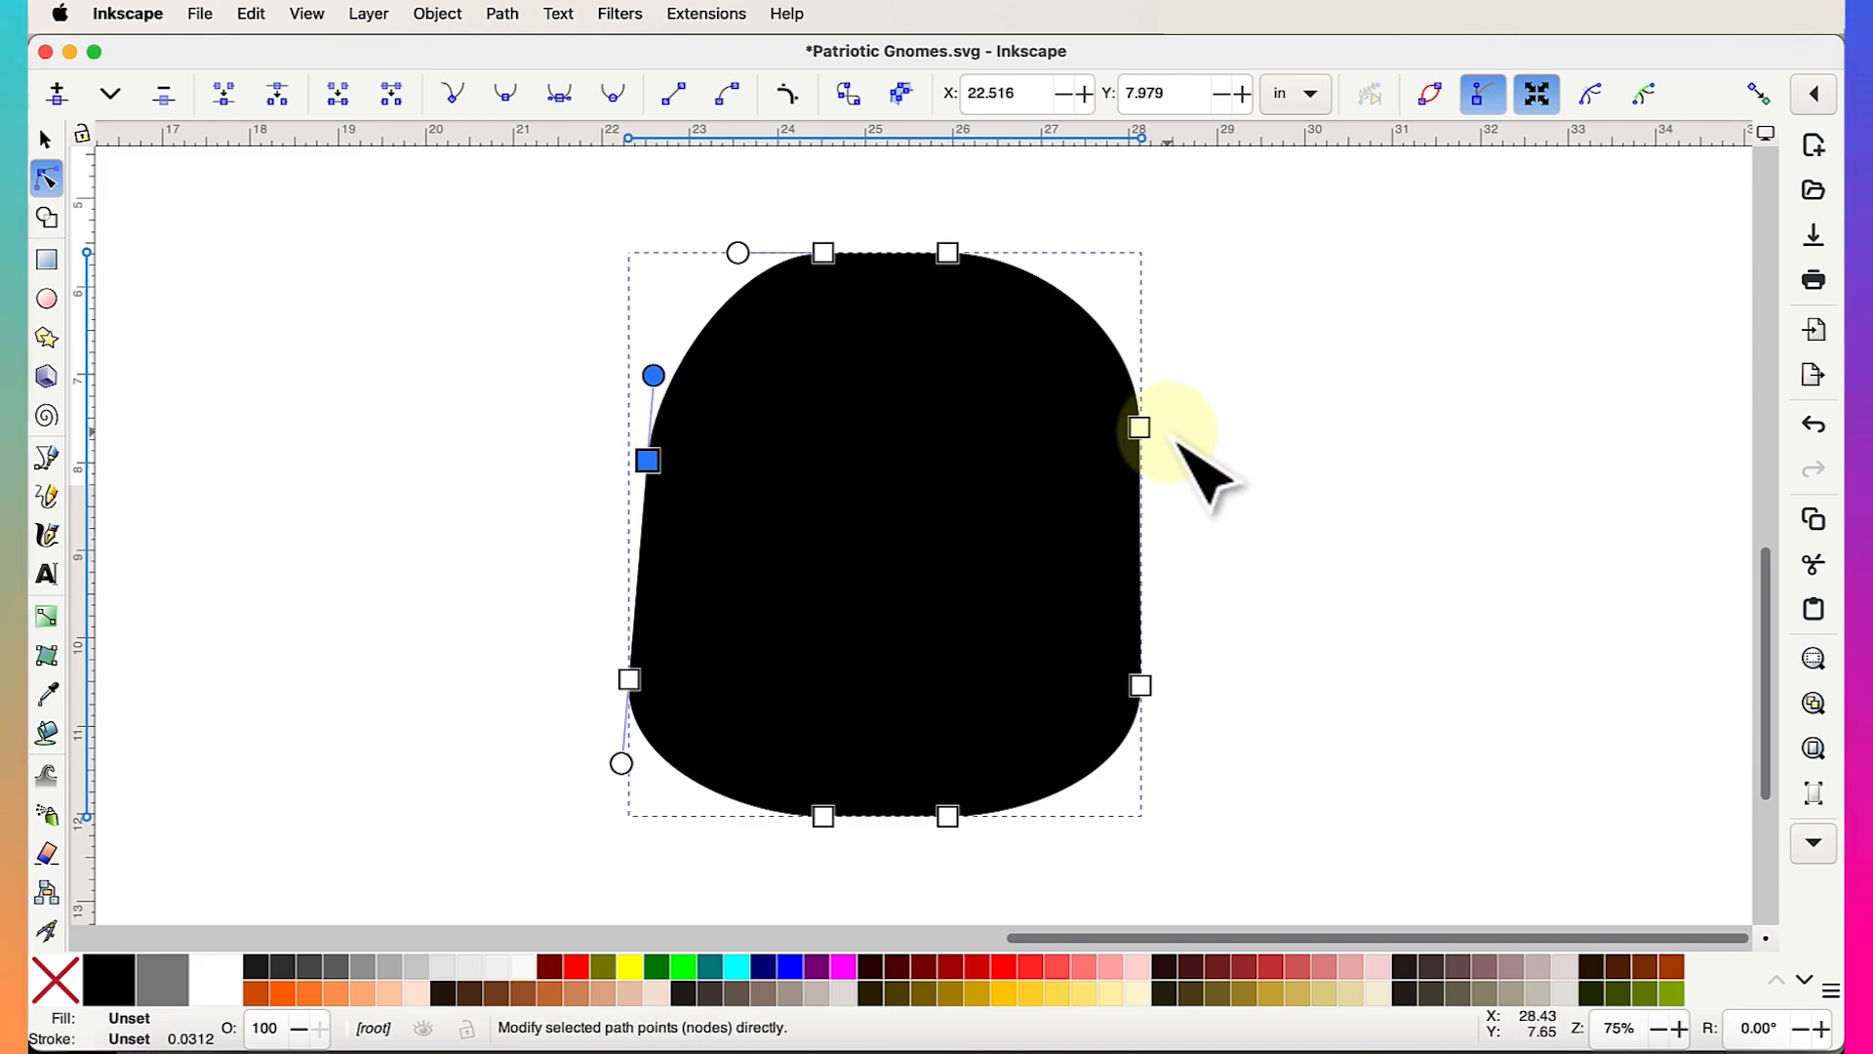
left_click_drag(1139, 427, 1129, 448)
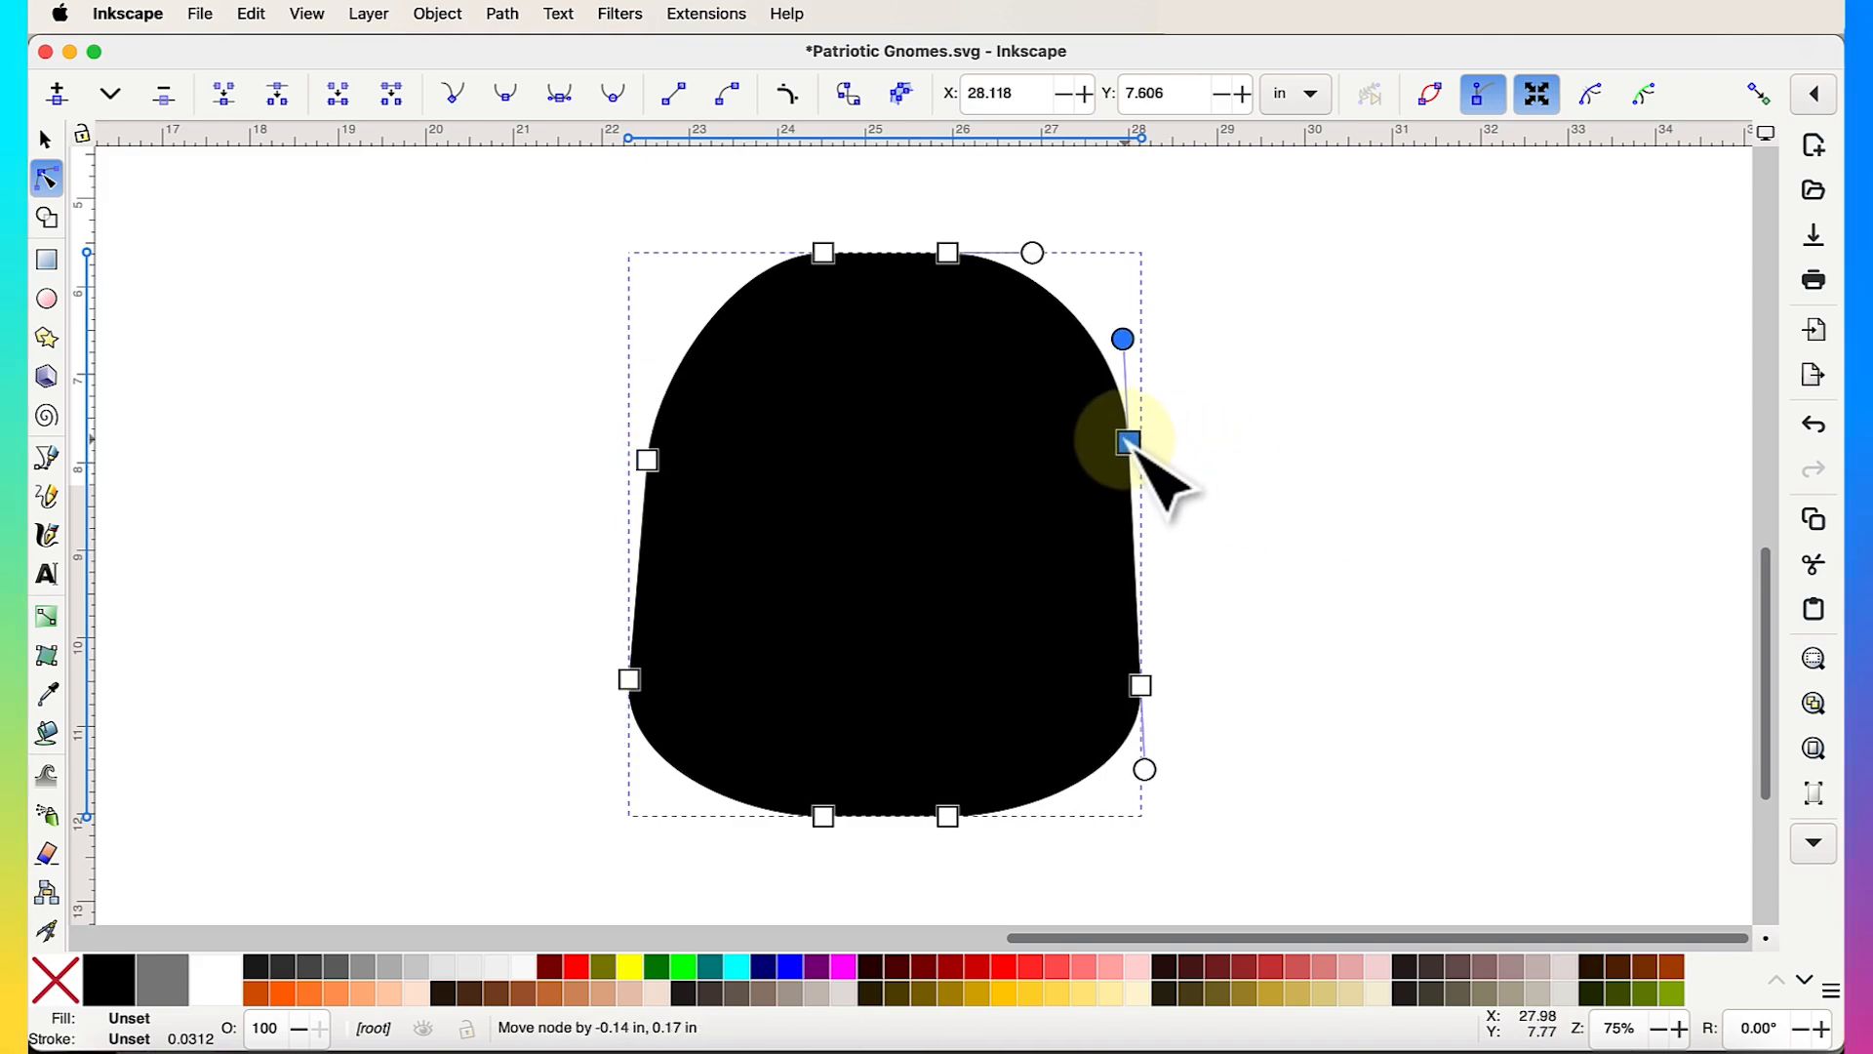
double_click(1211, 467)
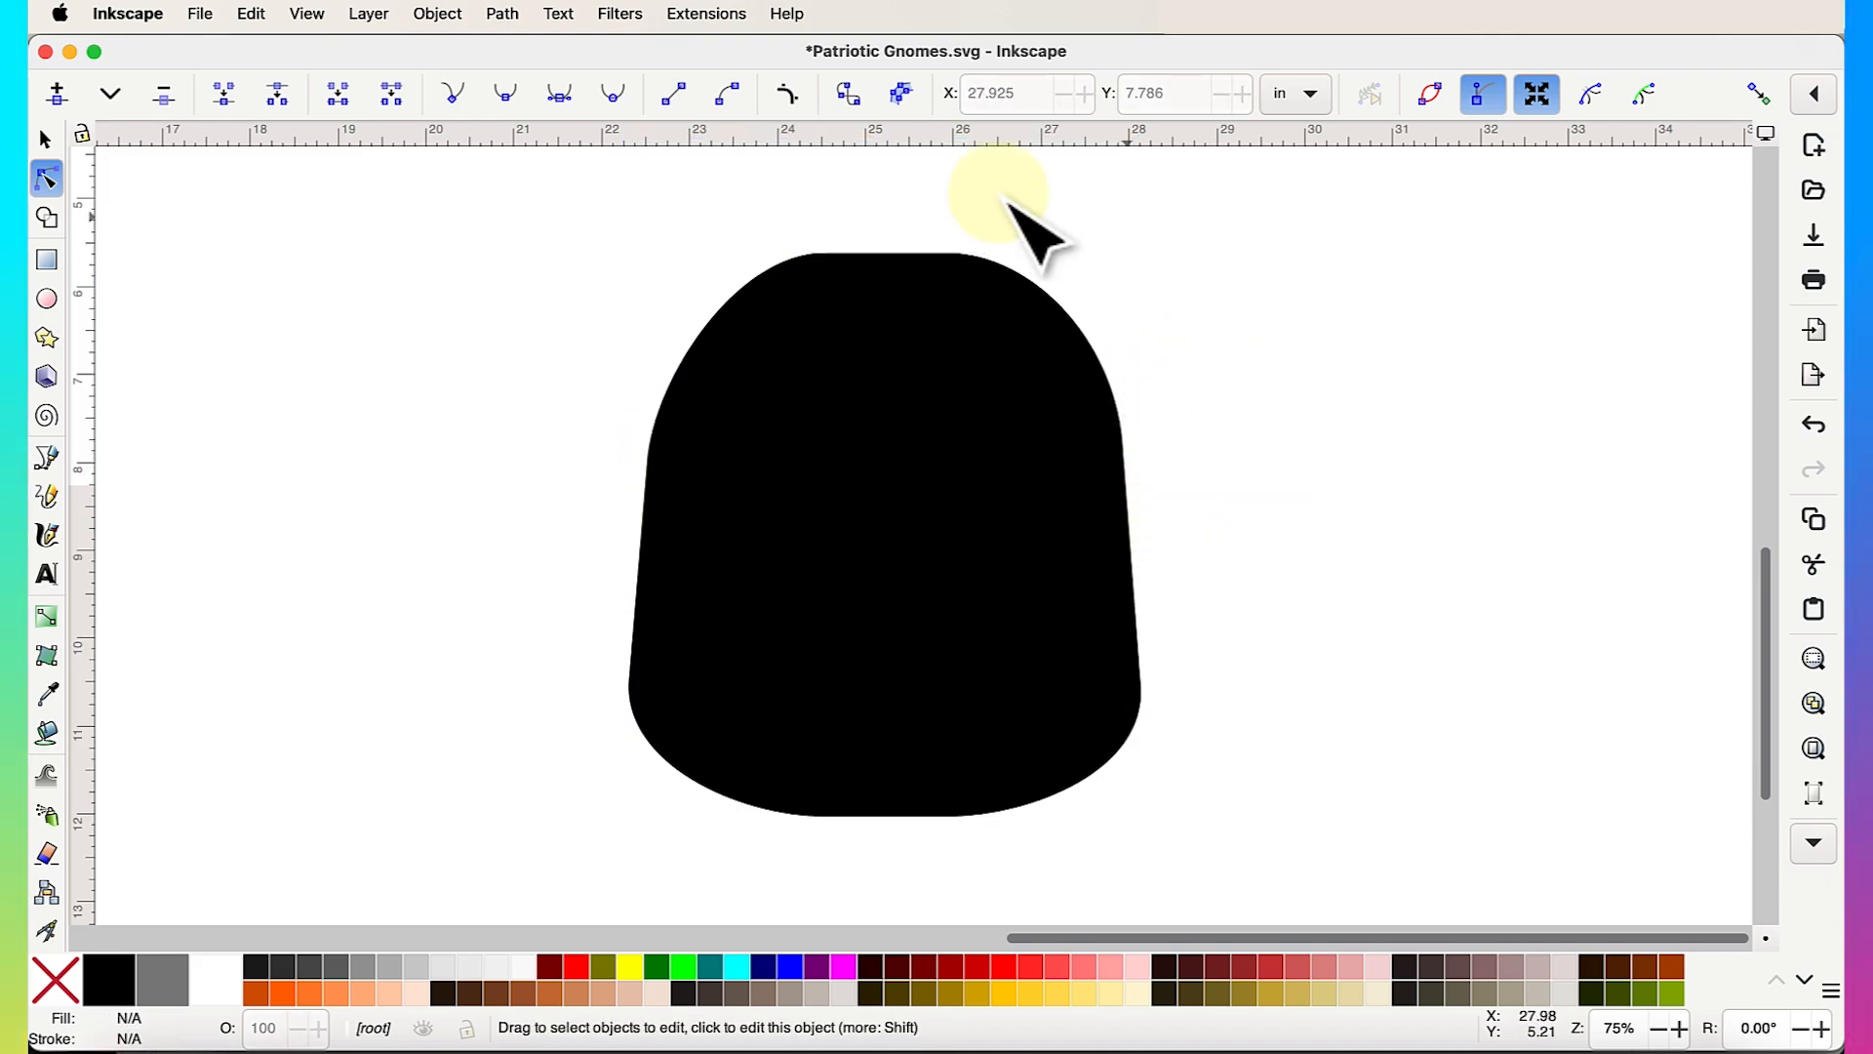
Shorten the black shape by moving its four lower nodes up together by about 0.9 in
left_click(842, 763)
left_click_drag(547, 867, 1161, 663)
left_click_drag(454, 595, 1312, 868)
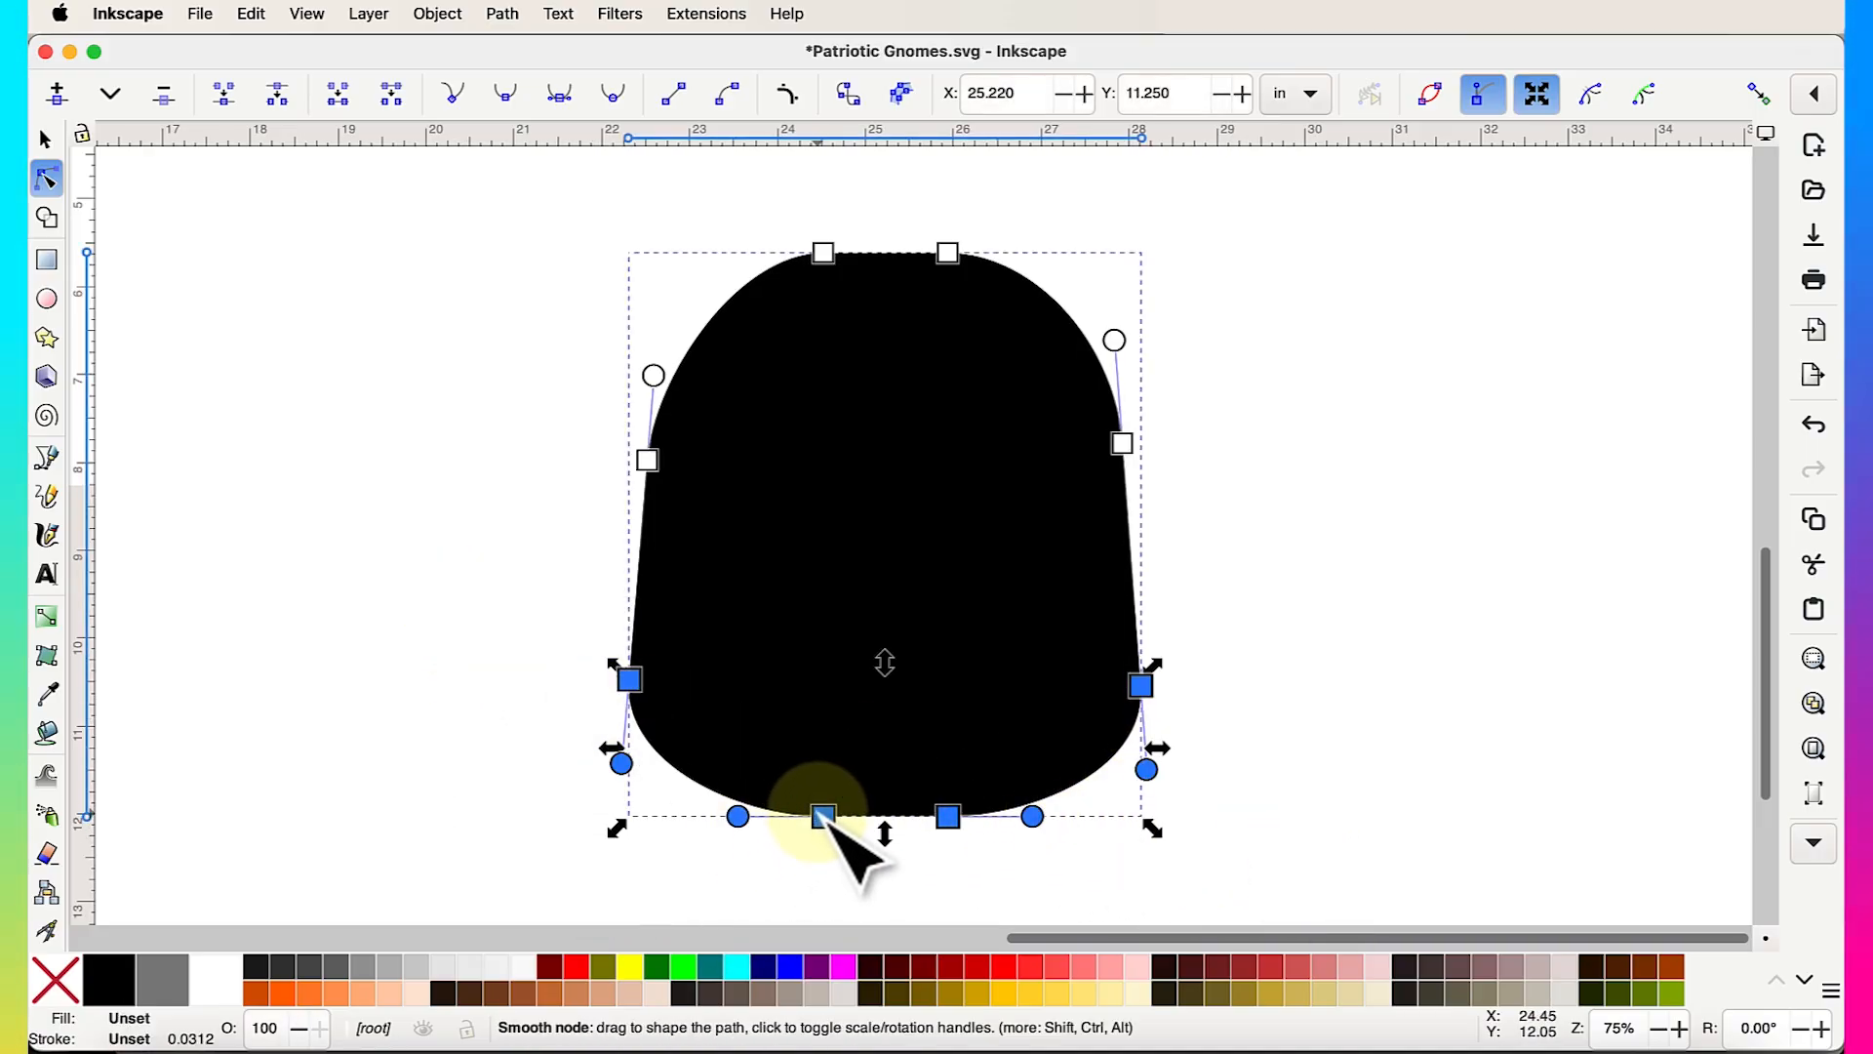
left_click_drag(824, 817, 826, 735)
left_click(940, 795)
left_click(929, 784)
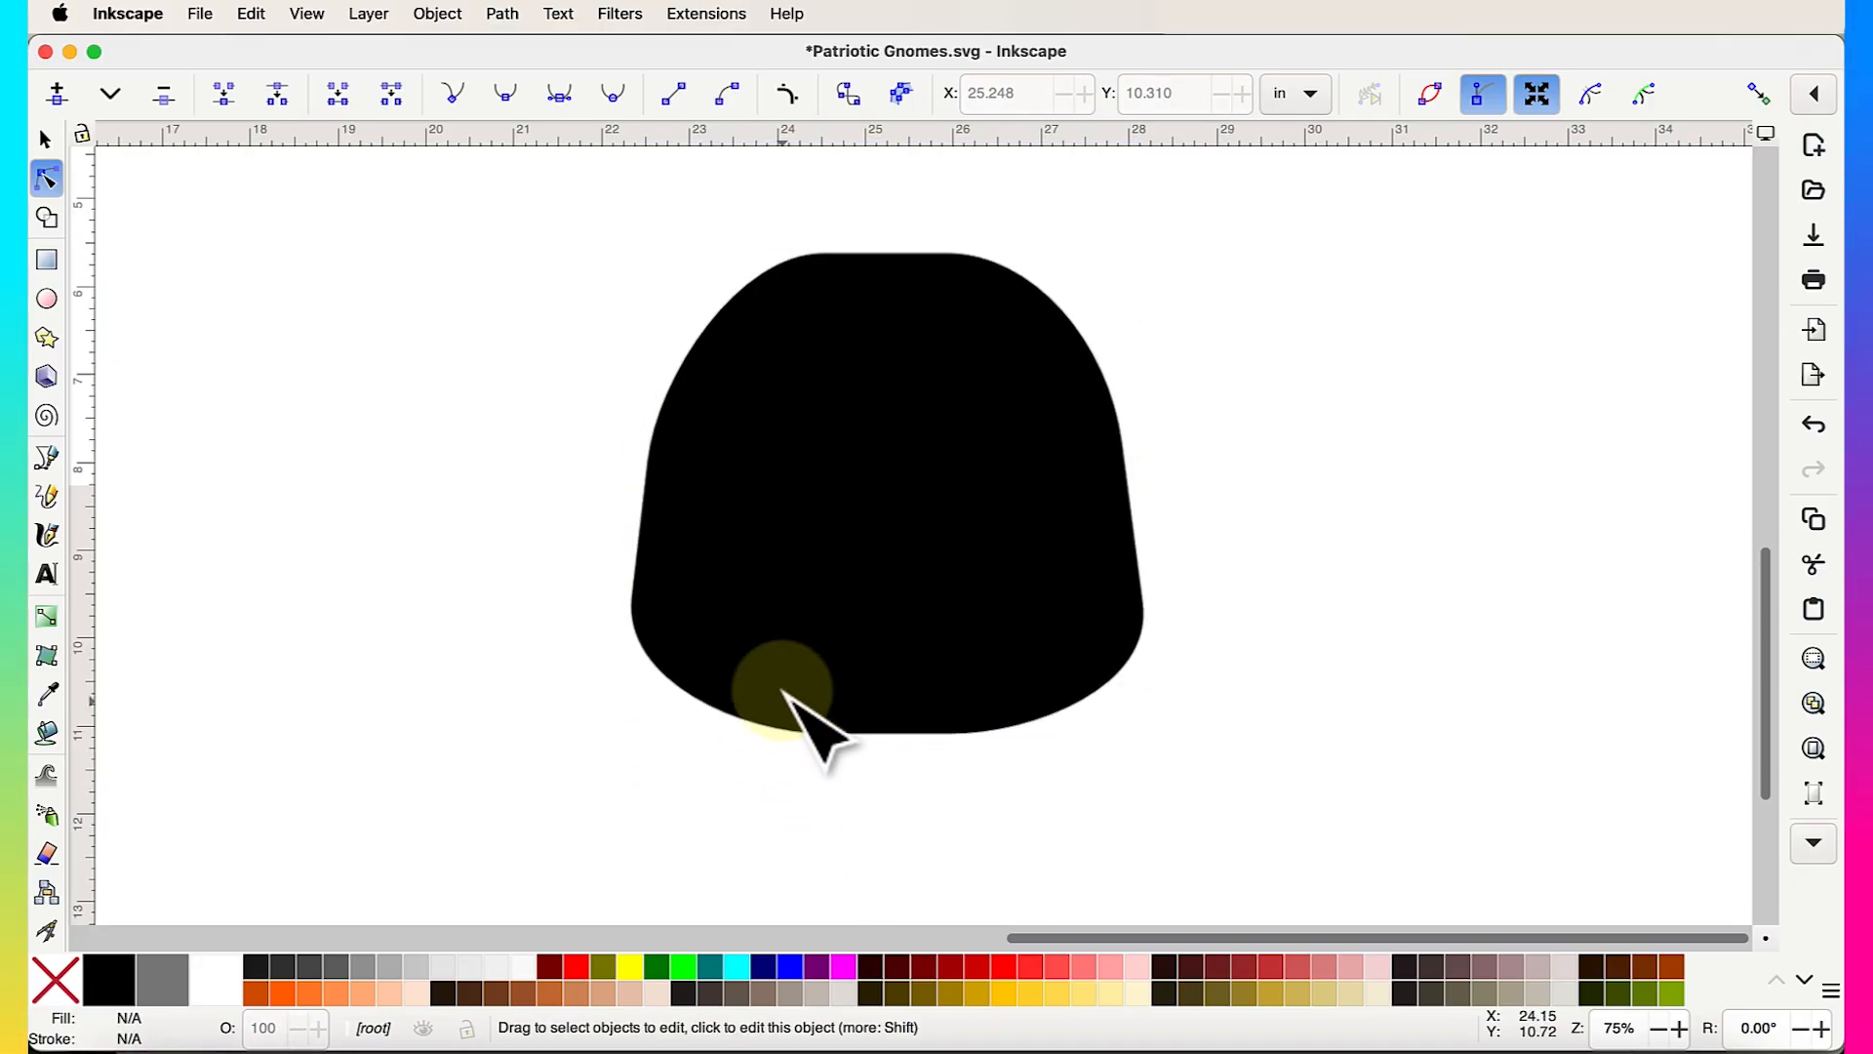
Delete the upper left side node and pull the lower left node's upper handle slightly outward to round that side
left_click(733, 623)
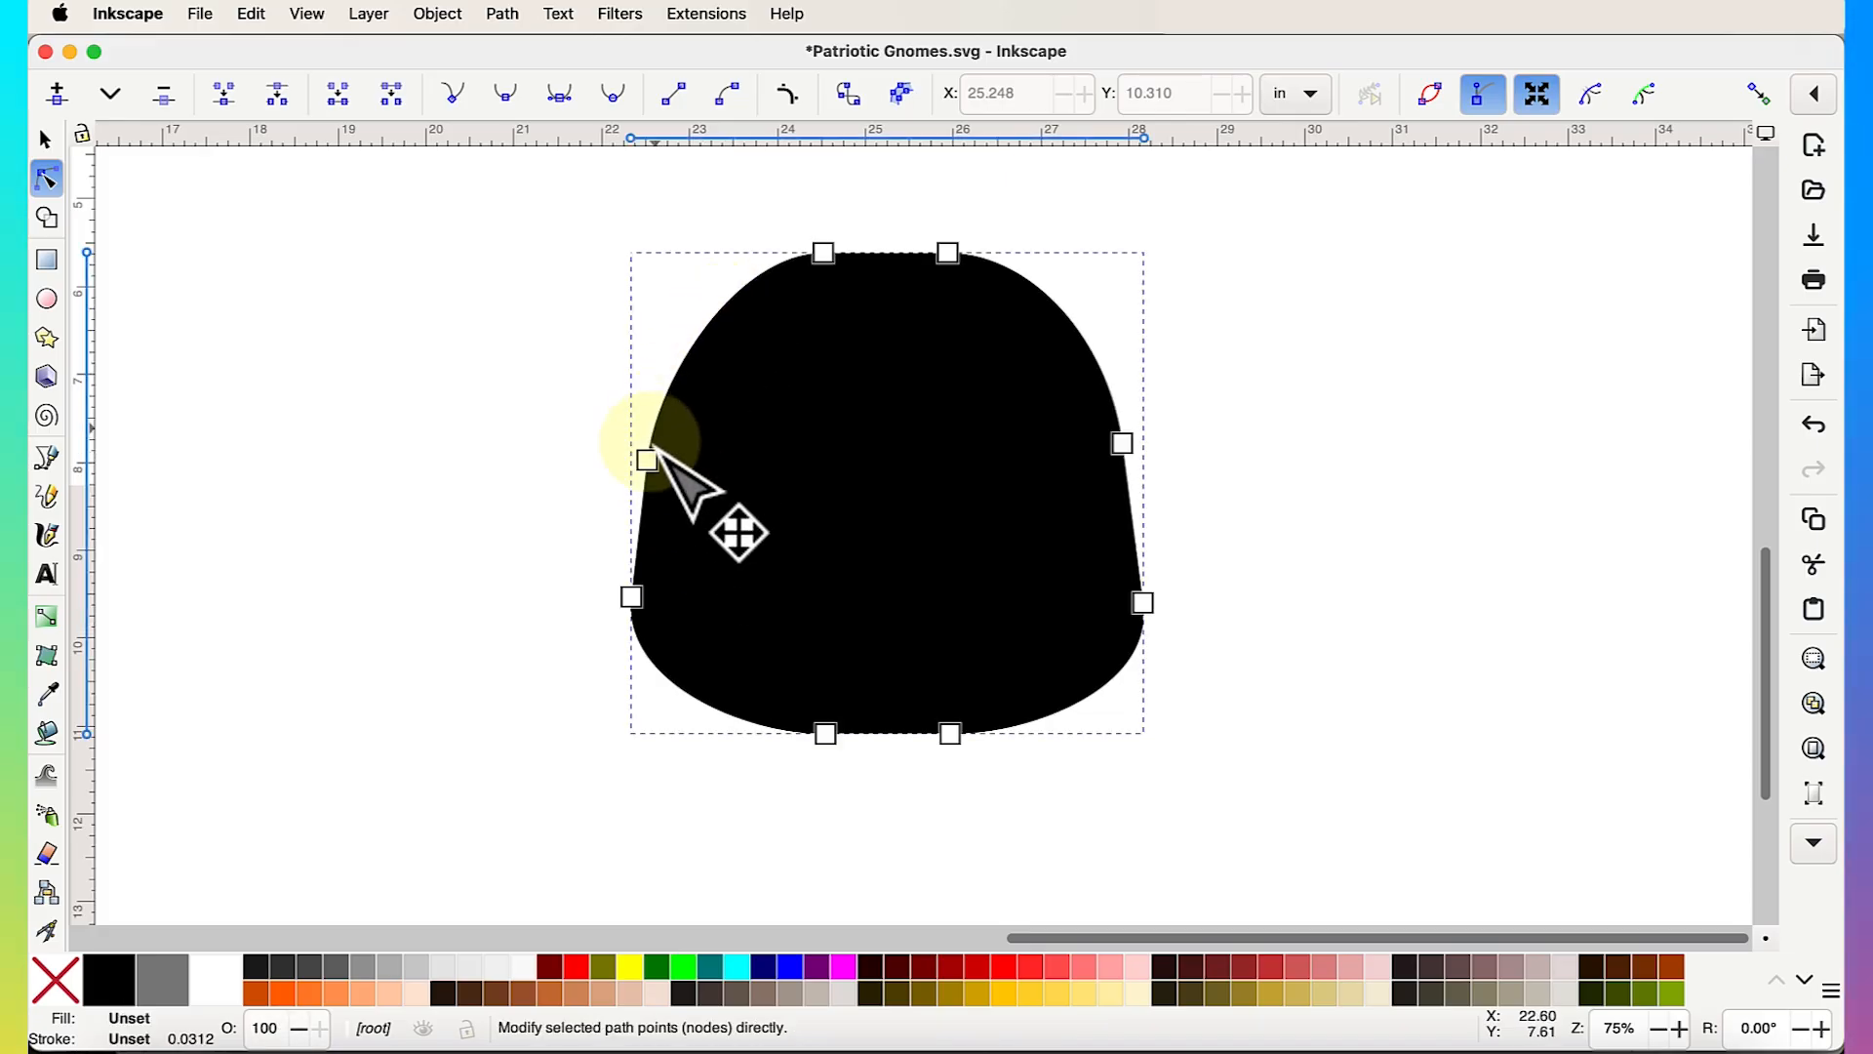
left_click(650, 459)
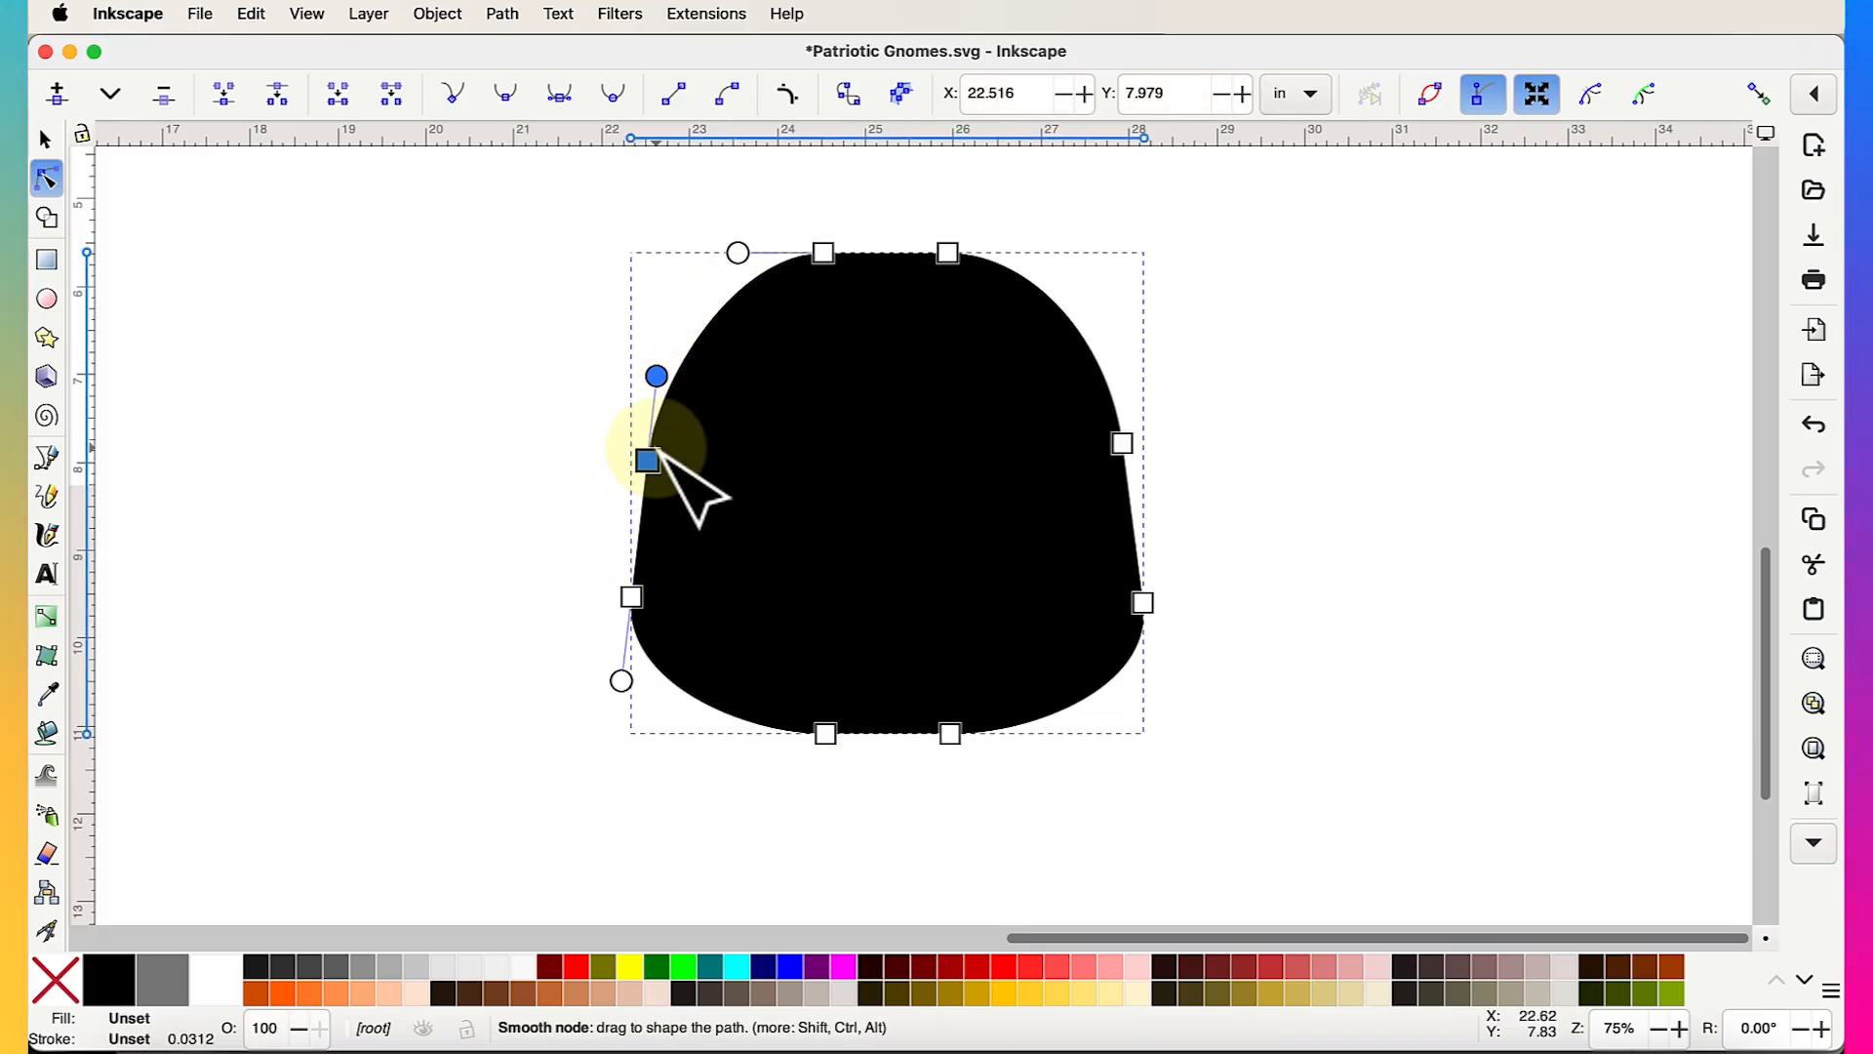
scroll(595, 480, "up", 1)
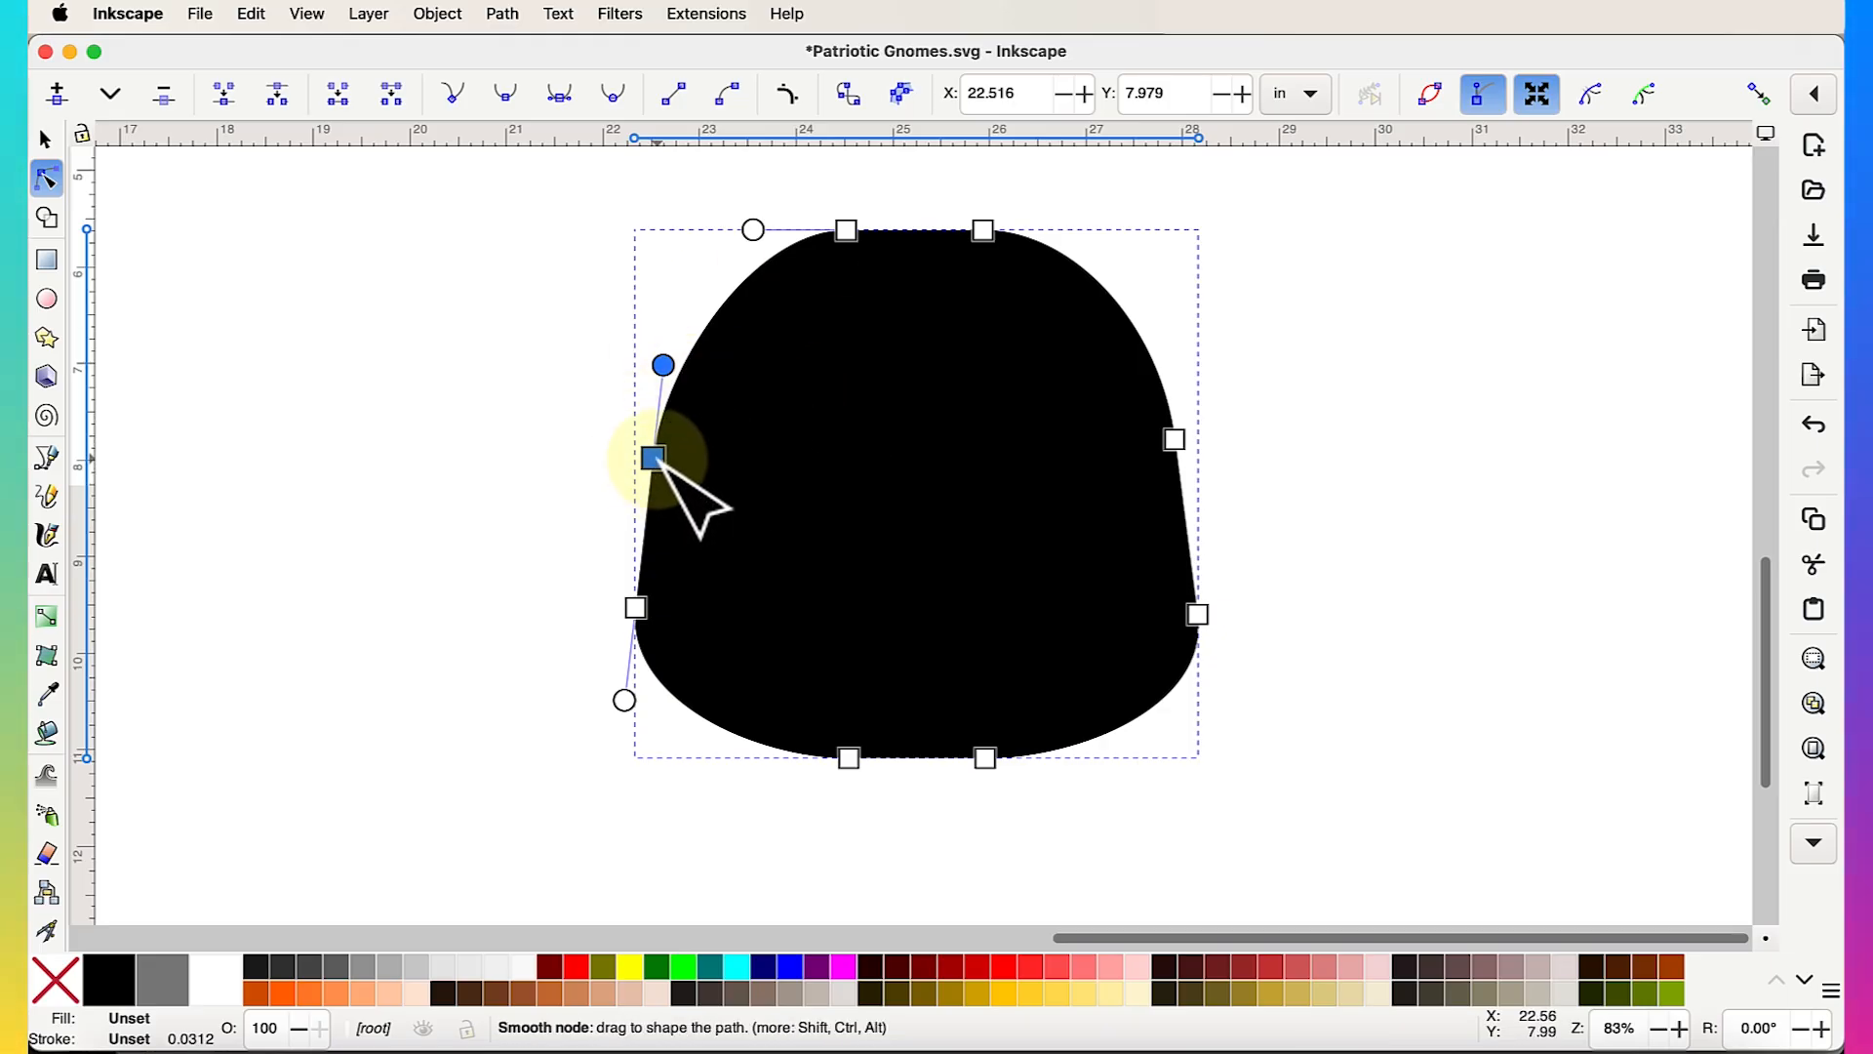
key("Delete")
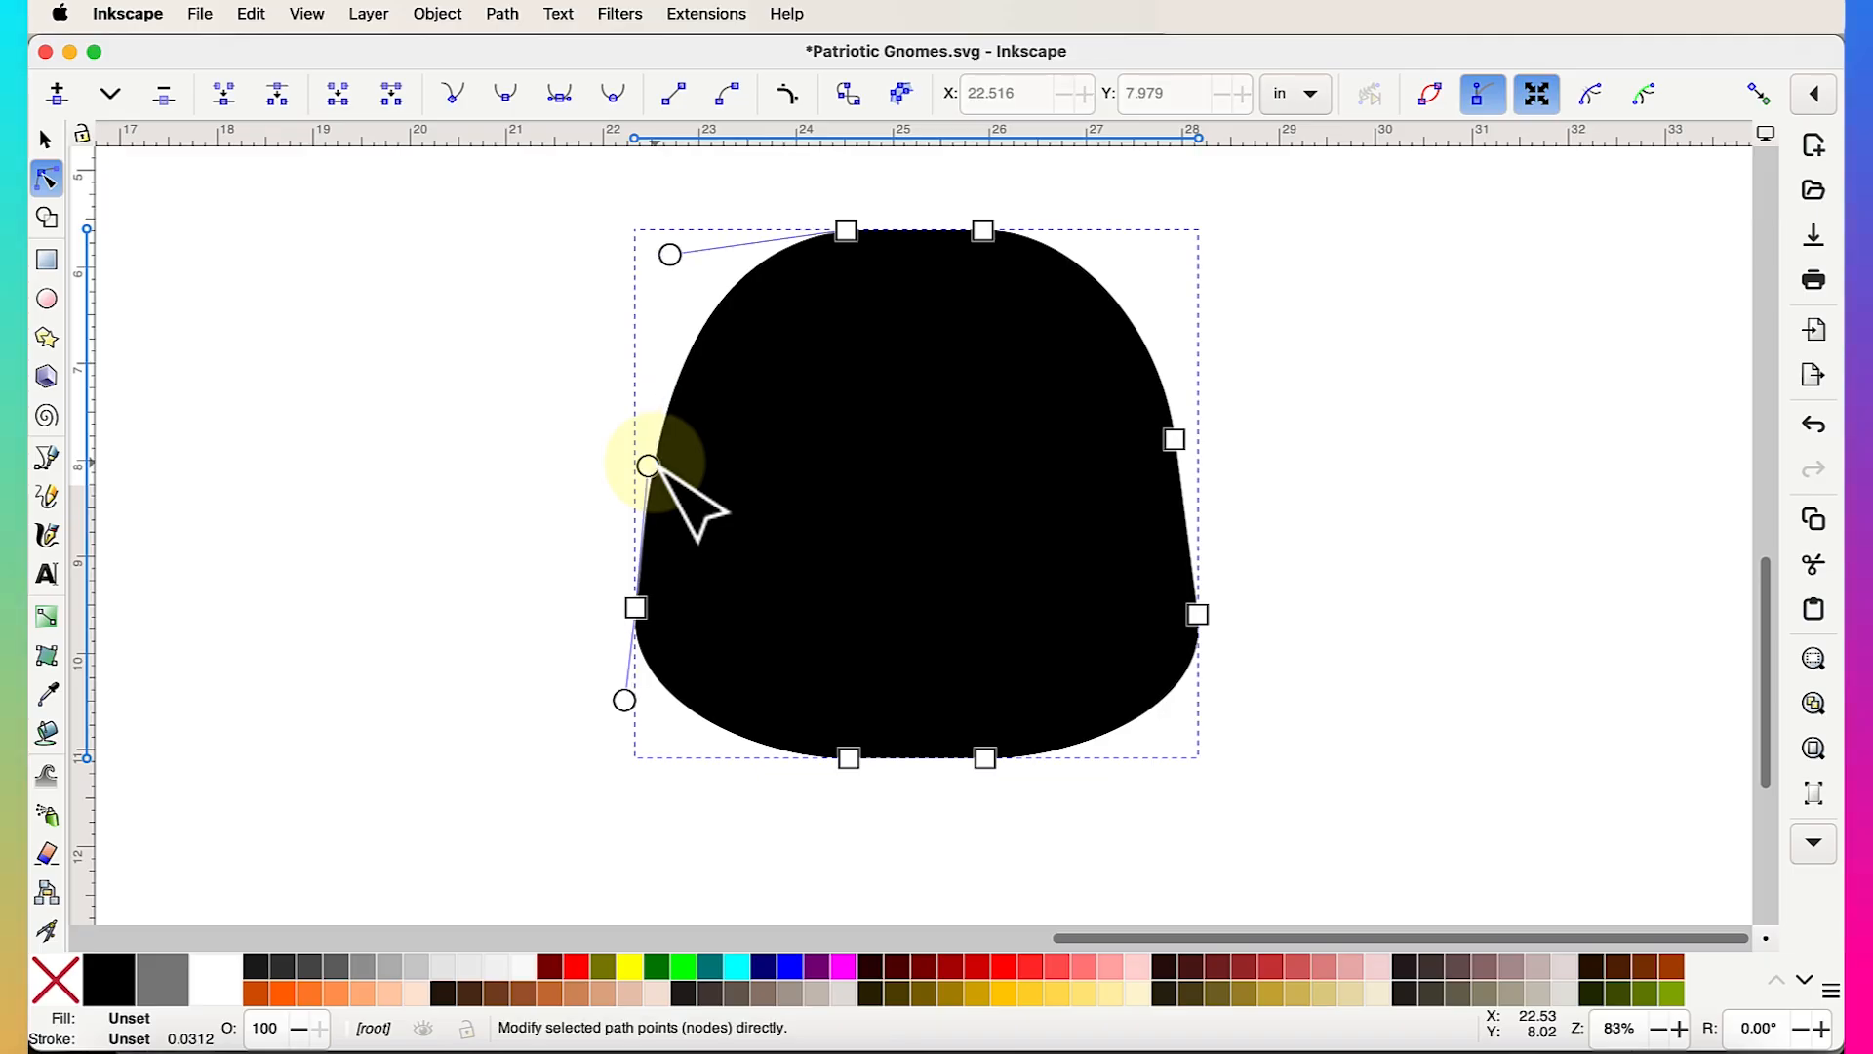
left_click_drag(649, 468, 632, 468)
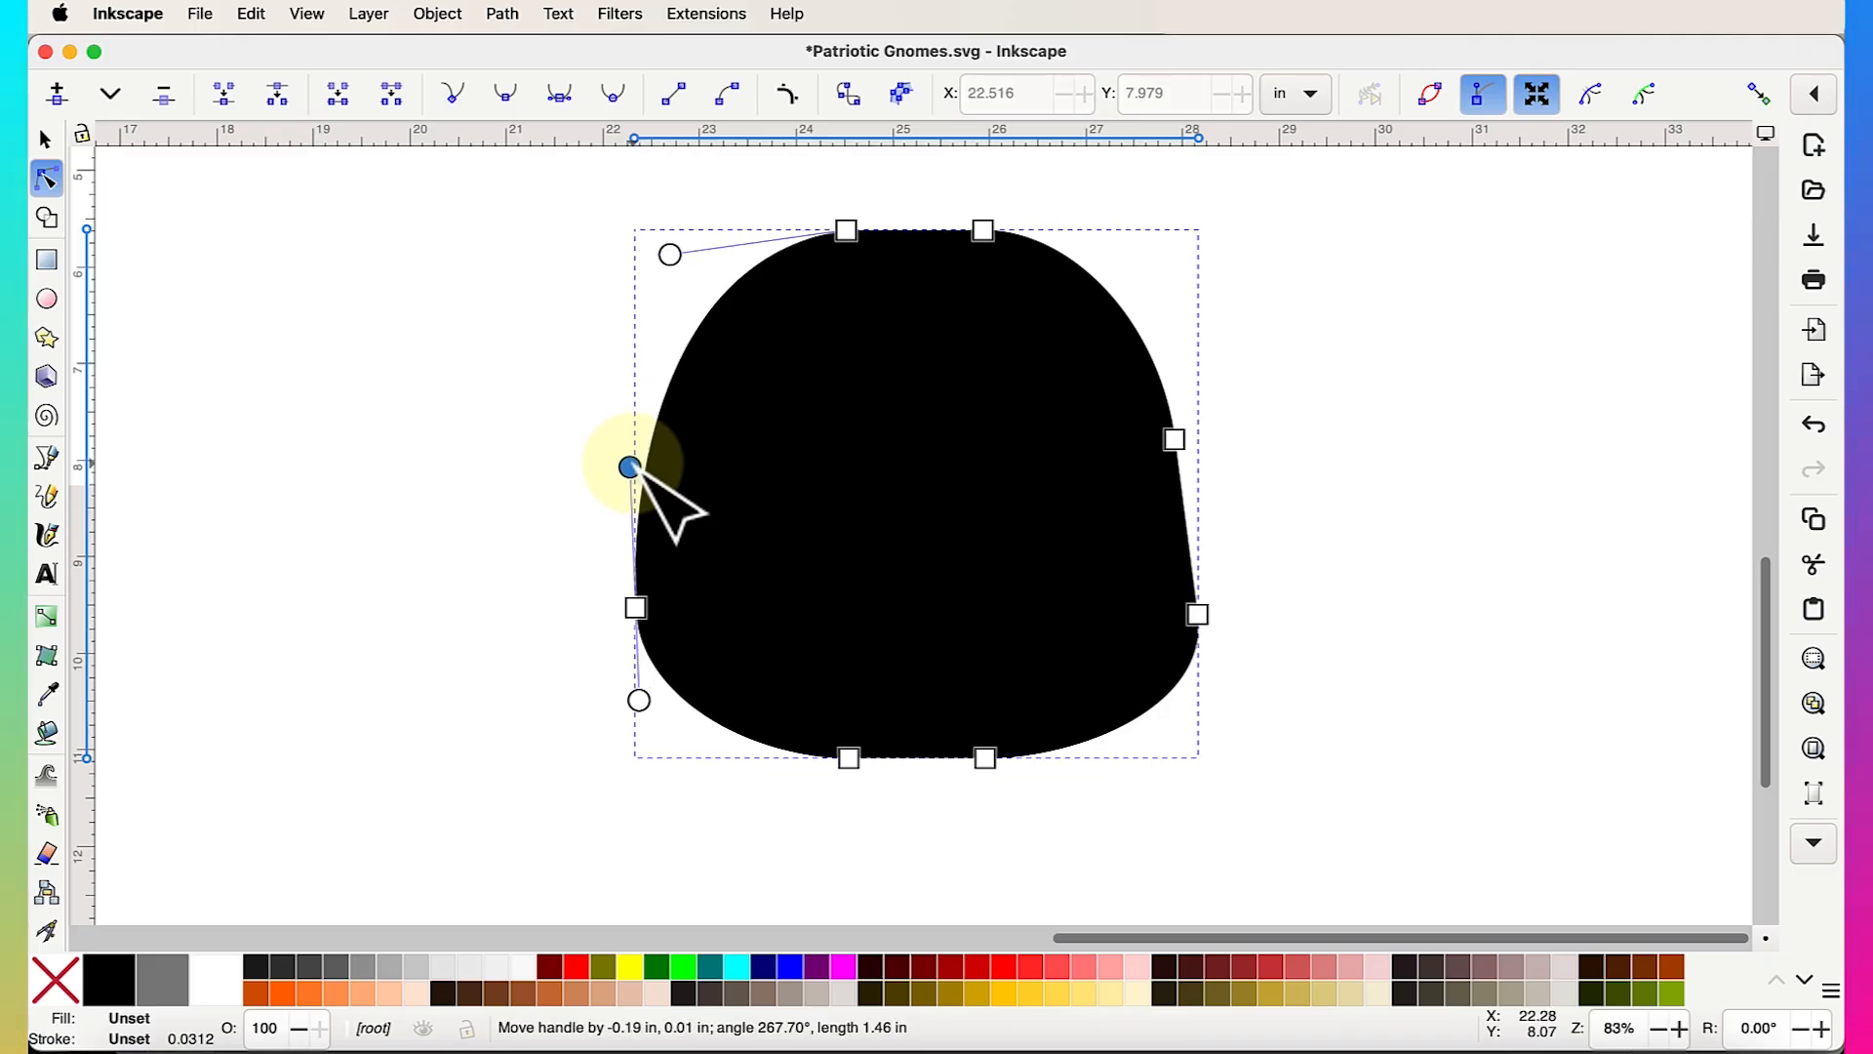
left_click(454, 478)
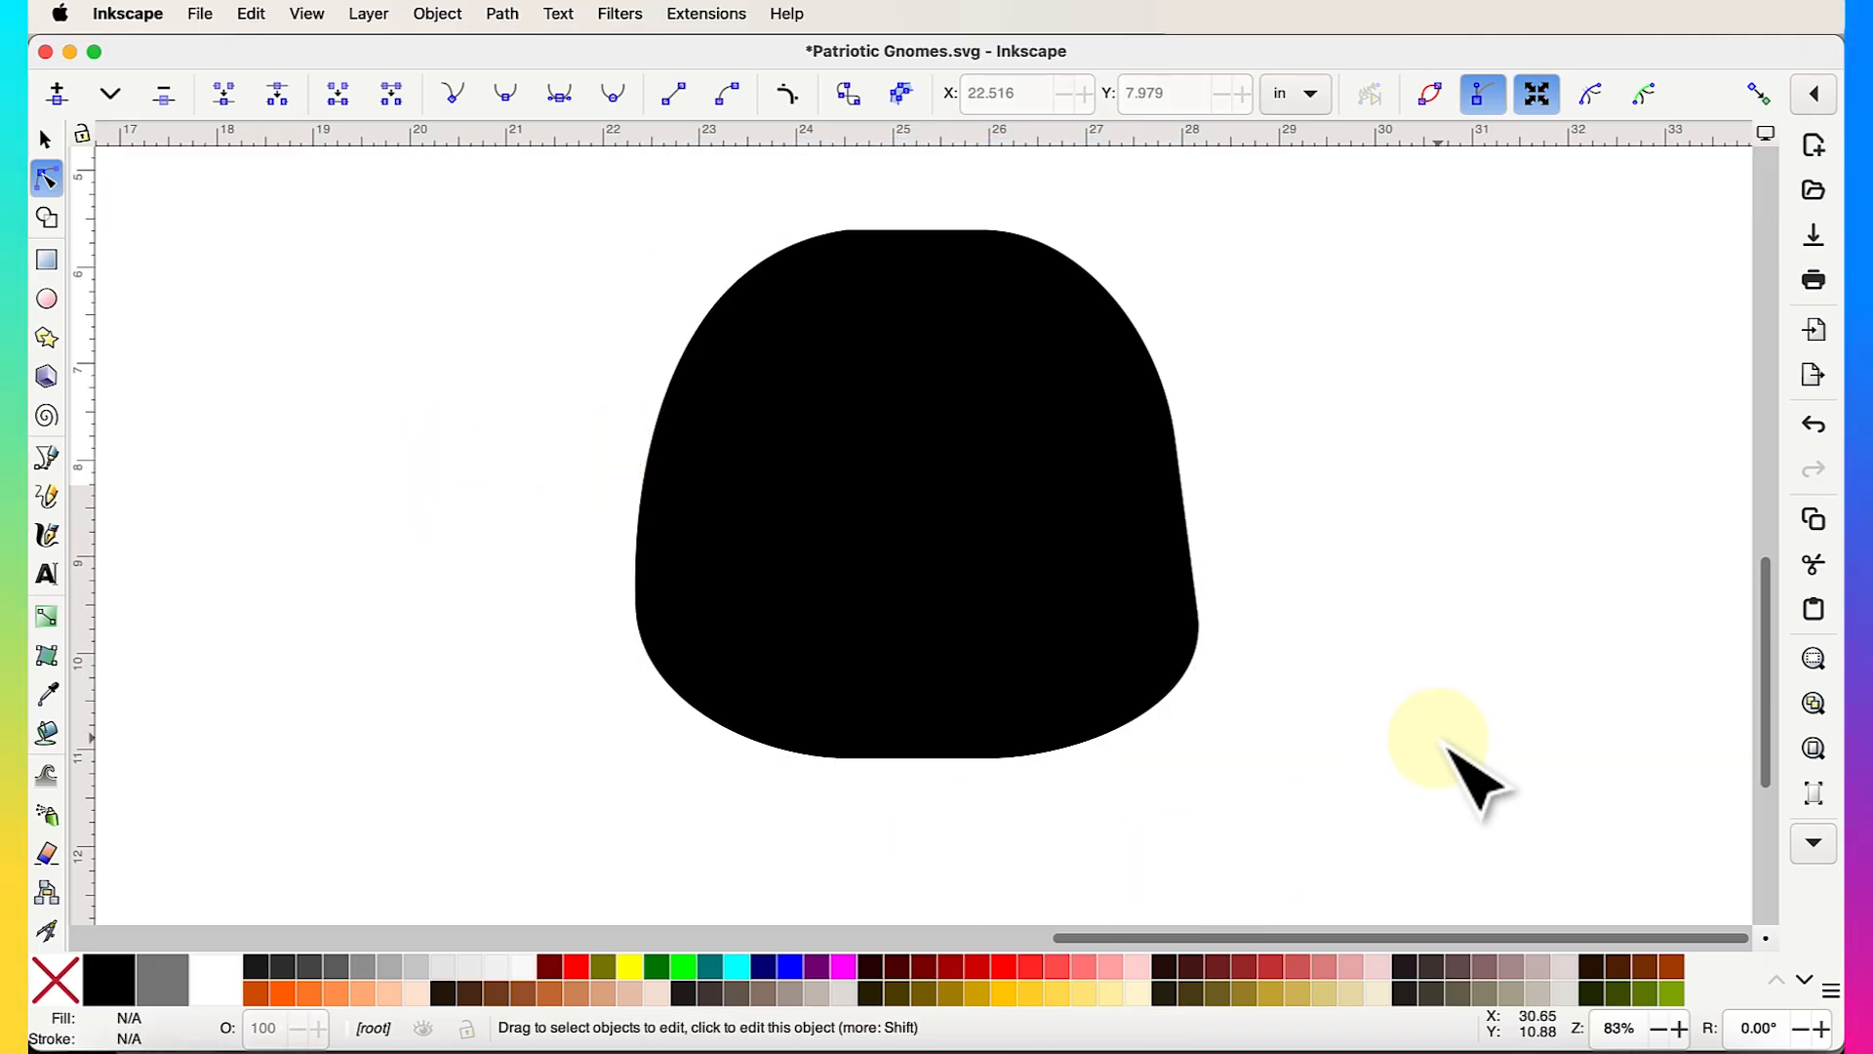
Delete the upper right side node and adjust the lower right node's handles to run vertically, with a longer lower handle
left_click(1112, 624)
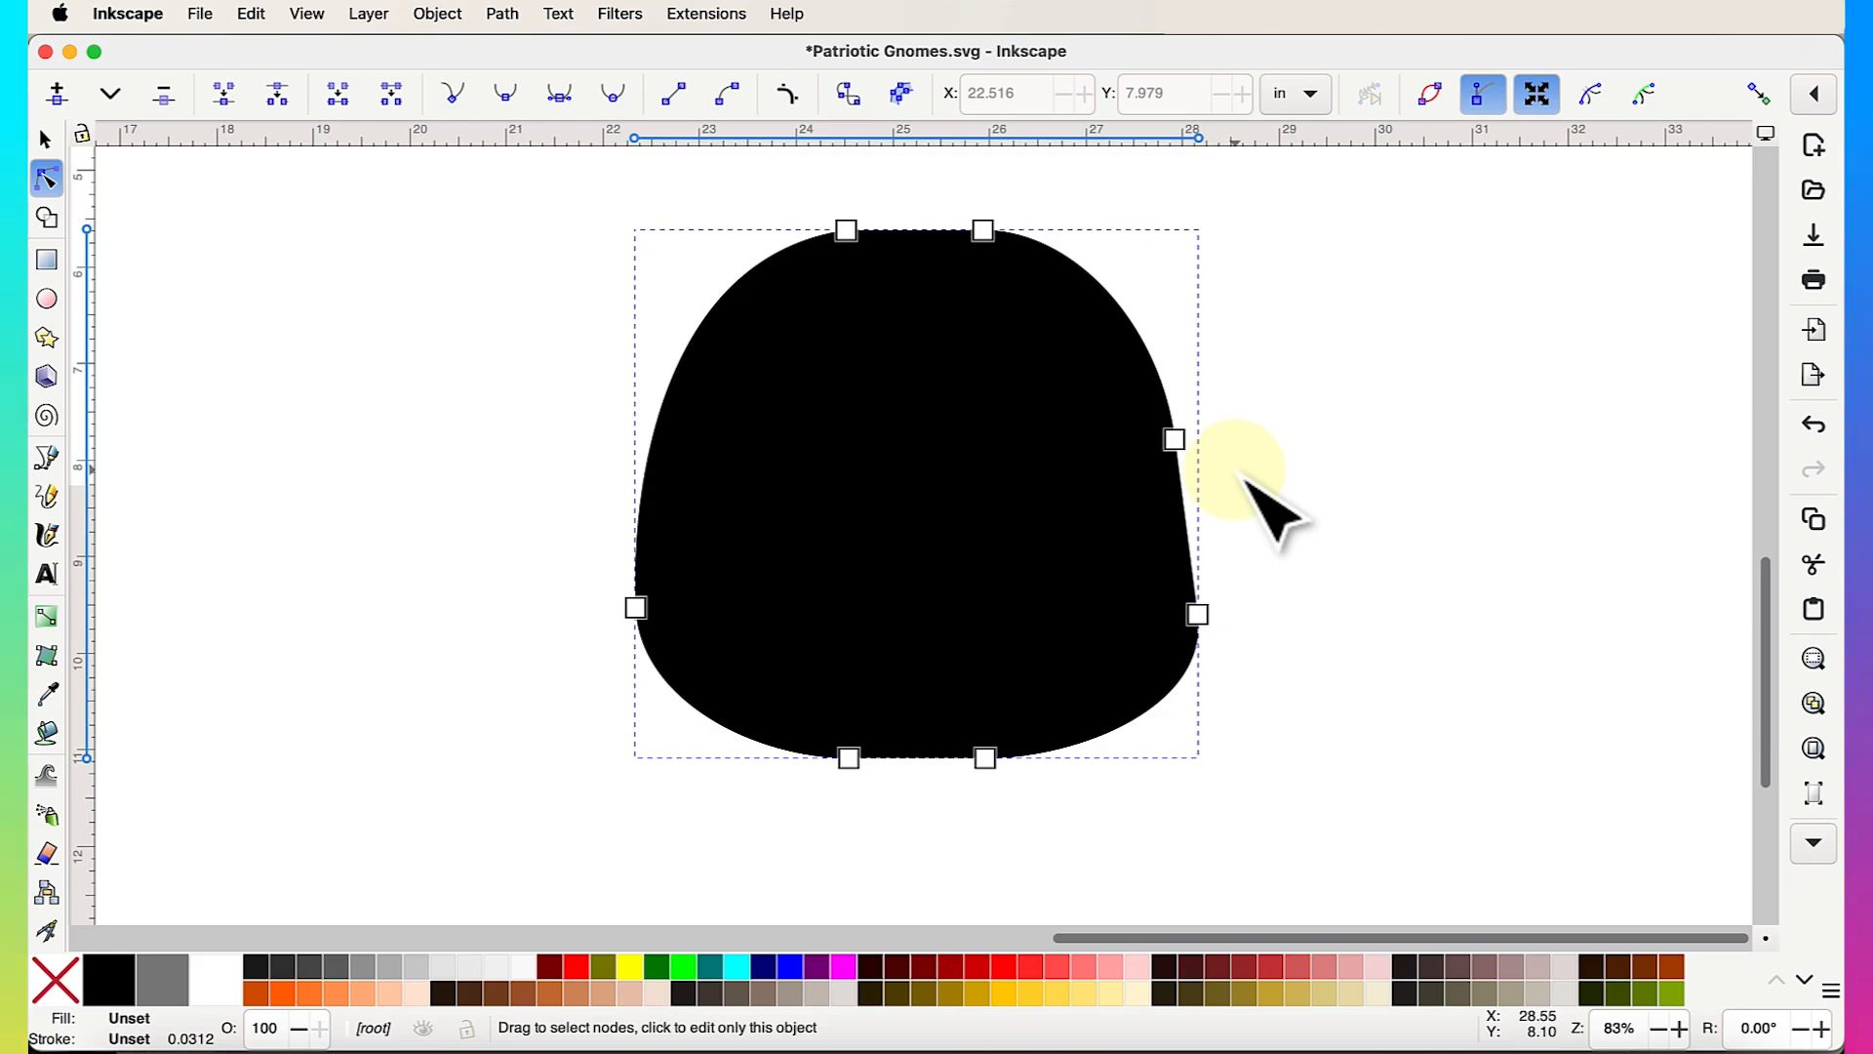
left_click_drag(1199, 390, 1102, 496)
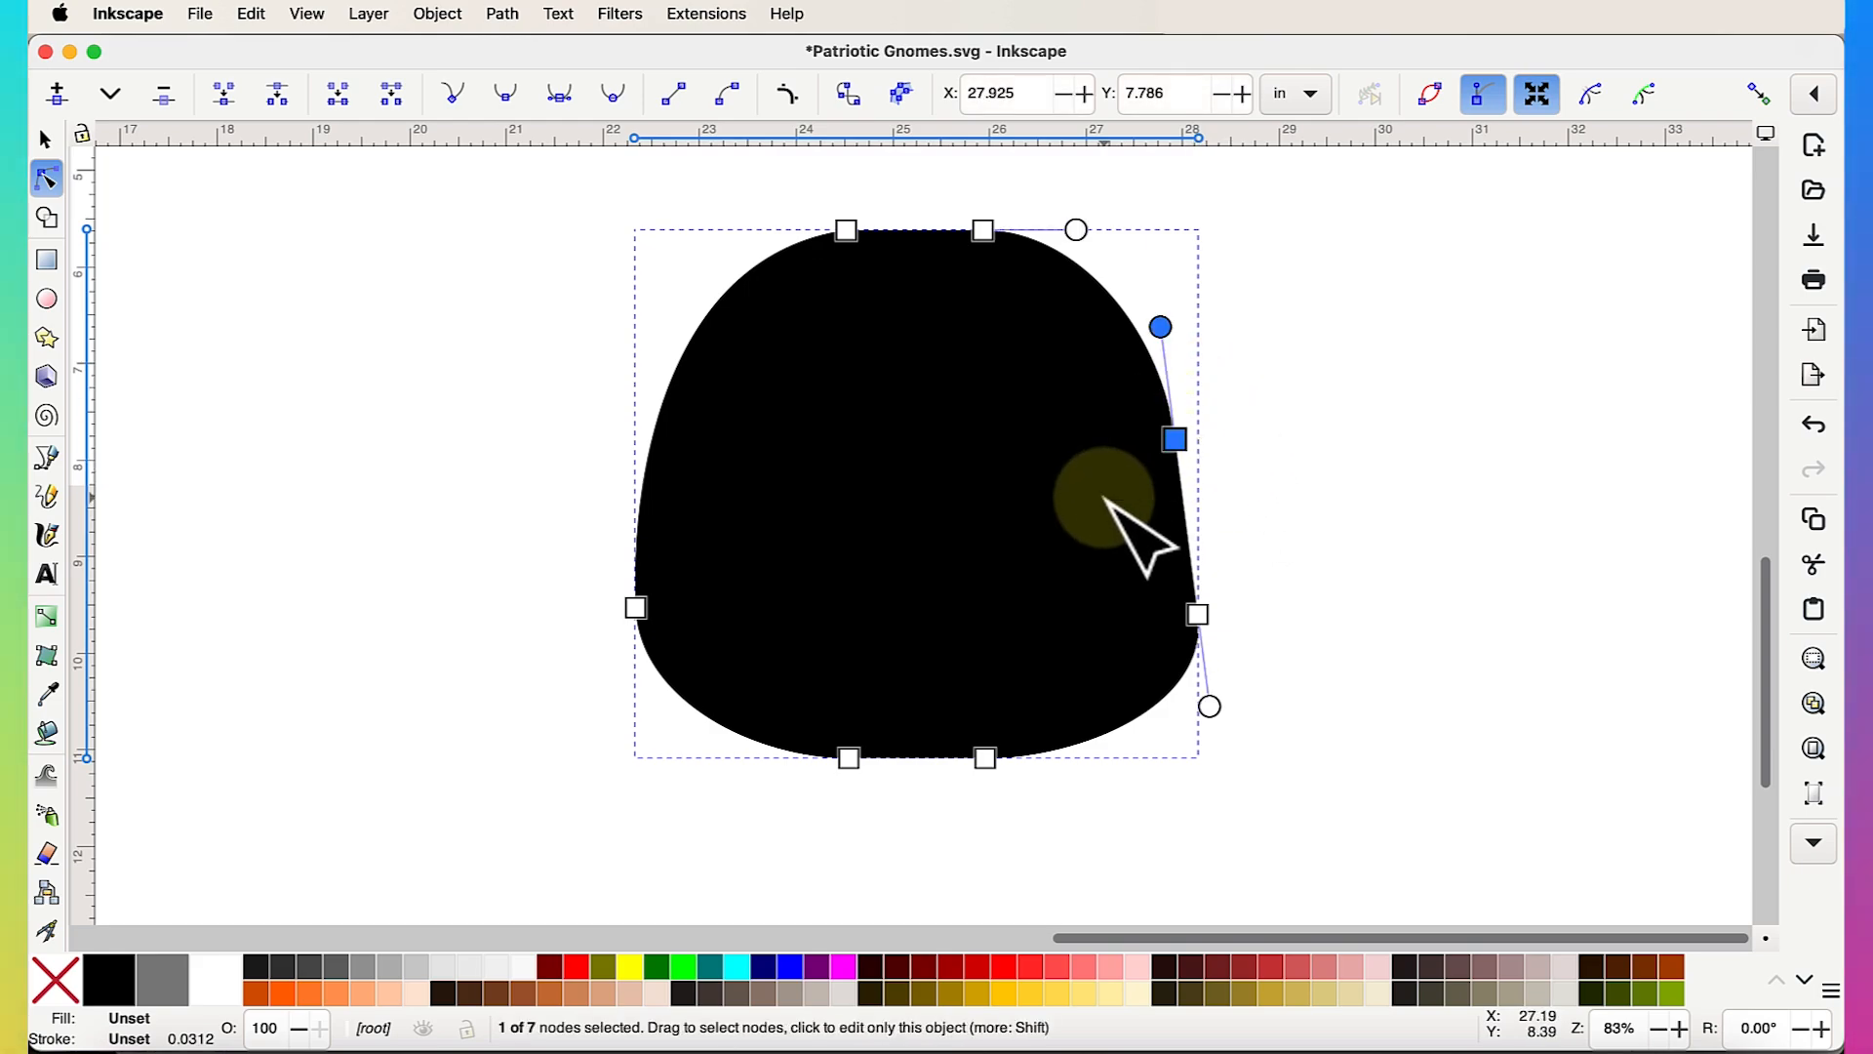
key("Delete")
left_click(1198, 615)
left_click(1198, 615)
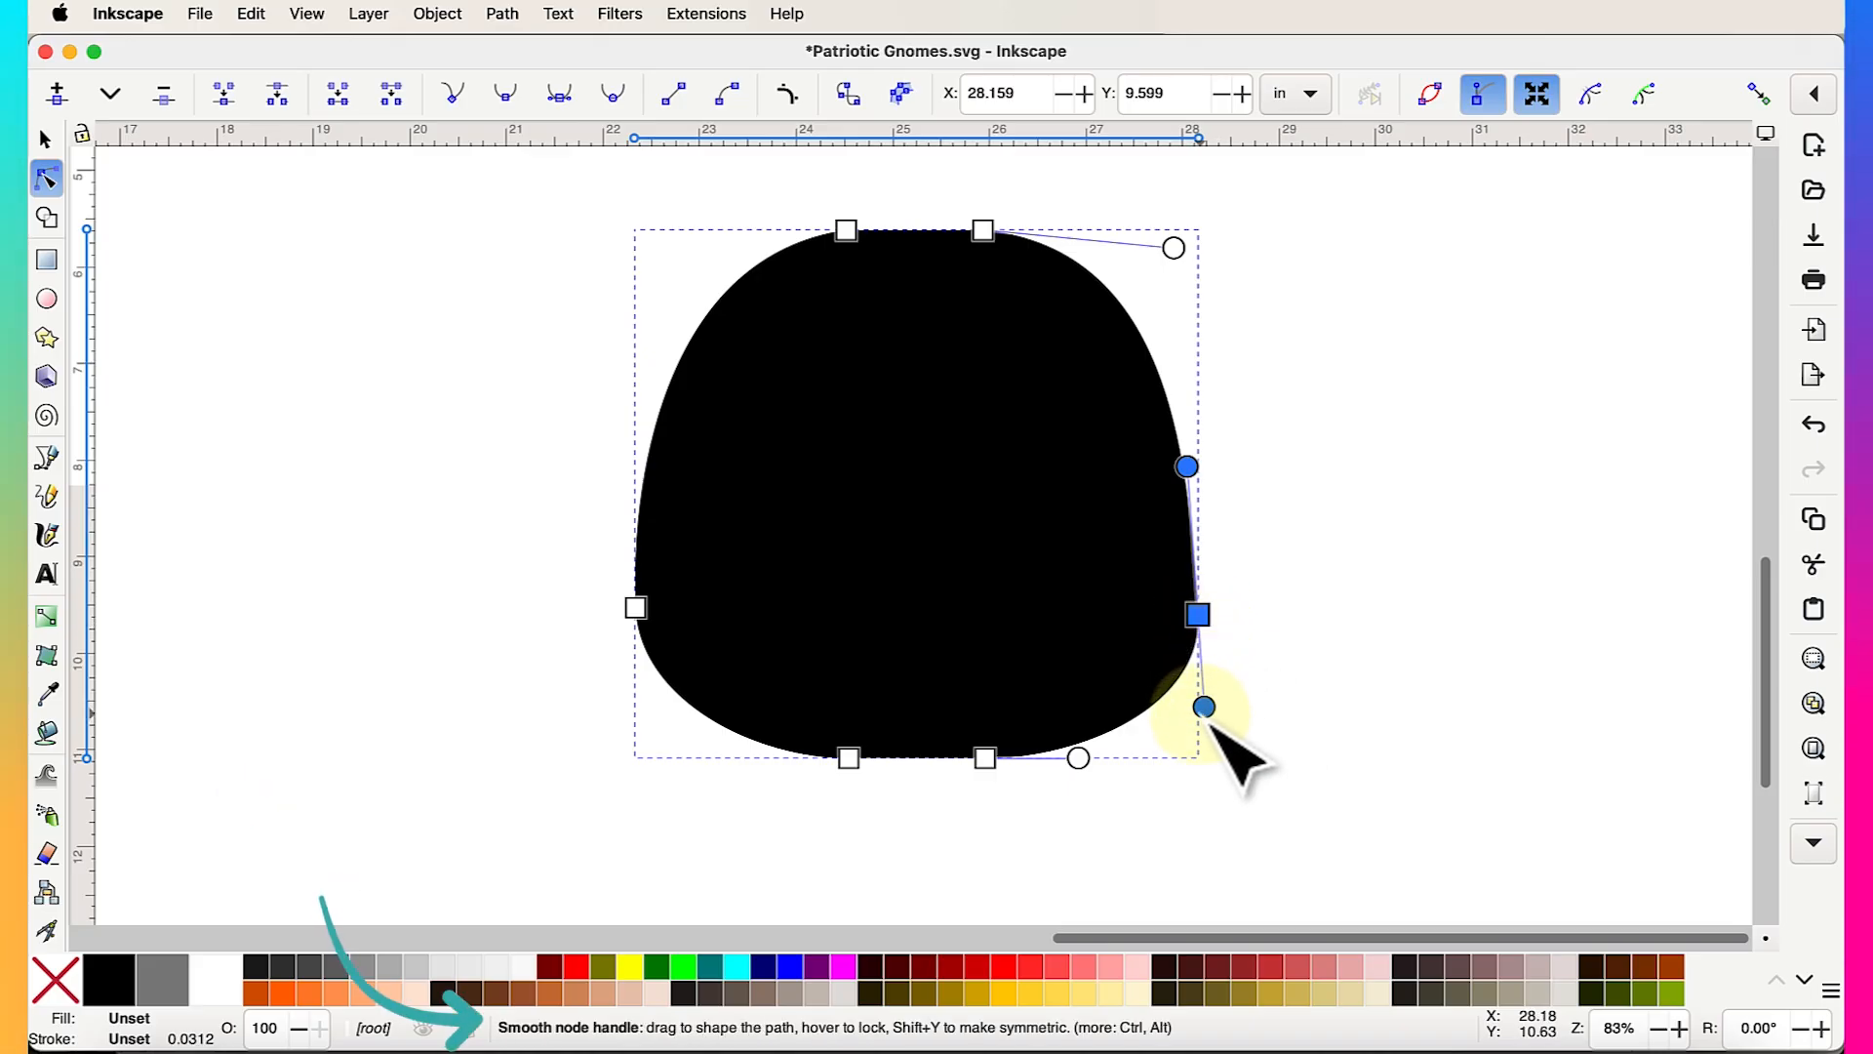
left_click_drag(1205, 722, 1209, 738)
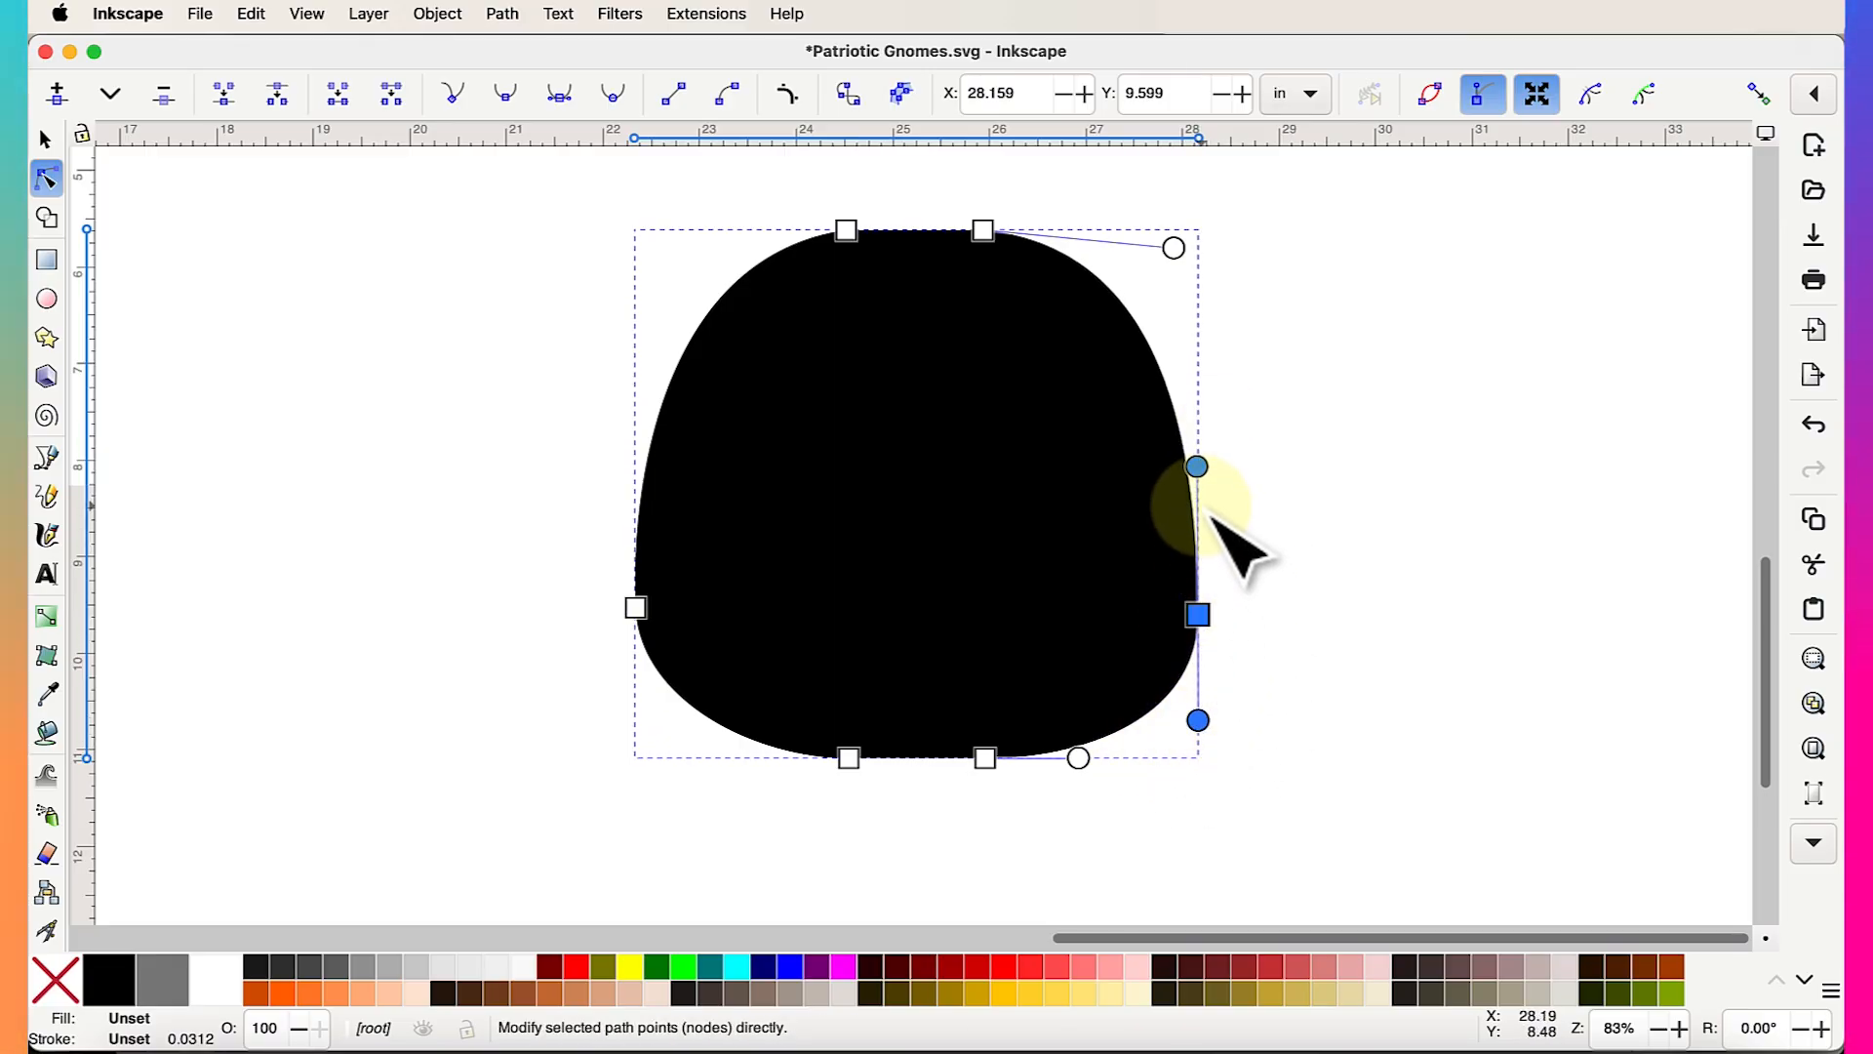
Convert the top left node to a corner node and pull its outer handle further out and slightly down
left_click(848, 231)
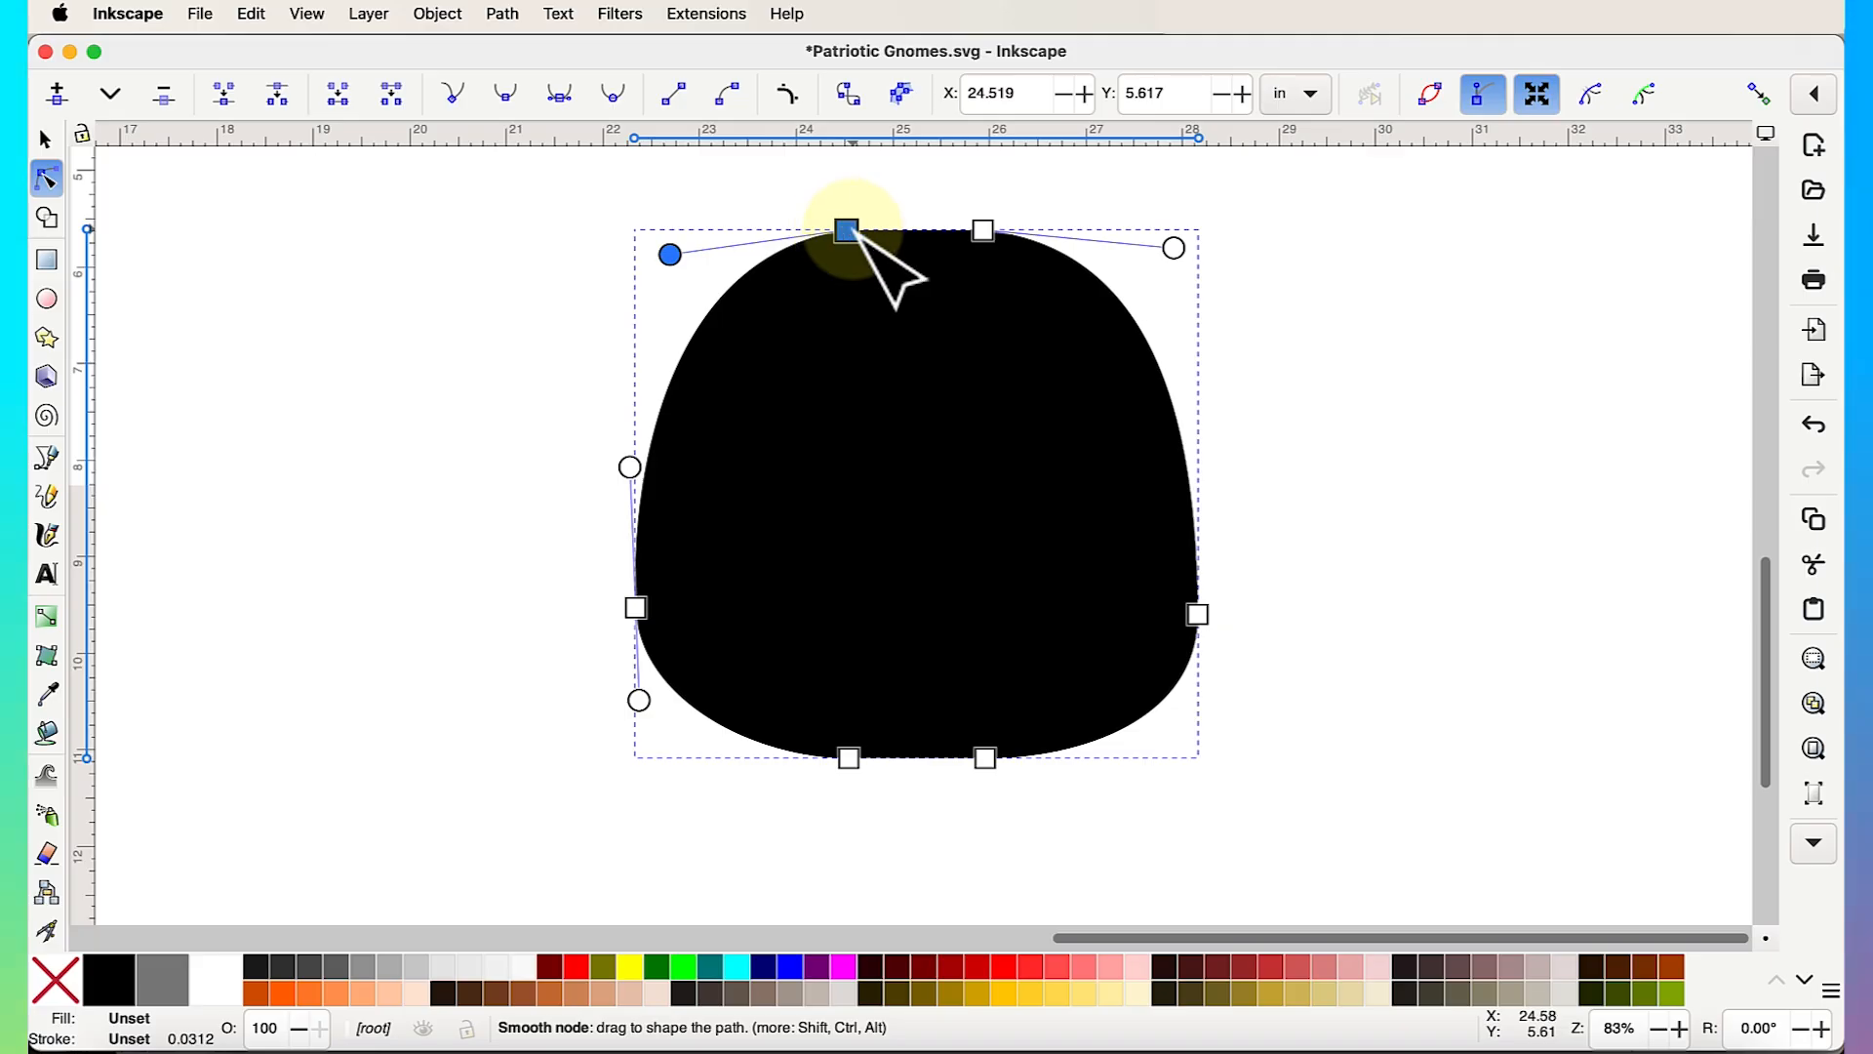
left_click(455, 107)
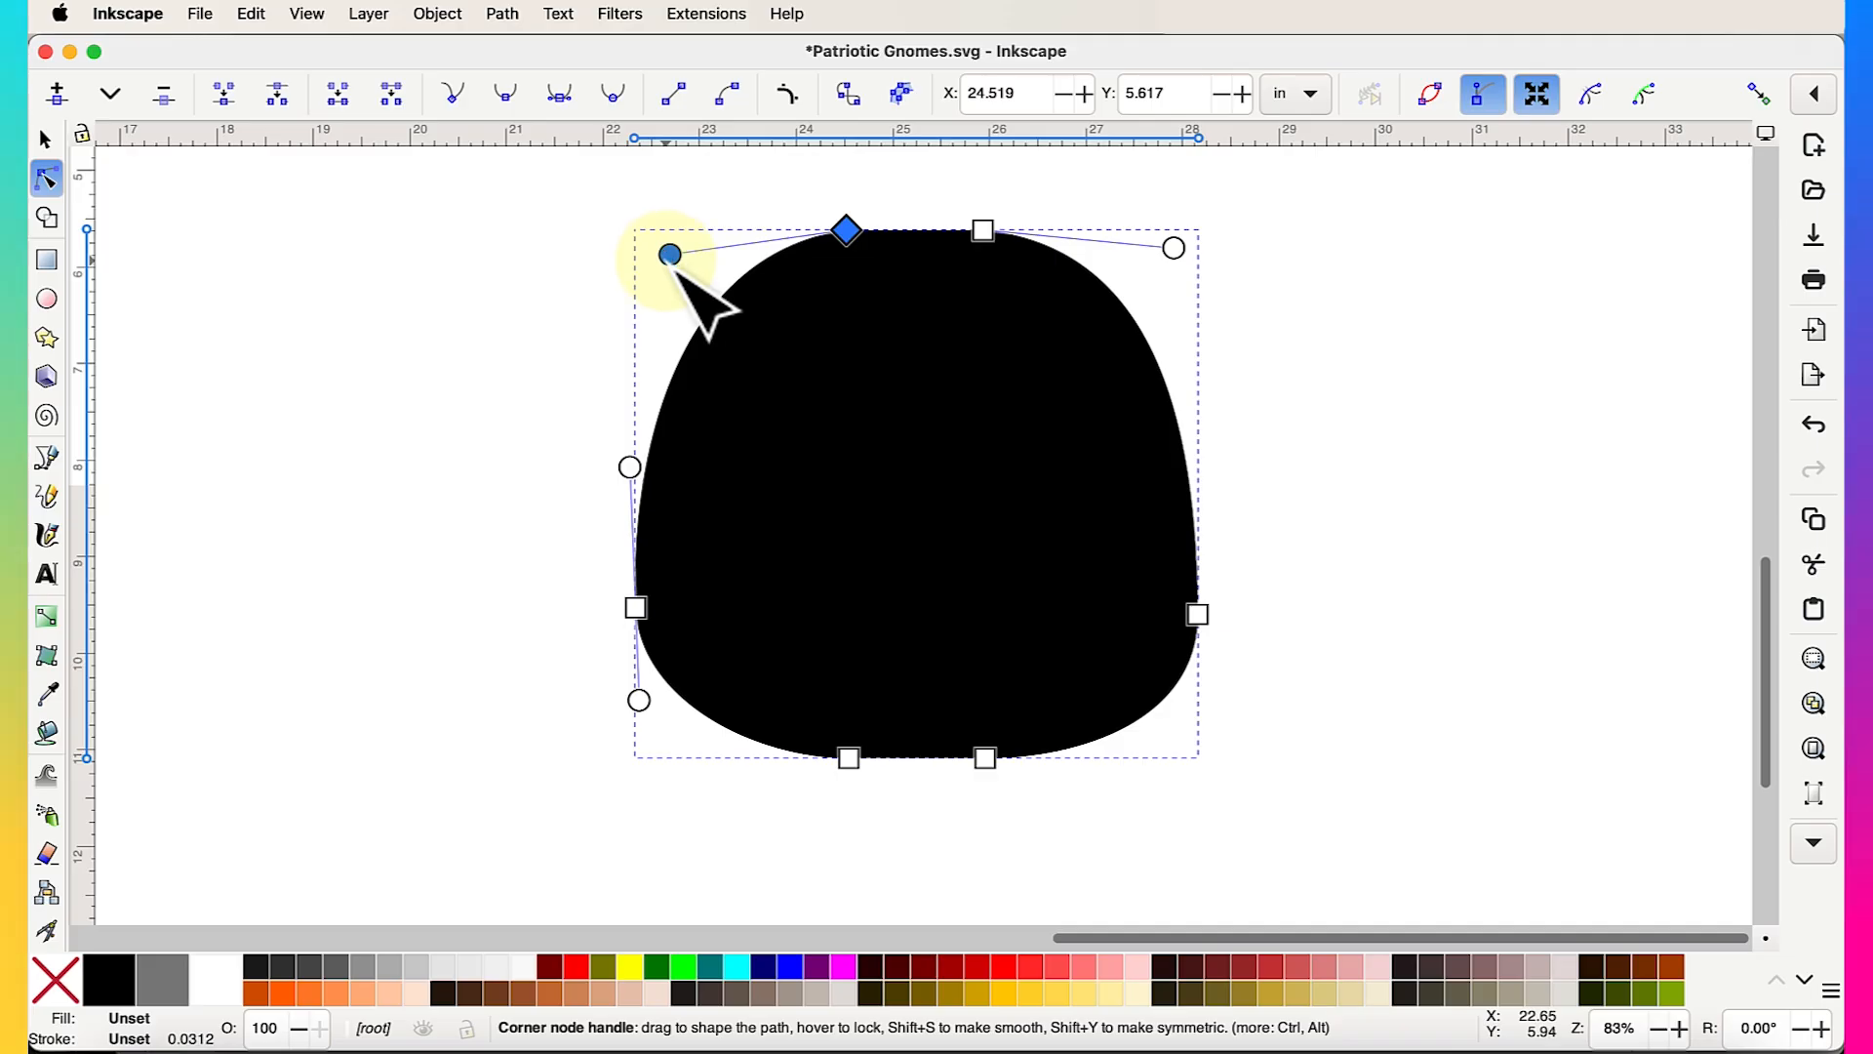
mouse_move(670, 257)
left_mouse_down()
mouse_move(650, 258)
mouse_move(655, 277)
left_mouse_up()
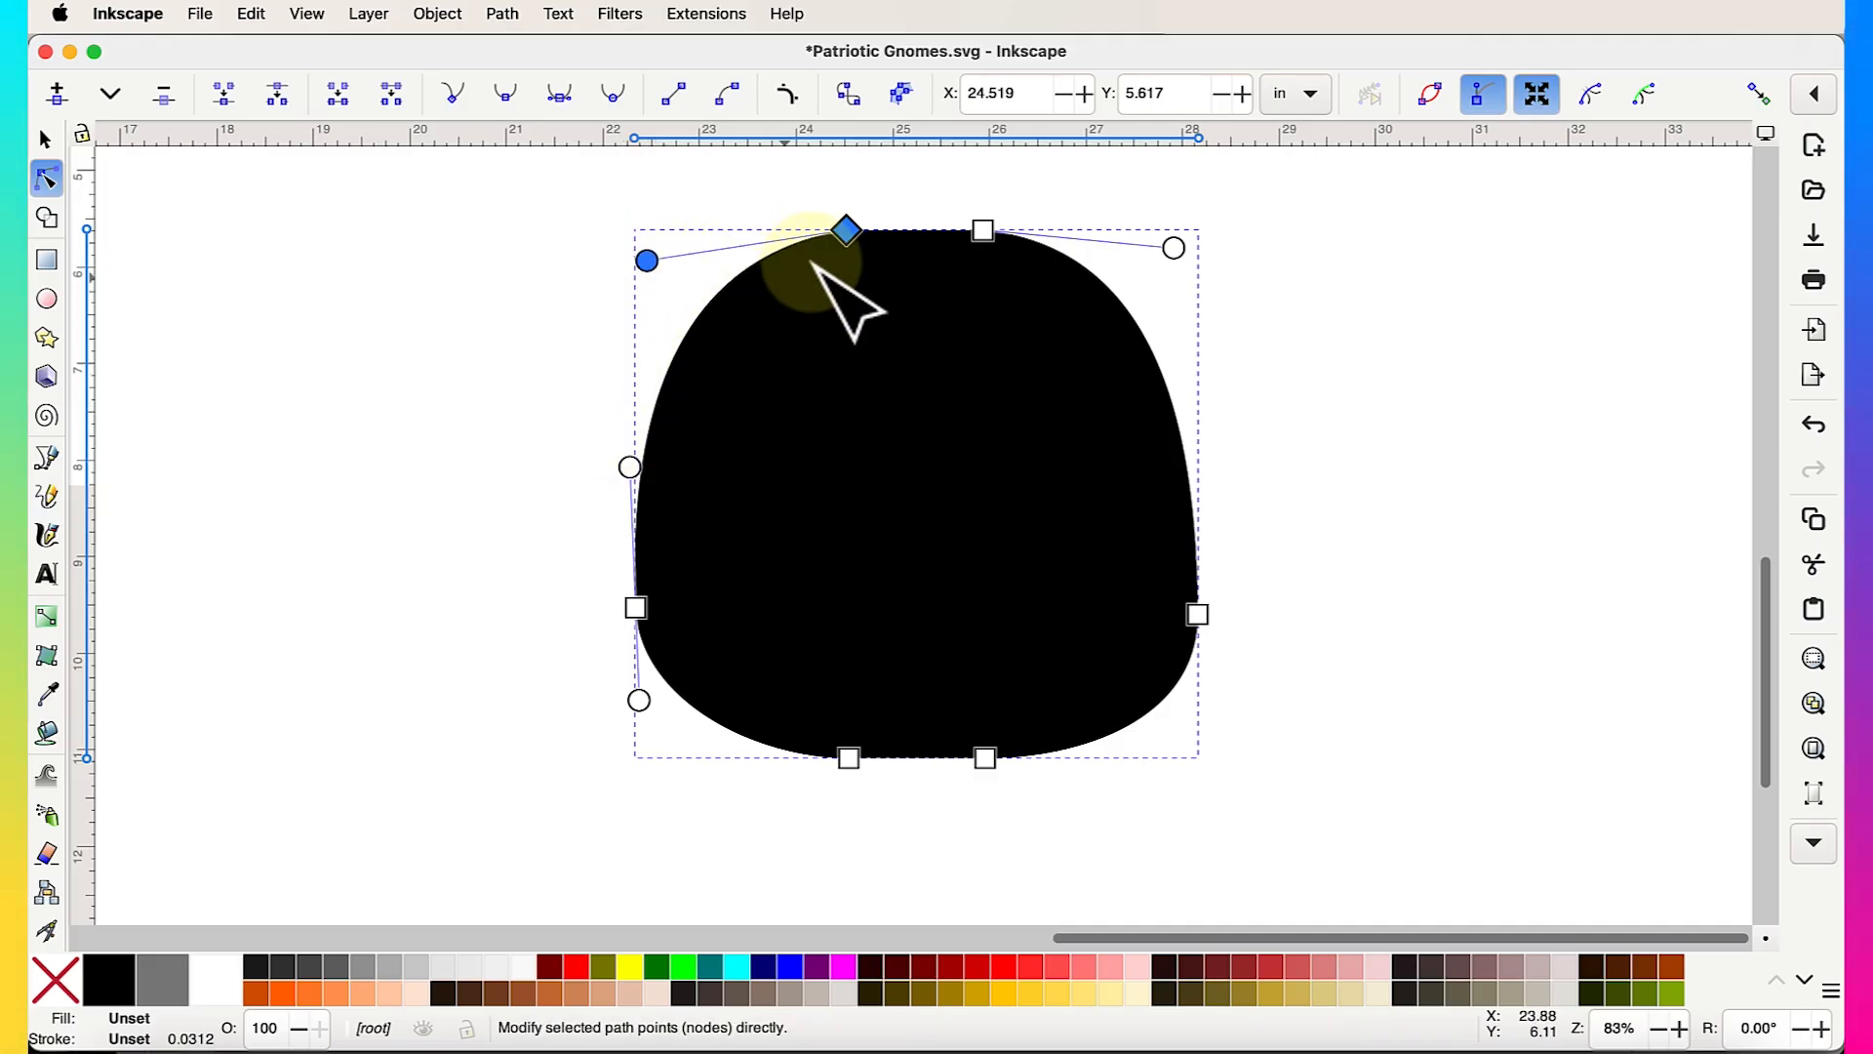
Try swinging the smooth lower right node's upper handle outward, and undo the change
left_click(1199, 616)
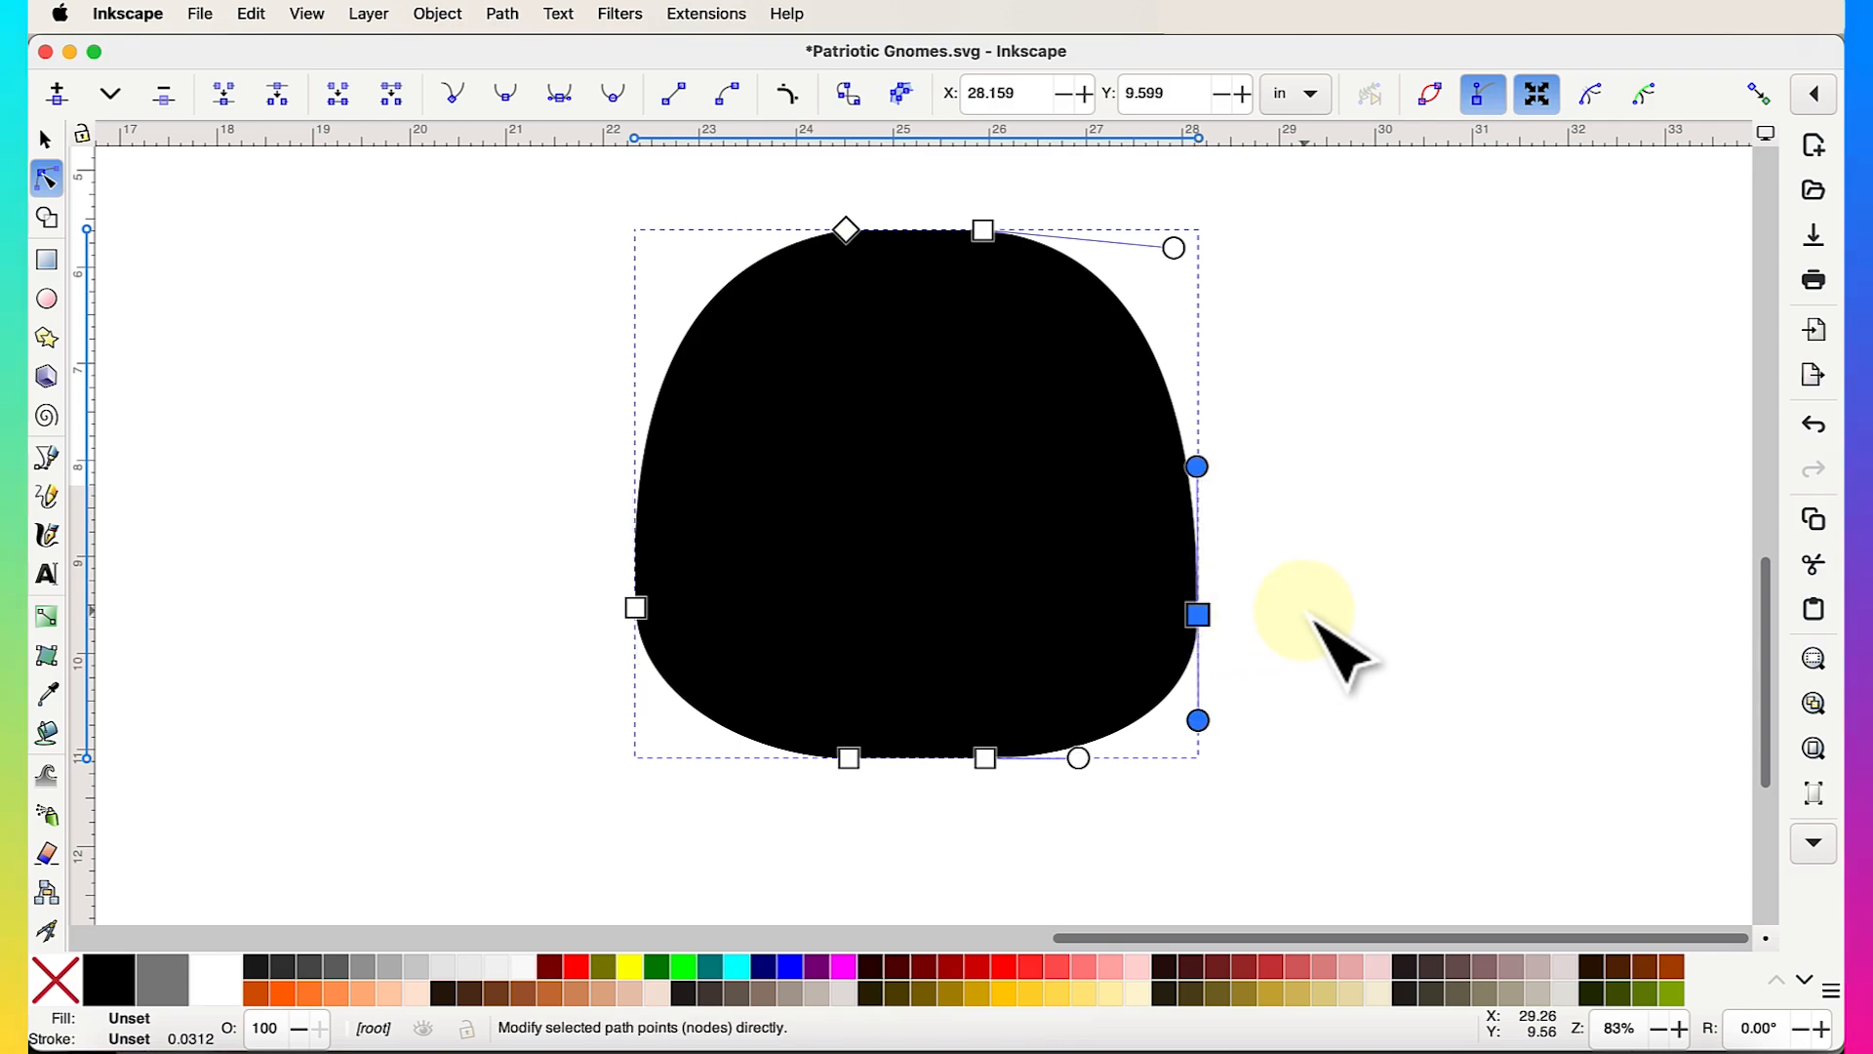
left_click_drag(1197, 466, 1299, 504)
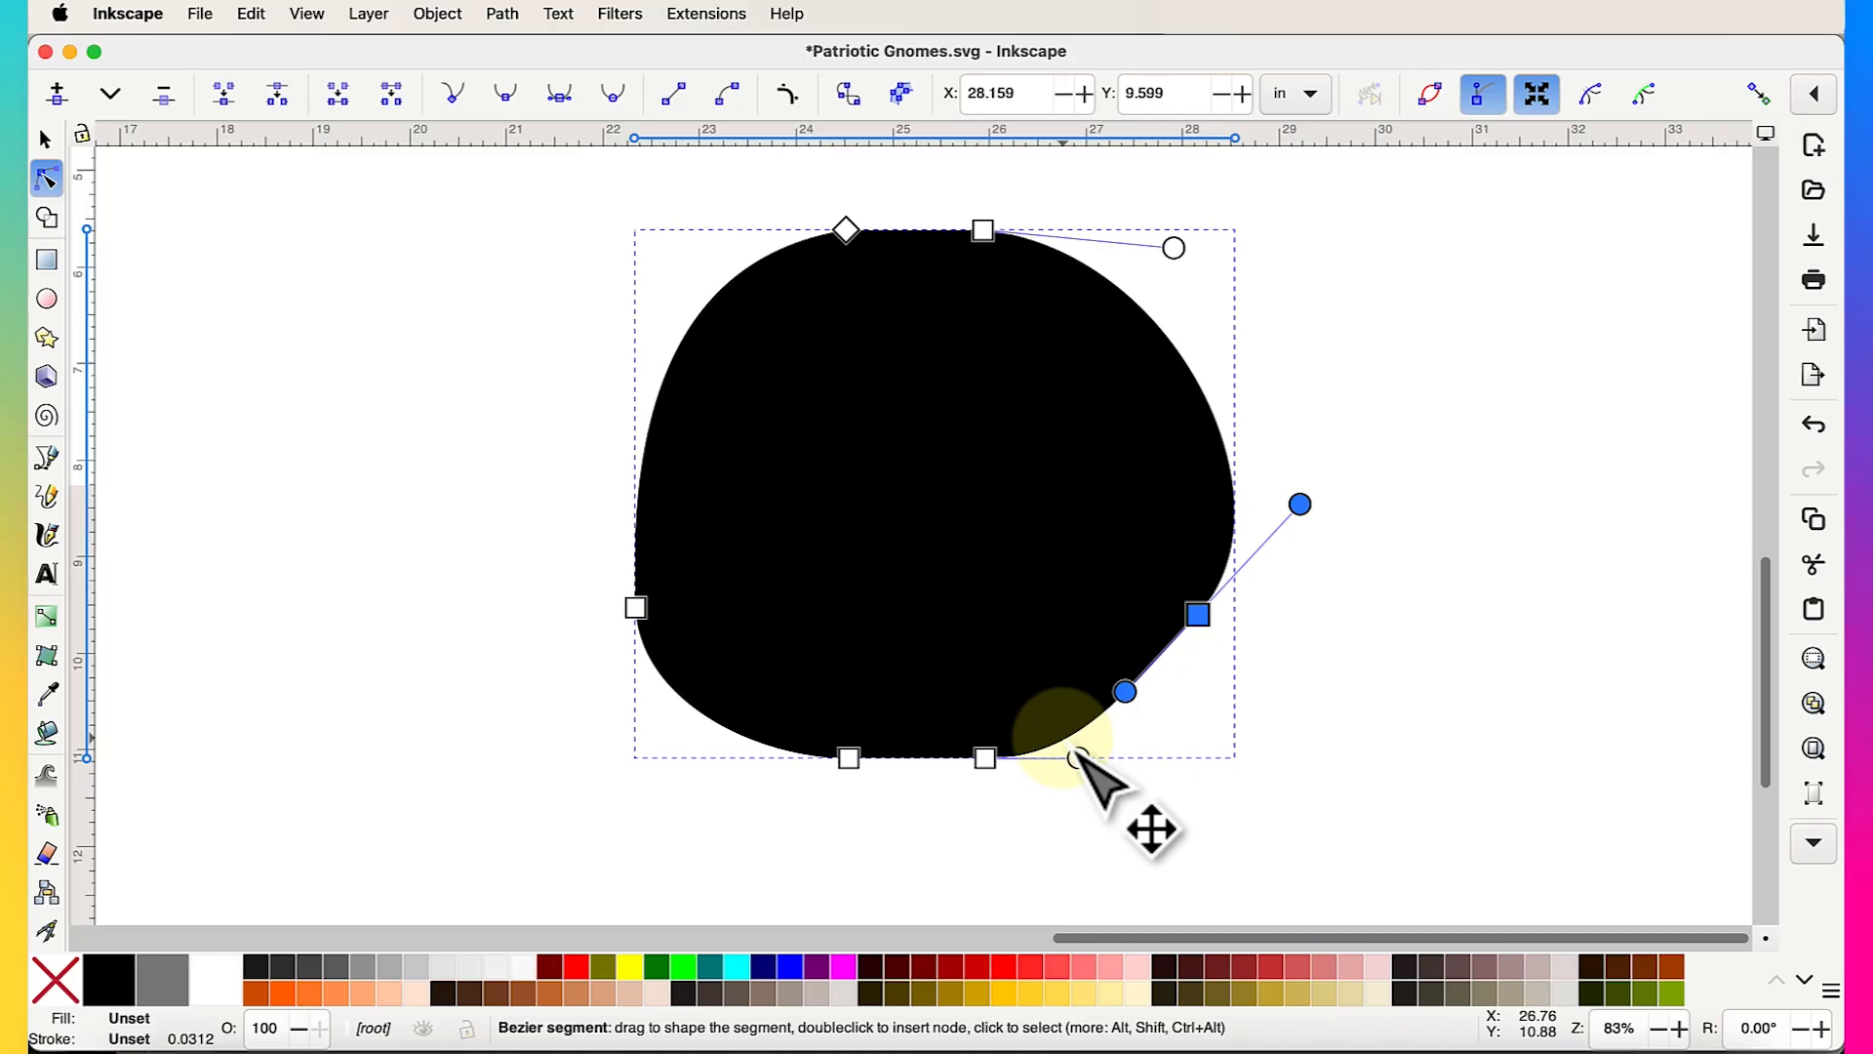
key("super+z")
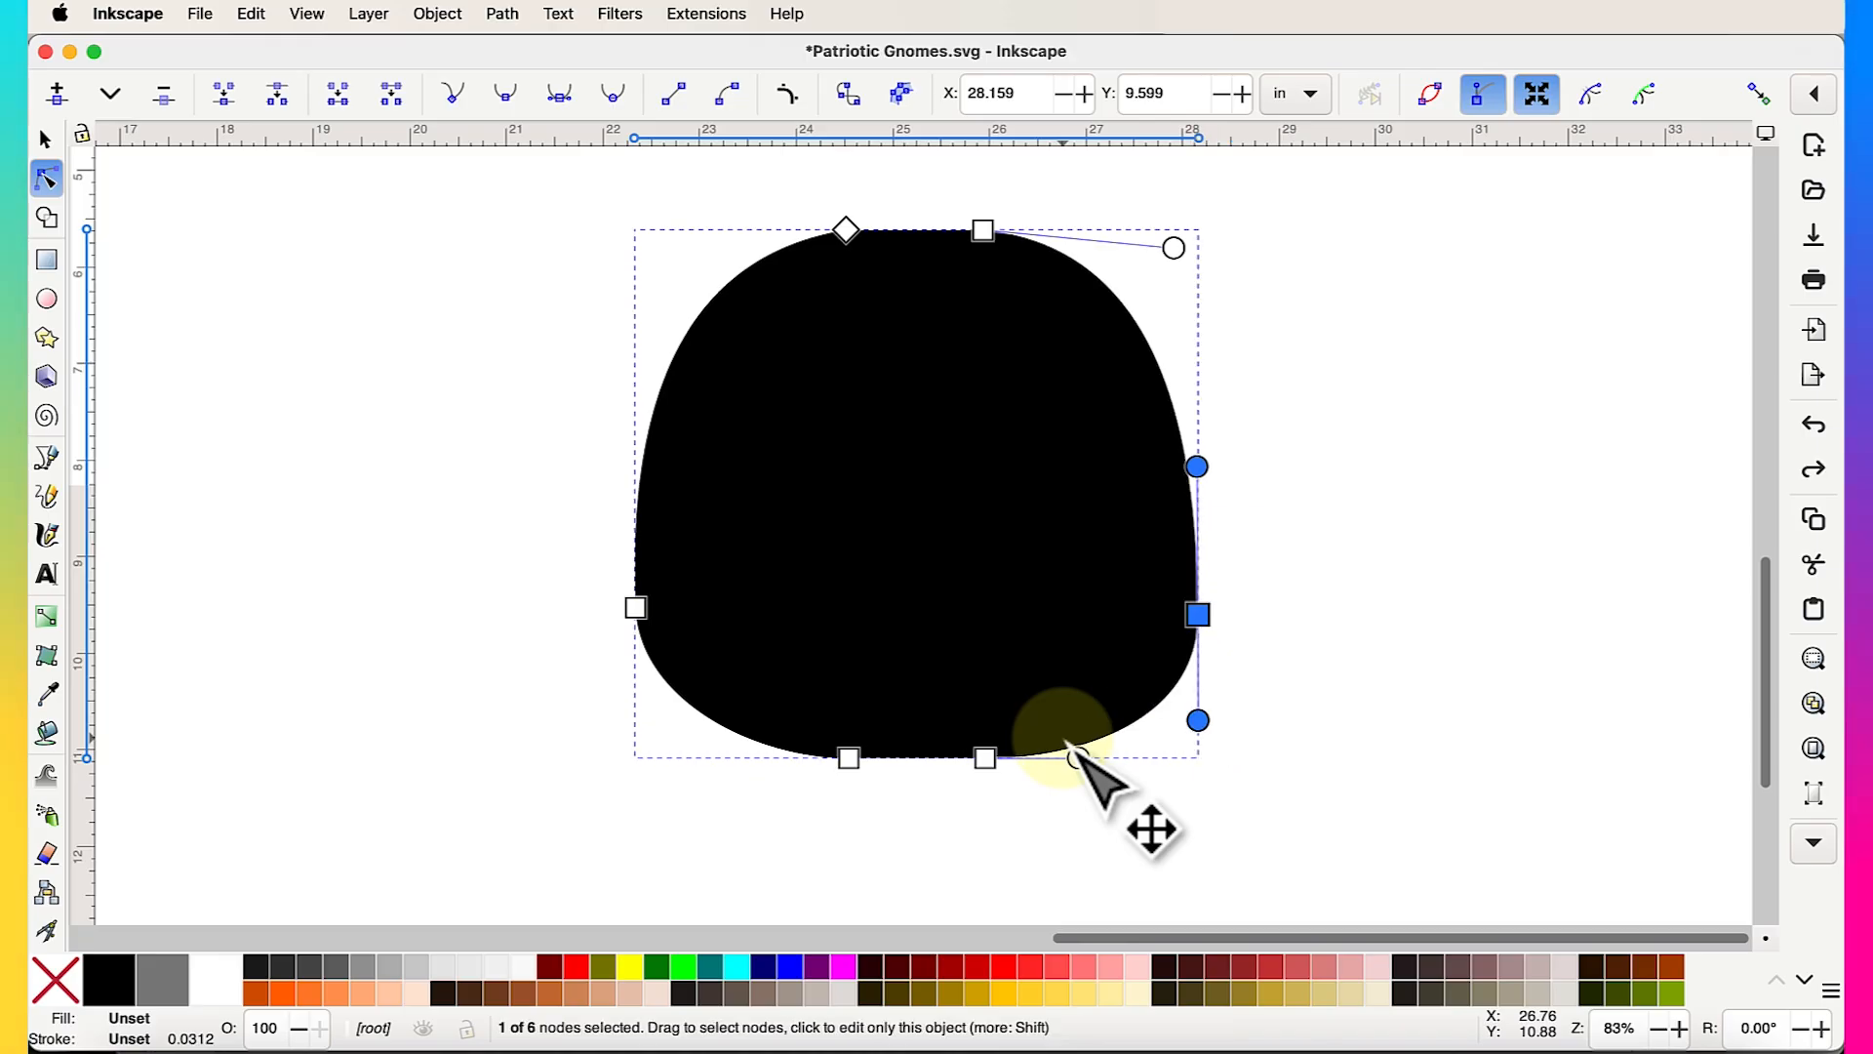
Refine the top left node's outer handle, and make the top right node a corner with its outer handle angled down to mirror it
left_click(846, 231)
left_click_drag(648, 260, 643, 266)
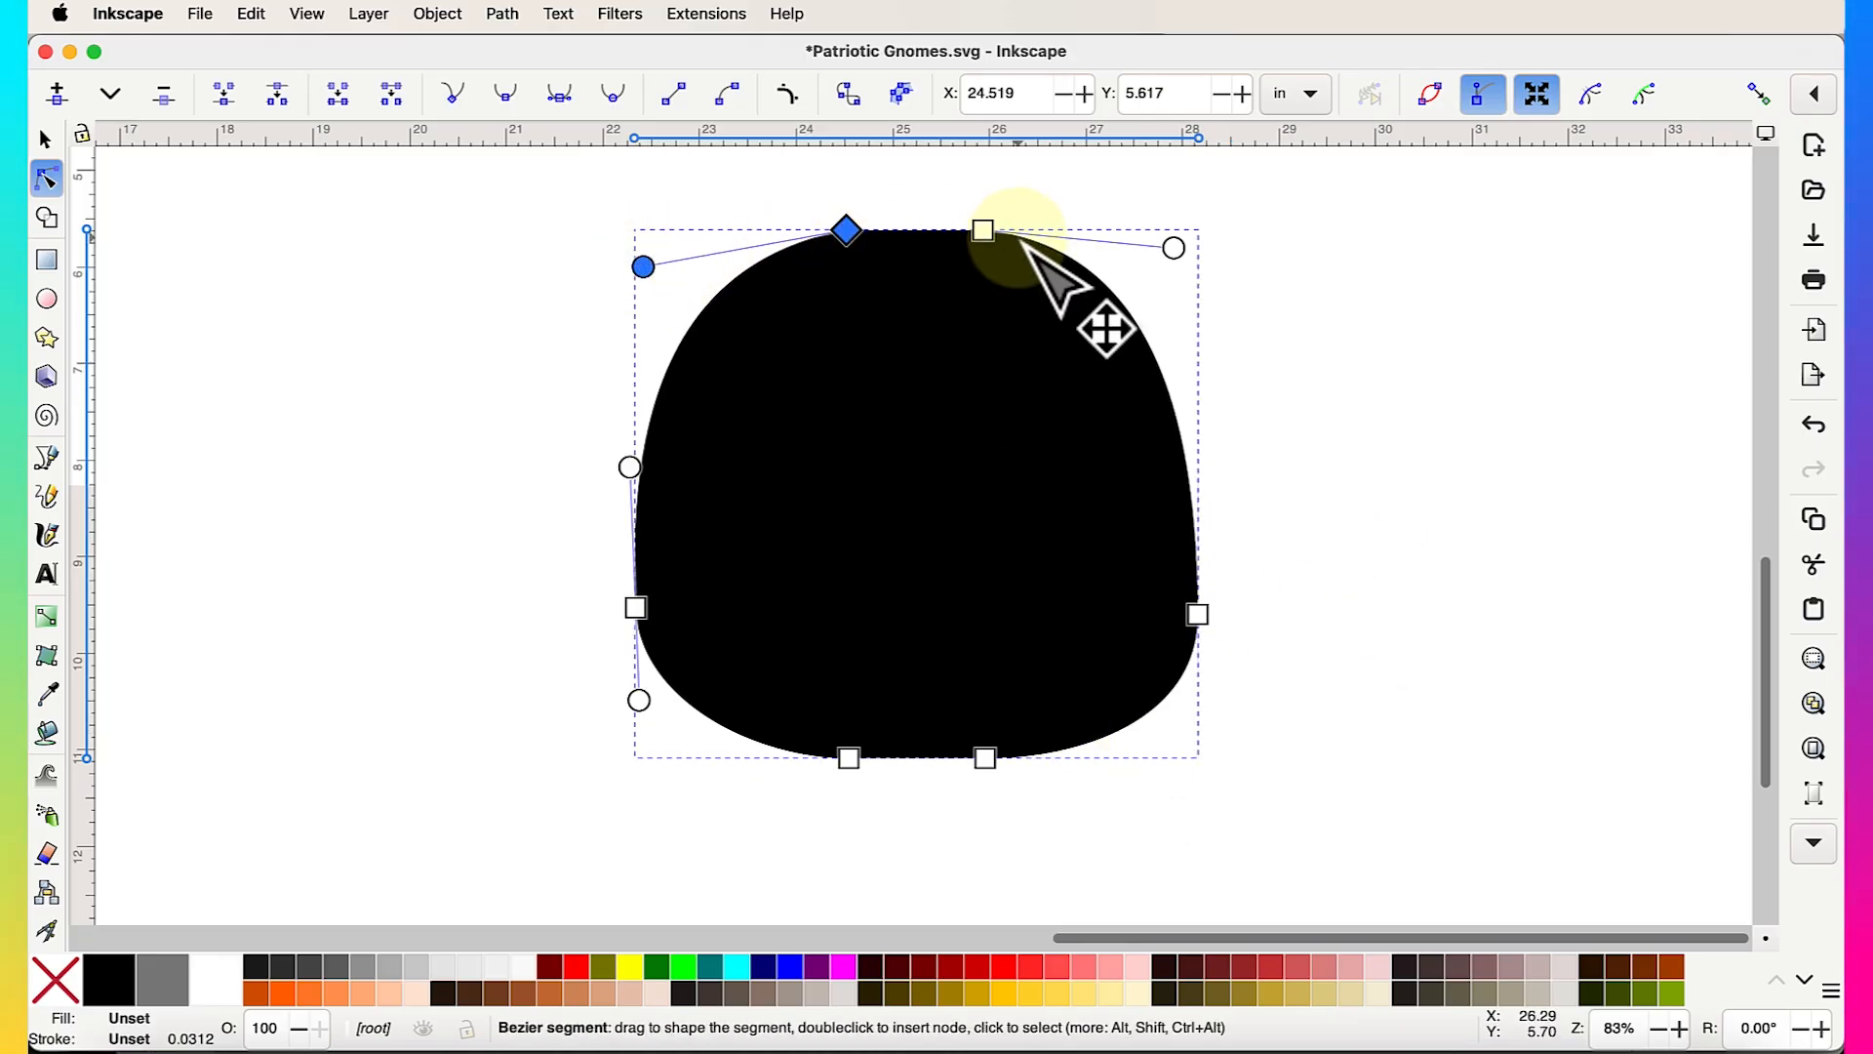
left_click(984, 232)
mouse_move(1175, 249)
left_mouse_down()
mouse_move(1183, 295)
mouse_move(1169, 252)
mouse_move(1197, 273)
left_mouse_up()
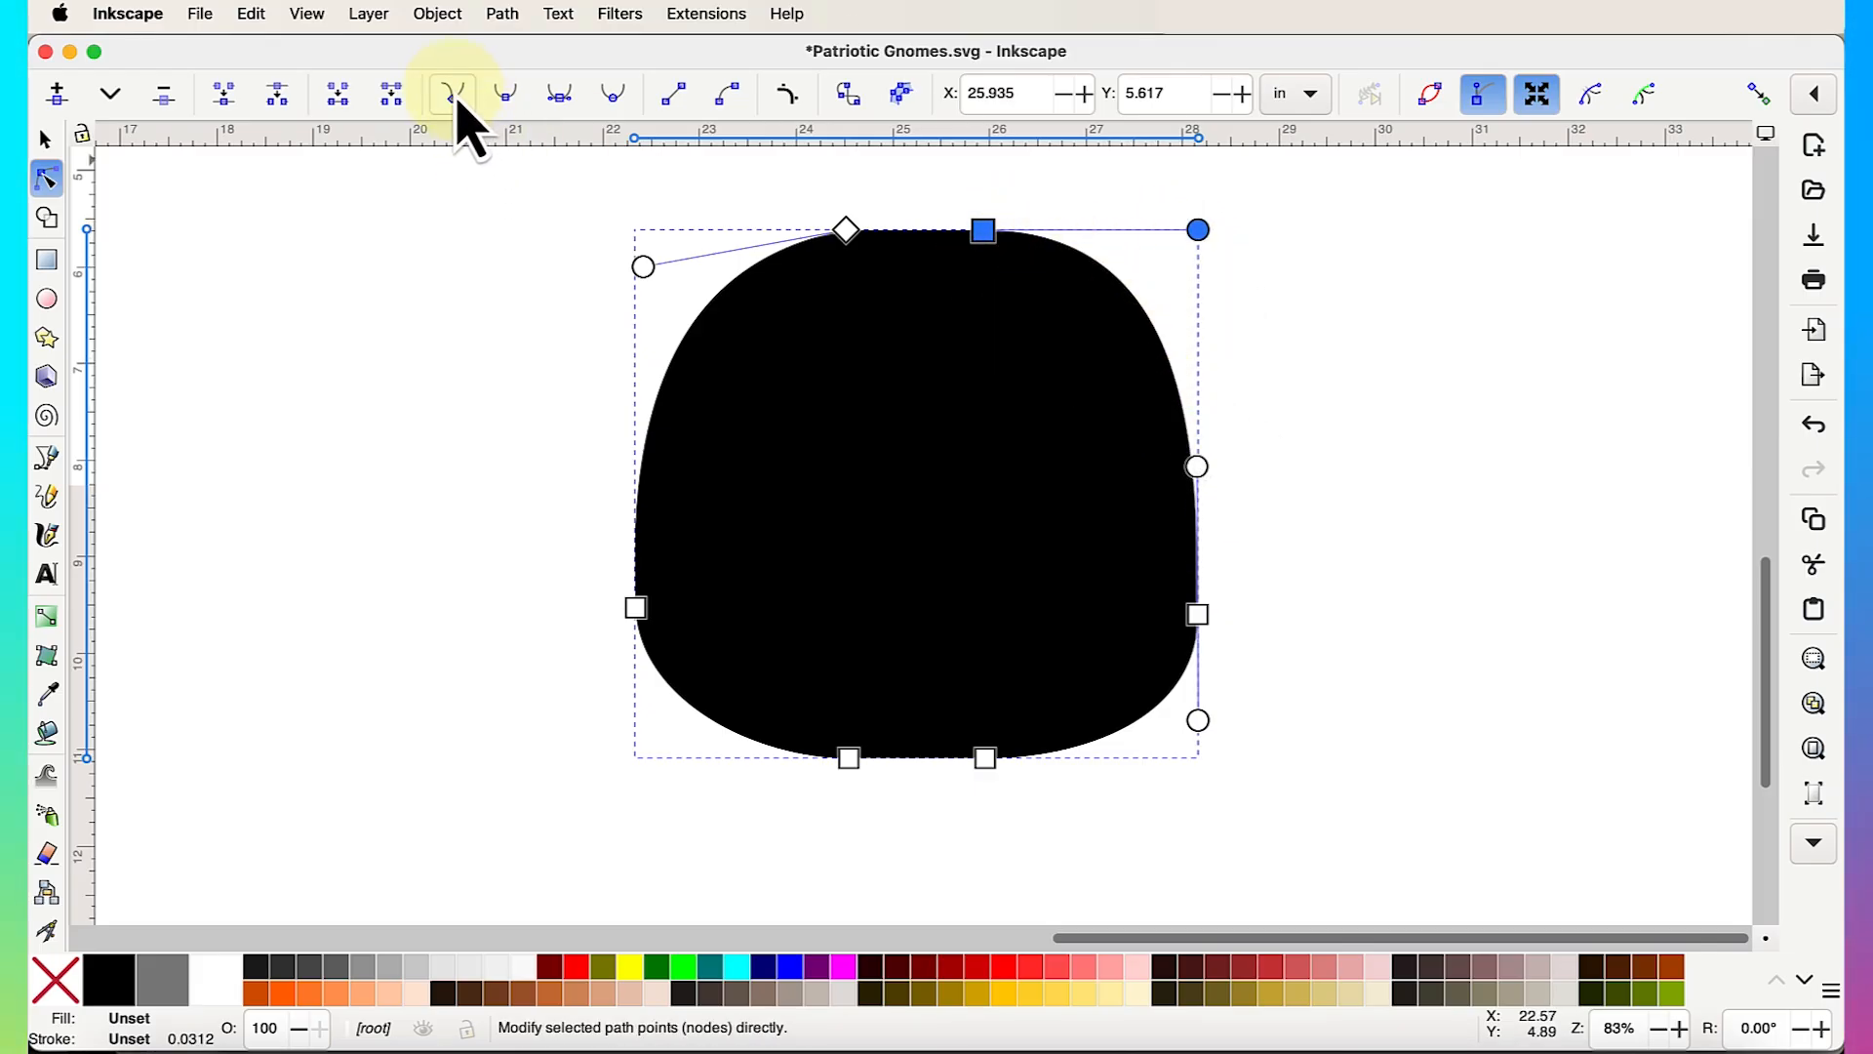
mouse_move(1198, 232)
left_mouse_down()
mouse_move(1184, 267)
mouse_move(1200, 267)
left_mouse_up()
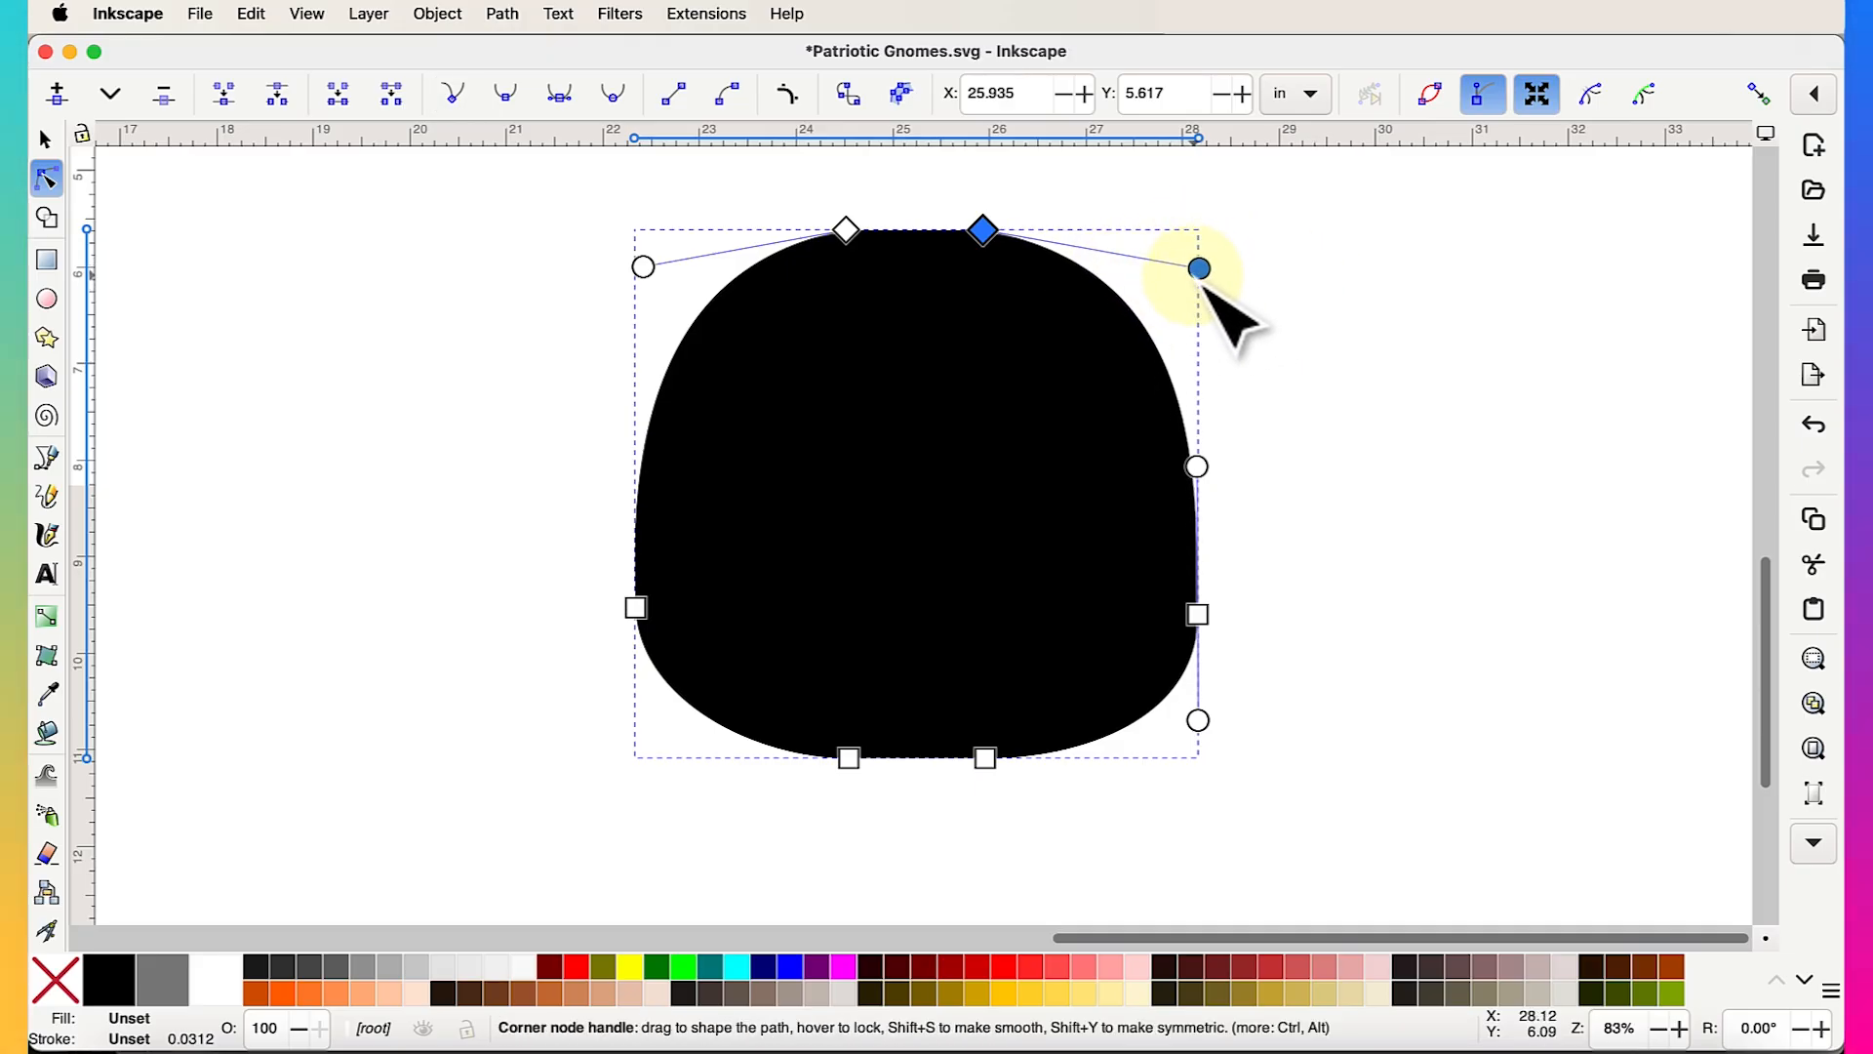
Bend the flat top segment upward into a smooth arc and nudge the top left node to about 24.4, 5.6 in
left_click_drag(917, 239, 944, 222)
scroll(953, 188, "up", 3)
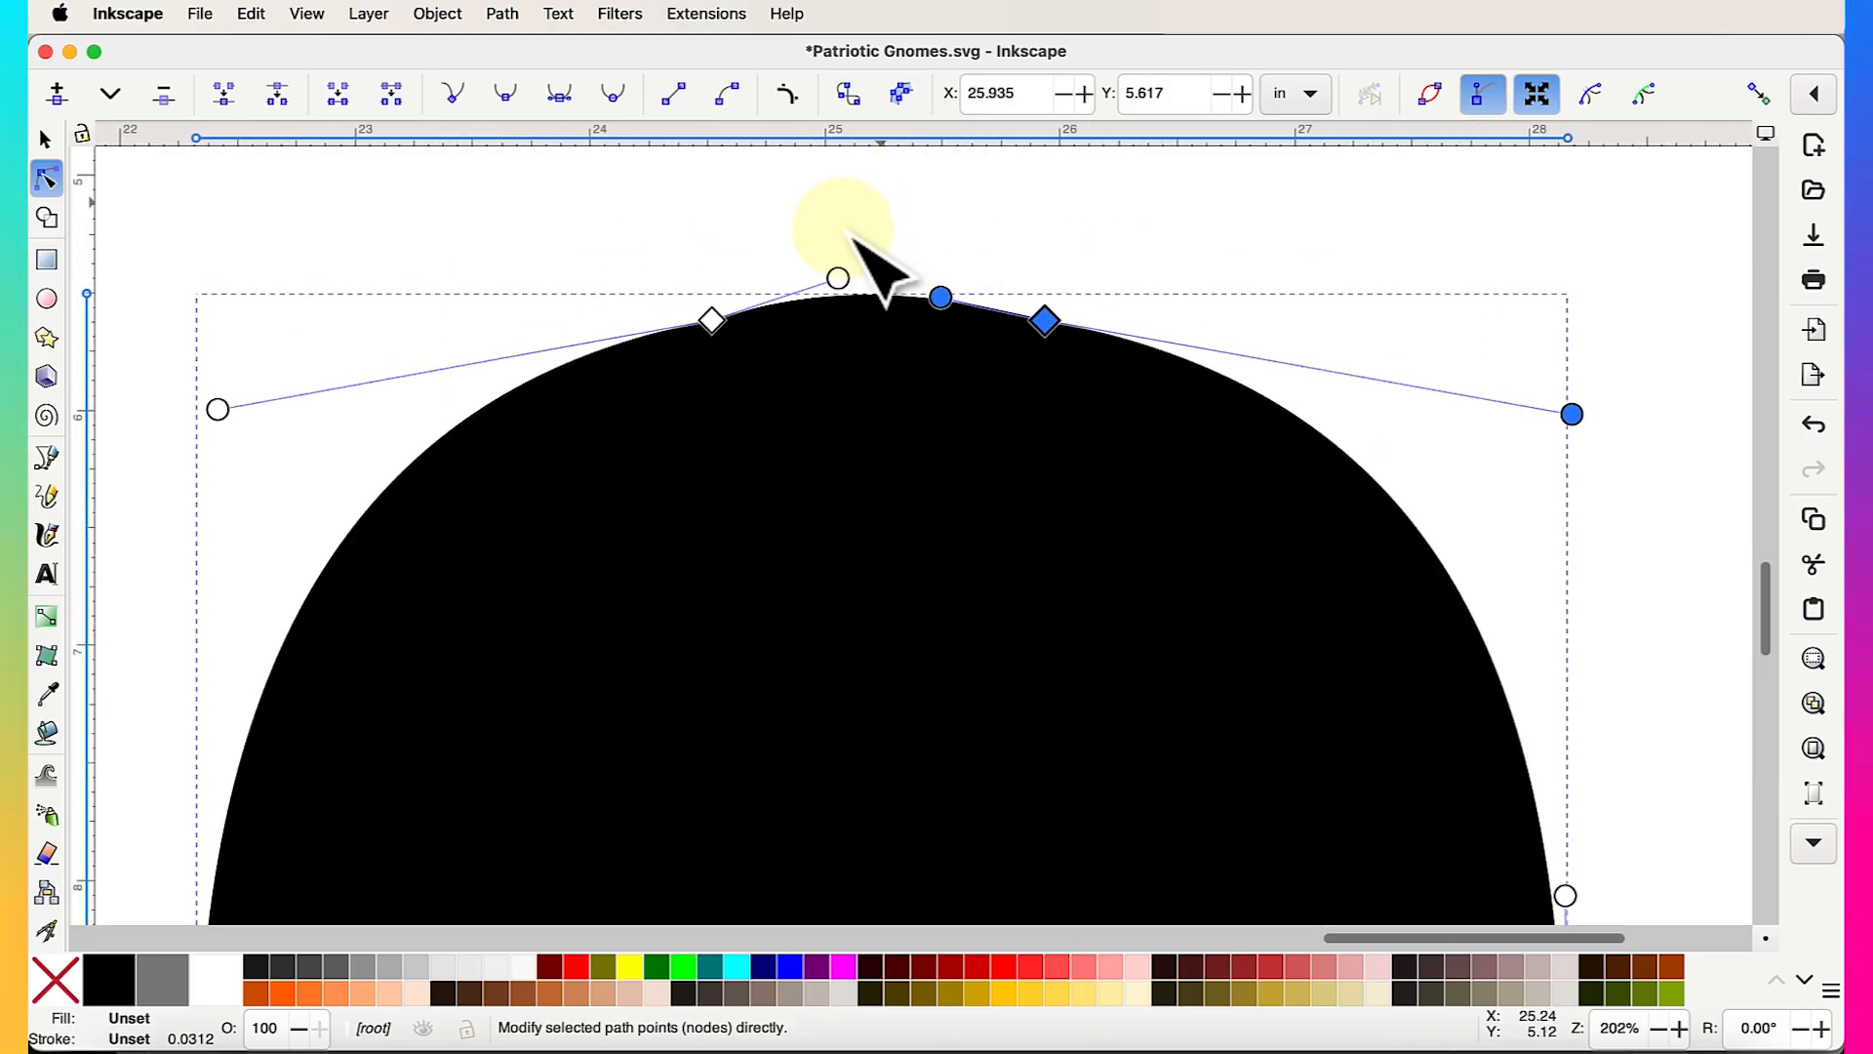
left_click_drag(719, 329, 686, 328)
scroll(1180, 285, "down", 2)
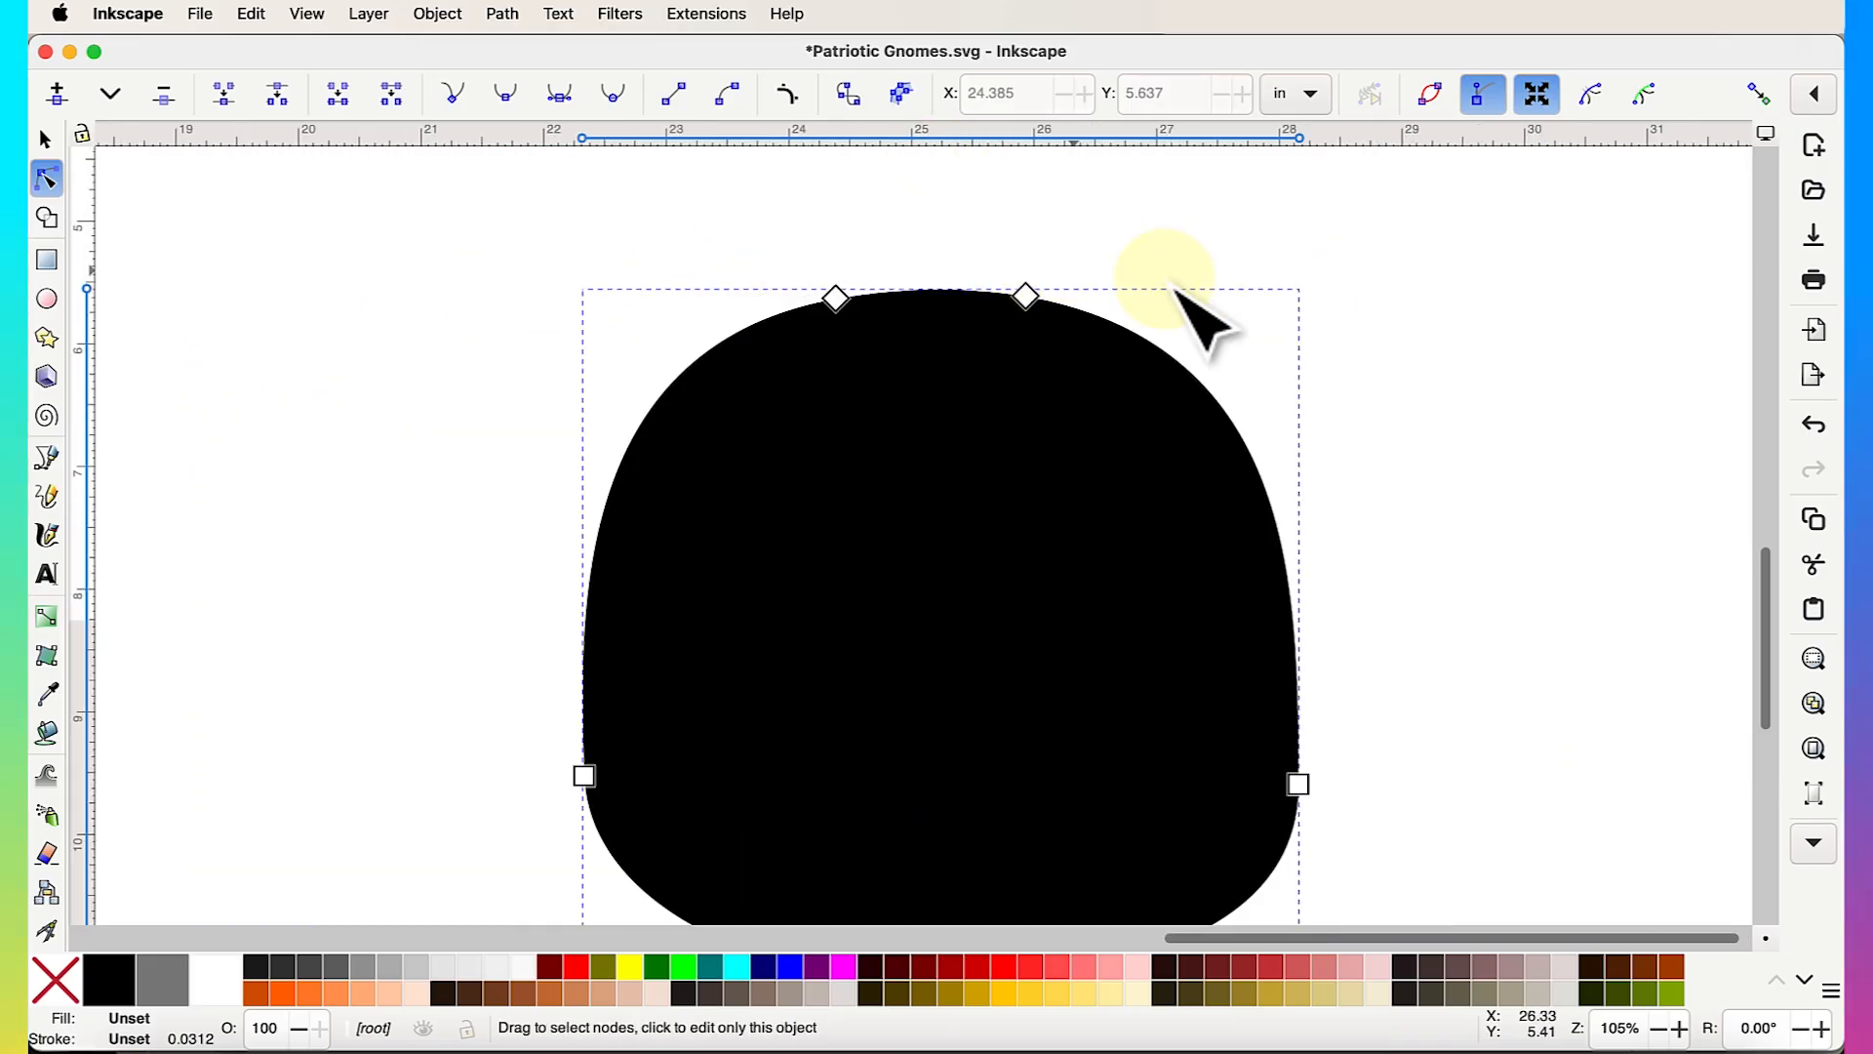
scroll(1217, 296, "down", 1)
left_click(1216, 296)
scroll(1217, 295, "down", 1)
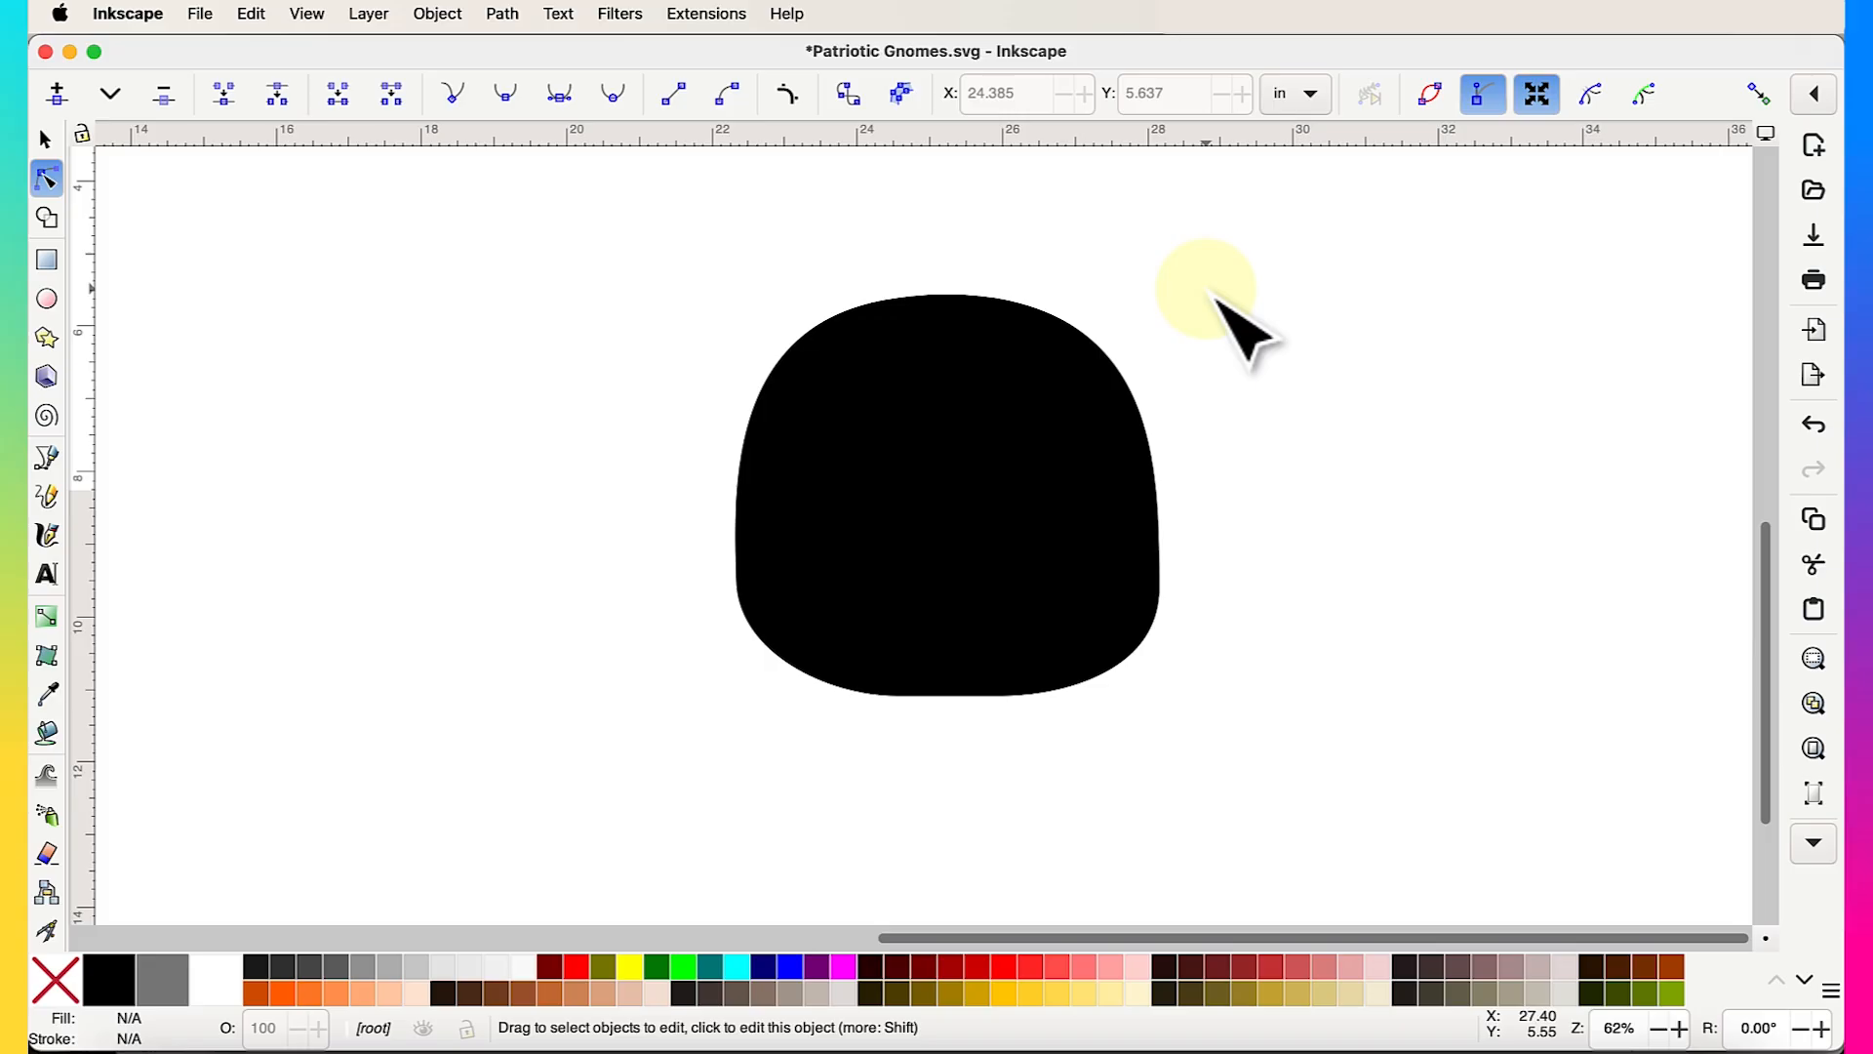
Select the whole body shape and bring up the palette's teal and blue swatches
left_click(44, 141)
left_click(1004, 556)
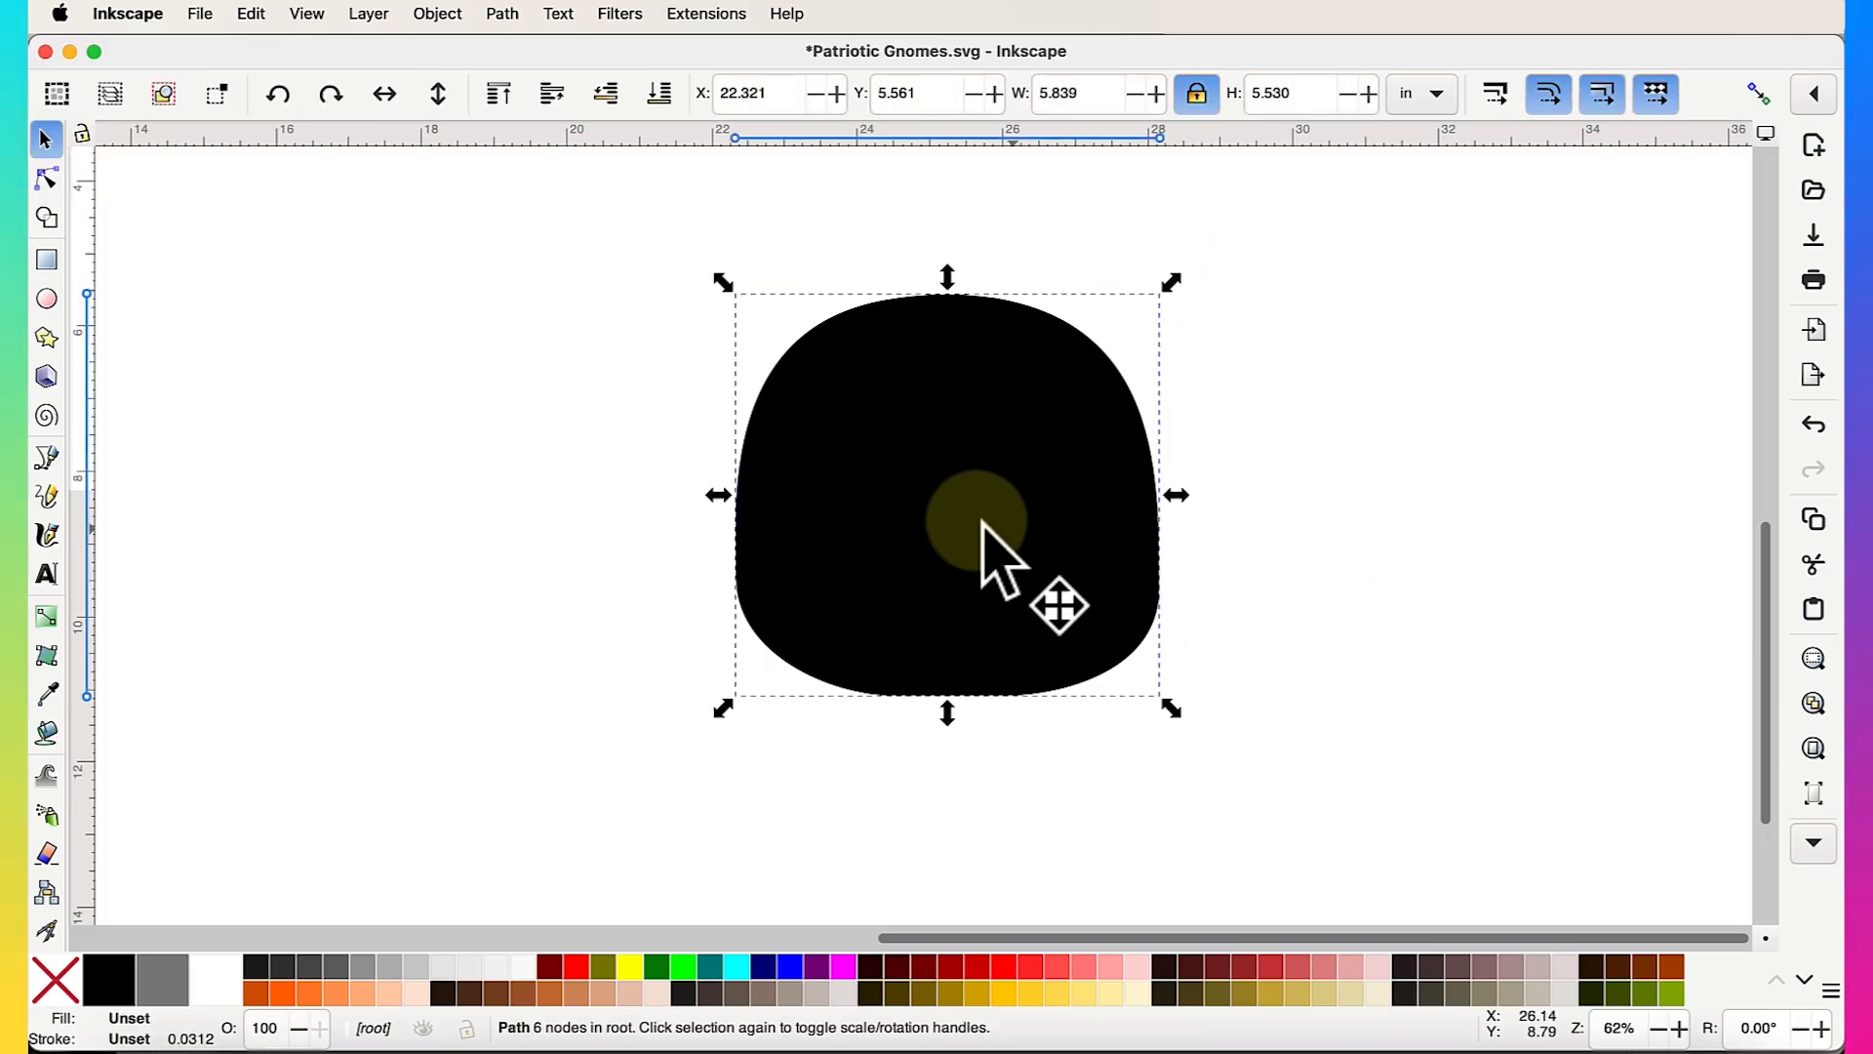
left_click(1805, 983)
left_click(1805, 983)
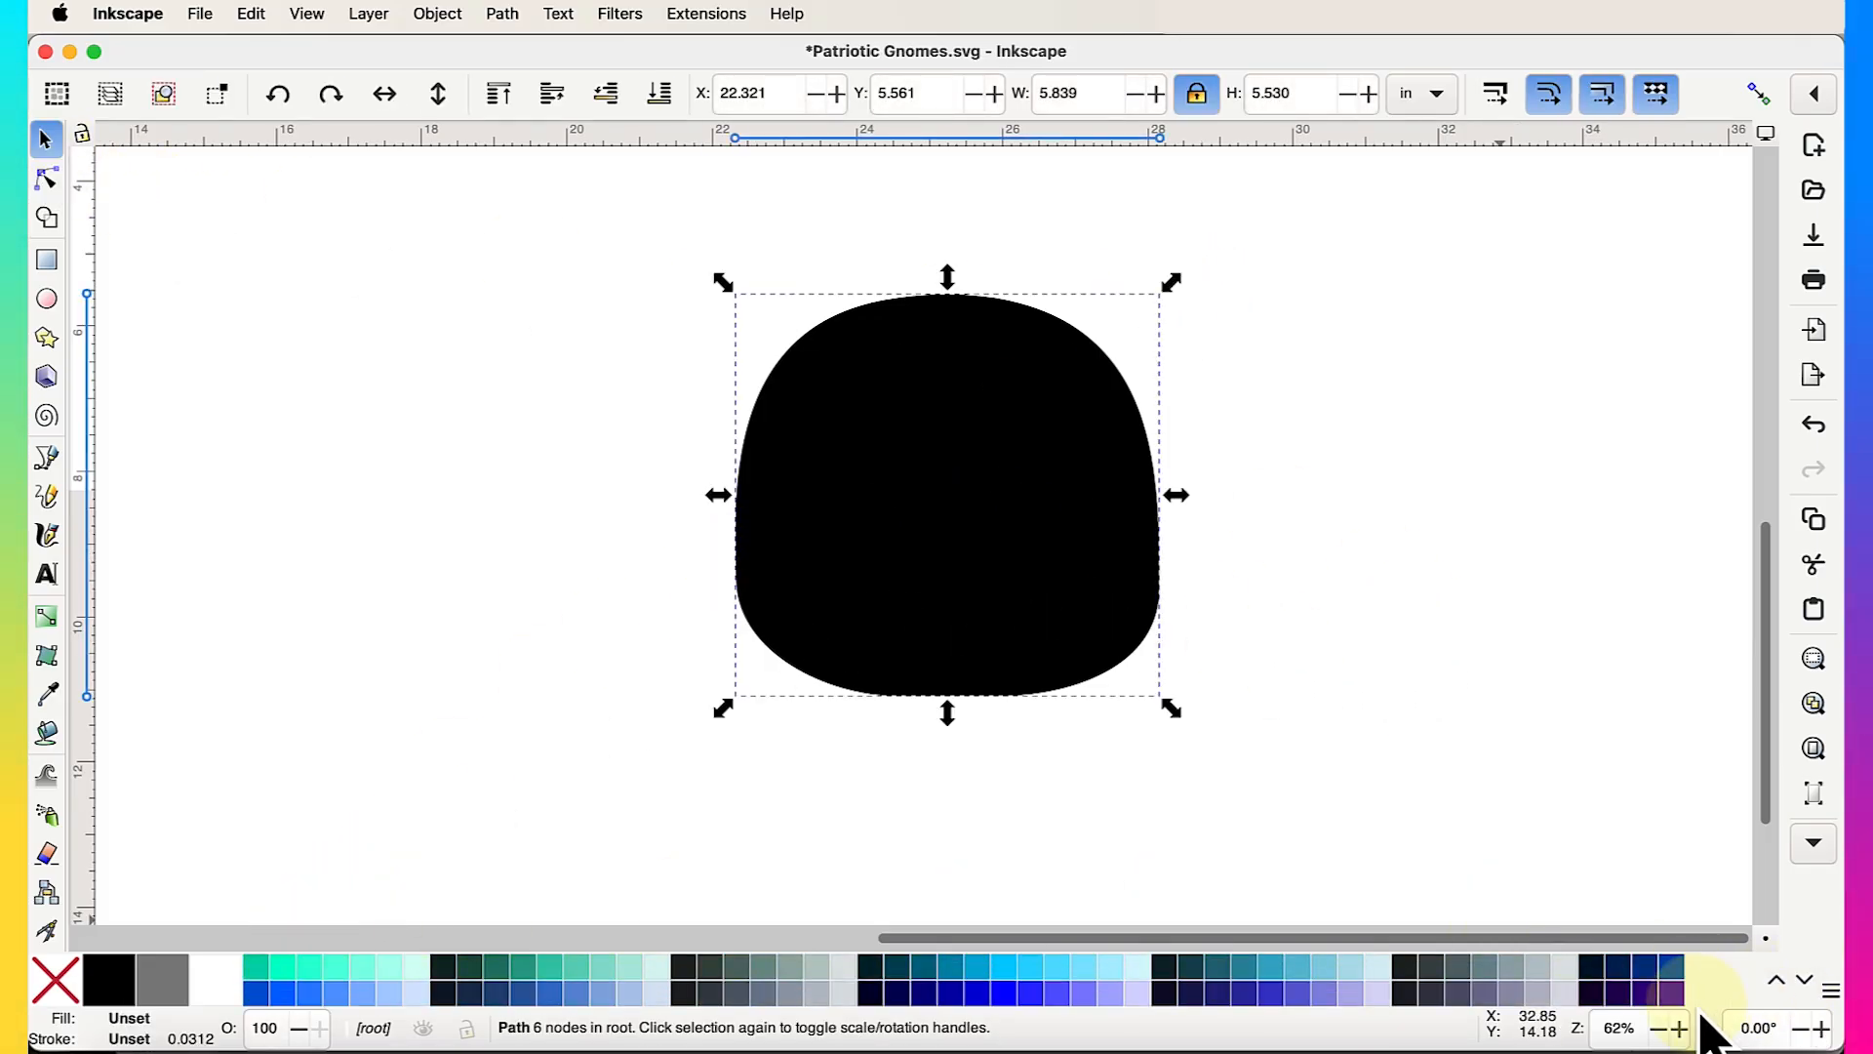
Open the Fill and Stroke settings for the selected body and show its fill options
left_click(441, 13)
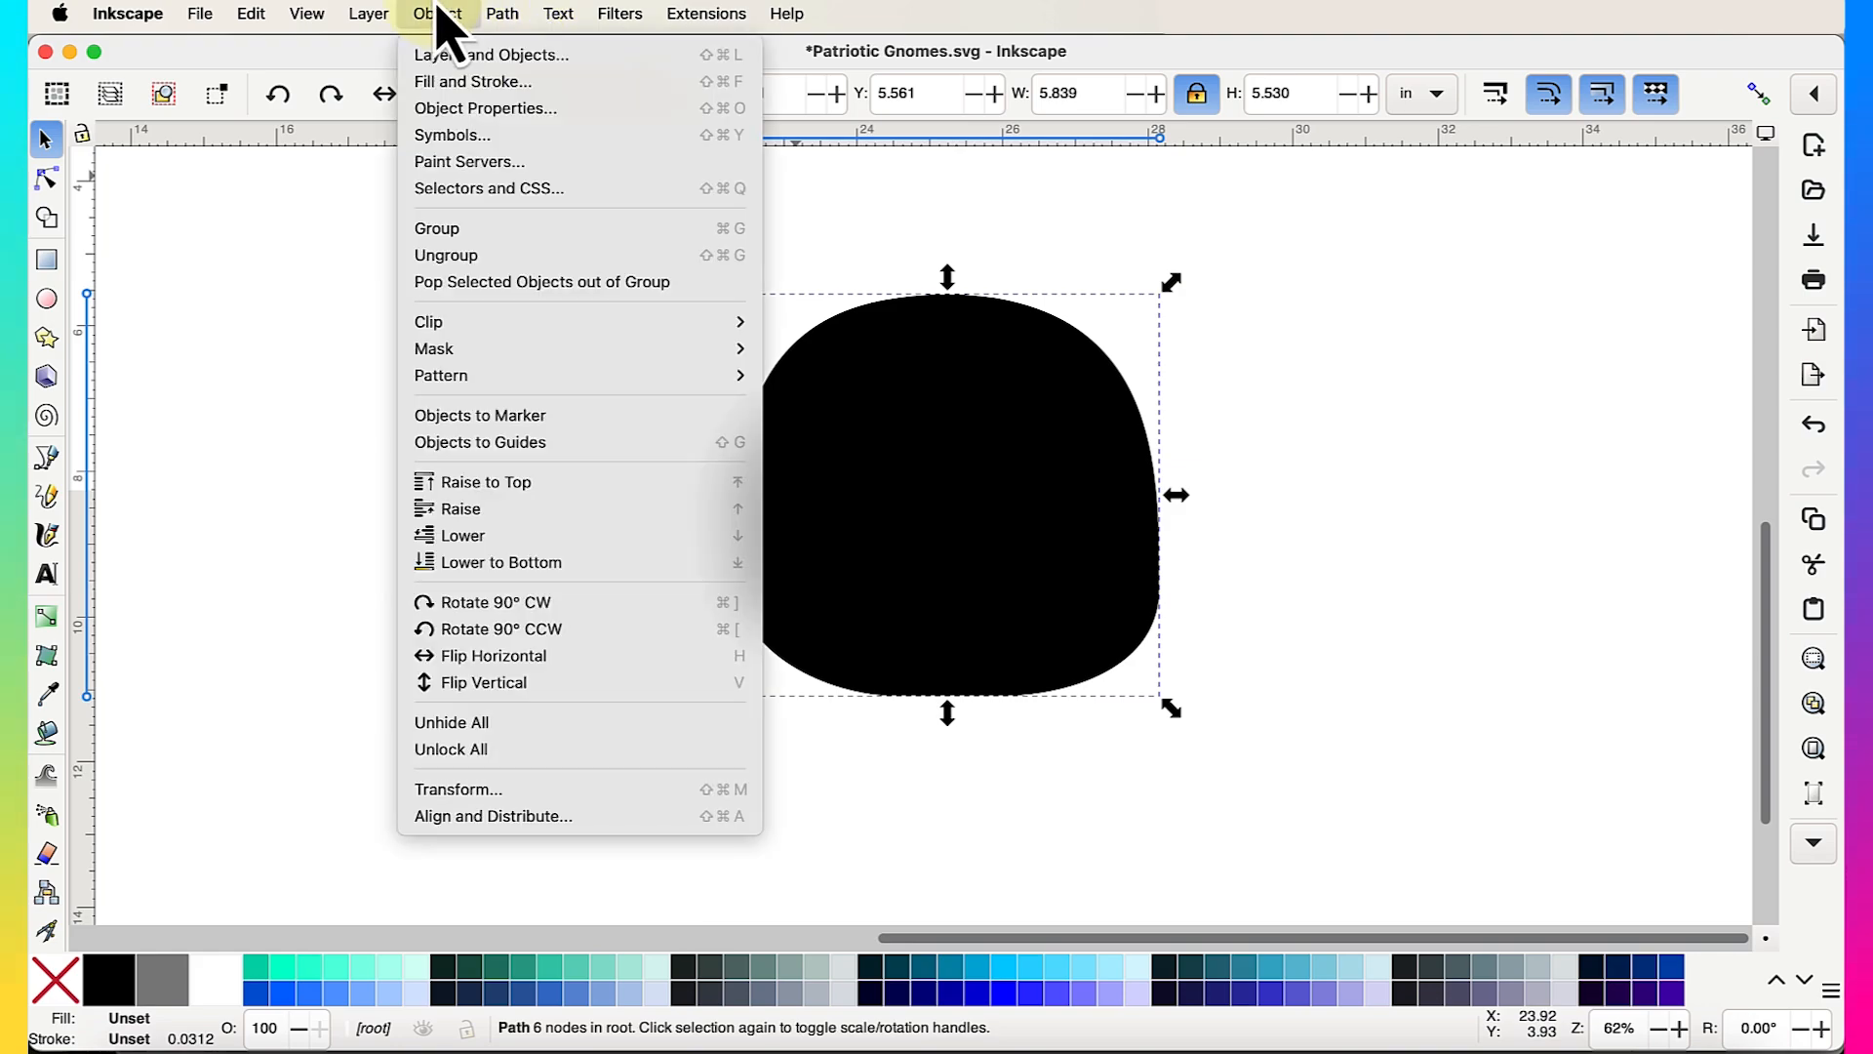
left_click(467, 88)
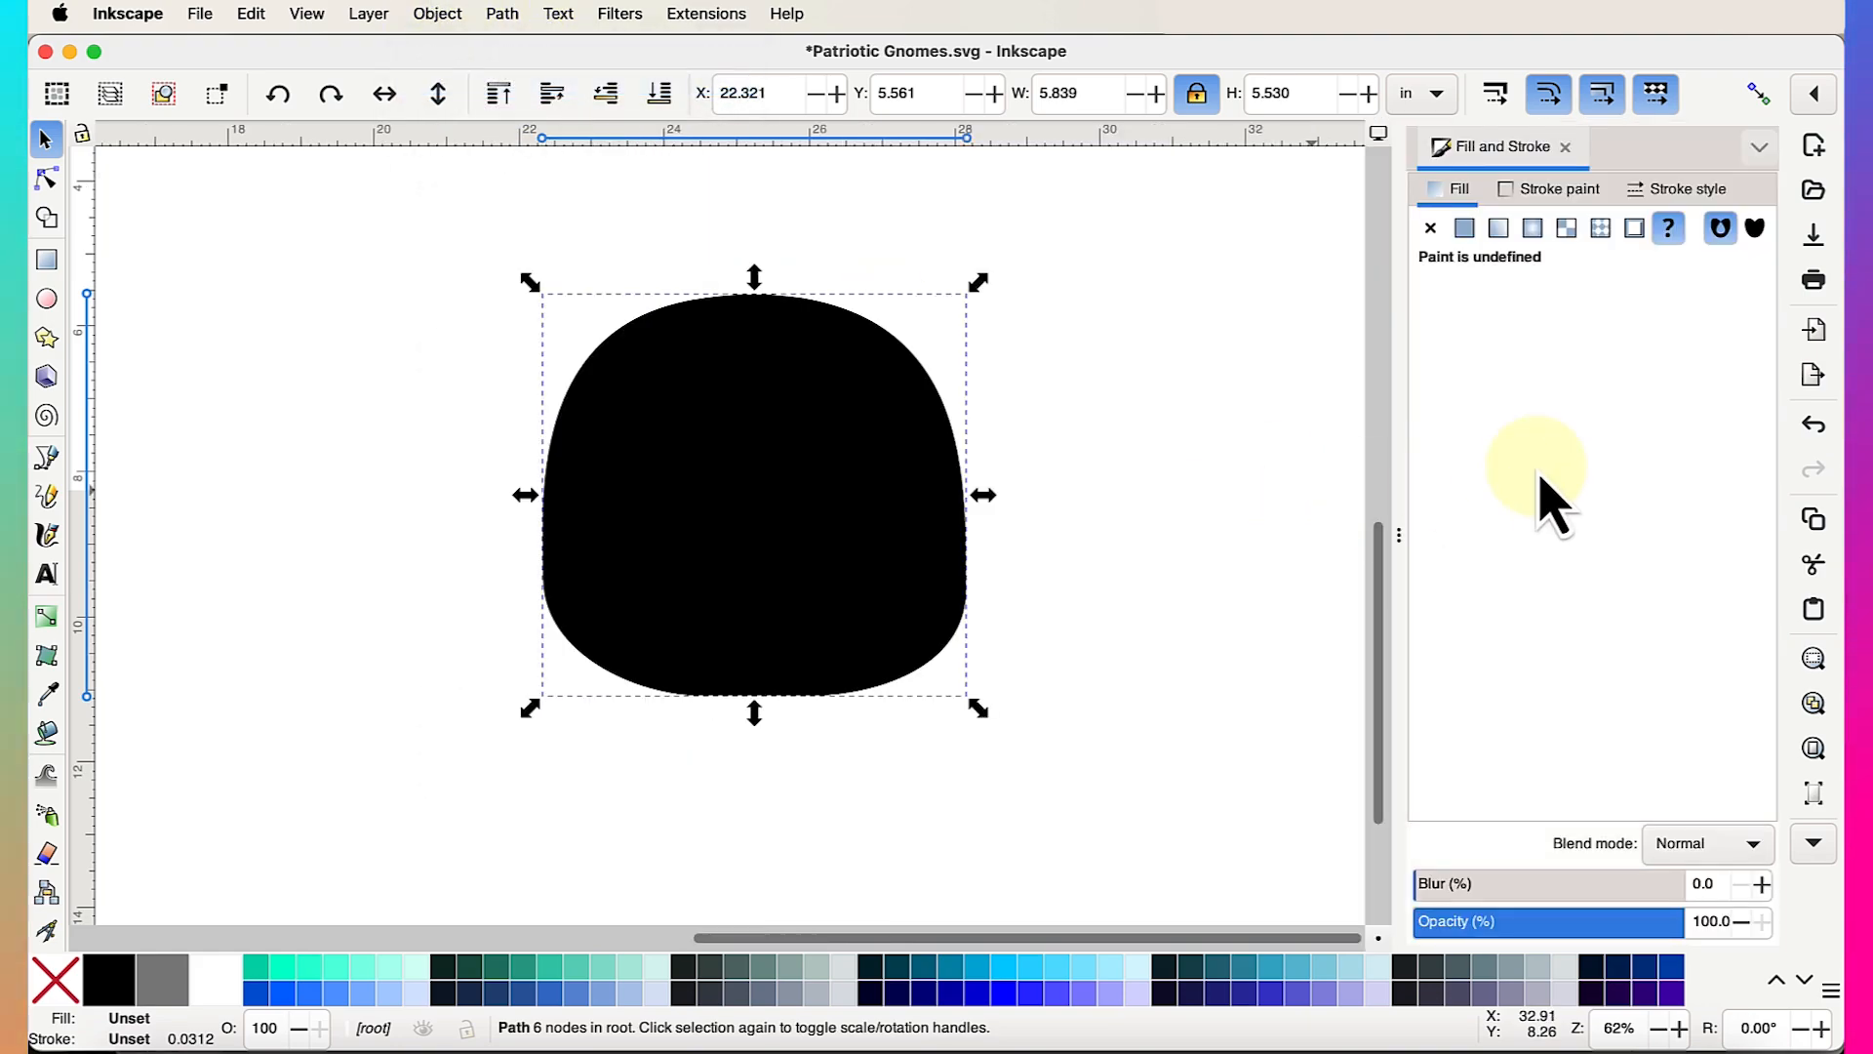
left_click(1481, 198)
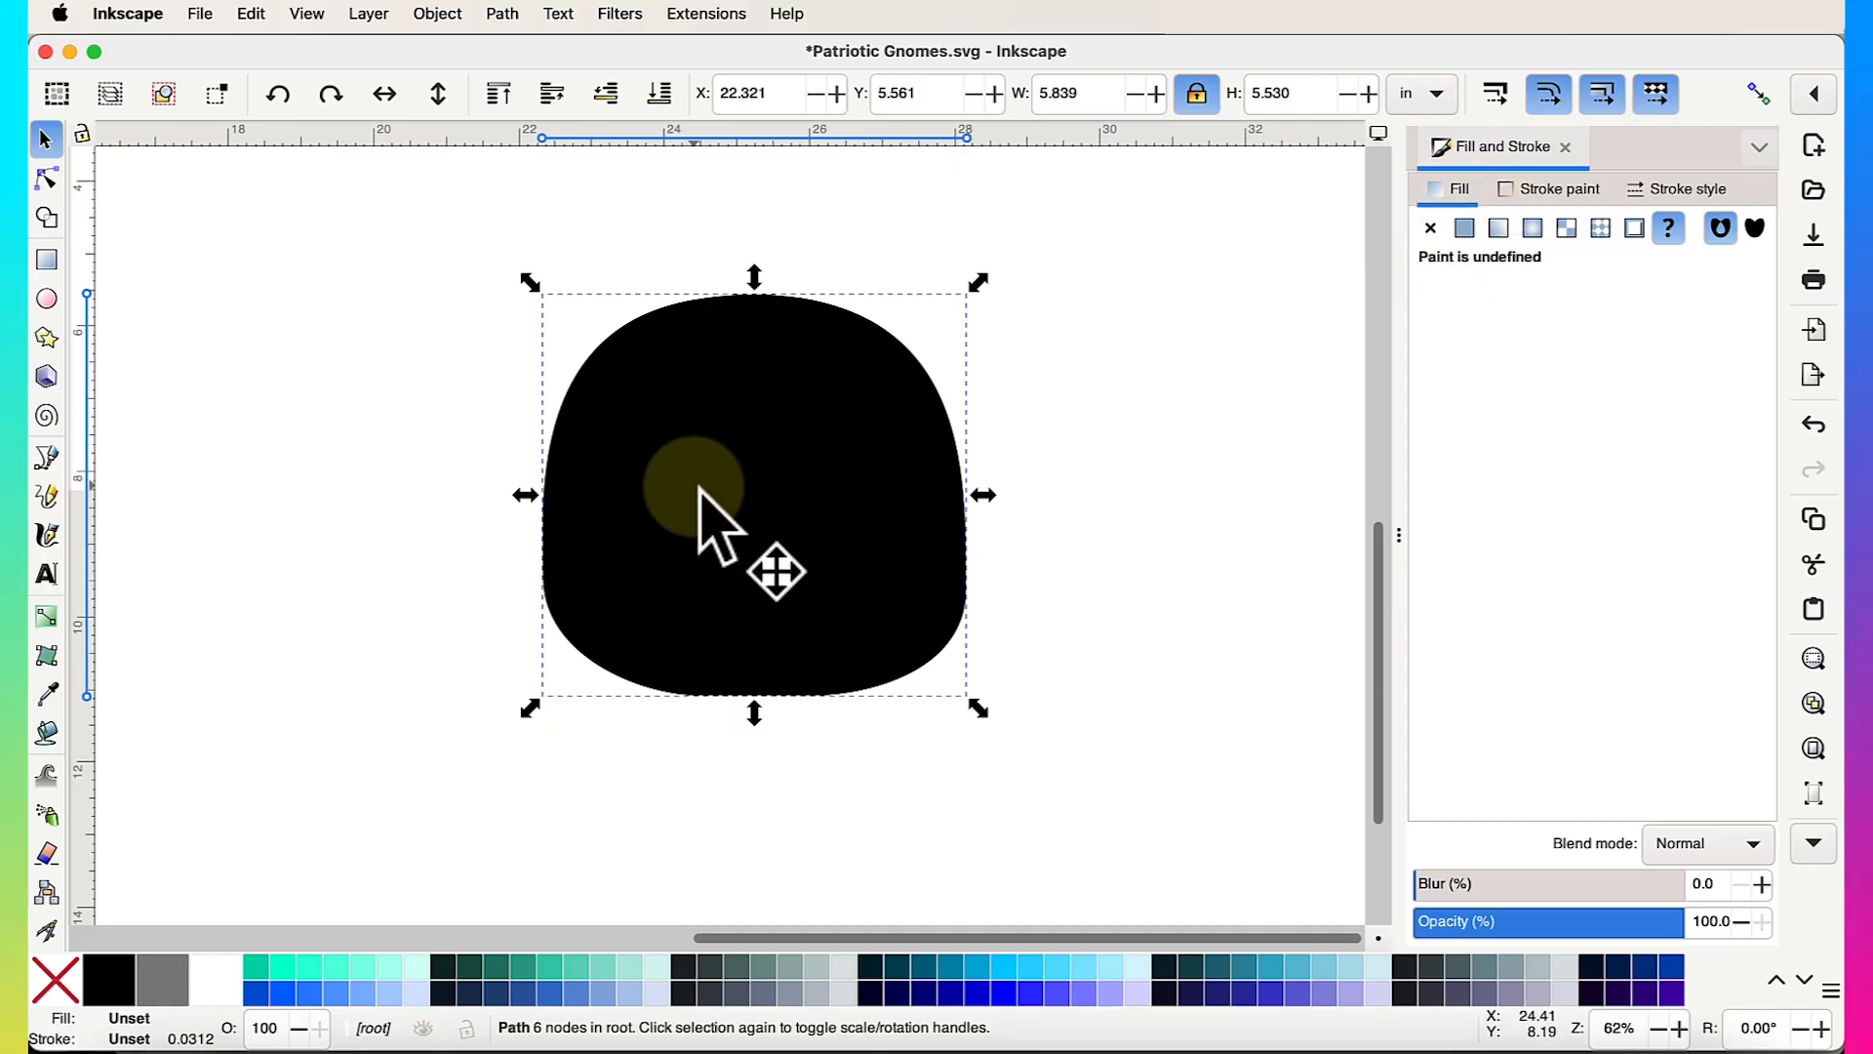
left_click(699, 488)
left_click(706, 486)
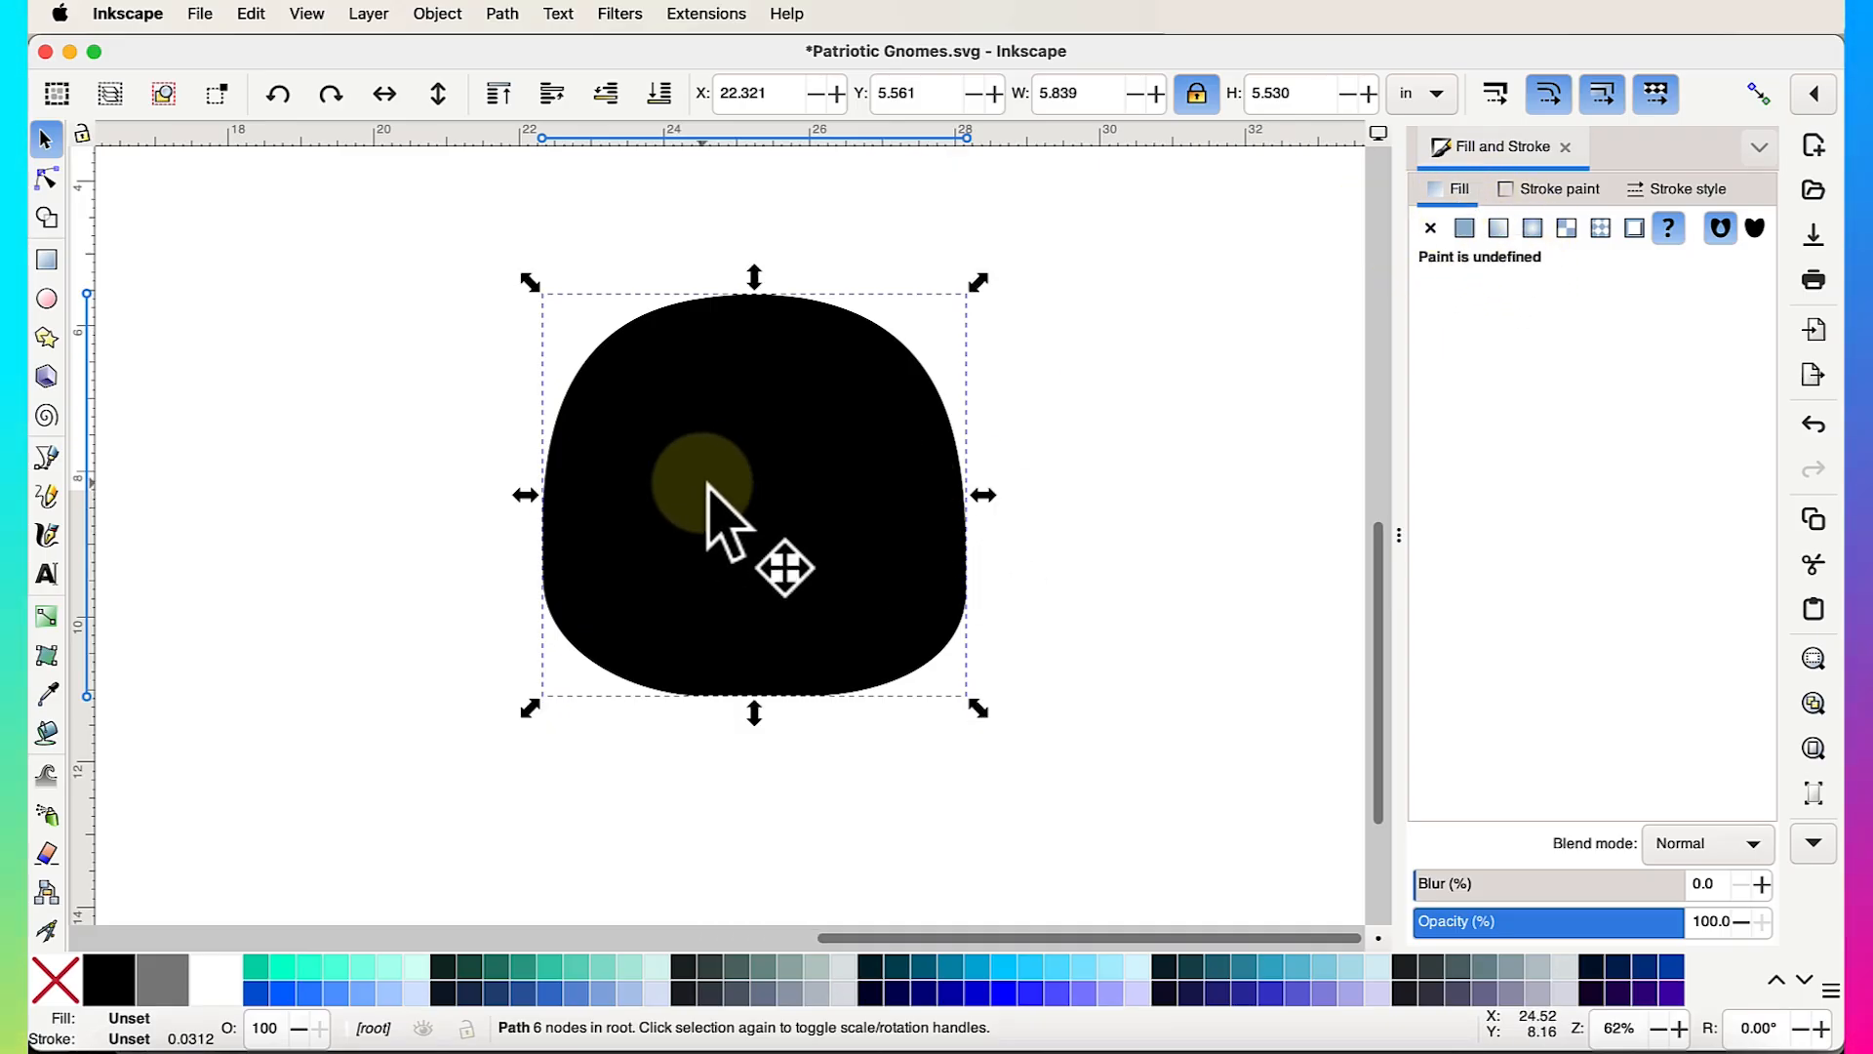
Give the gnome body a flat blue fill, 1e499eff, chosen on the color wheel
left_click(1464, 228)
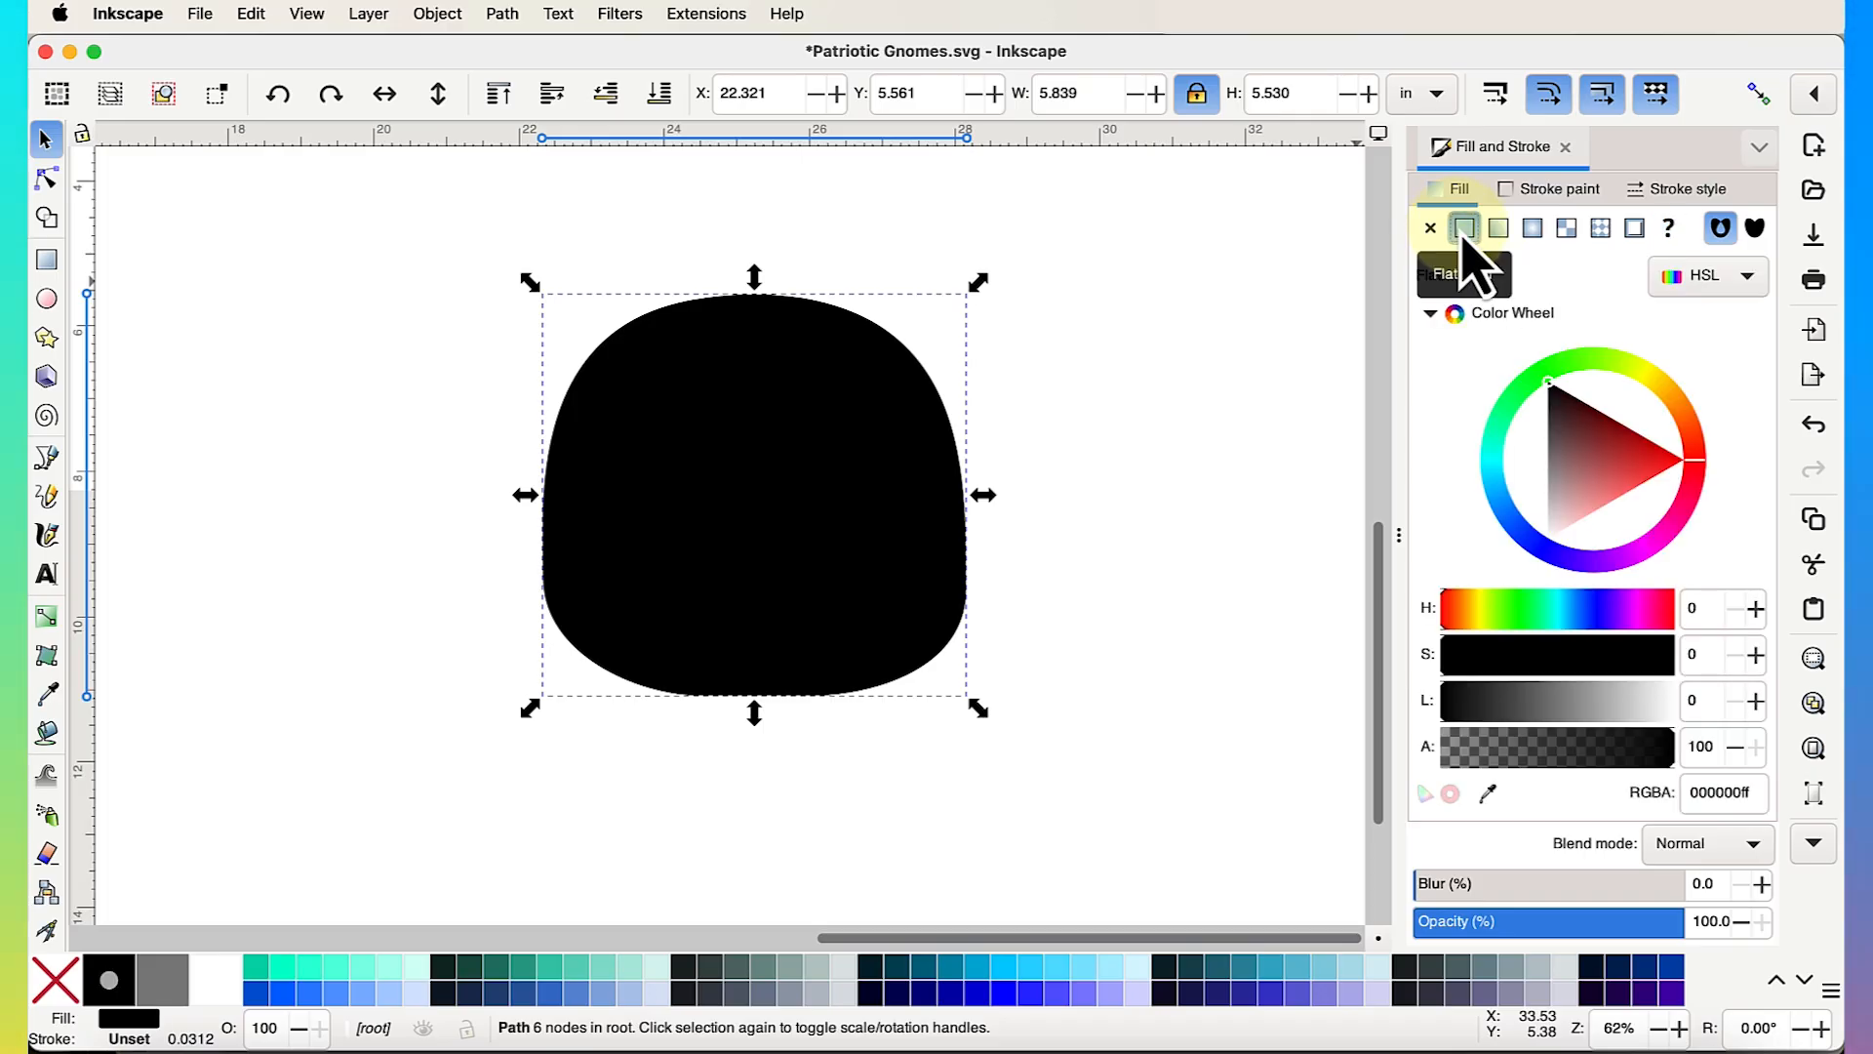
left_click(1431, 314)
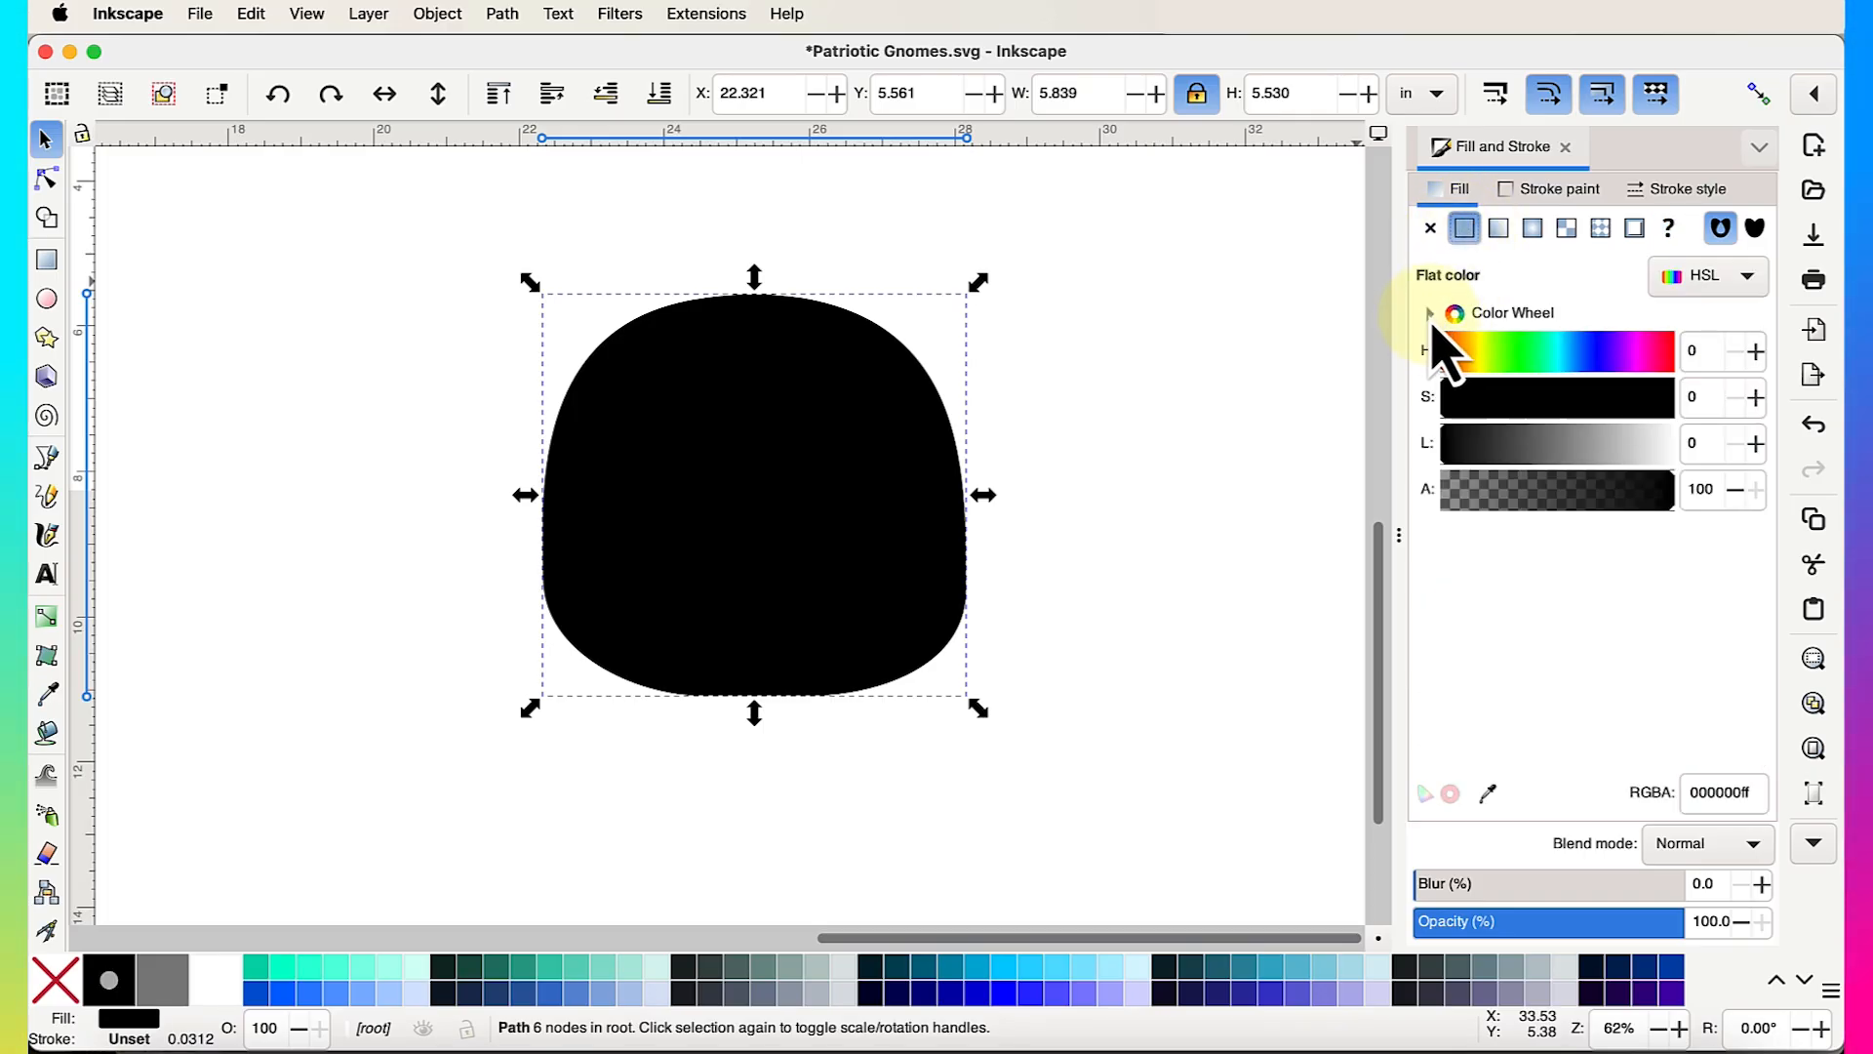
left_click(1430, 316)
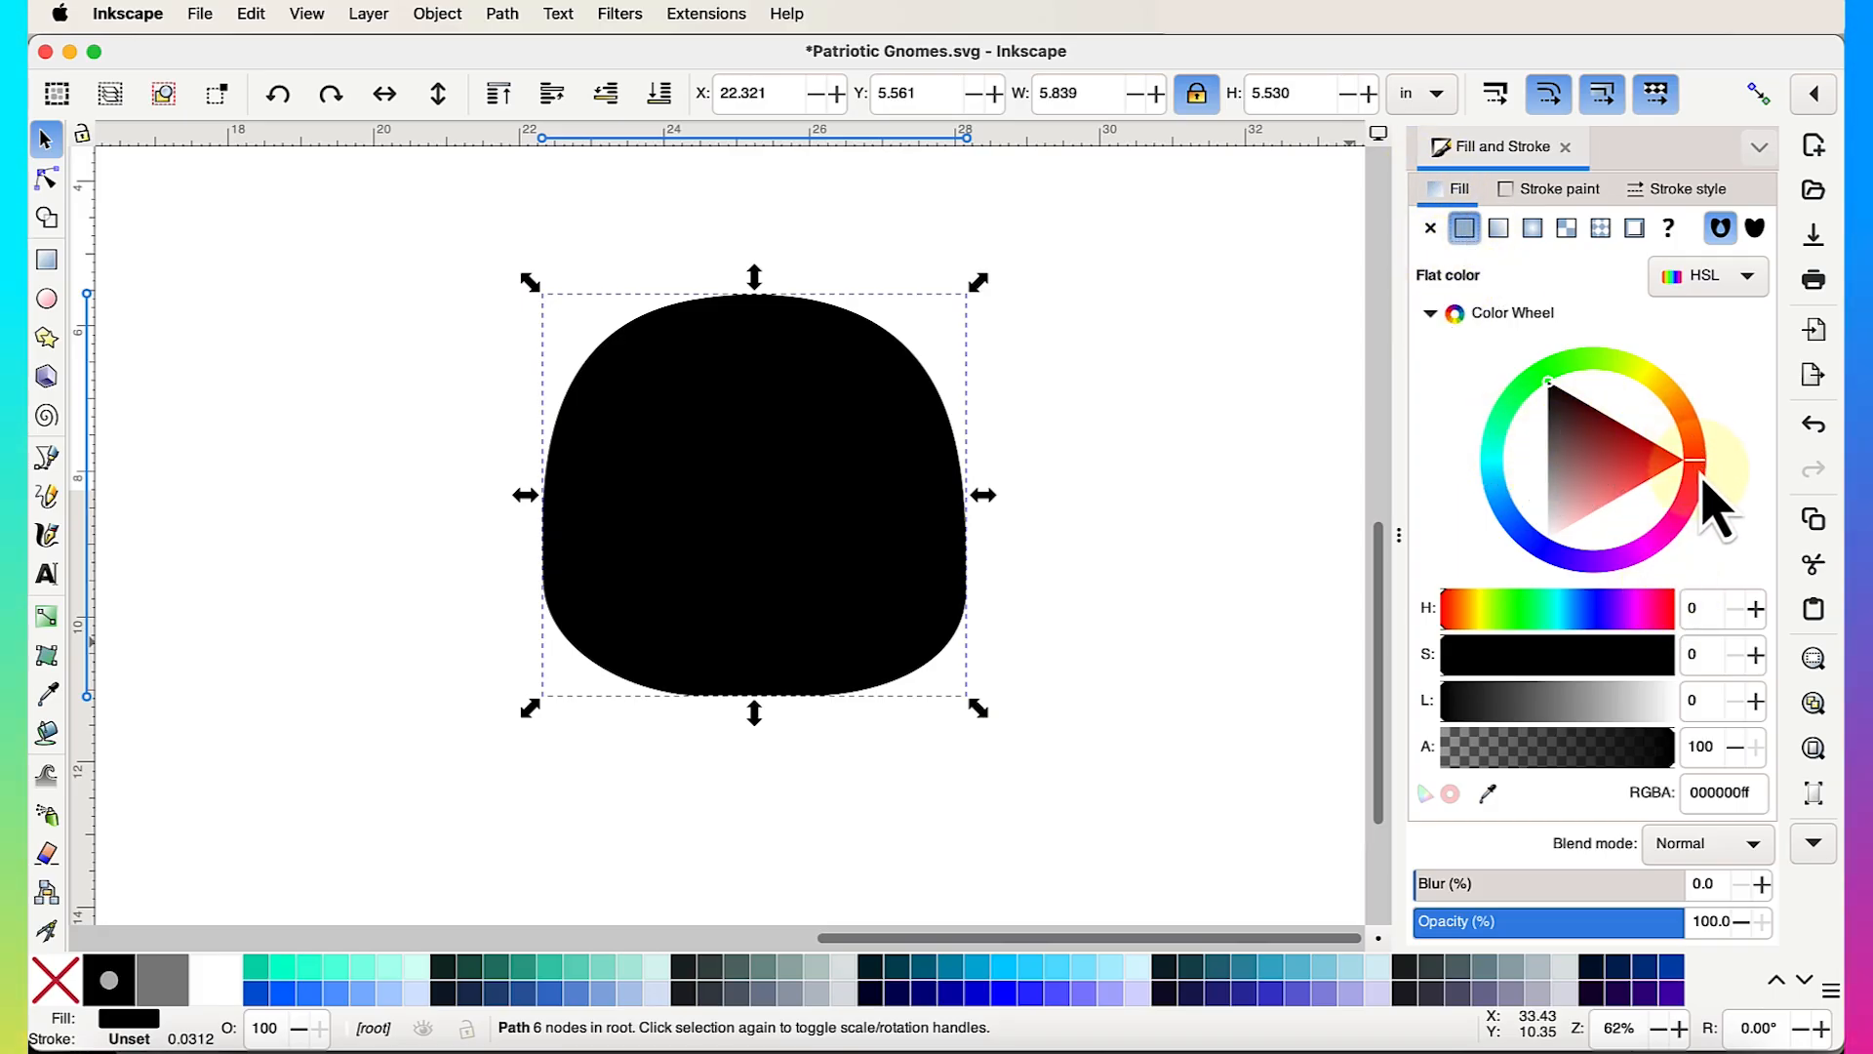
mouse_move(1706, 501)
left_mouse_down()
mouse_move(1525, 559)
mouse_move(1509, 531)
left_mouse_up()
left_click_drag(1592, 478, 1592, 498)
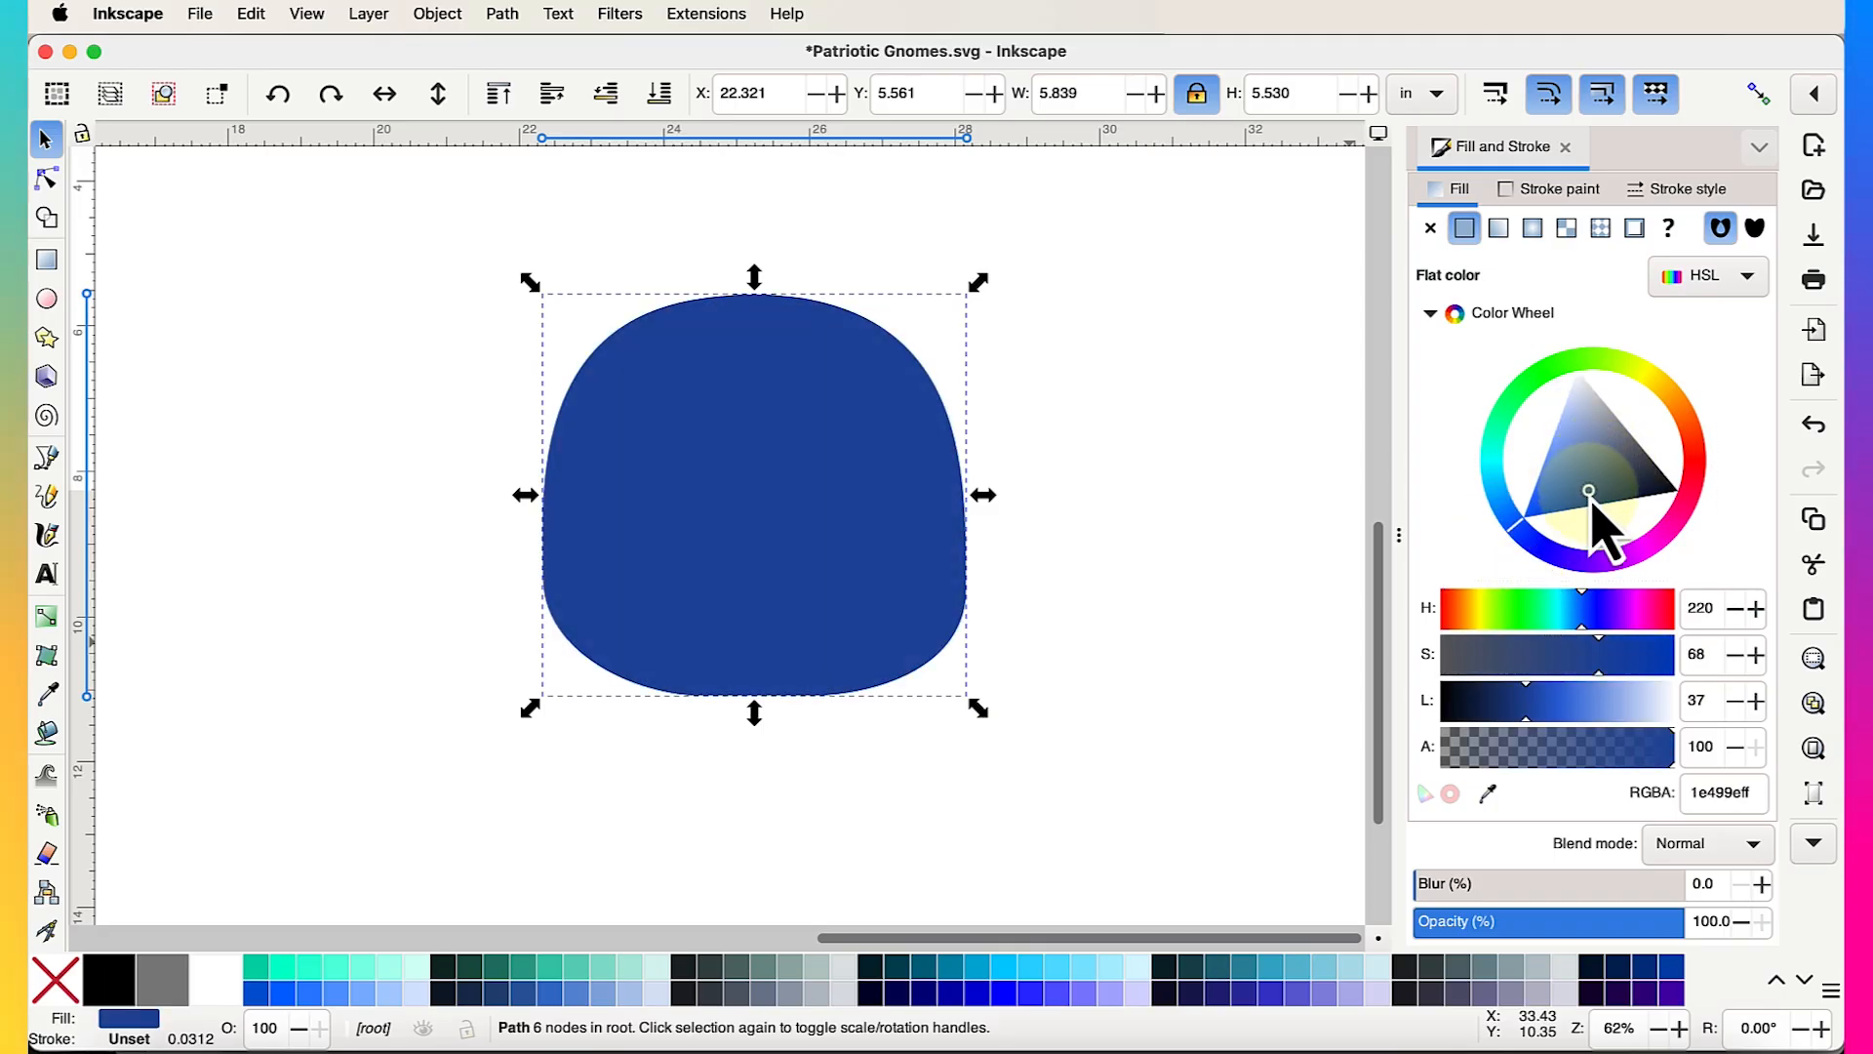
left_click(1127, 584)
Duplicate the blue body and move the copy down and to the right, to about 25.8, 8.77 in
scroll(1128, 584, "down", 3)
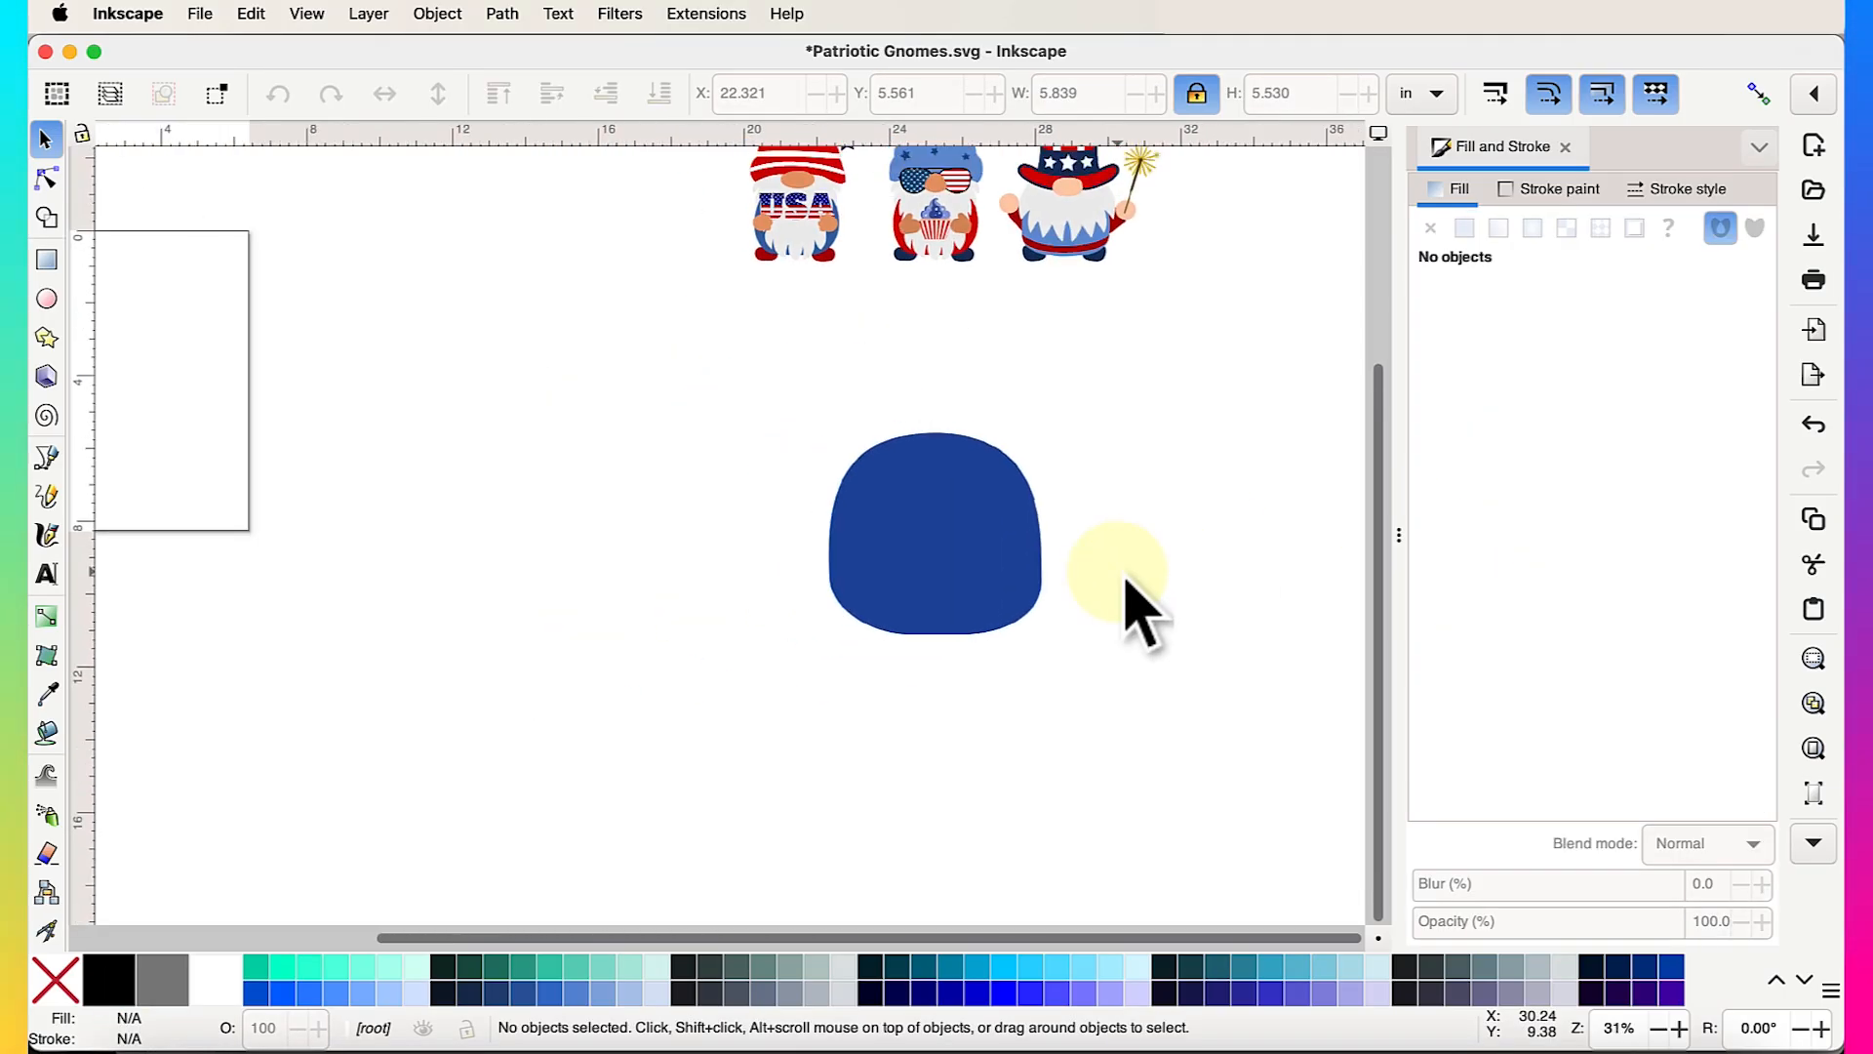
scroll(1128, 583, "up", 1)
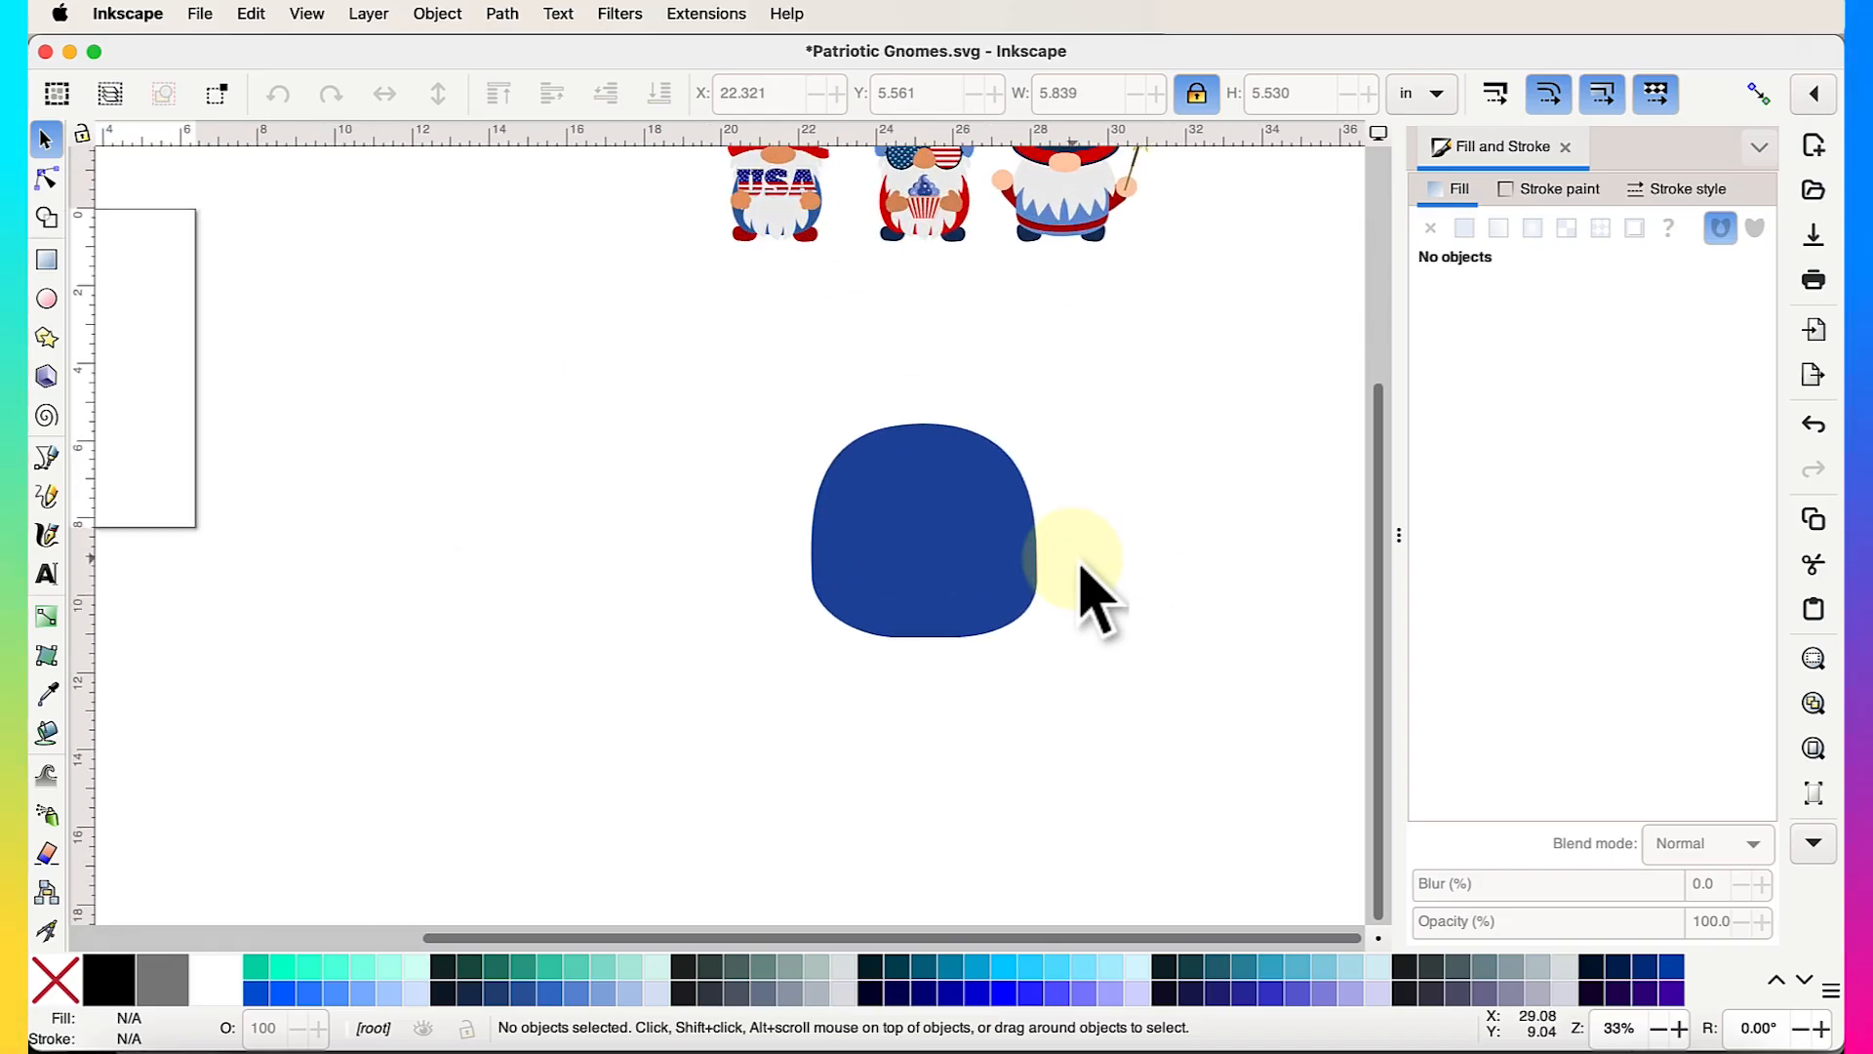
scroll(1082, 567, "up", 1)
scroll(1080, 568, "up", 1)
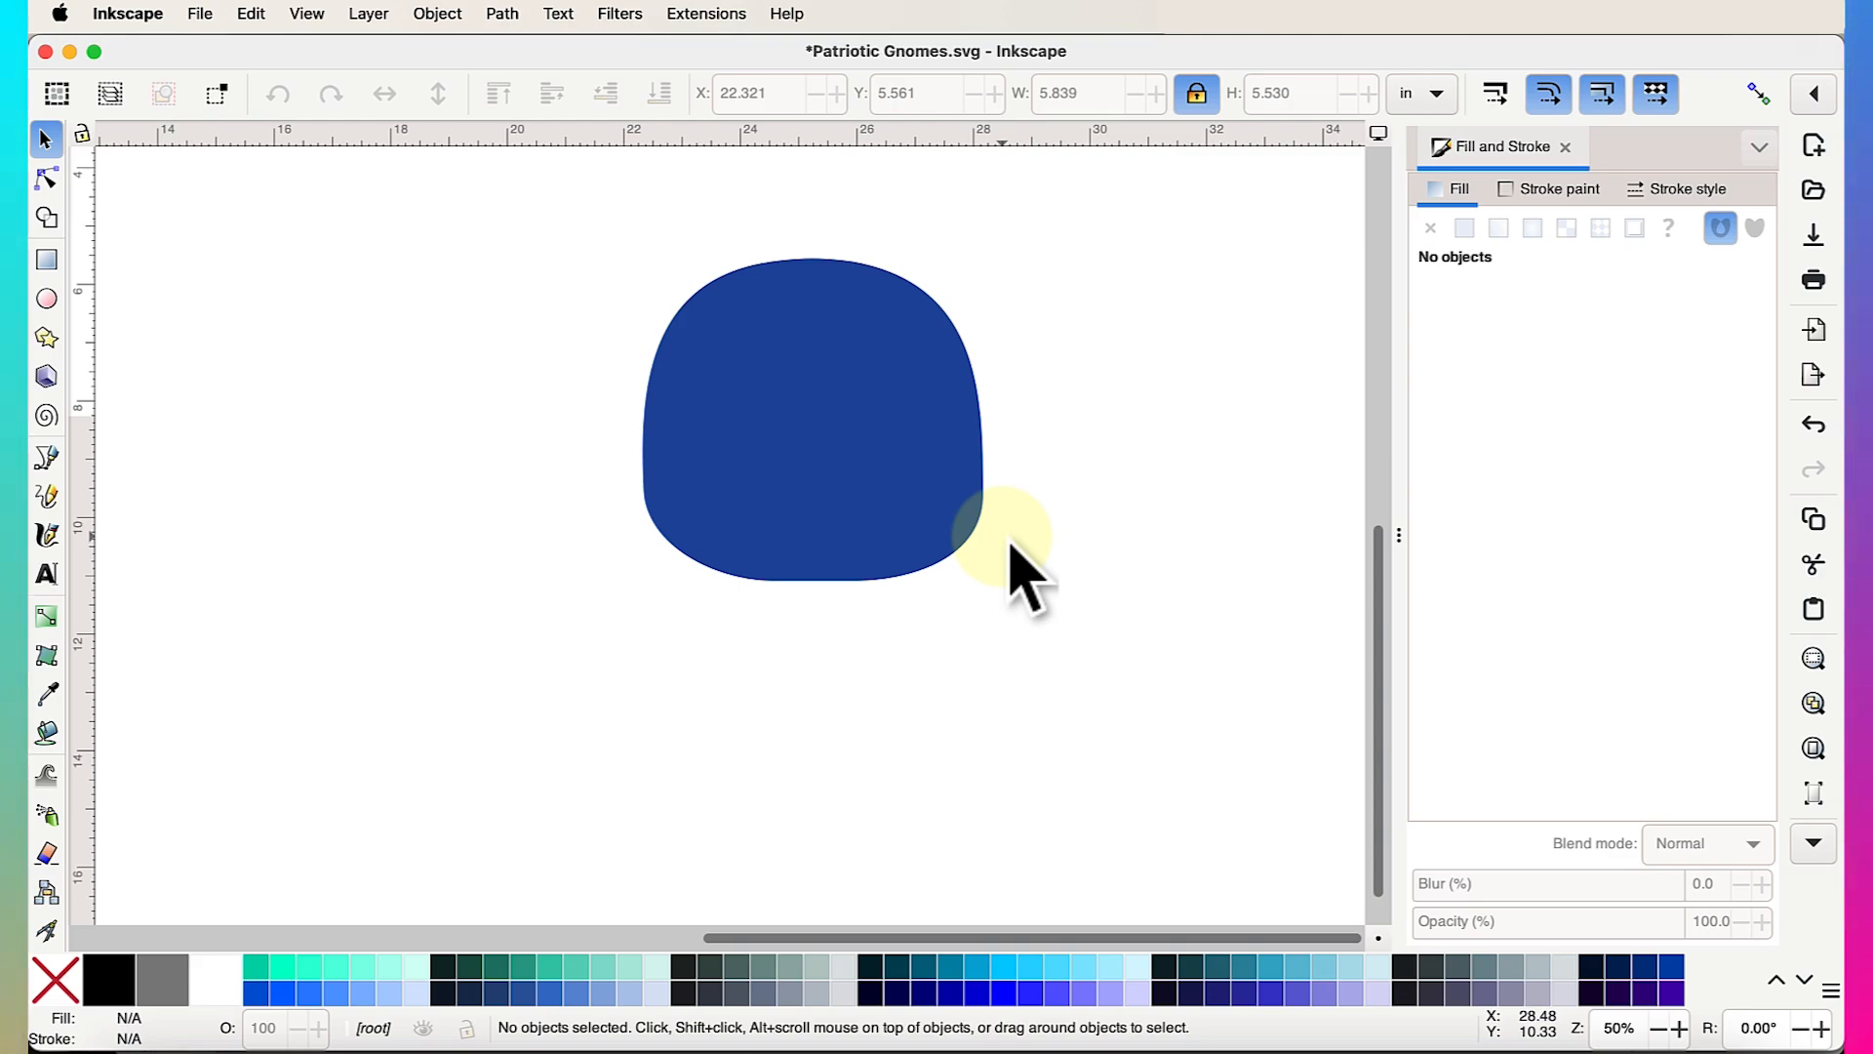
left_click(888, 471)
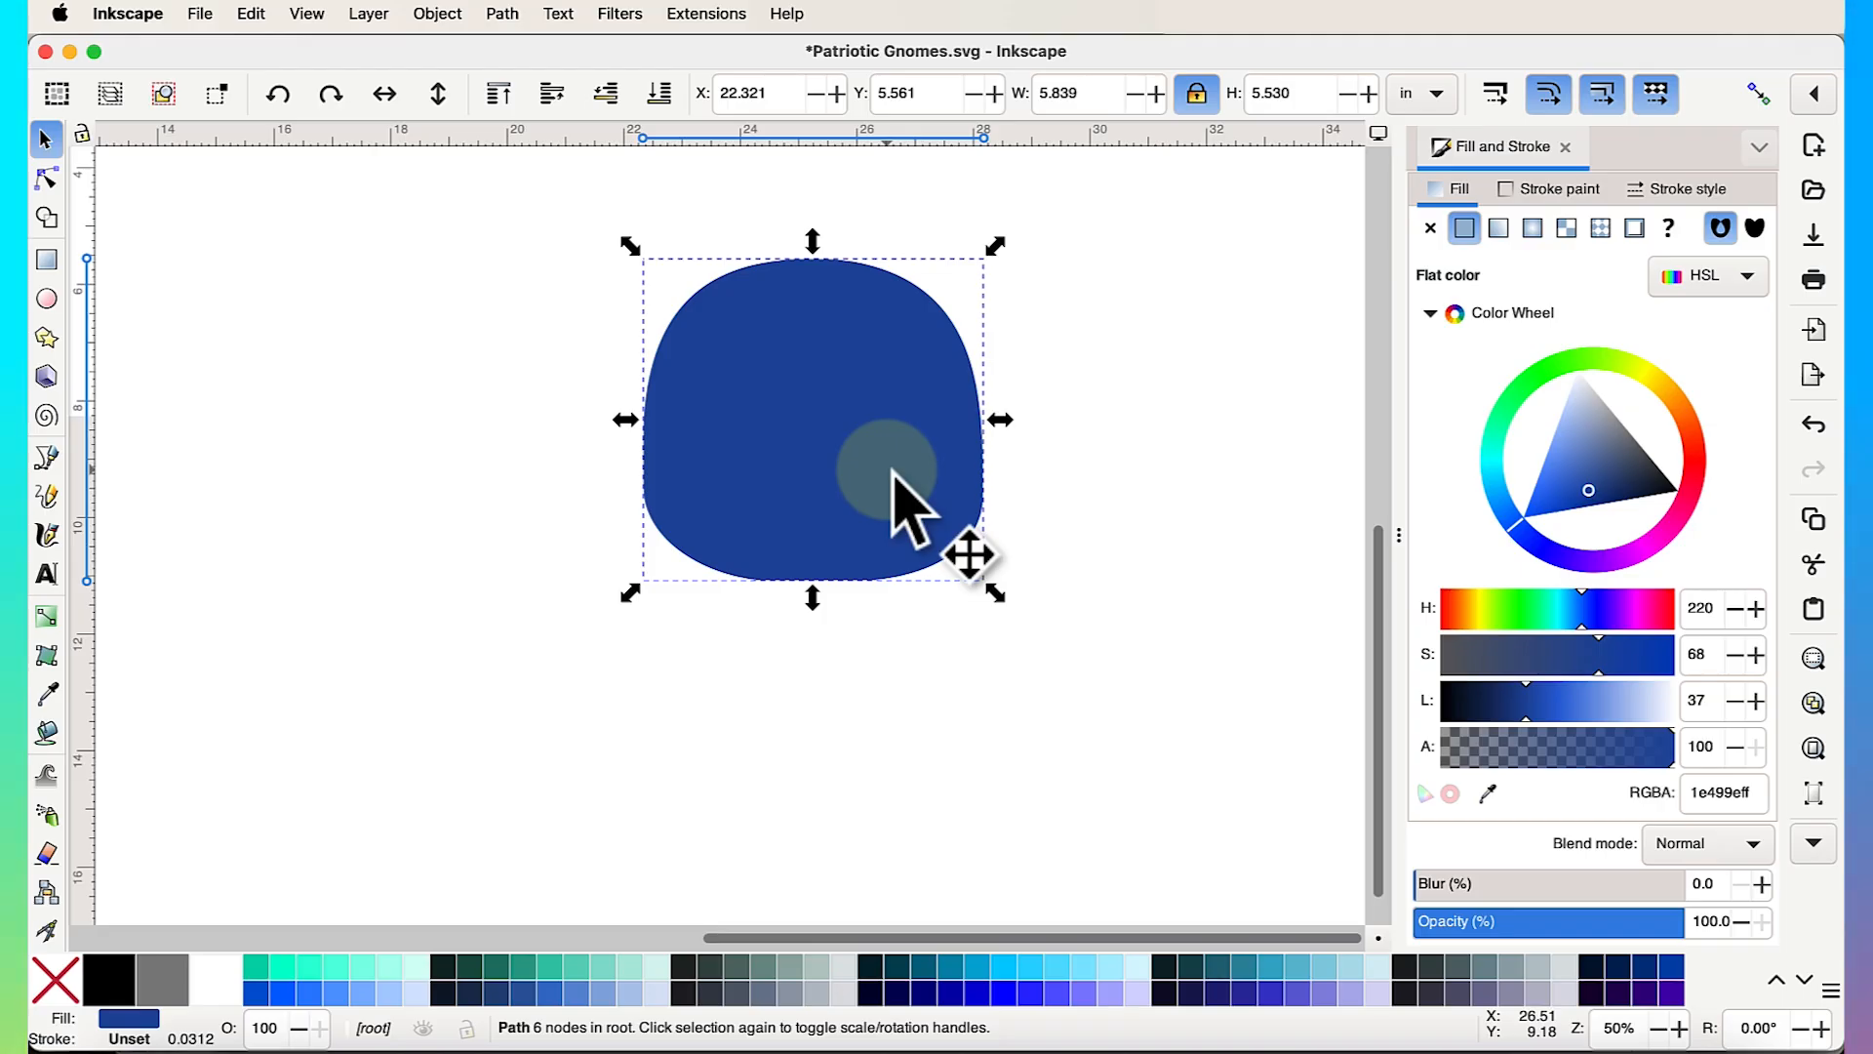
right_click(831, 464)
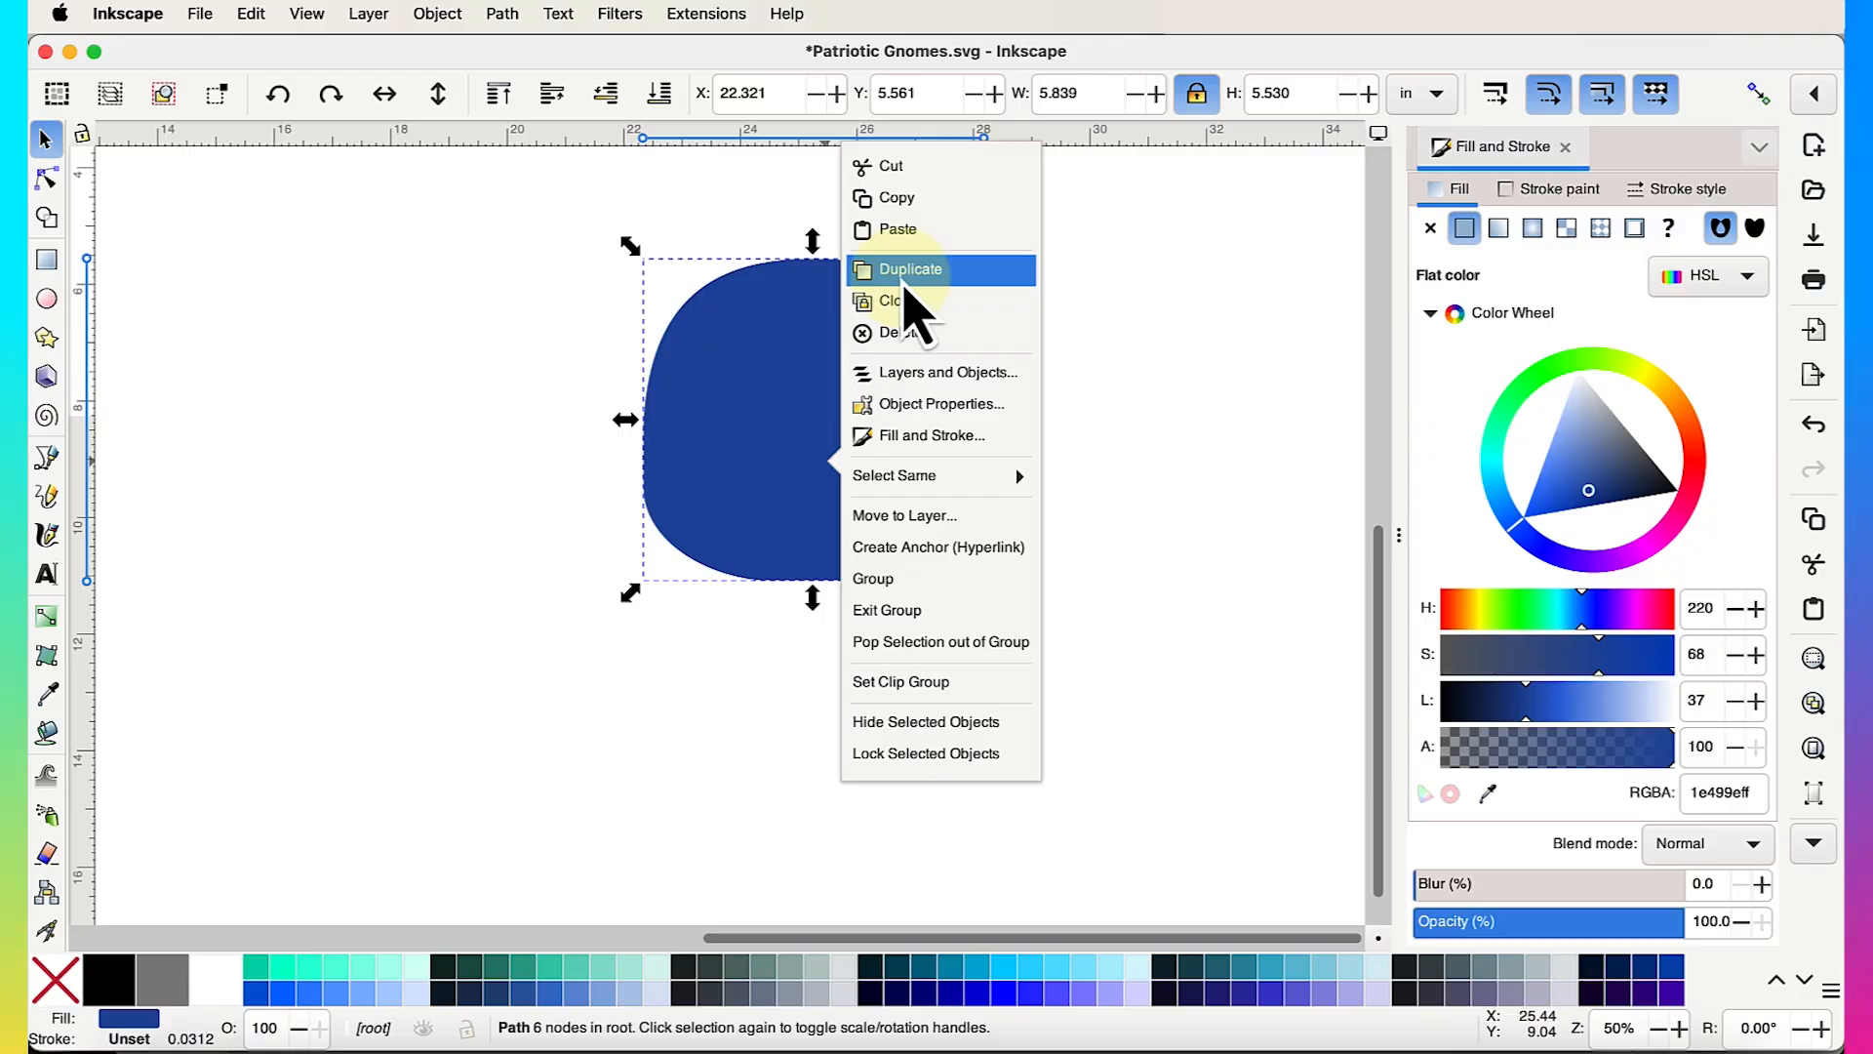
left_click(1221, 374)
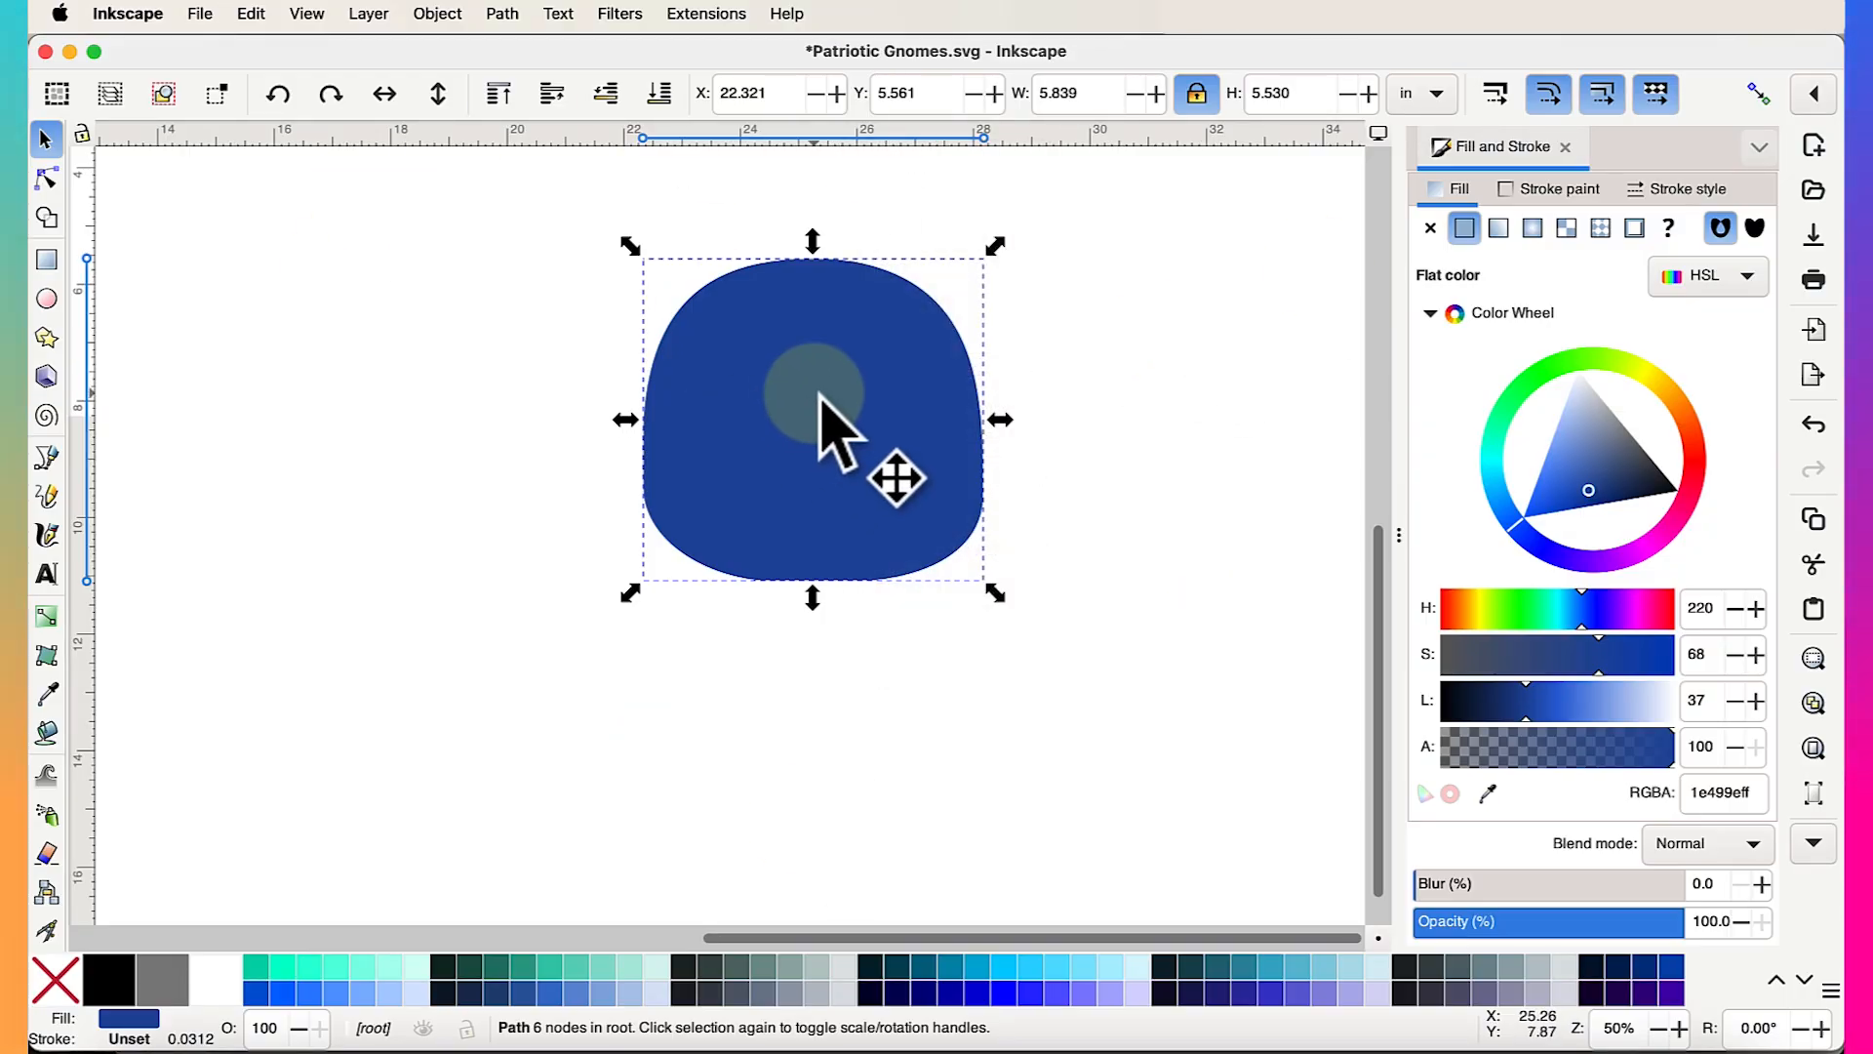
left_click_drag(820, 393, 1026, 554)
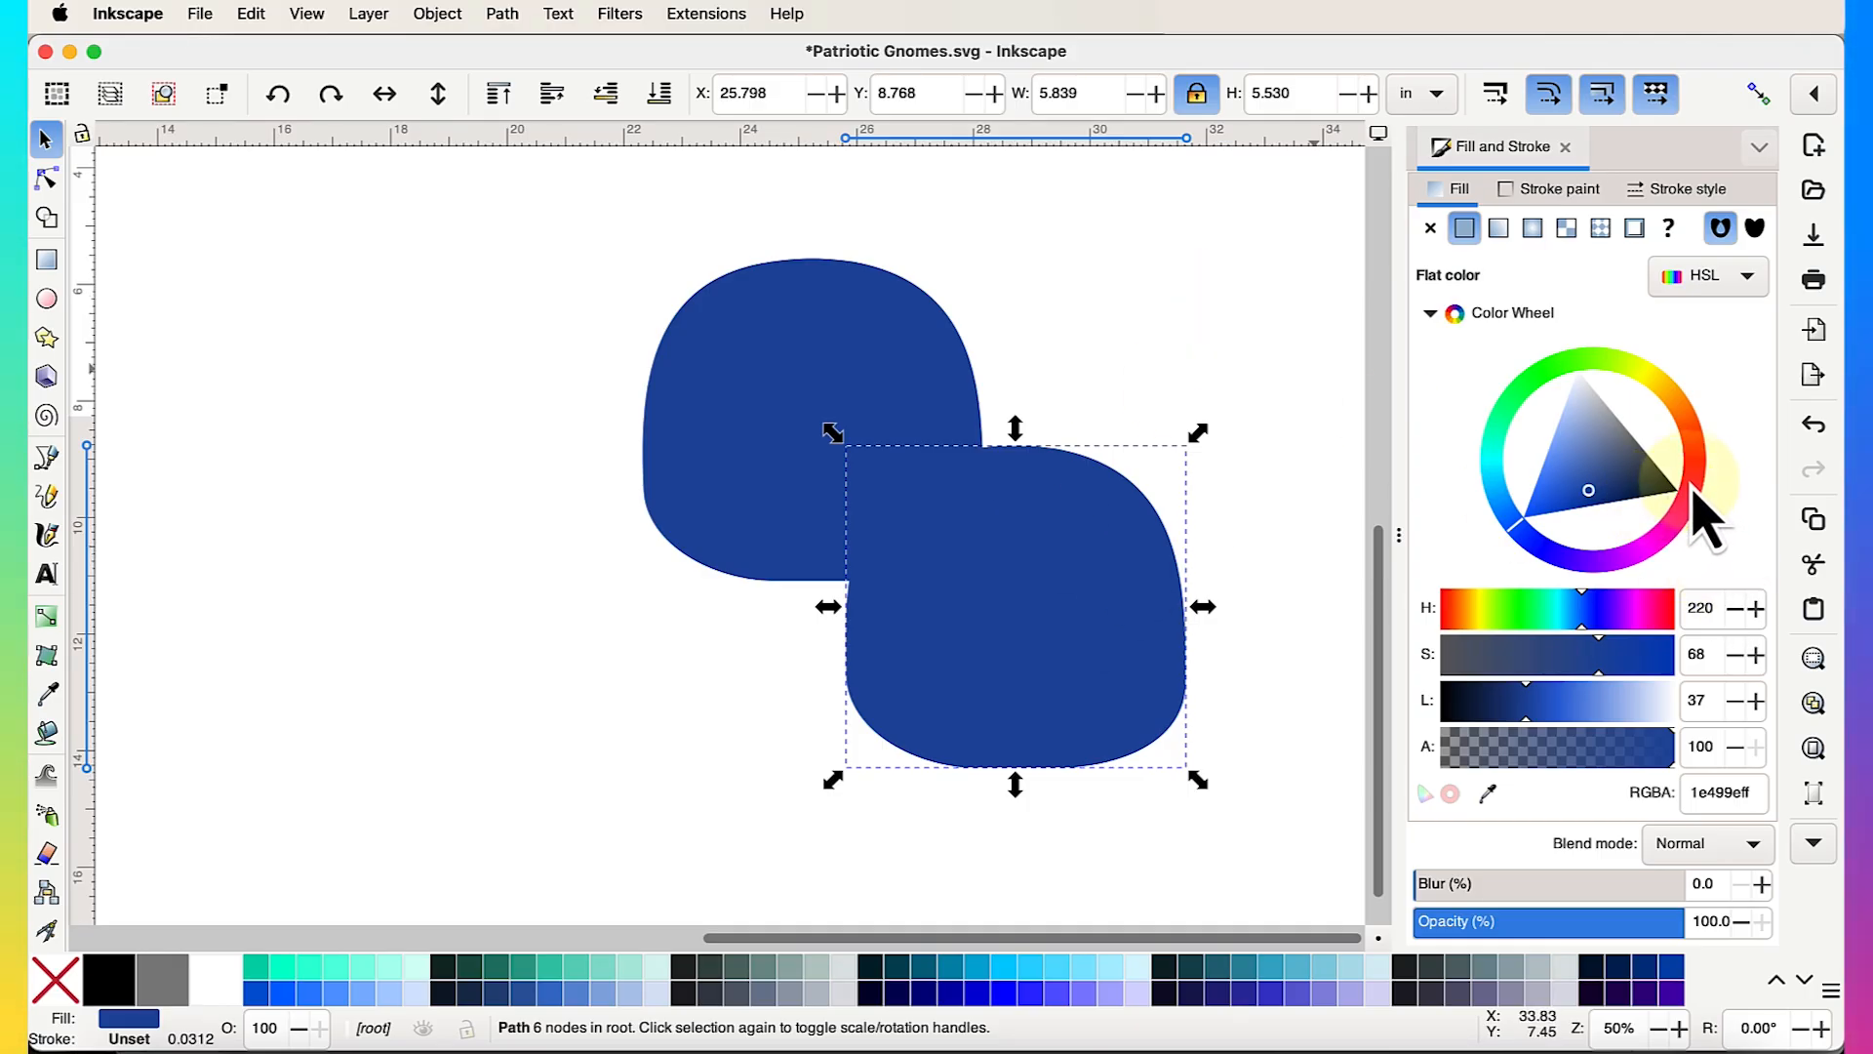
Recolor the body copy red, c11d11ff, and scale it down to about 1.55 by 1.47 in
mouse_move(1693, 492)
left_mouse_down()
mouse_move(1633, 470)
mouse_move(1660, 489)
left_mouse_up()
left_click_drag(1197, 432, 1012, 624)
left_click(893, 715)
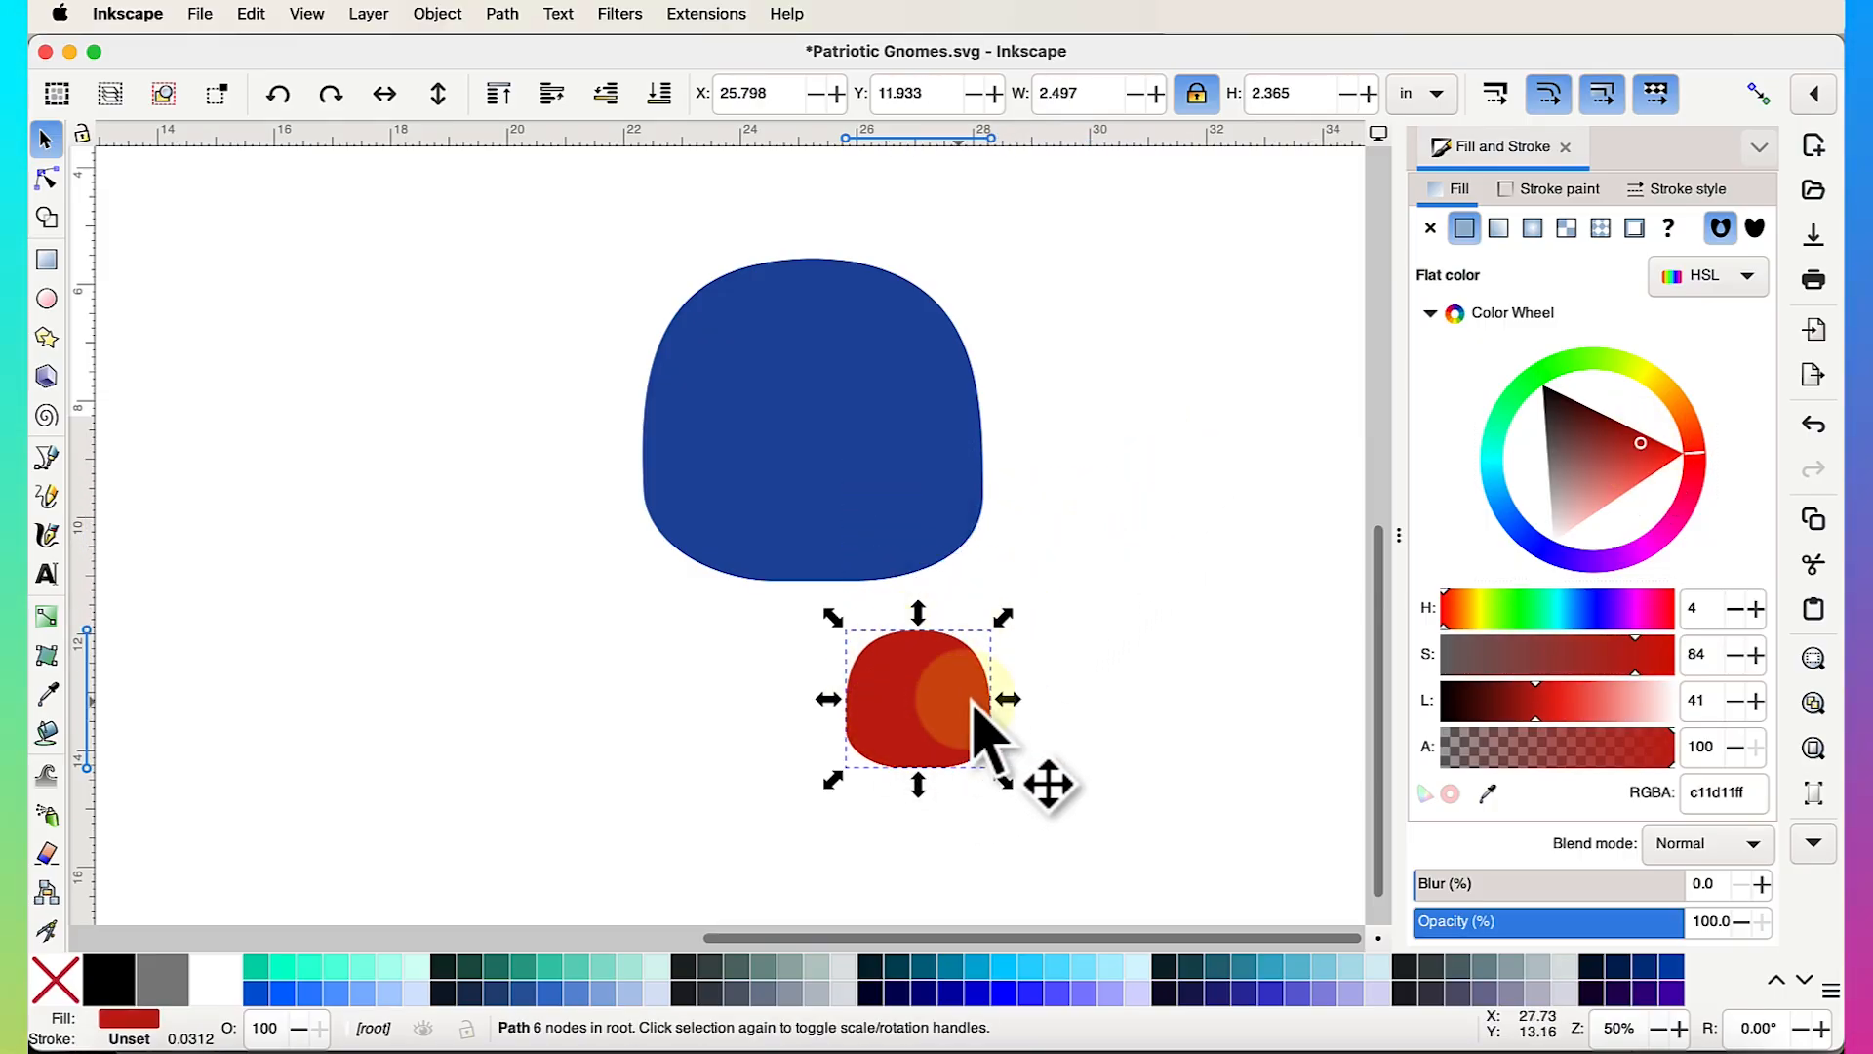
left_click_drag(1011, 611, 970, 655)
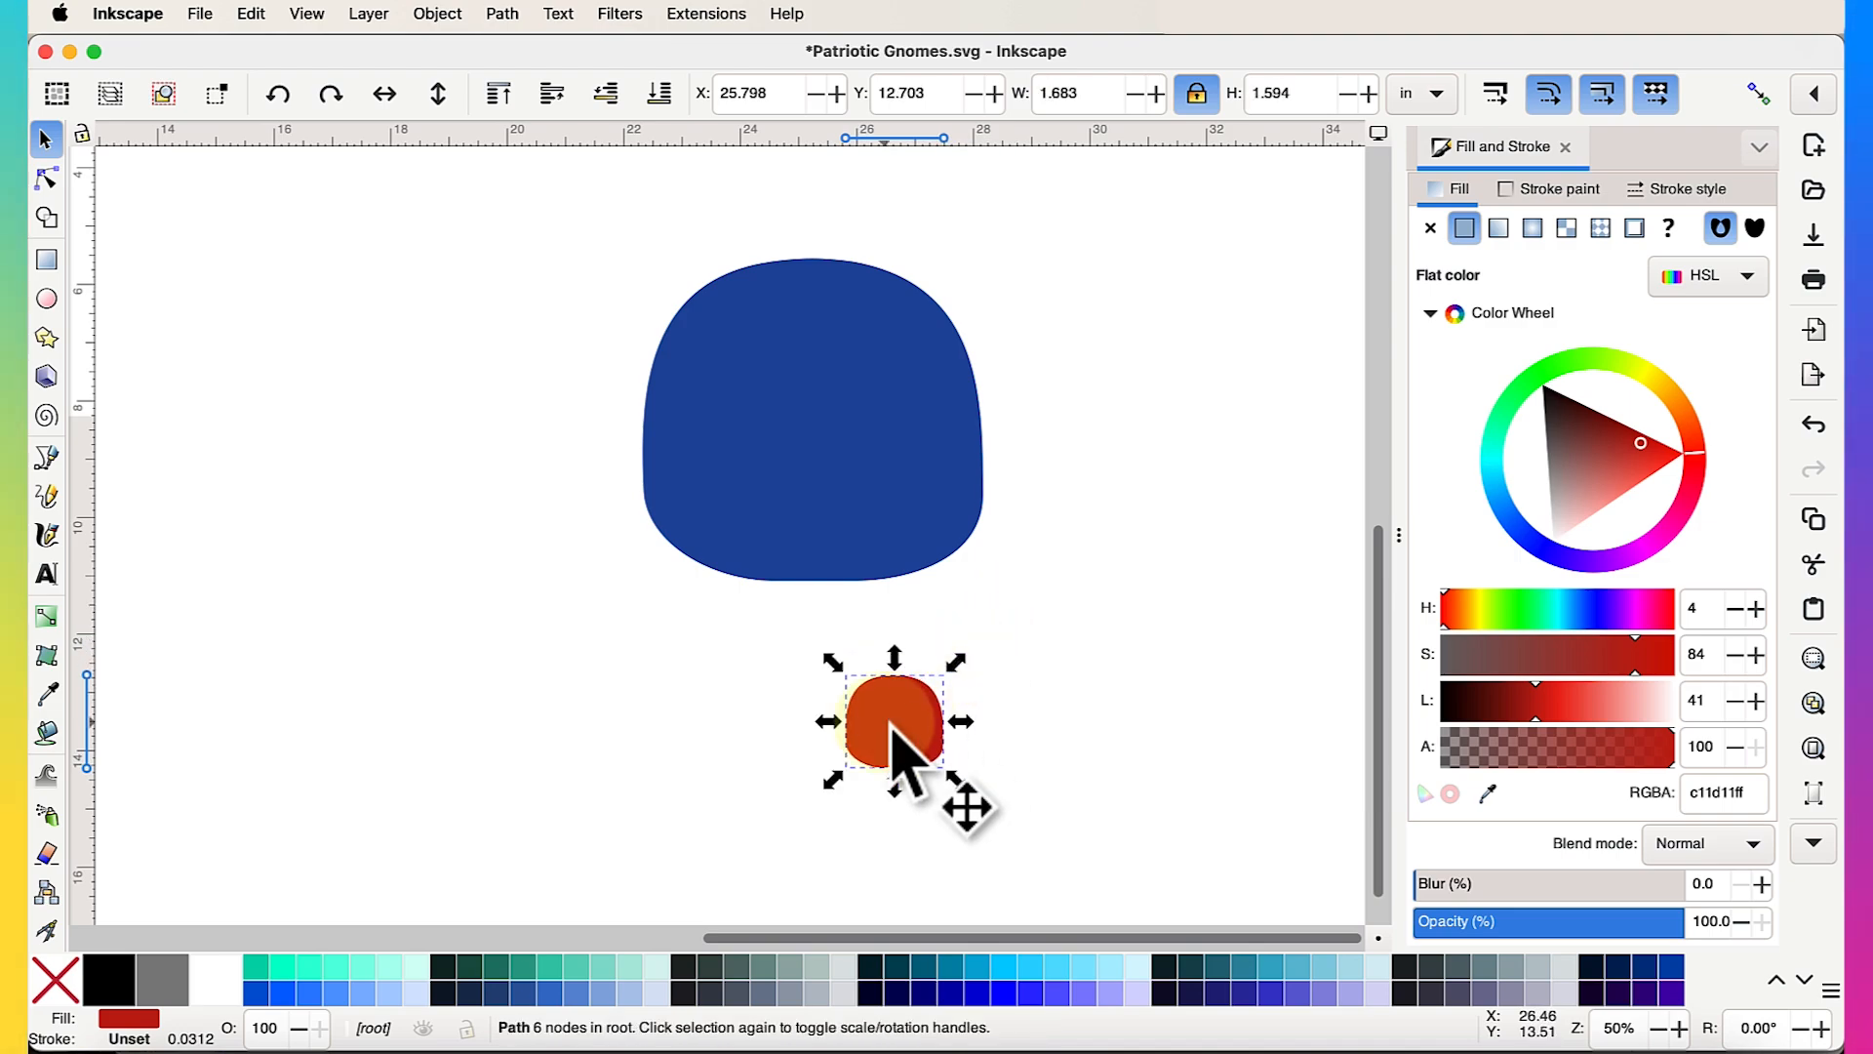
left_click_drag(881, 717, 840, 717)
left_click_drag(915, 664, 625, 681)
Place the small red shape just beneath the body's lower left curve, at about 22.66, 11.16 in
scroll(352, 758, "left", 2)
scroll(479, 762, "up", 3)
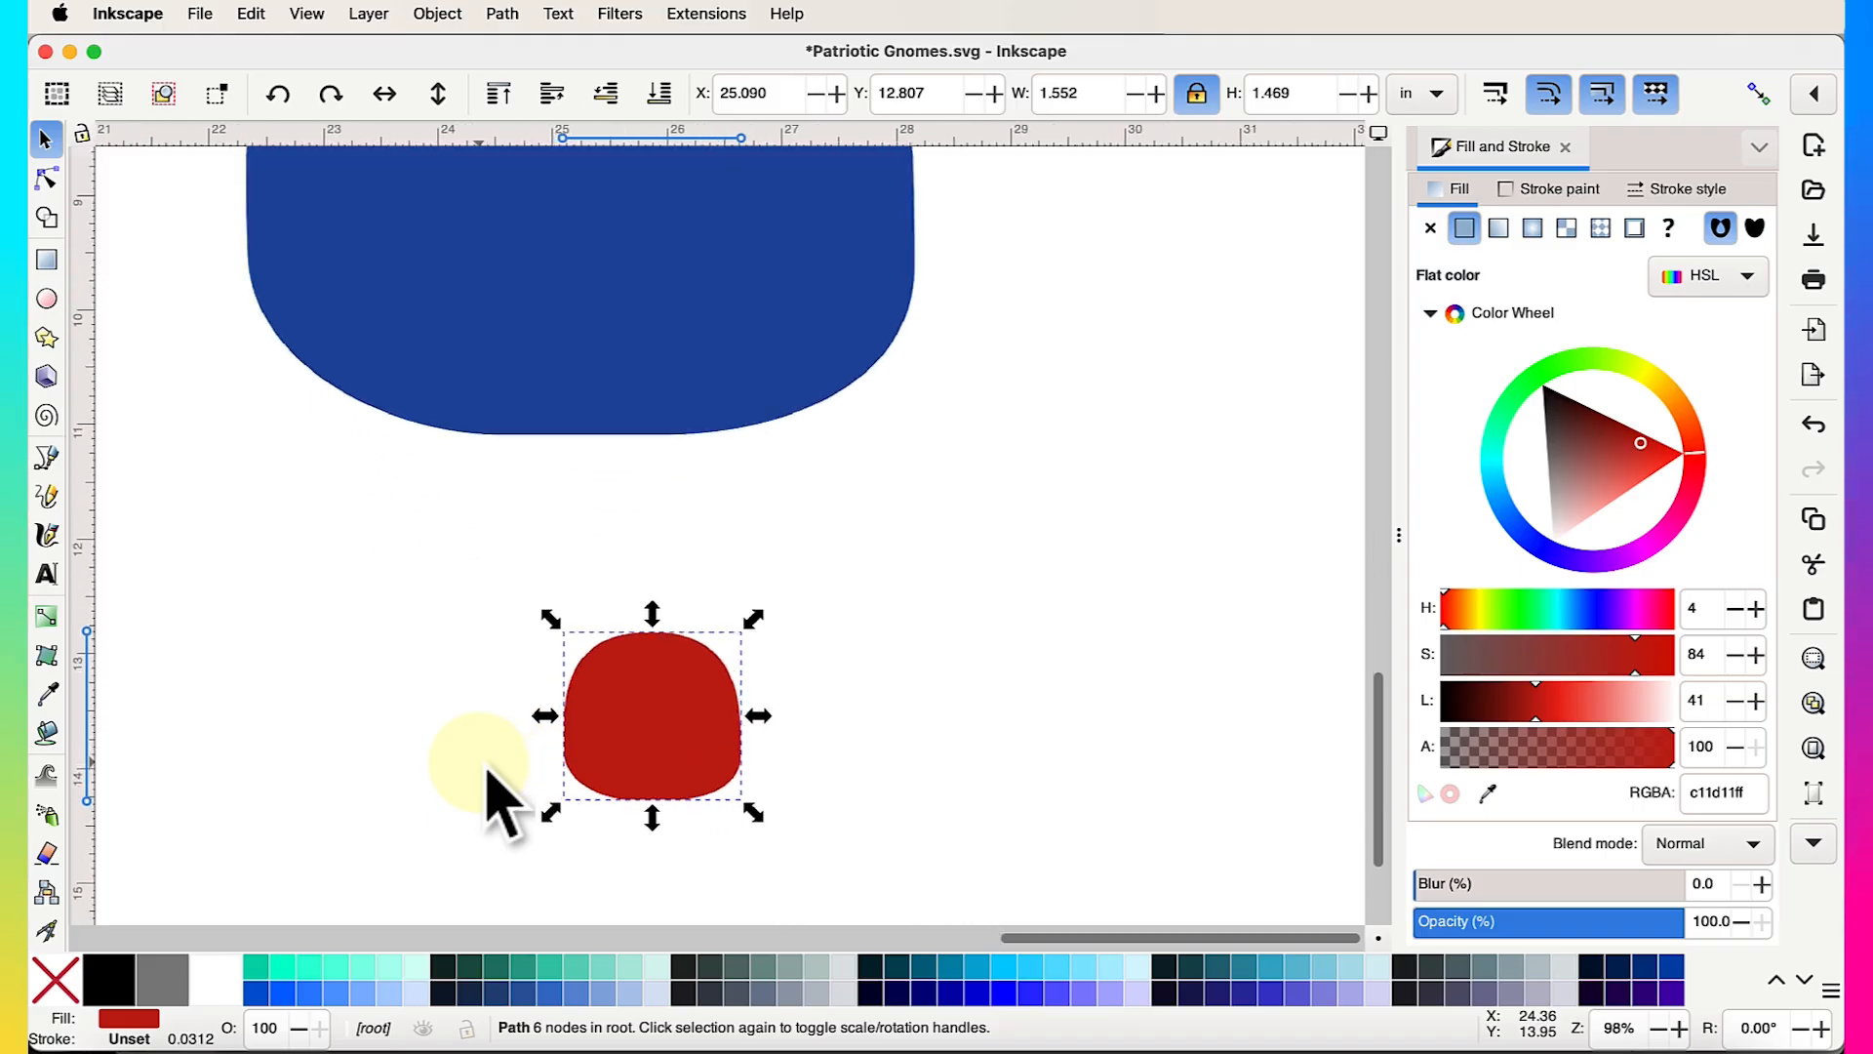
left_click_drag(681, 763, 492, 597)
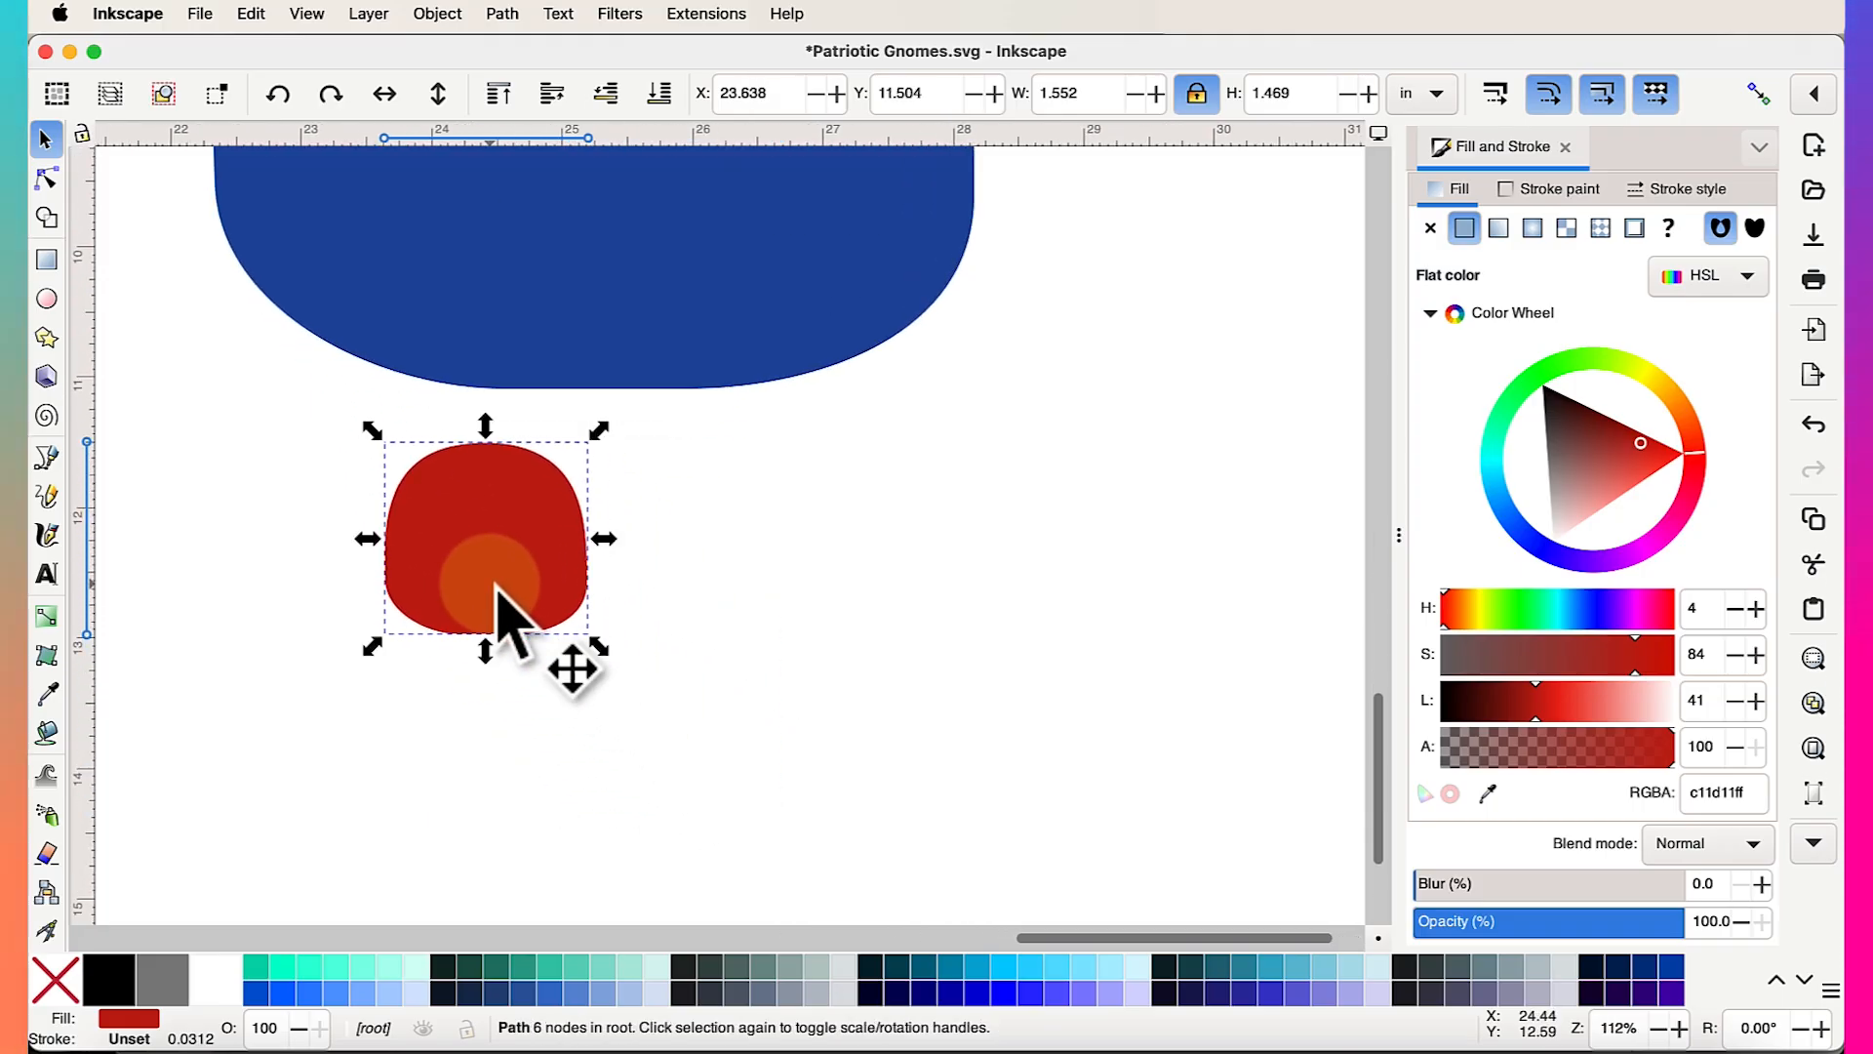
scroll(497, 605, "left", 5)
scroll(498, 605, "up", 4)
left_click_drag(752, 752, 648, 711)
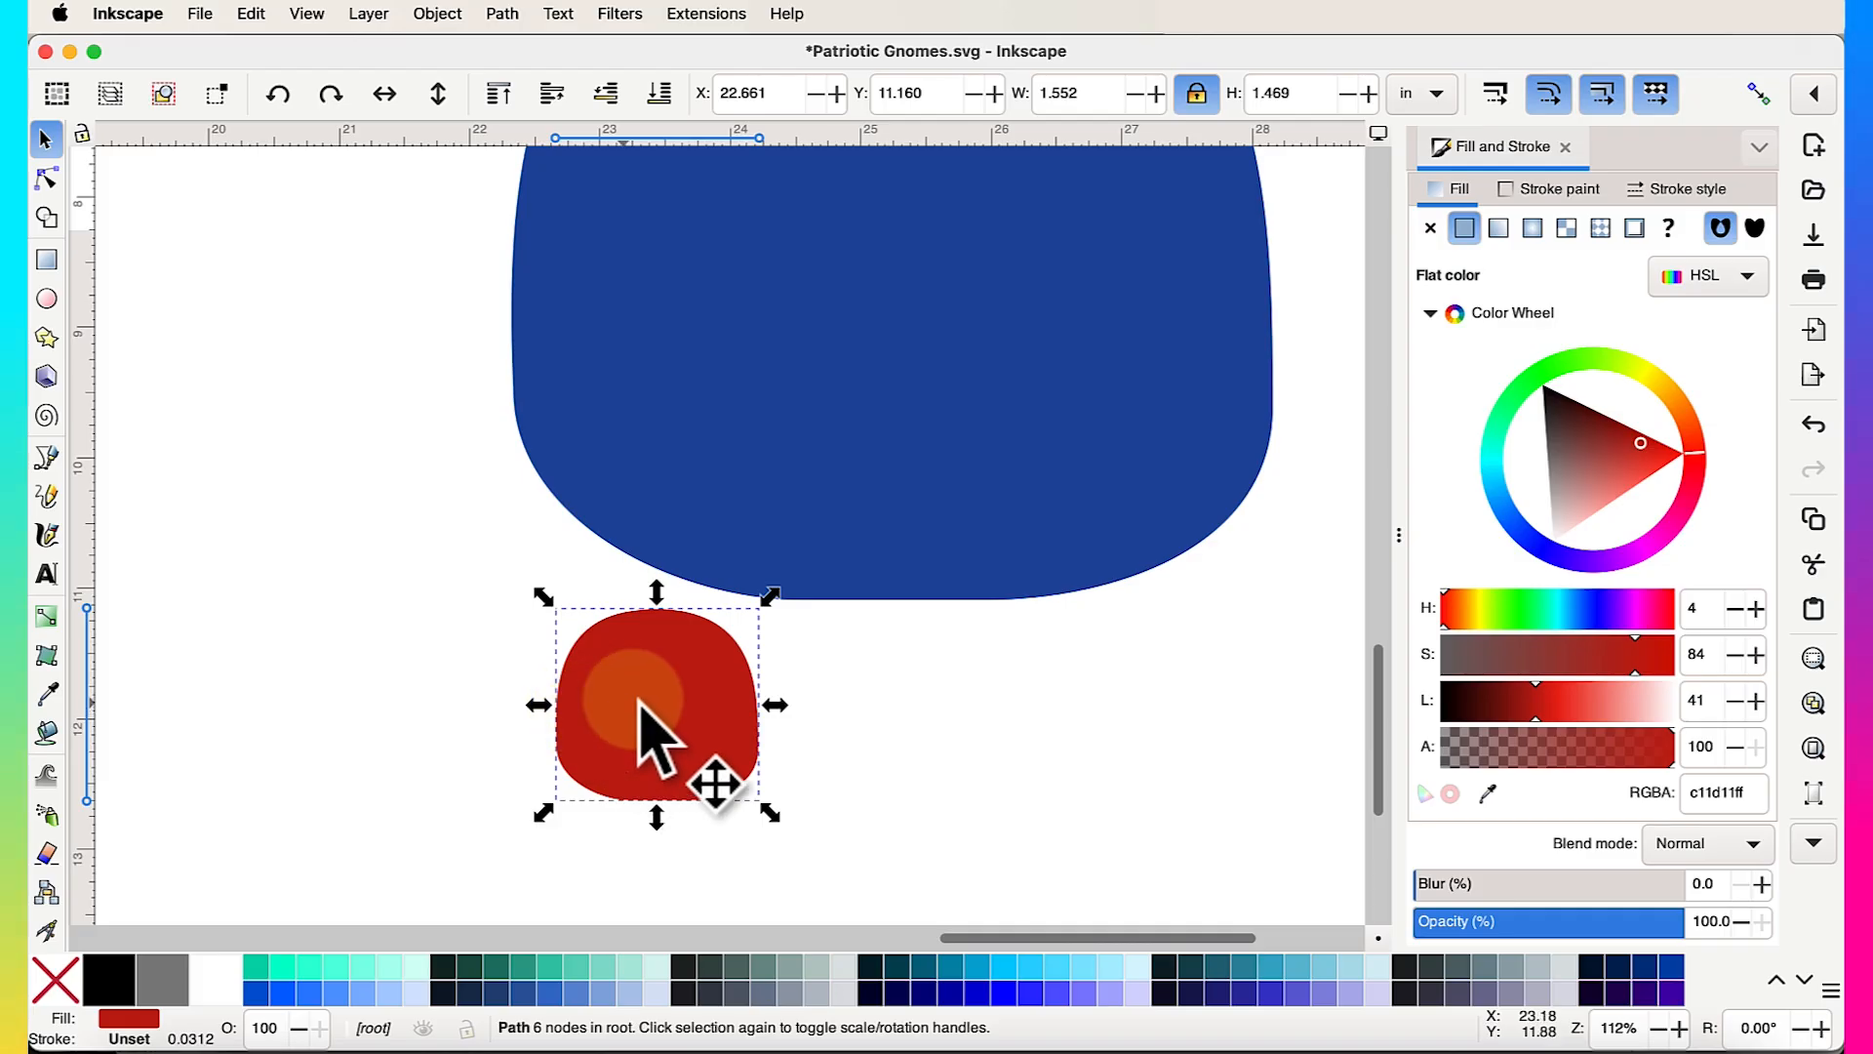
Flatten the red shape from its top edge to a height of about 0.99 in
scroll(606, 794, "up", 2)
scroll(593, 773, "down", 1)
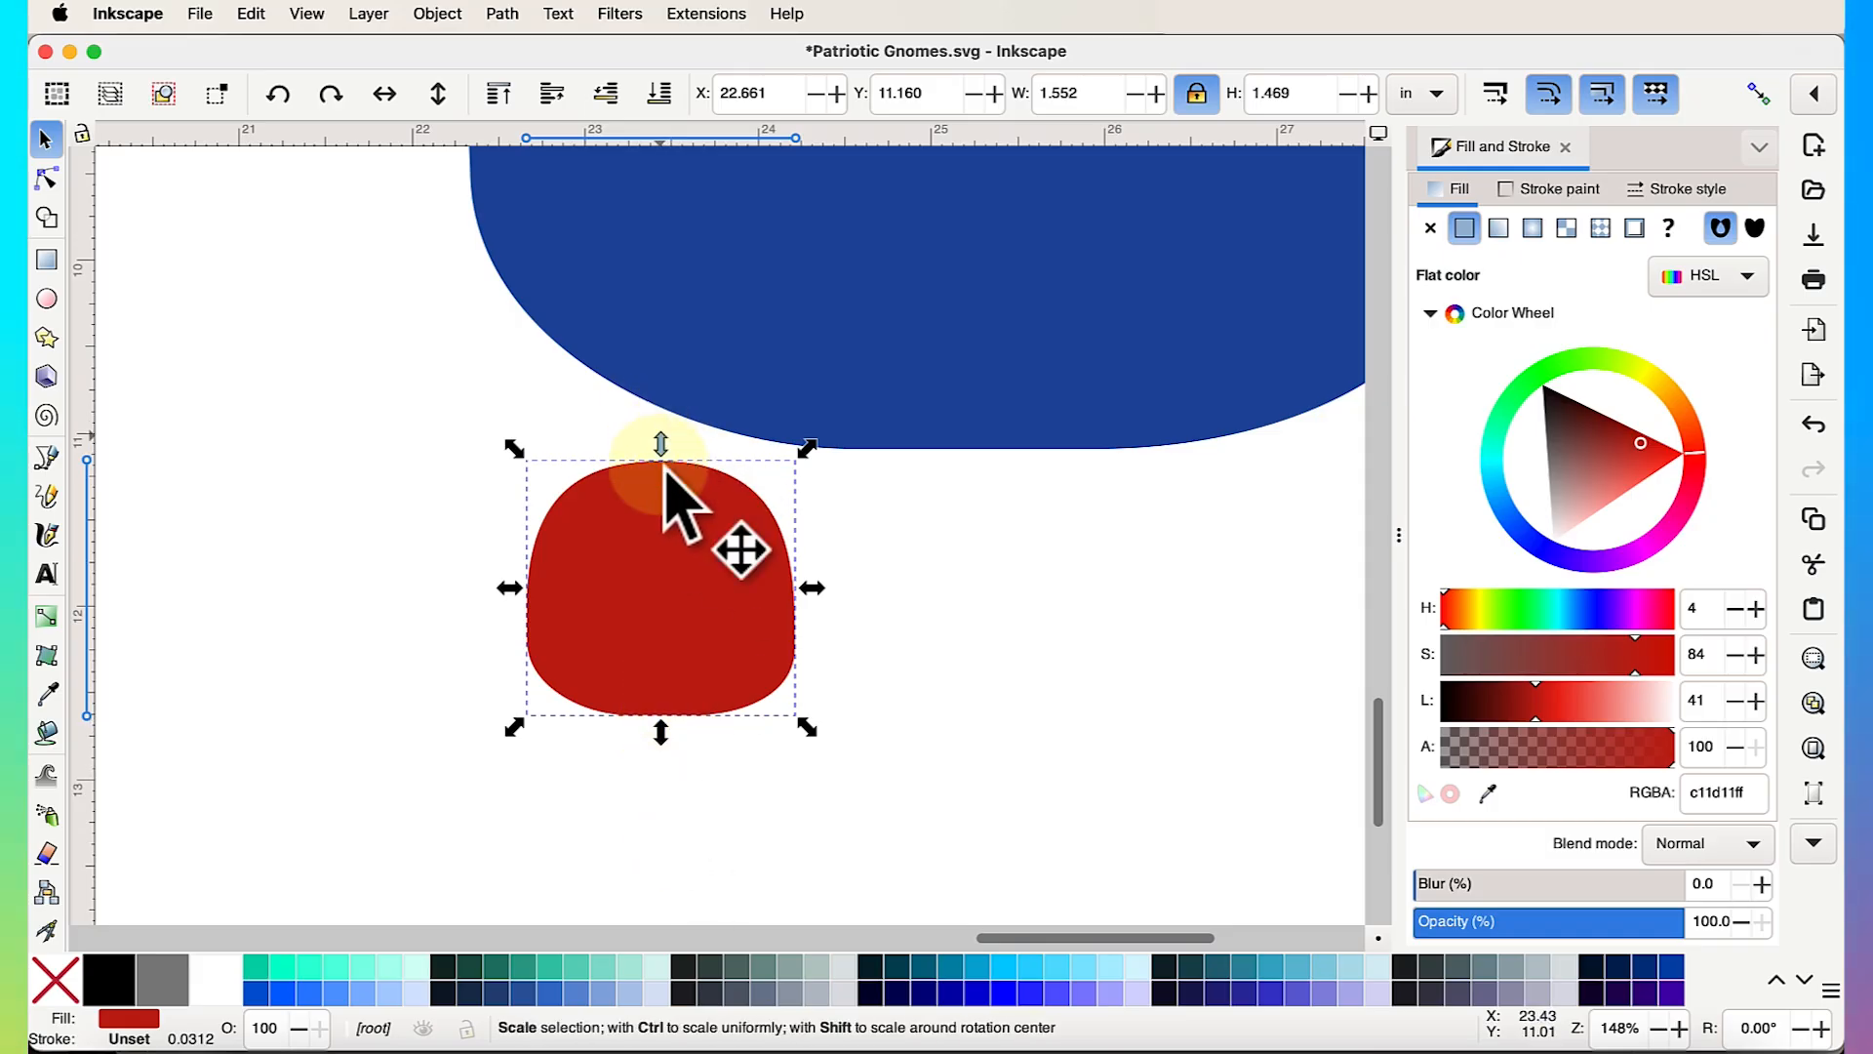
left_click_drag(660, 444, 661, 537)
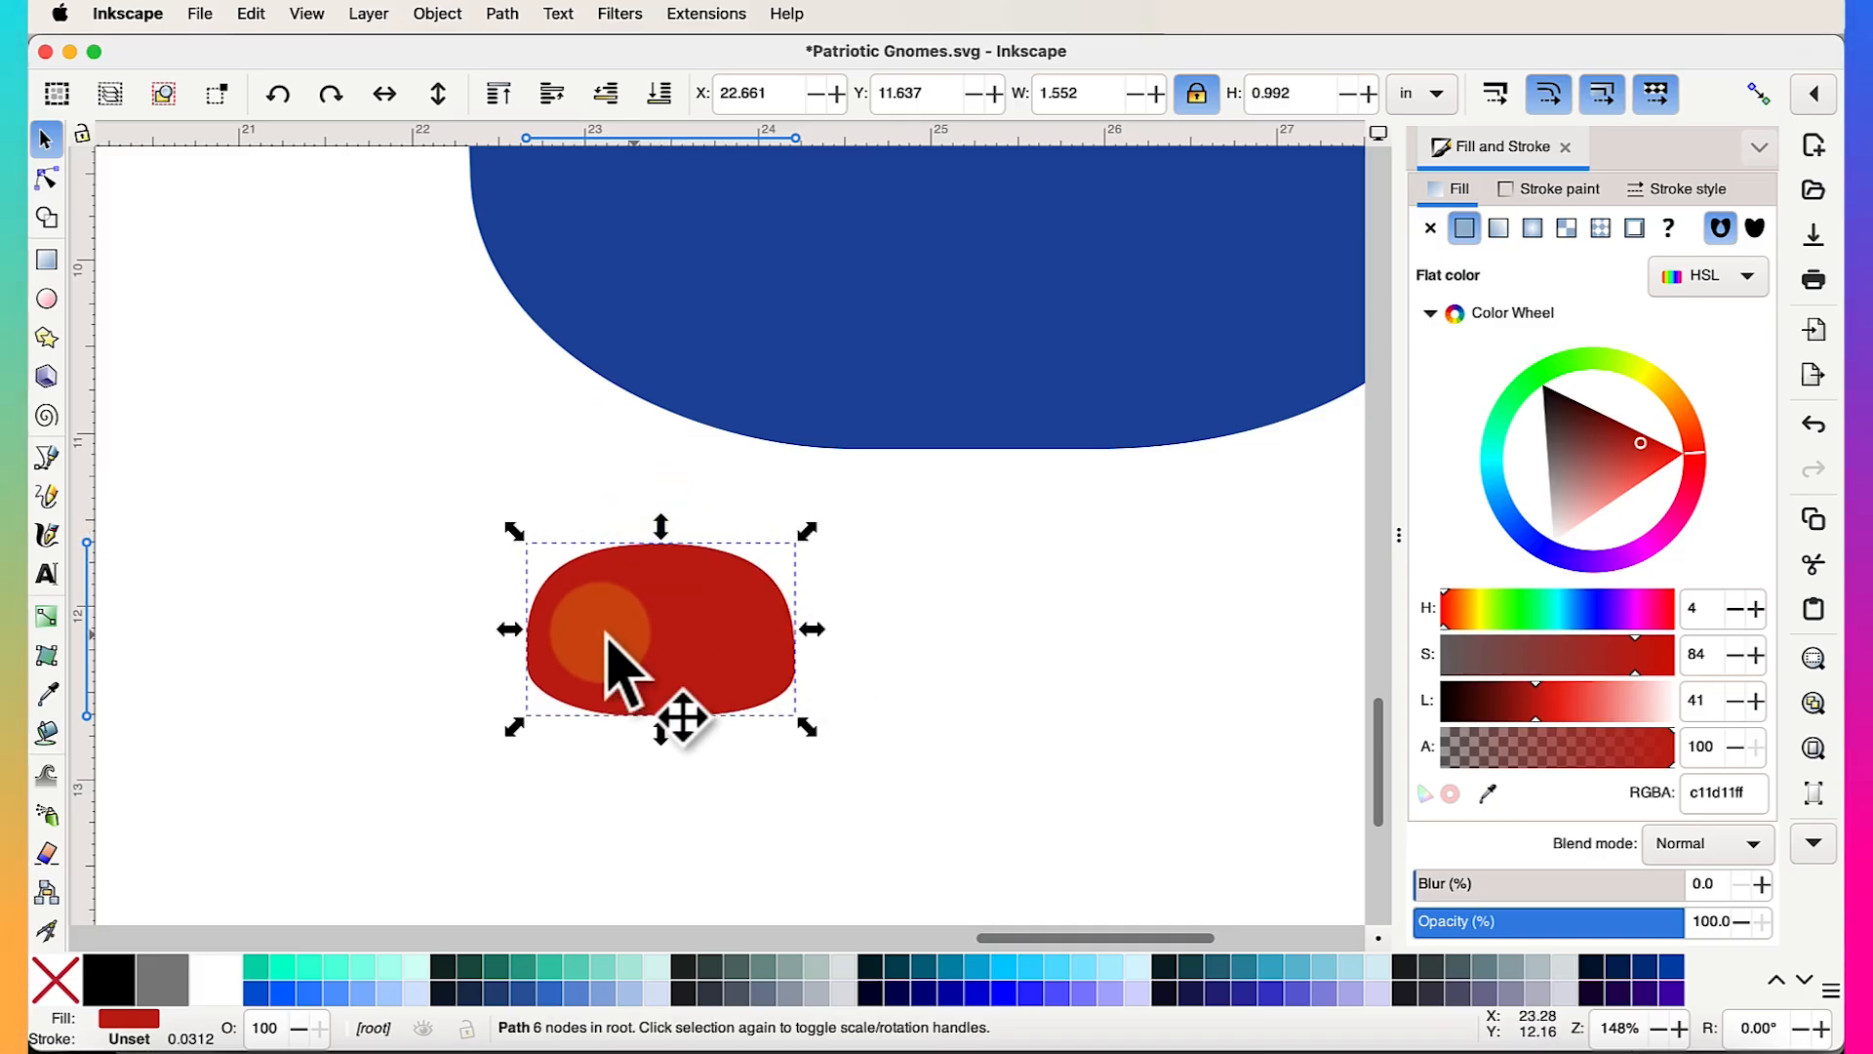
left_click(927, 692)
scroll(926, 692, "down", 3)
scroll(927, 693, "down", 2)
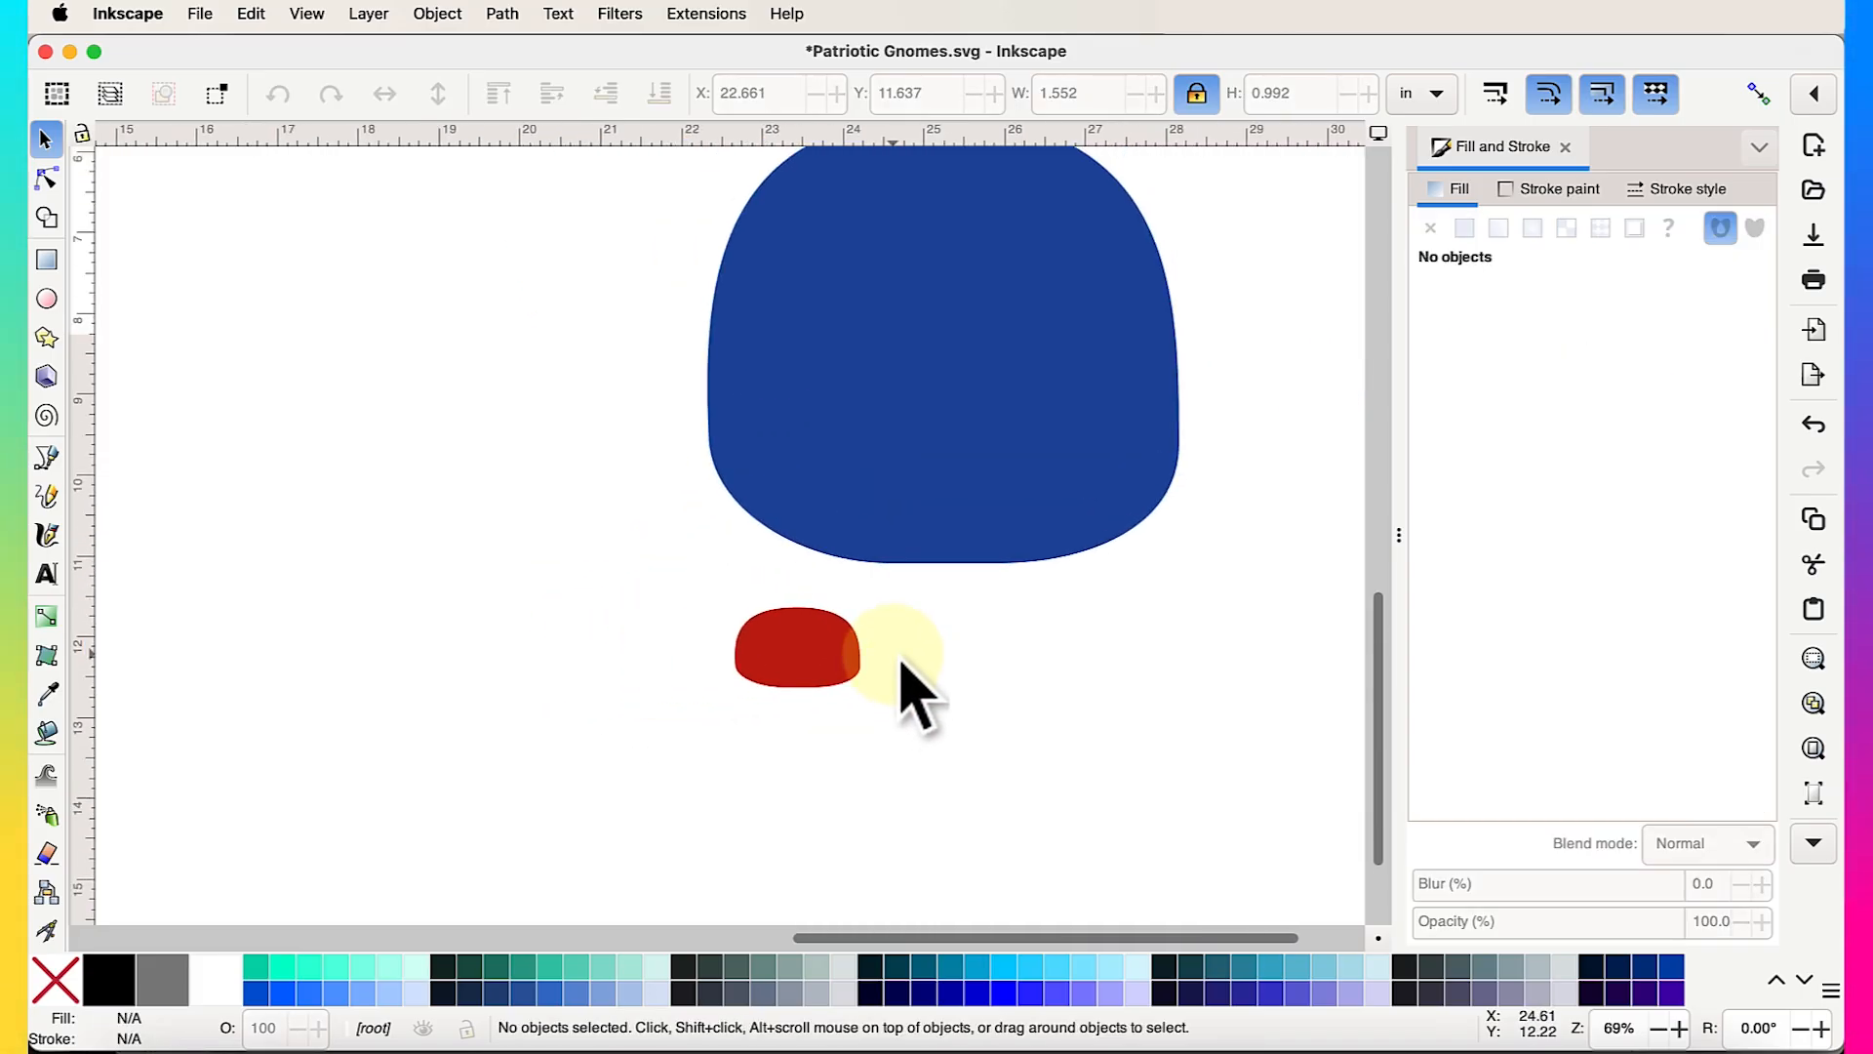
Move the red shape up against the body and stretch it into a foot about 2.57 by 1.2 in
scroll(900, 661, "up", 2)
left_click_drag(767, 640, 841, 652)
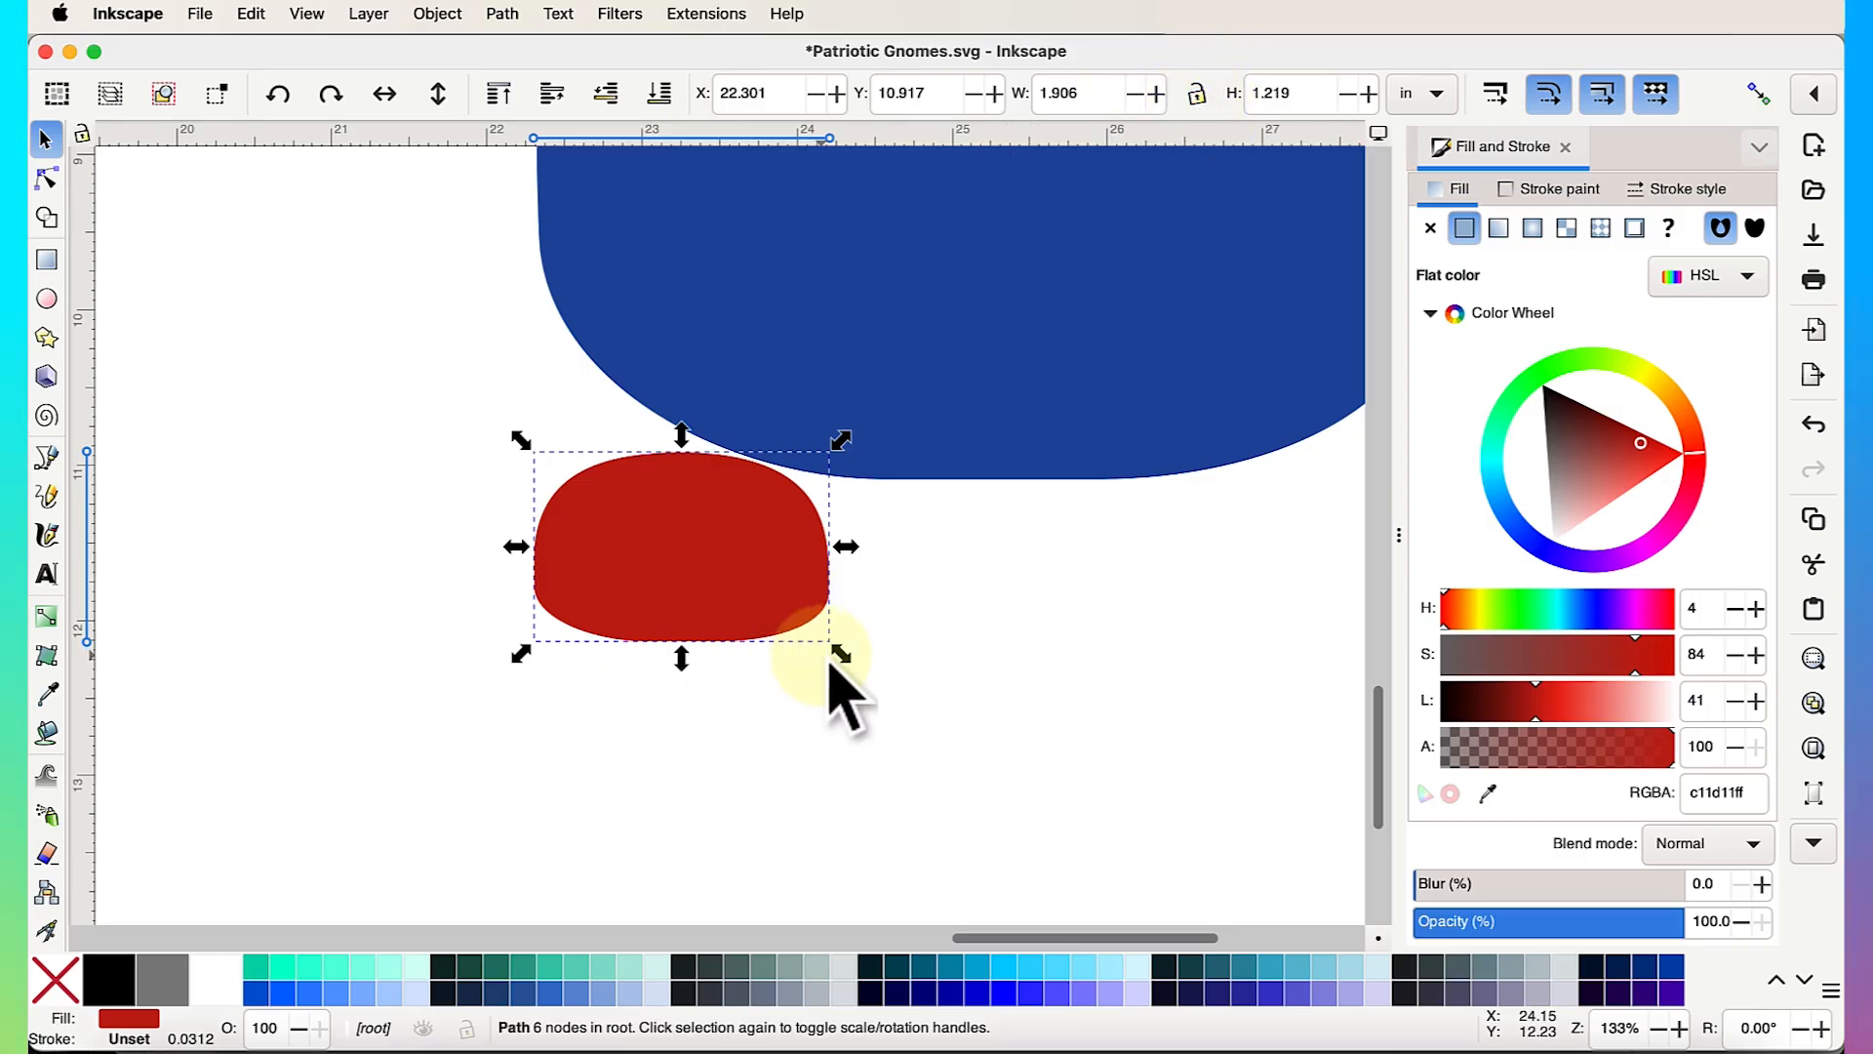
left_click_drag(842, 655, 973, 645)
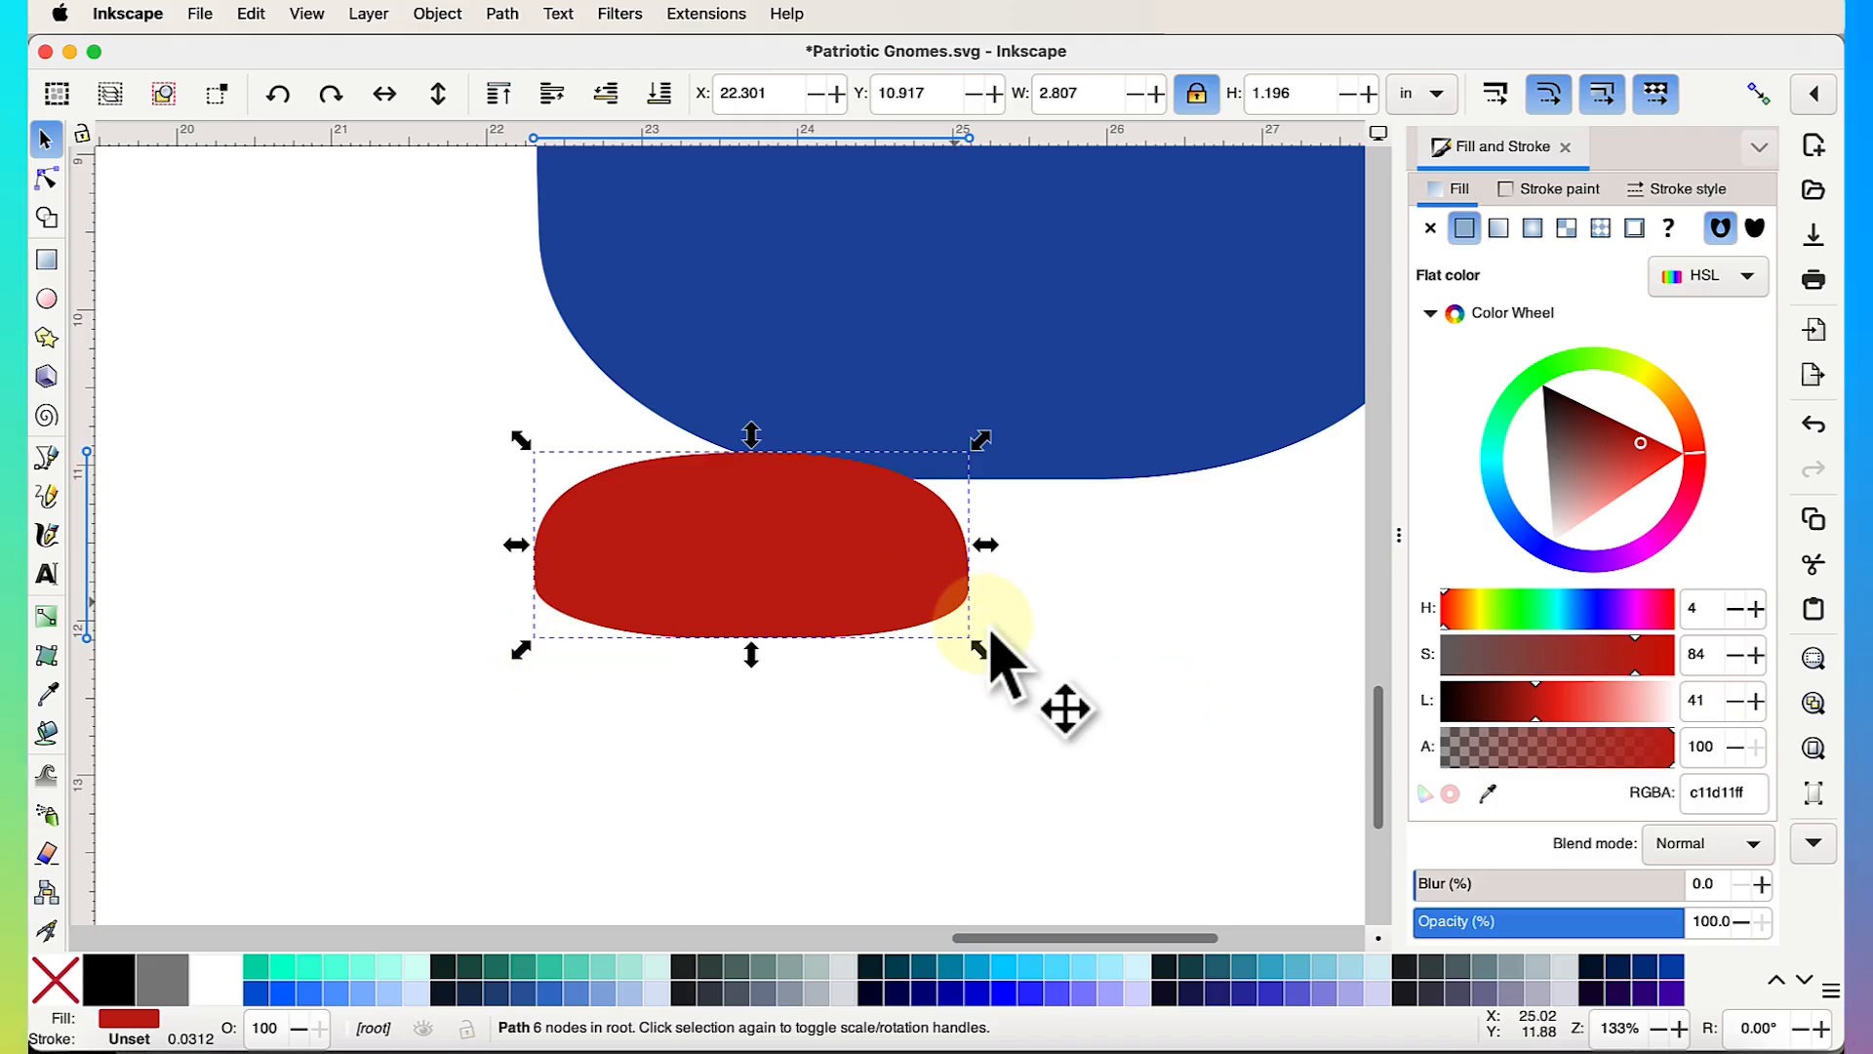
mouse_move(982, 652)
left_mouse_down()
mouse_move(944, 642)
mouse_move(966, 650)
left_mouse_up()
mouse_move(734, 634)
left_mouse_down()
mouse_move(736, 603)
mouse_move(734, 640)
left_mouse_up()
left_click_drag(735, 456, 733, 451)
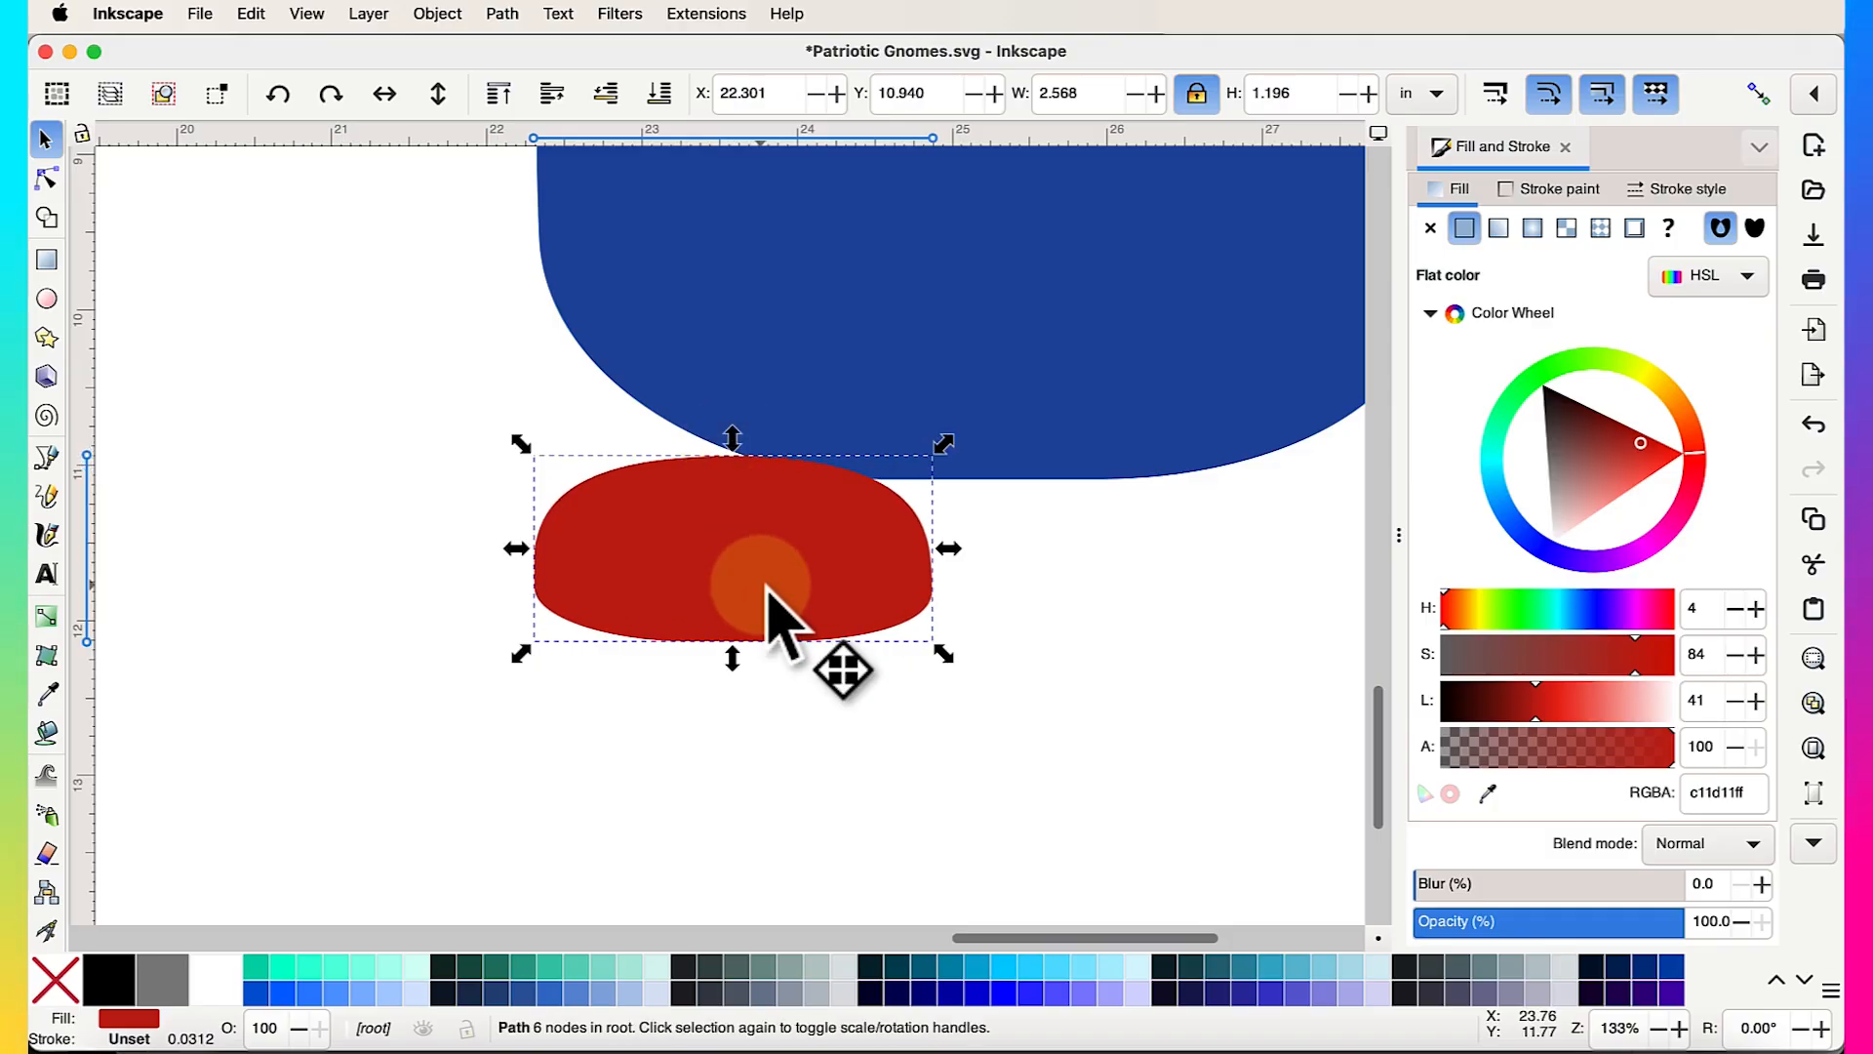
Position the red foot over the body's lower left corner, at about 21.72, 10.26 in
scroll(765, 606, "down", 3)
left_click_drag(651, 692, 669, 666)
scroll(644, 686, "up", 2)
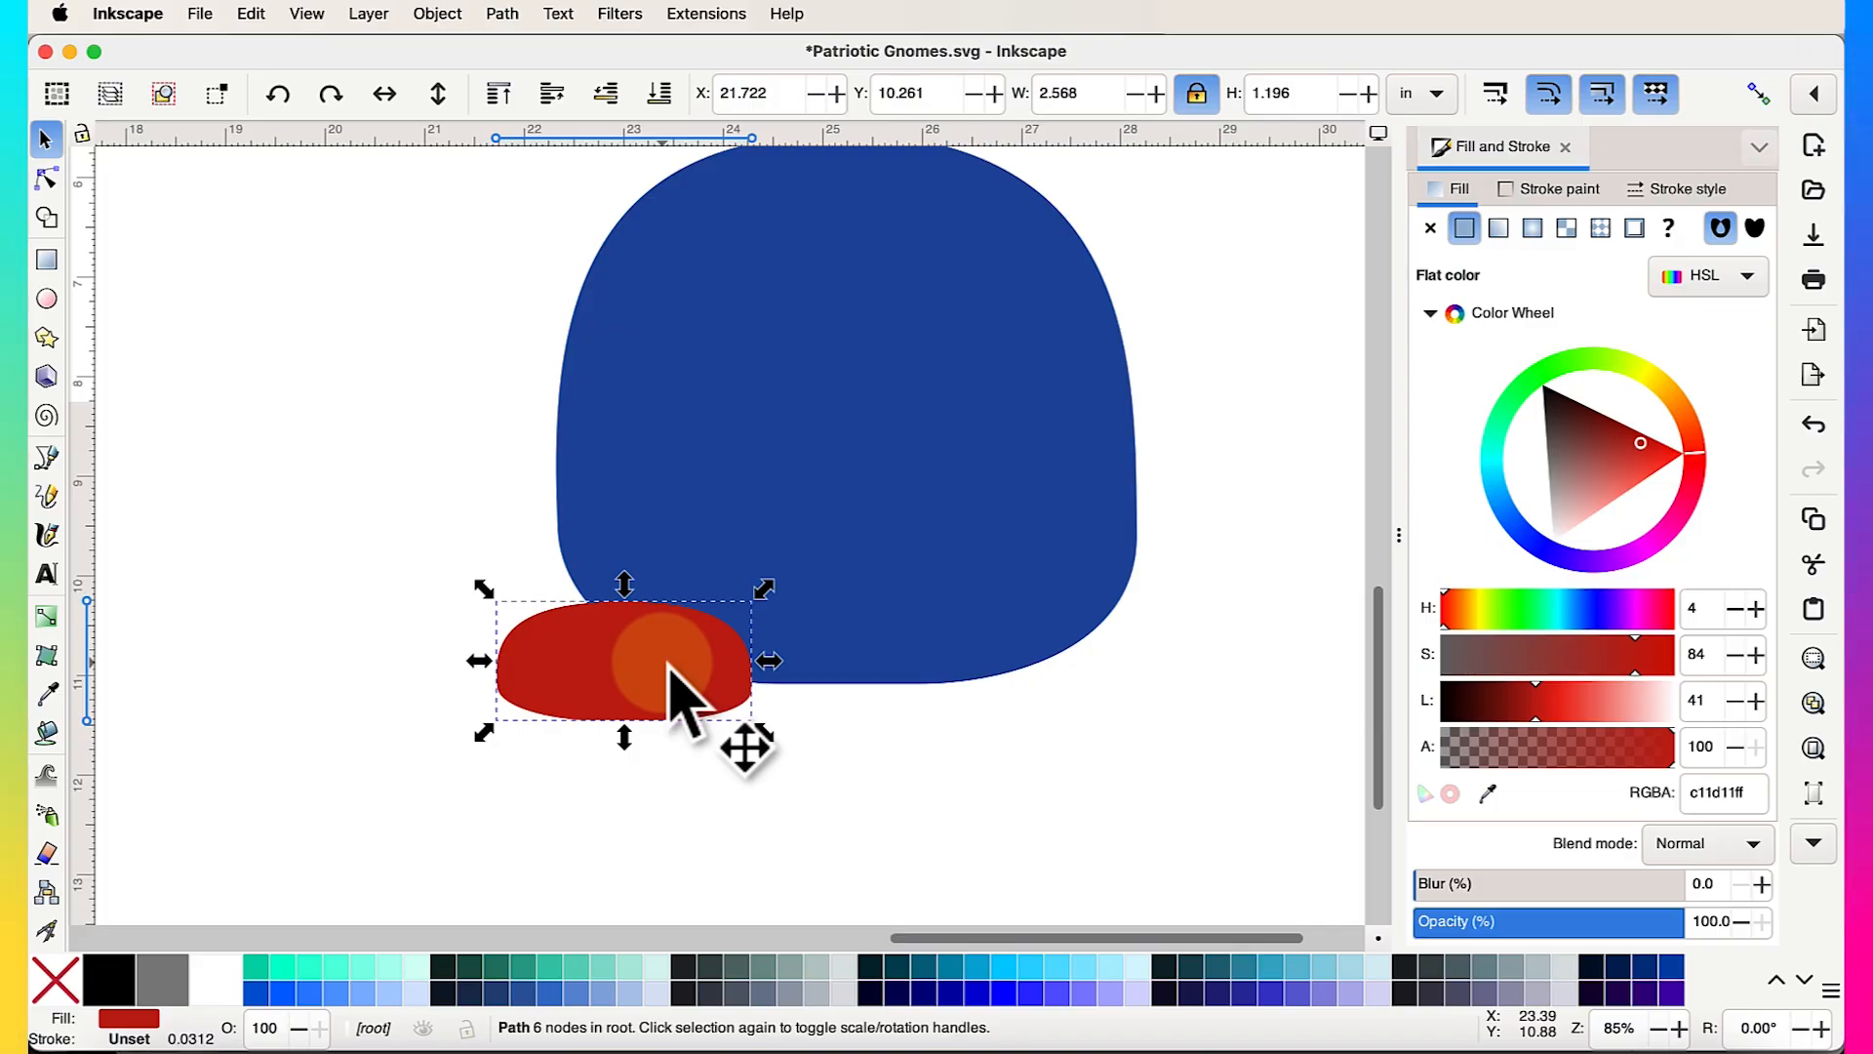
Duplicate the red foot, flip the copy horizontally and place it at the body's lower right corner, at about 26.25, 10.26 in
right_click(669, 673)
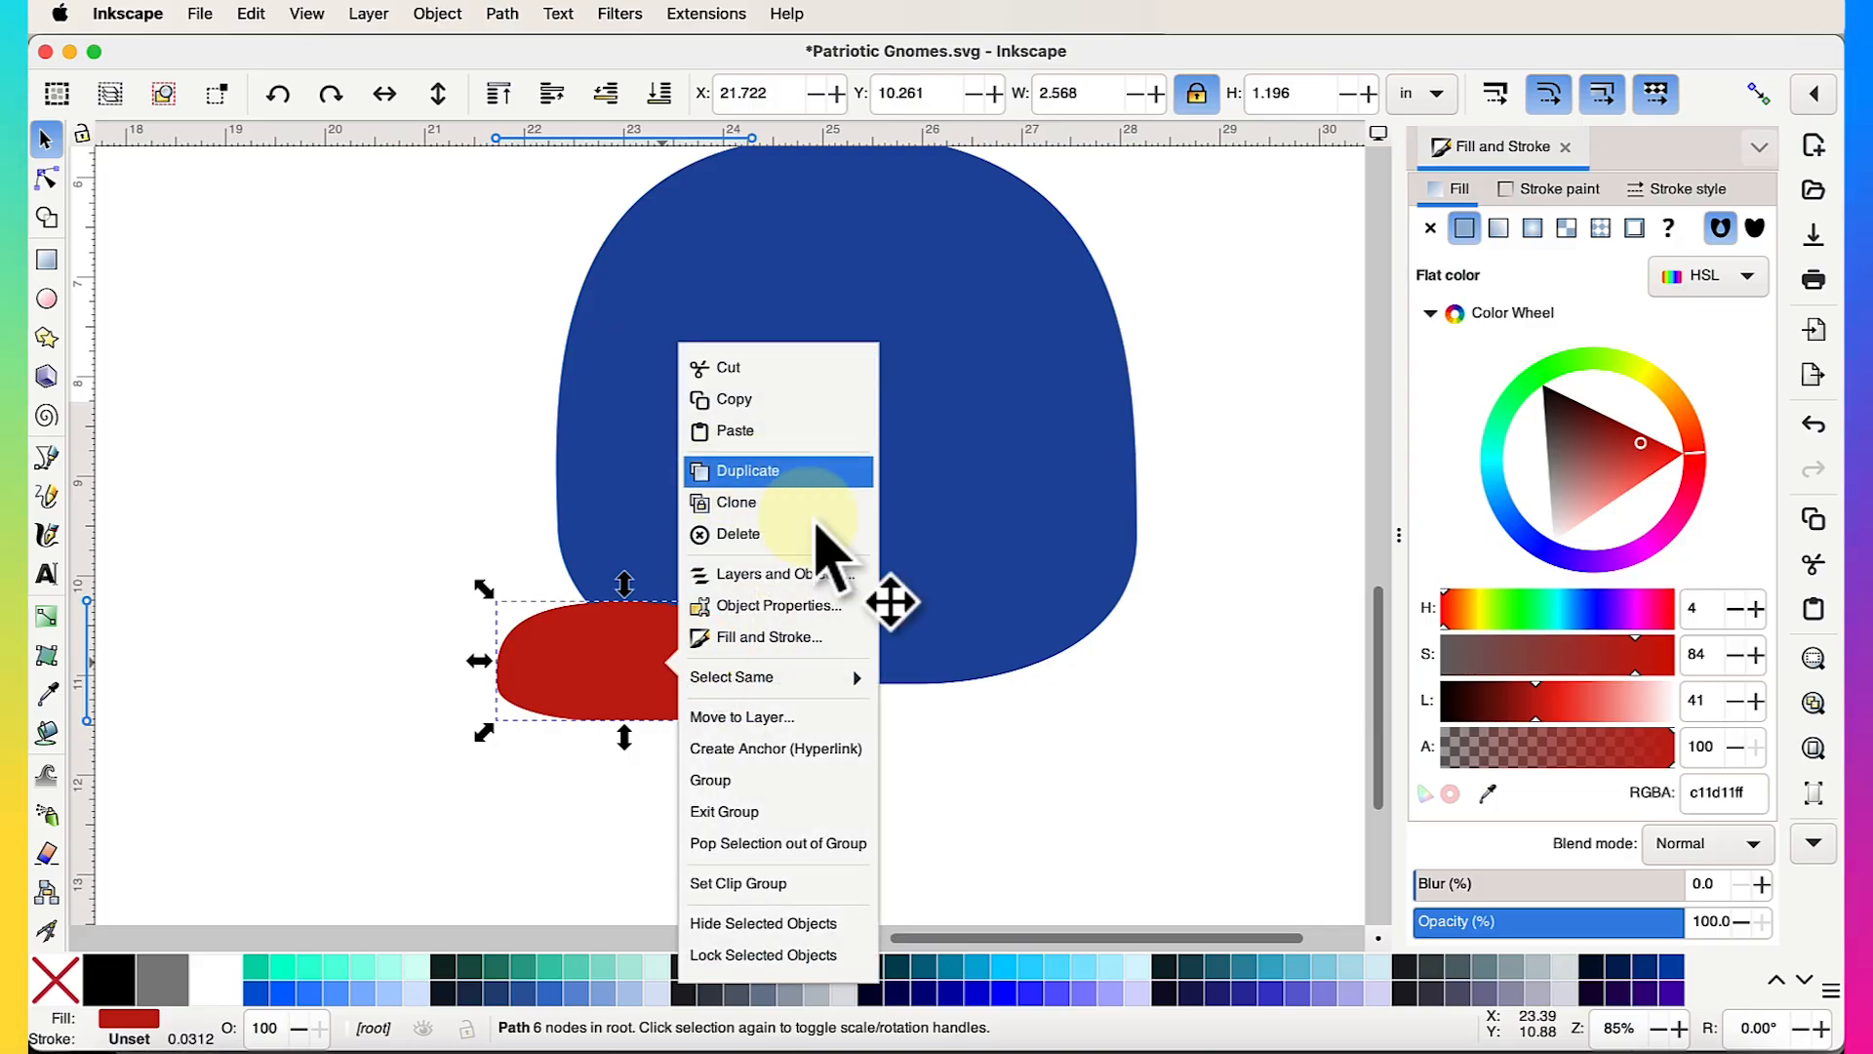
left_click(593, 670)
left_click_drag(597, 673, 1063, 709)
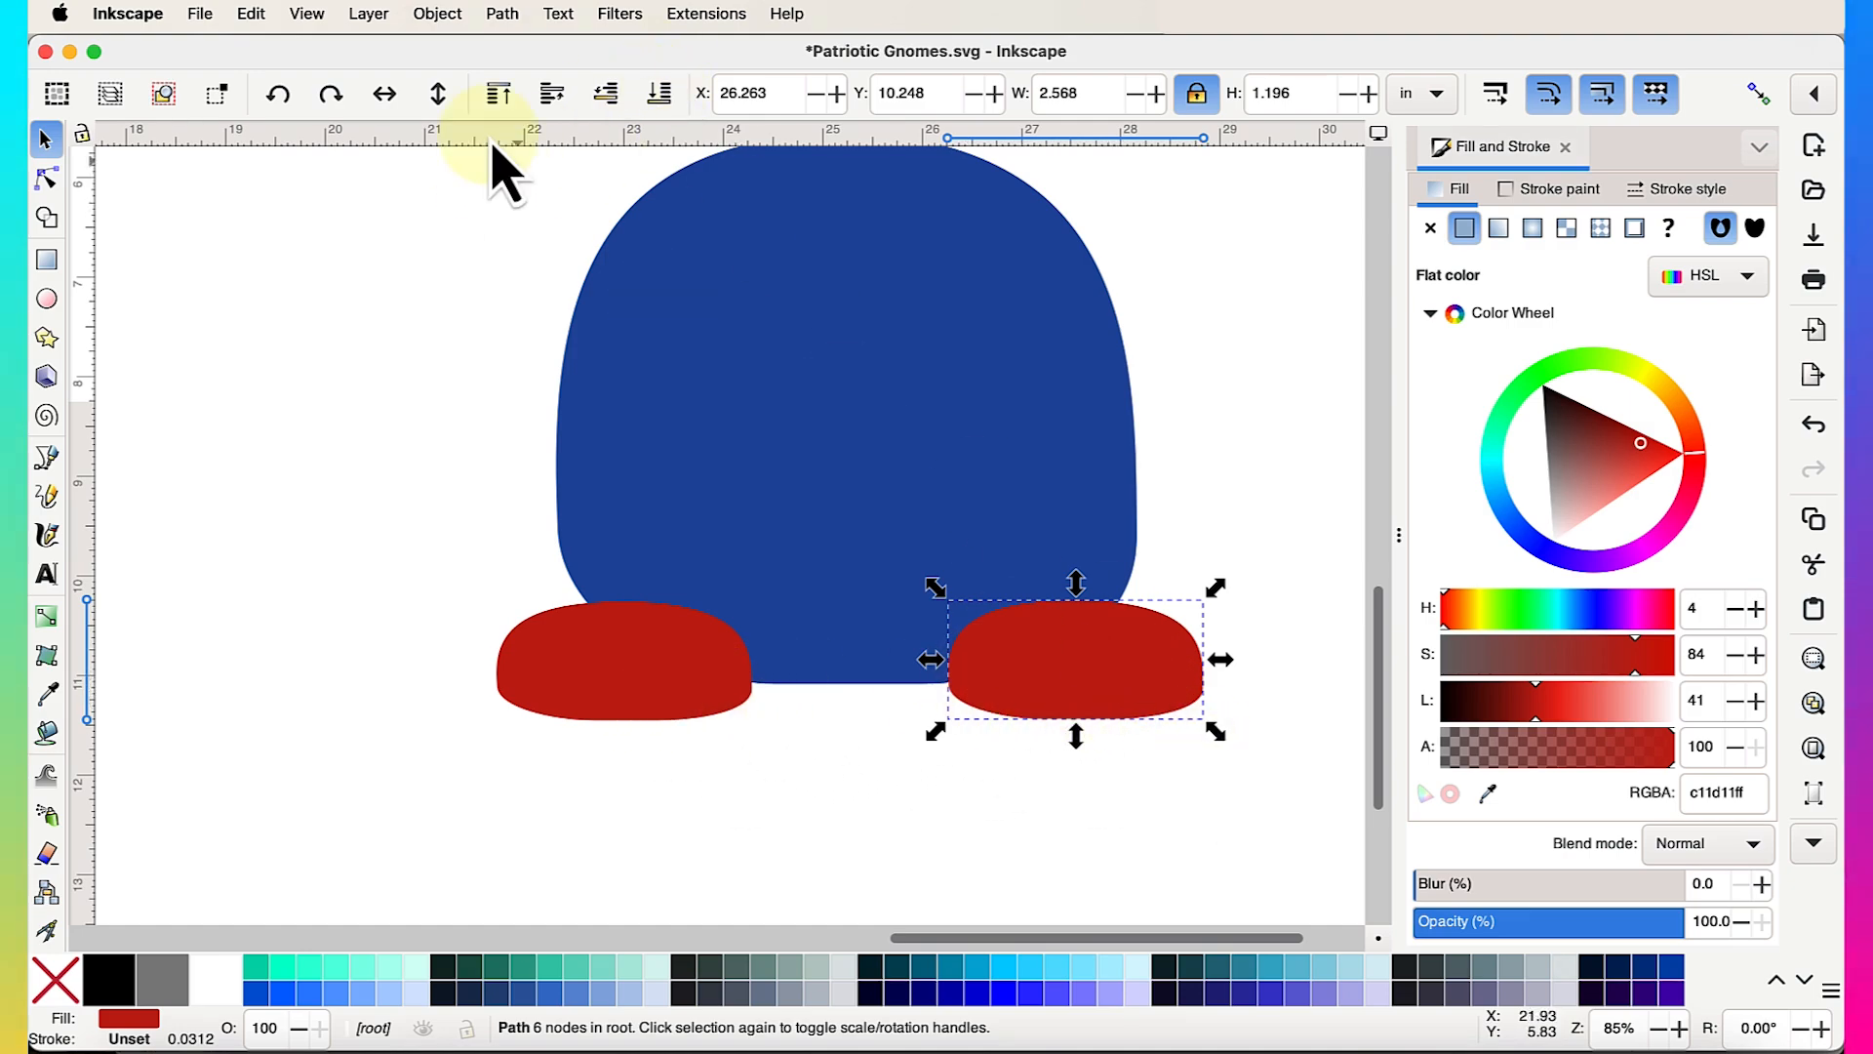
left_click(382, 108)
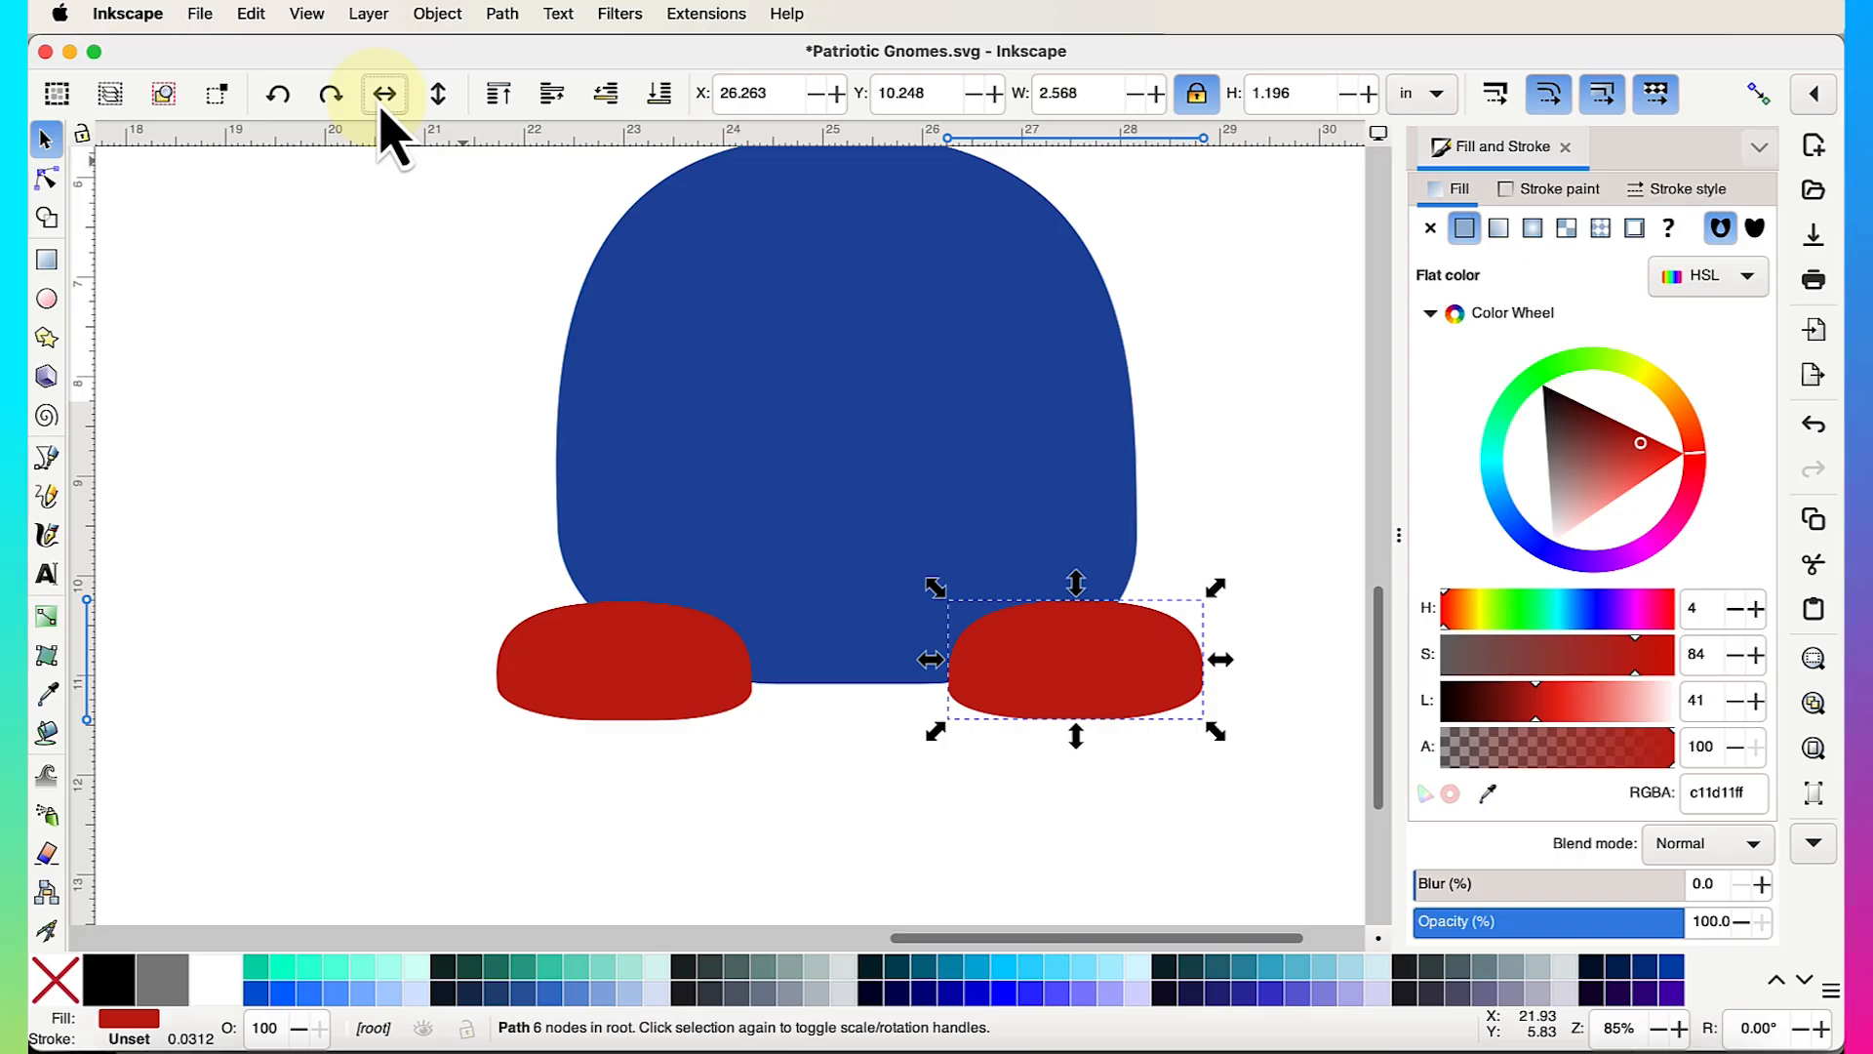
left_click_drag(1094, 694, 1107, 699)
left_click(1221, 536)
scroll(1221, 536, "down", 4)
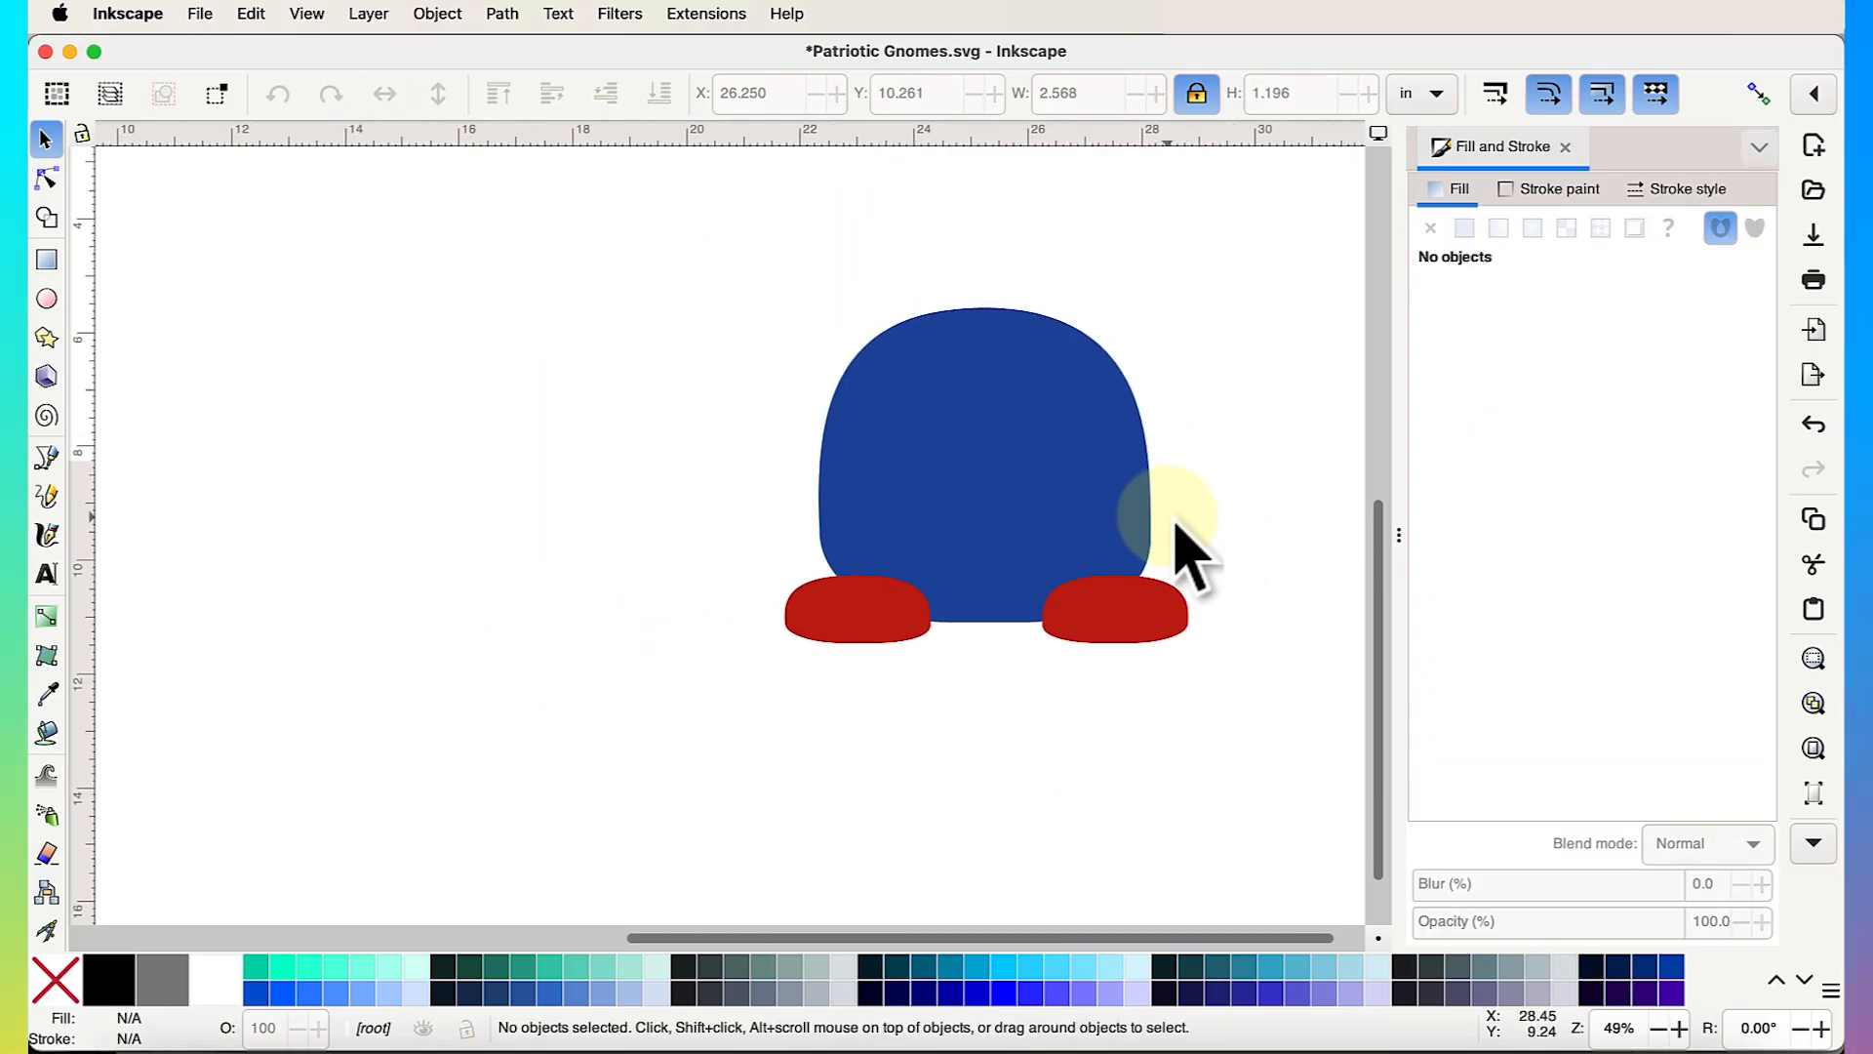
Raise the blue body to the top of the stacking order, in front of both red feet
scroll(1185, 547, "up", 4)
left_click(1065, 507)
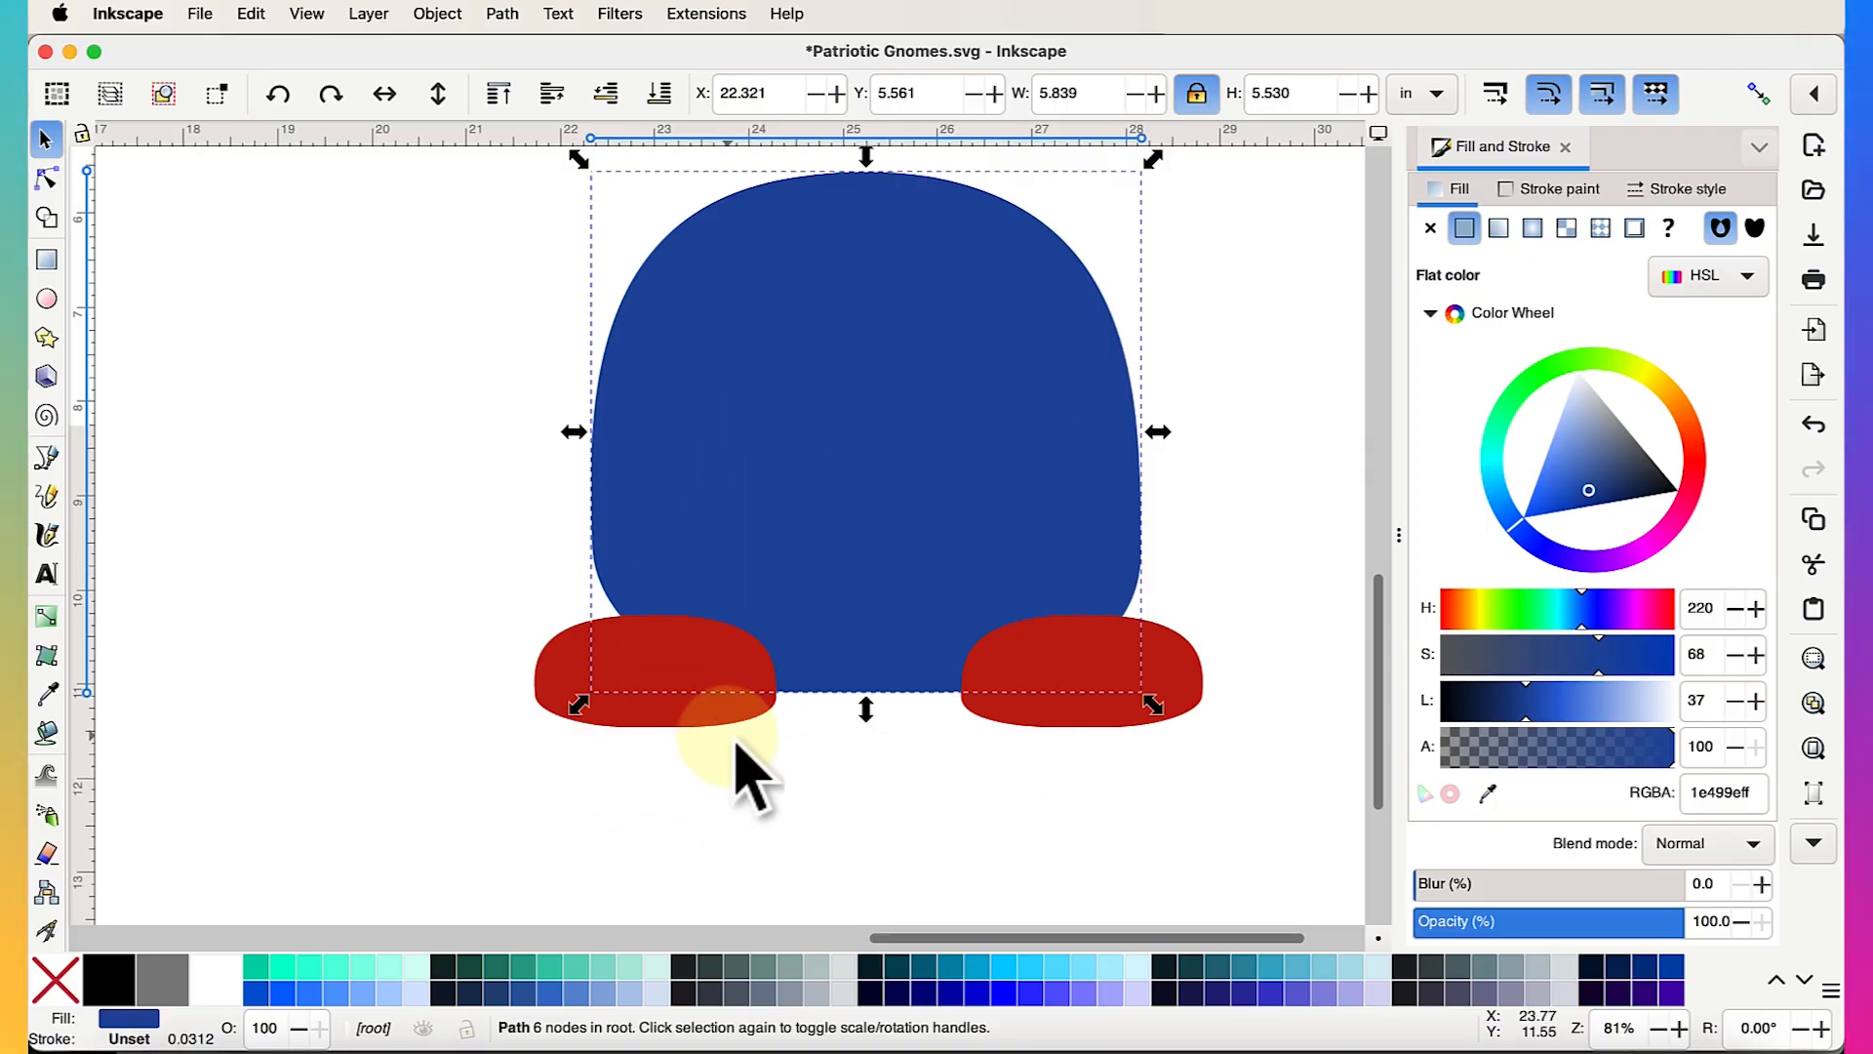
scroll(734, 738, "down", 3)
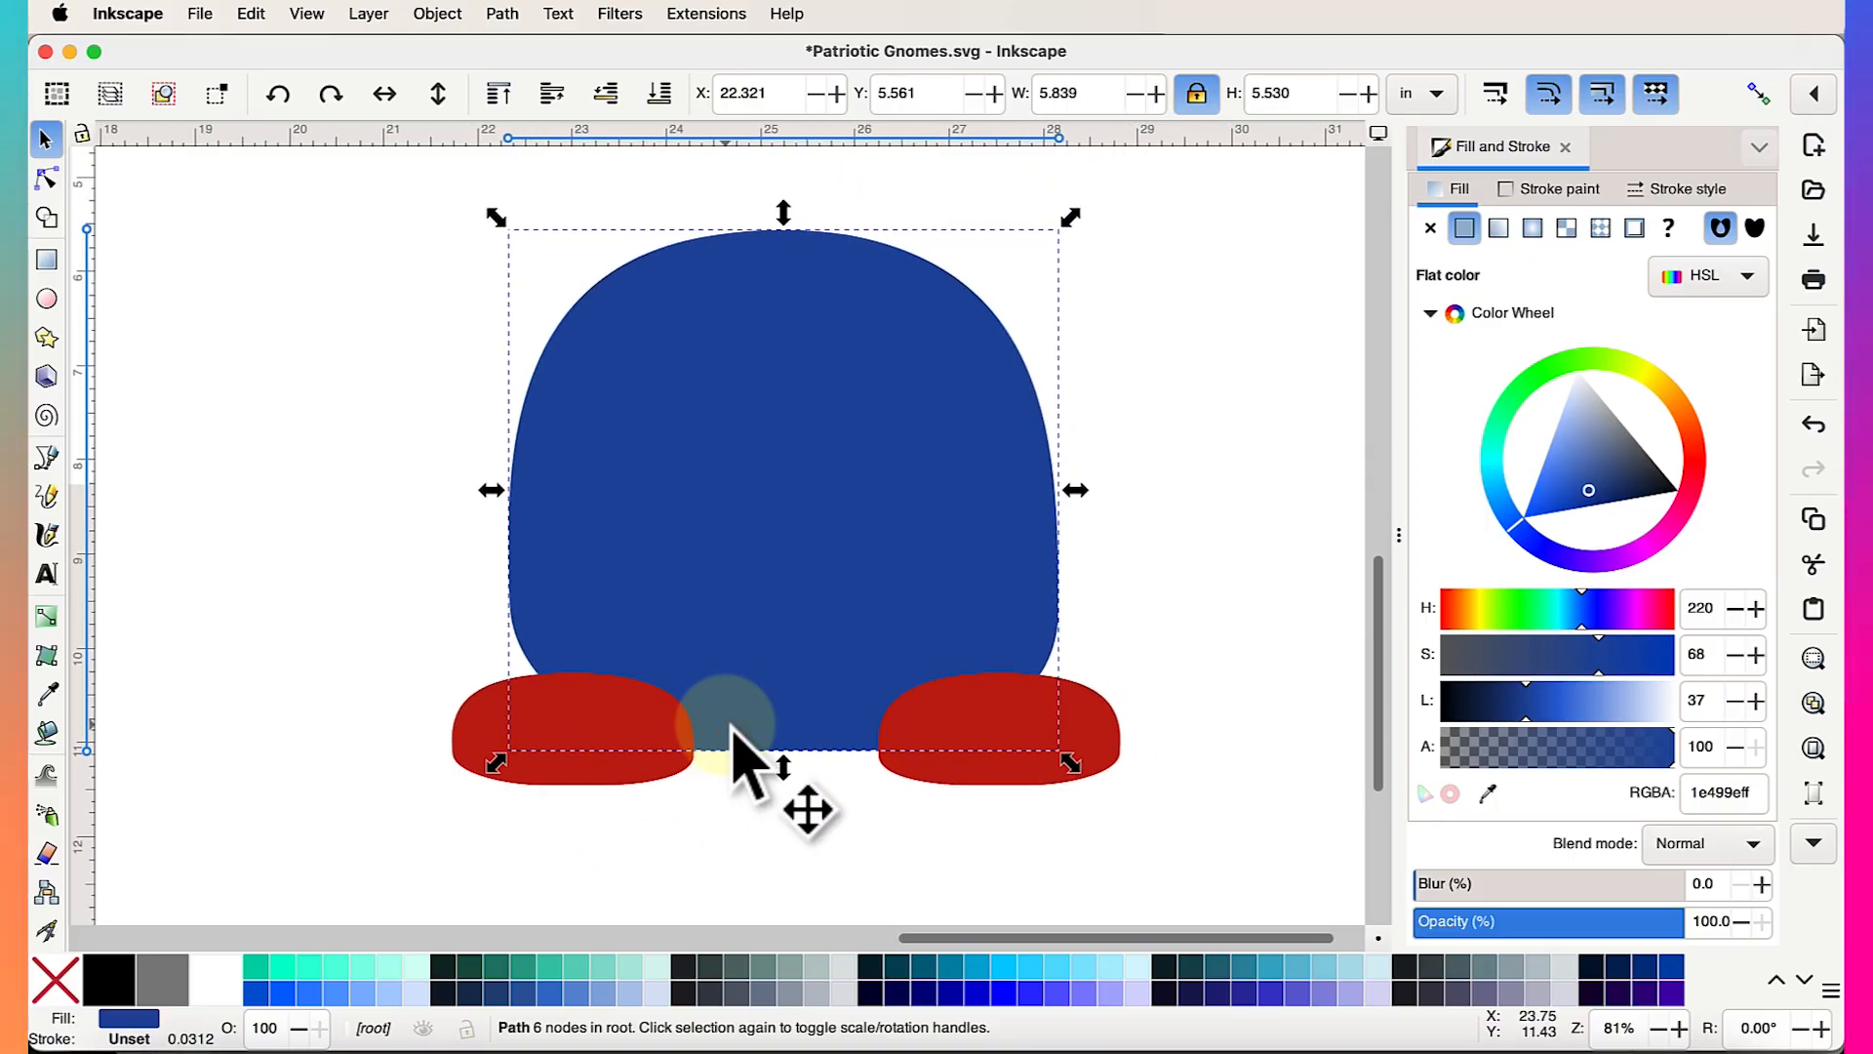
left_click(733, 734)
left_click(927, 523)
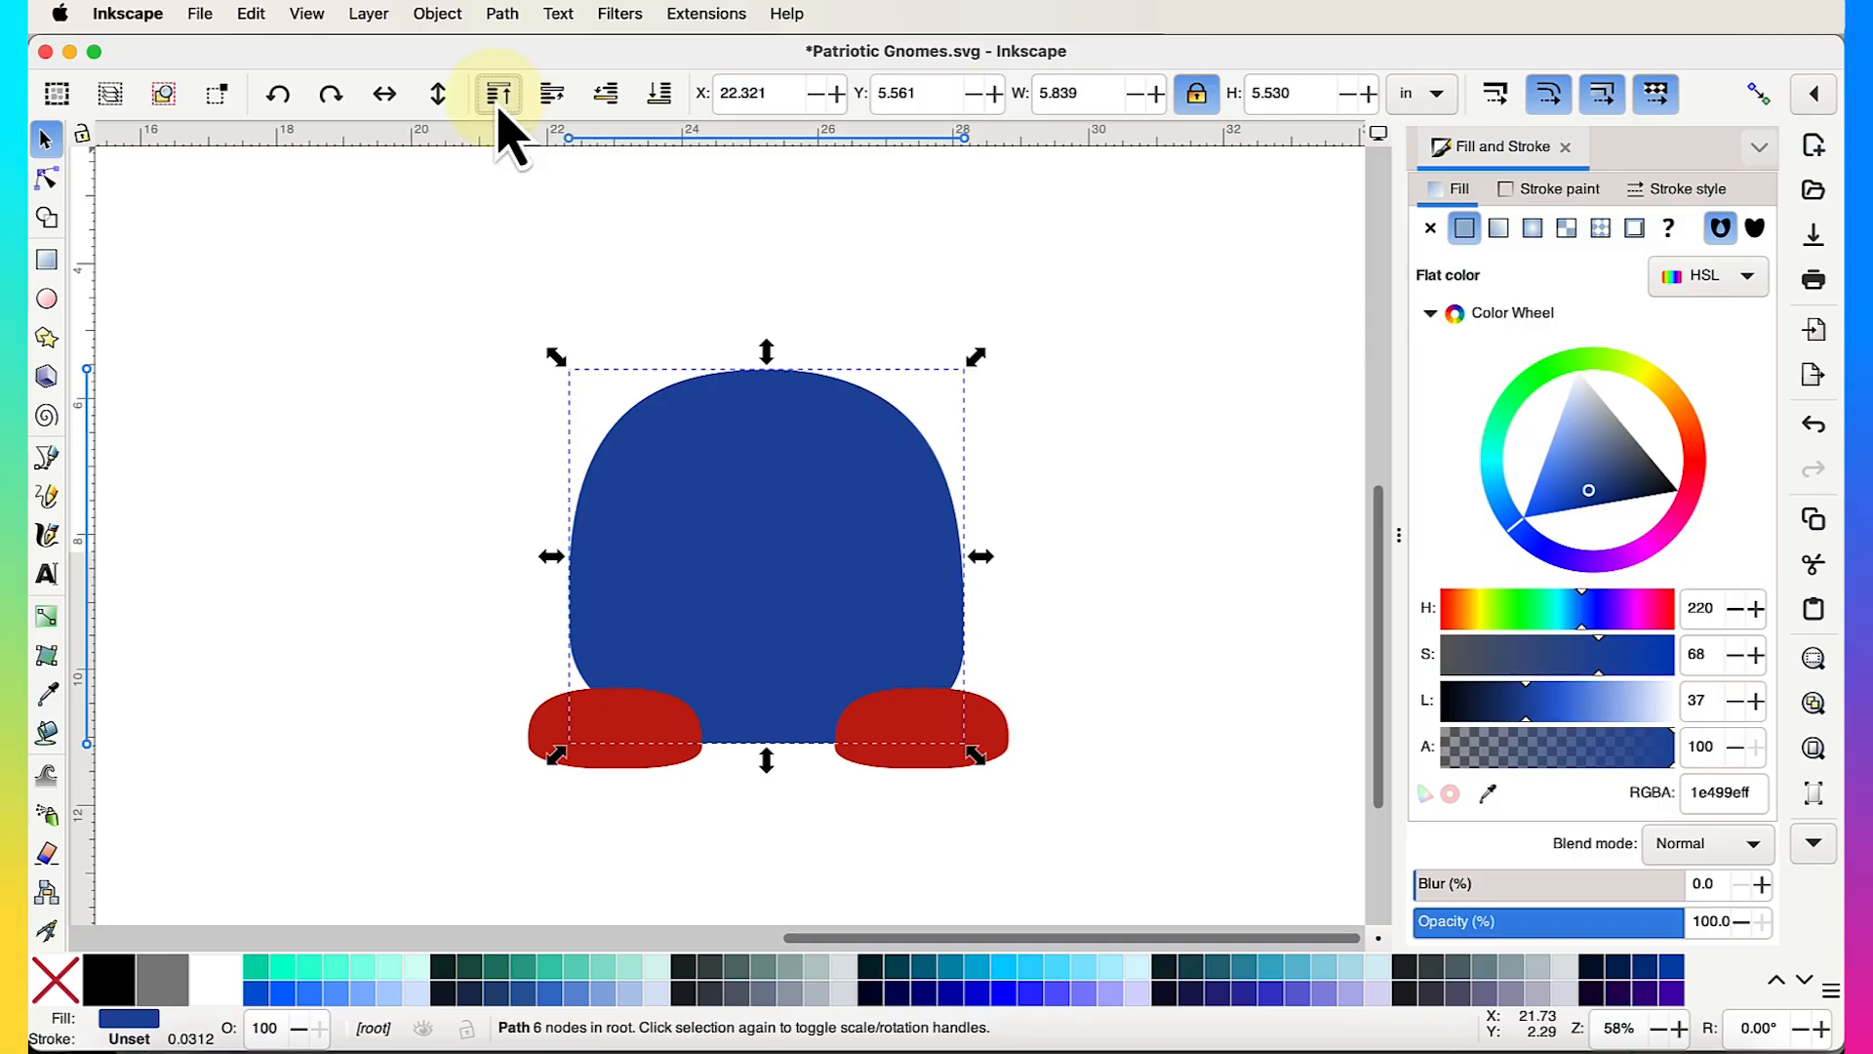
left_click(1162, 505)
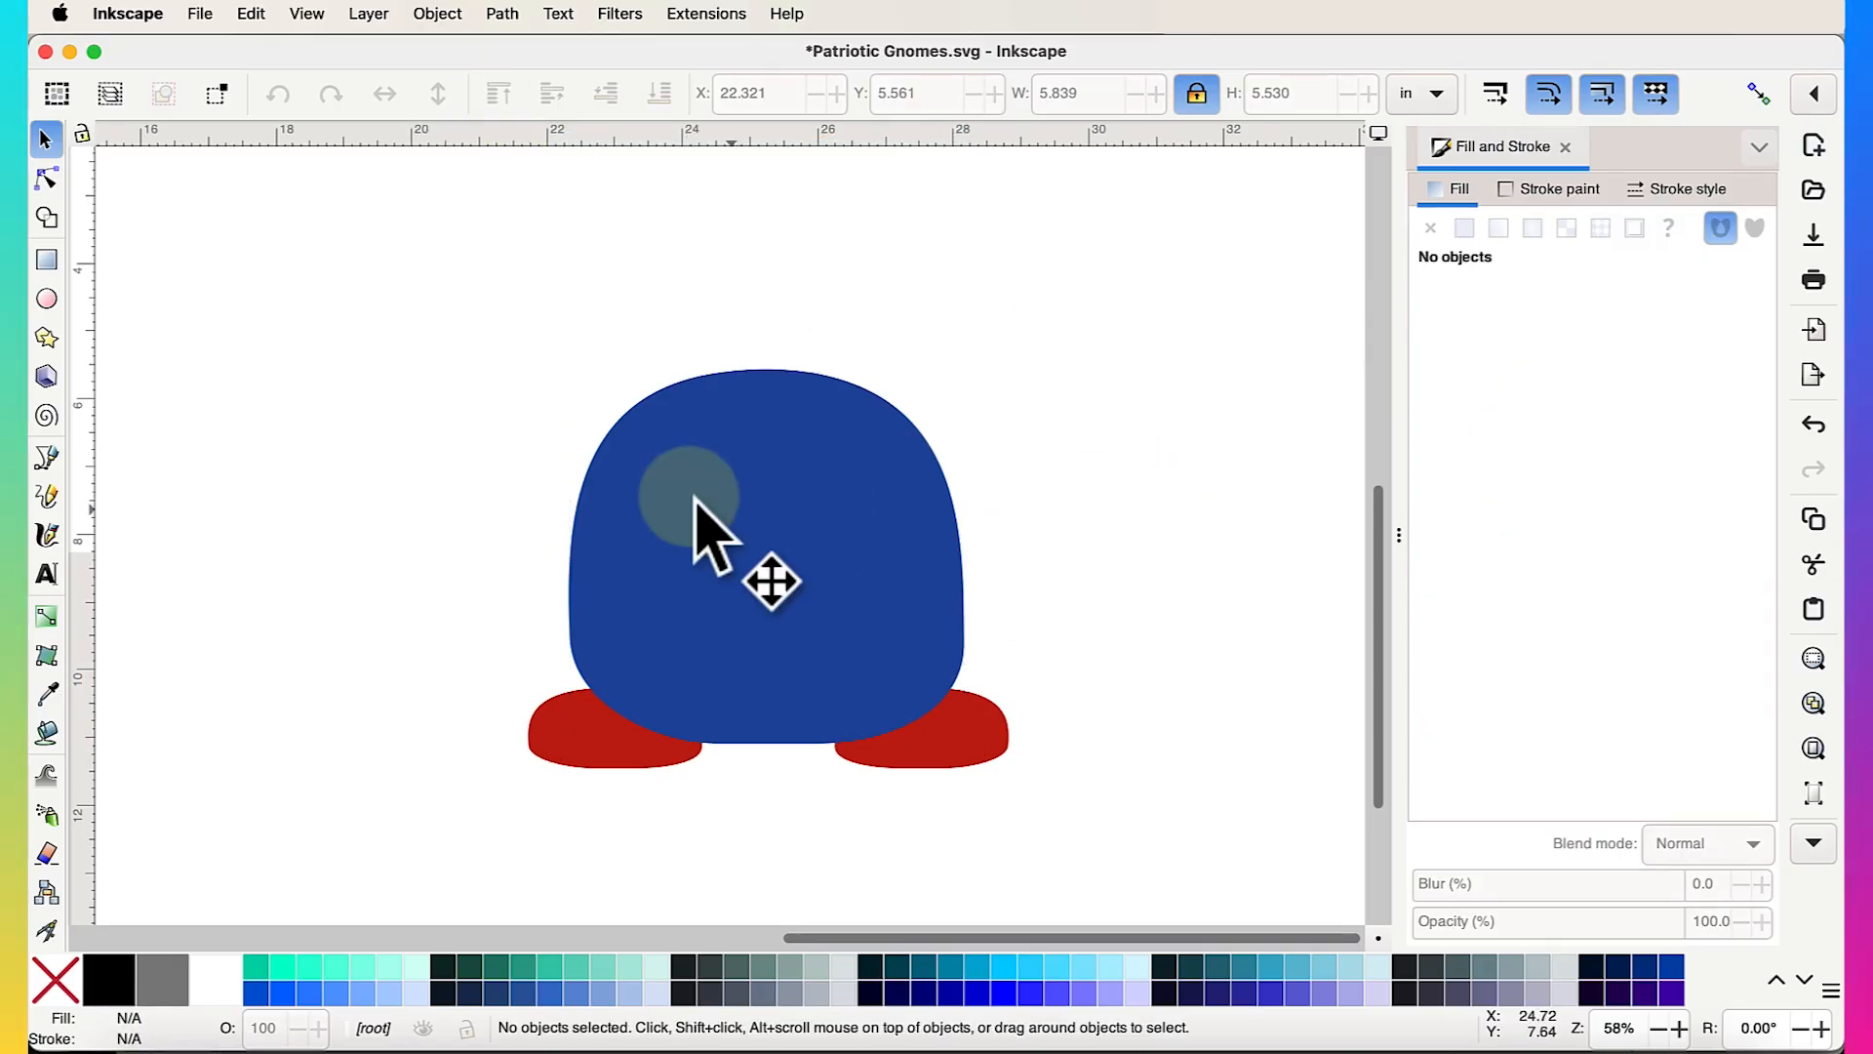
Check the body and each foot in turn, and compare the assembled shapes with the finished gnomes above
left_click(756, 629)
left_click(527, 753)
left_click(567, 749)
left_click(903, 755)
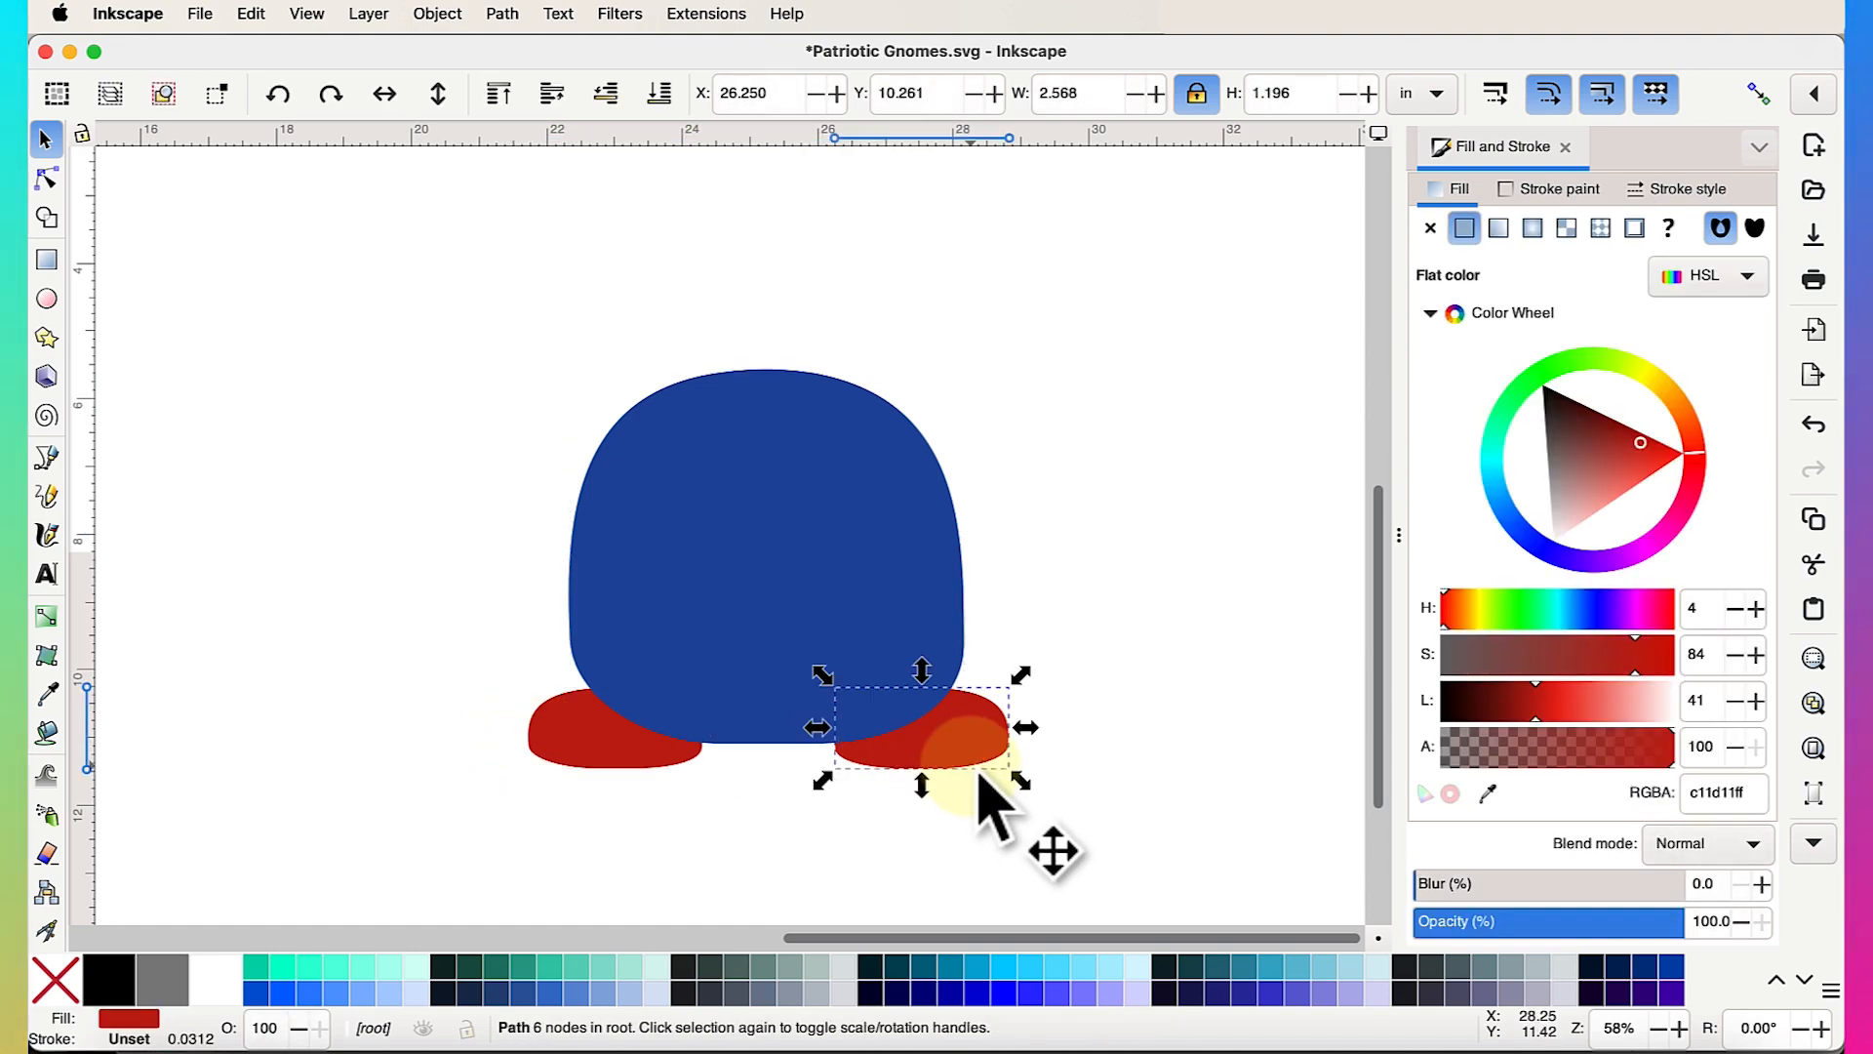
left_click(1087, 665)
scroll(1087, 665, "down", 2)
scroll(1102, 694, "down", 1)
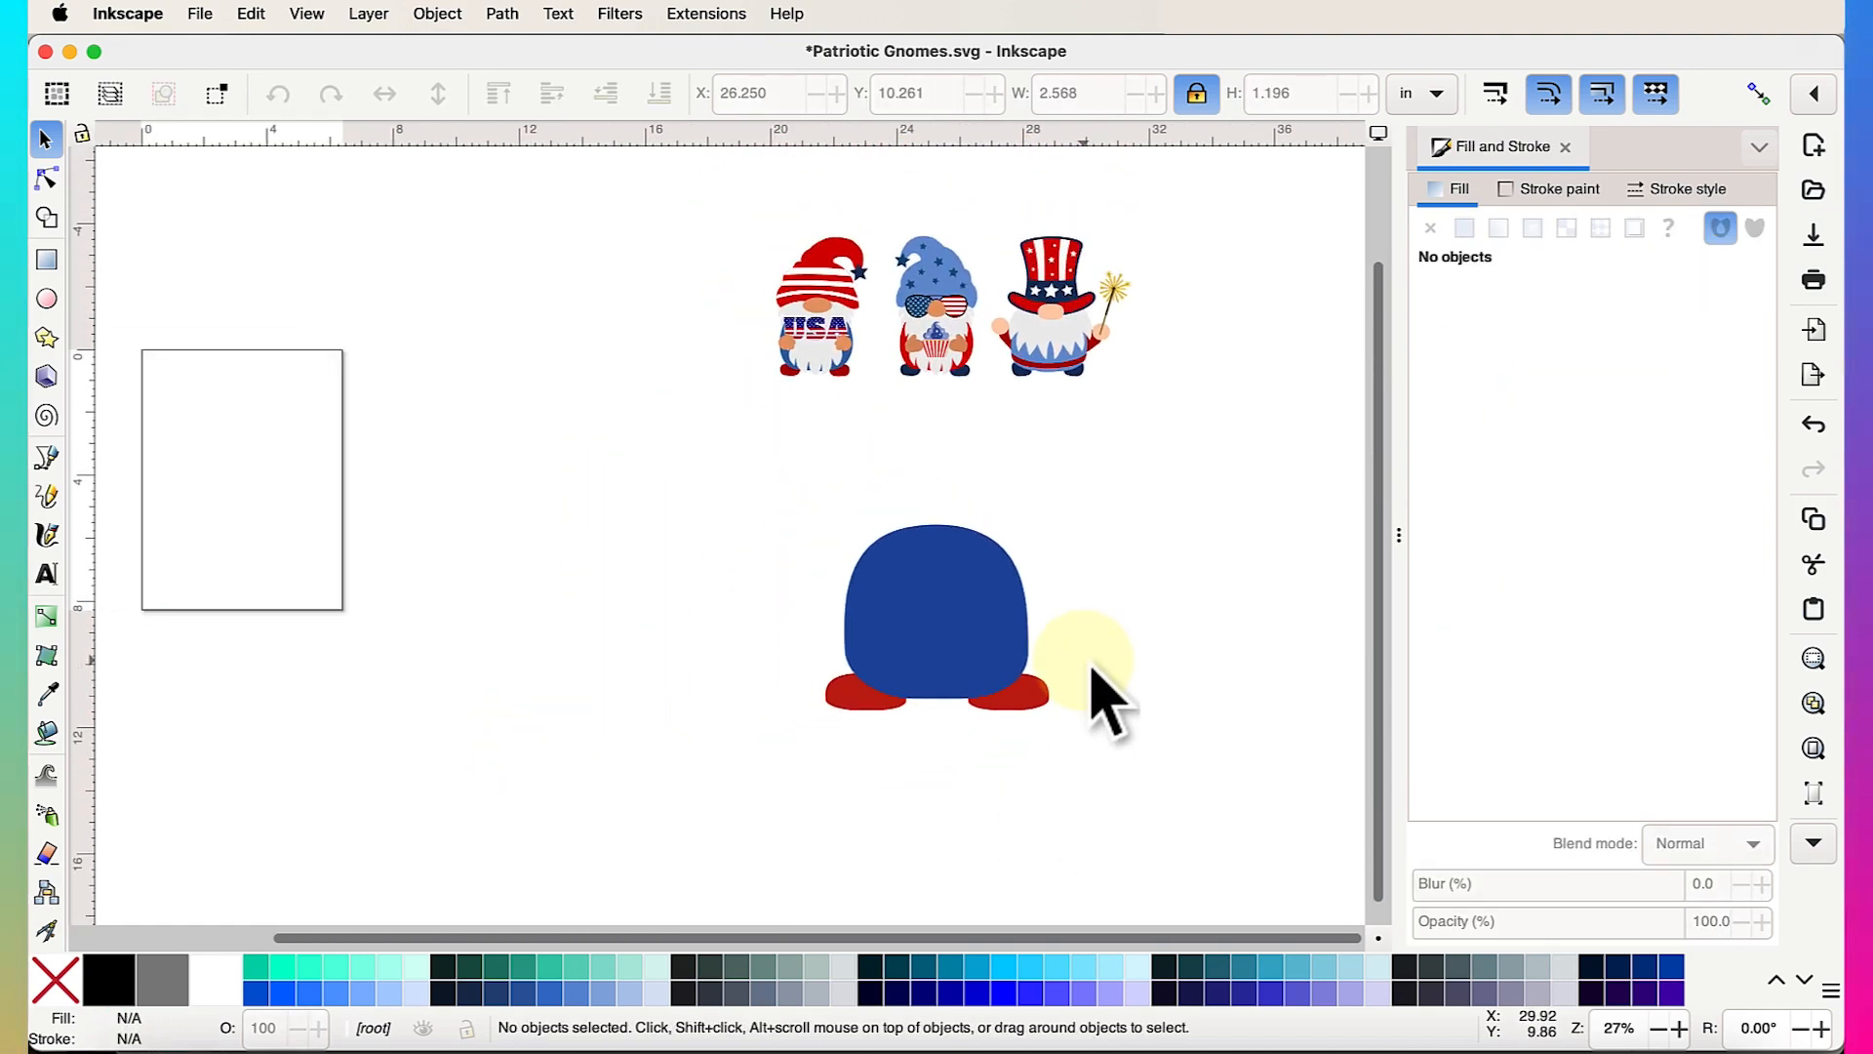
scroll(1102, 695, "up", 1)
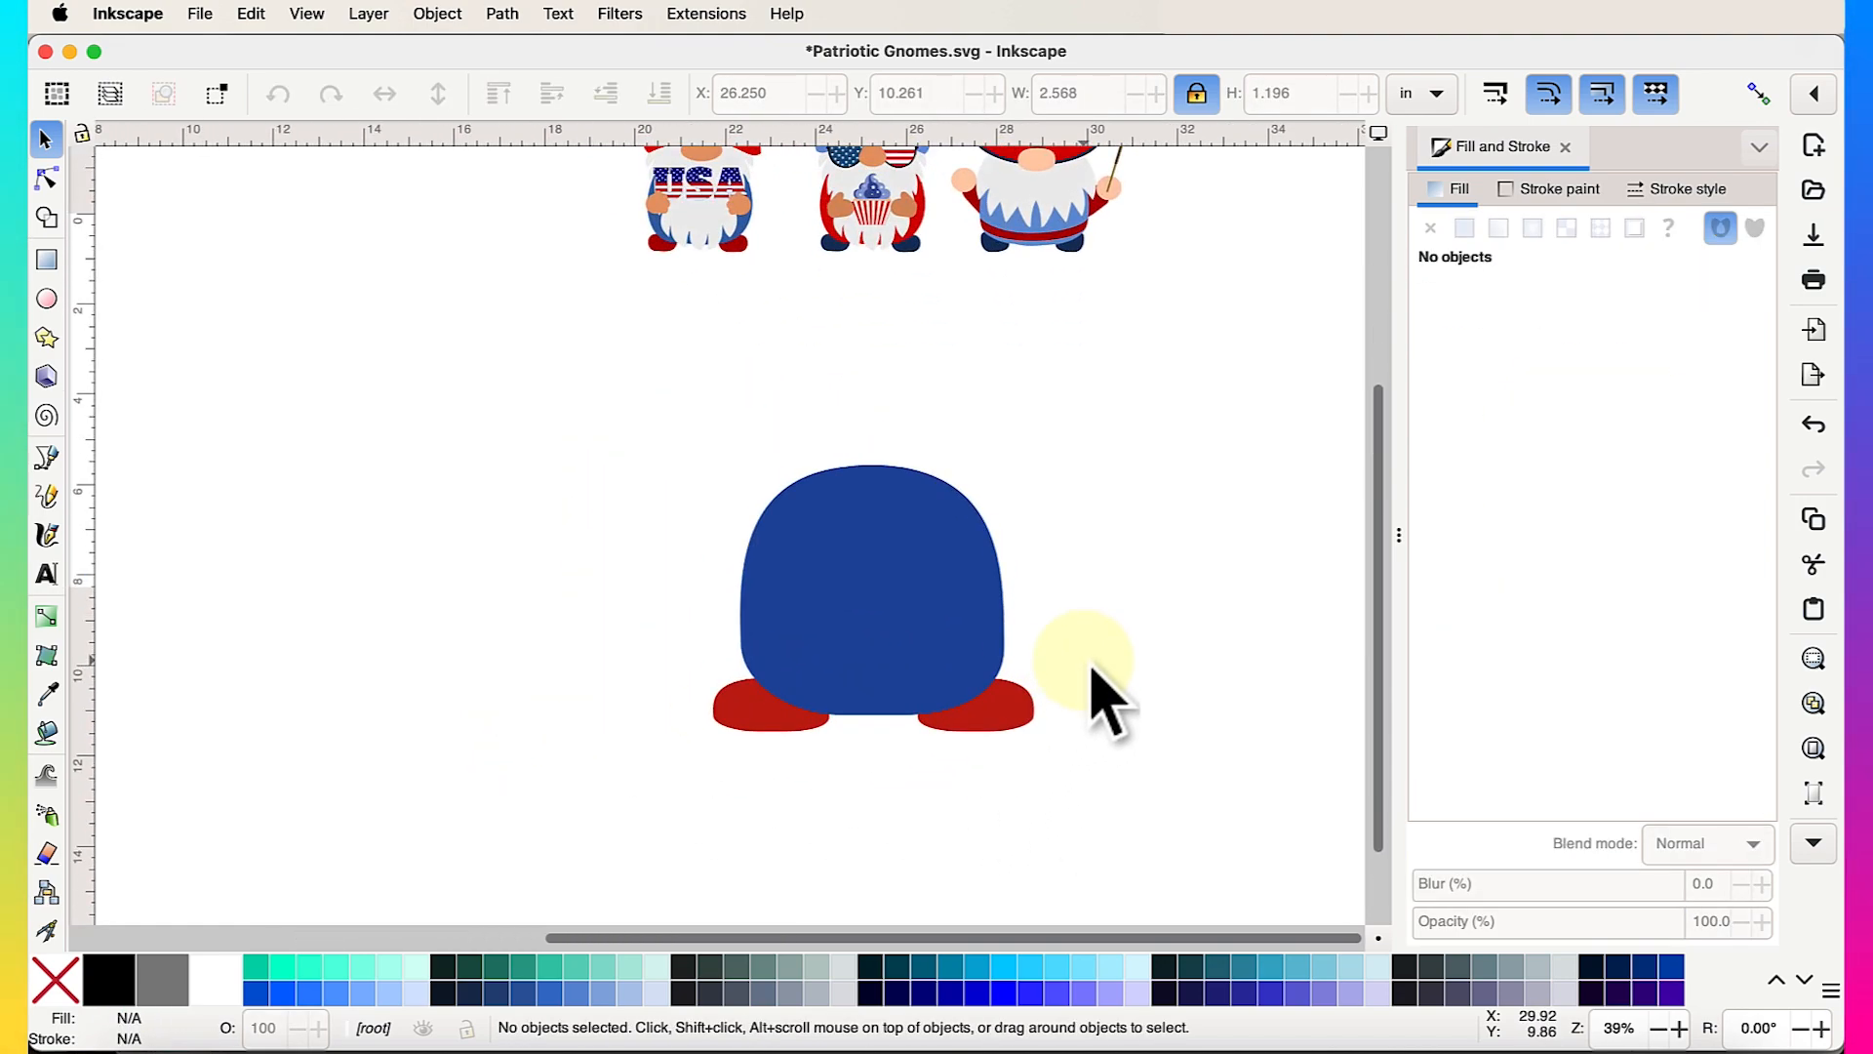
scroll(1107, 700, "up", 2)
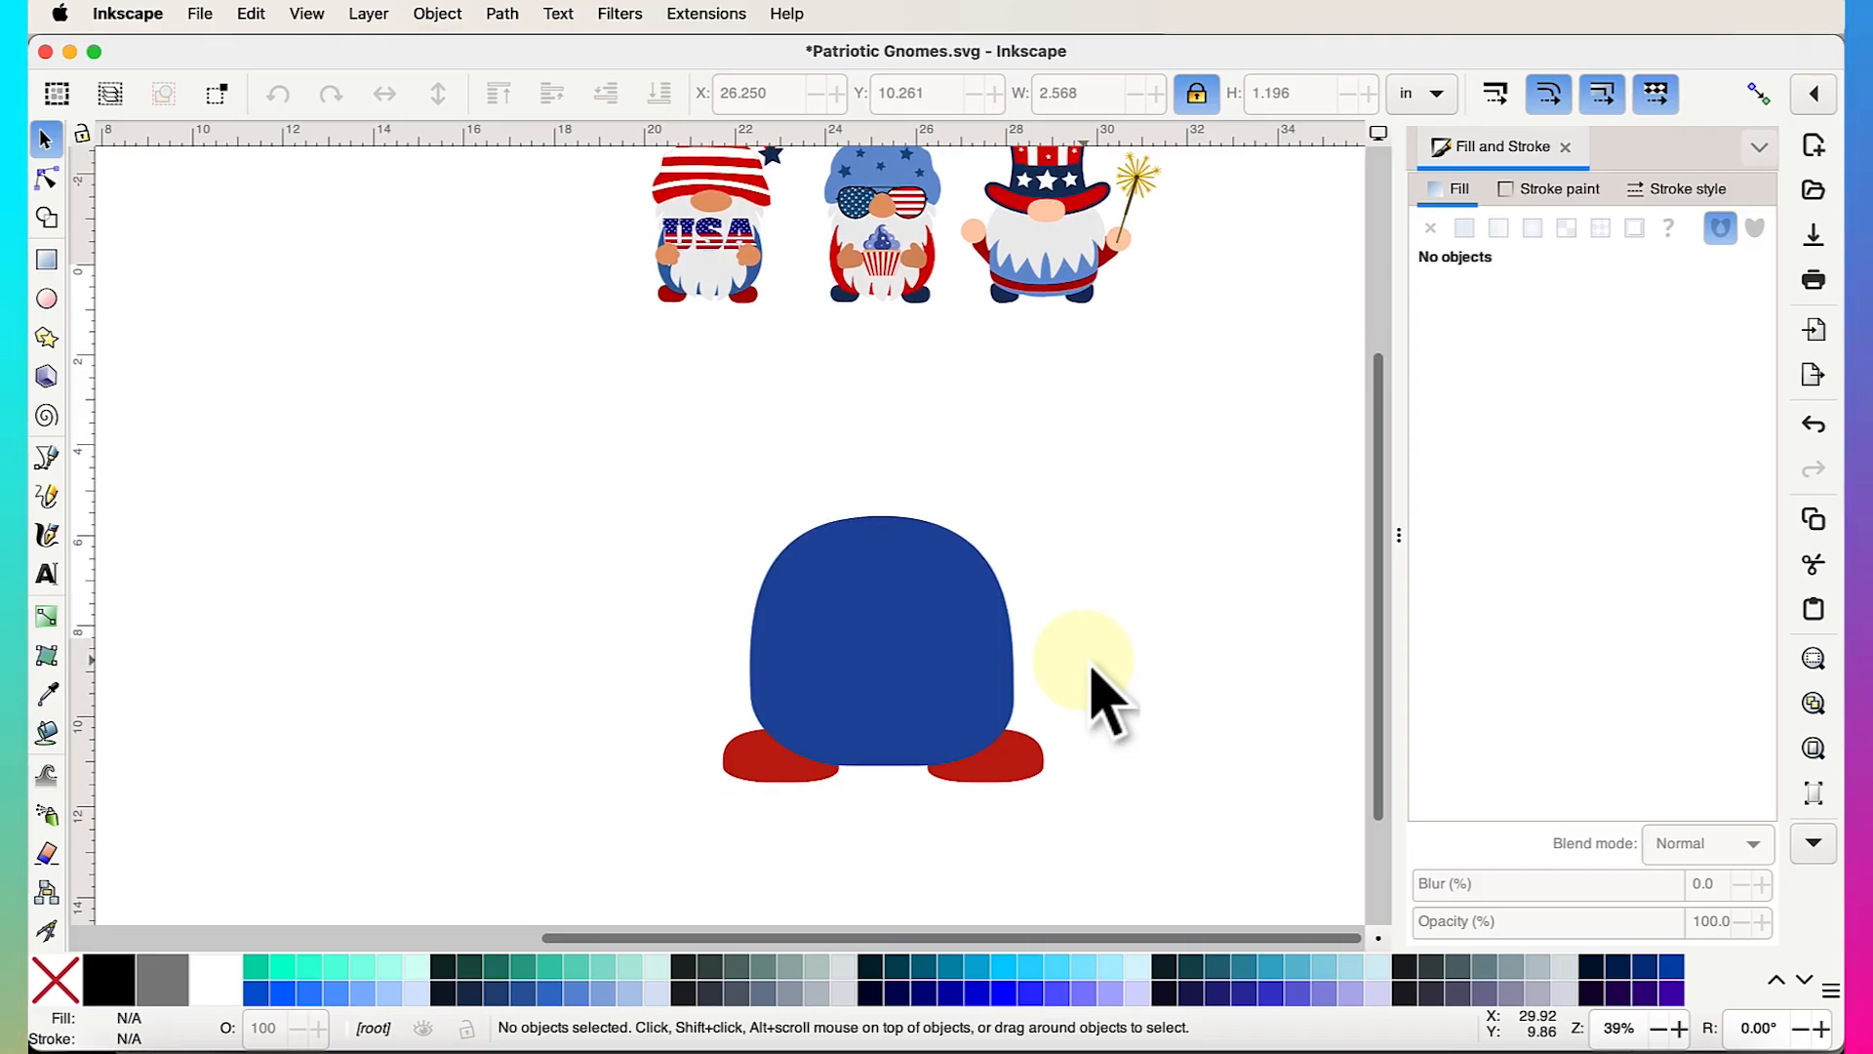
Save the document under the new name Patriotic Gnomes 1.2.svg on the Desktop
scroll(1102, 695, "down", 1)
scroll(1091, 667, "right", 2)
scroll(1090, 668, "up", 1)
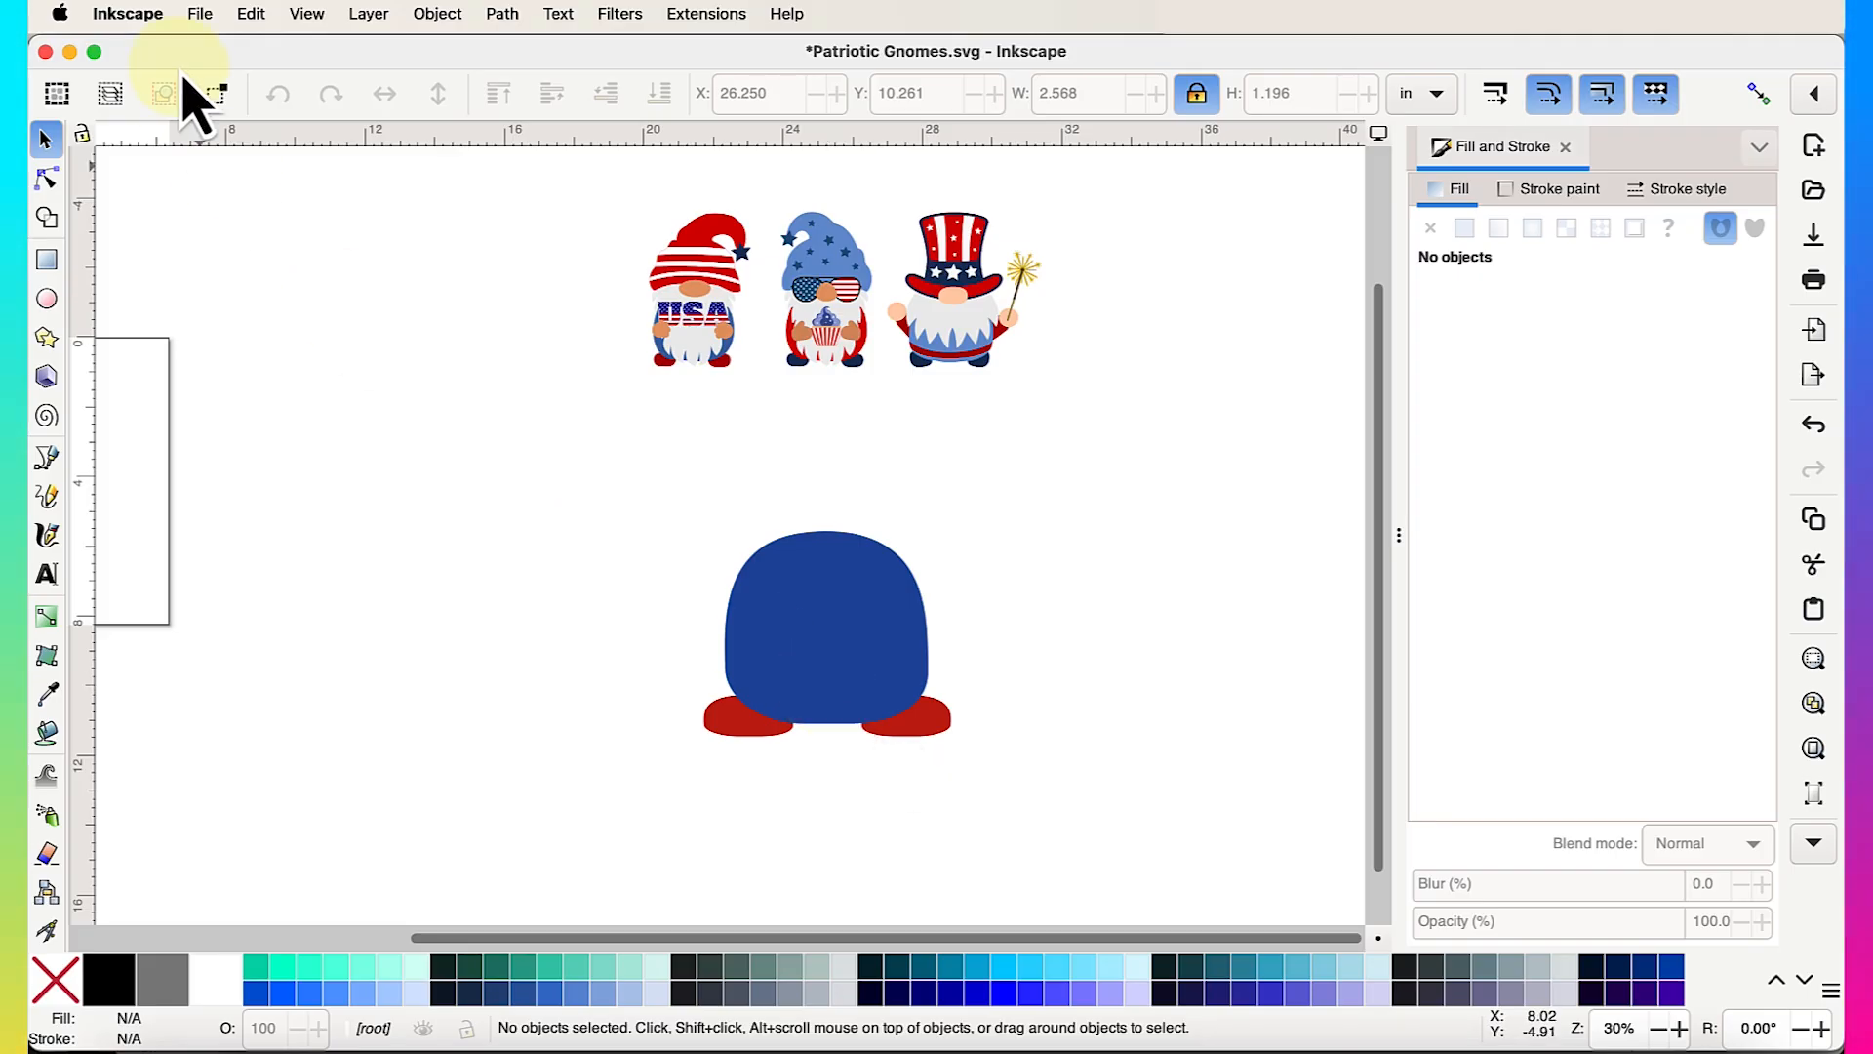
left_click(198, 11)
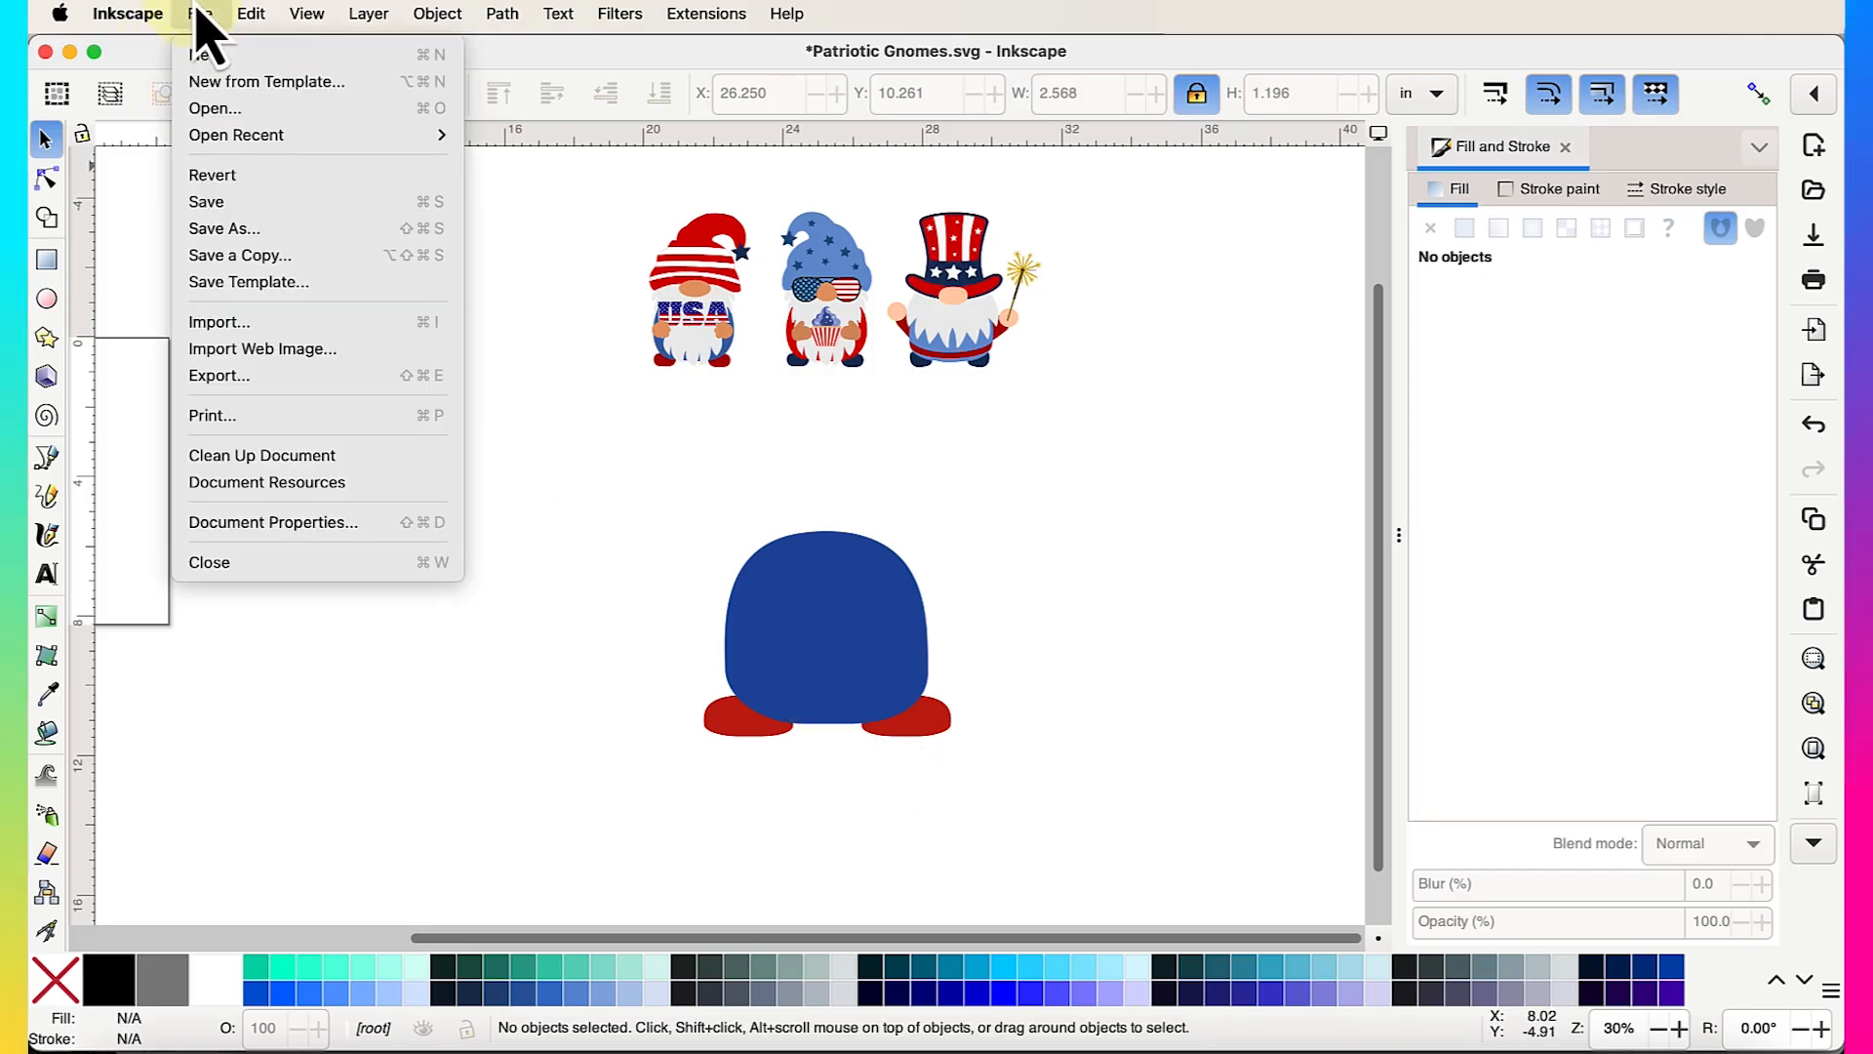
left_click(250, 234)
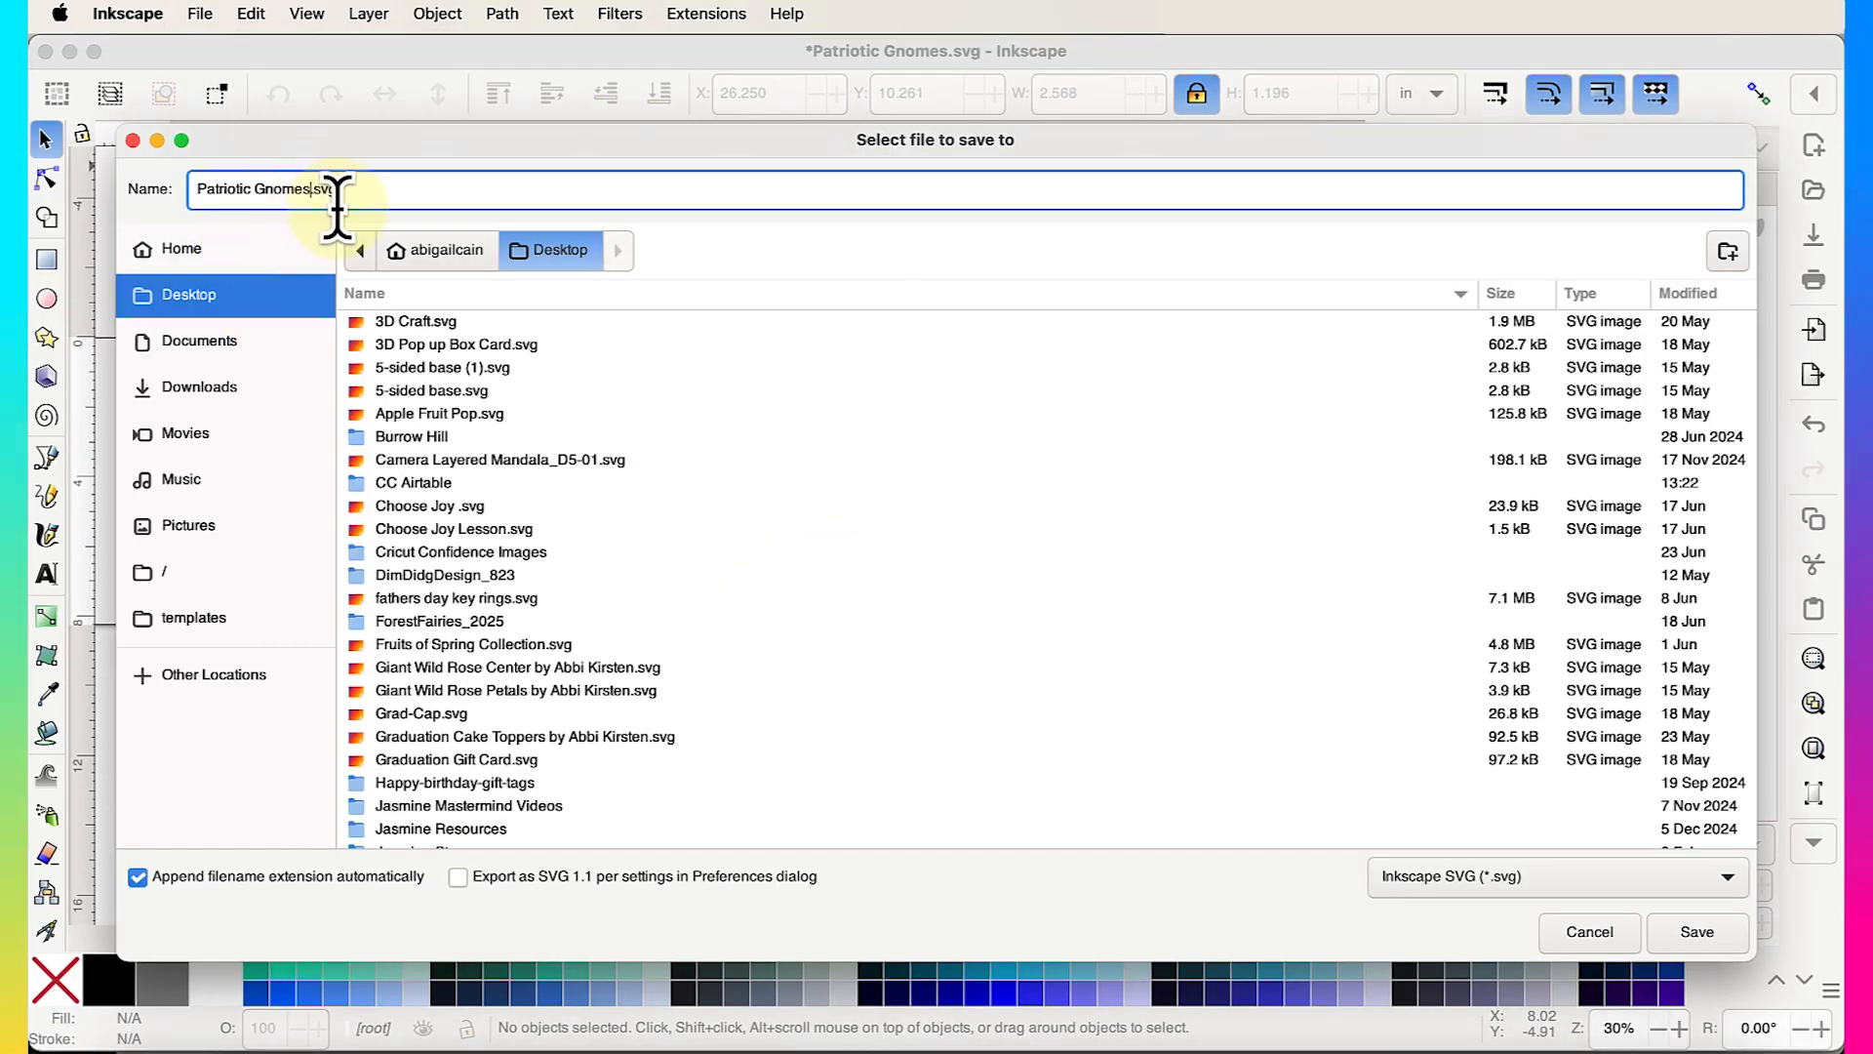
type("1.2")
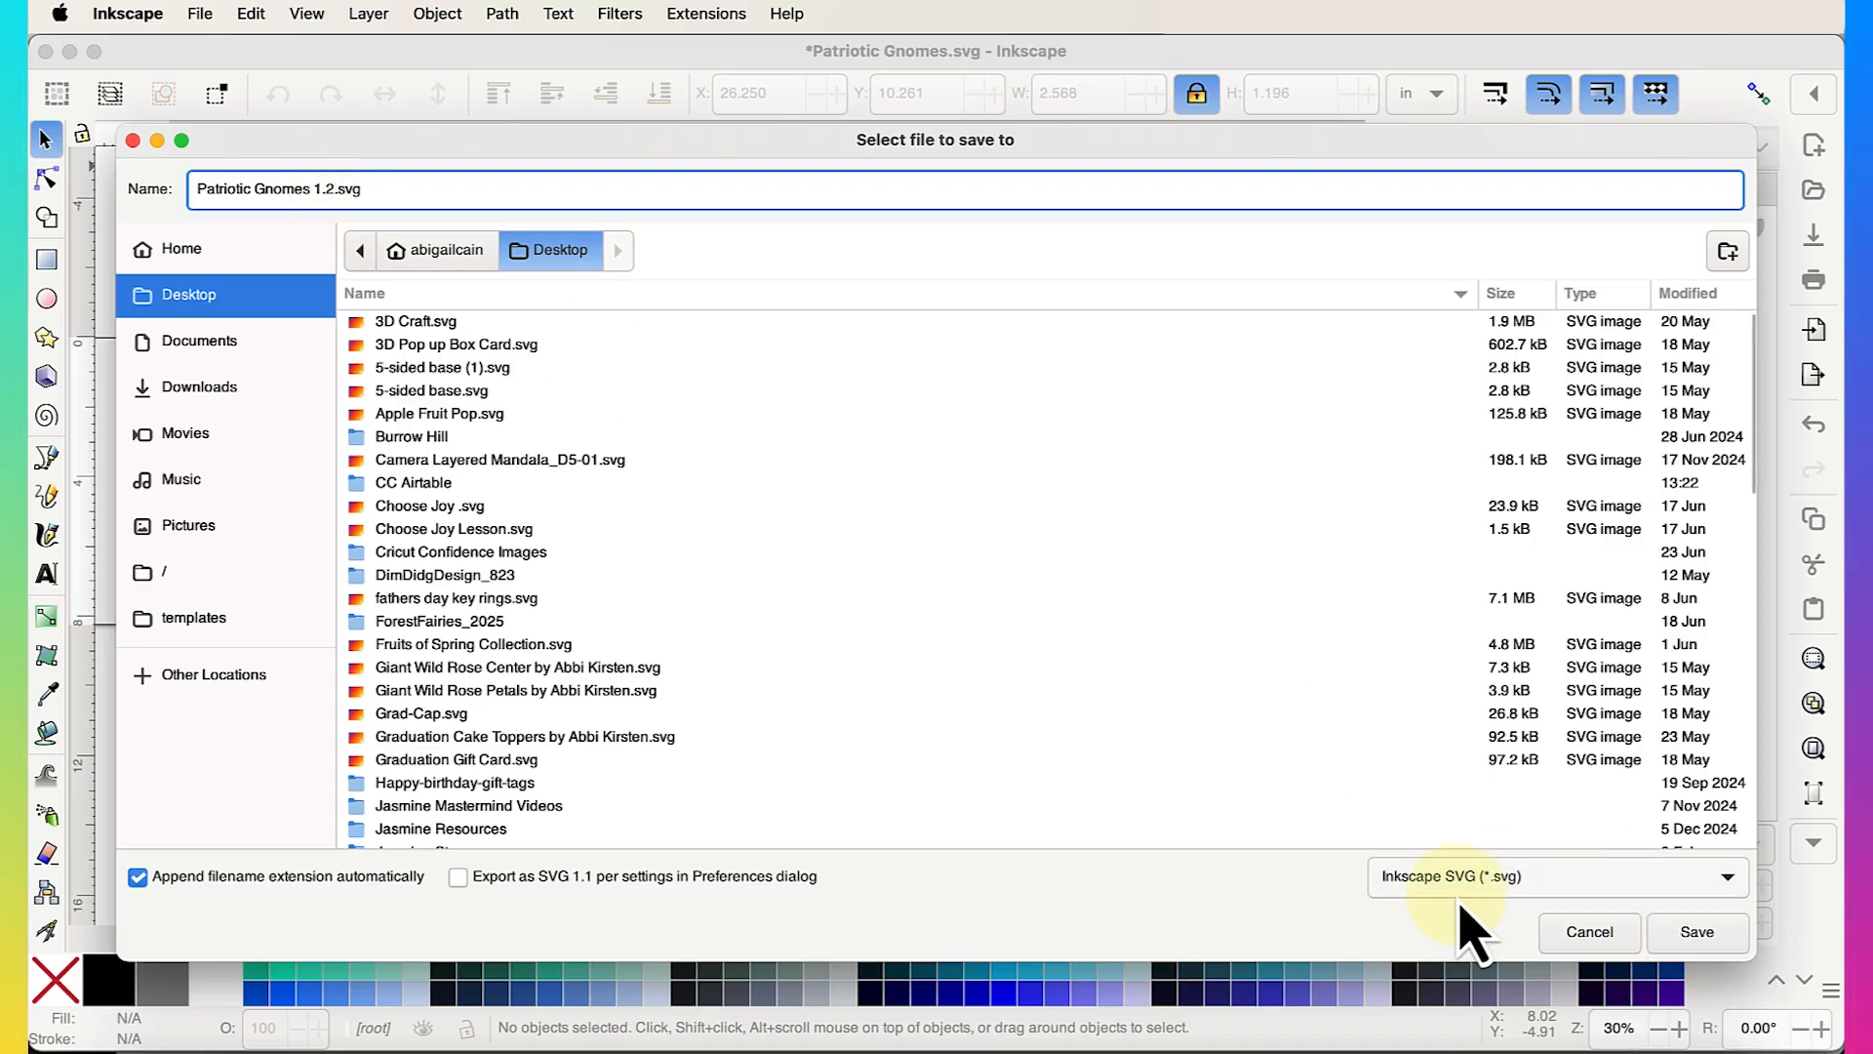
left_click(1696, 938)
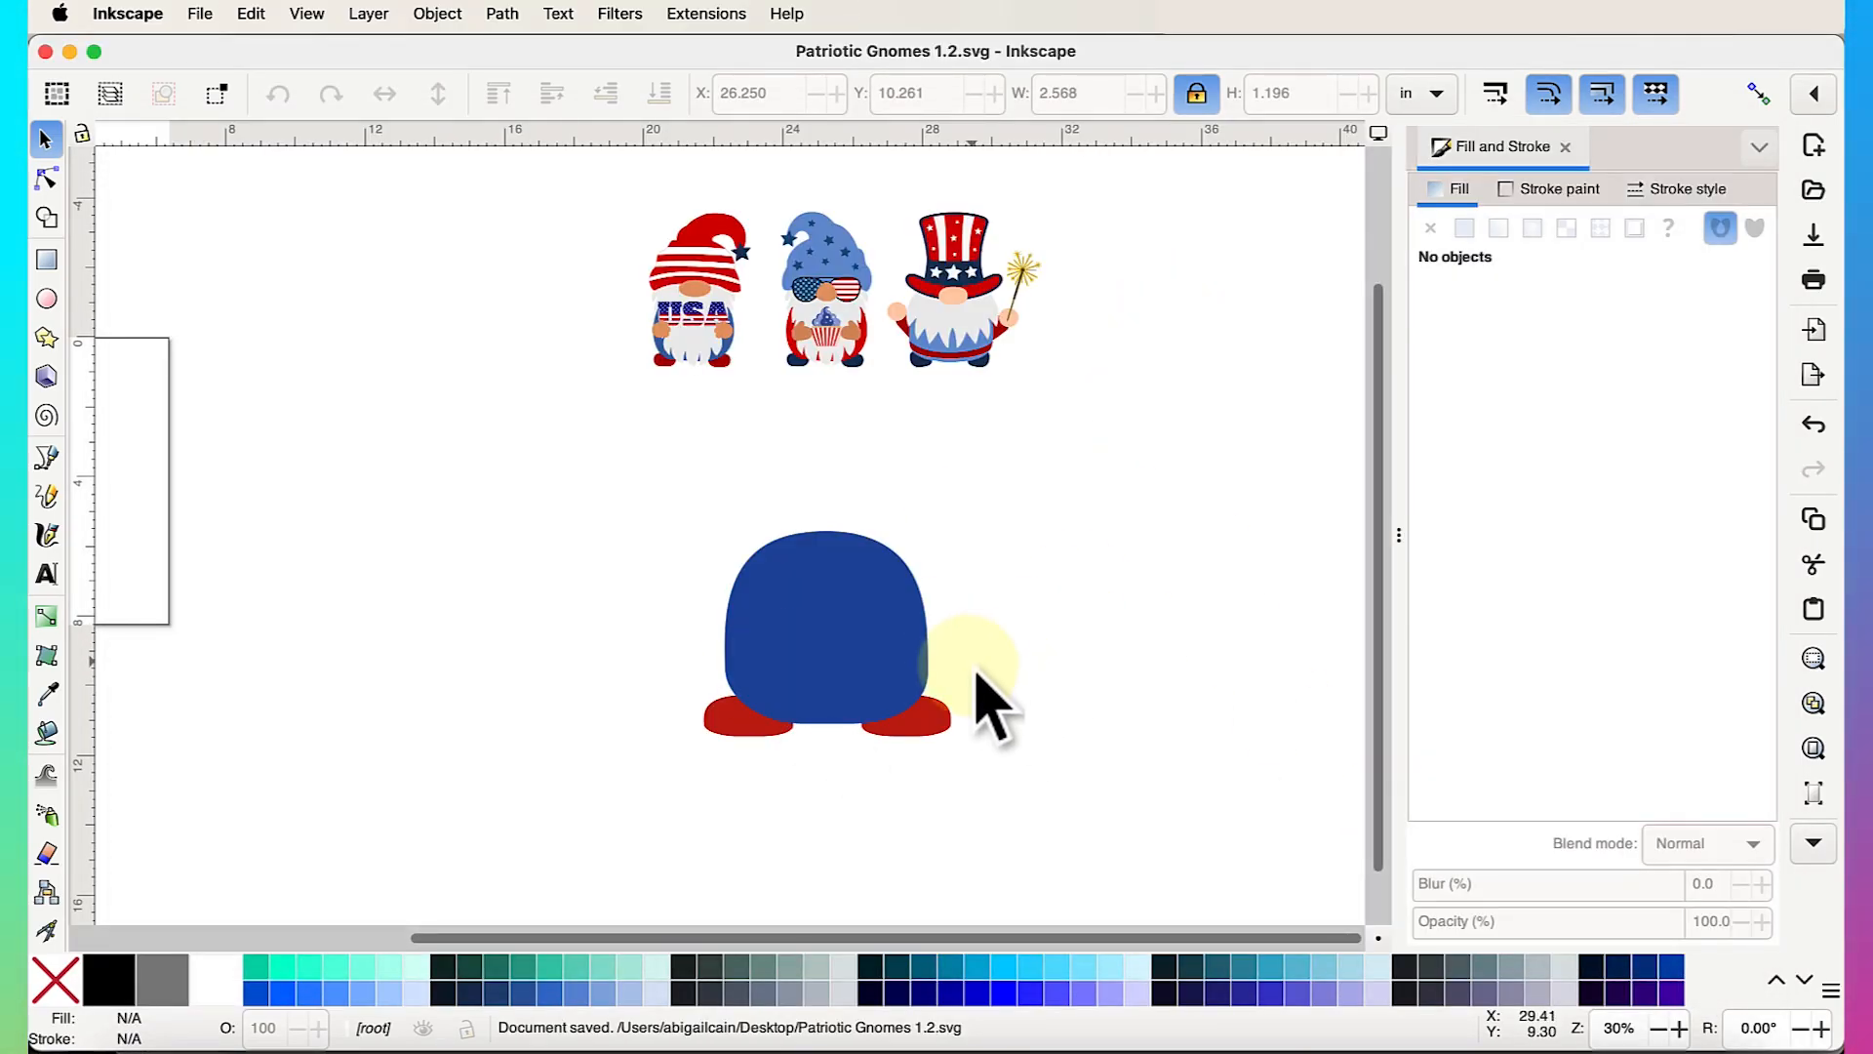
left_click(193, 15)
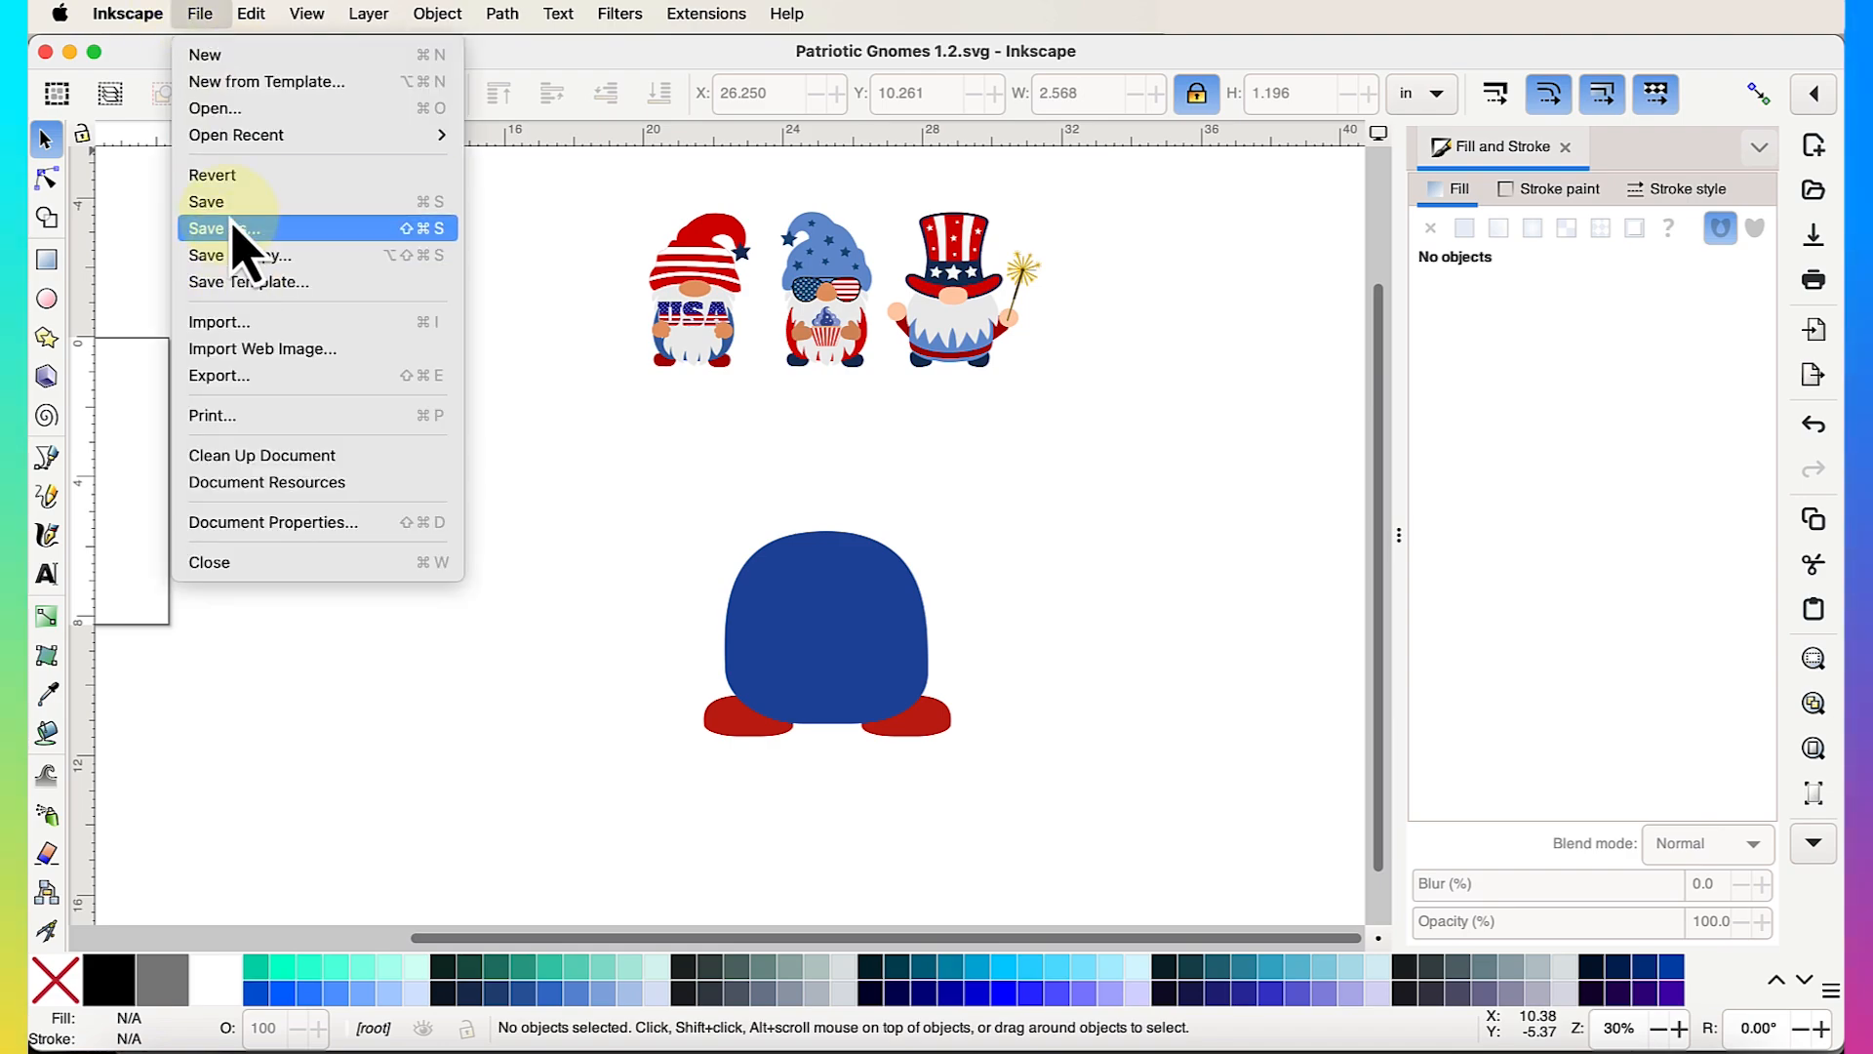
left_click(968, 524)
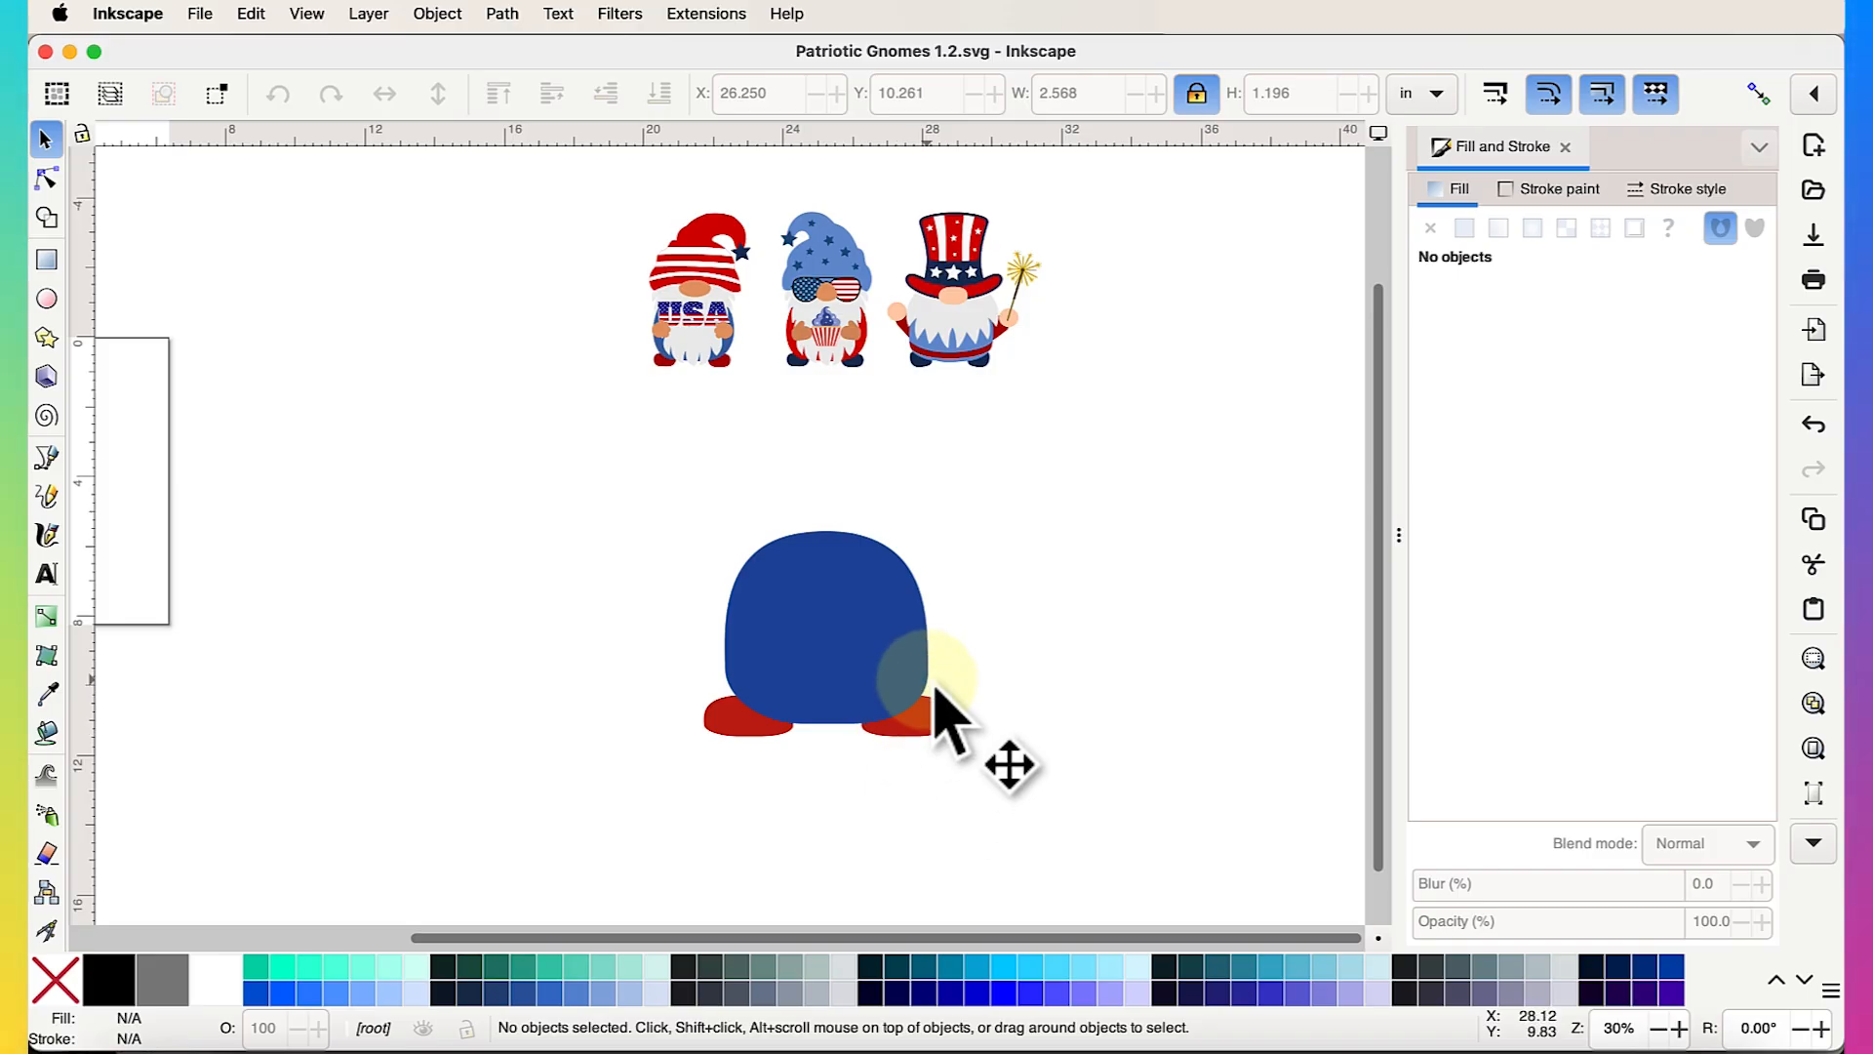
Examine the hands of the three finished gnomes as a reference for the hand shape
scroll(935, 688, "down", 1)
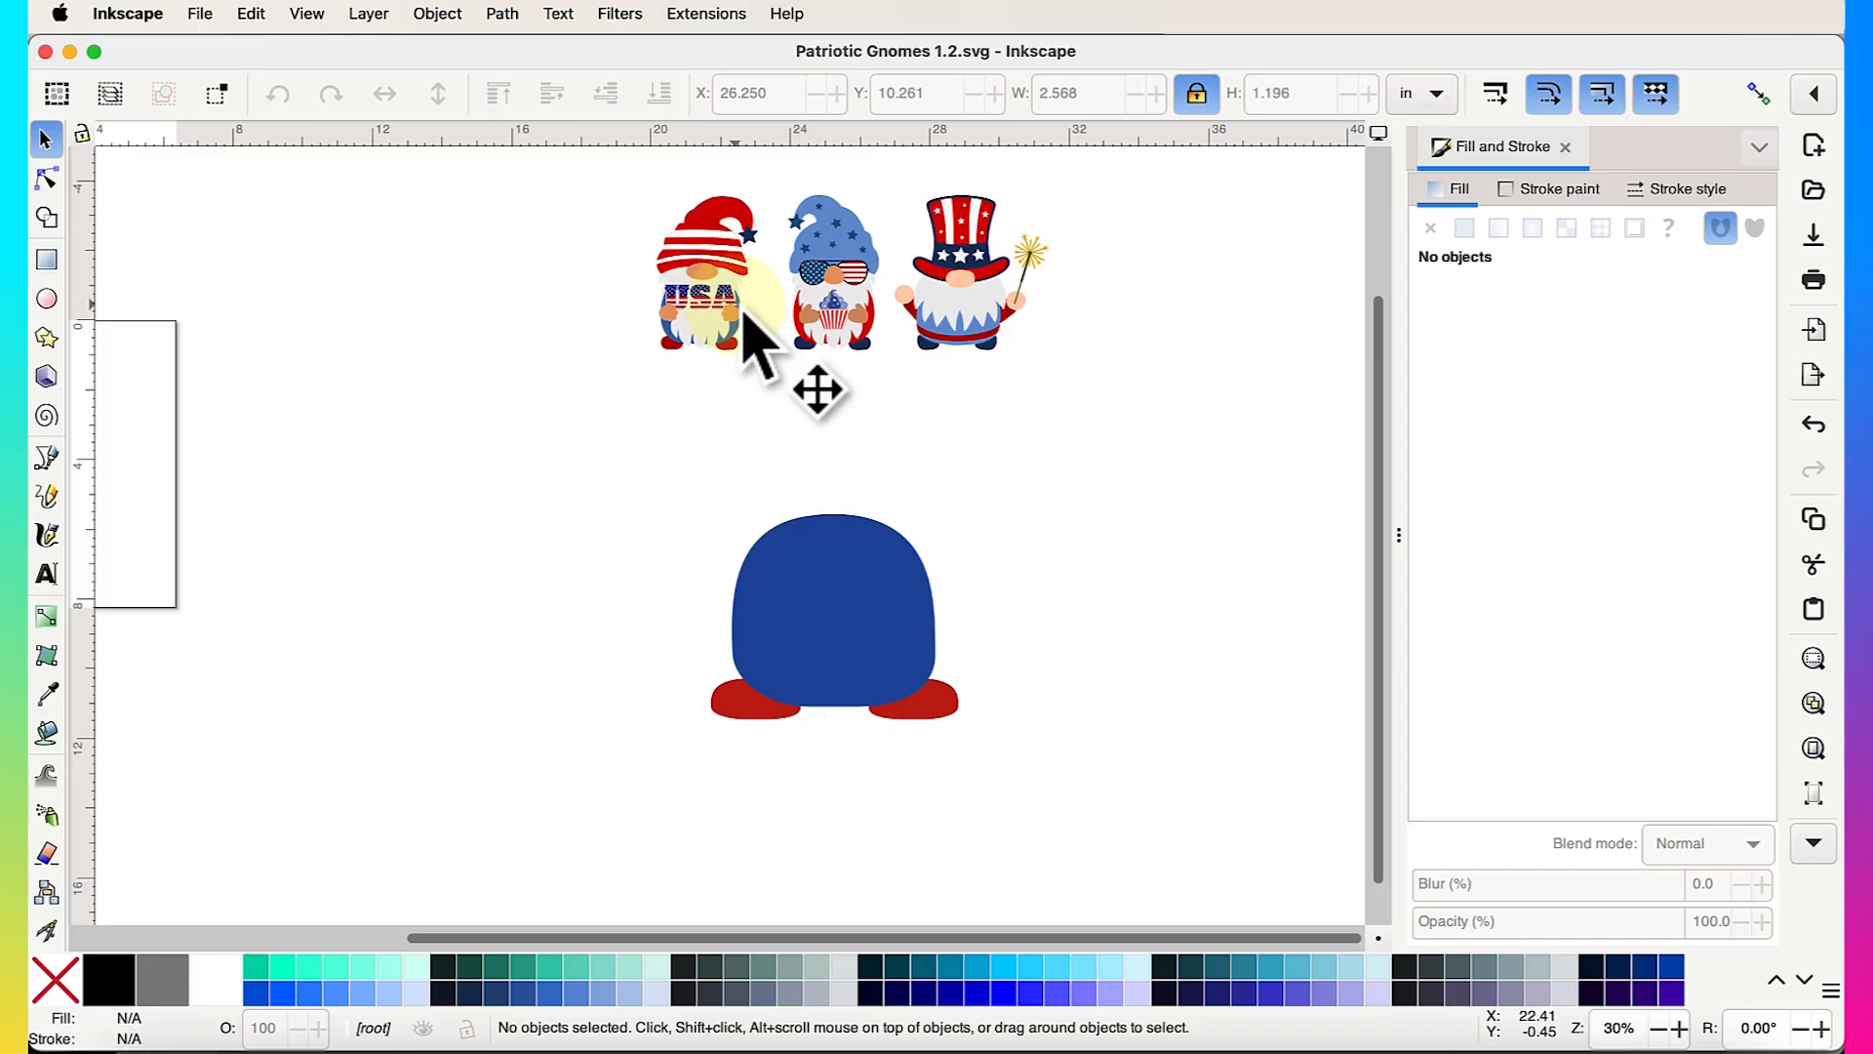
scroll(745, 315, "up", 4)
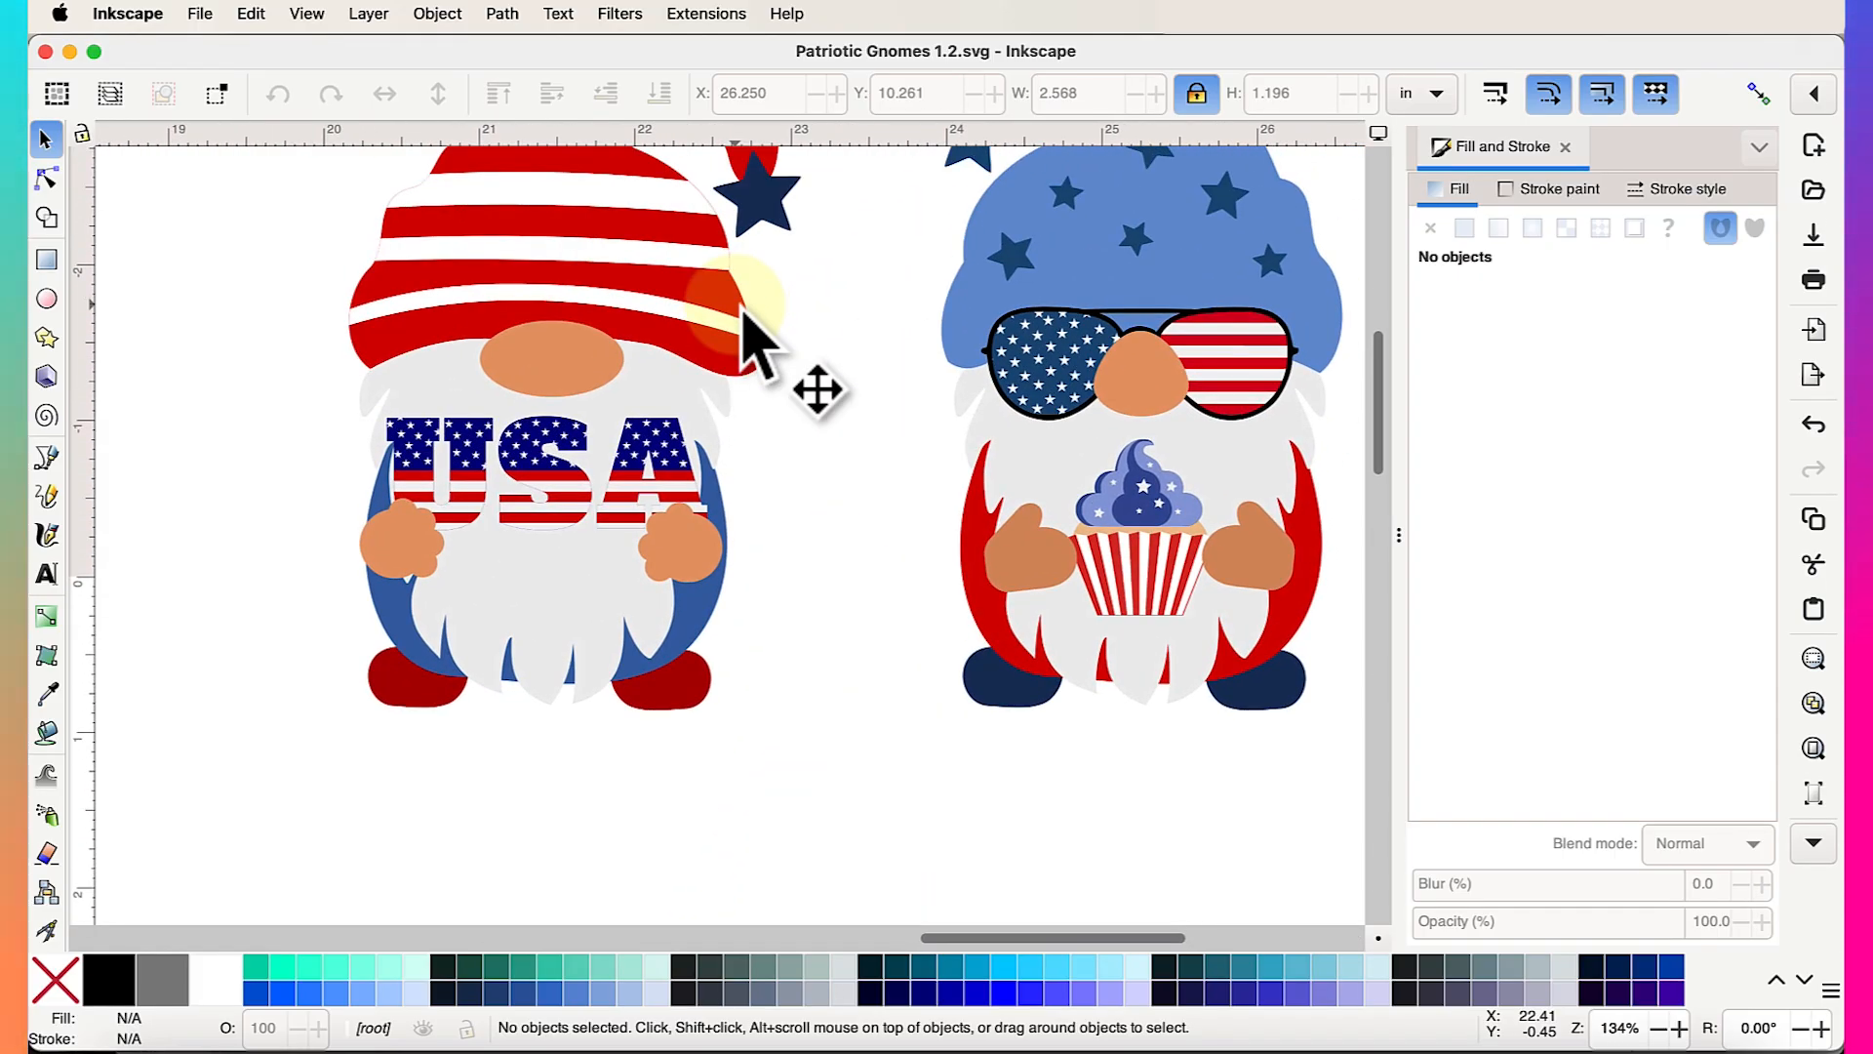
scroll(709, 503, "up", 2)
left_click(656, 665)
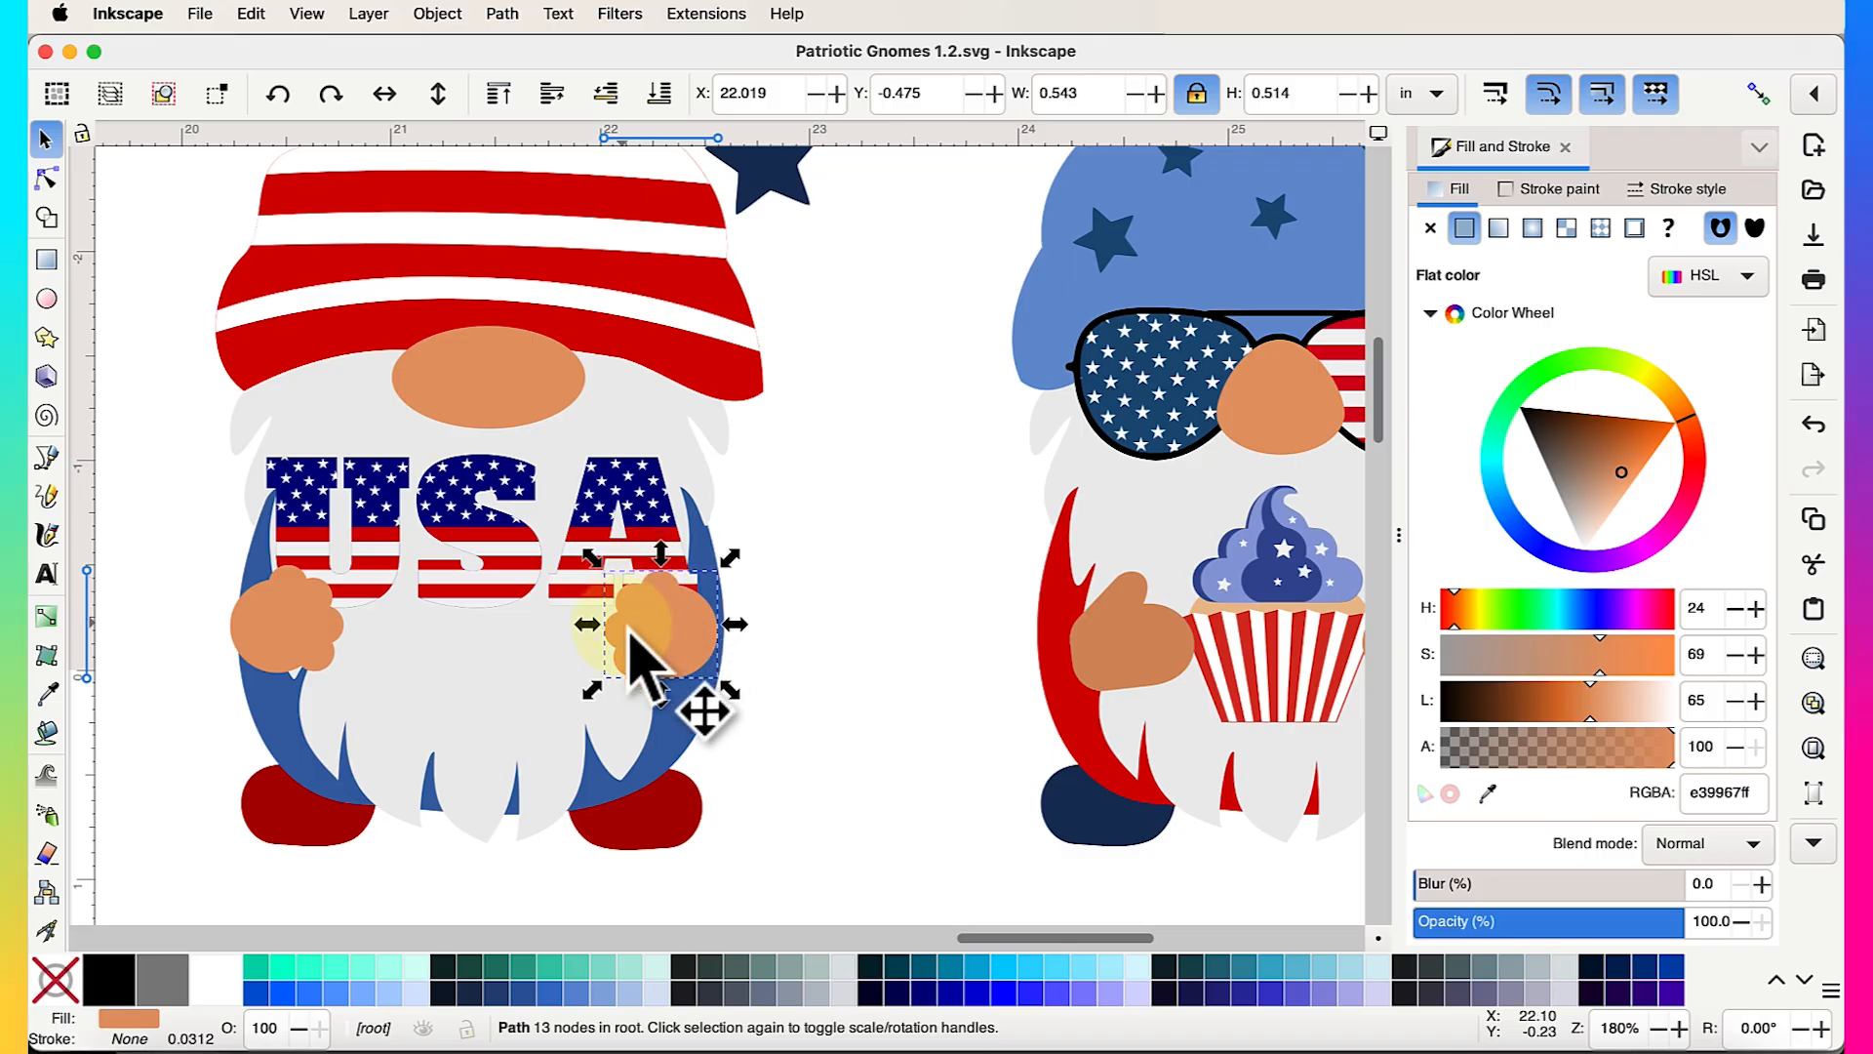
scroll(711, 671, "right", 10)
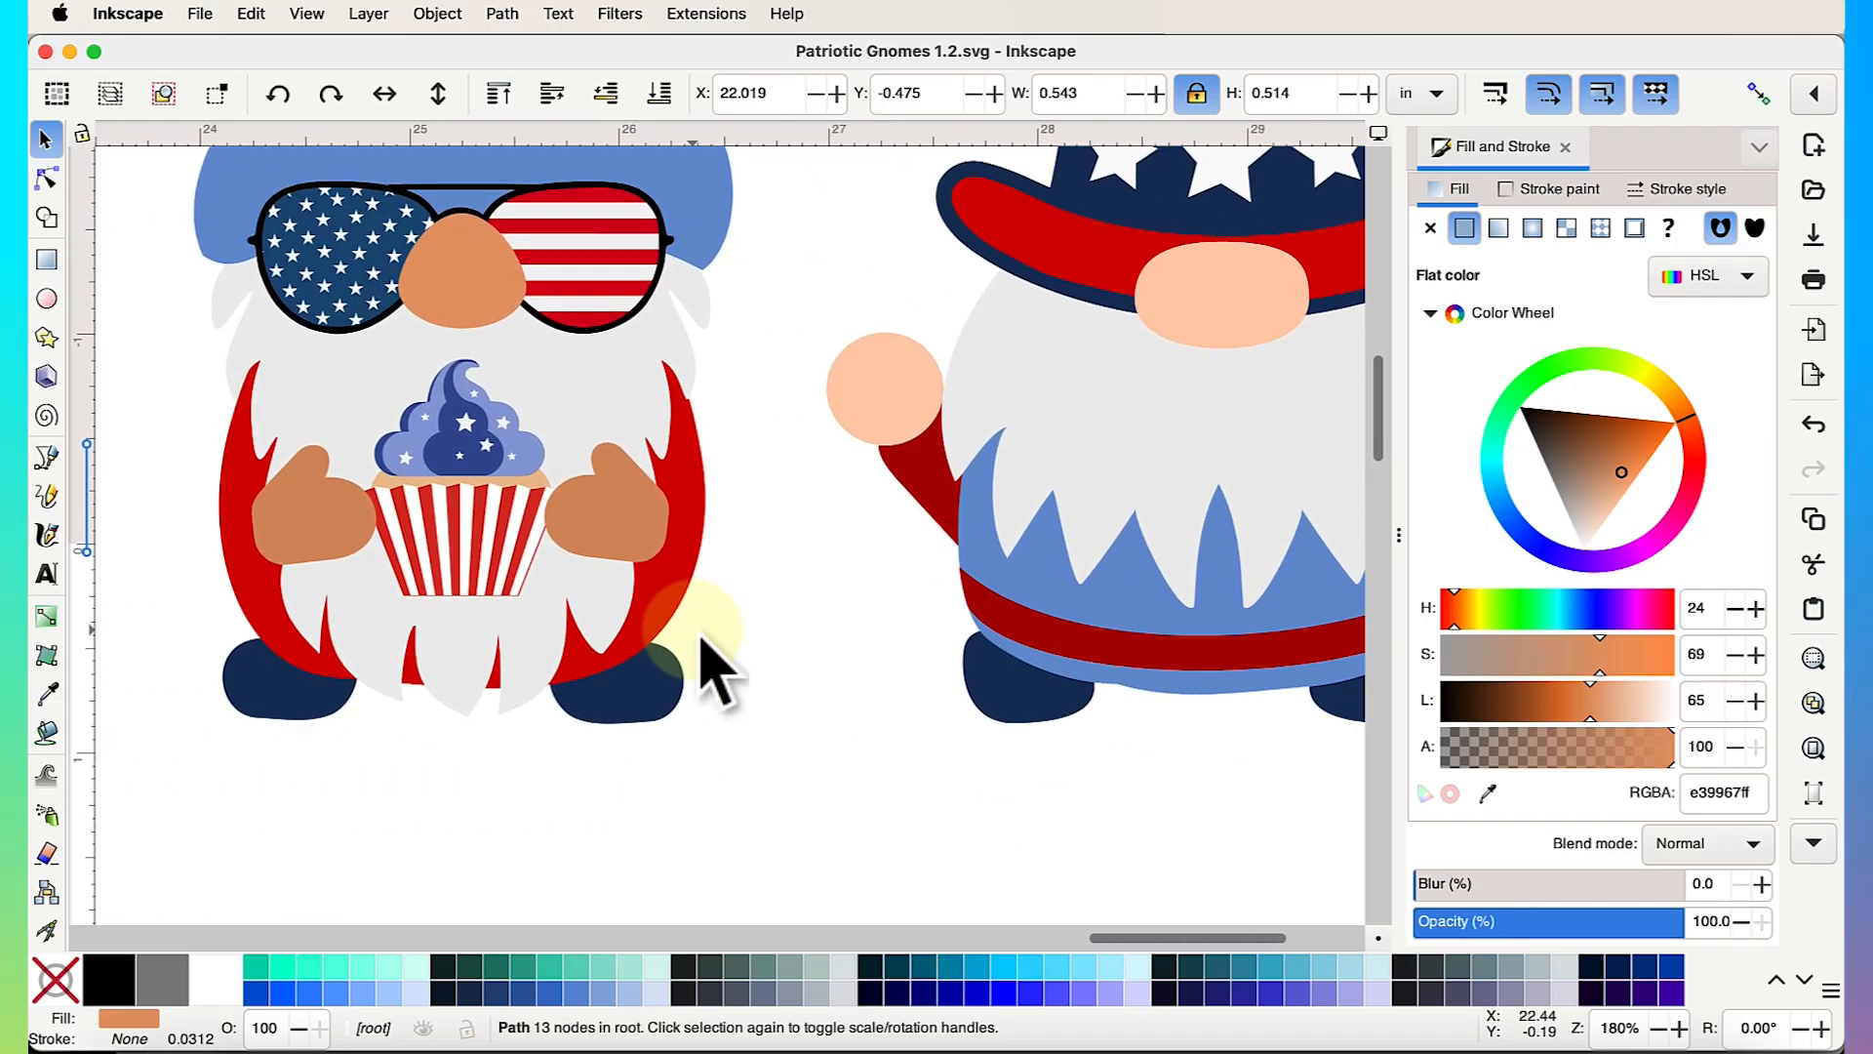
left_click(812, 478)
scroll(823, 488, "left", 5)
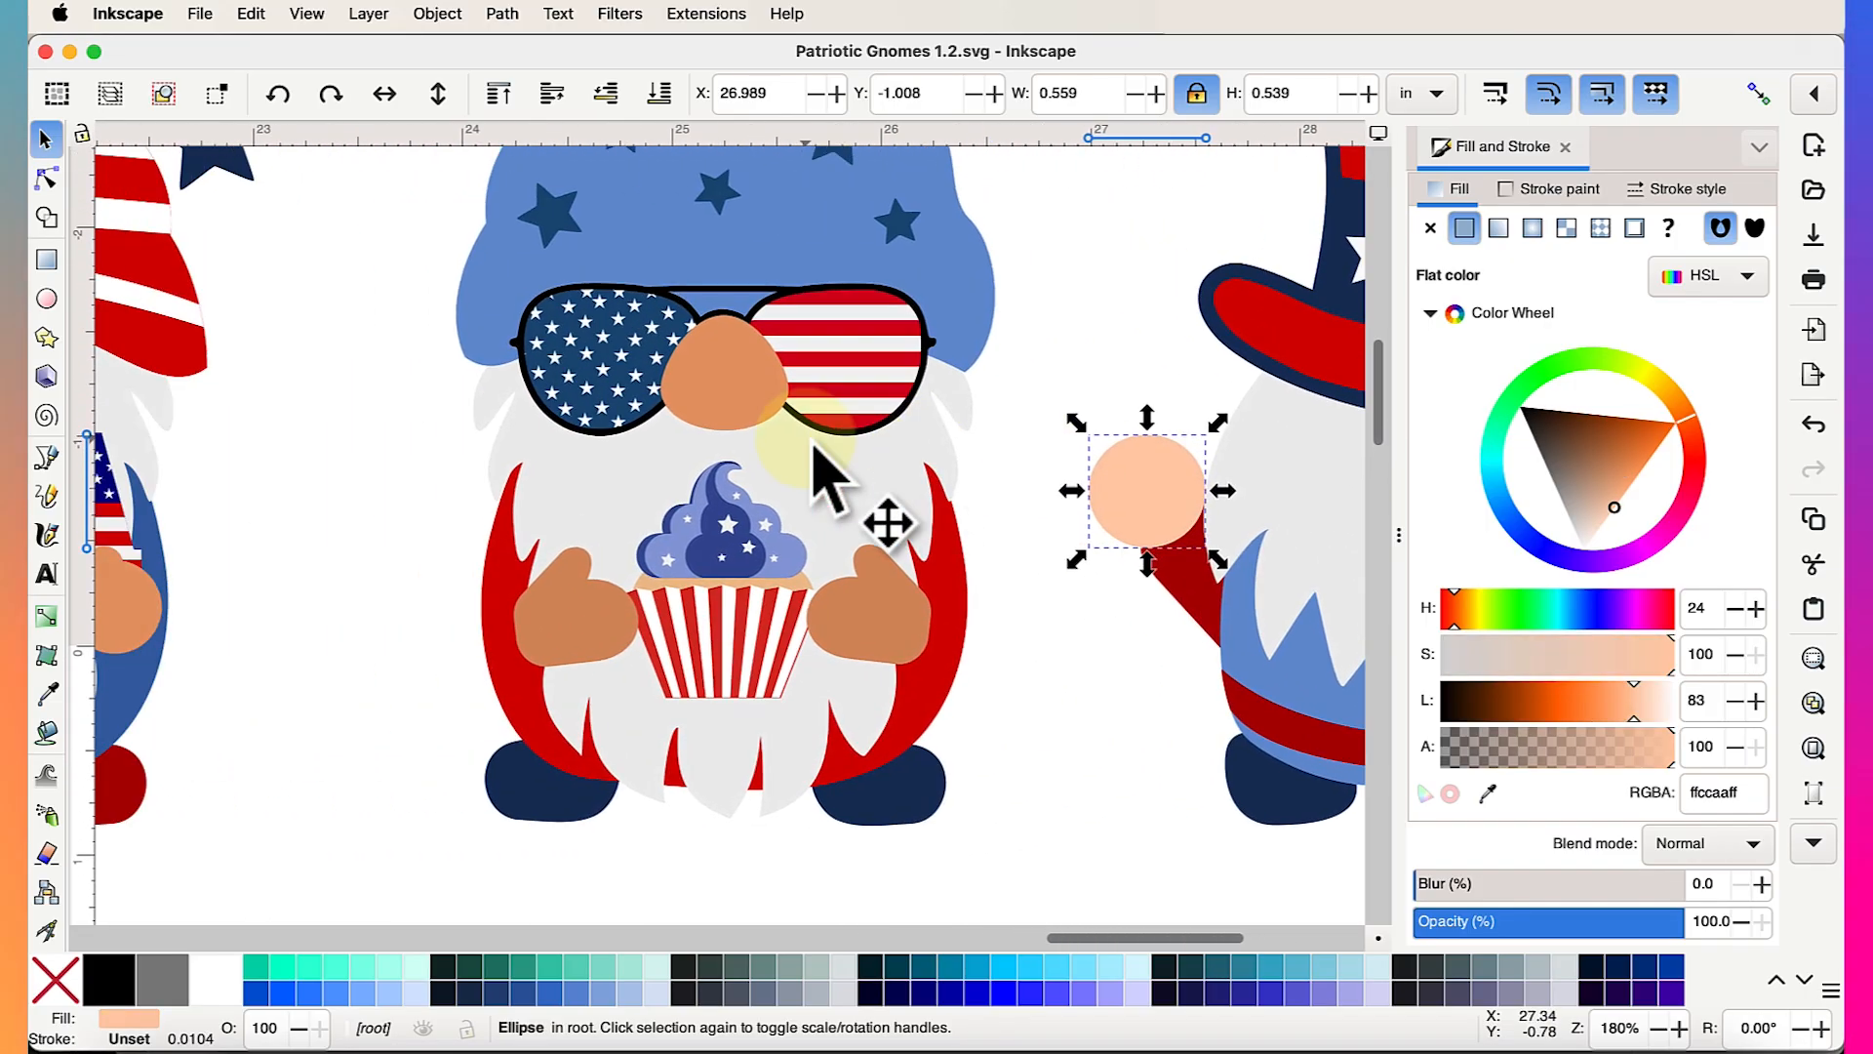
left_click(643, 636)
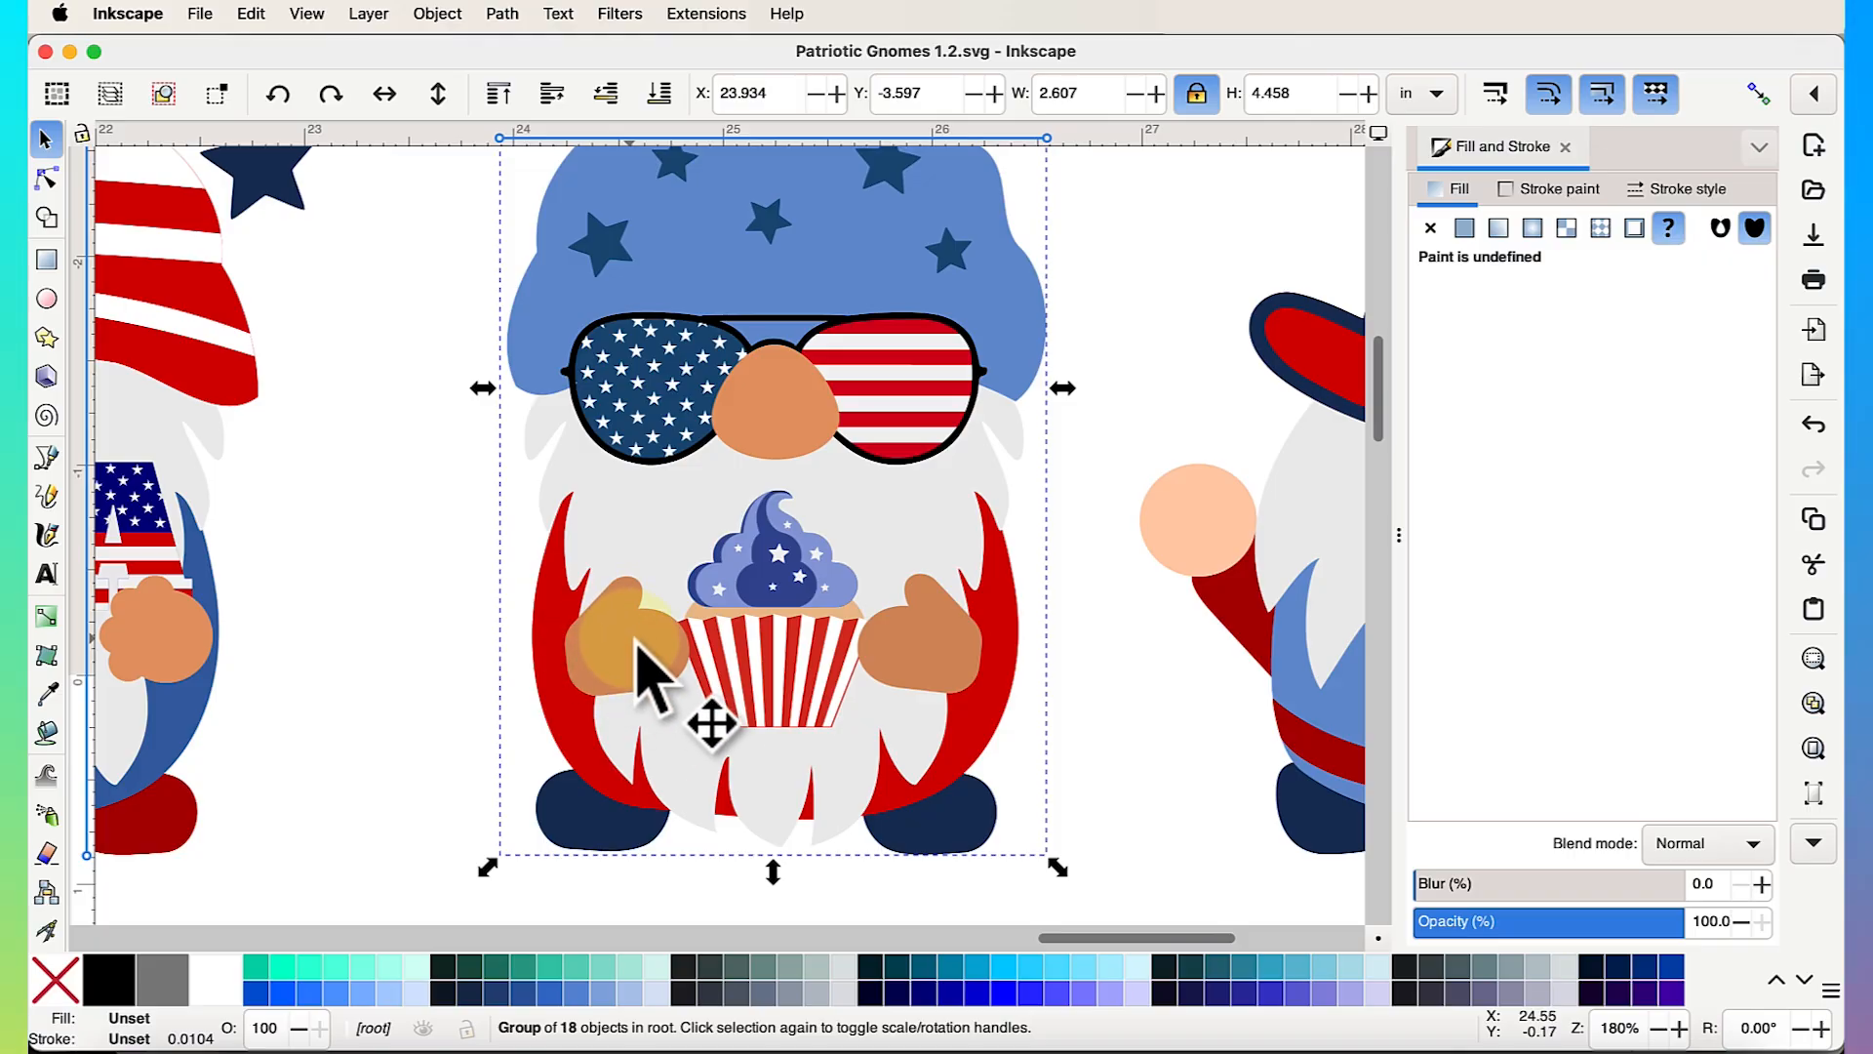
scroll(639, 644, "down", 2)
scroll(790, 626, "down", 1)
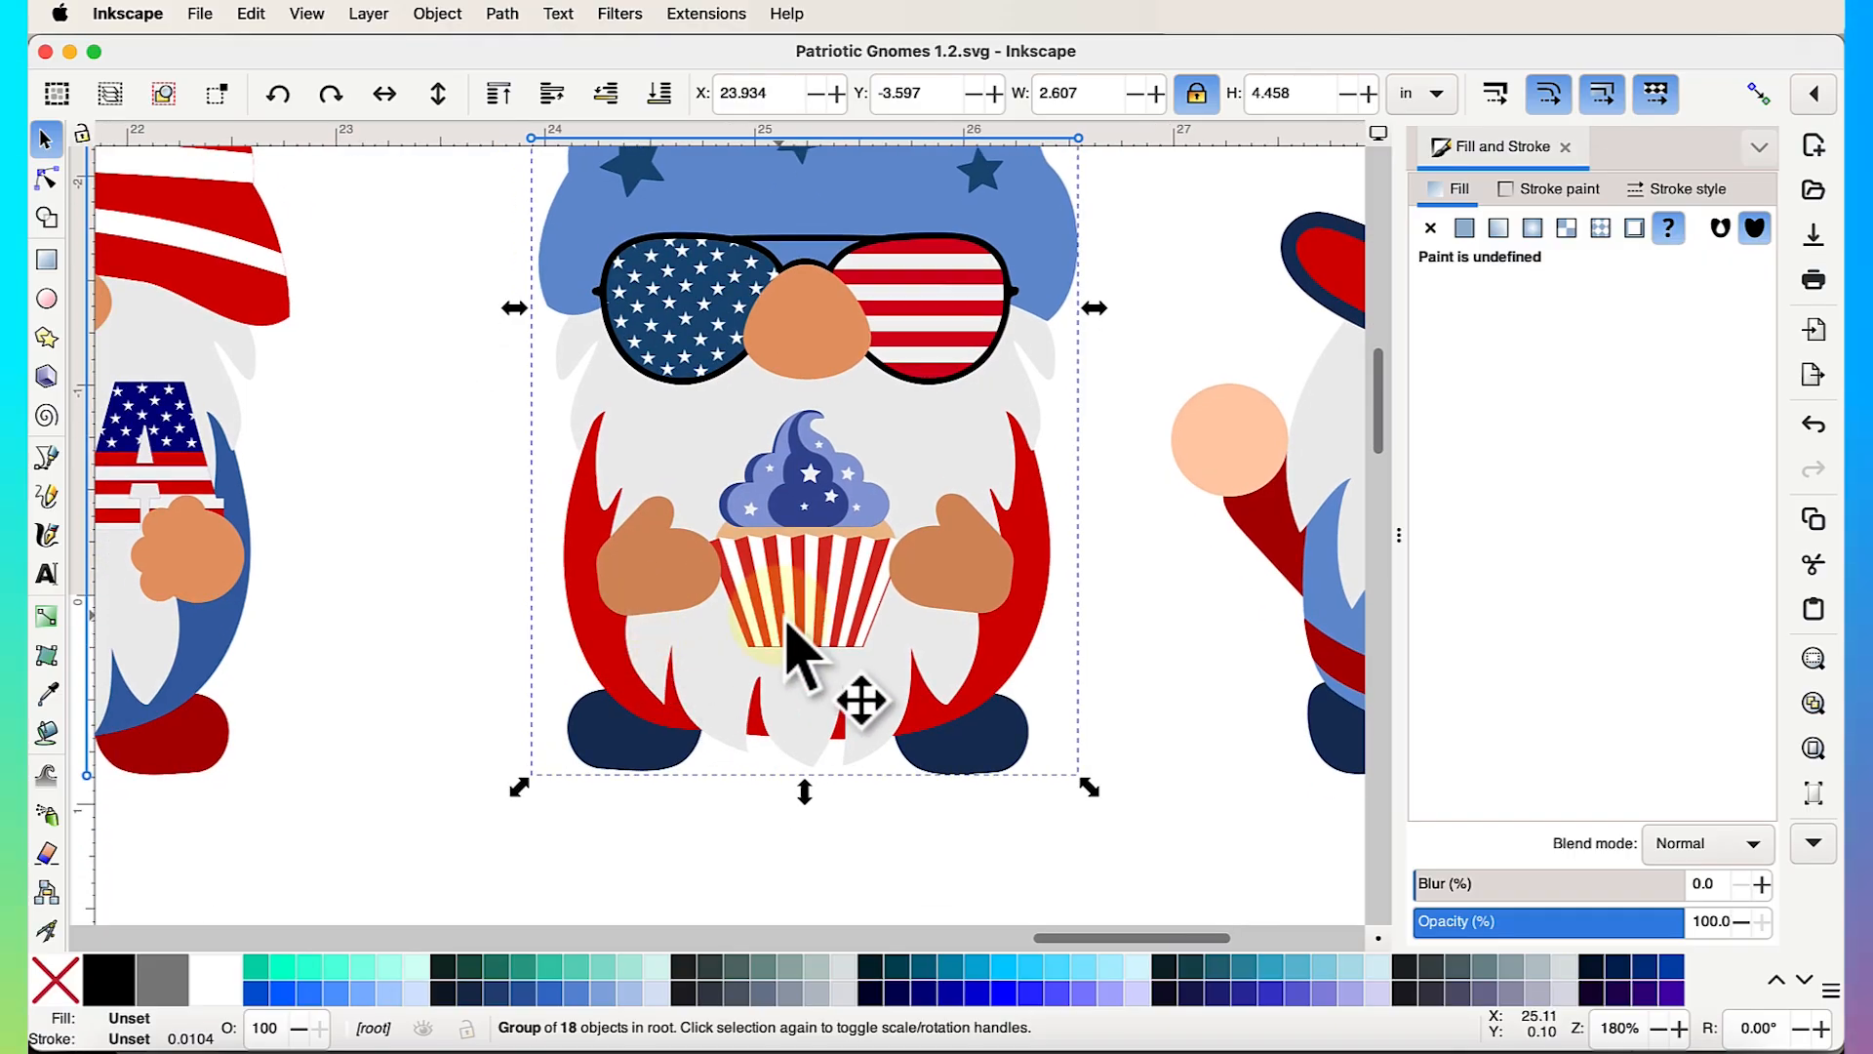
scroll(792, 644, "down", 6)
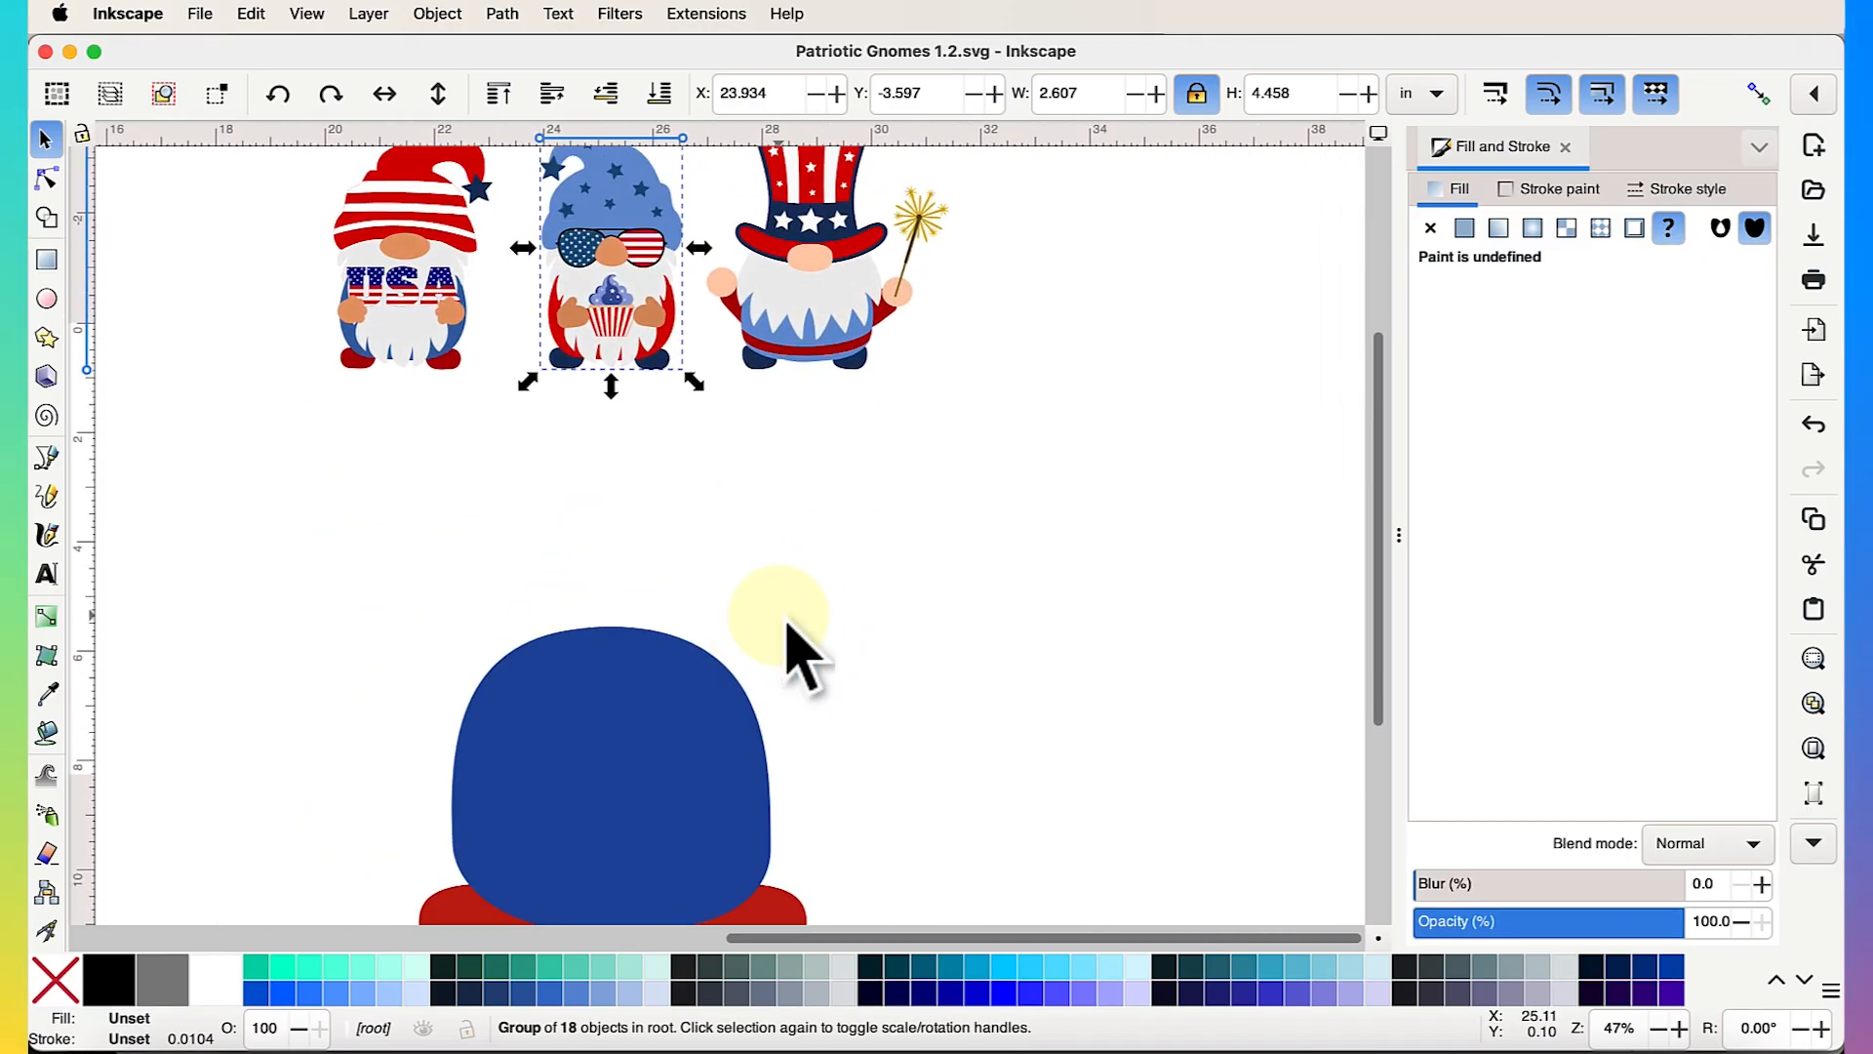
scroll(786, 624, "up", 1)
Draw a red rectangle about 2.2 by 2.69 in beside the blue body and round its corners to about 0.71 in
left_click(46, 261)
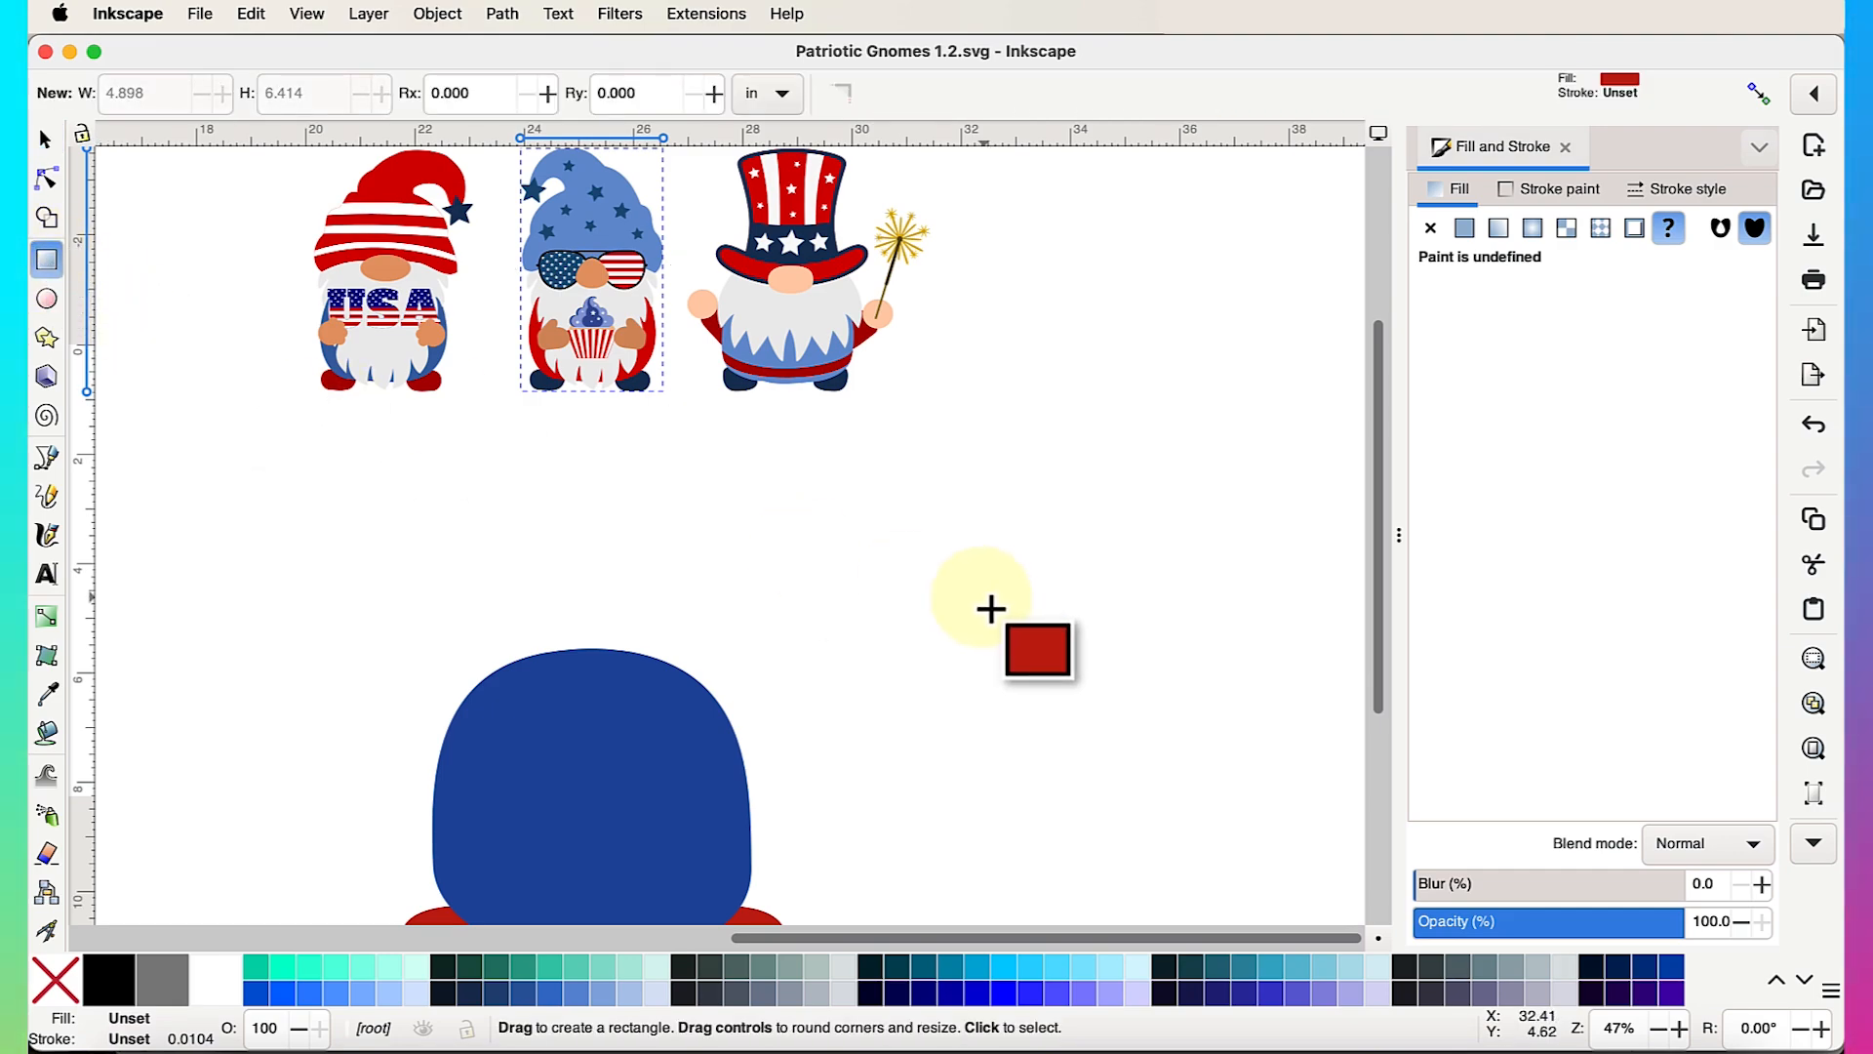
scroll(750, 497, "right", 3)
left_click_drag(741, 484, 861, 630)
scroll(891, 545, "up", 2)
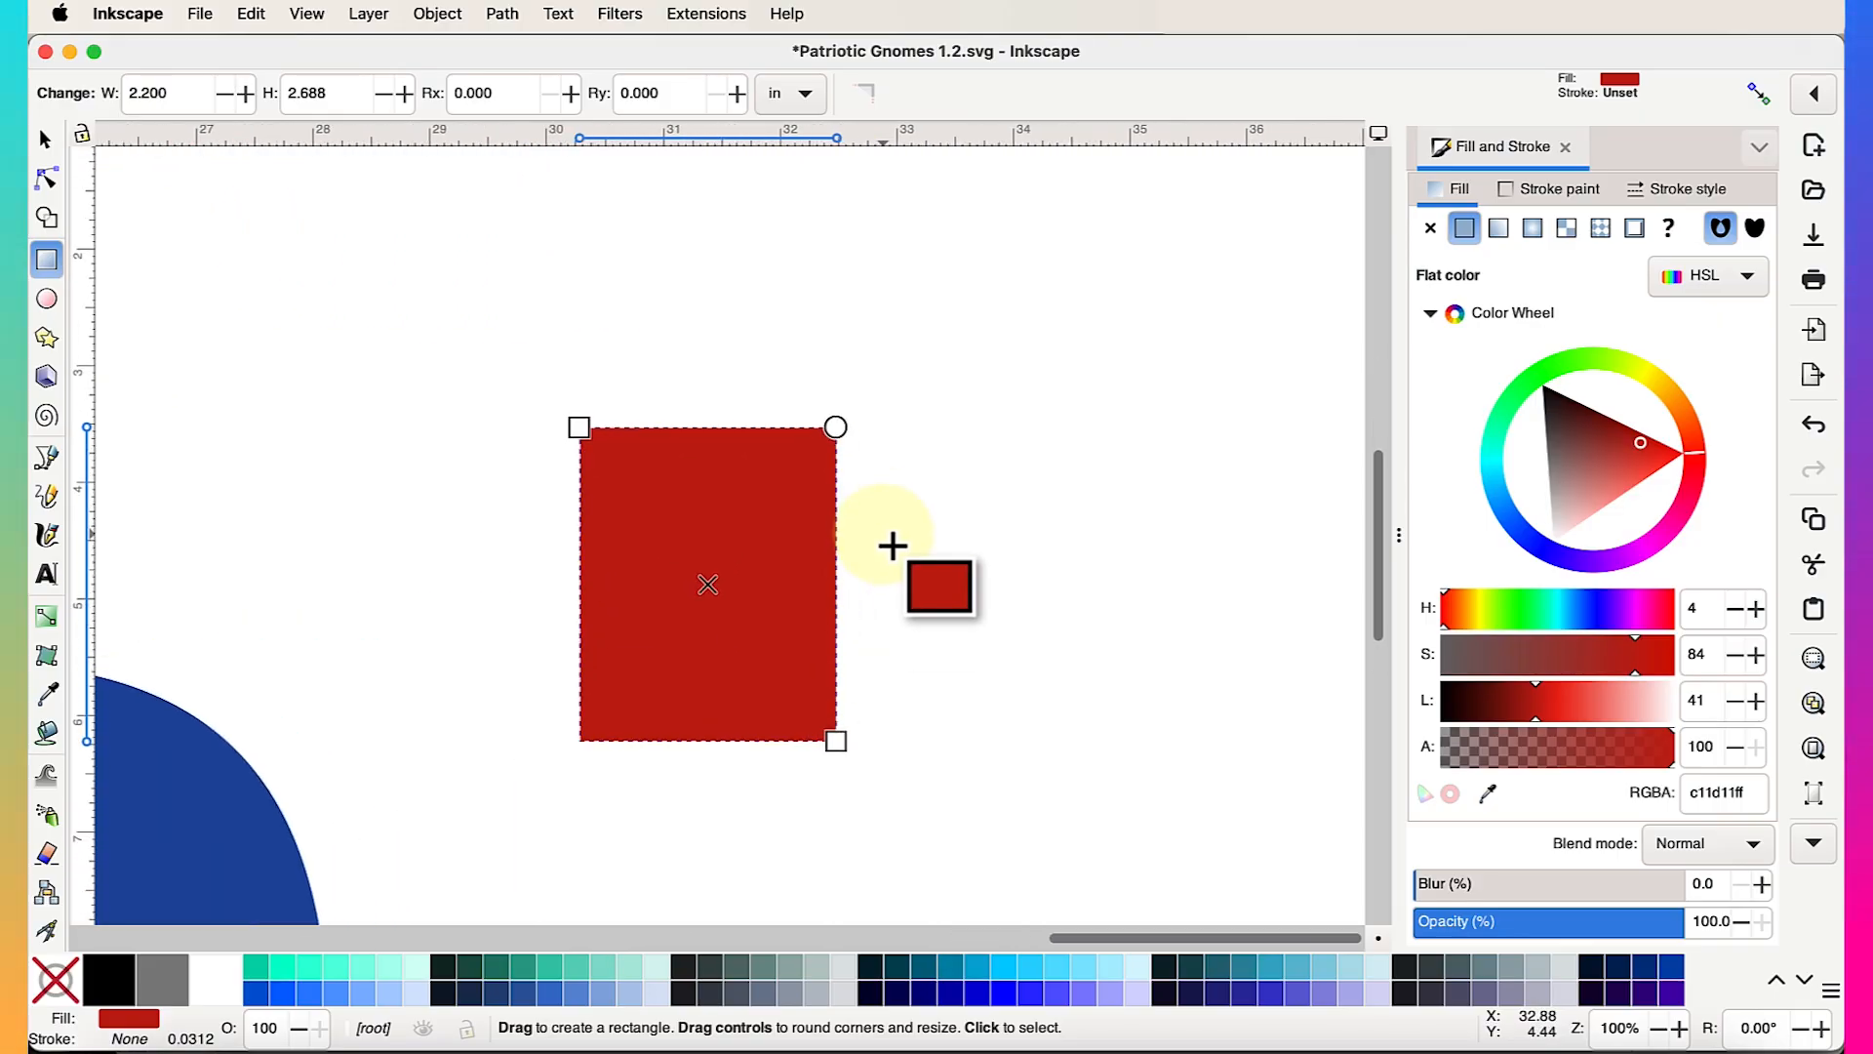
left_click_drag(838, 431, 851, 524)
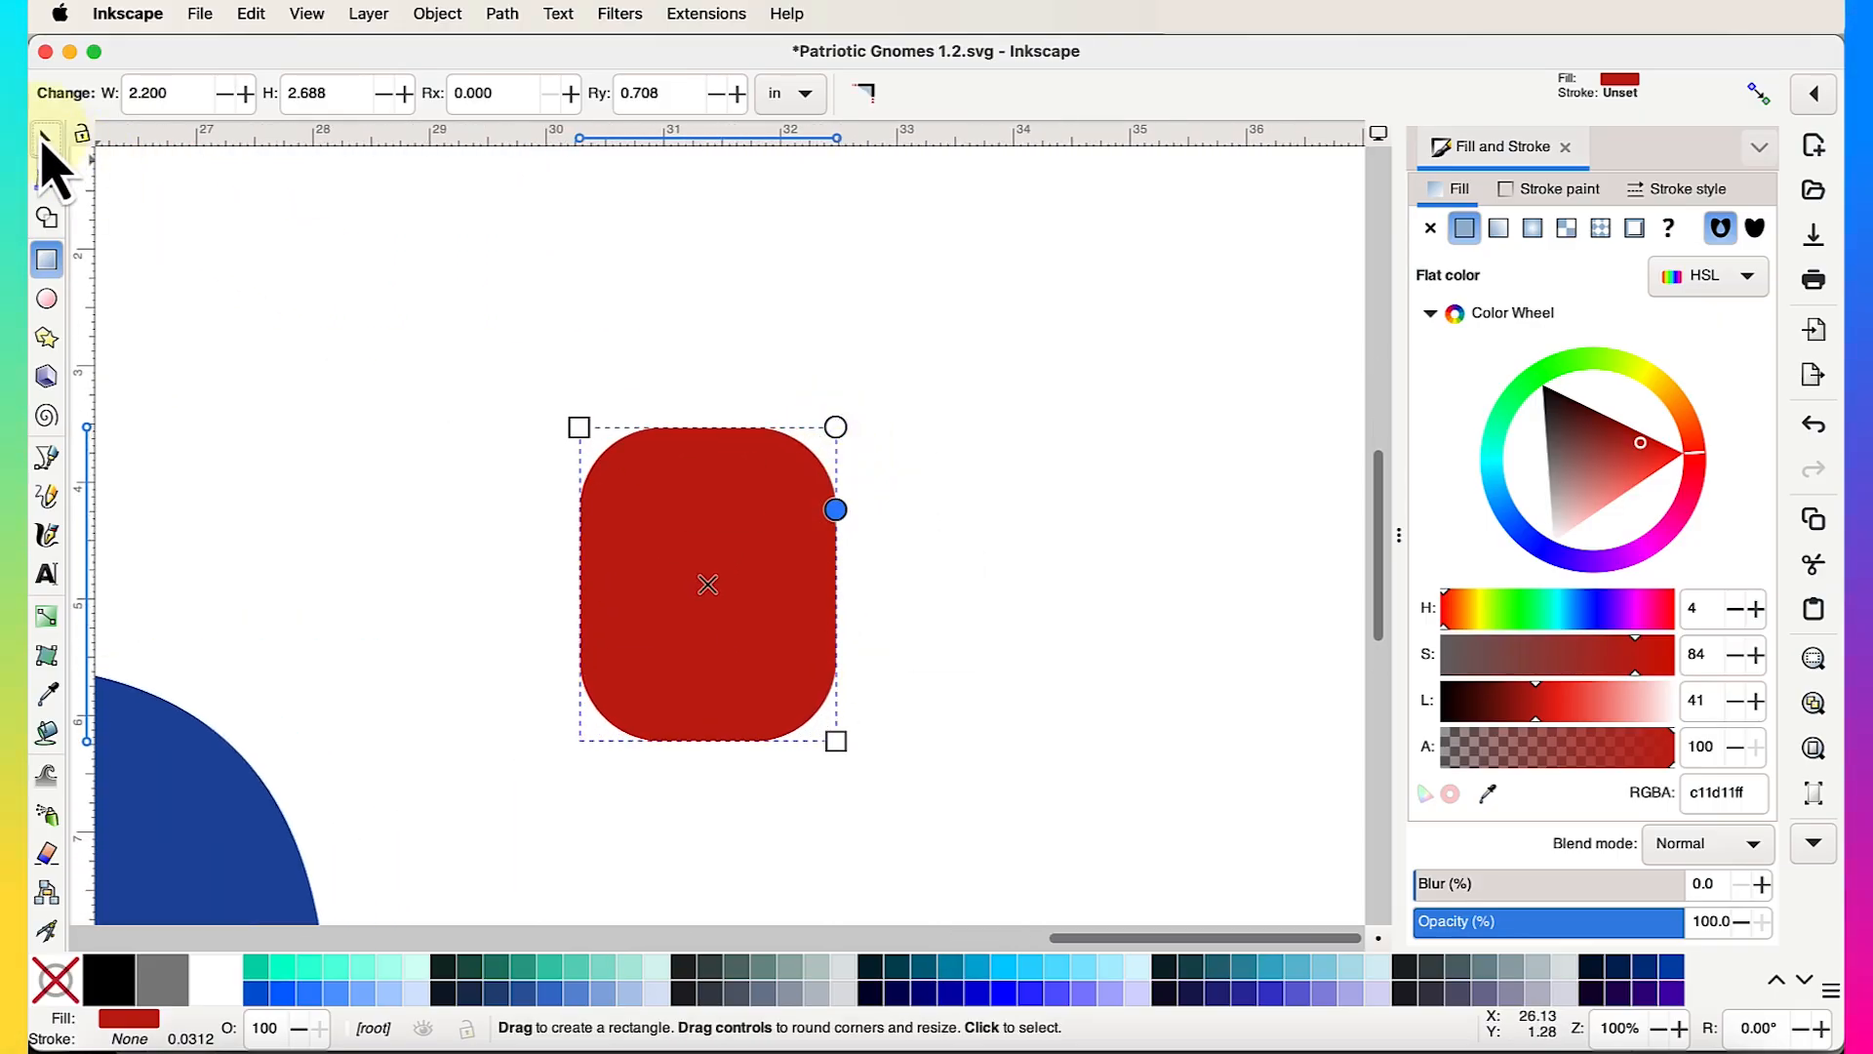
left_click(43, 142)
left_click(1054, 515)
Duplicate the rounded rectangle, place the copy to its right and narrow it to about 1.02 in wide
left_click(722, 566)
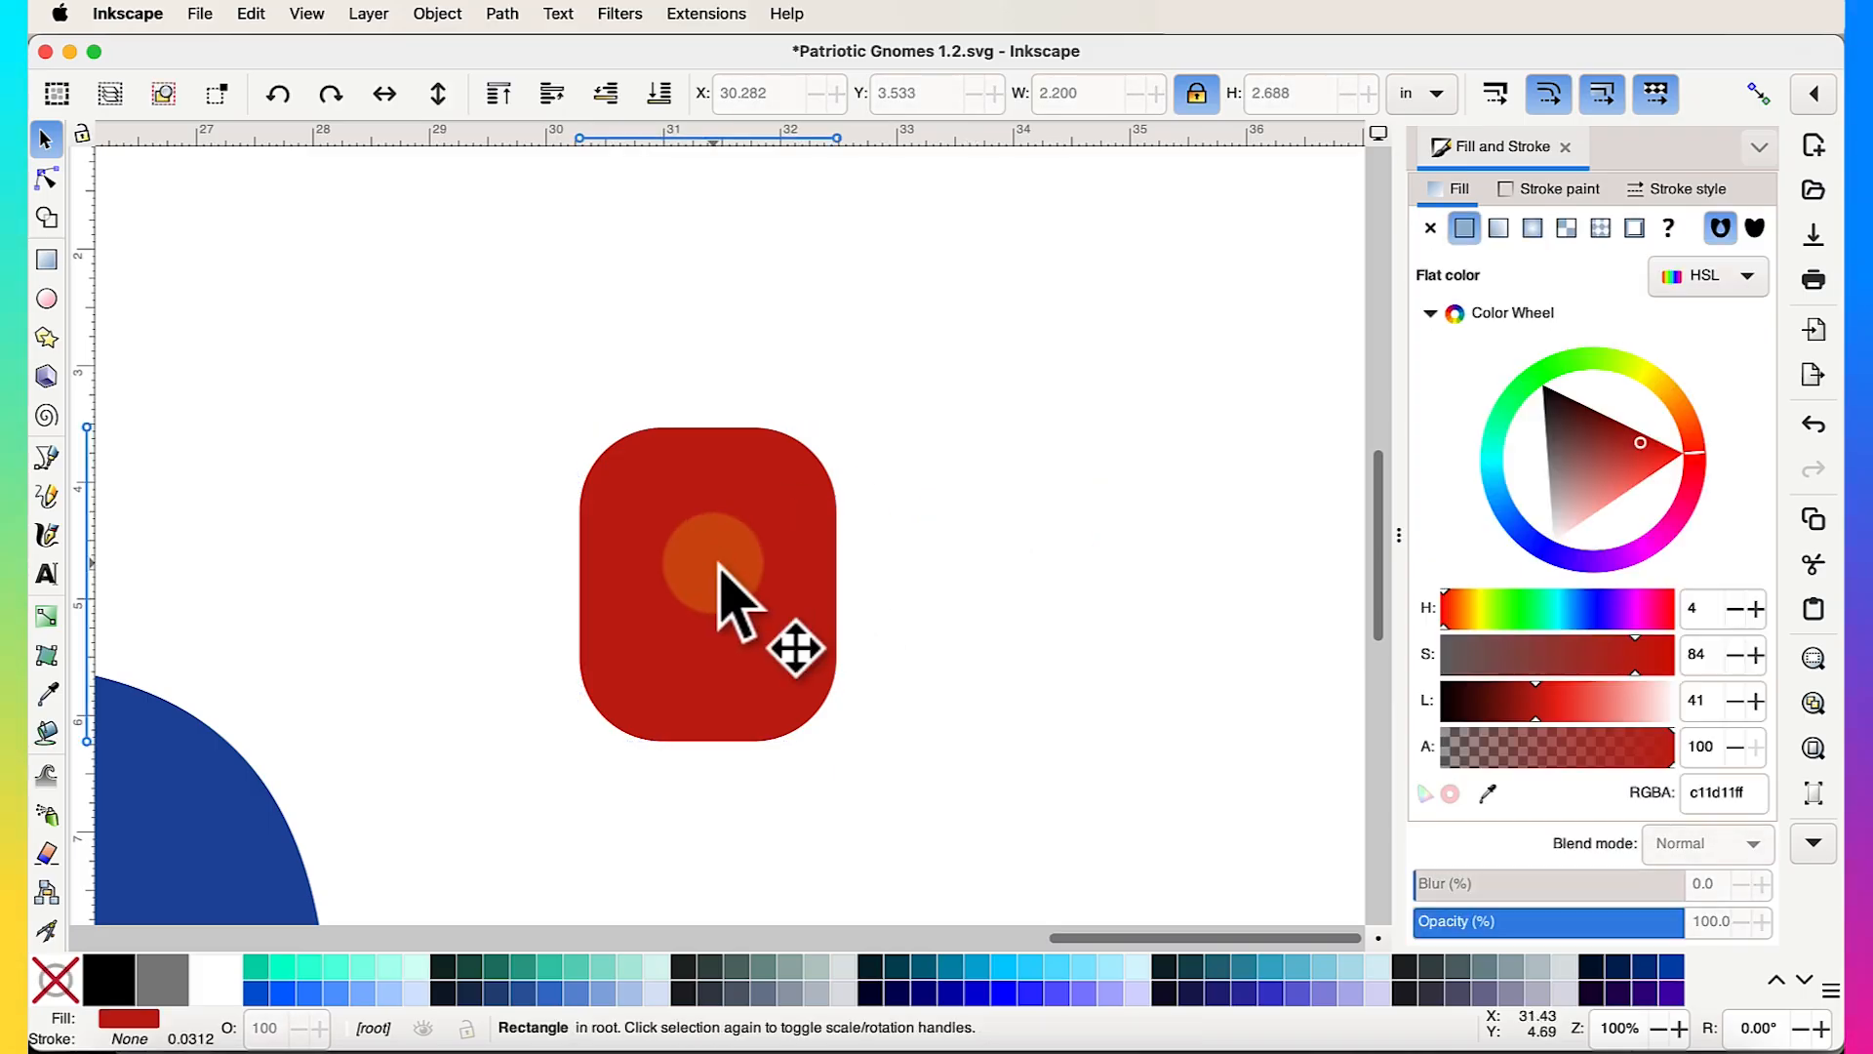
key("super+d")
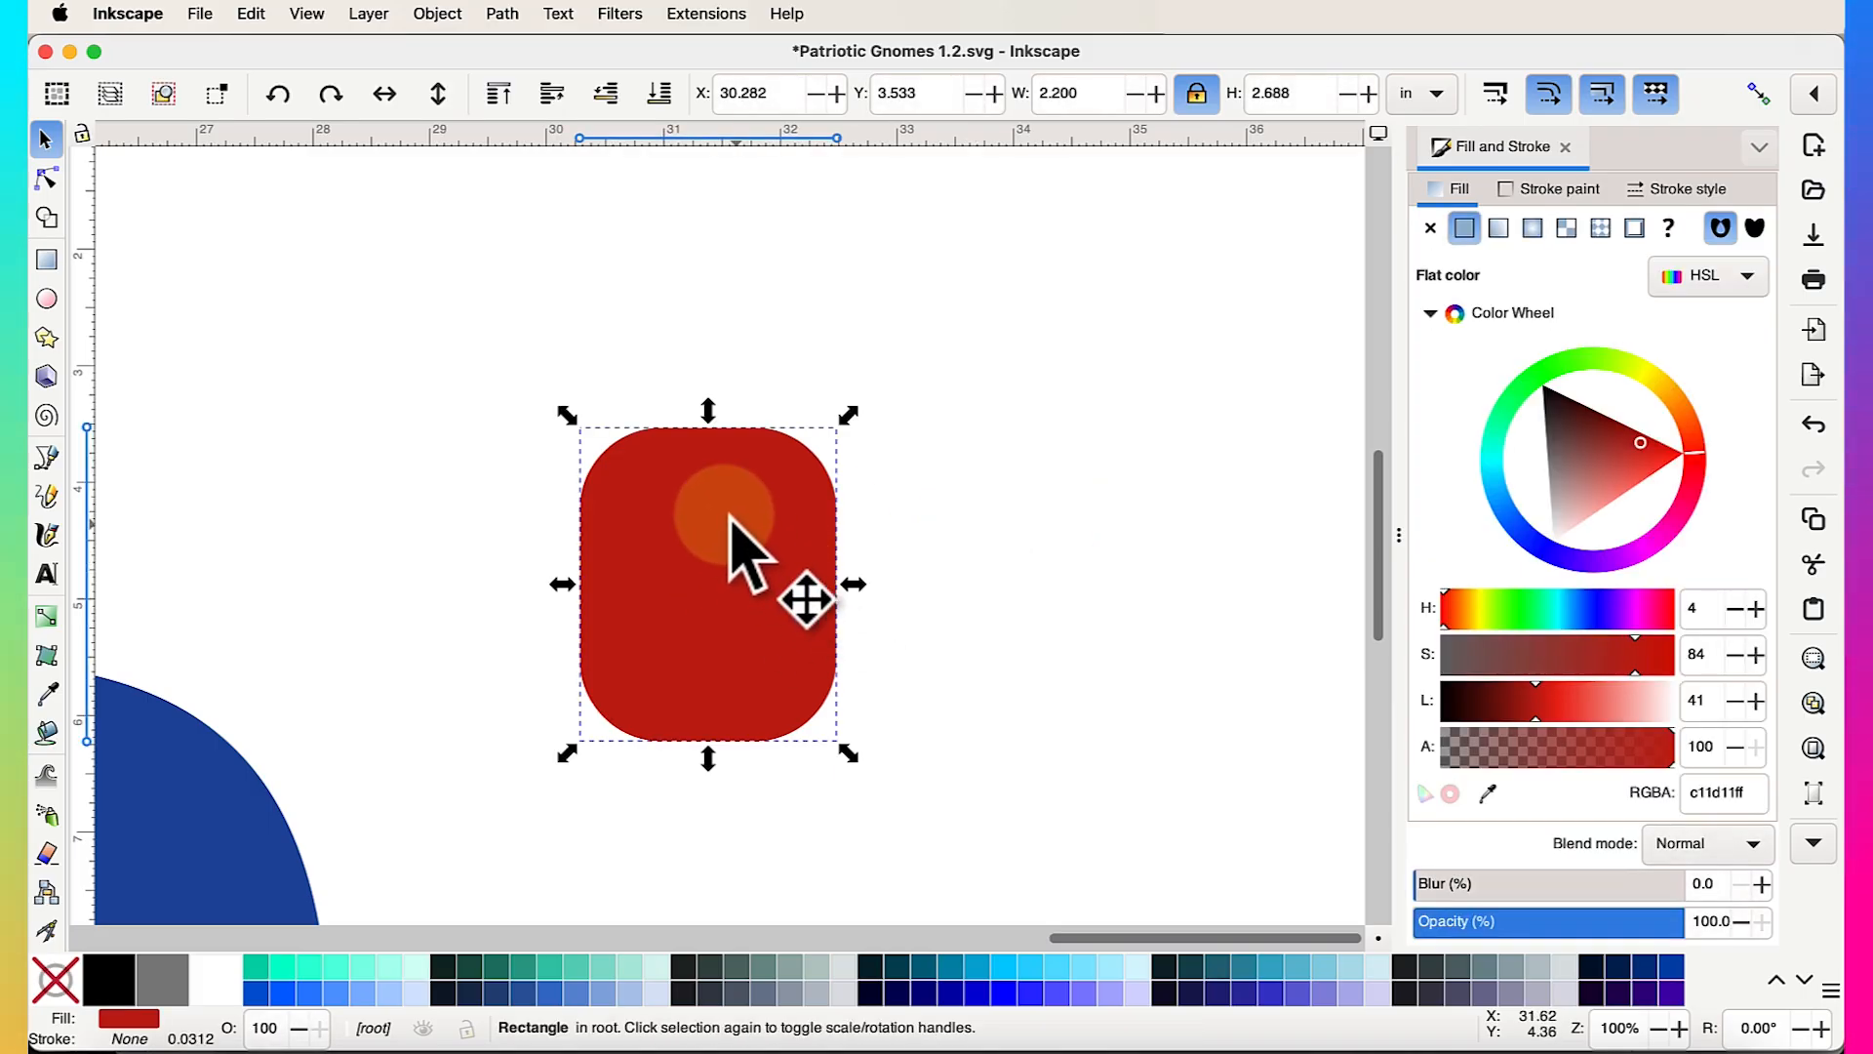
left_click_drag(731, 544, 1024, 544)
left_click_drag(1146, 595, 1015, 595)
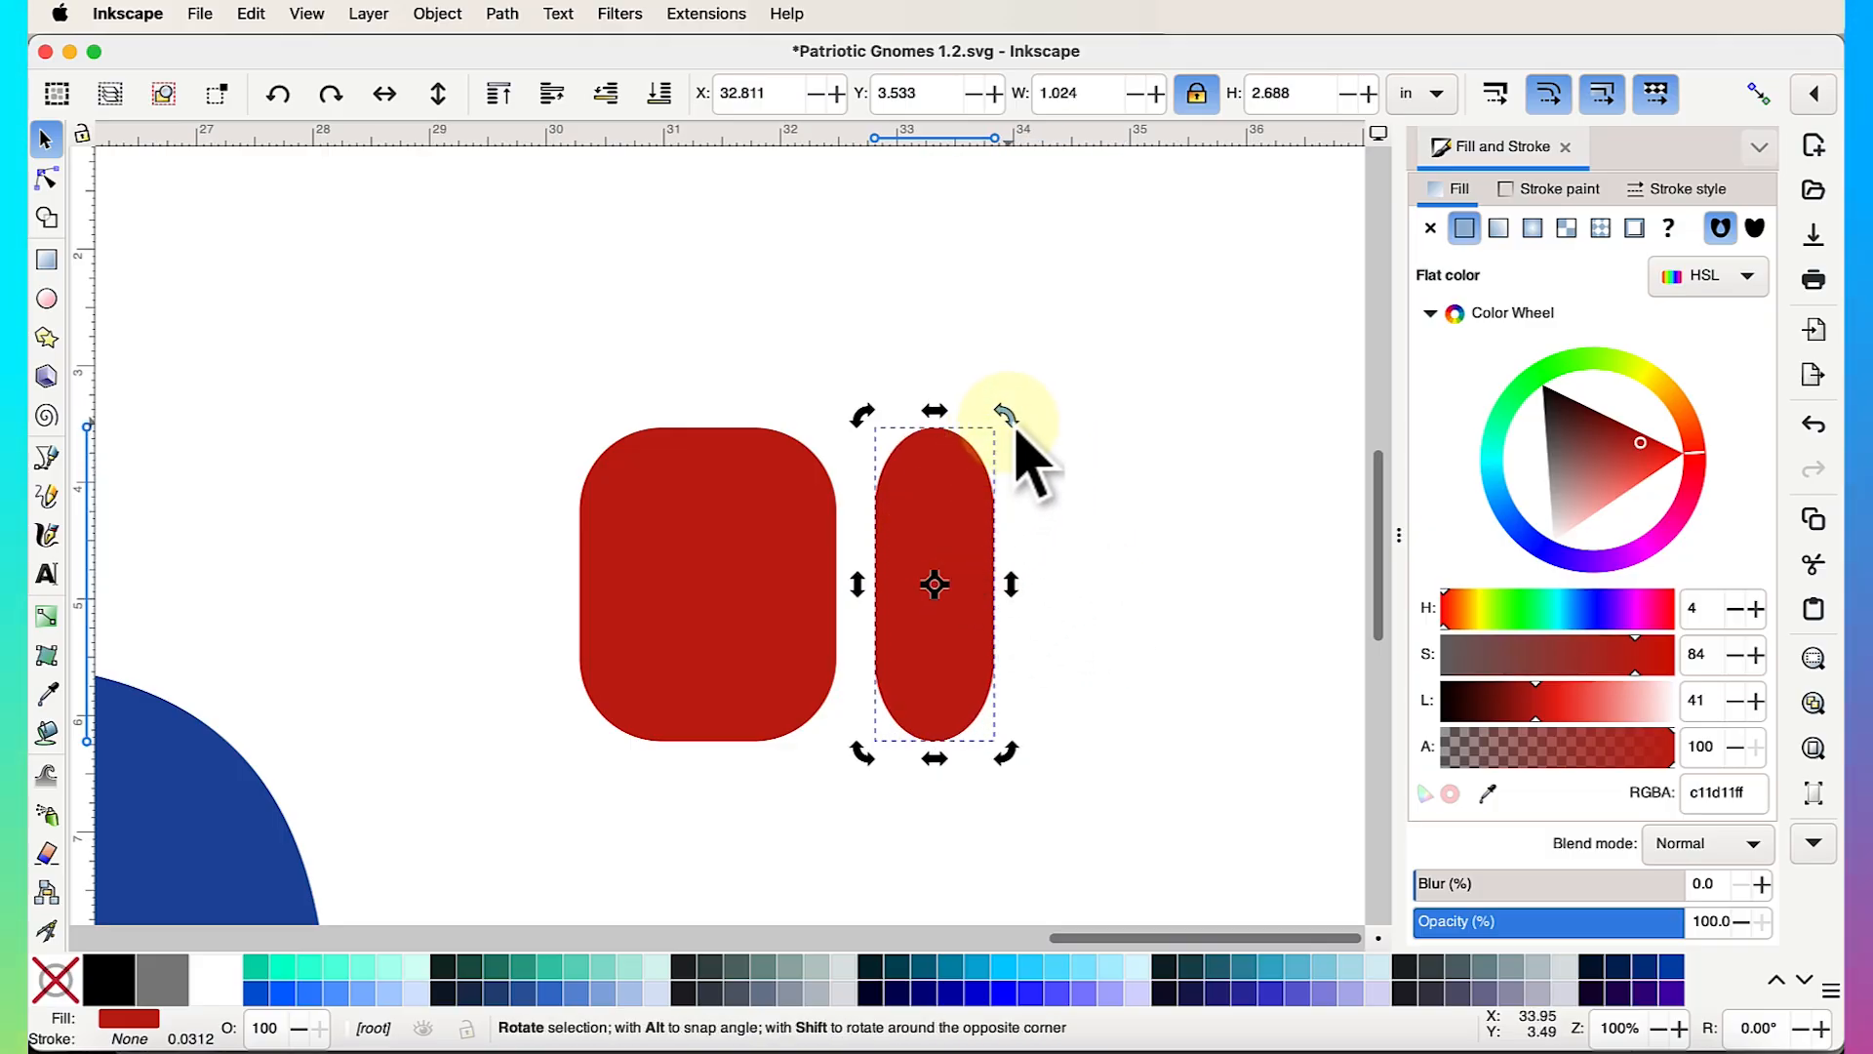
Rotate the narrow copy clockwise and overlap it with the wide shape's right side as a mitten thumb
left_click_drag(1006, 418, 893, 554)
left_click_drag(955, 465, 924, 465)
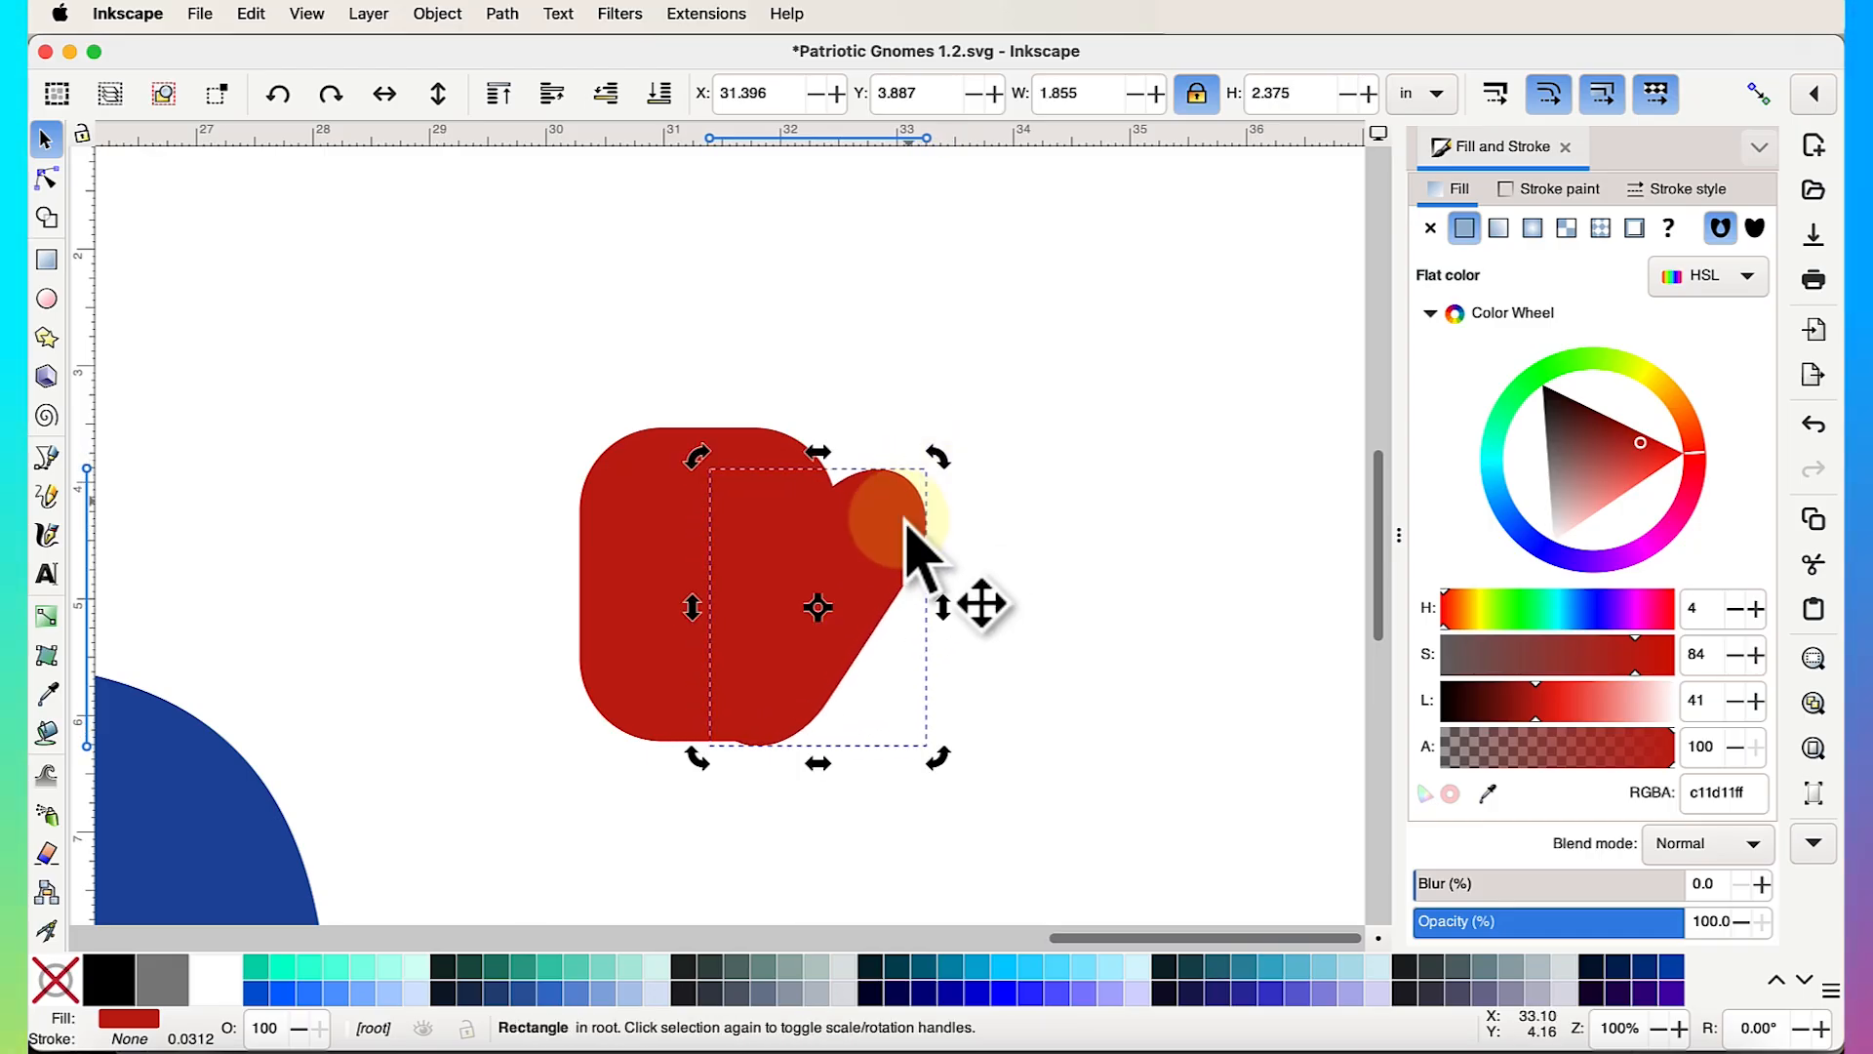
left_click_drag(891, 539, 888, 531)
left_click(1096, 539)
Stretch the wide palm shape upward to about 2.8 in tall and unite it with the thumb into one path
left_click(674, 475)
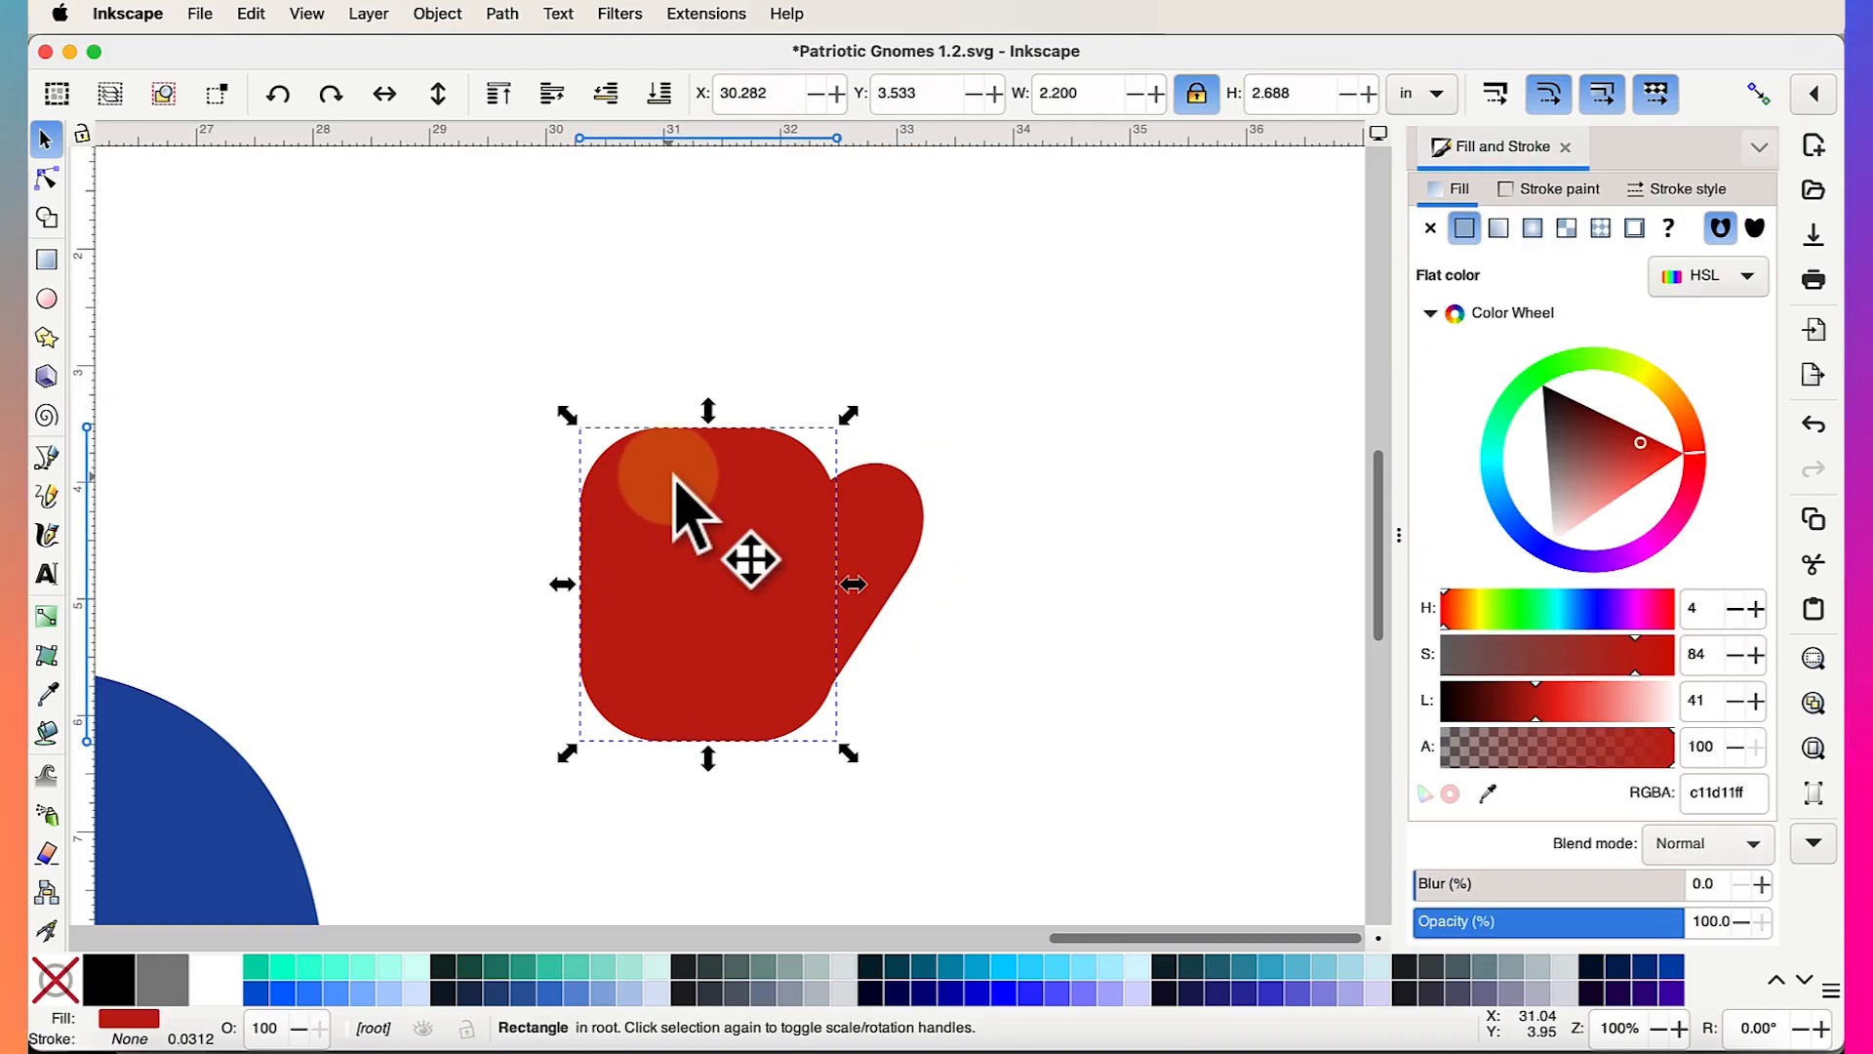
left_click_drag(708, 409, 710, 398)
left_click_drag(431, 313, 1039, 859)
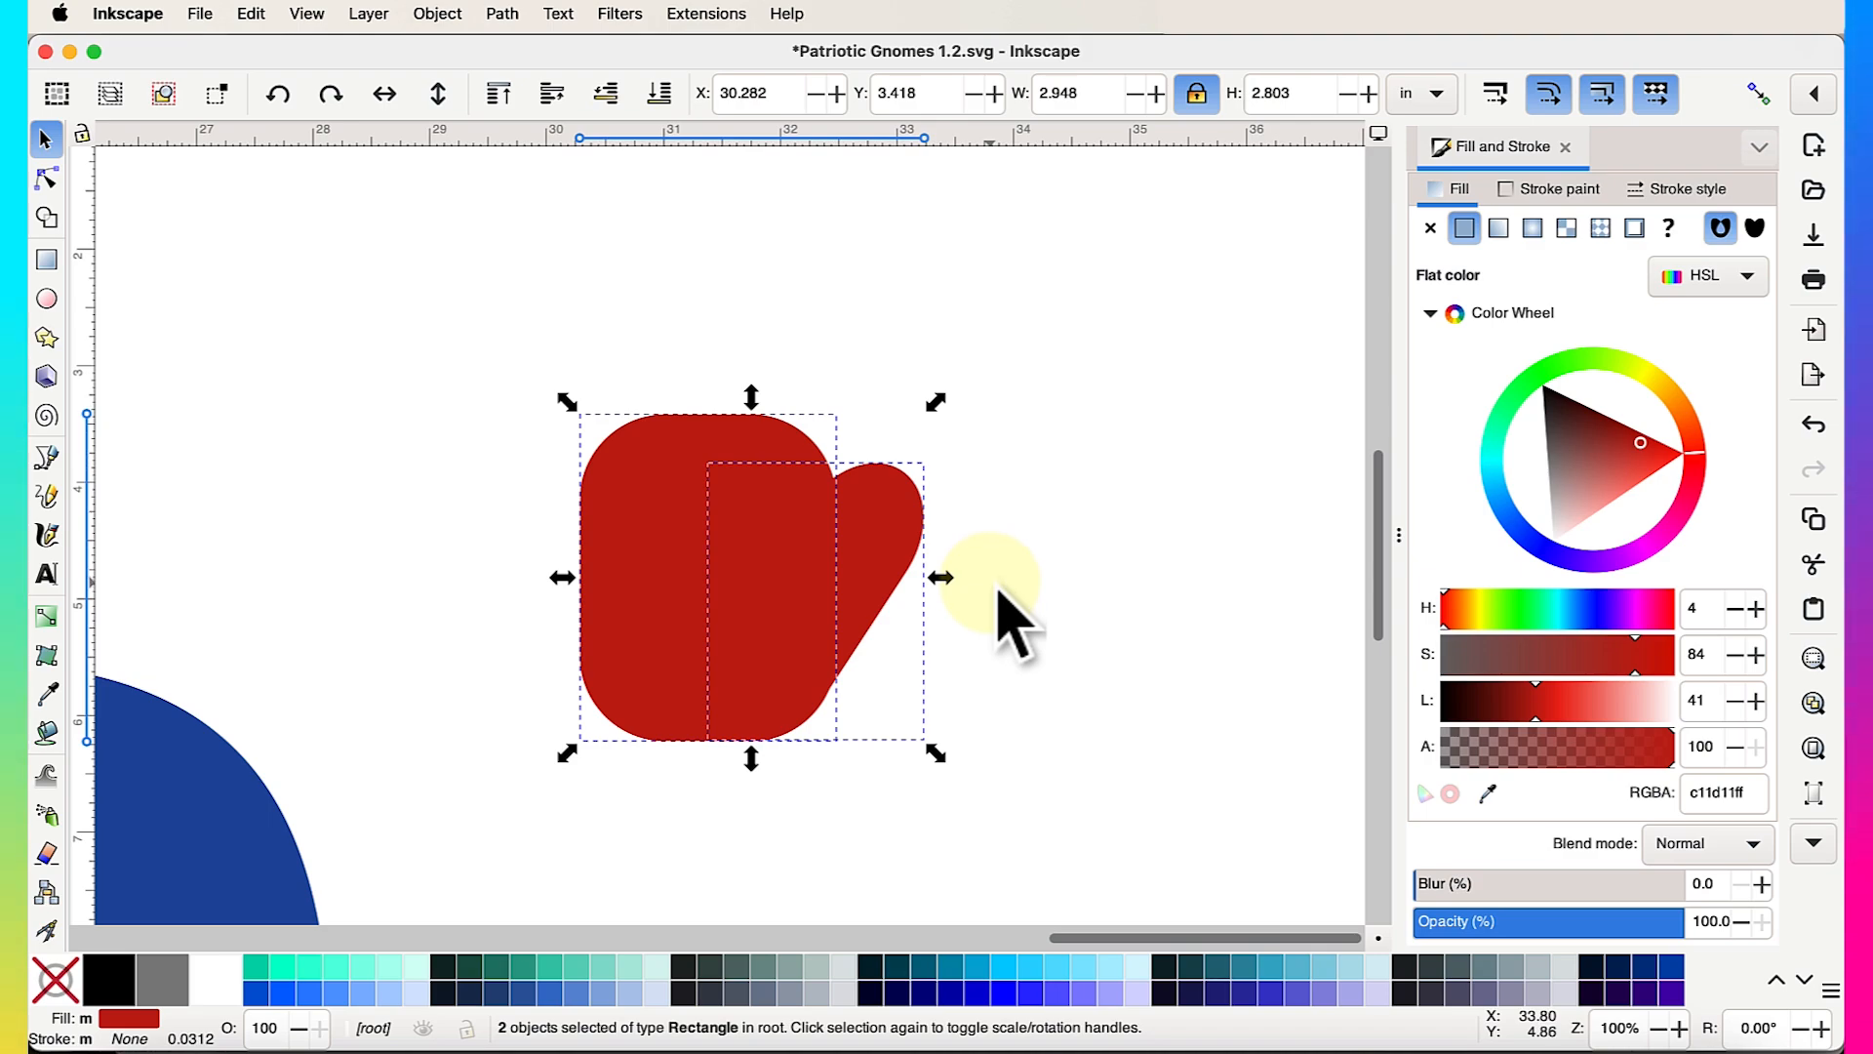
scroll(995, 587, "left", 1)
left_click(502, 13)
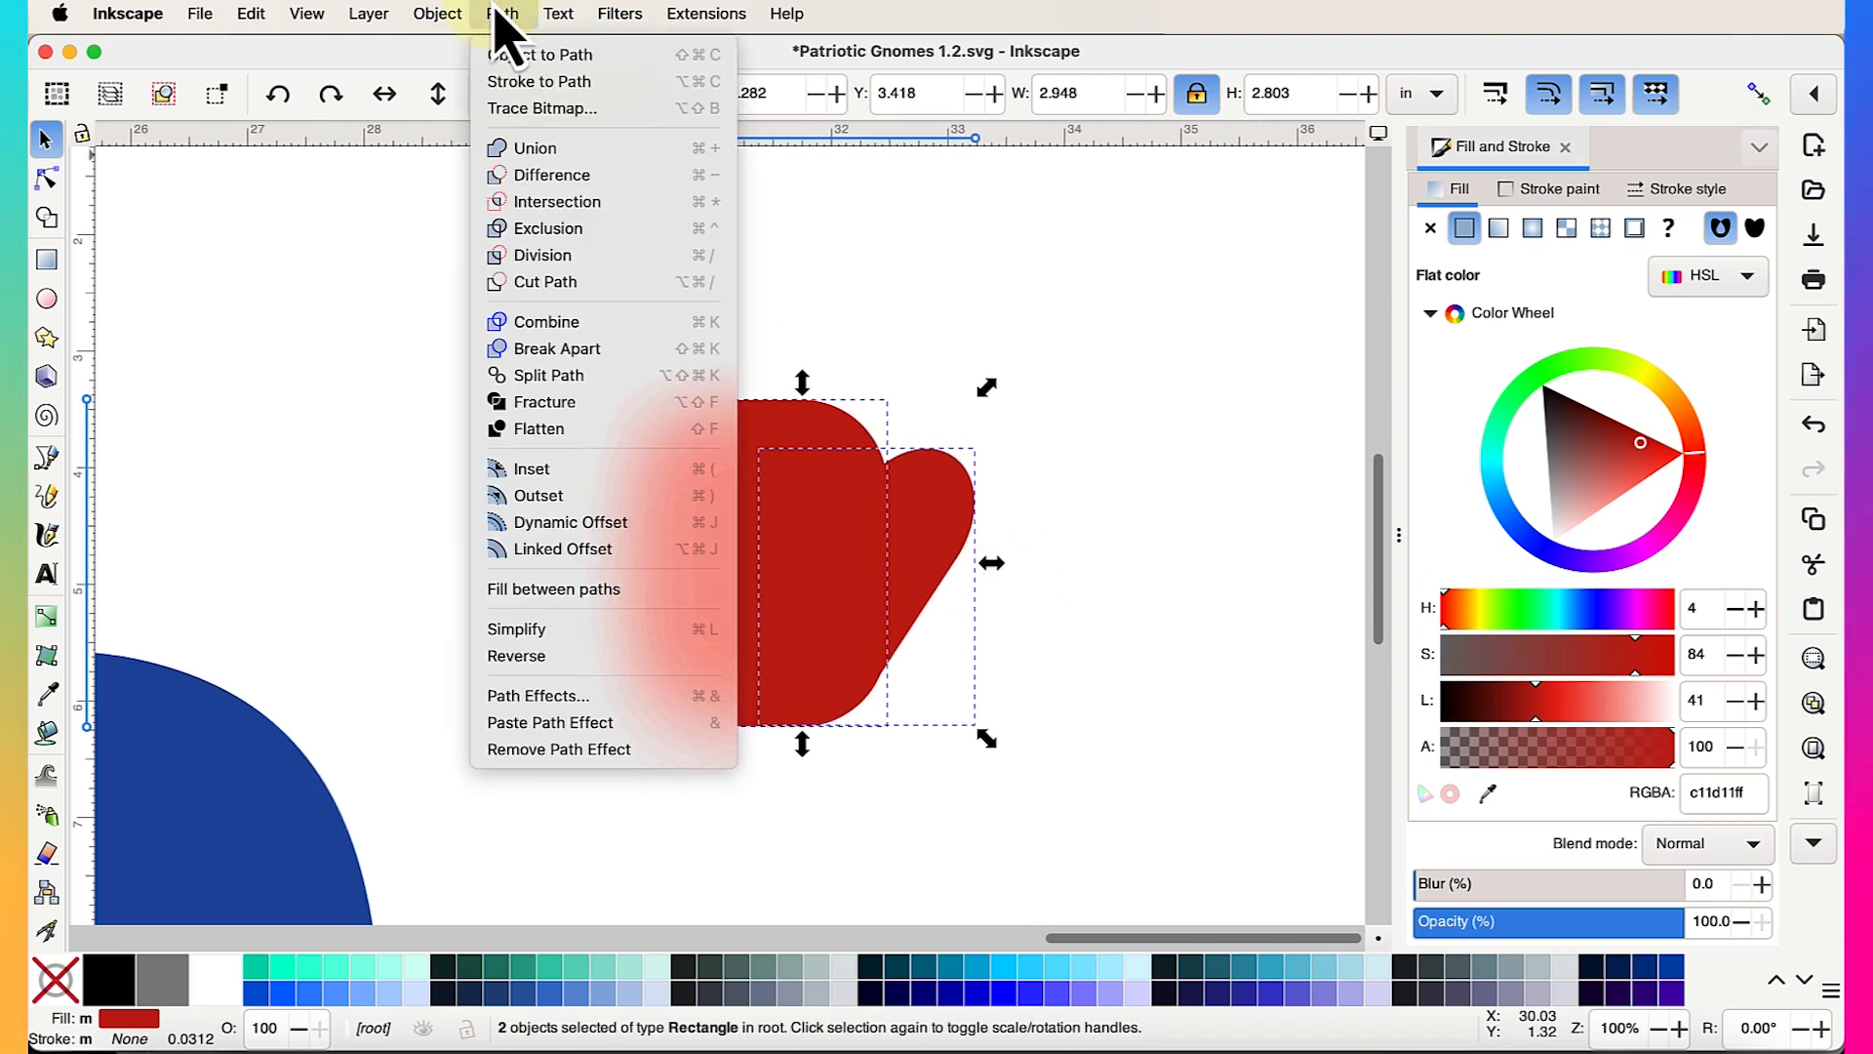
left_click(547, 151)
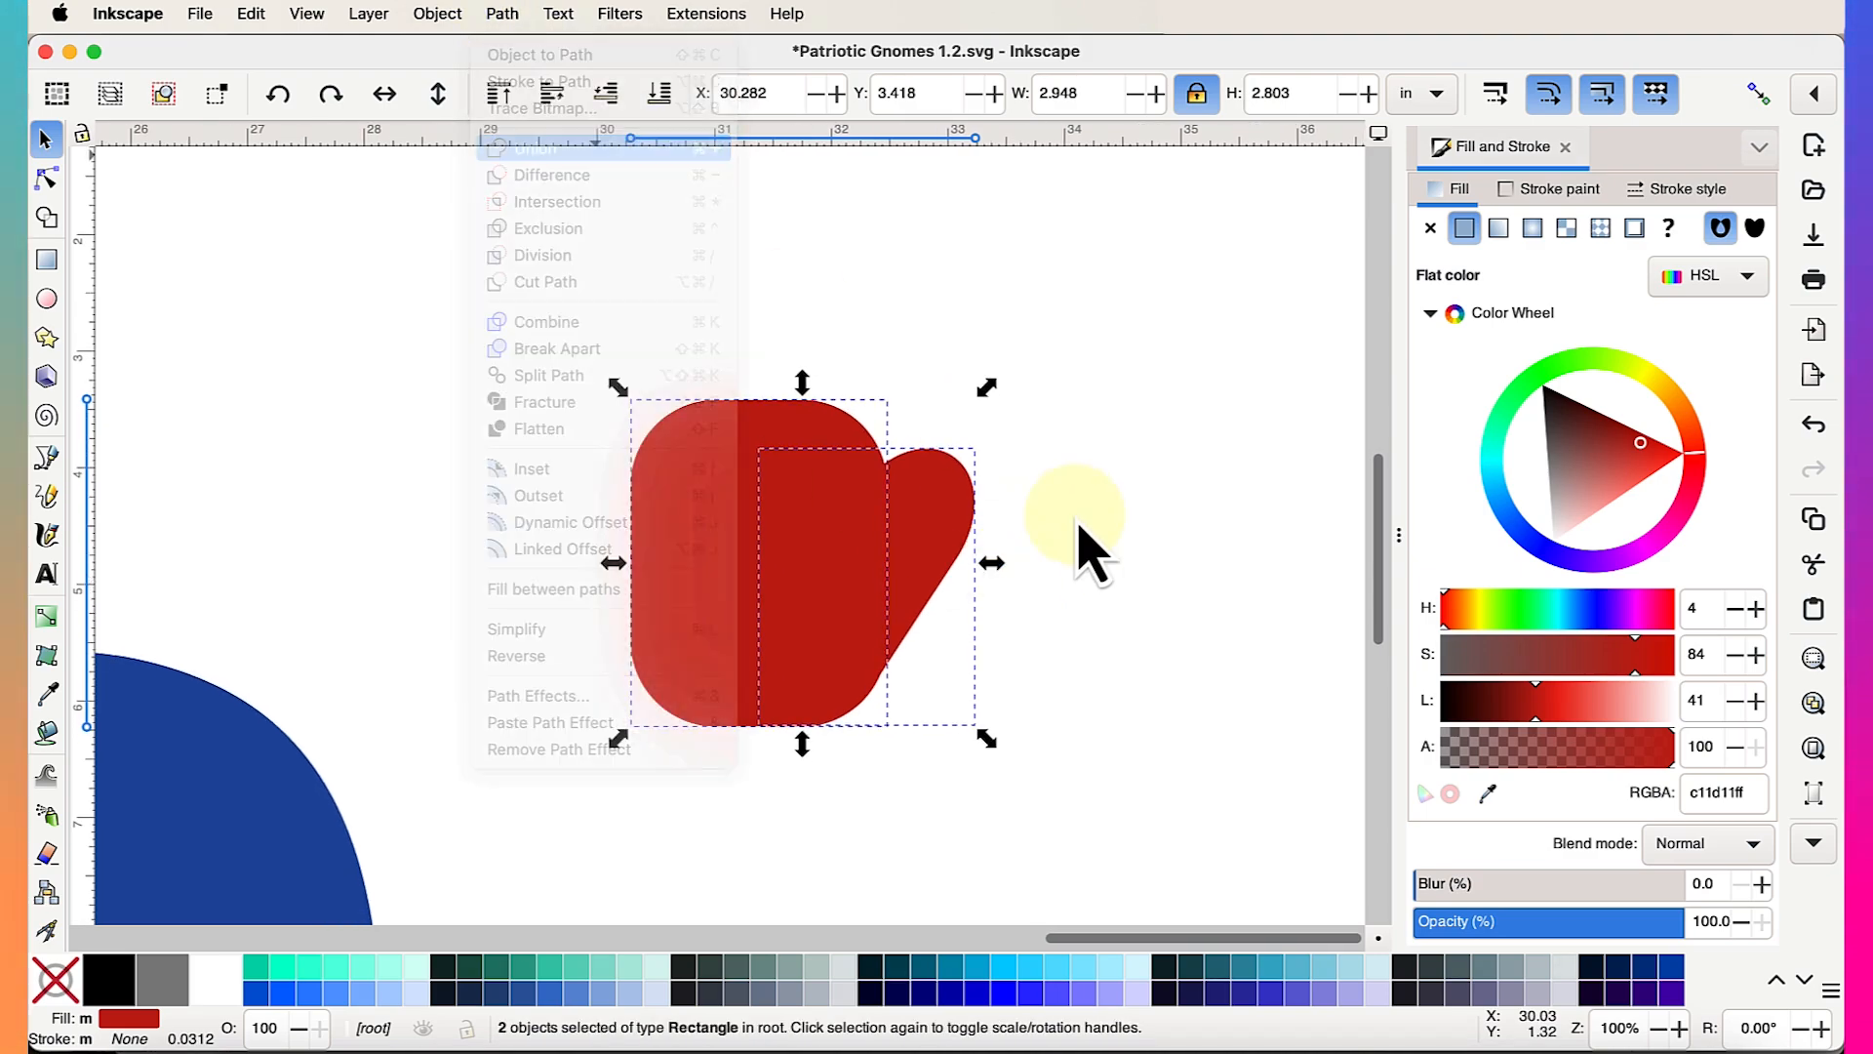
Raise the mitten's two top nodes and bend the segment between them into a rounded fingertip curve
left_click(47, 180)
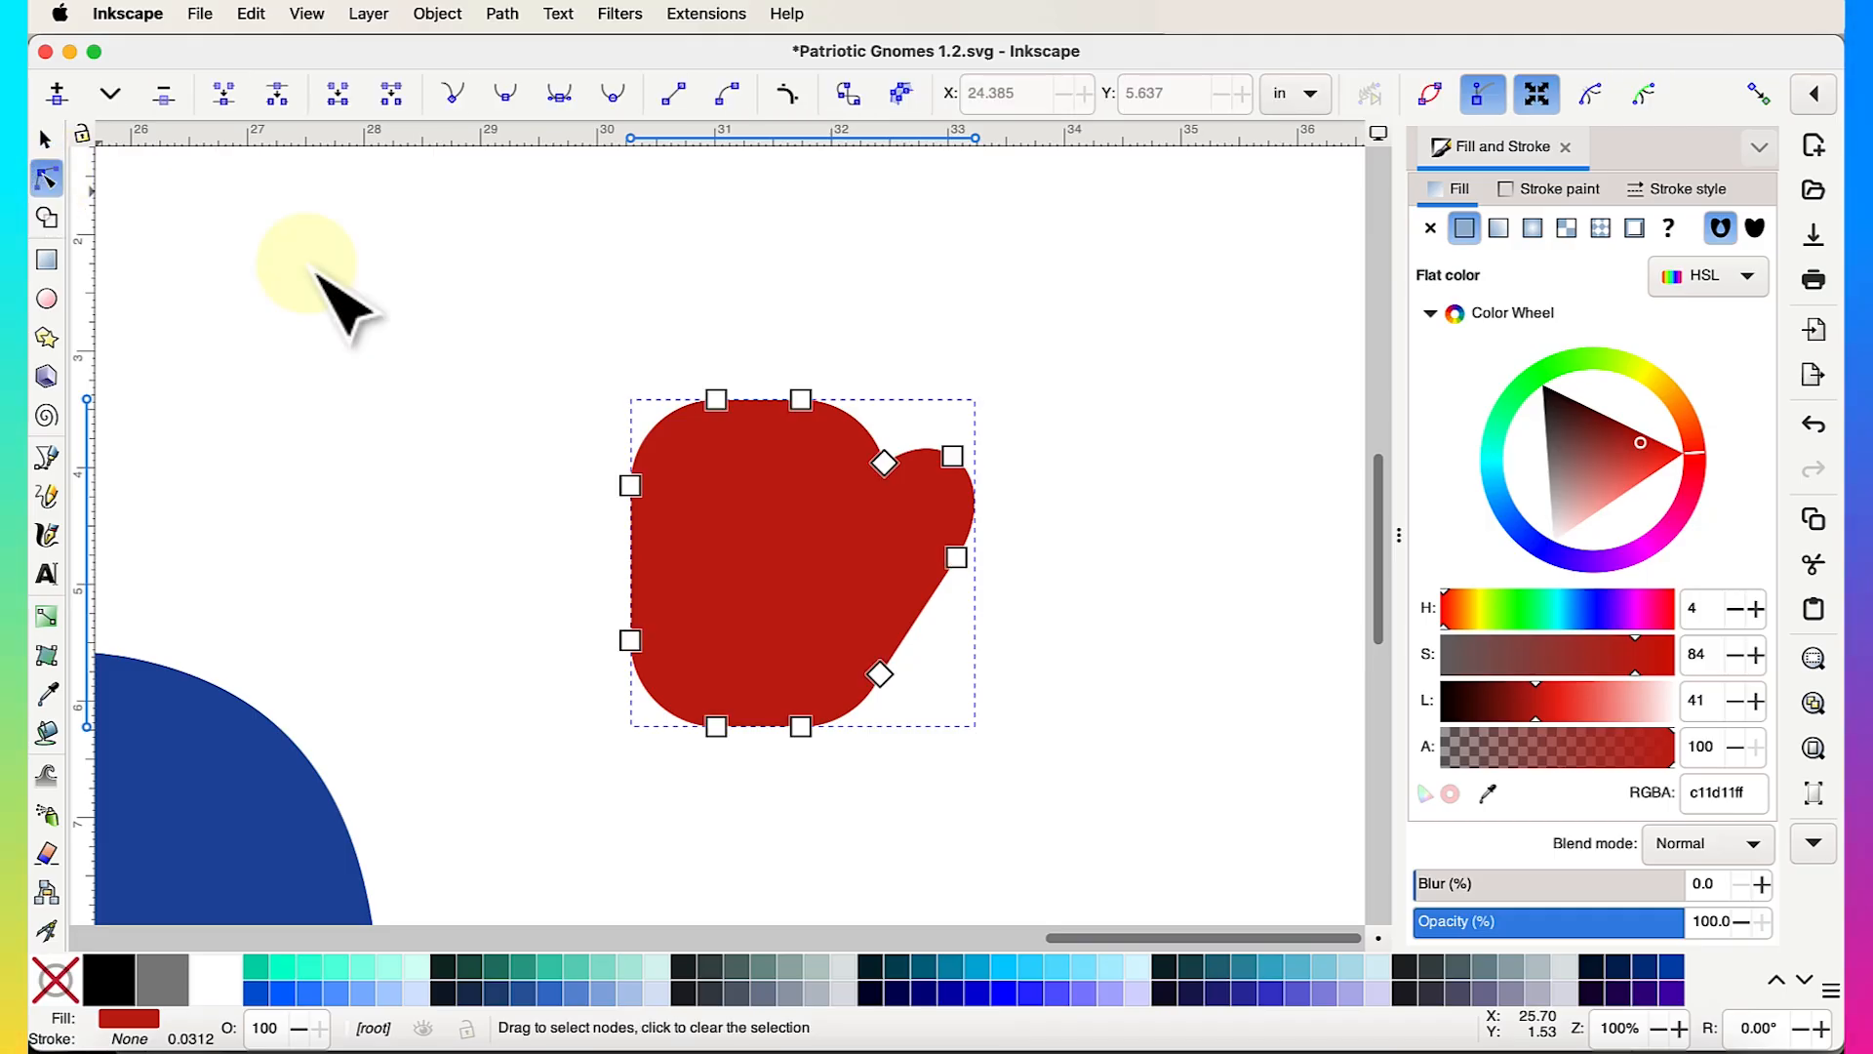
left_click_drag(696, 353, 812, 378)
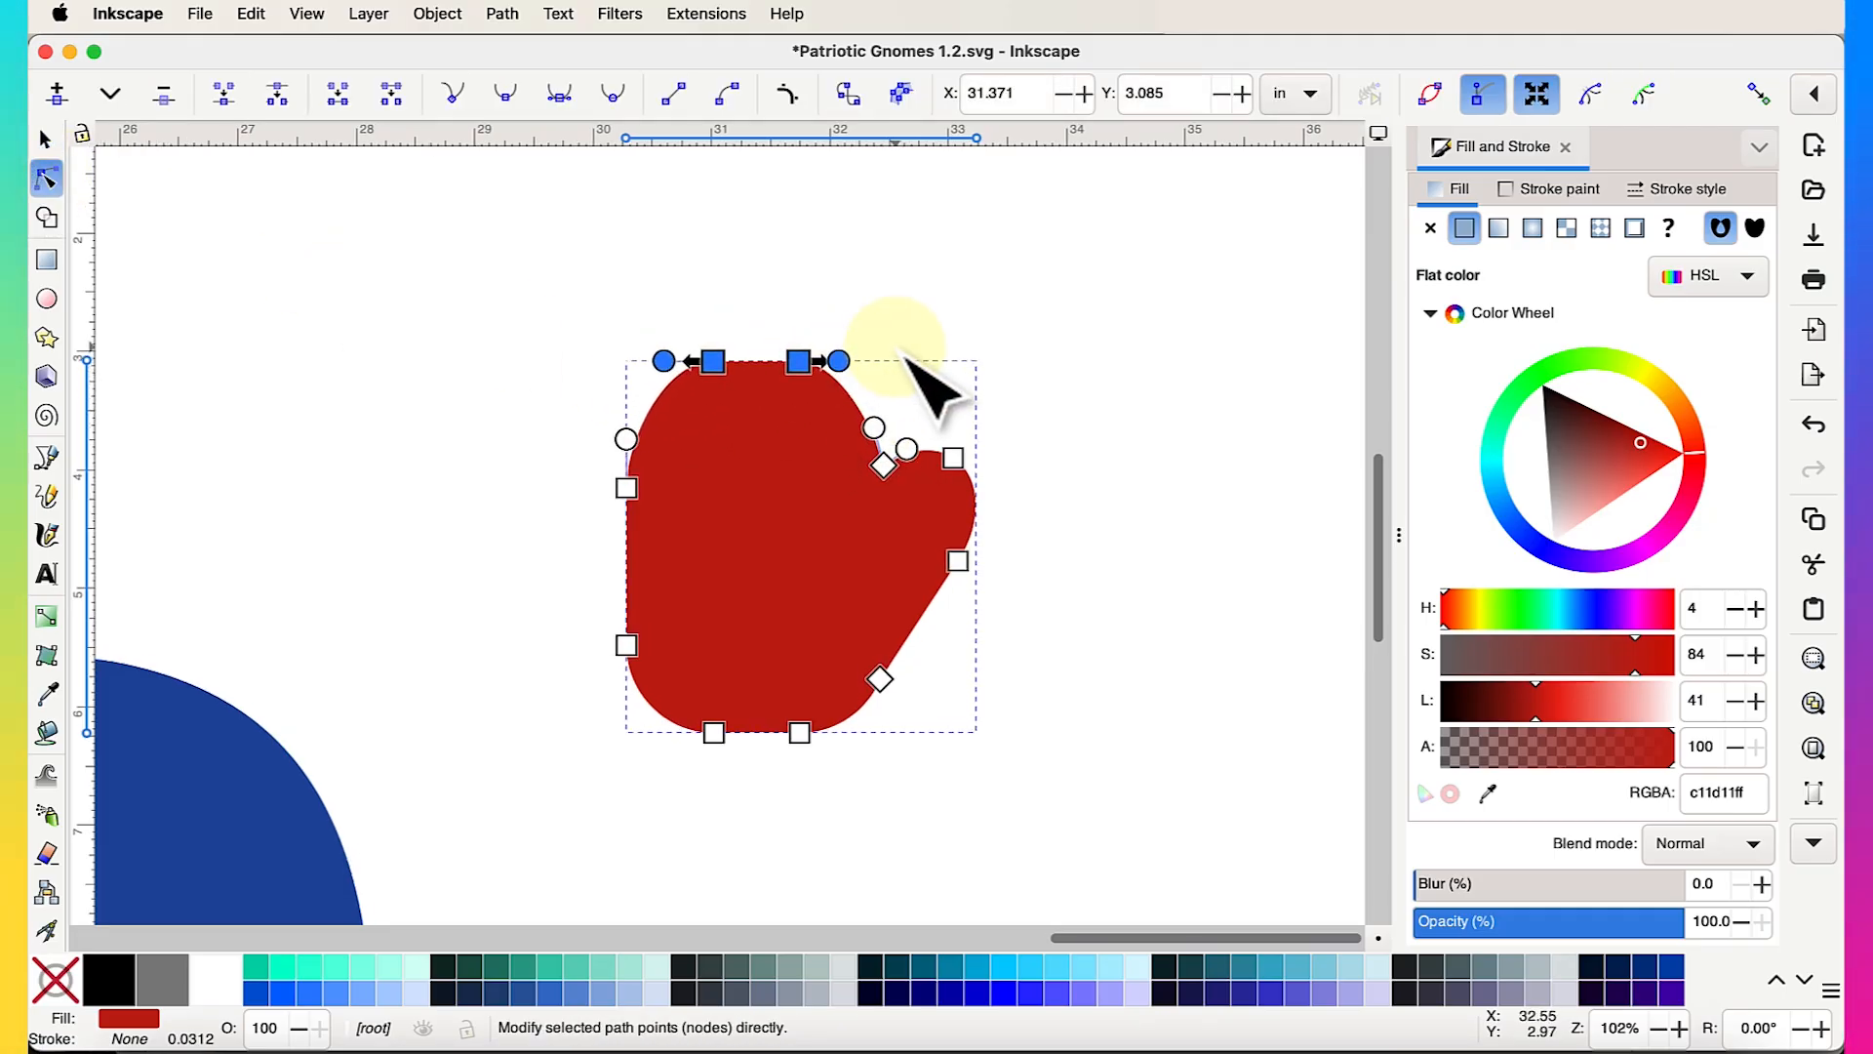
scroll(932, 385, "up", 2)
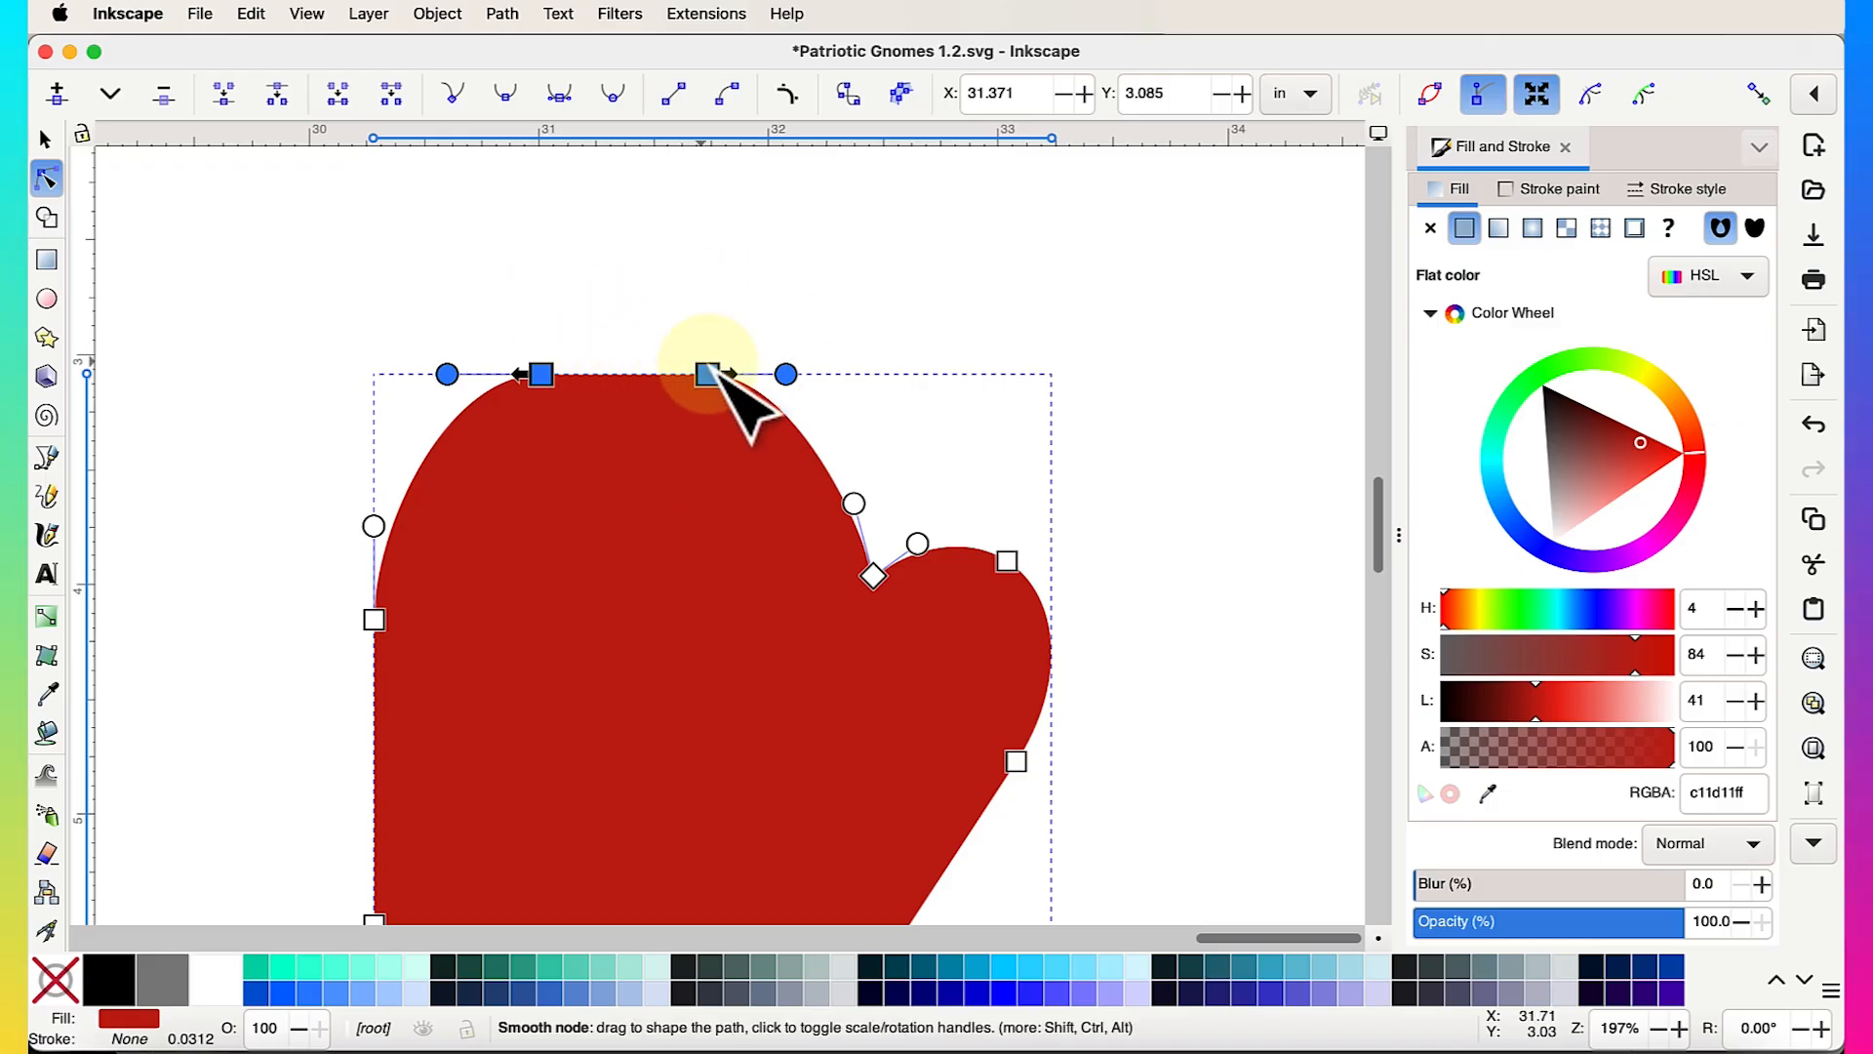
left_click_drag(723, 374, 677, 341)
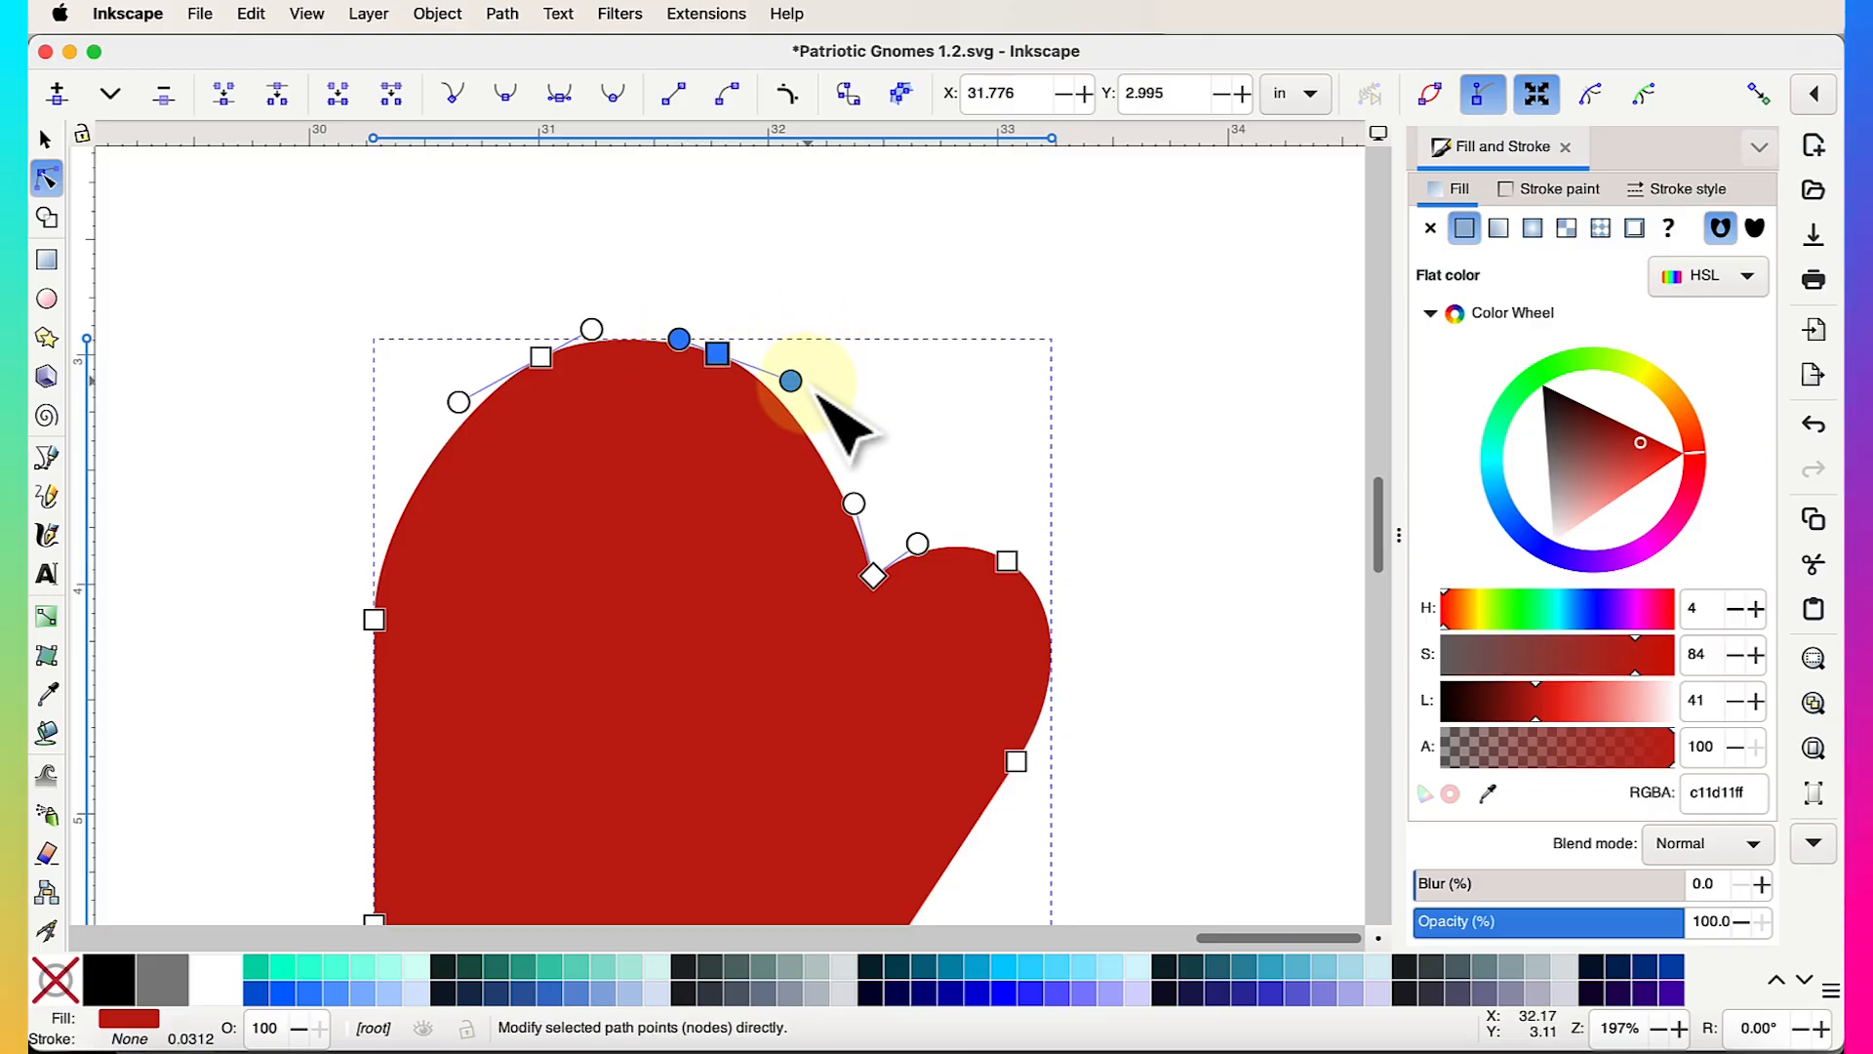
left_click_drag(792, 376, 811, 380)
left_click(907, 357)
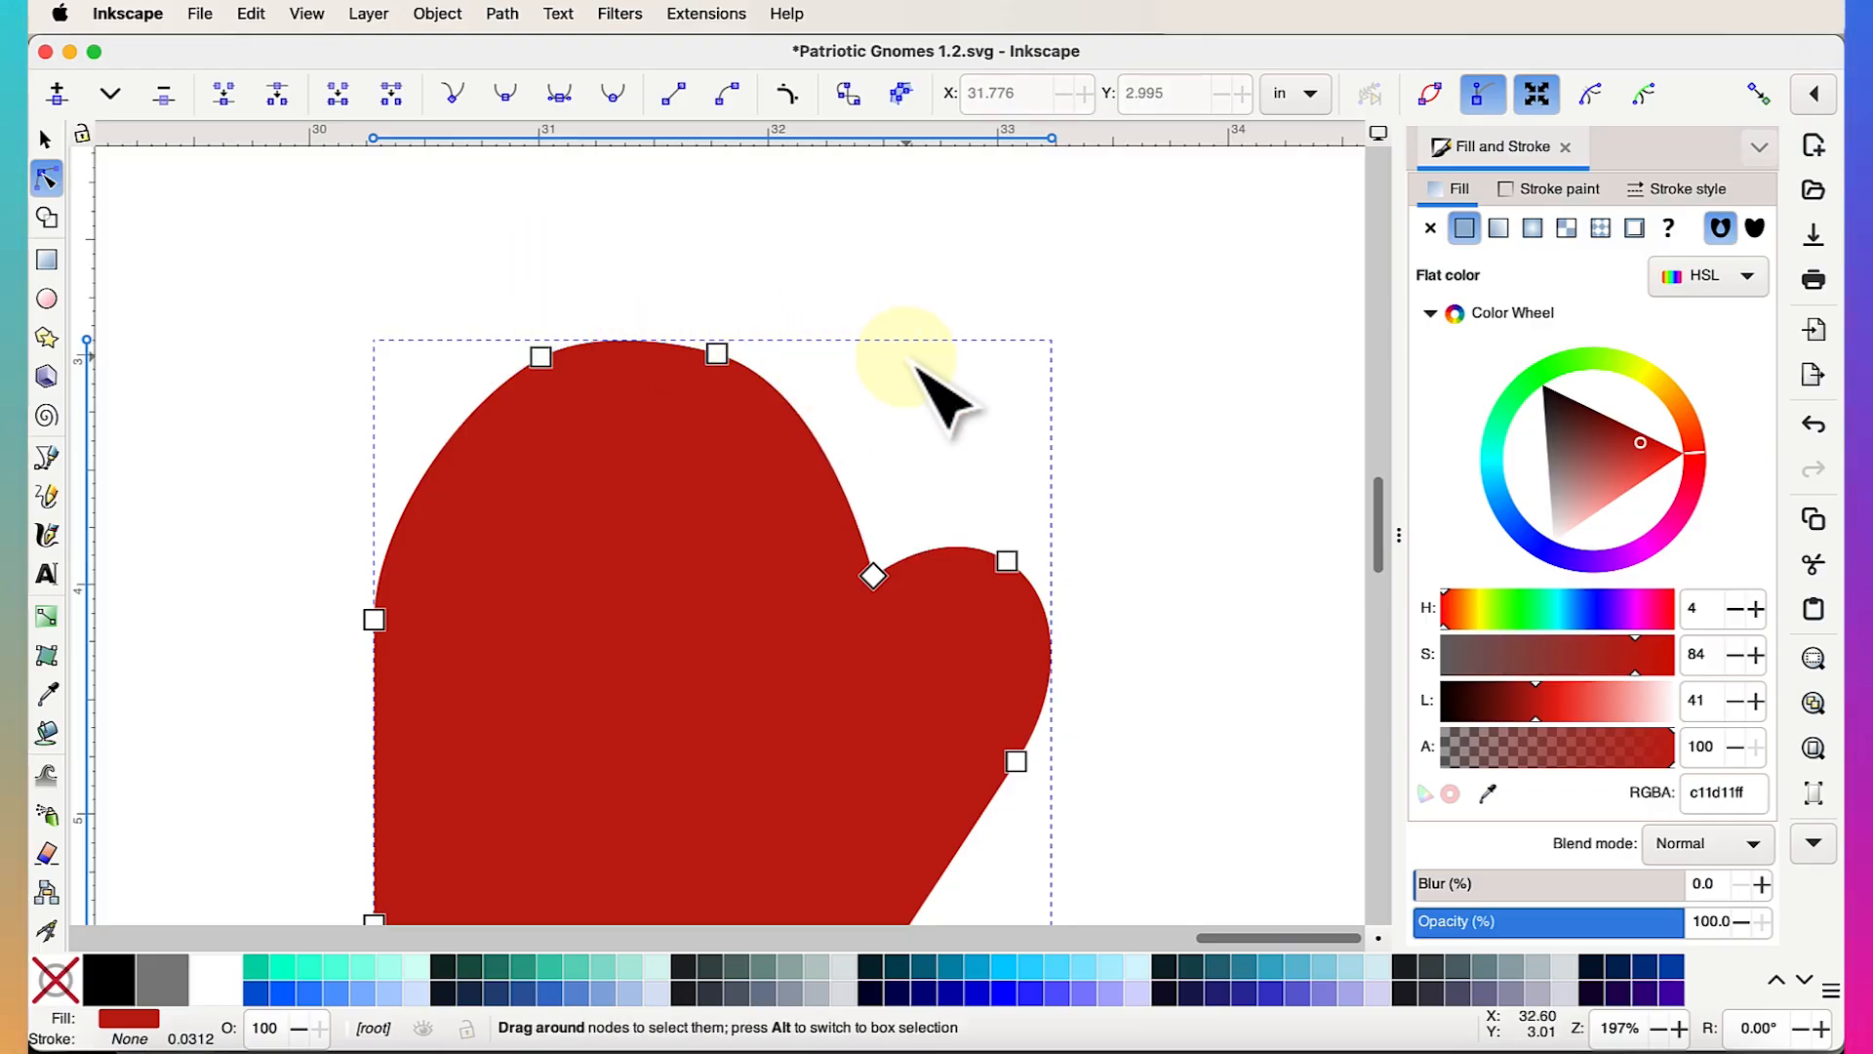
left_click(907, 357)
Delete the mitten's upper left node and adjust the remaining top node's handle to smooth the curve
scroll(907, 358, "down", 3)
left_click(763, 400)
scroll(771, 405, "up", 1)
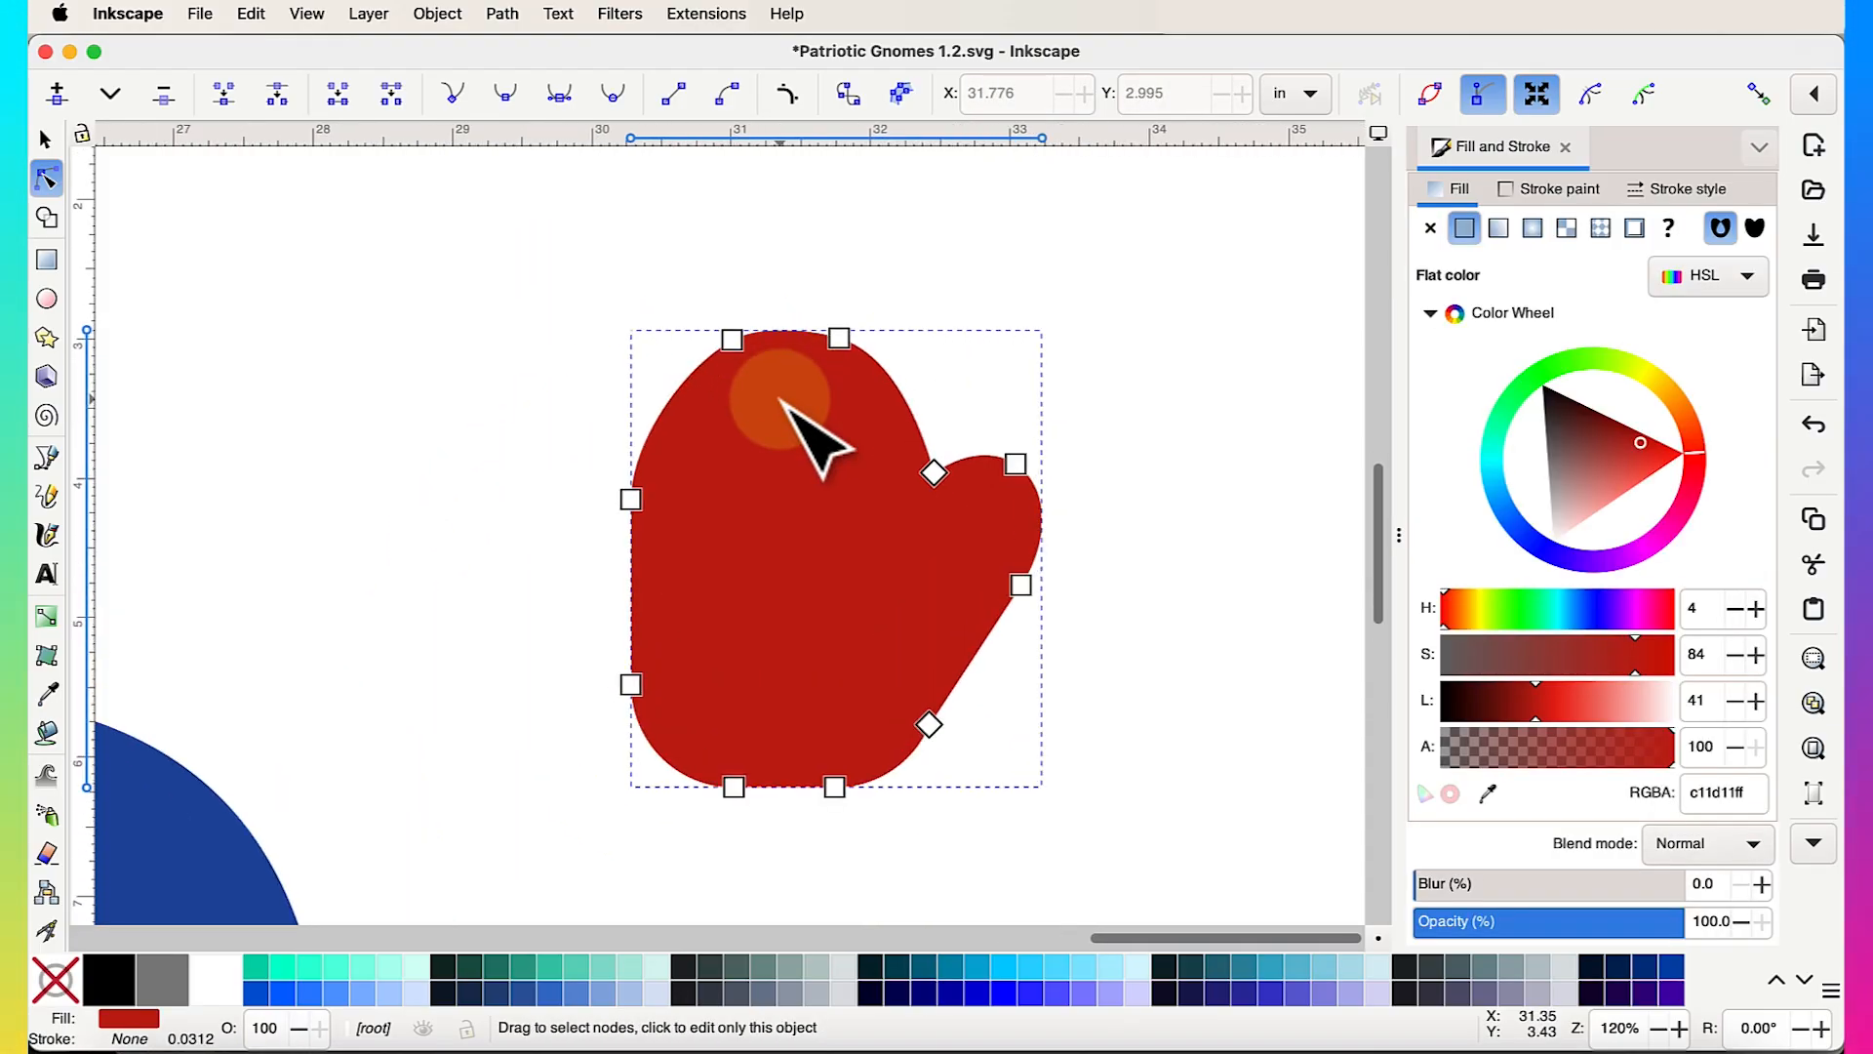
left_click(734, 340)
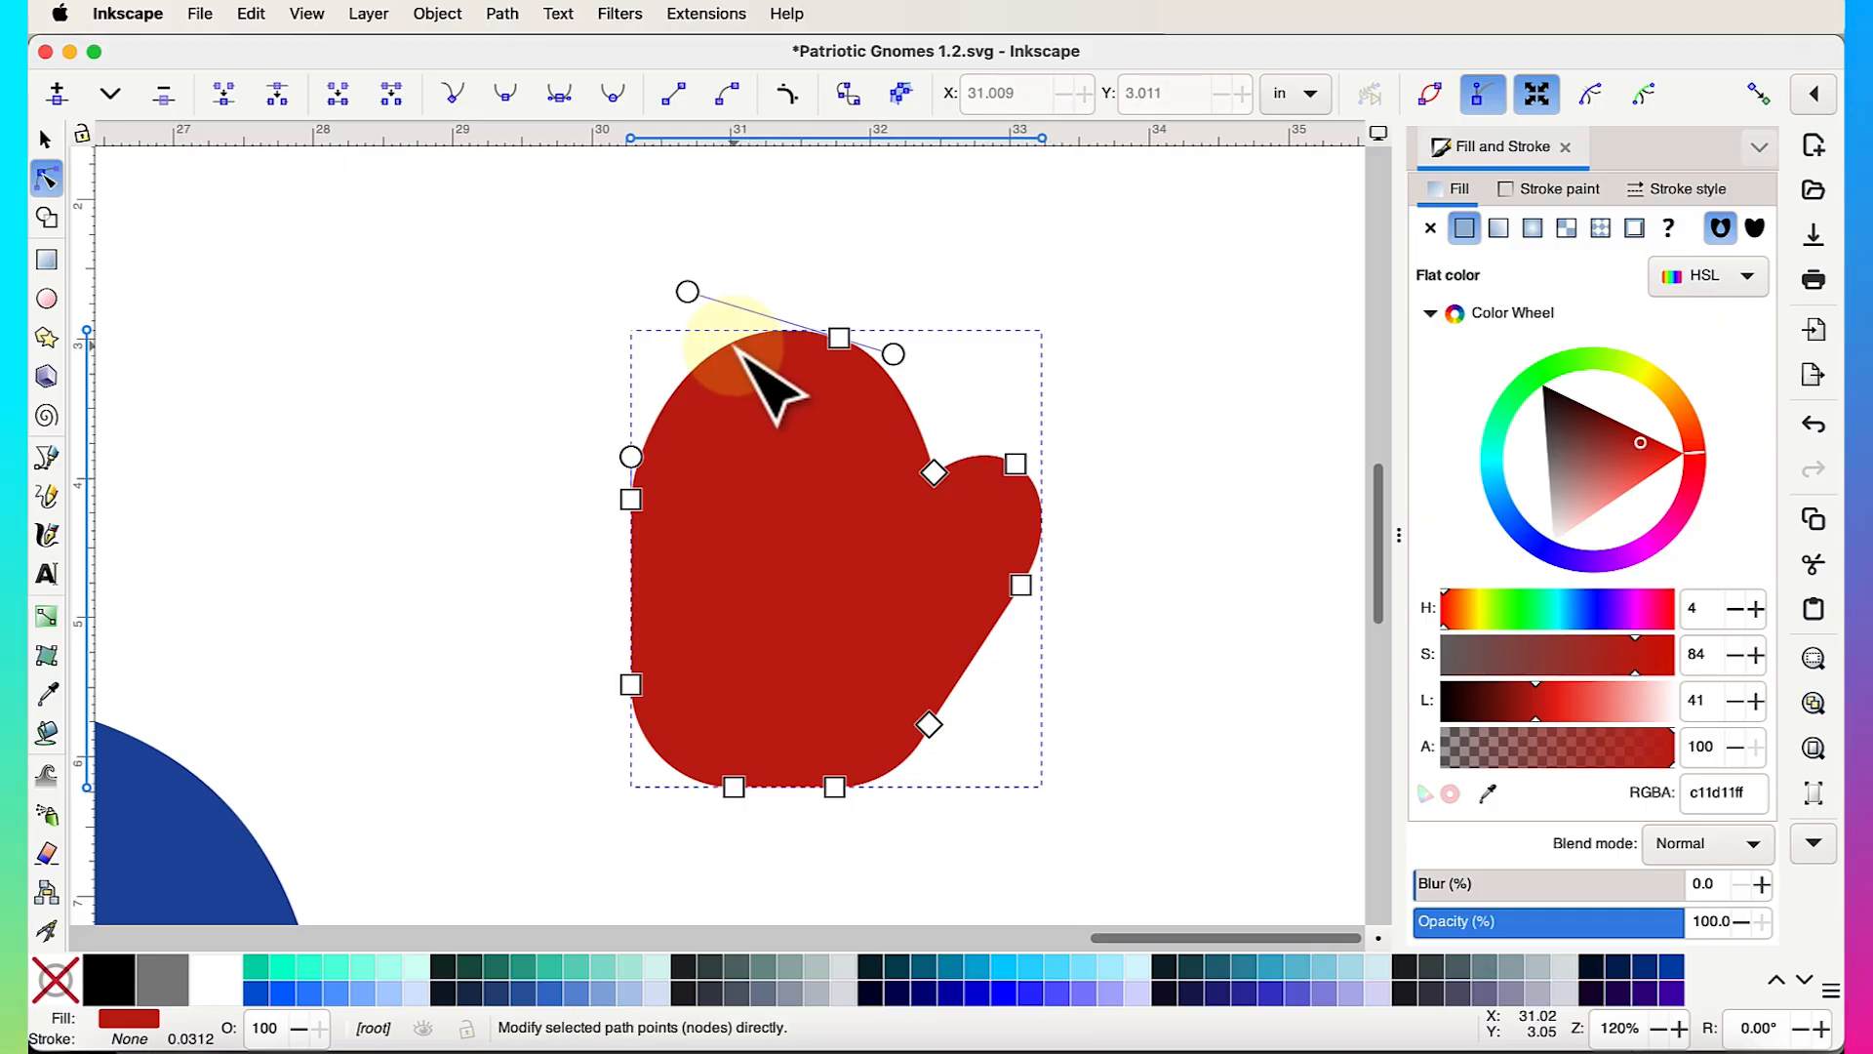
left_click_drag(687, 291, 673, 295)
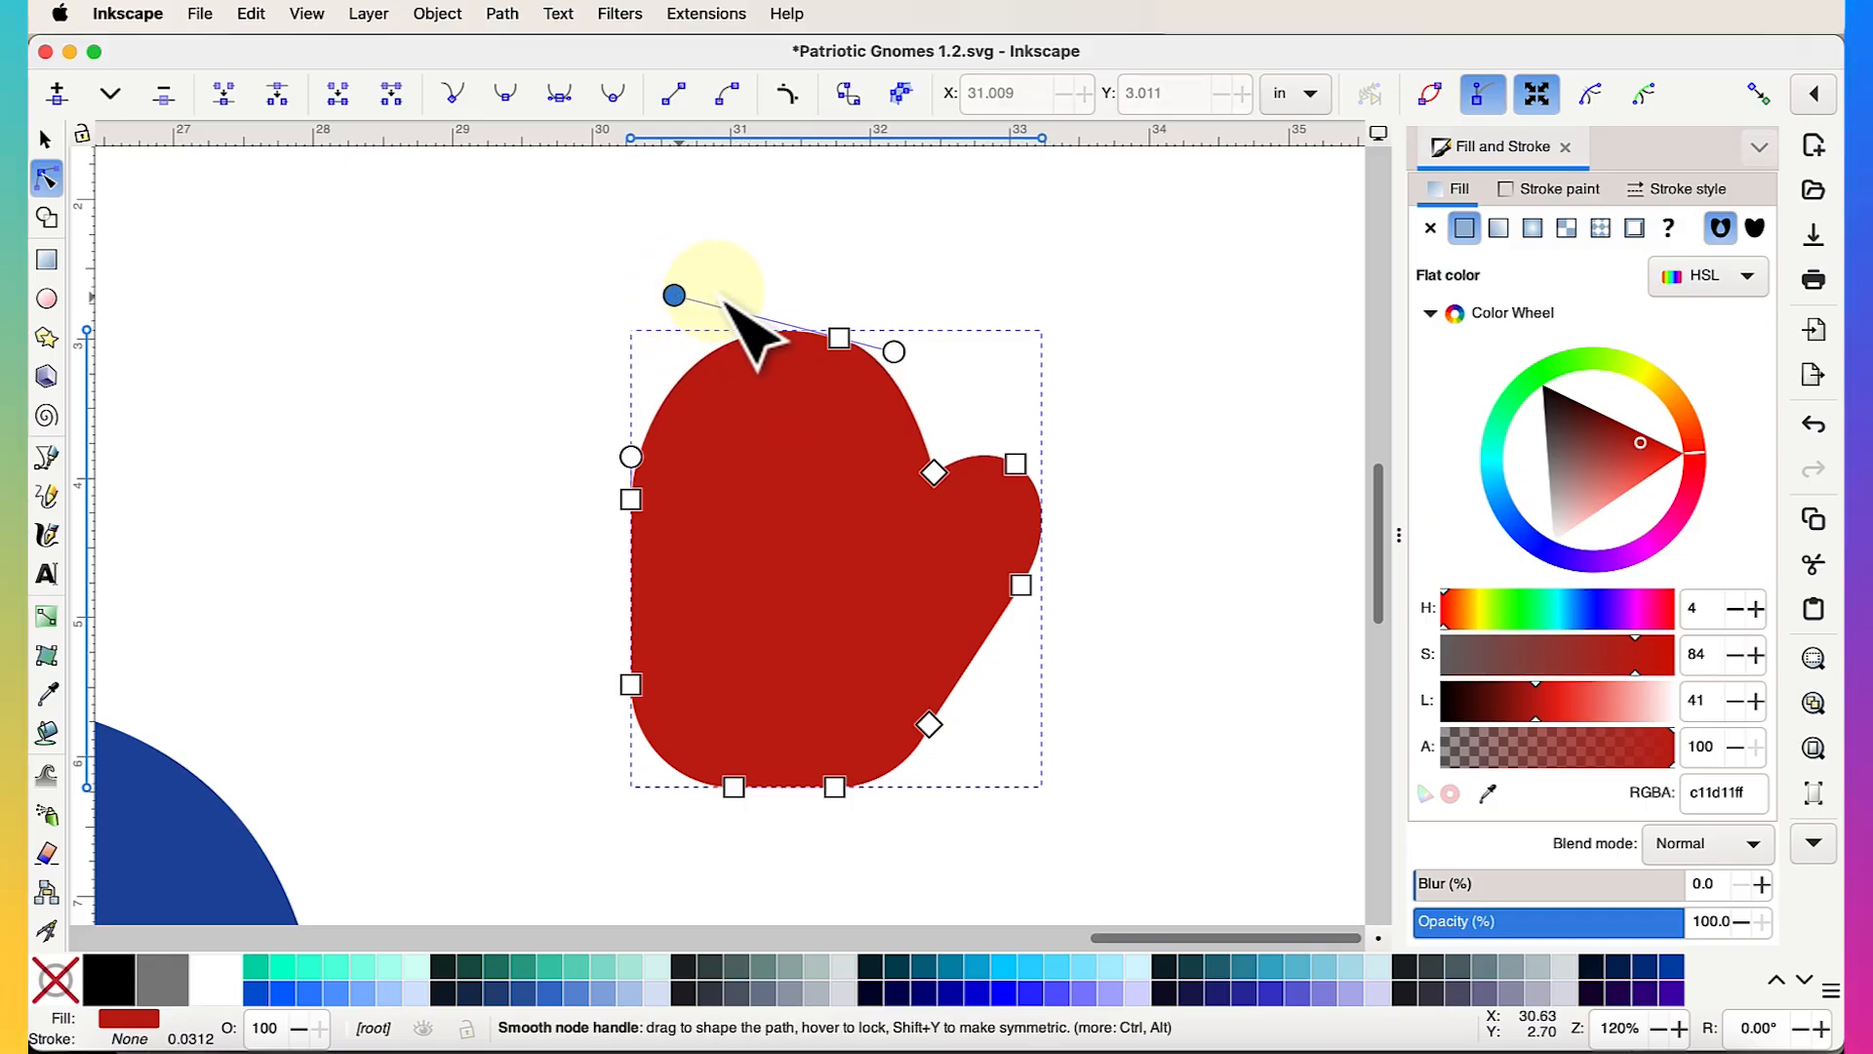
left_click(839, 289)
scroll(839, 289, "down", 3)
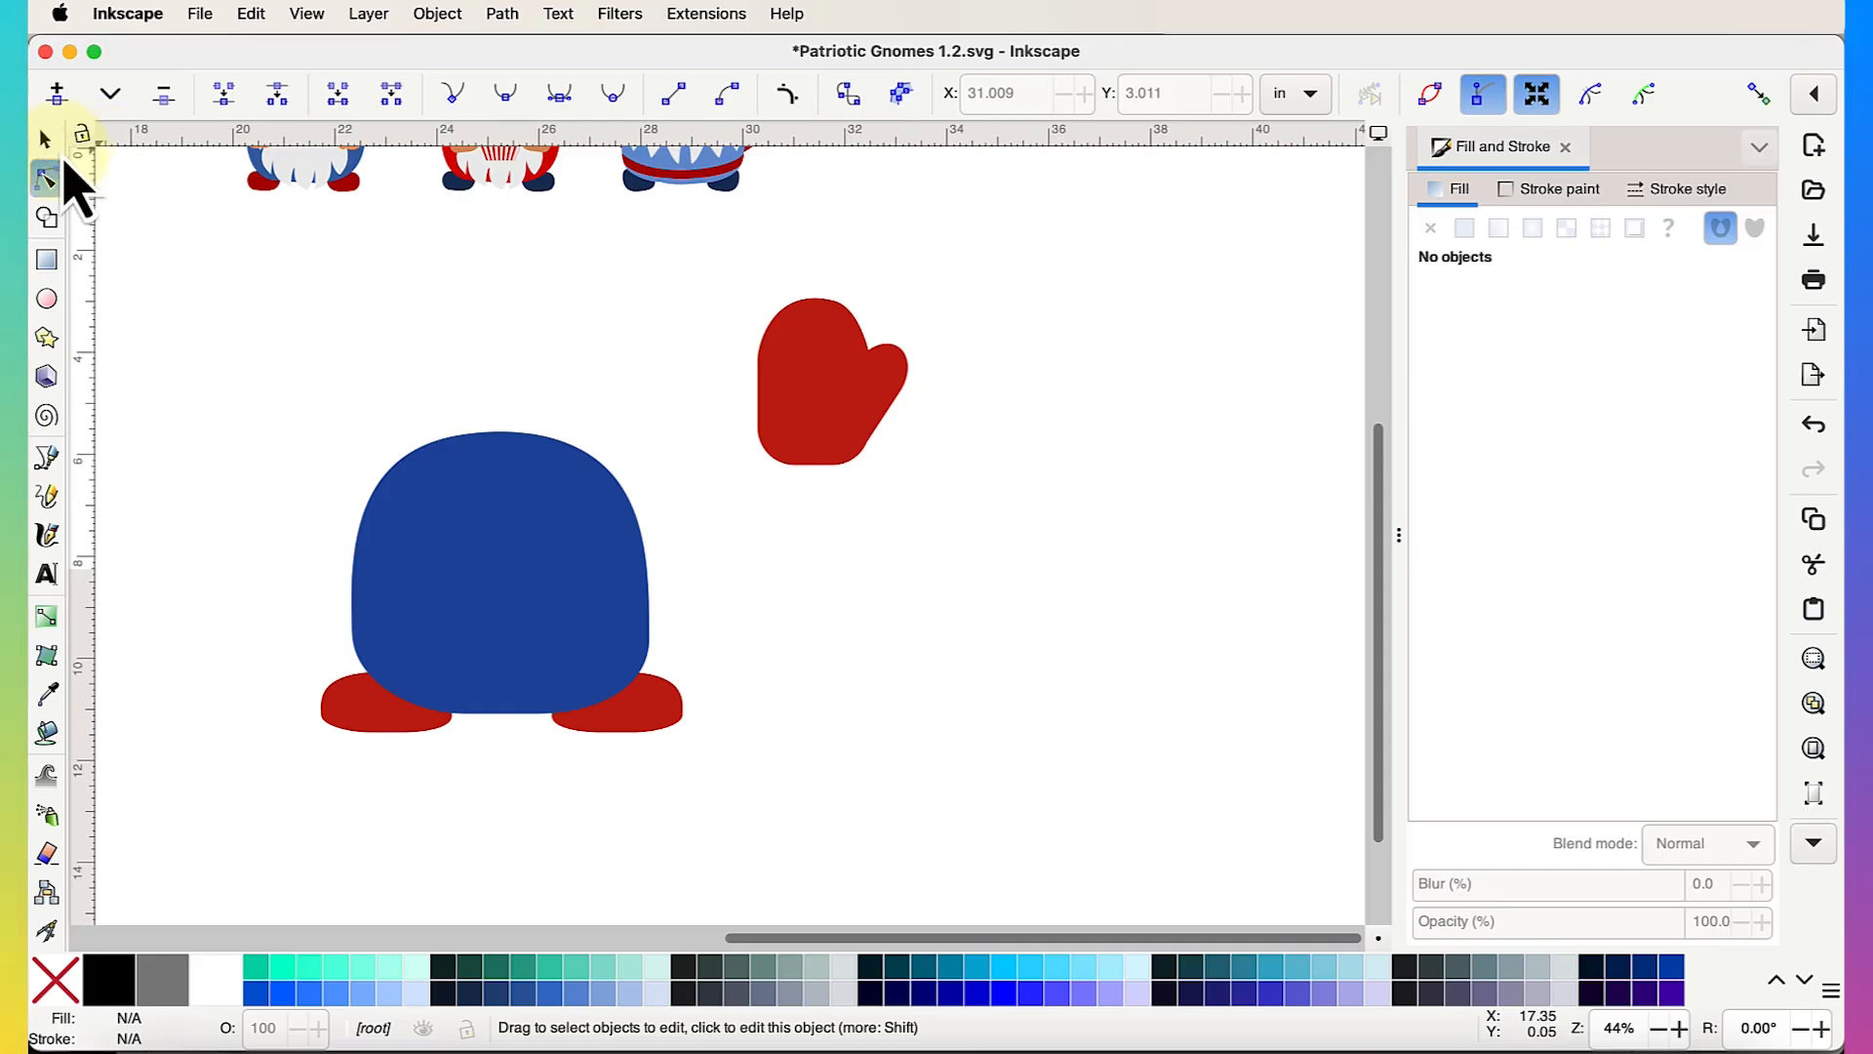
Move the mitten down beside the blue body and change its fill to orange eea558
left_click(45, 140)
left_click_drag(869, 410, 865, 556)
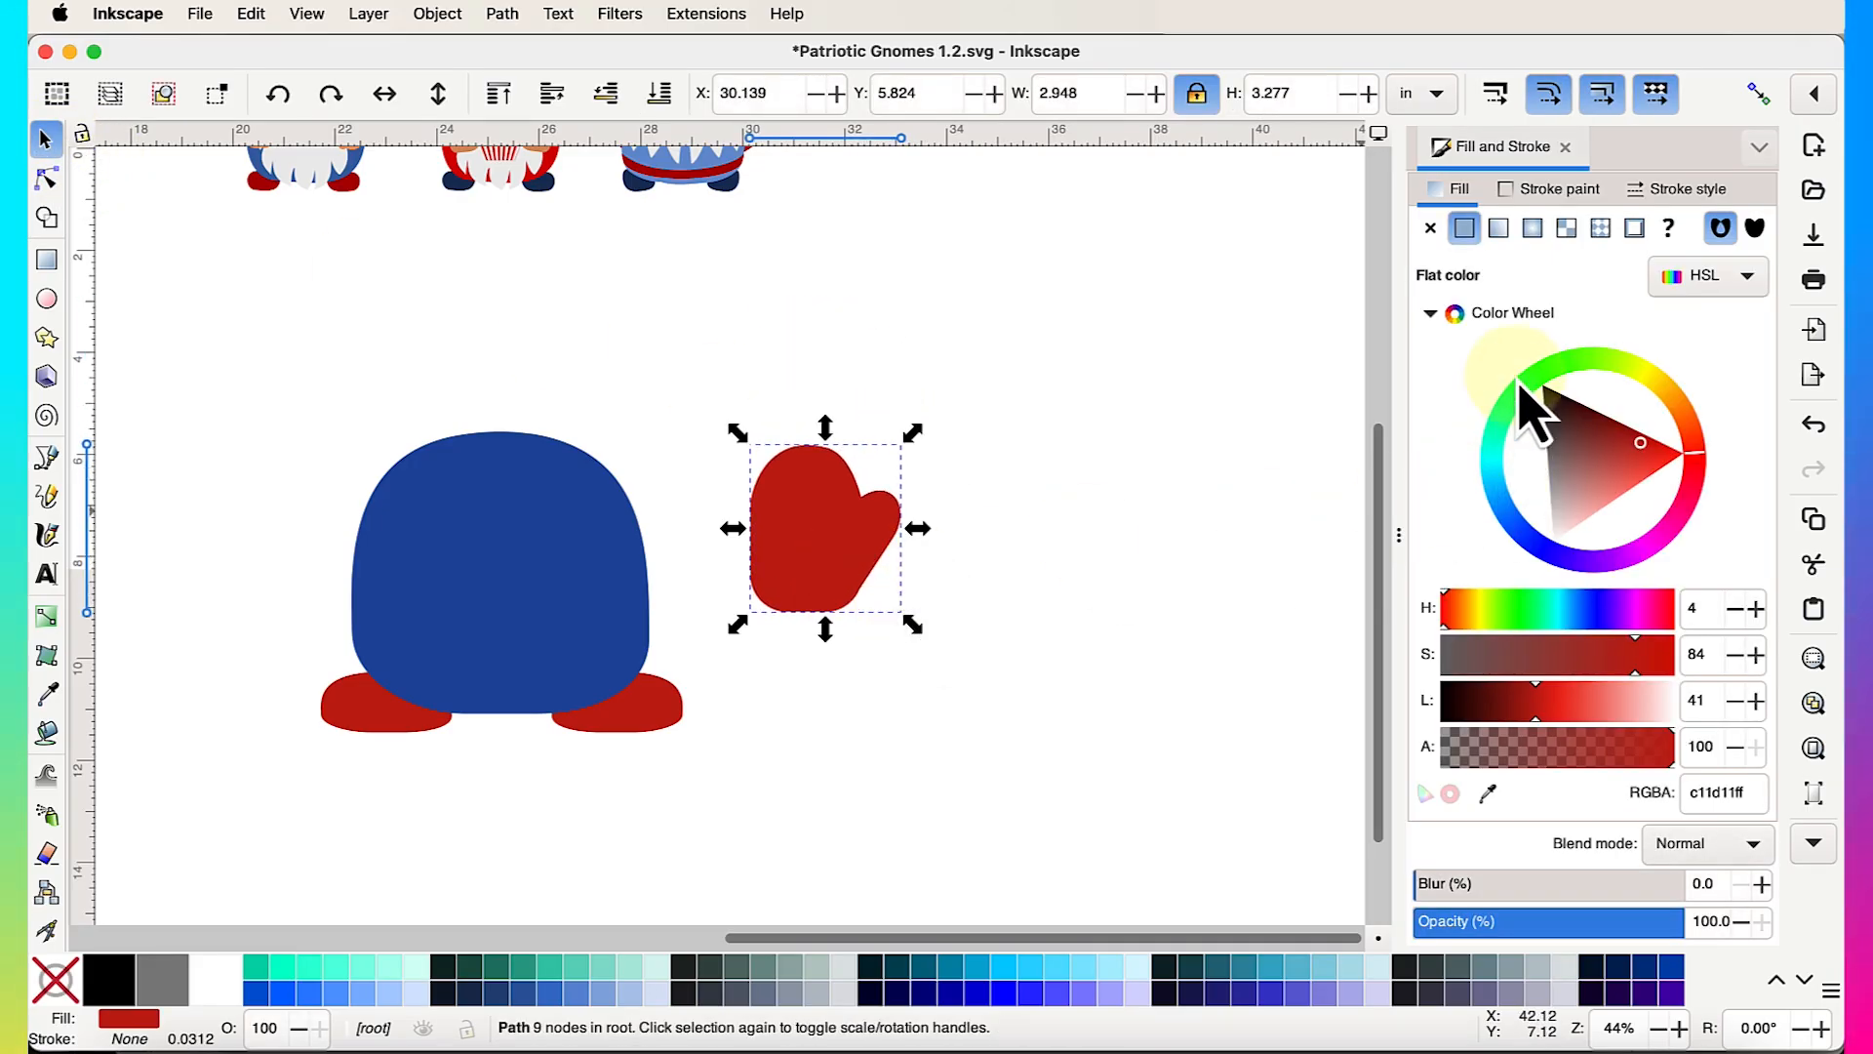
left_click_drag(1693, 439, 1688, 407)
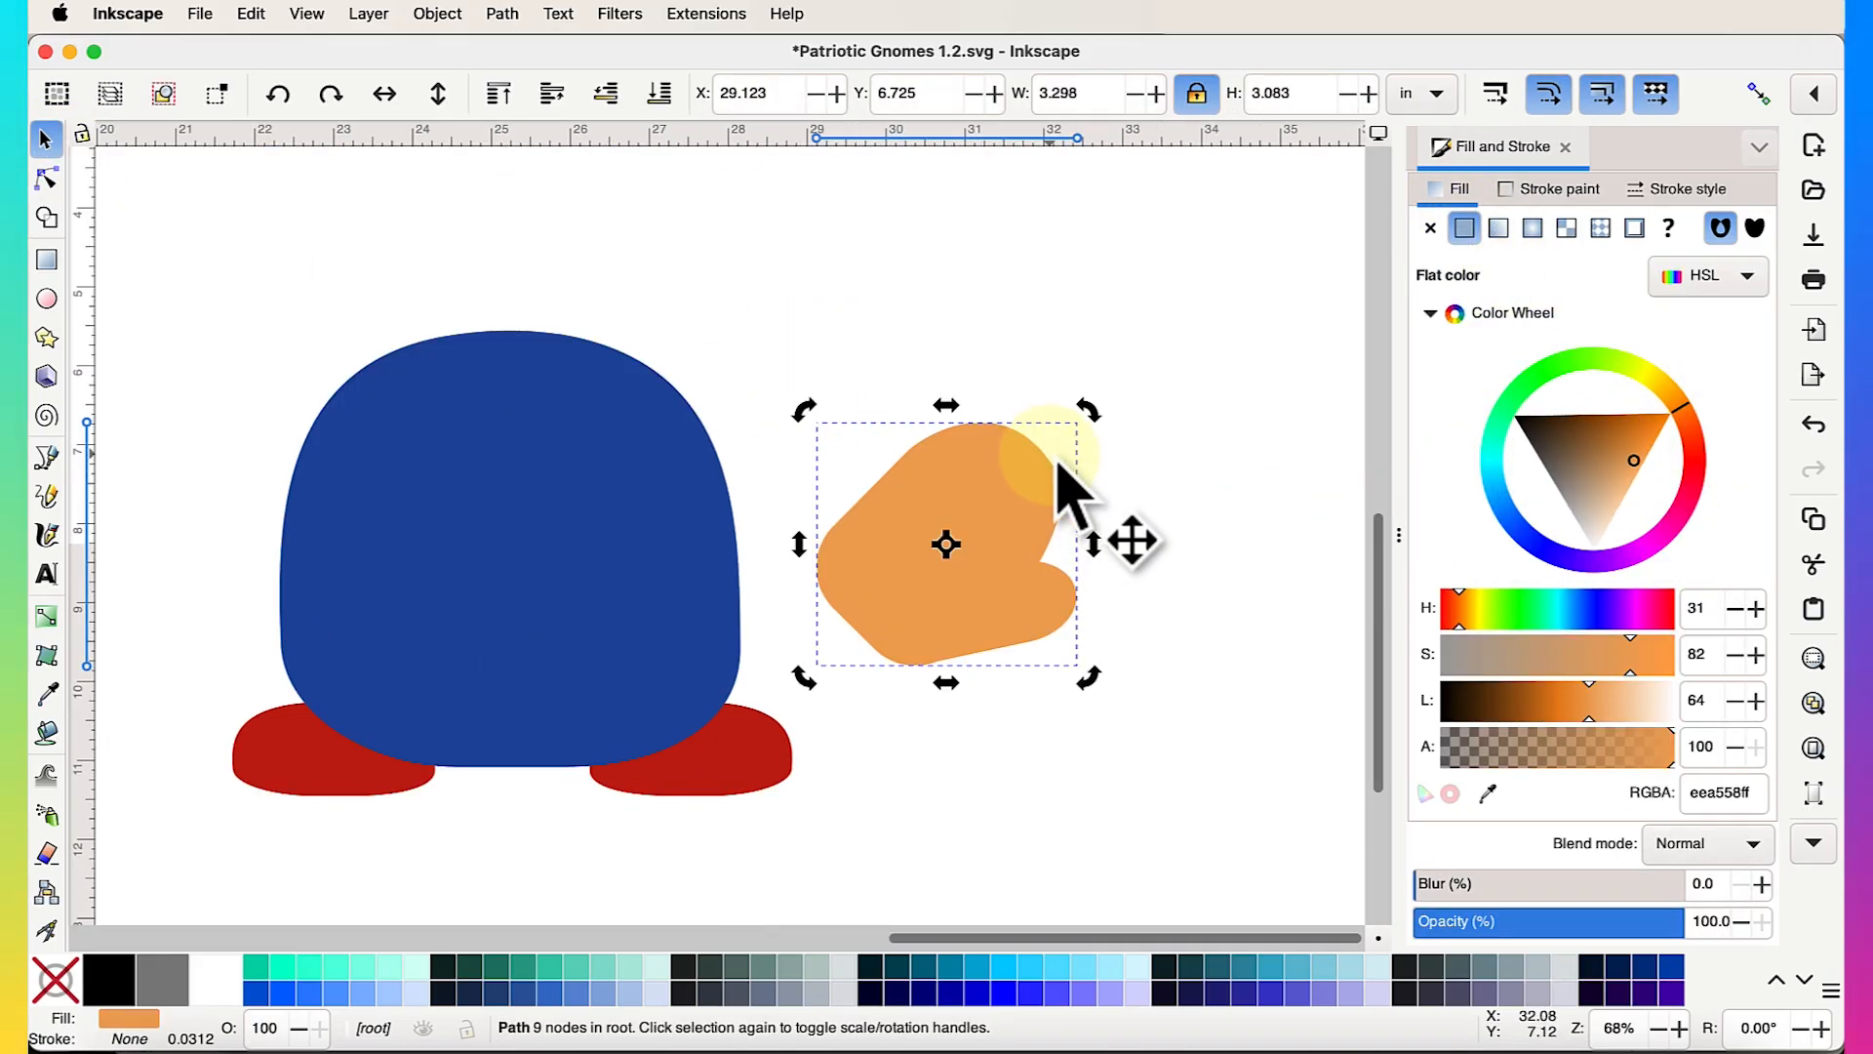
Shrink the orange hand to about 1.8 in wide, place it on the body's left side and adjust its rotation
left_click(1058, 459)
left_click_drag(1096, 418, 966, 534)
left_click_drag(909, 596, 346, 579)
left_click(406, 502)
left_click_drag(407, 504, 404, 544)
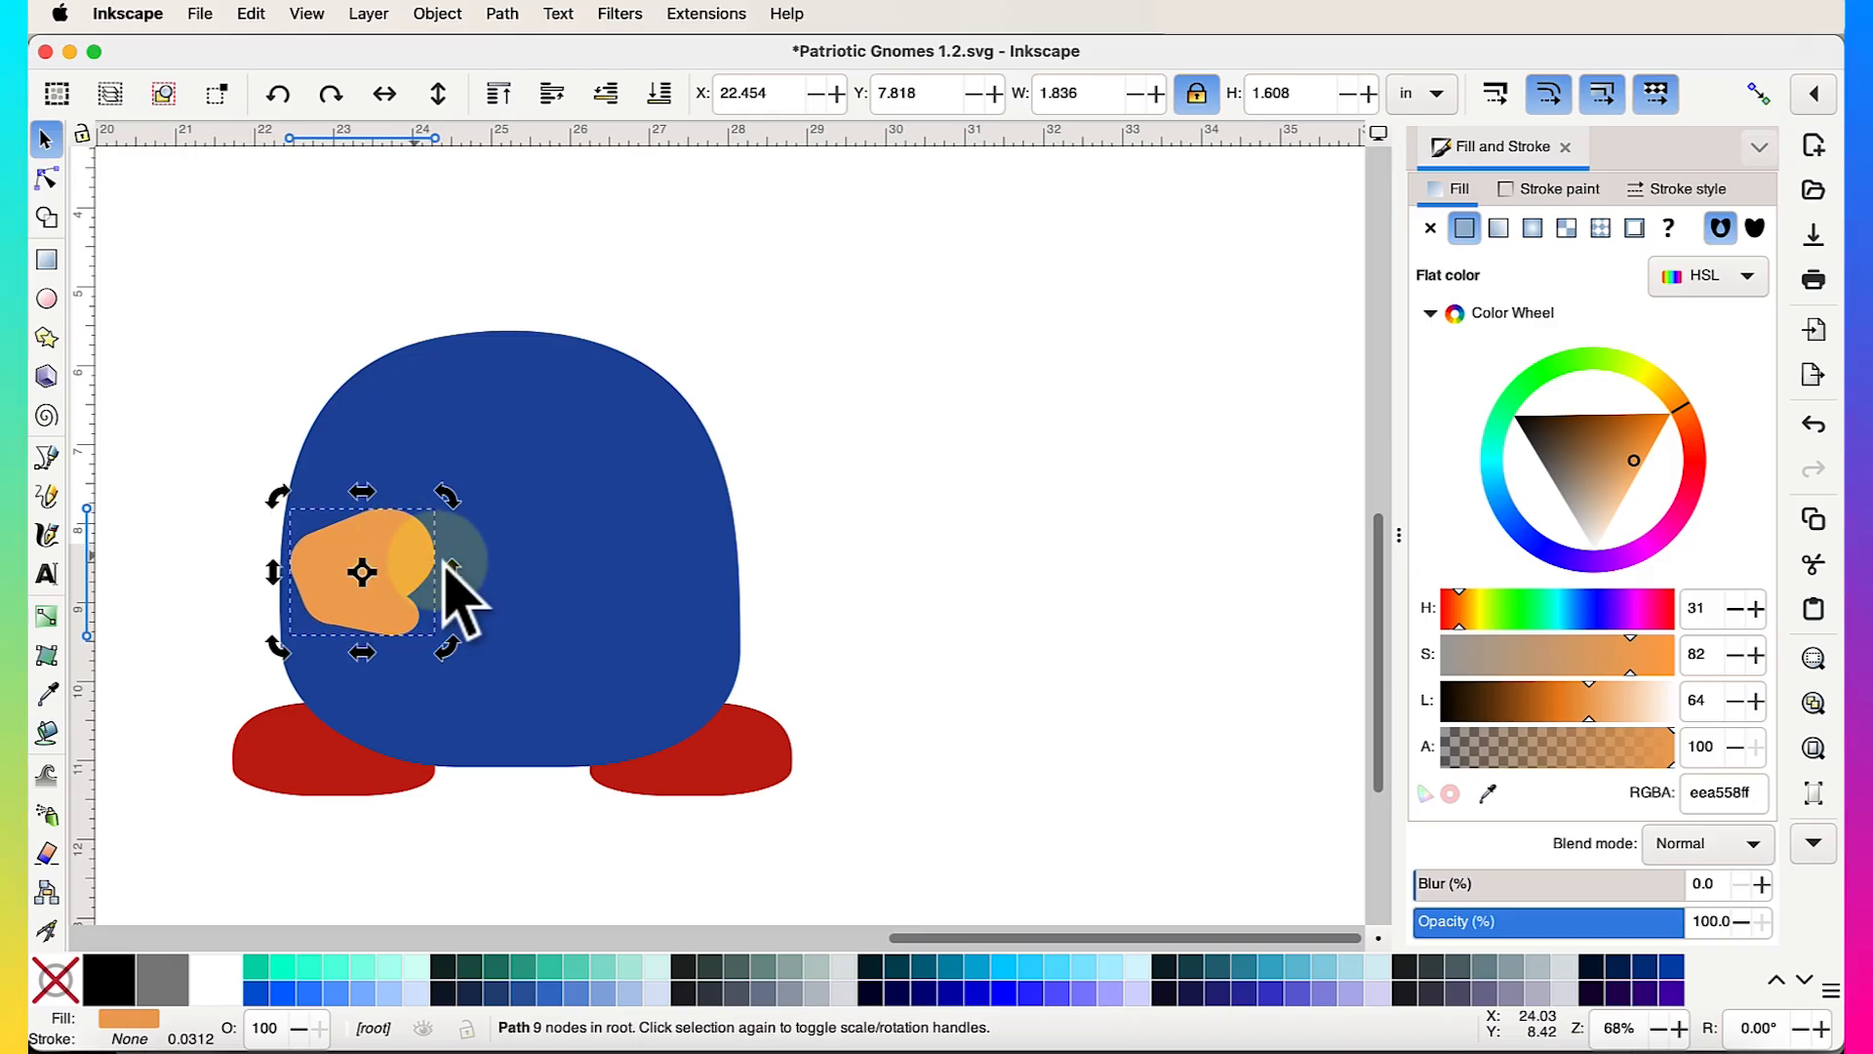
Duplicate the orange hand, flip the copy horizontally and place it on the body's right side
left_click(831, 532)
left_click(349, 532)
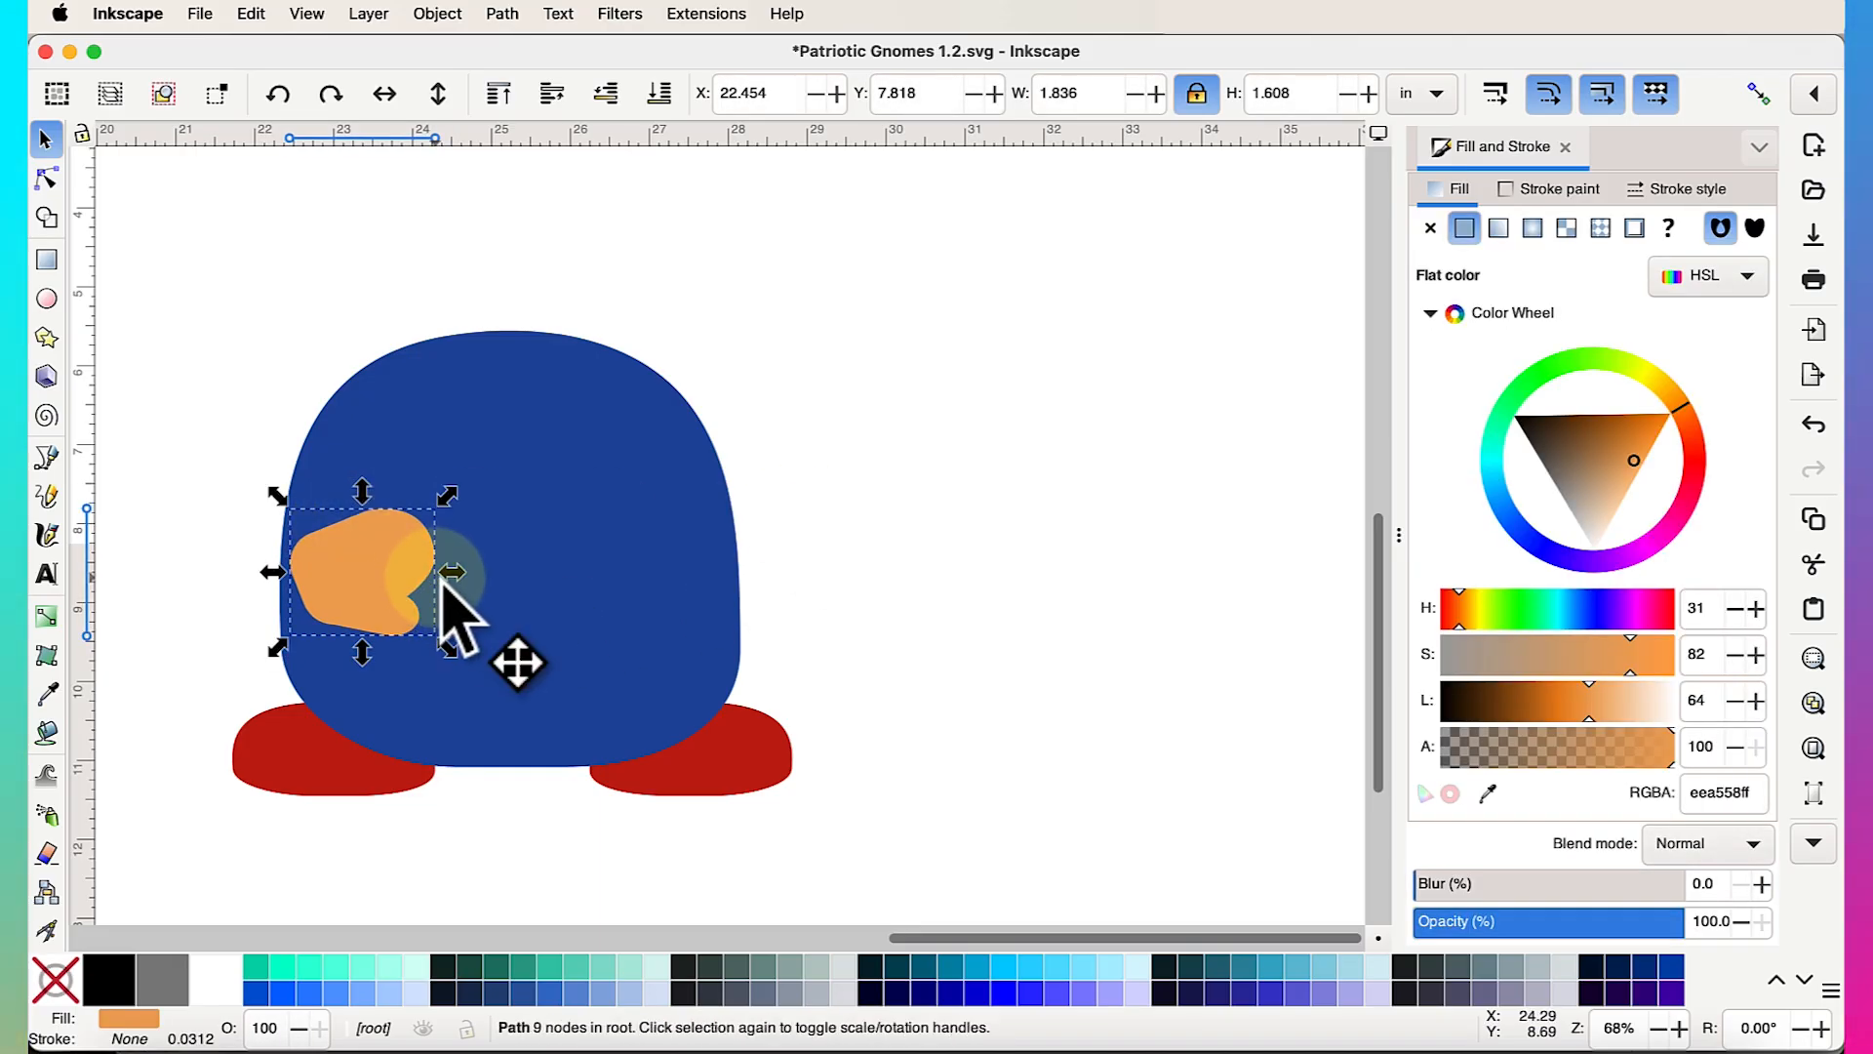
key("ctrl+d")
left_click_drag(366, 550, 584, 551)
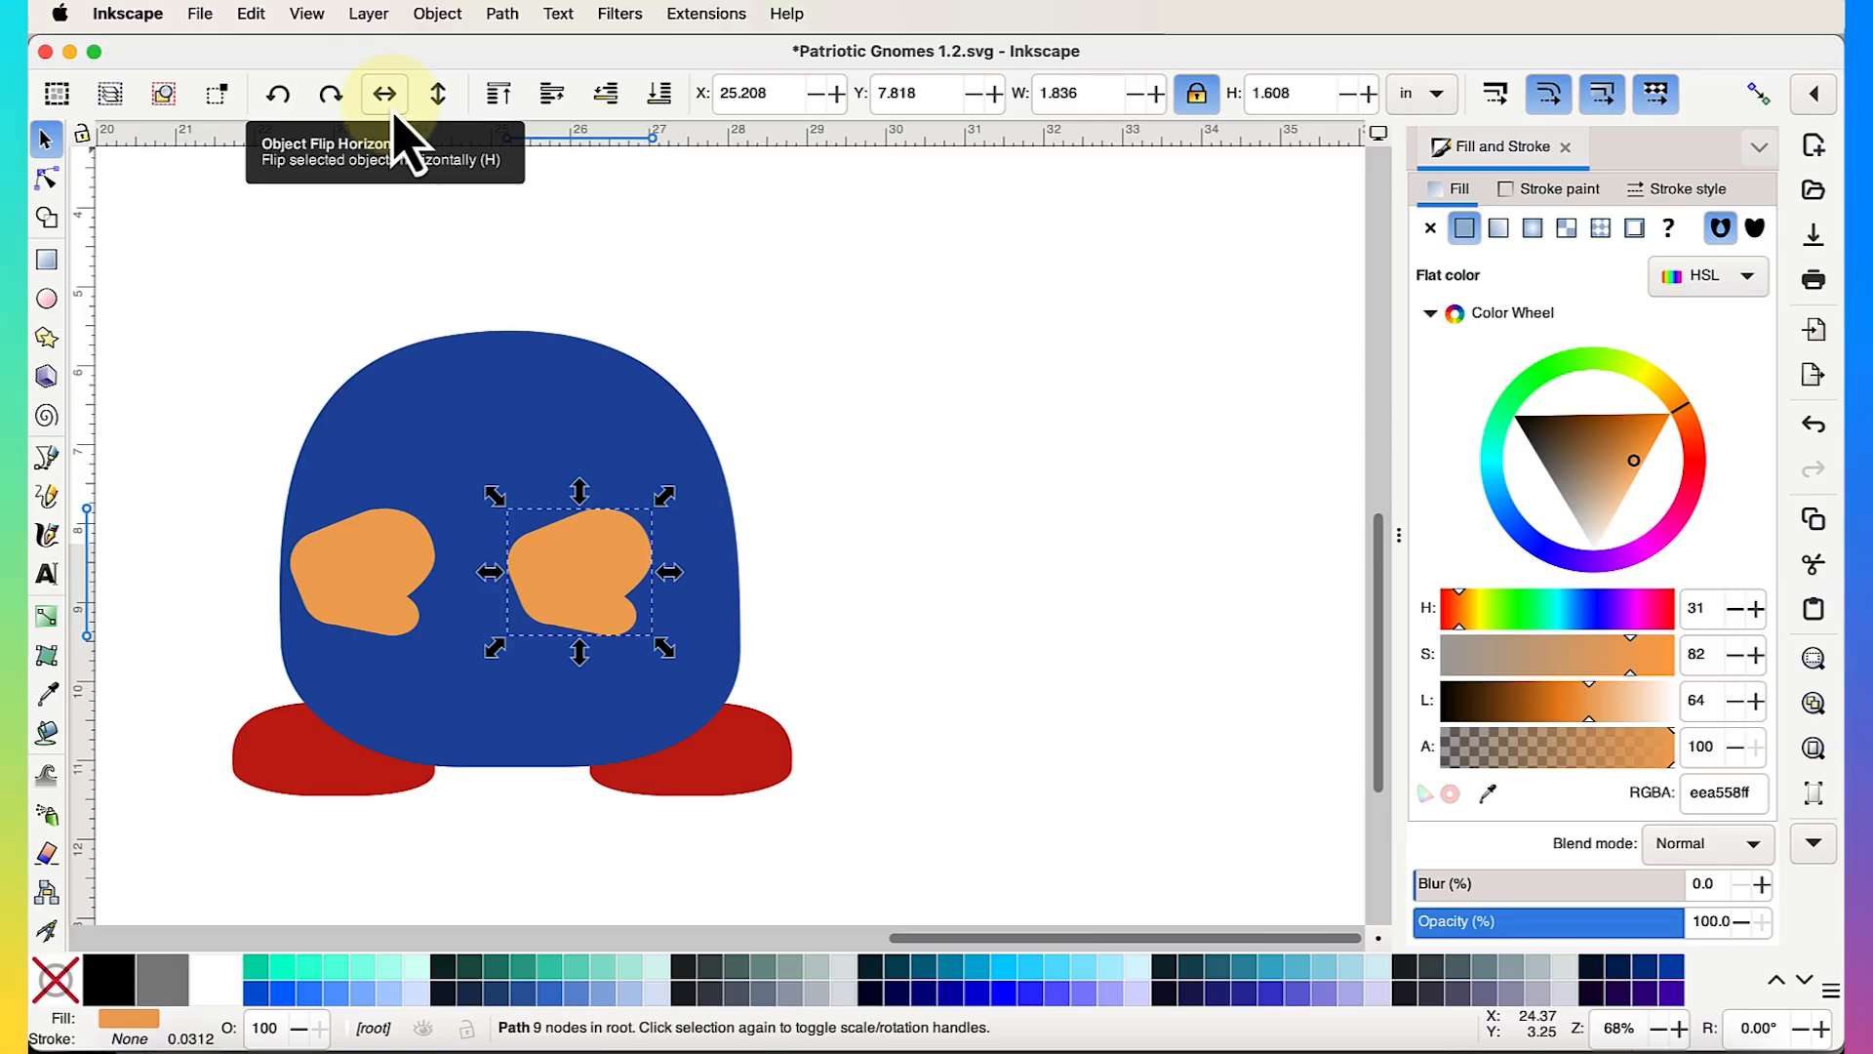
left_click(395, 137)
left_click_drag(611, 562, 683, 558)
left_click(877, 564)
scroll(881, 583, "down", 2)
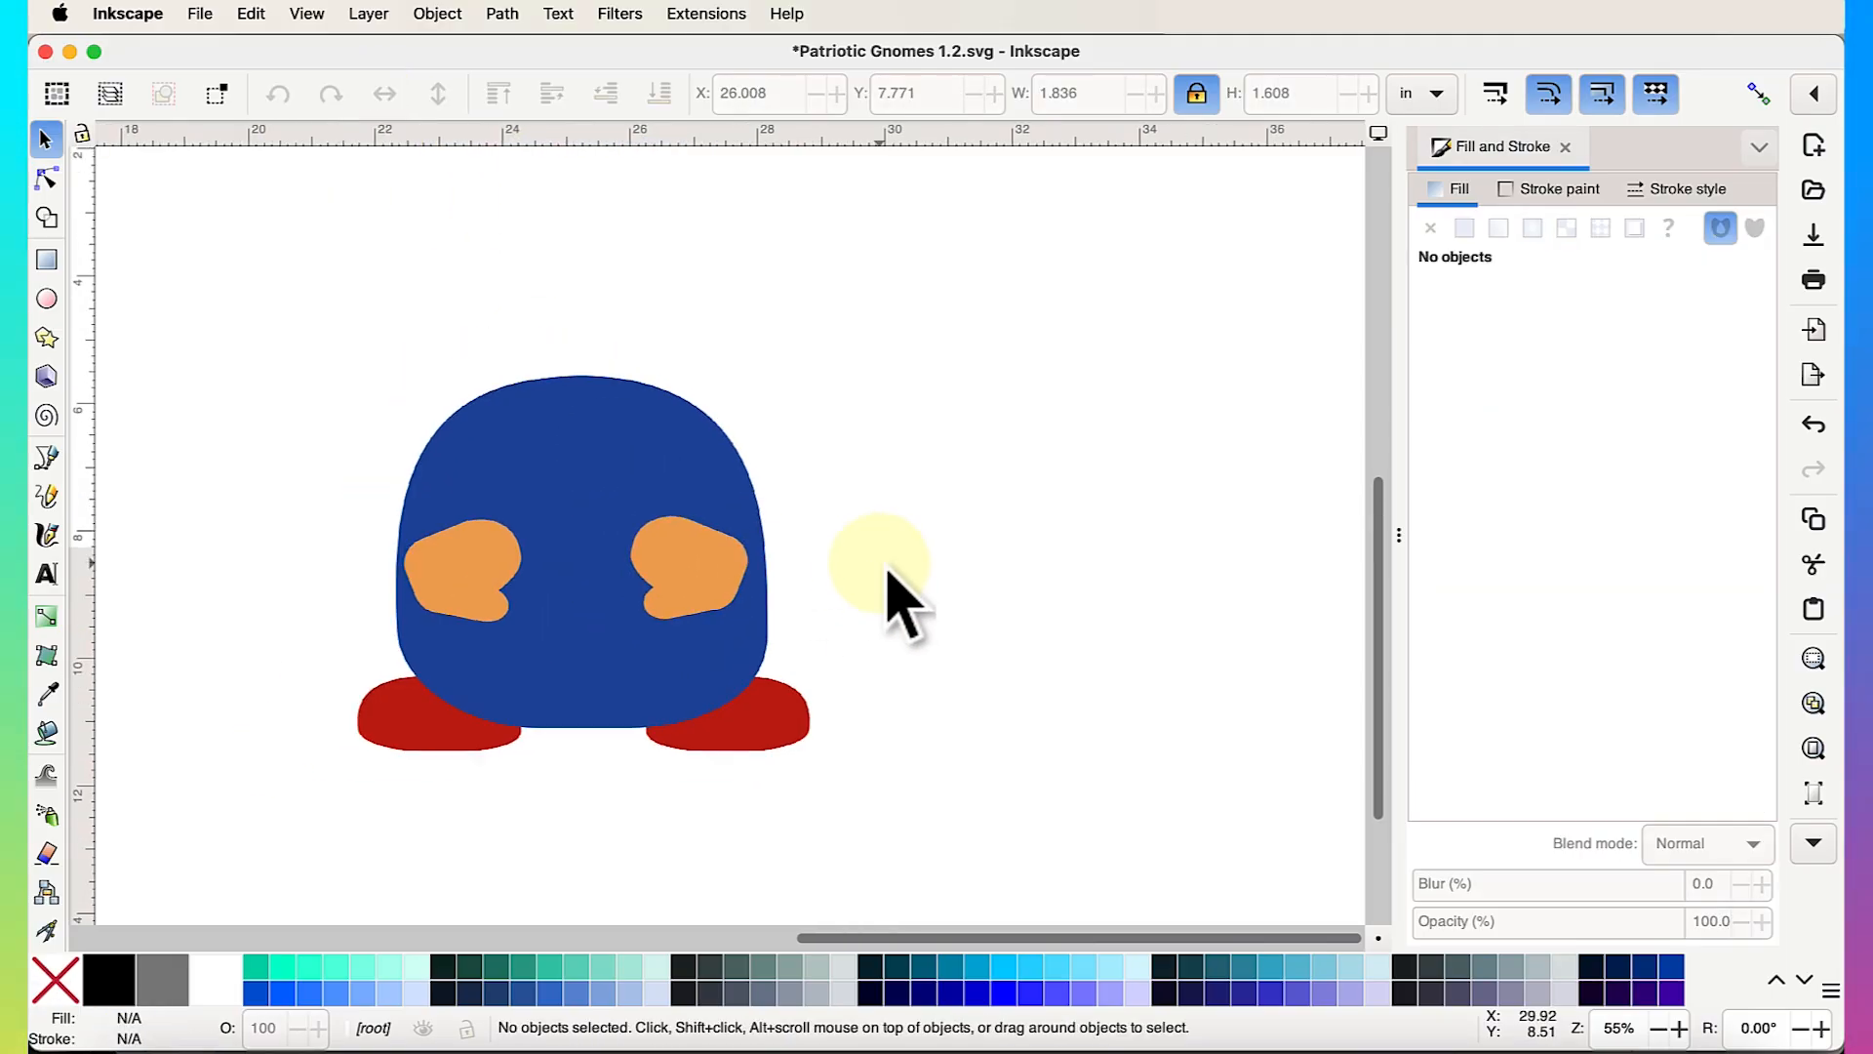
Select both orange hands and flip them vertically so the thumbs point up
left_click(700, 575)
left_click(583, 577, "shift")
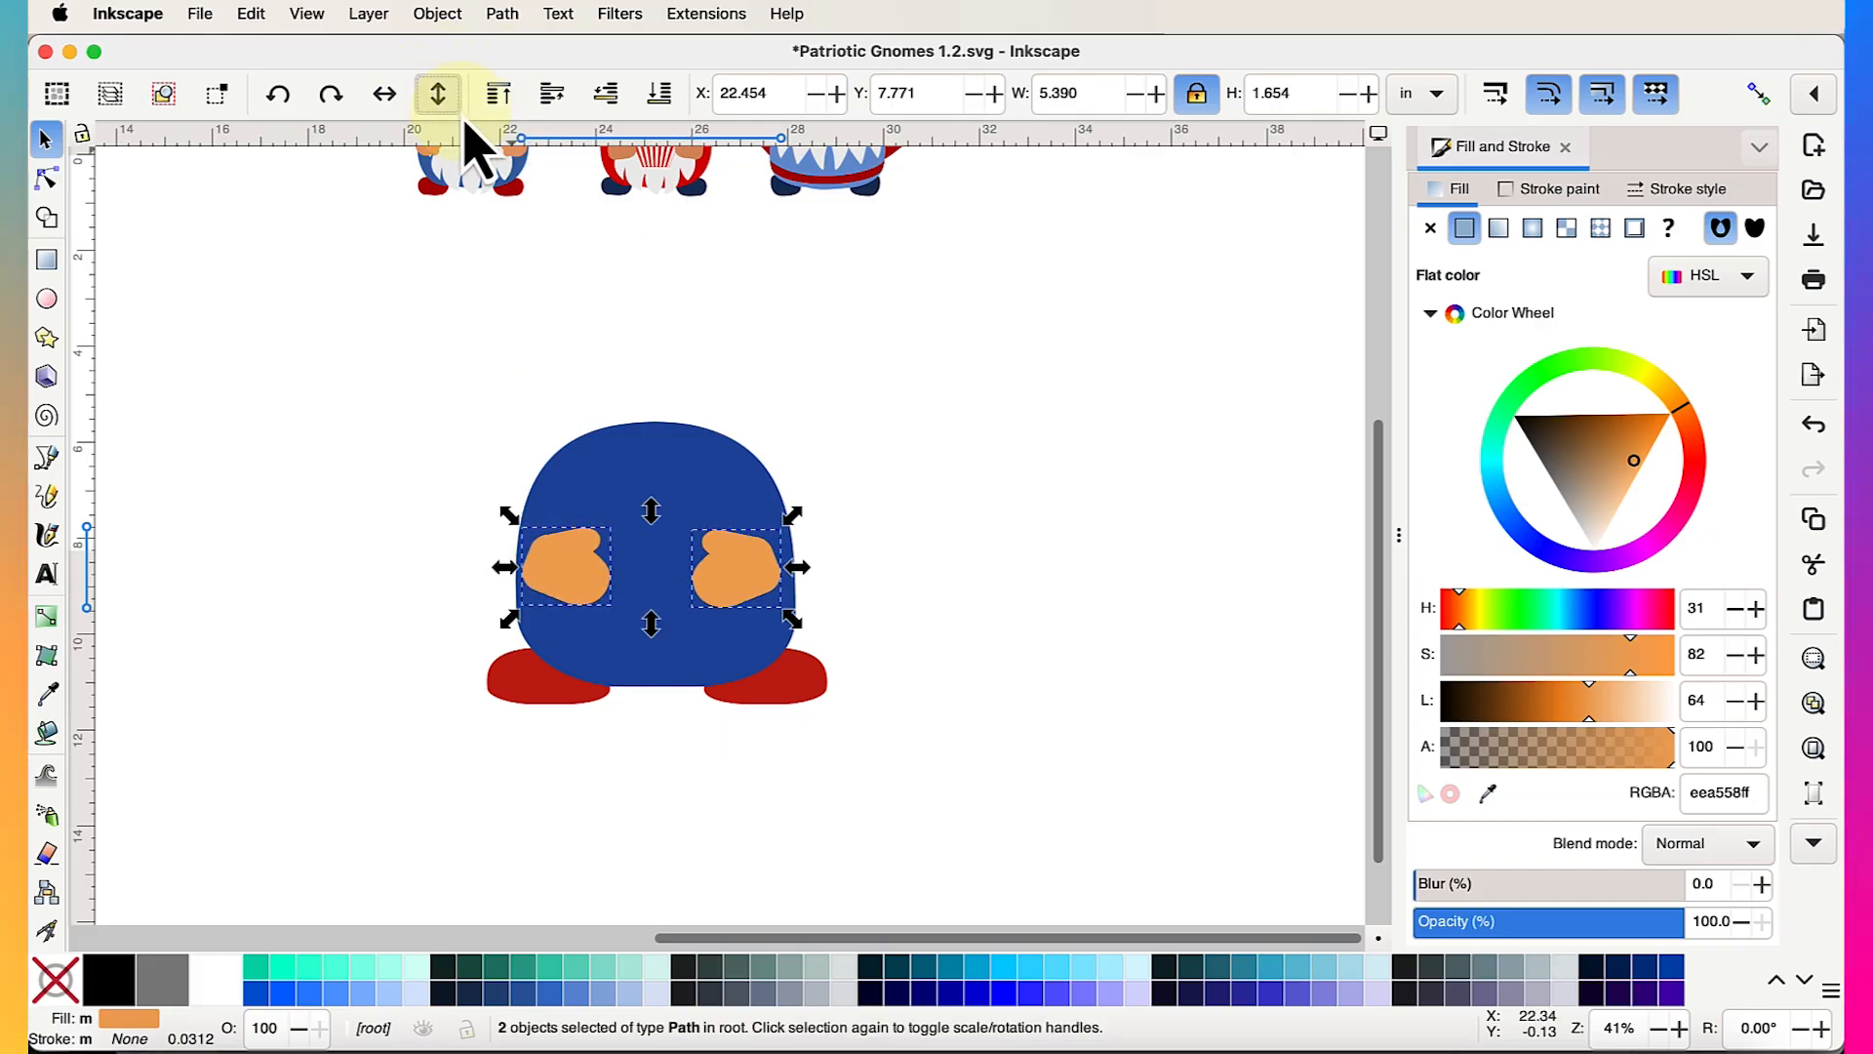
left_click(927, 551)
scroll(917, 556, "down", 2)
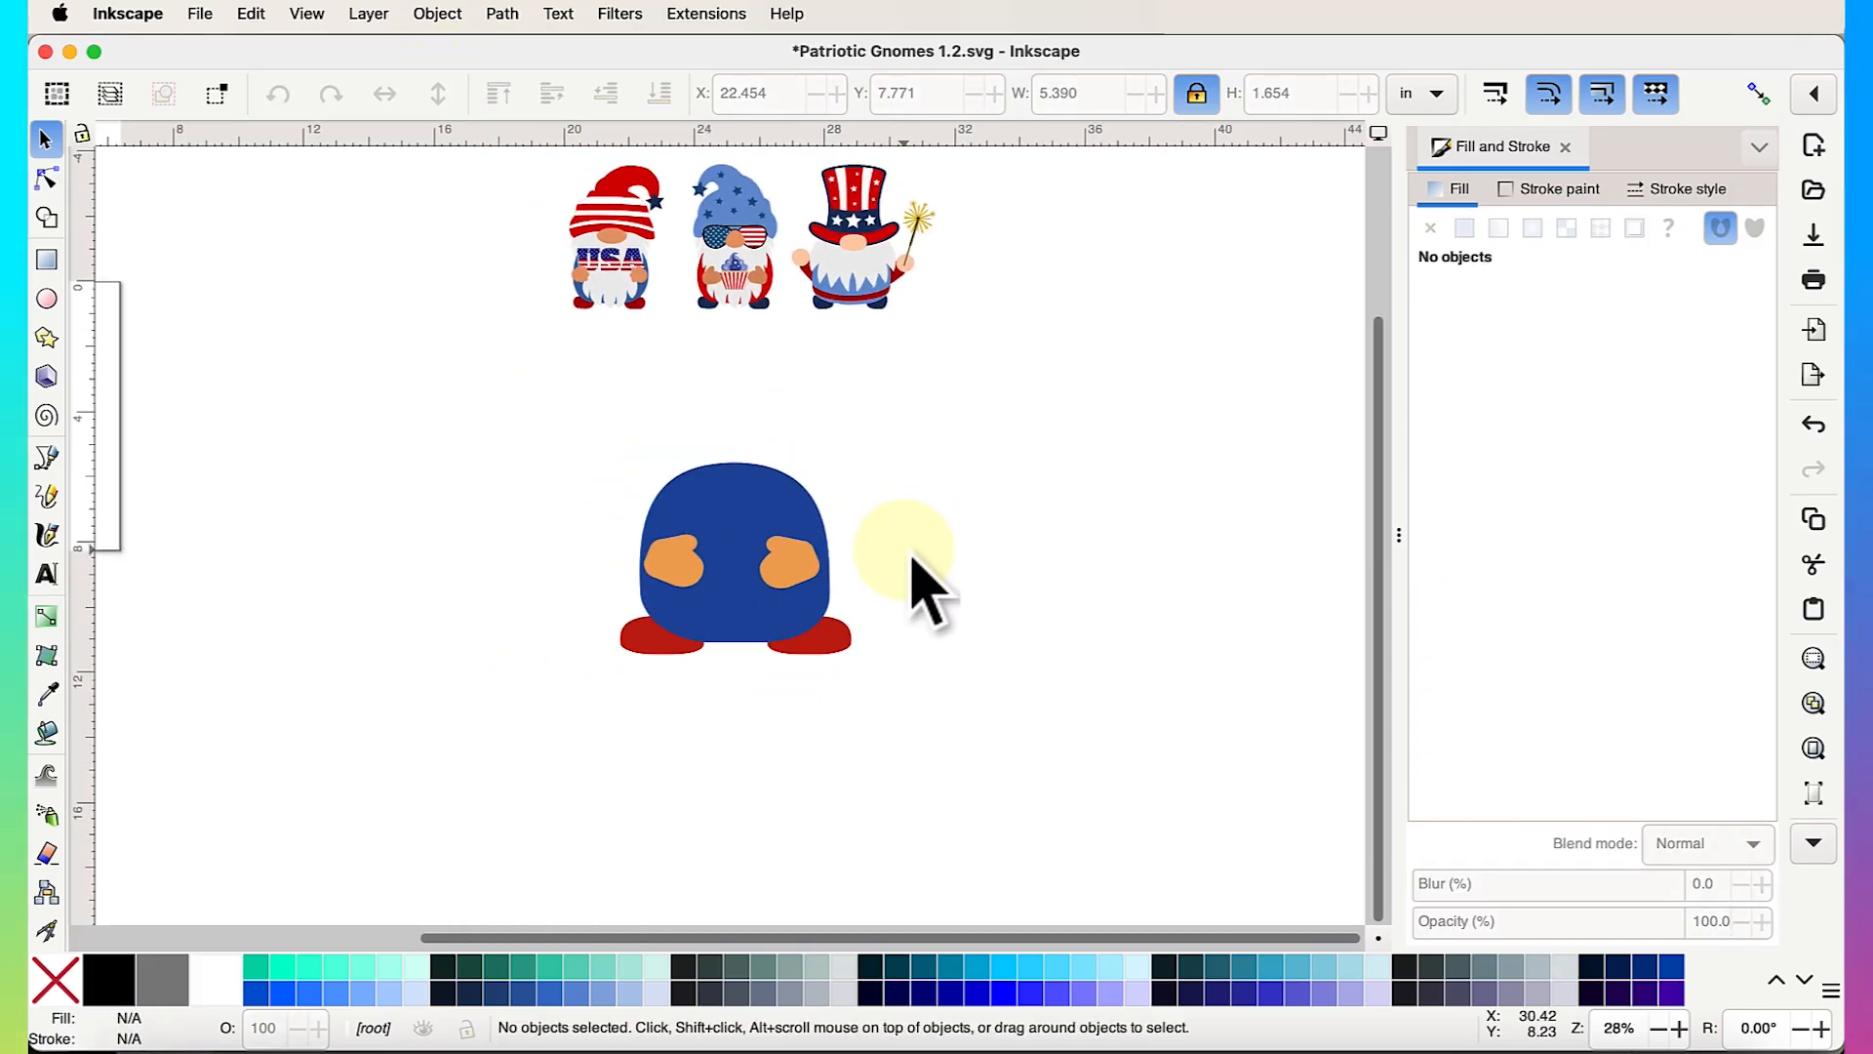
Nudge the right hand about 0.1 in toward the body's right edge
scroll(798, 591, "up", 5)
left_click(810, 590)
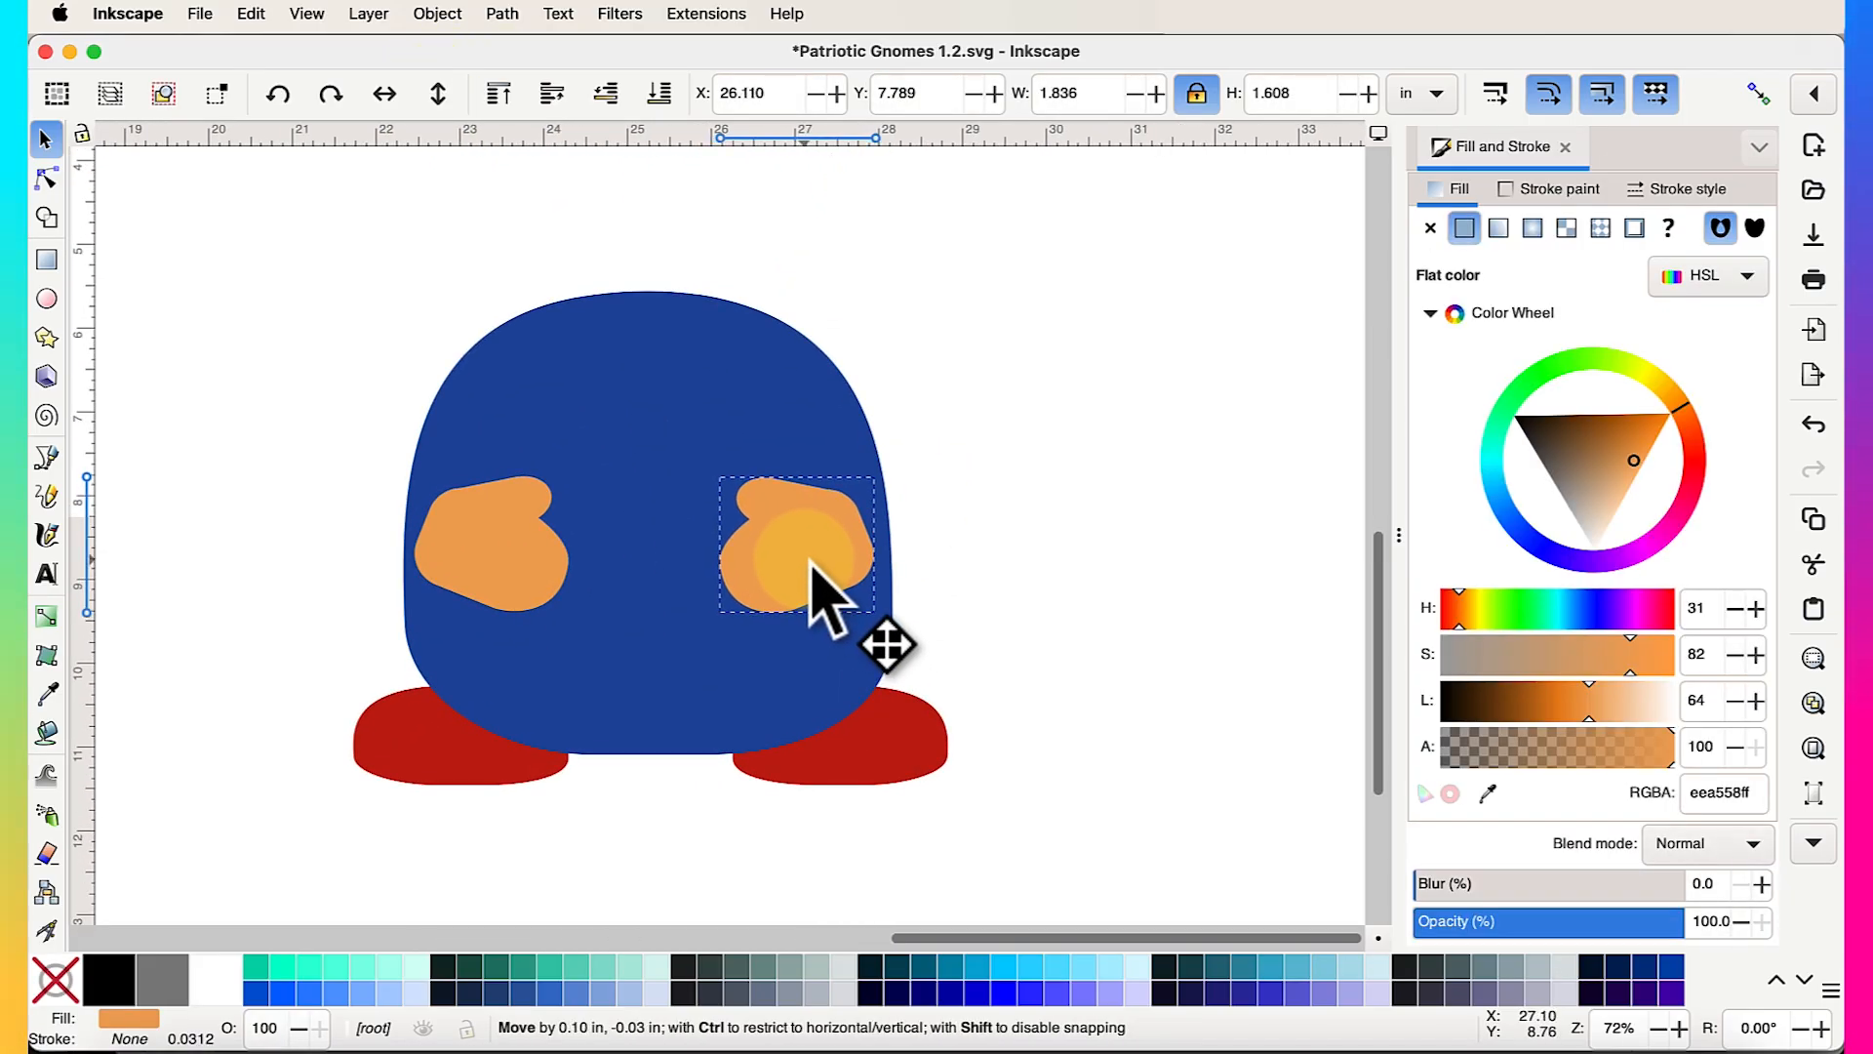
left_click(1176, 585)
scroll(1180, 580, "down", 3)
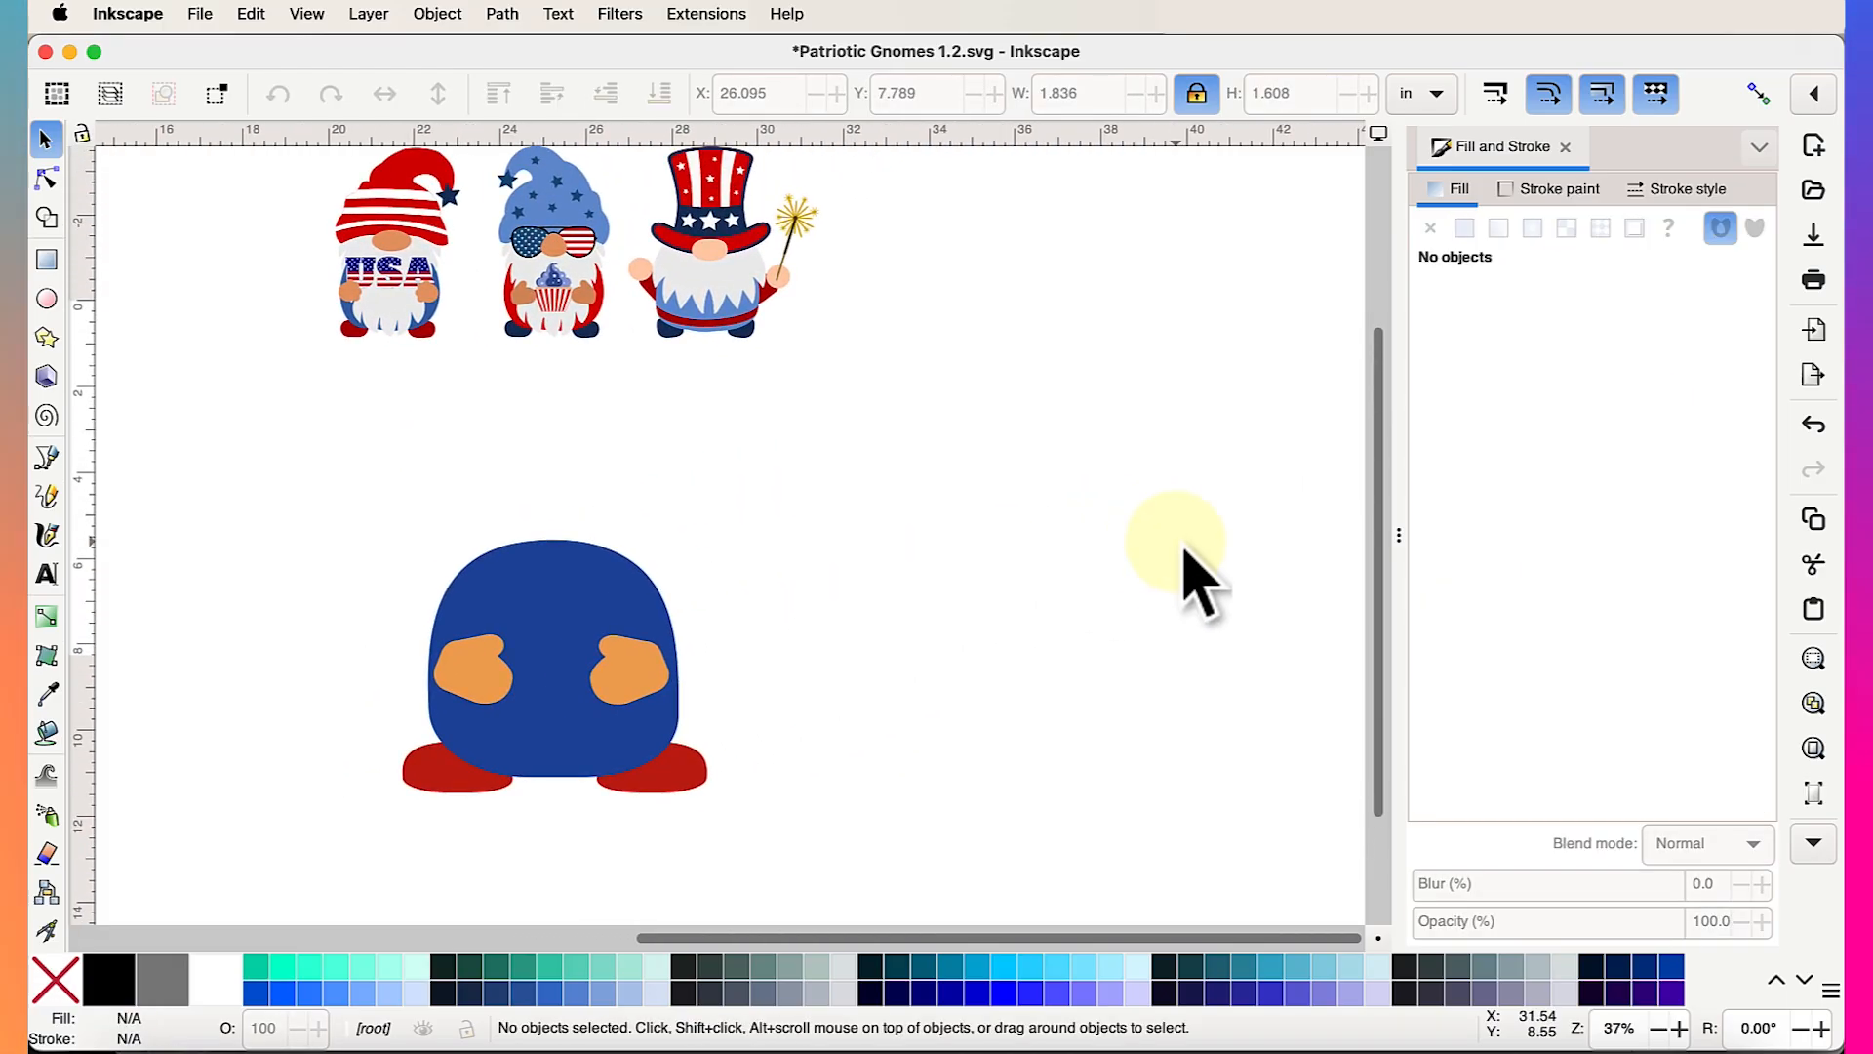
scroll(1181, 576, "right", 3)
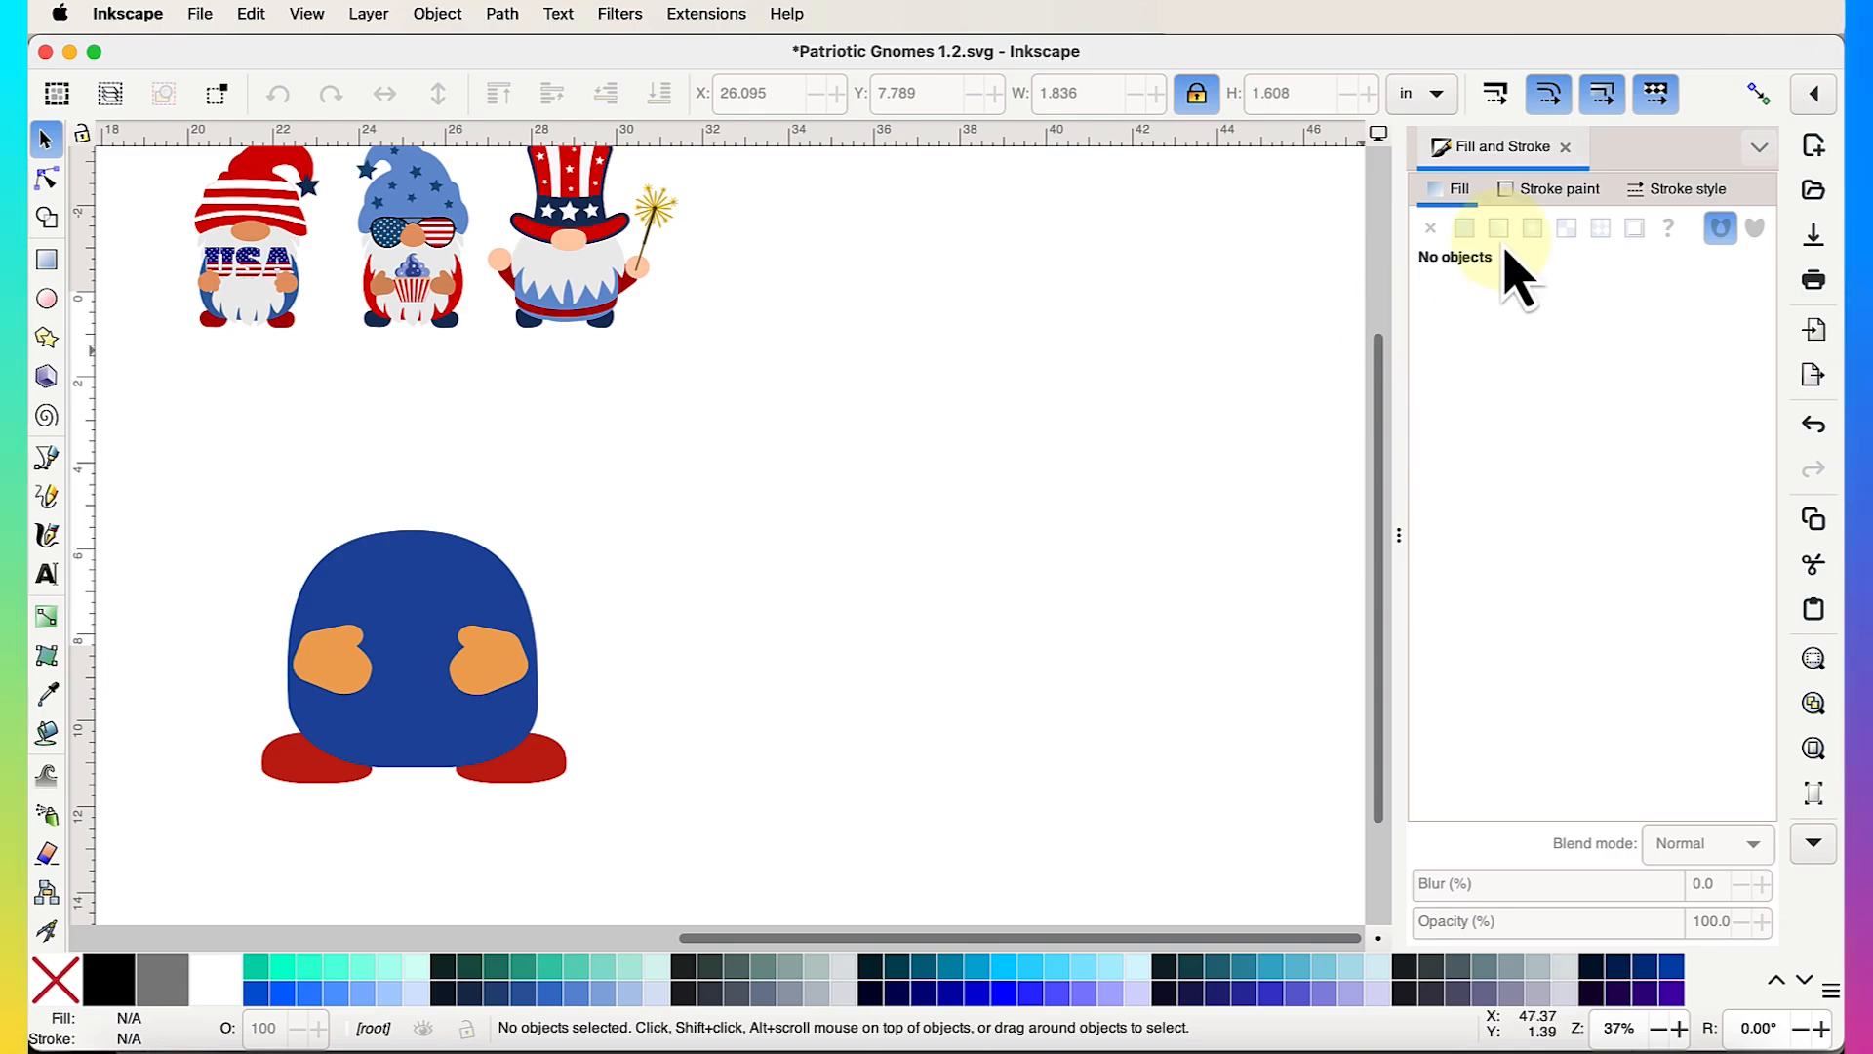
Close the fill and stroke settings, then place a copy of the USA gnome's beard on empty canvas and fill it black
left_click(1566, 148)
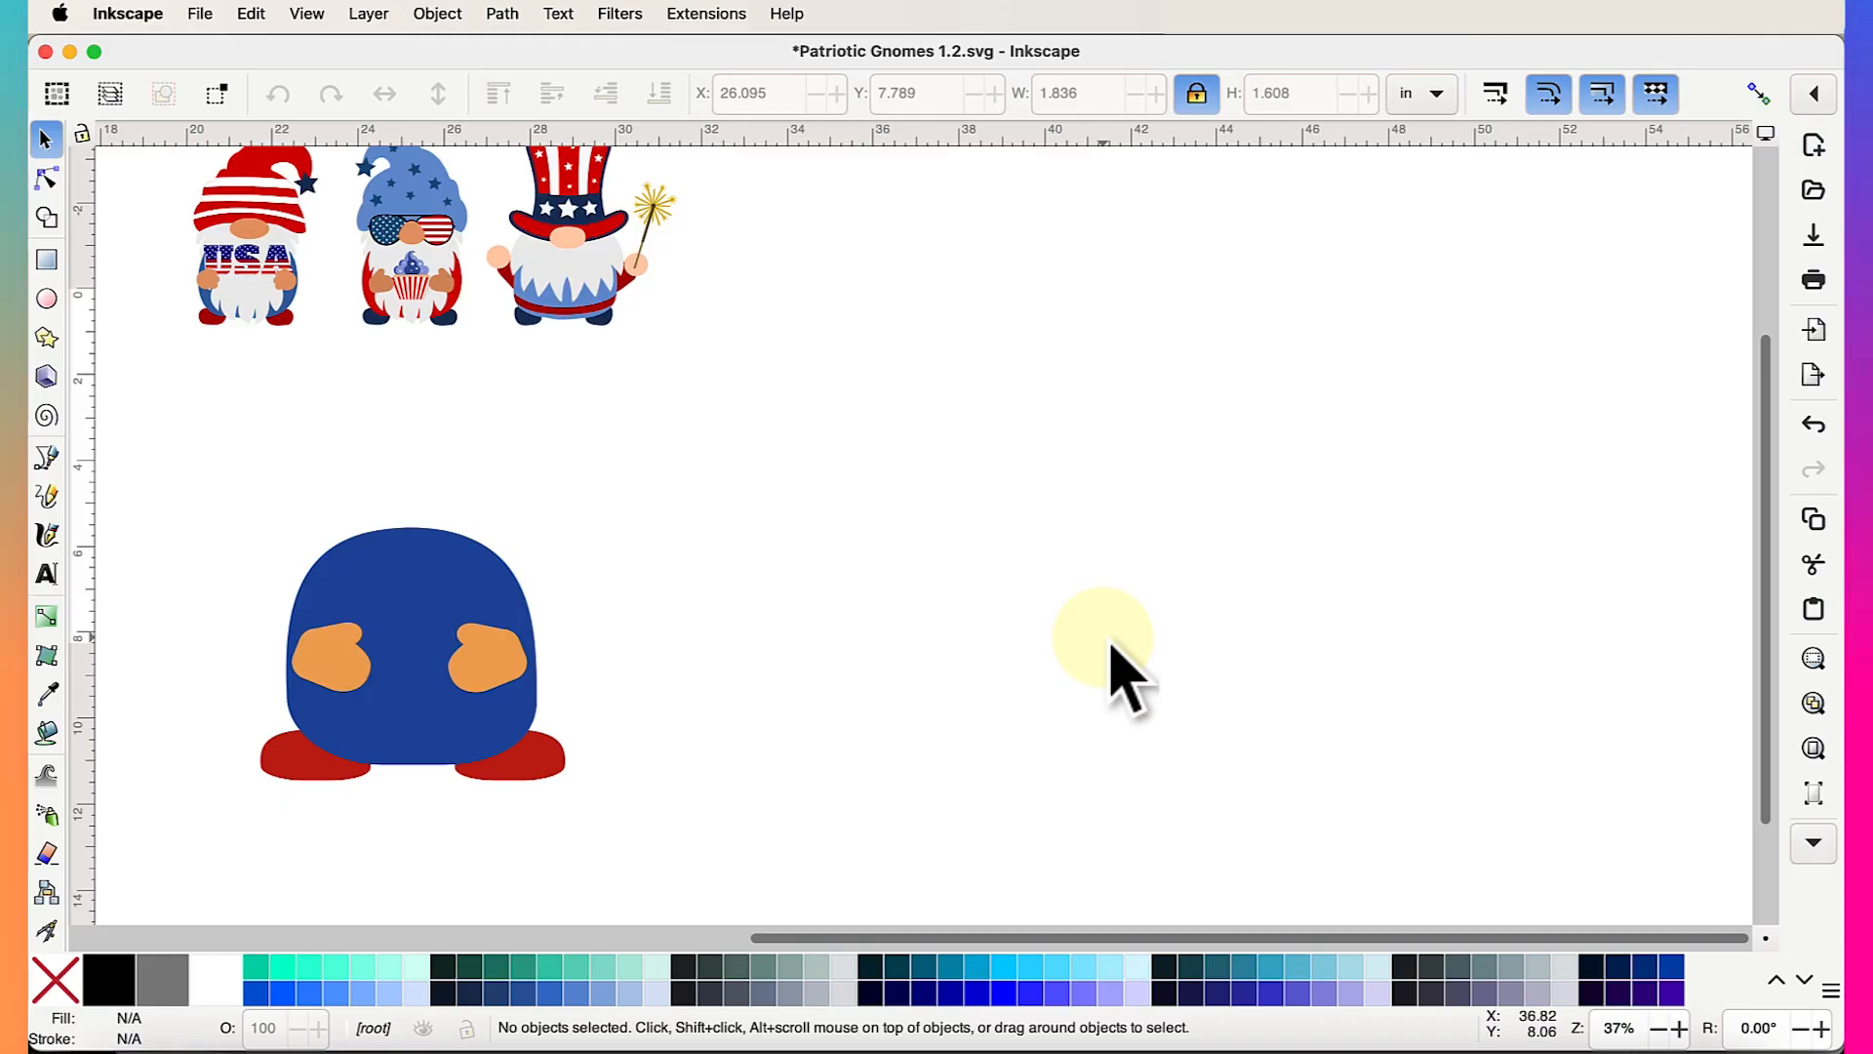
left_click(261, 310)
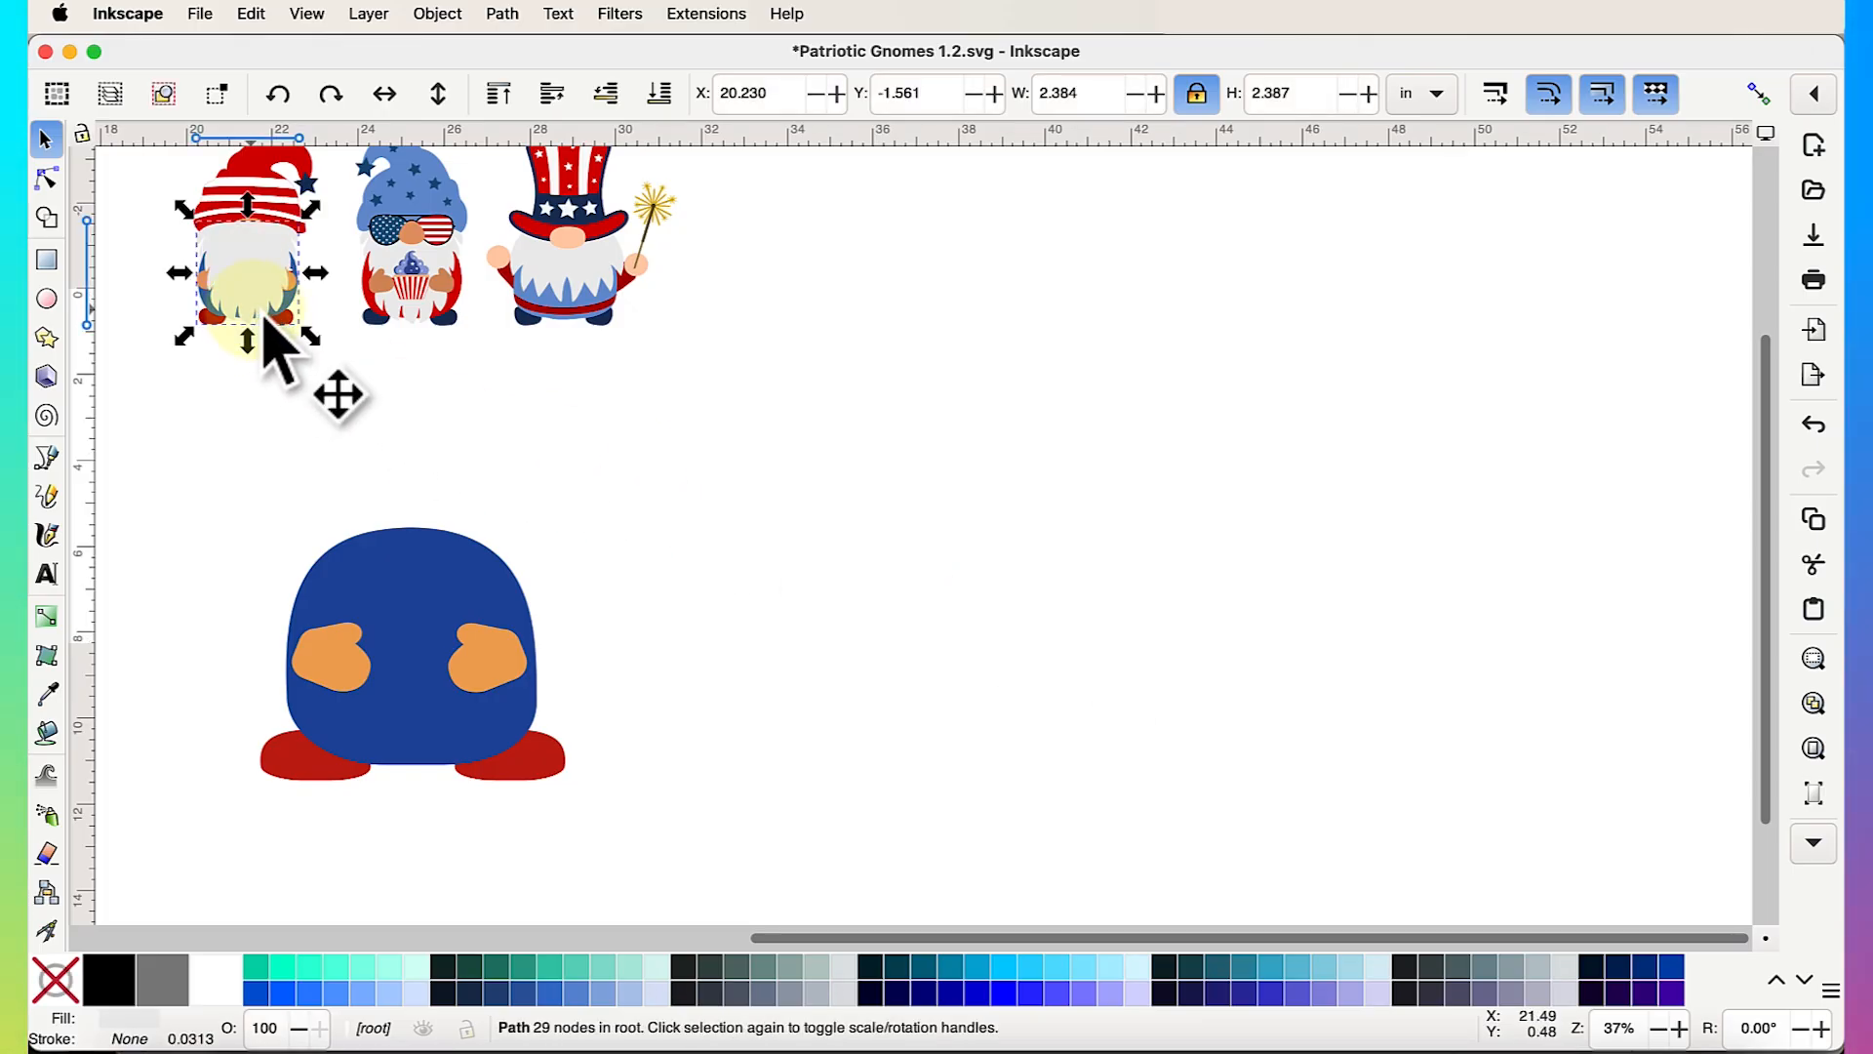
left_click_drag(265, 320, 992, 459)
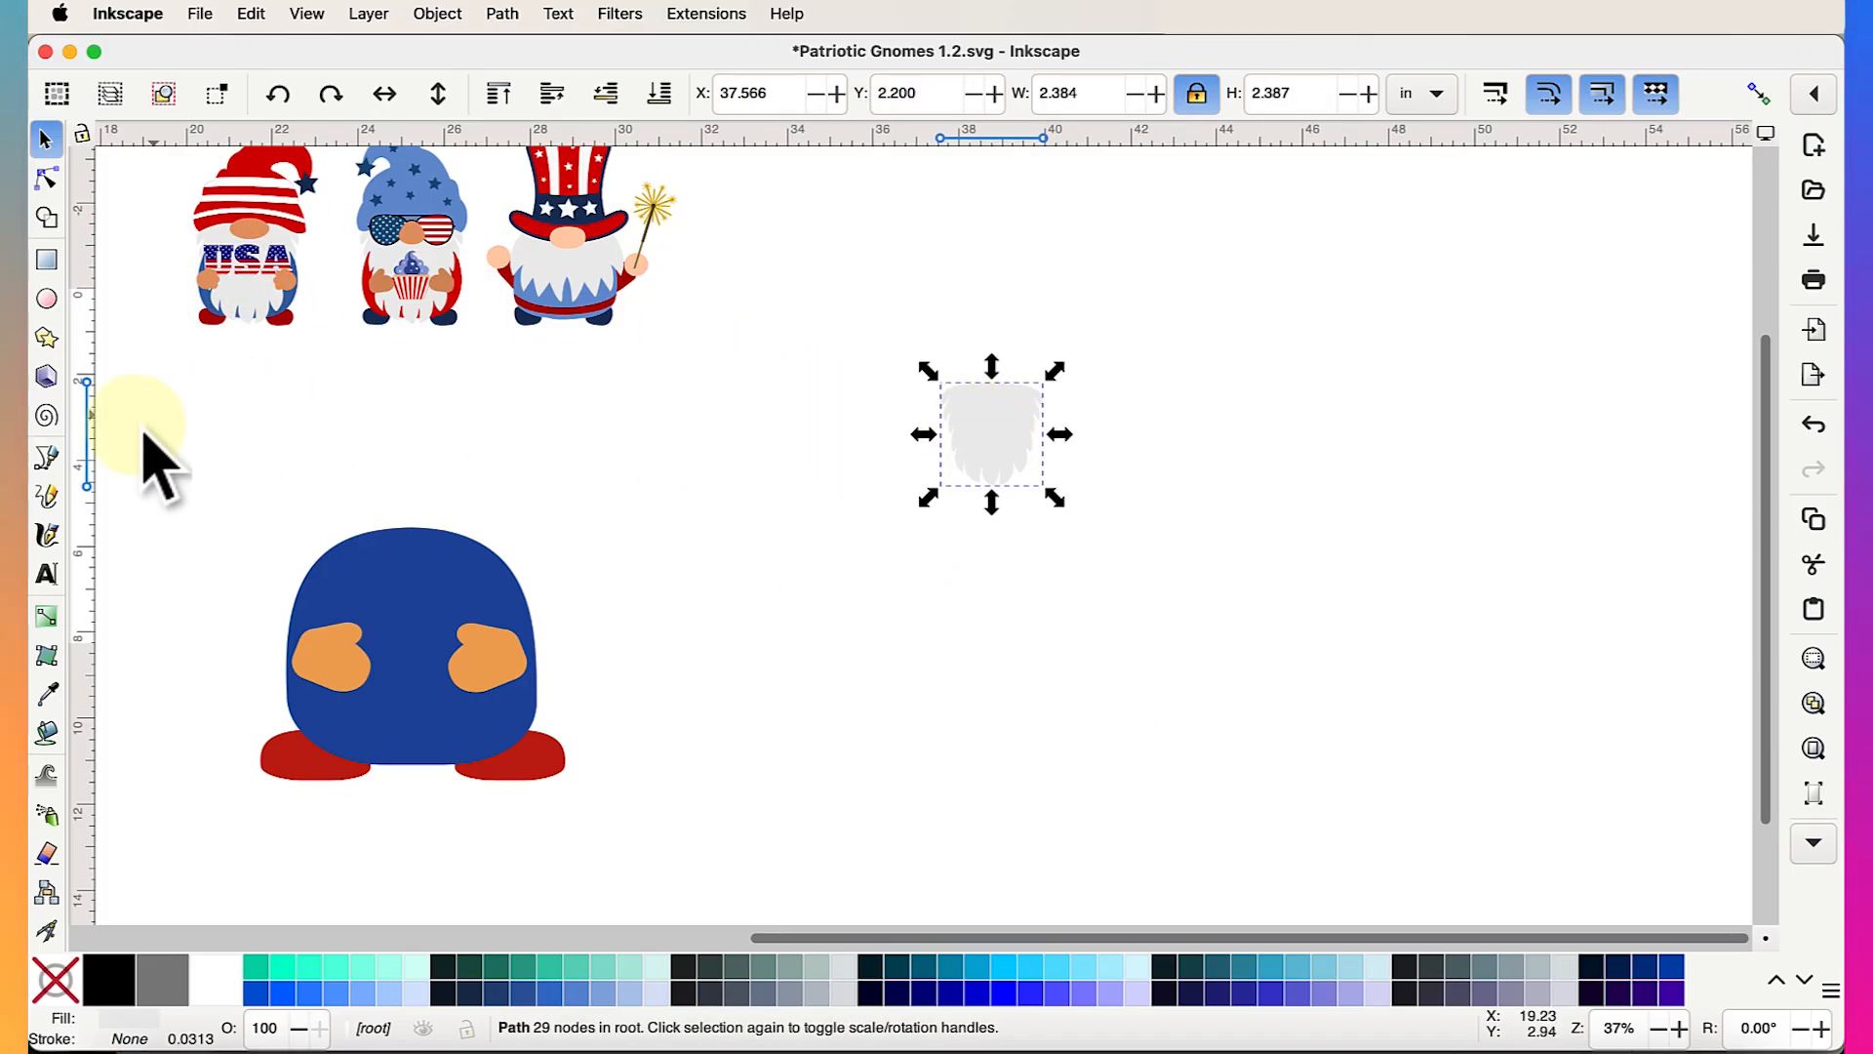
left_click(110, 980)
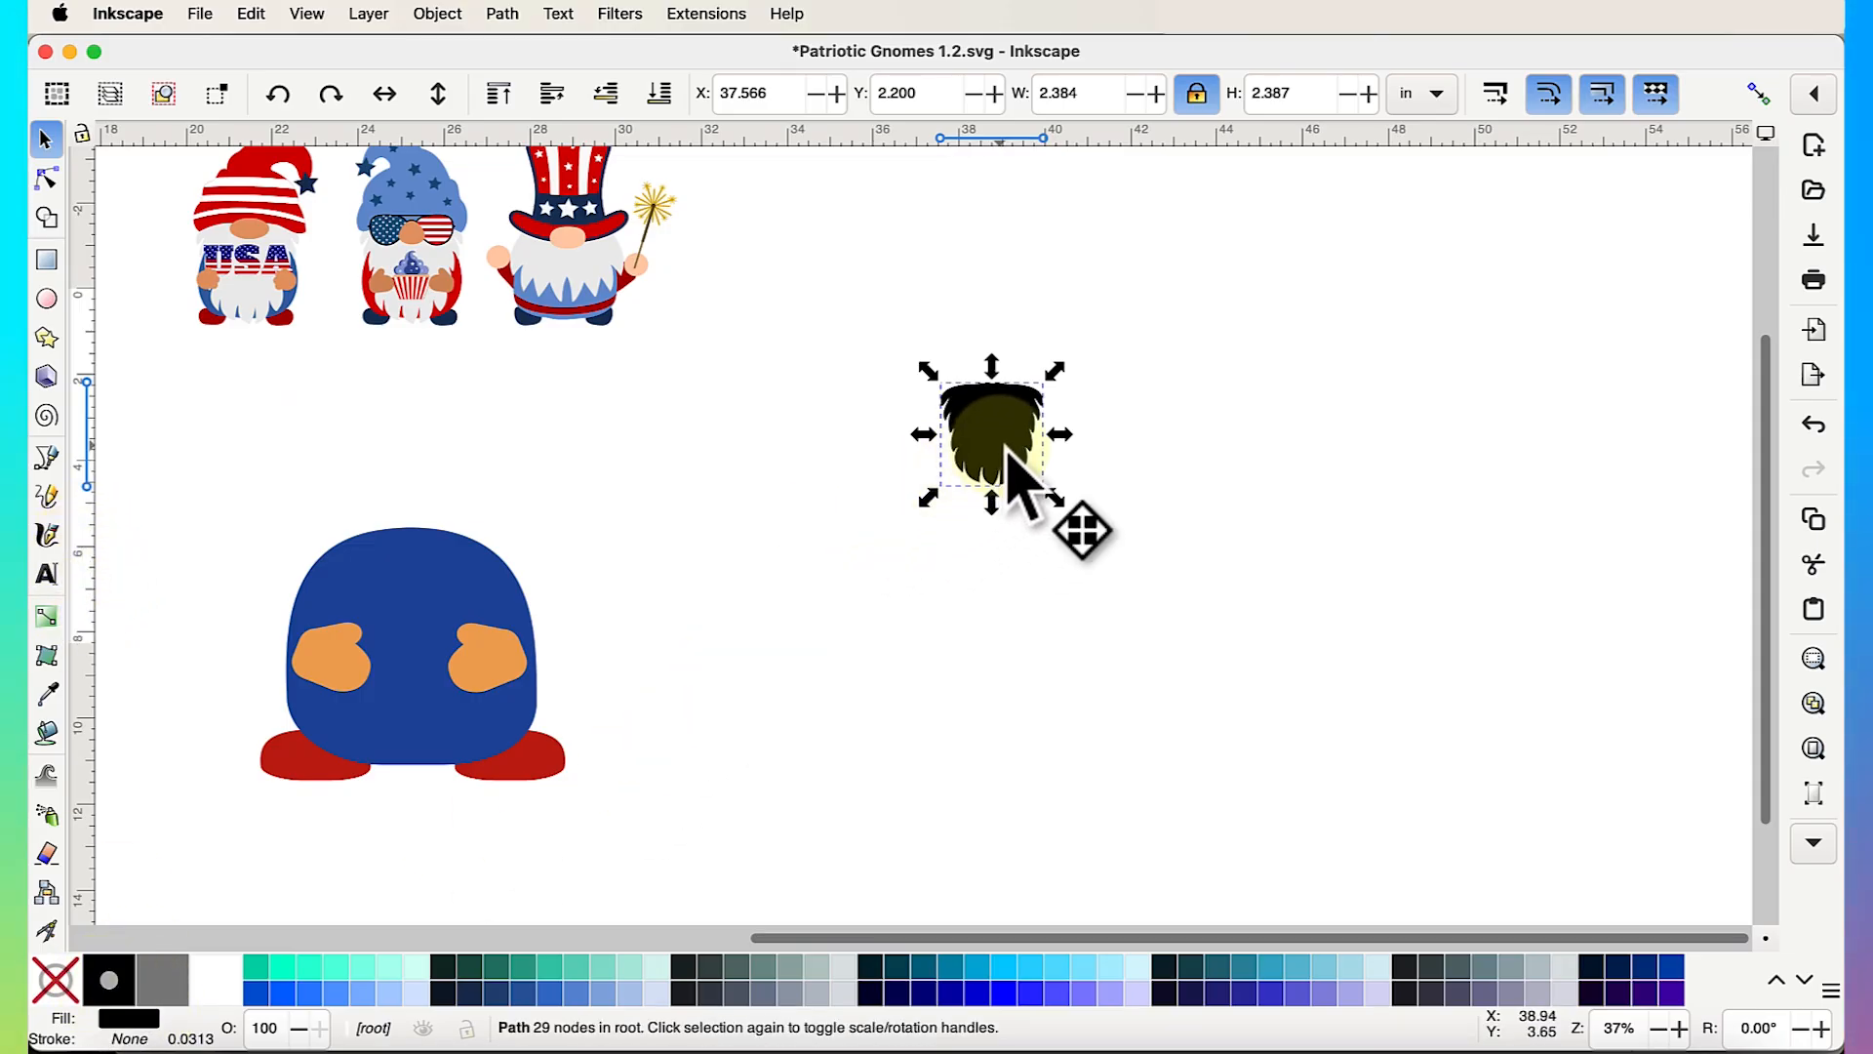
Reposition the black beard on the empty canvas and enlarge it proportionally to about 4.3 in wide
left_click_drag(1008, 469, 1055, 565)
left_click_drag(918, 429, 893, 398)
scroll(987, 563, "down", 2)
scroll(988, 563, "right", 2)
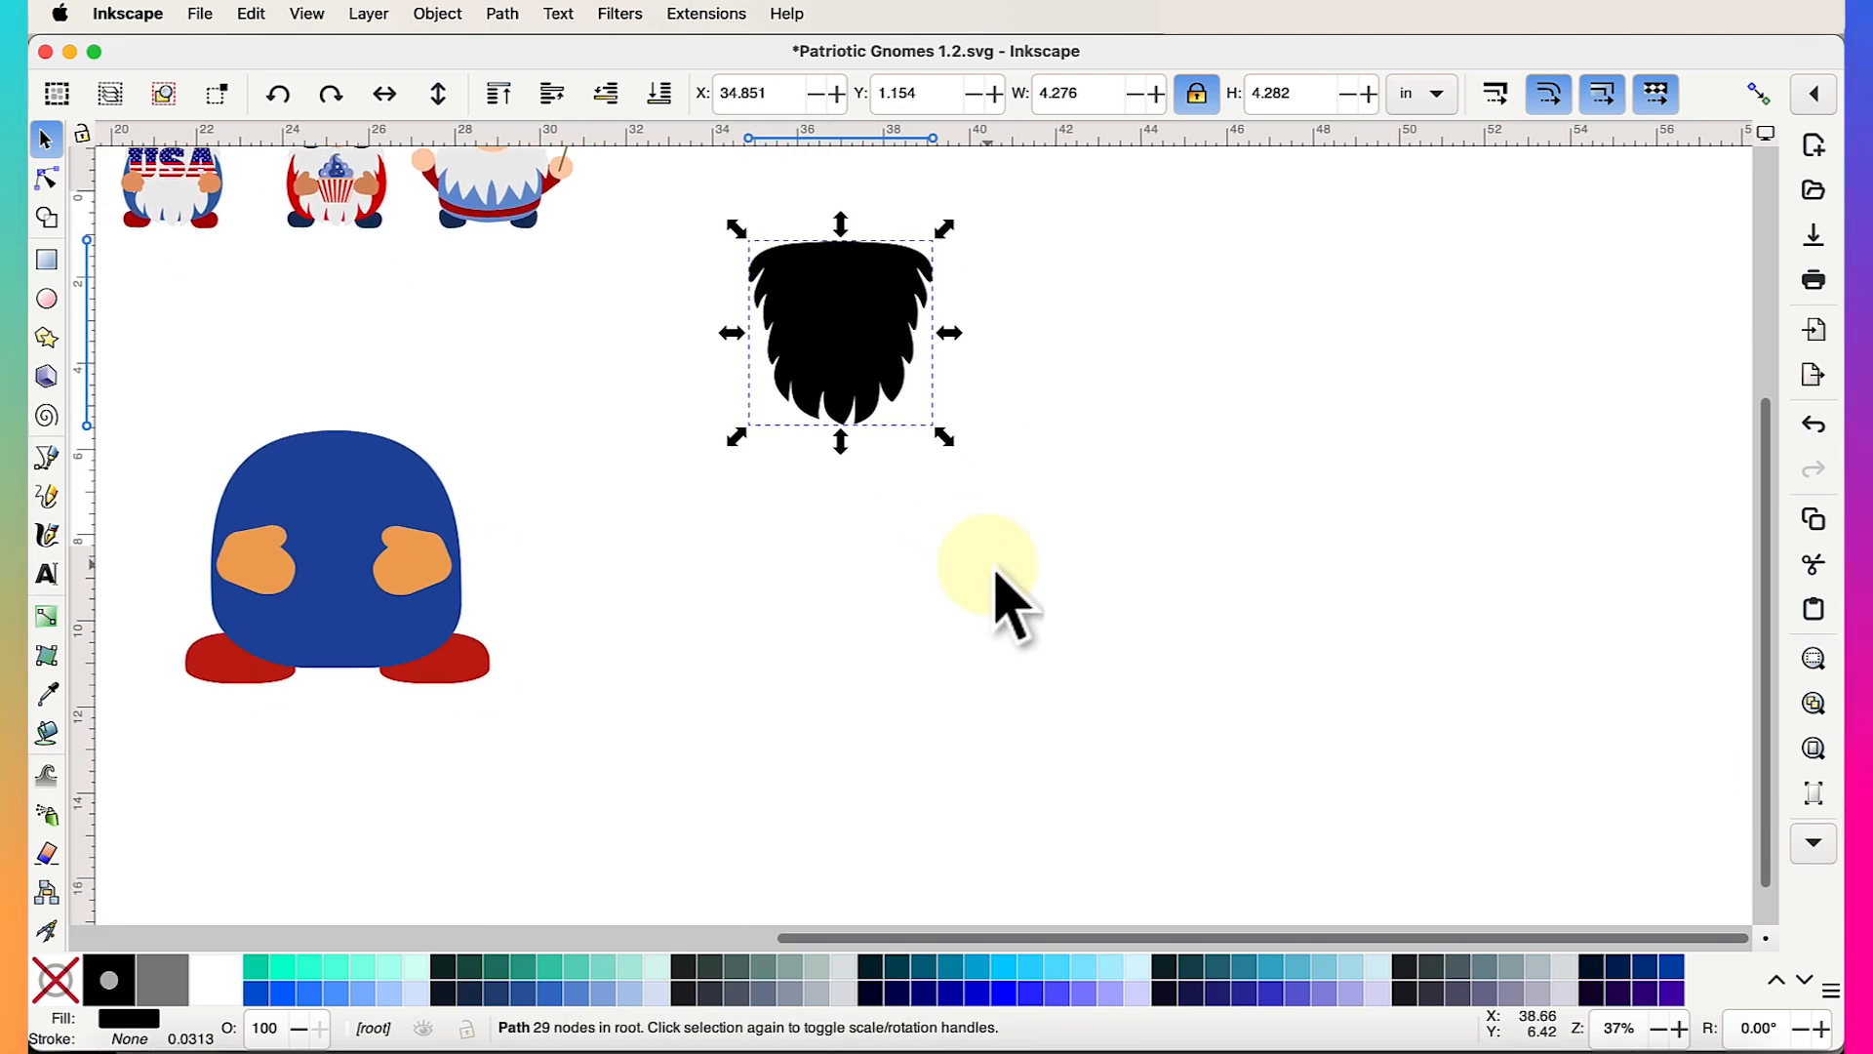
scroll(1005, 600, "up", 1)
scroll(1004, 600, "up", 1)
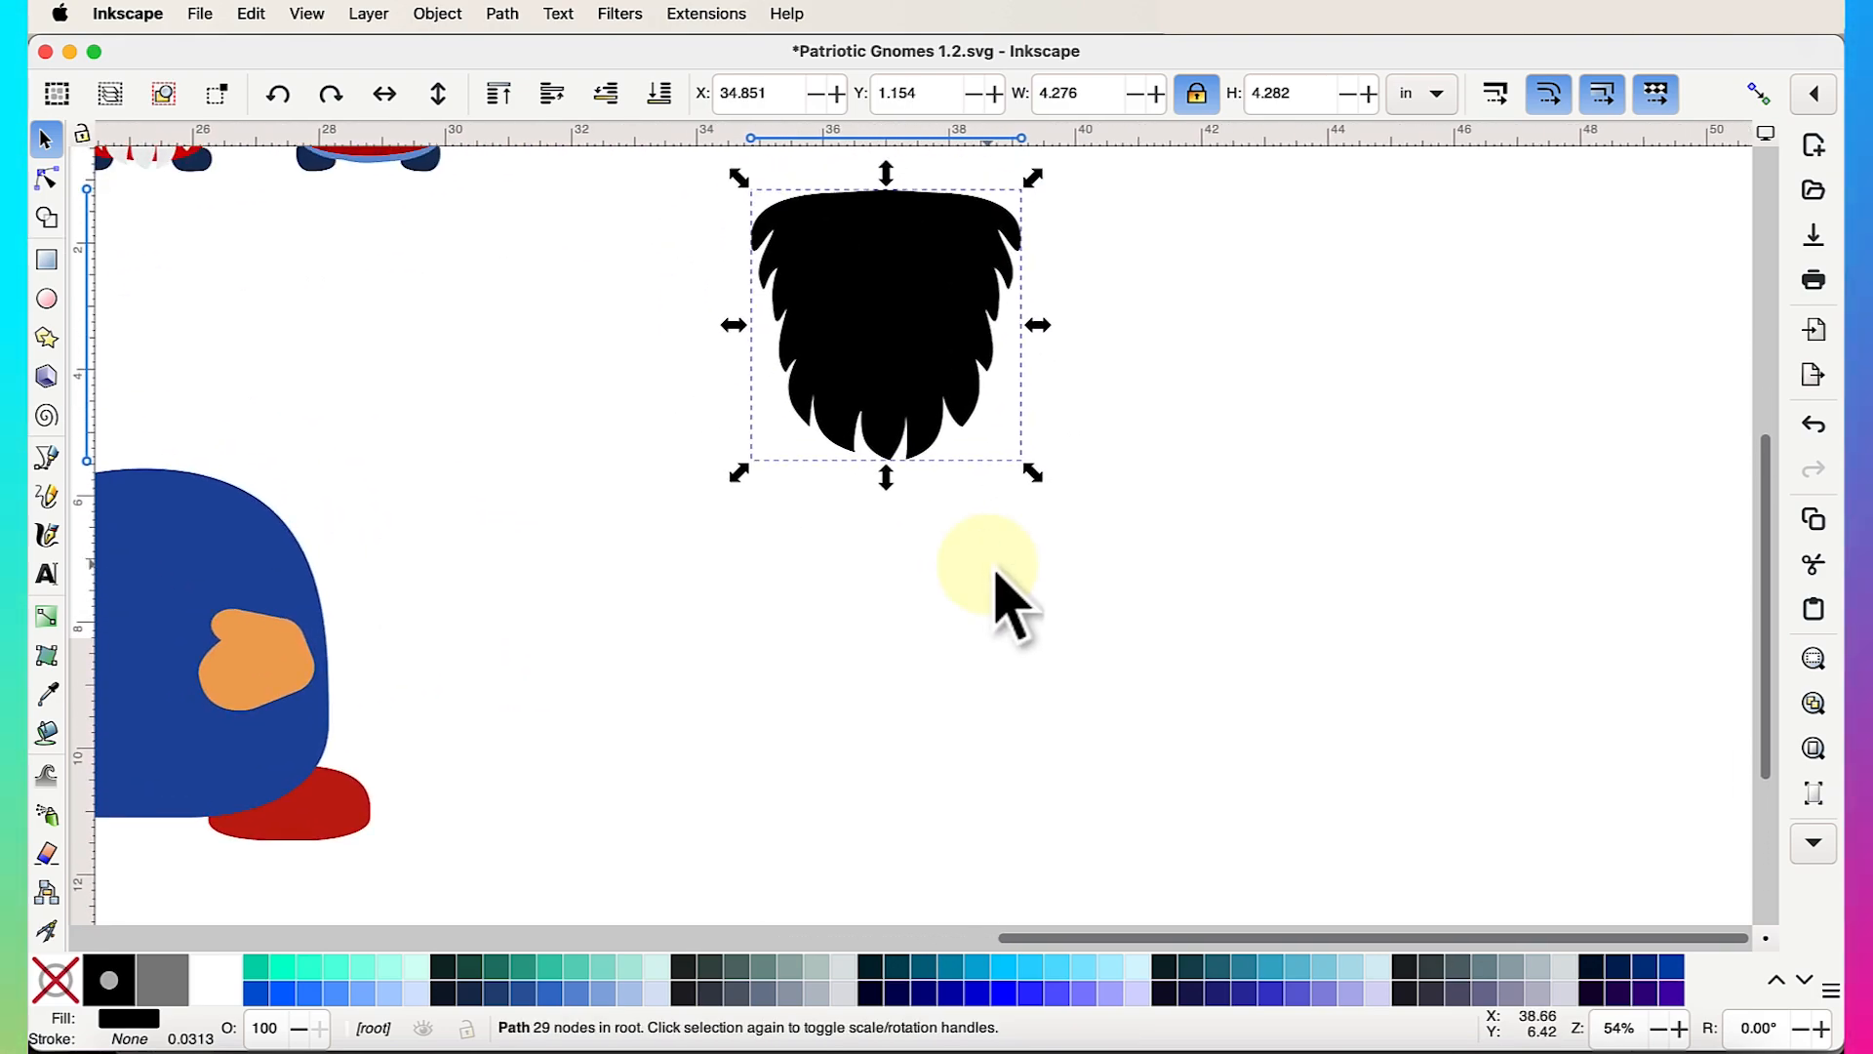
Draw a closed freehand shape about 9 in wide below the beard with the Pencil tool, using two joined strokes
left_click(46, 495)
scroll(834, 657, "down", 1)
scroll(834, 657, "right", 1)
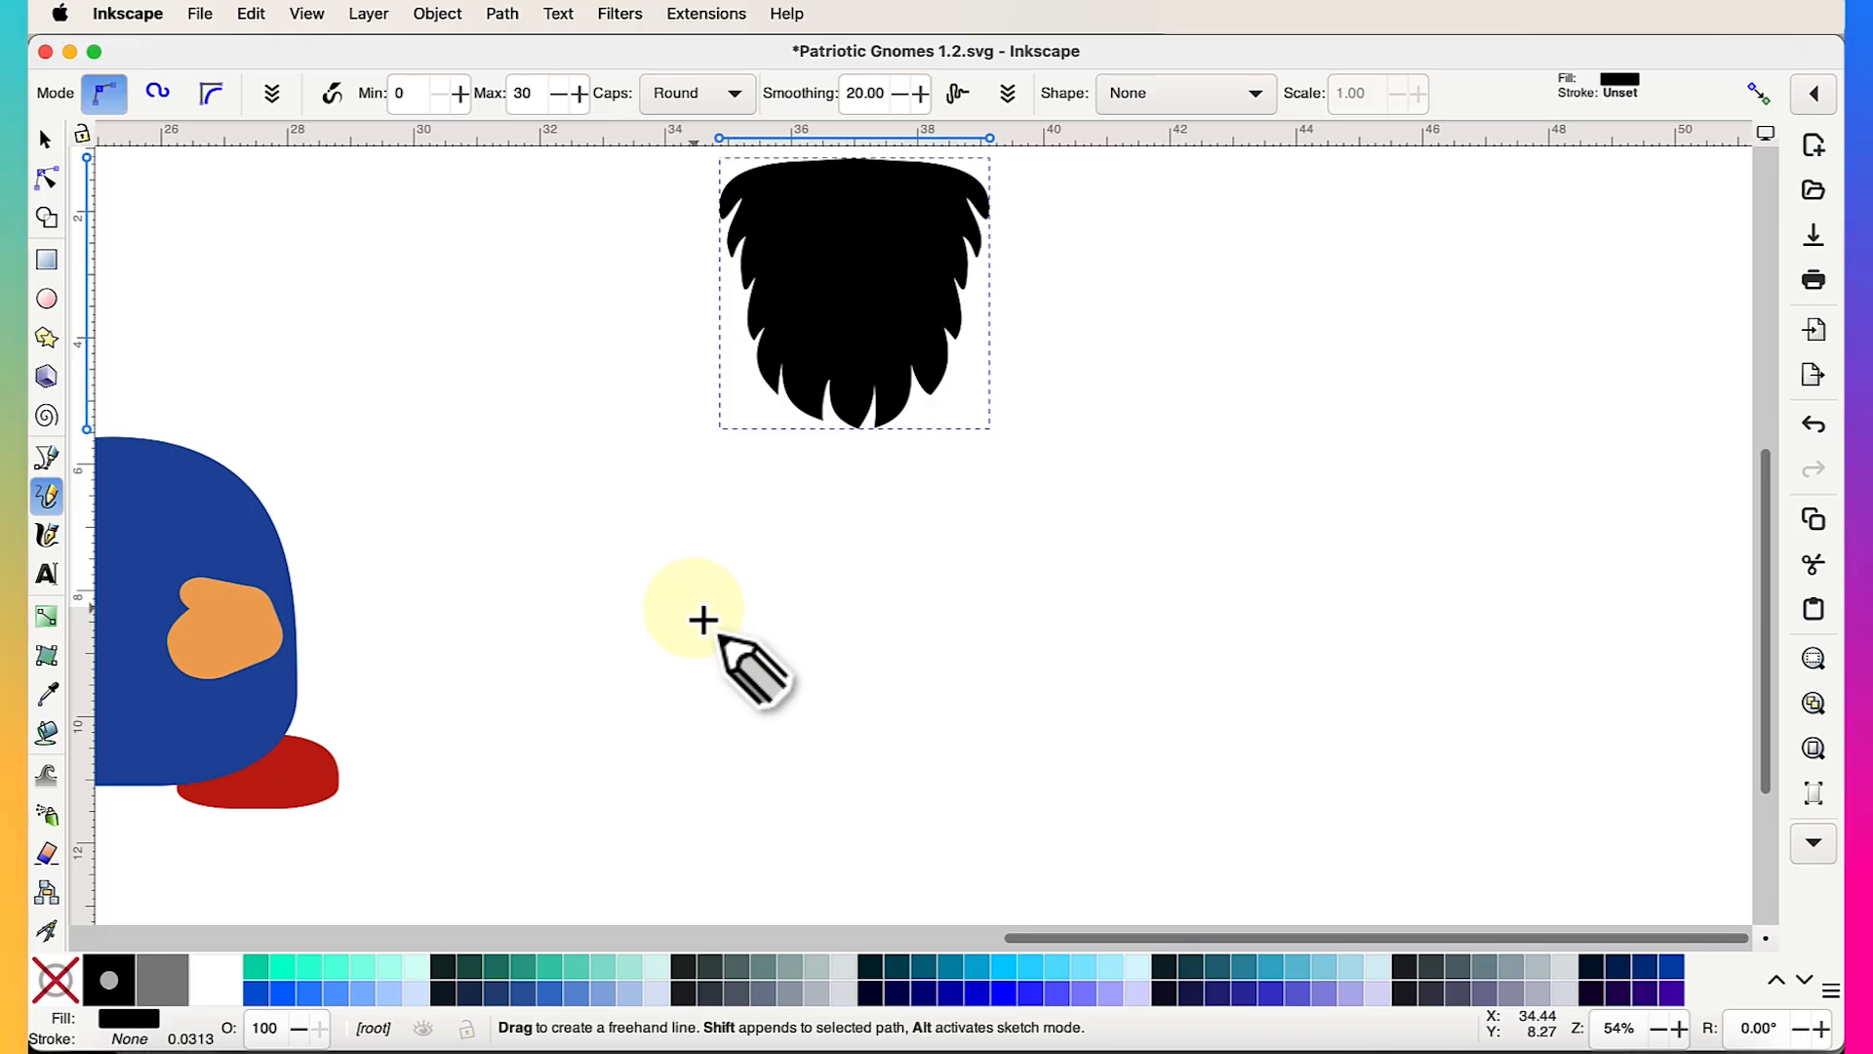
left_click_drag(675, 575, 1246, 519)
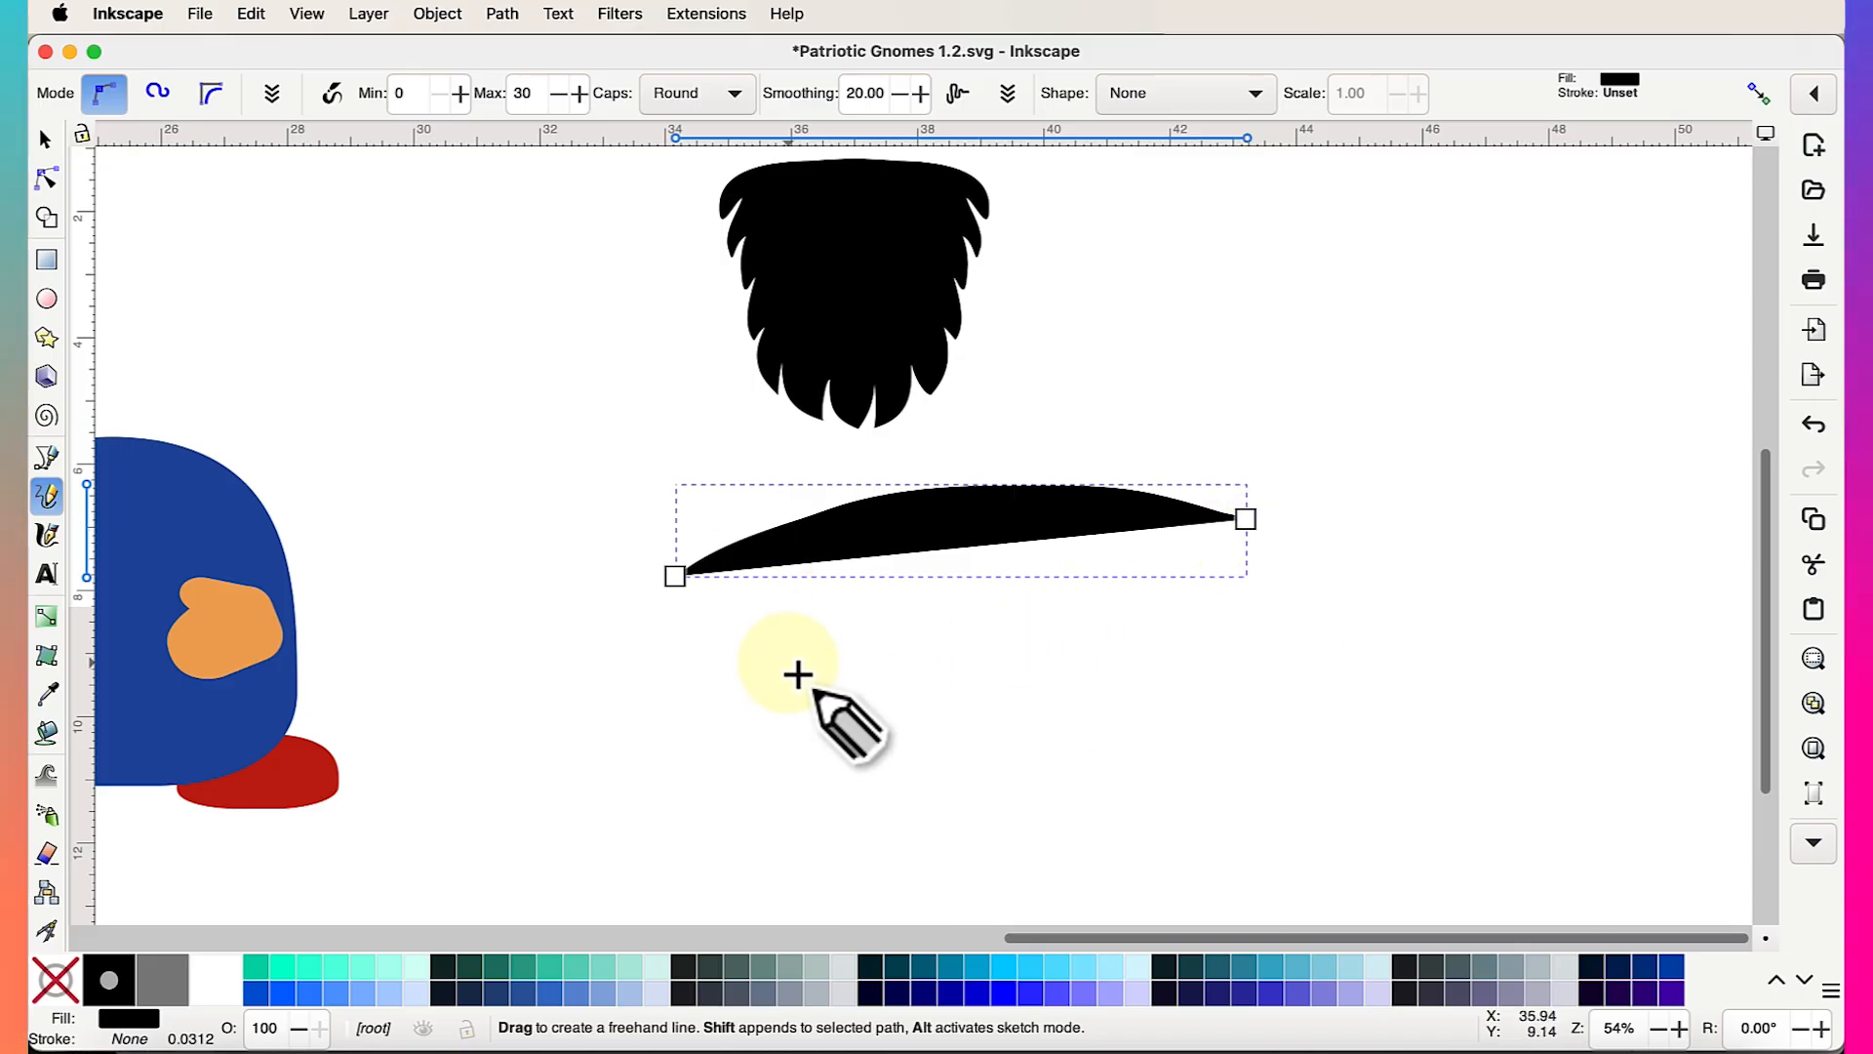
scroll(797, 674, "down", 4)
scroll(797, 674, "right", 2)
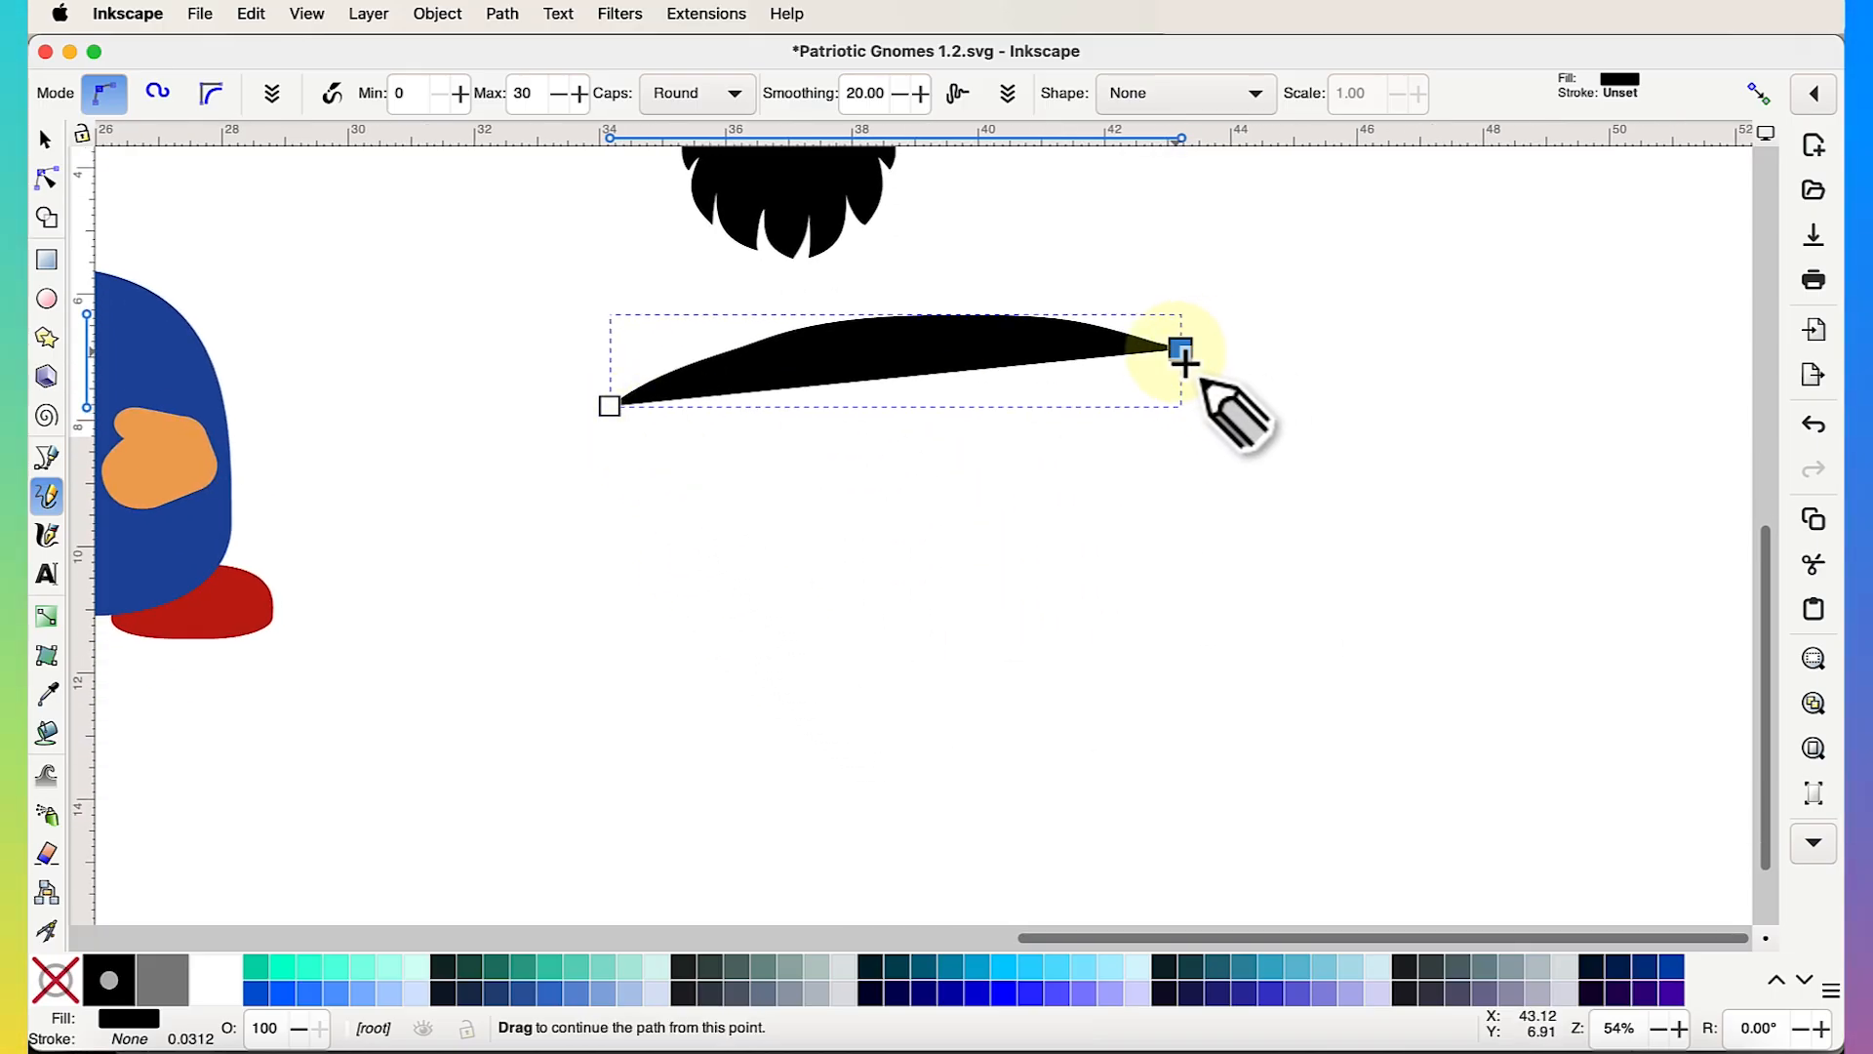
mouse_move(1181, 352)
left_mouse_down()
mouse_move(1162, 530)
mouse_move(841, 613)
mouse_move(675, 536)
mouse_move(619, 426)
left_mouse_up()
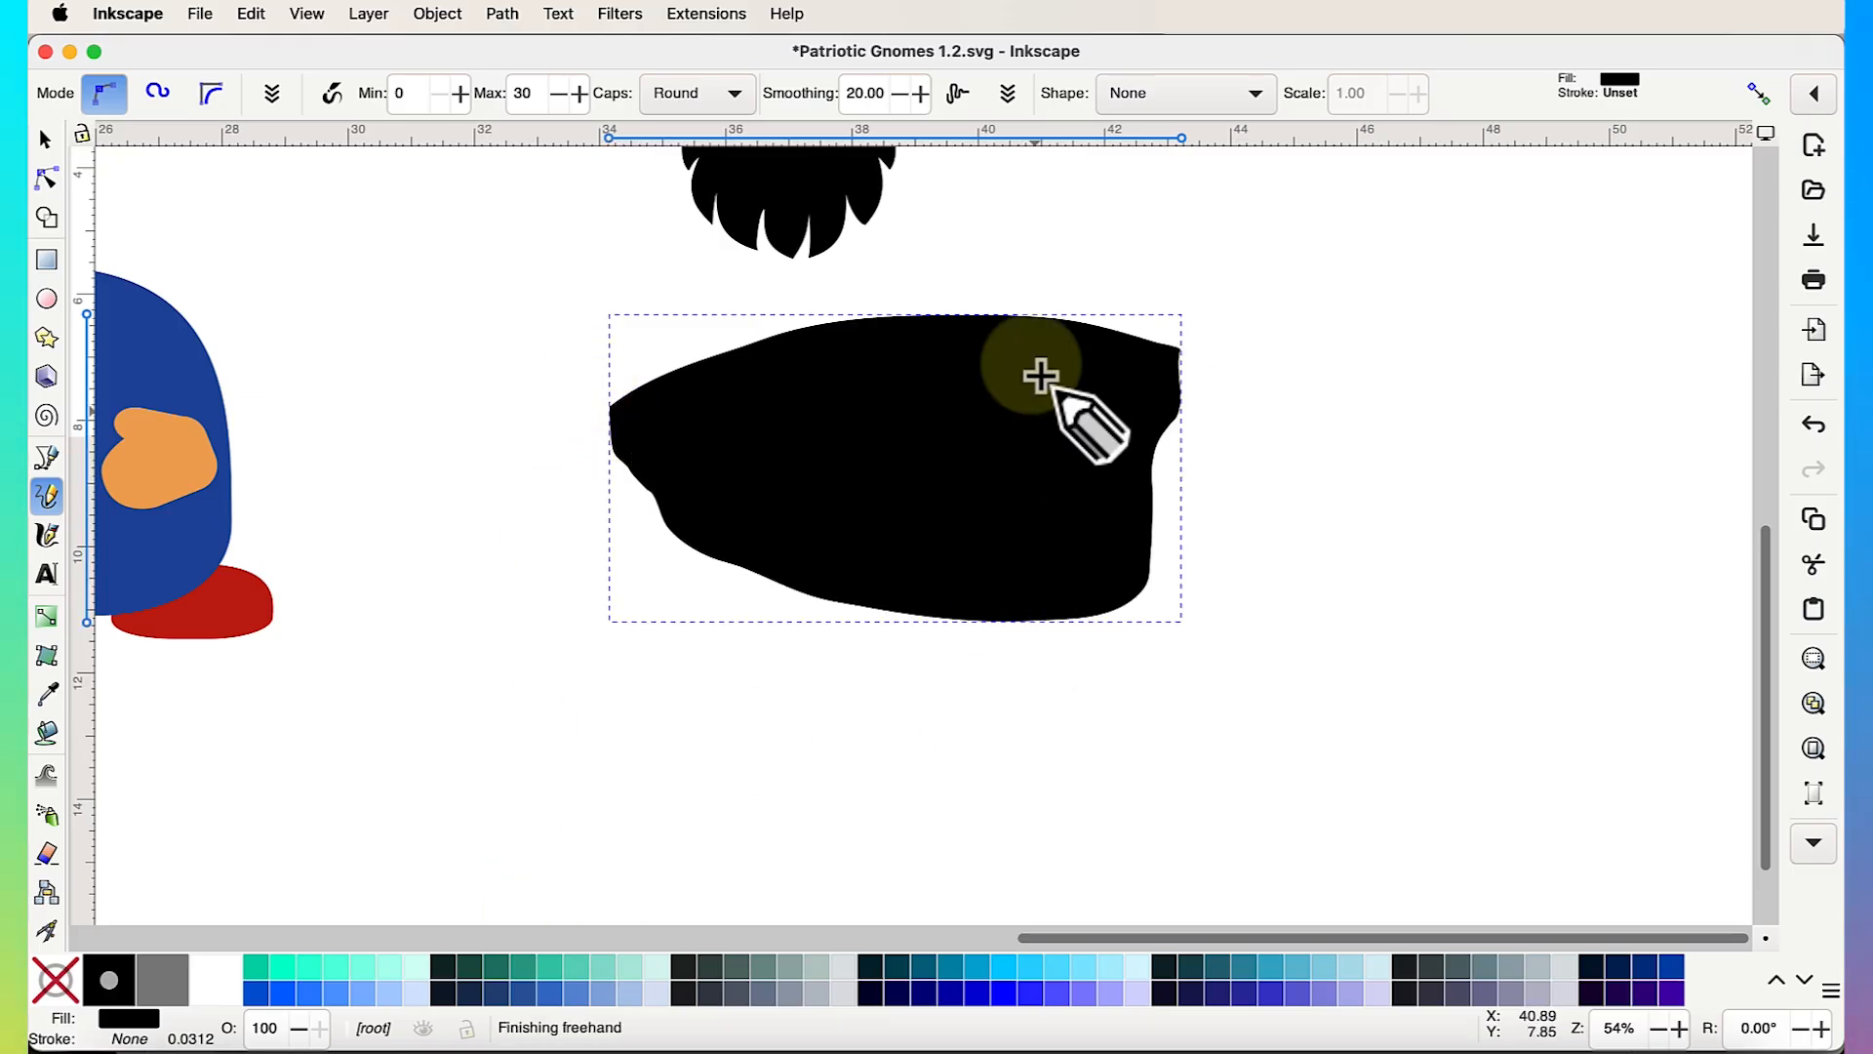
Move the freehand test shape aside and delete it
left_click(44, 139)
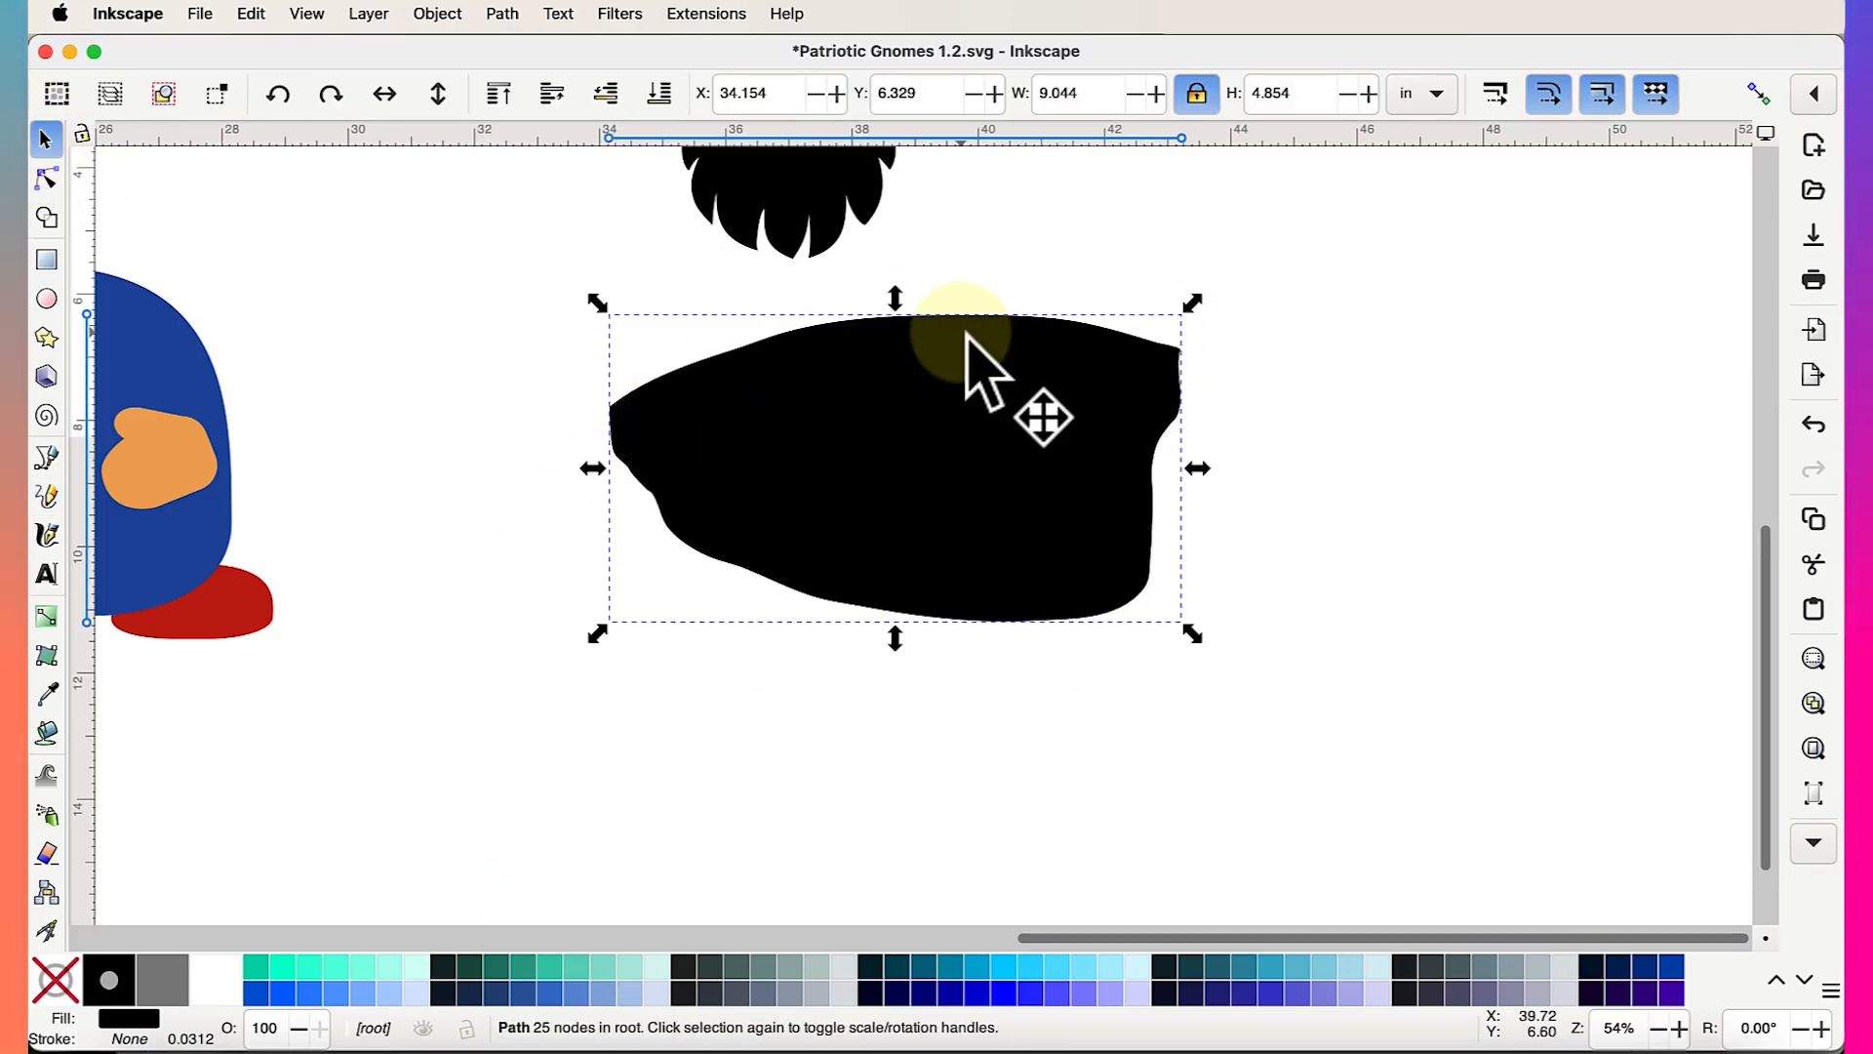
left_click_drag(969, 362, 1196, 395)
key("Delete")
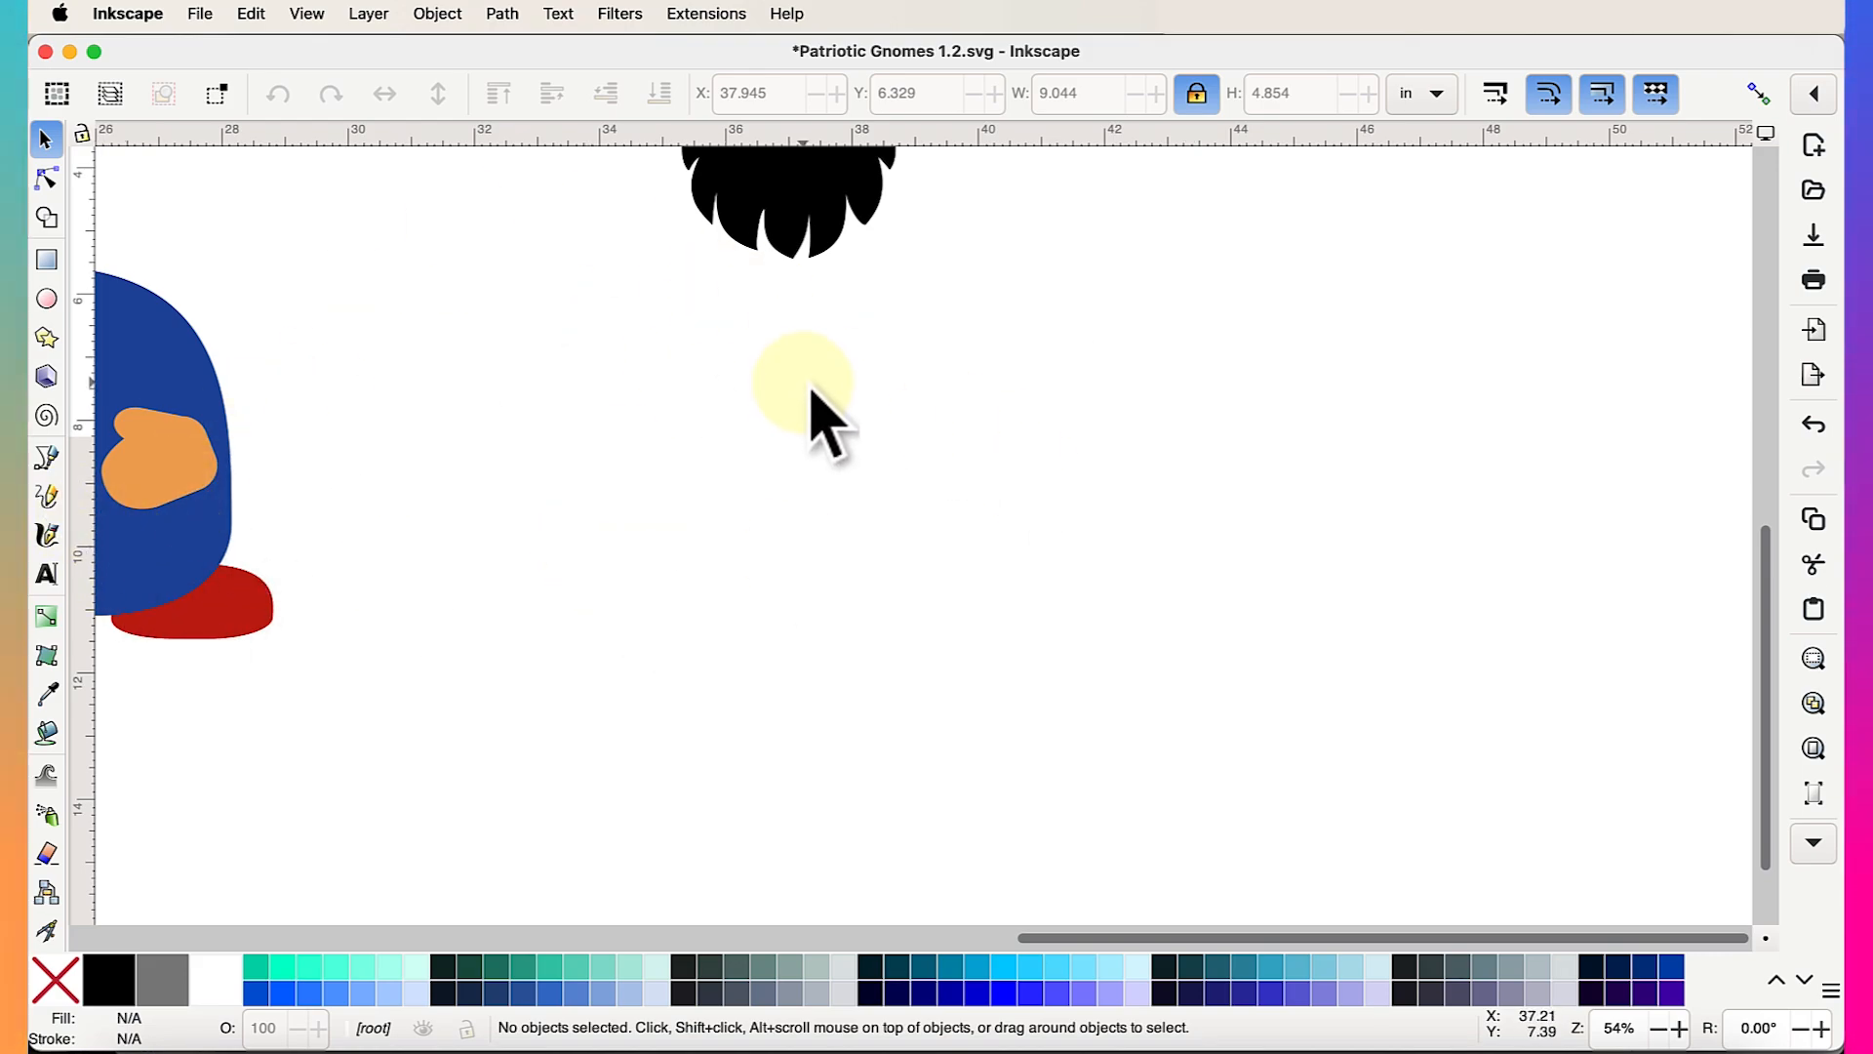
Draw a closed freehand beard with jagged side and lower tips, about 5.6 by 6.4 in, to the right of the black beard
left_click(46, 496)
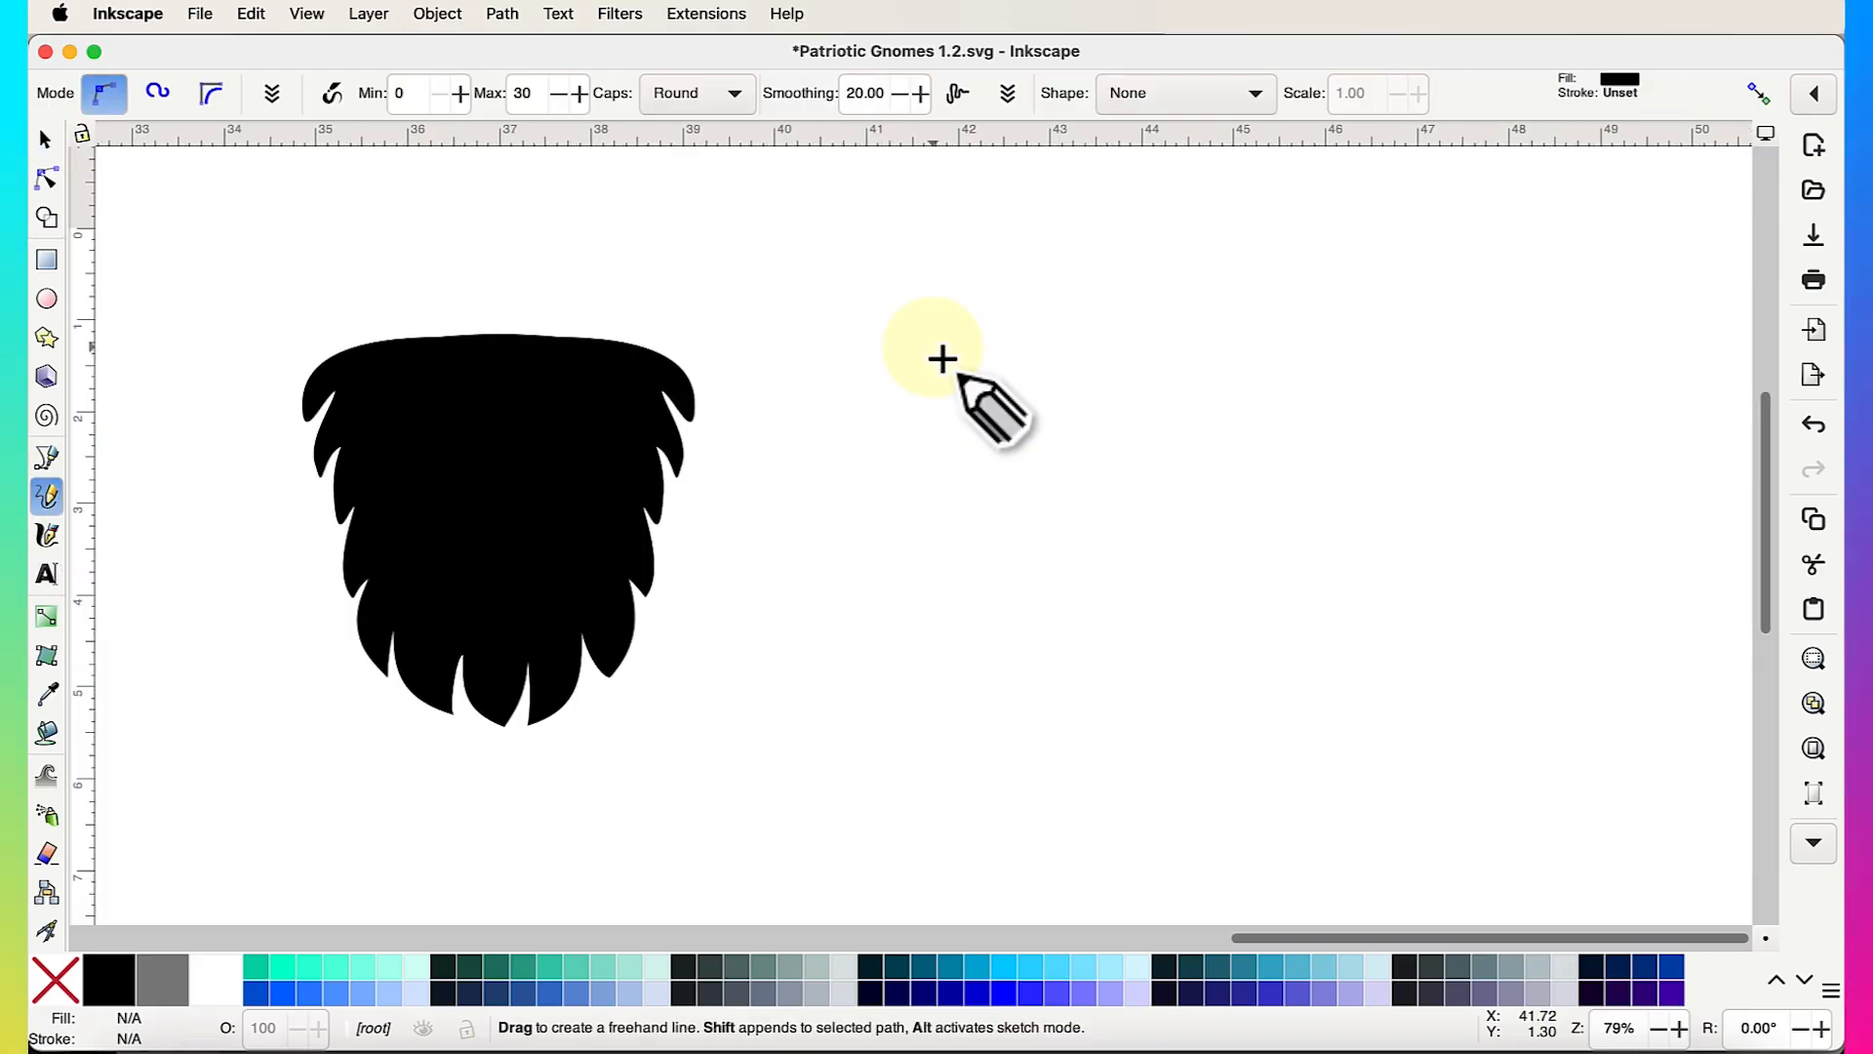
mouse_move(931, 347)
left_mouse_down()
mouse_move(982, 338)
mouse_move(1225, 332)
left_mouse_up()
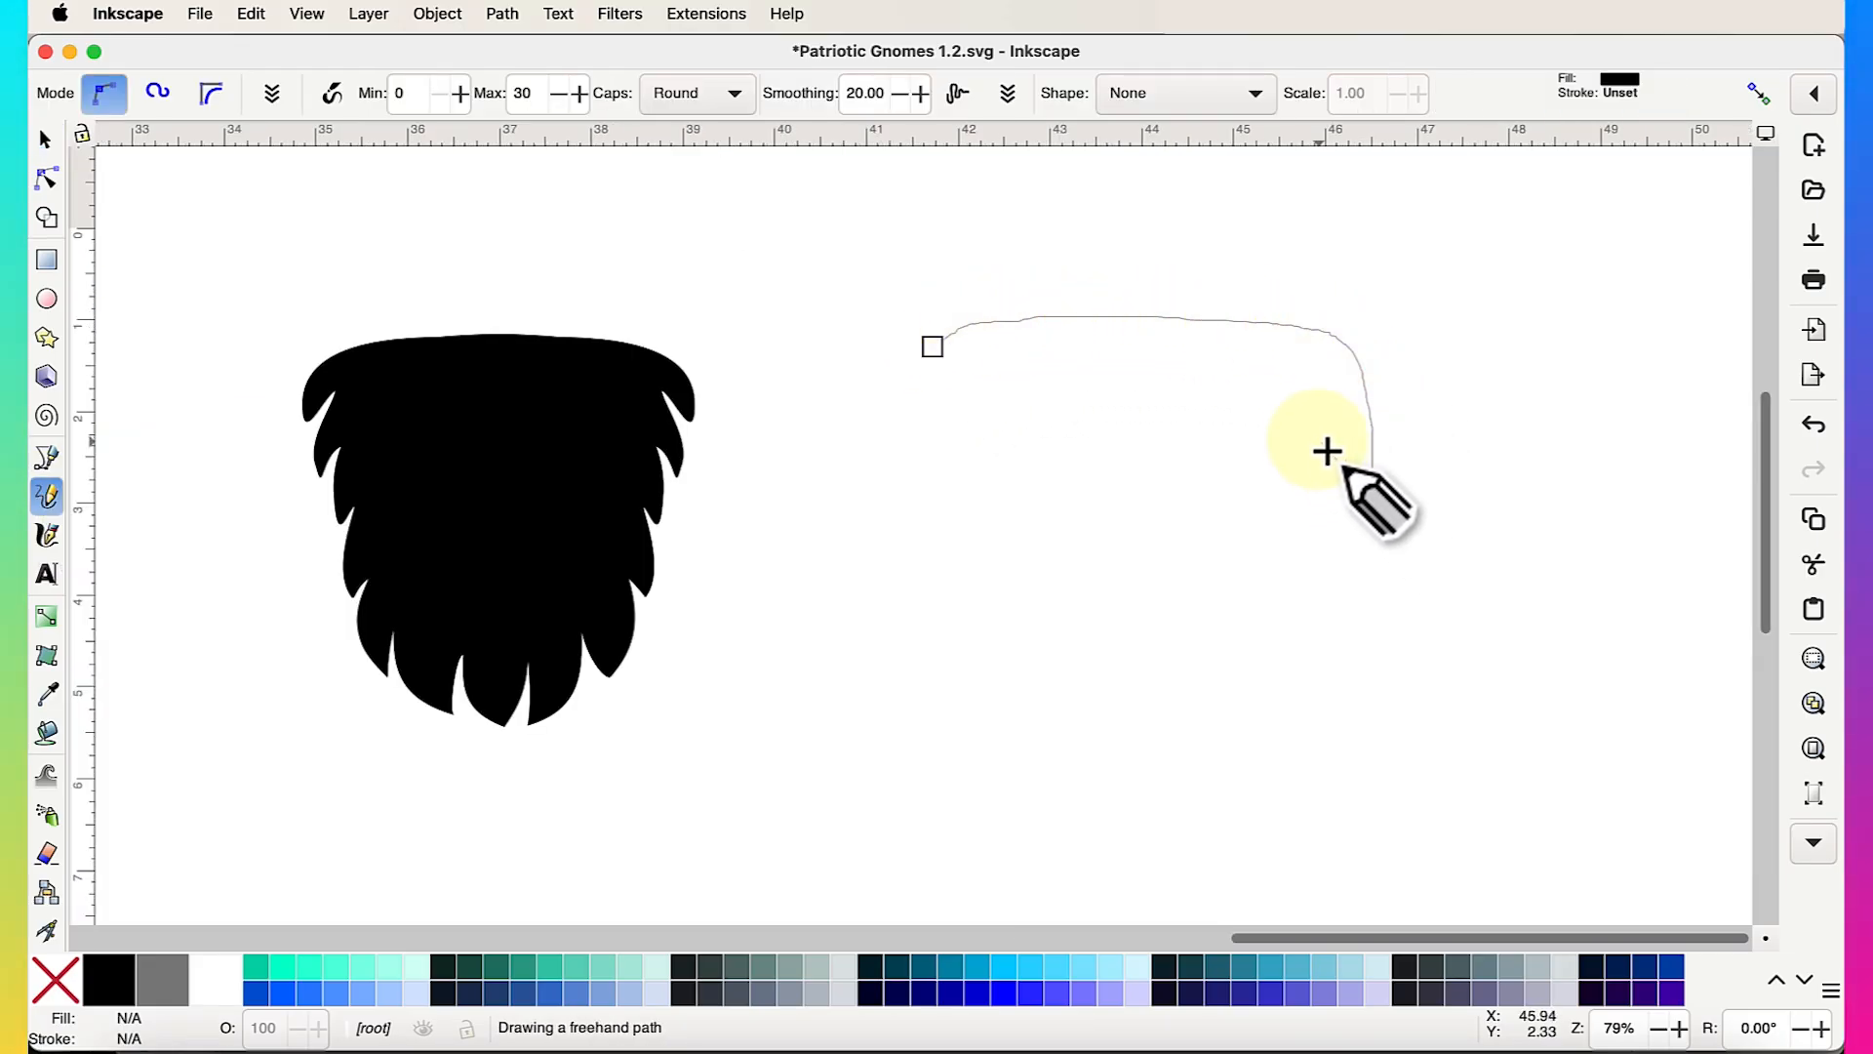
mouse_move(1353, 499)
left_mouse_down()
mouse_move(1384, 571)
mouse_move(1380, 656)
left_mouse_up()
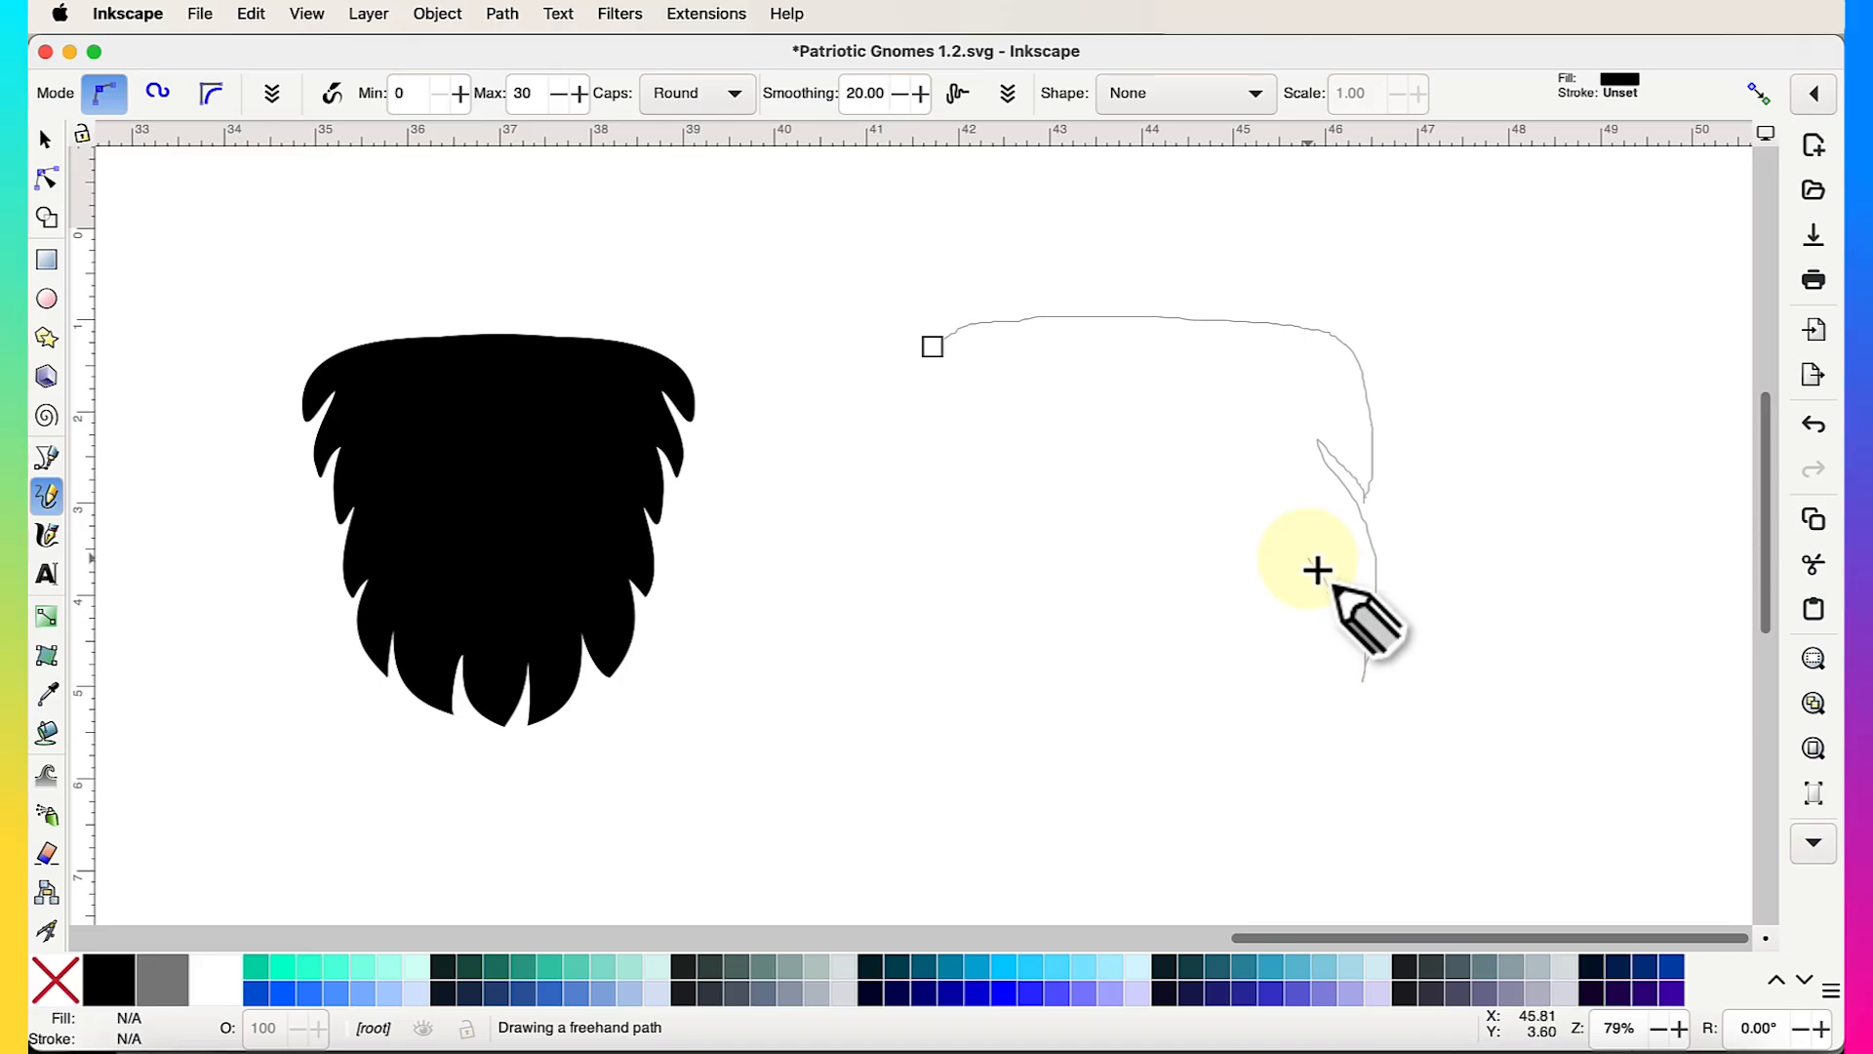
left_click_drag(1317, 569, 1319, 754)
mouse_move(1246, 669)
left_mouse_down()
mouse_move(1239, 835)
mouse_move(1213, 808)
left_mouse_up()
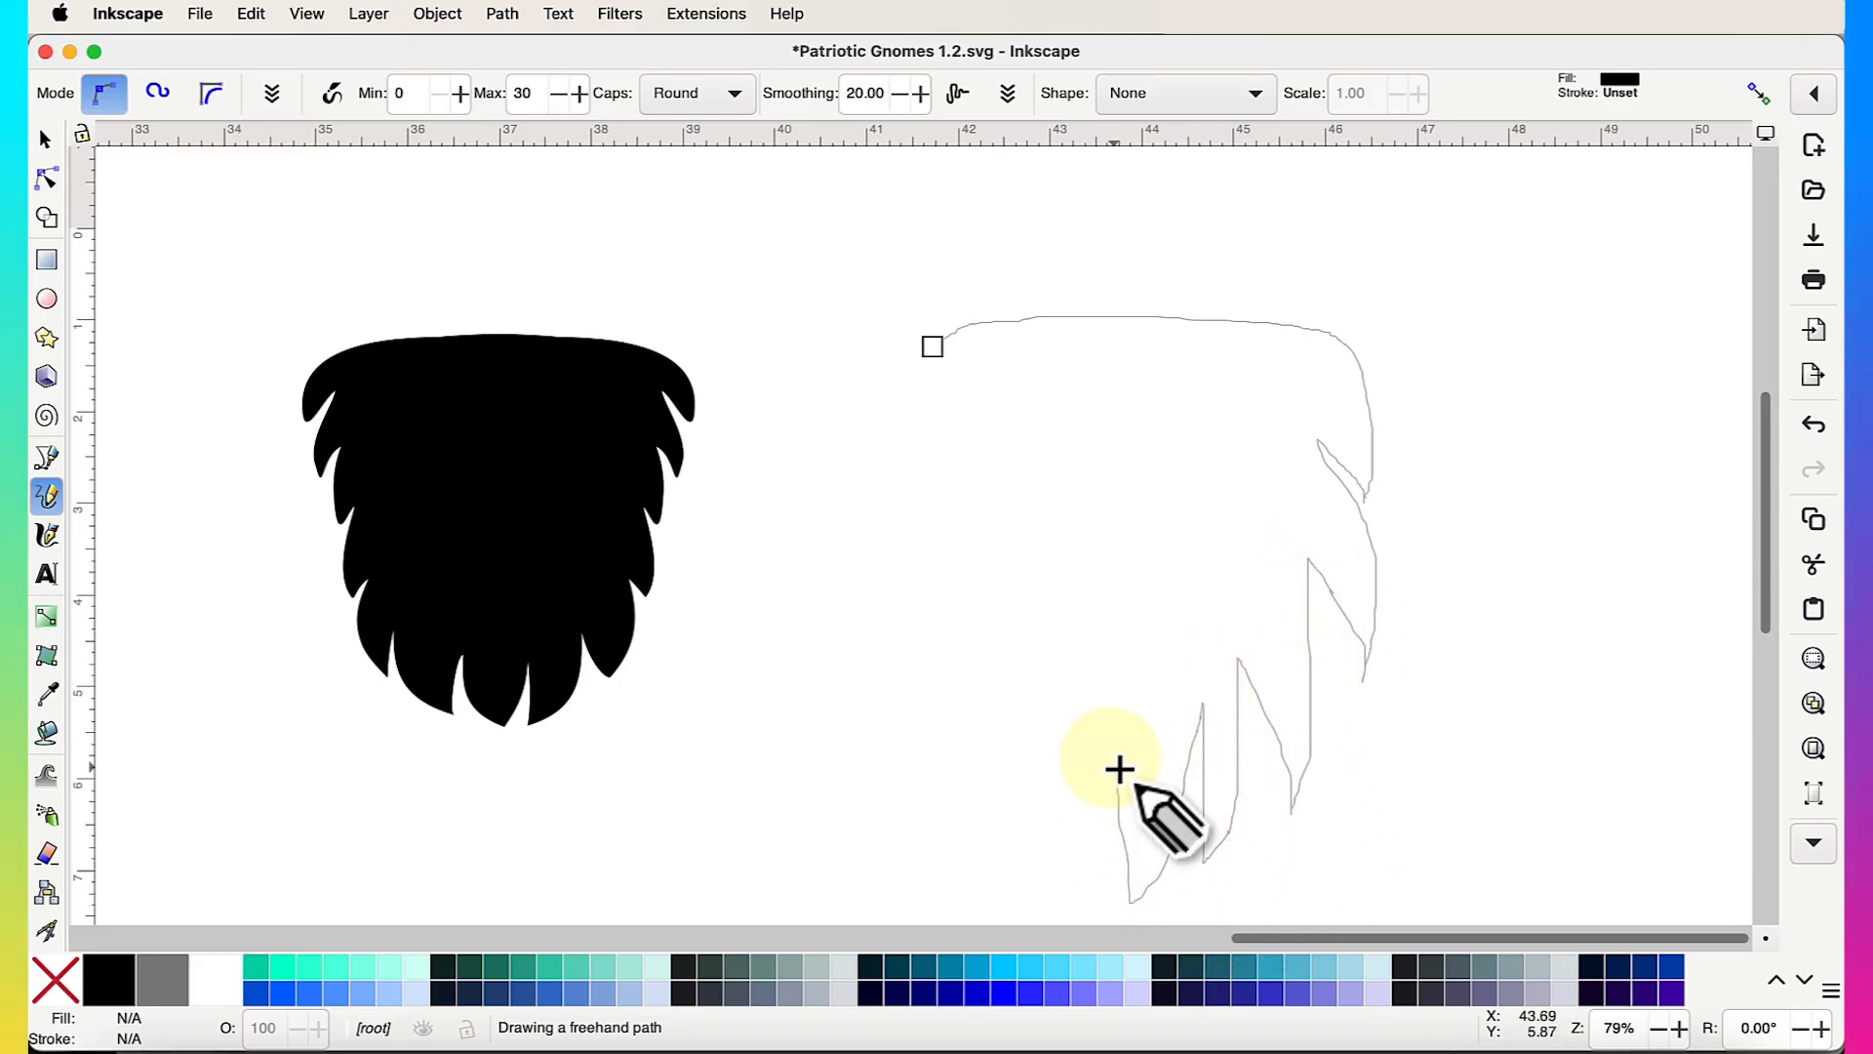
mouse_move(1090, 796)
left_mouse_down()
mouse_move(1012, 897)
mouse_move(1044, 703)
mouse_move(950, 791)
mouse_move(947, 698)
mouse_move(975, 606)
mouse_move(895, 676)
mouse_move(932, 494)
mouse_move(871, 547)
mouse_move(873, 430)
mouse_move(915, 364)
left_mouse_up()
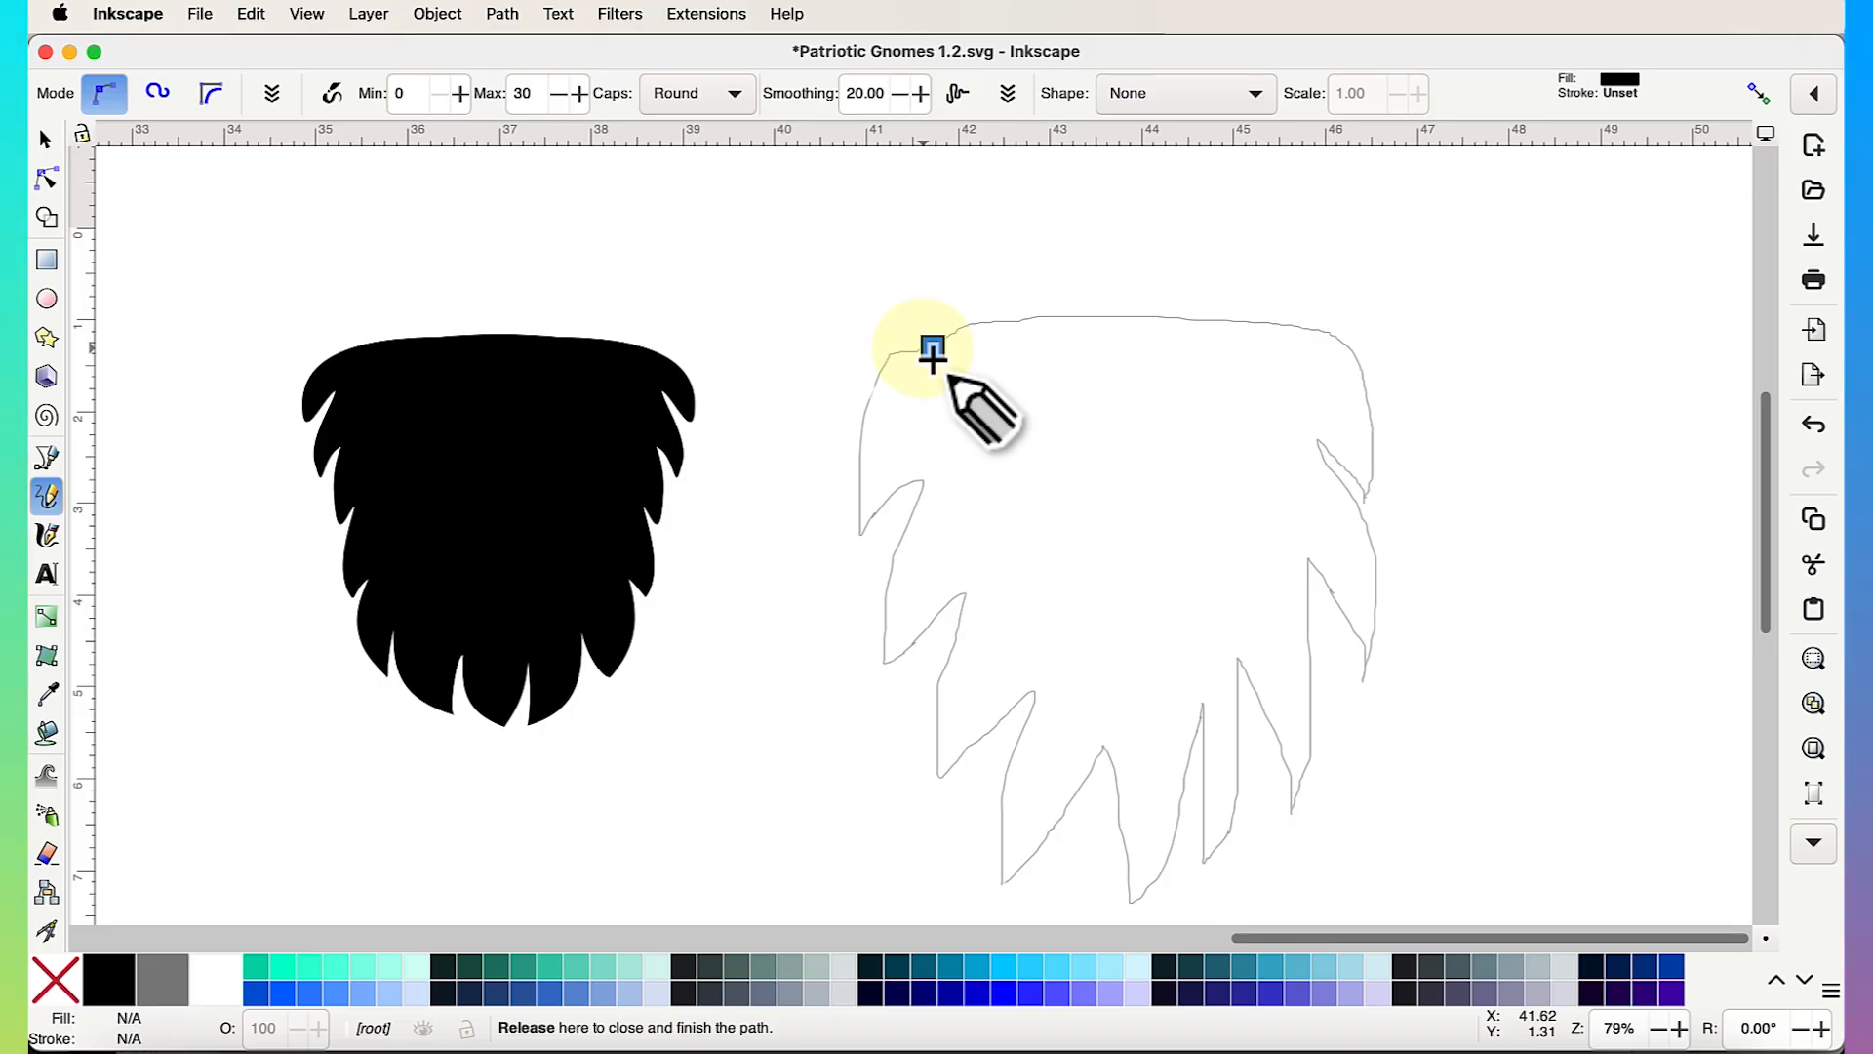
left_click_drag(933, 359, 932, 361)
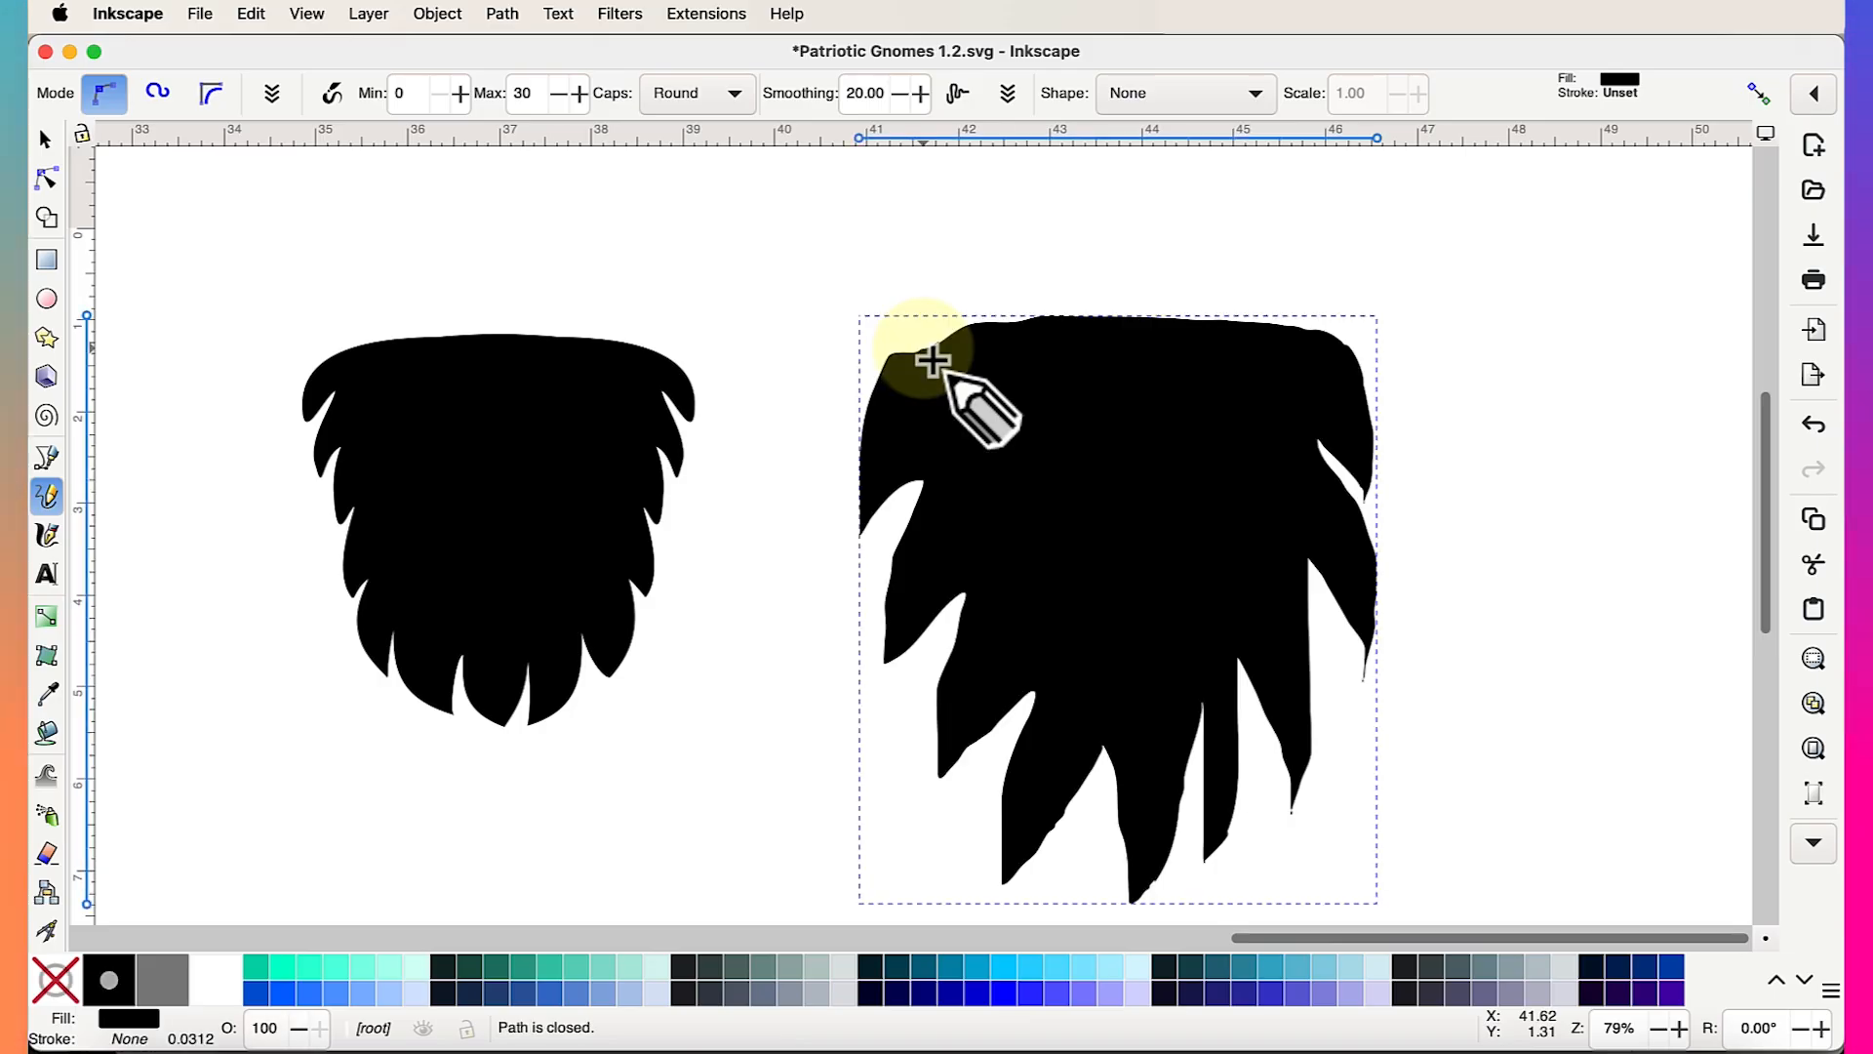
Open the fill and stroke settings for the hand-drawn beard
scroll(802, 558, "right", 5)
scroll(802, 559, "down", 2)
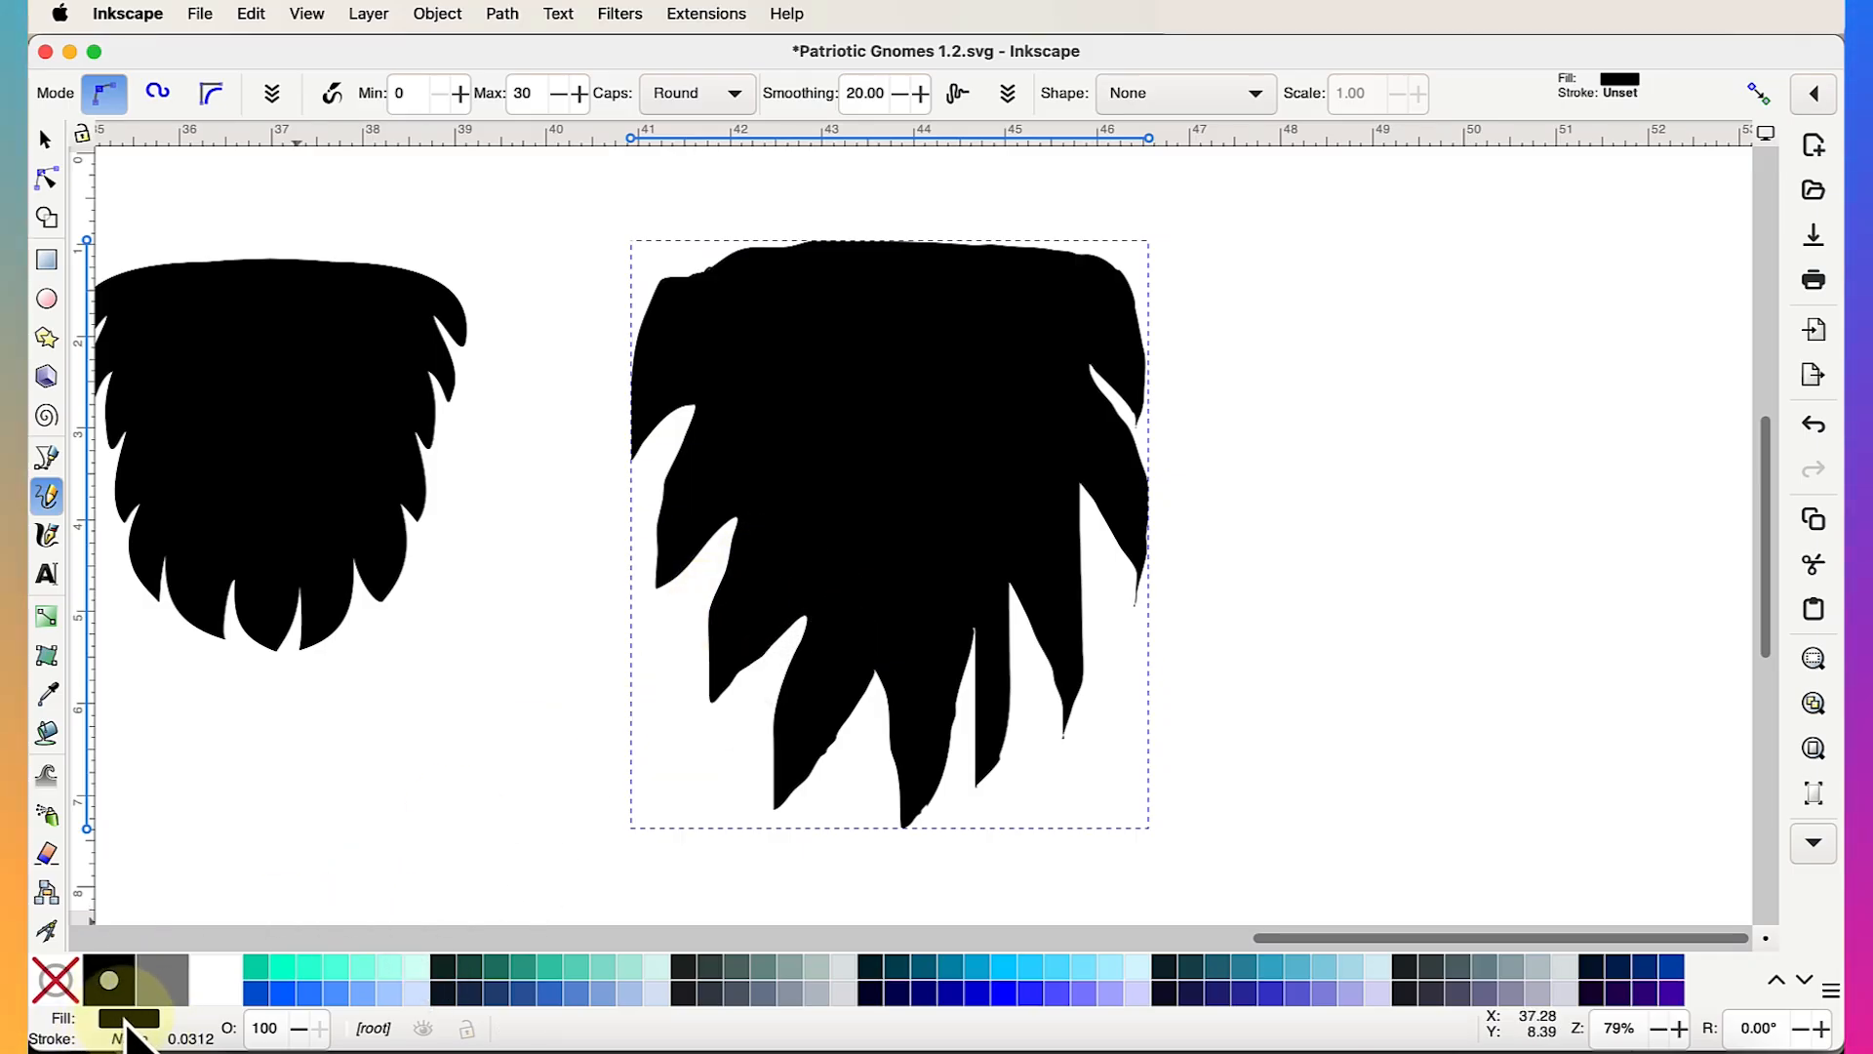
left_click(128, 1020)
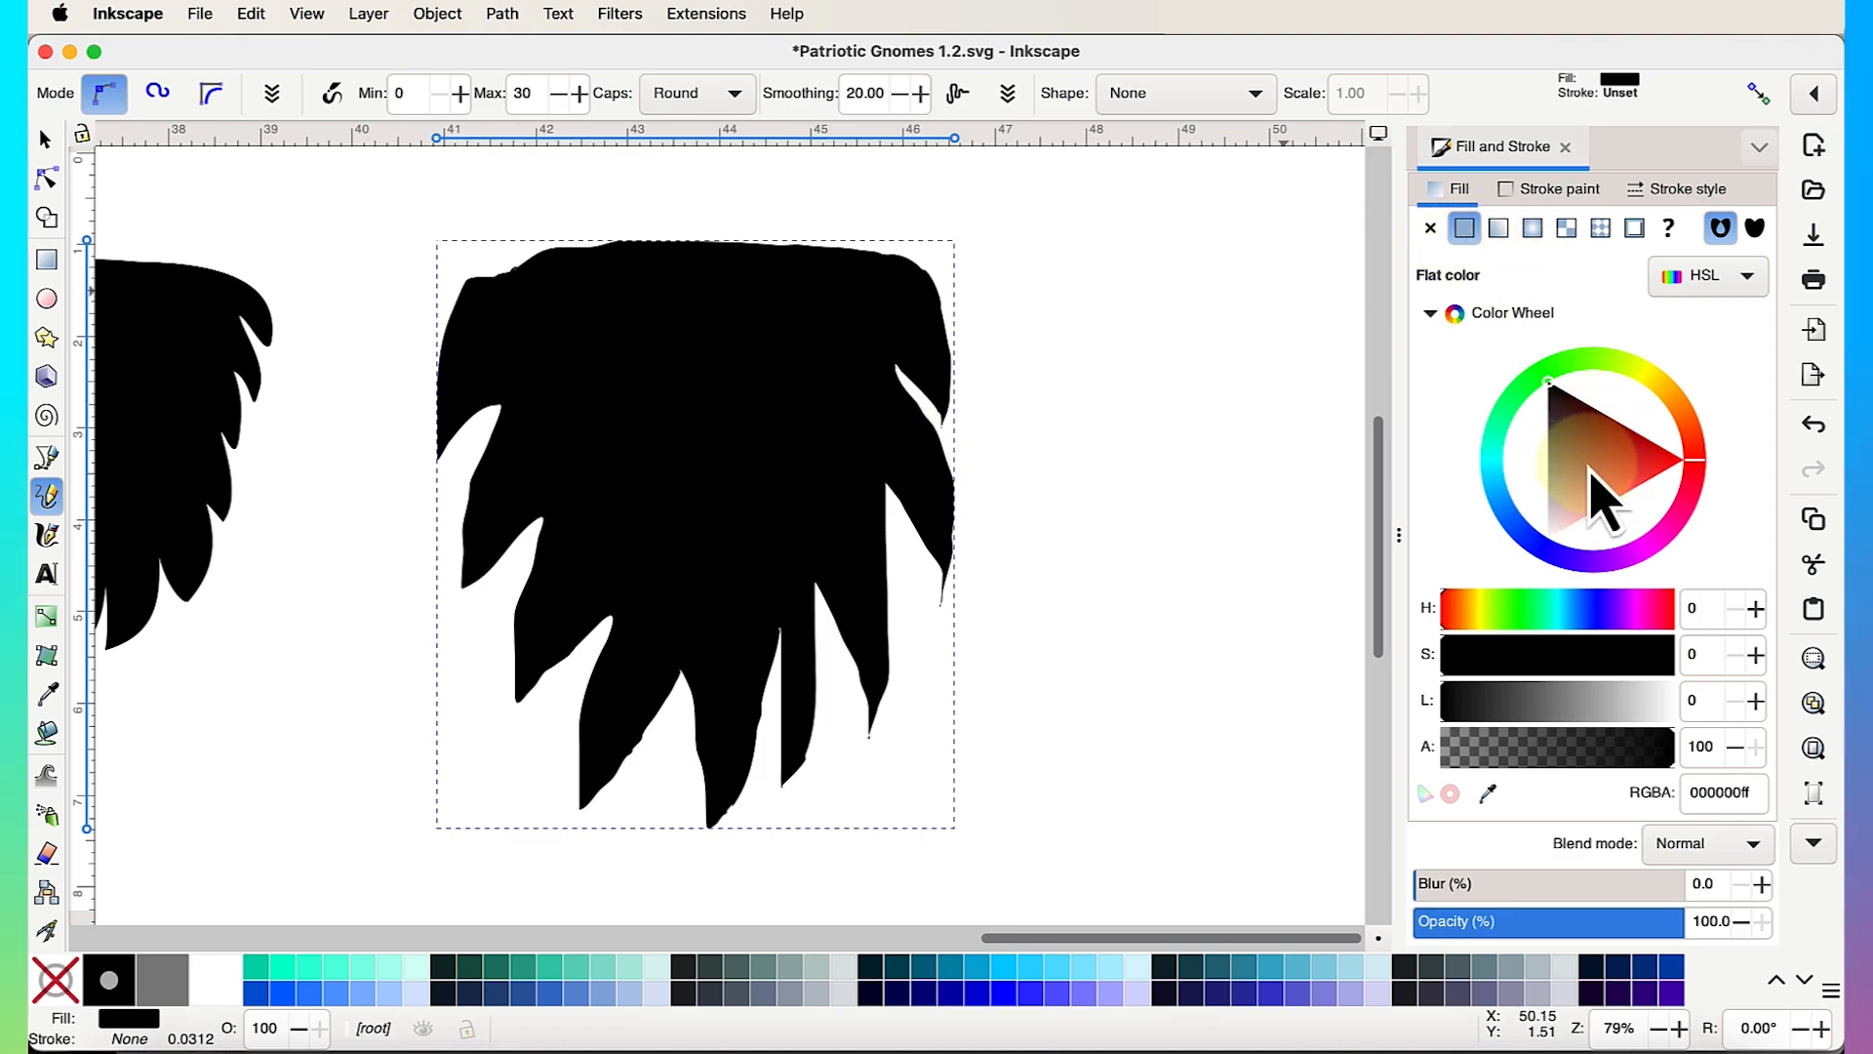
Shift the hand-drawn beard about 1.2 in to the right and show its nodes for editing
left_click(45, 141)
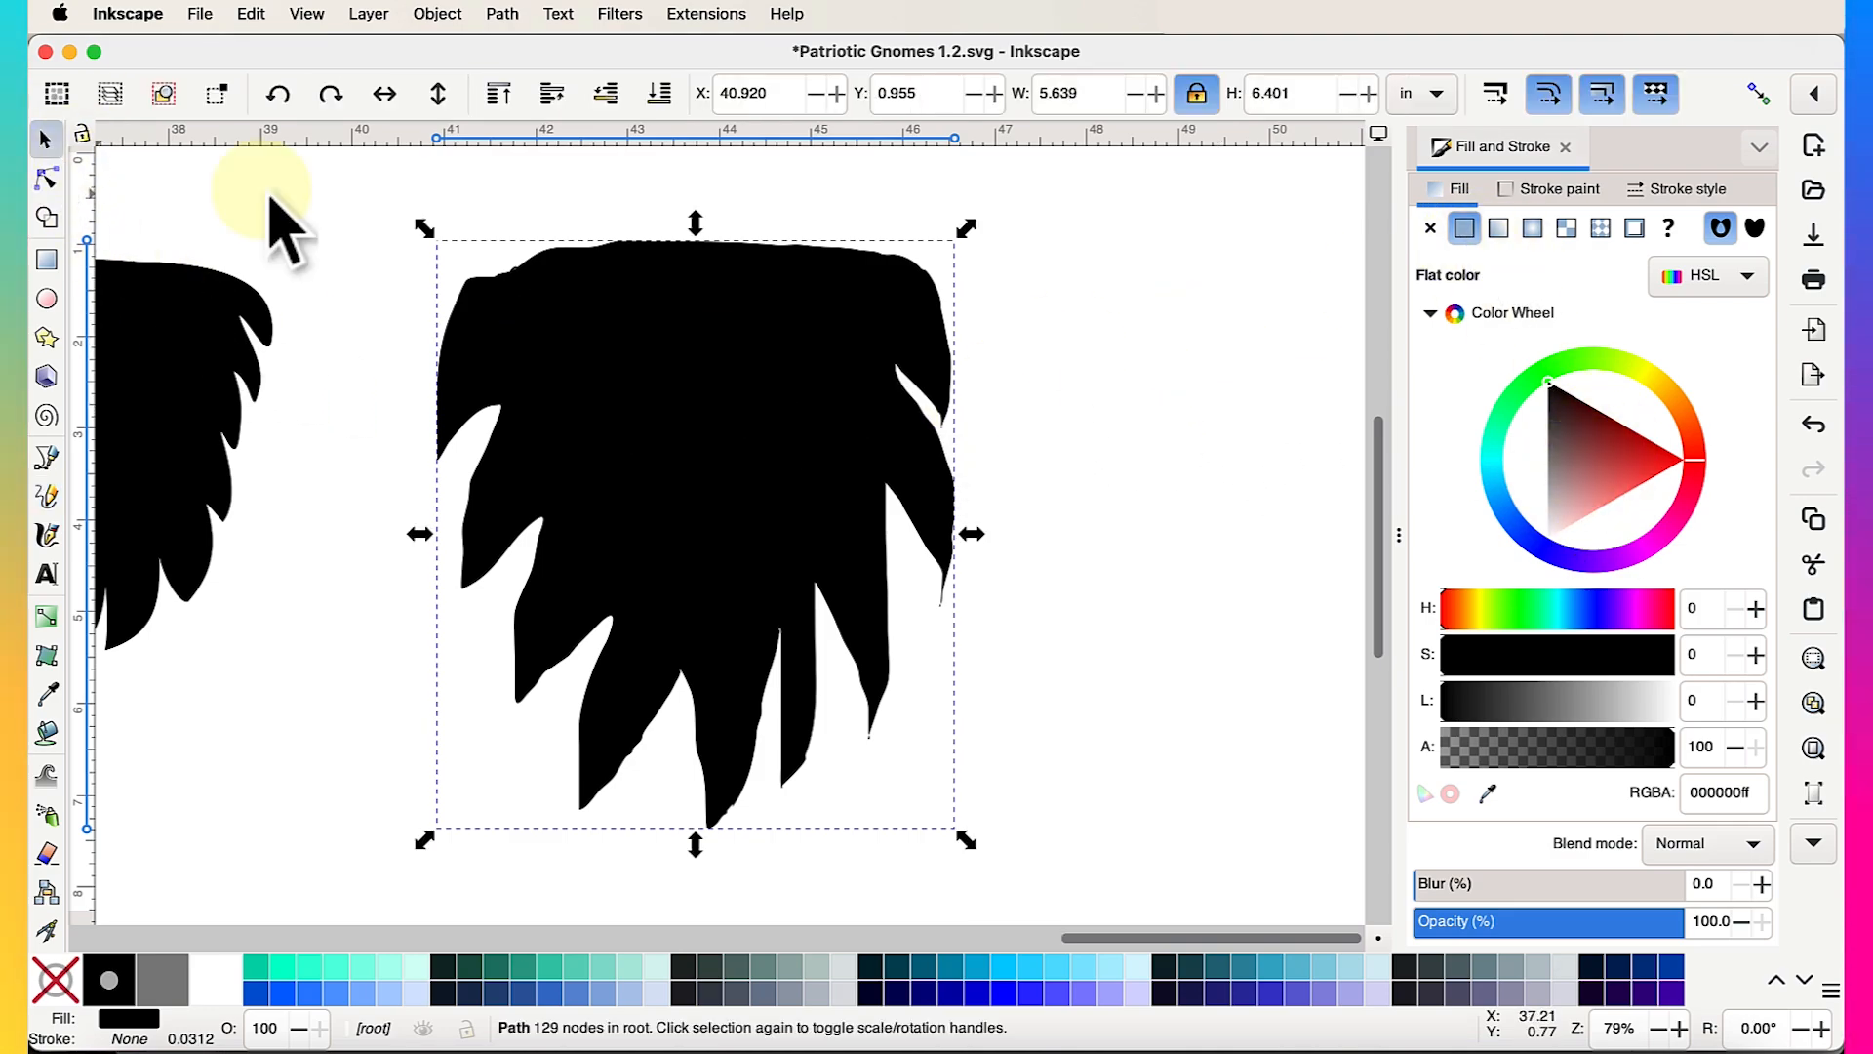
left_click_drag(786, 327, 1115, 436)
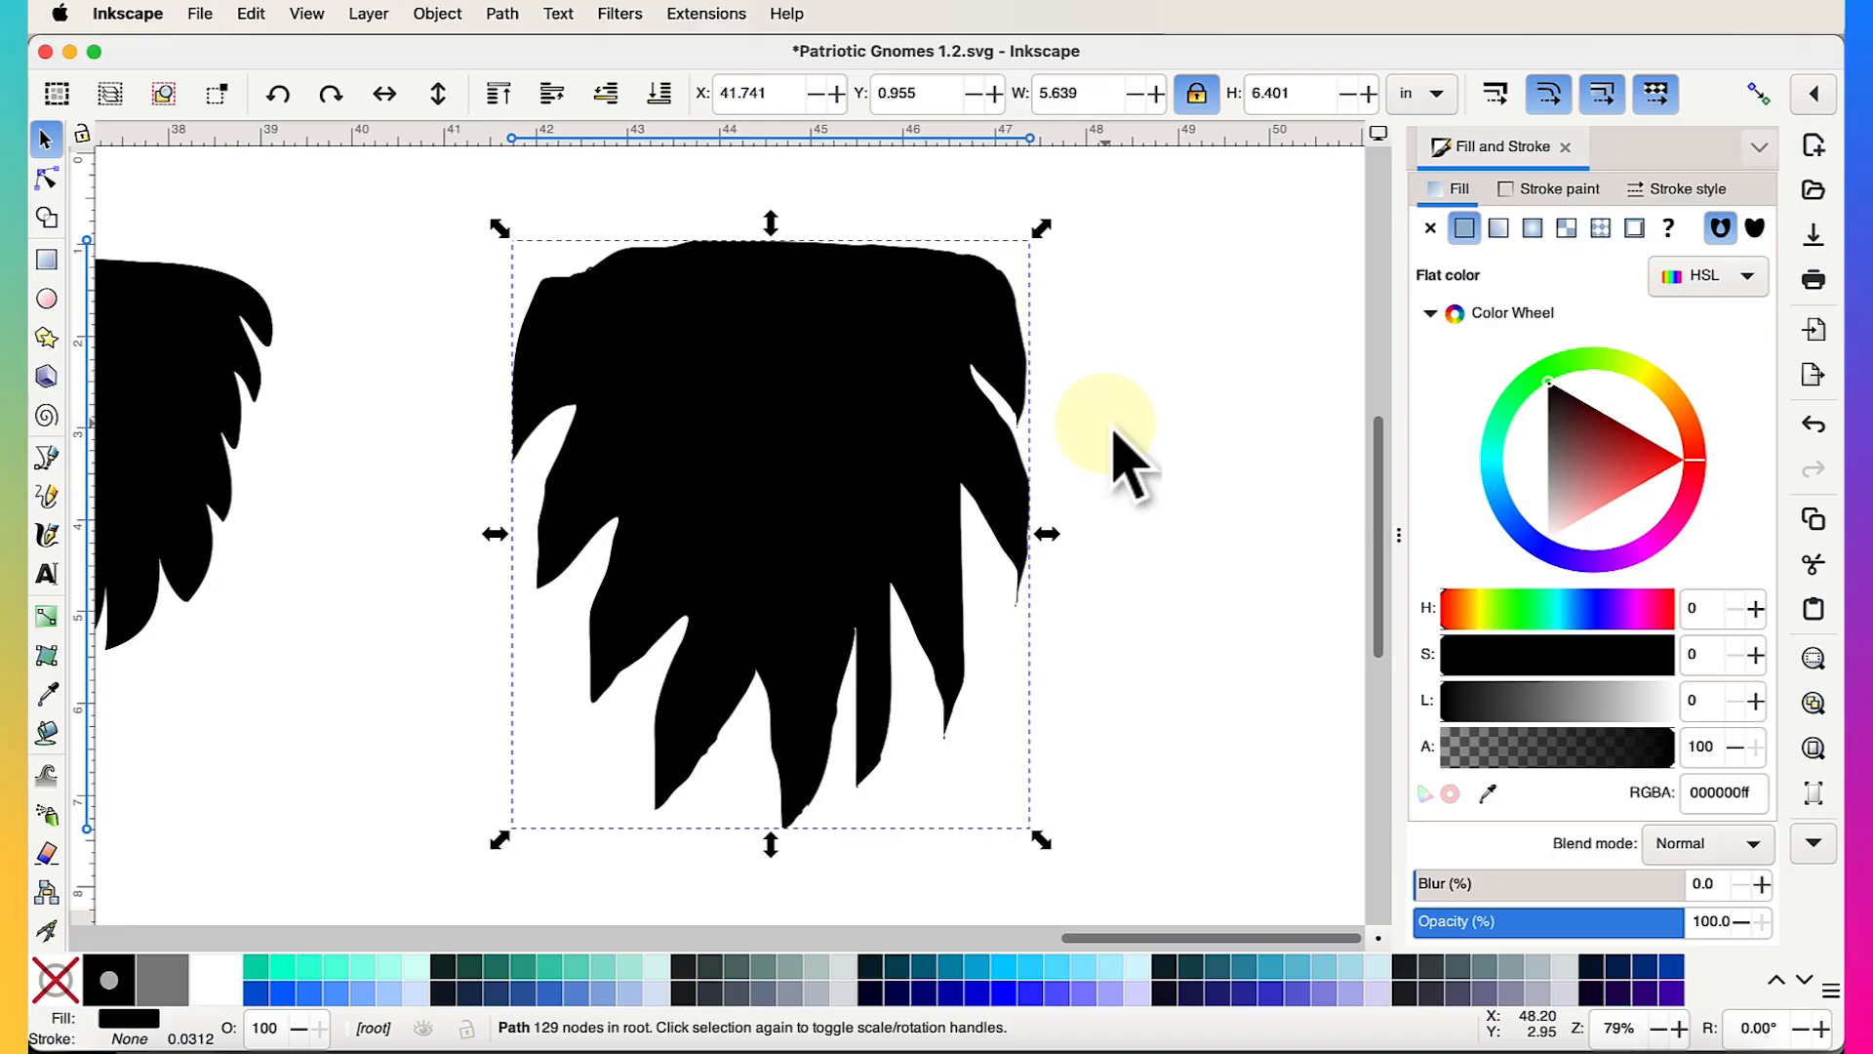
left_click_drag(837, 422, 871, 421)
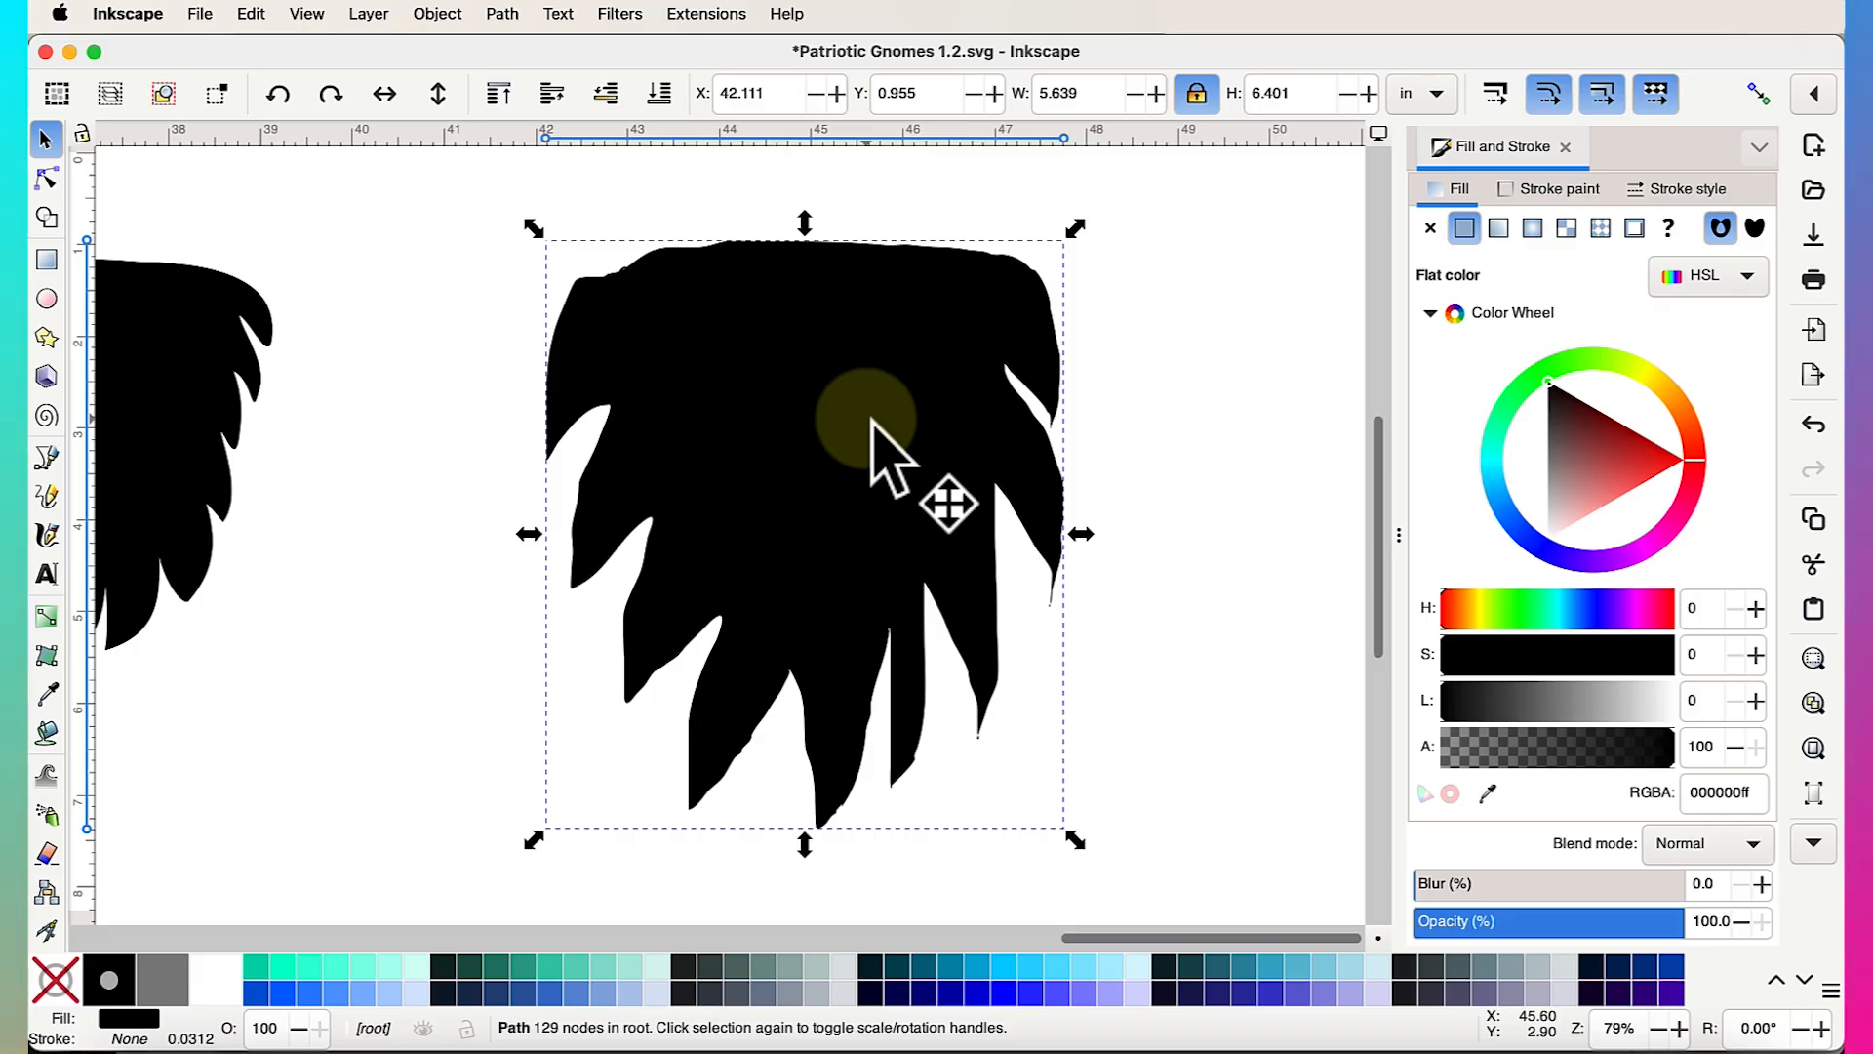
left_click(47, 184)
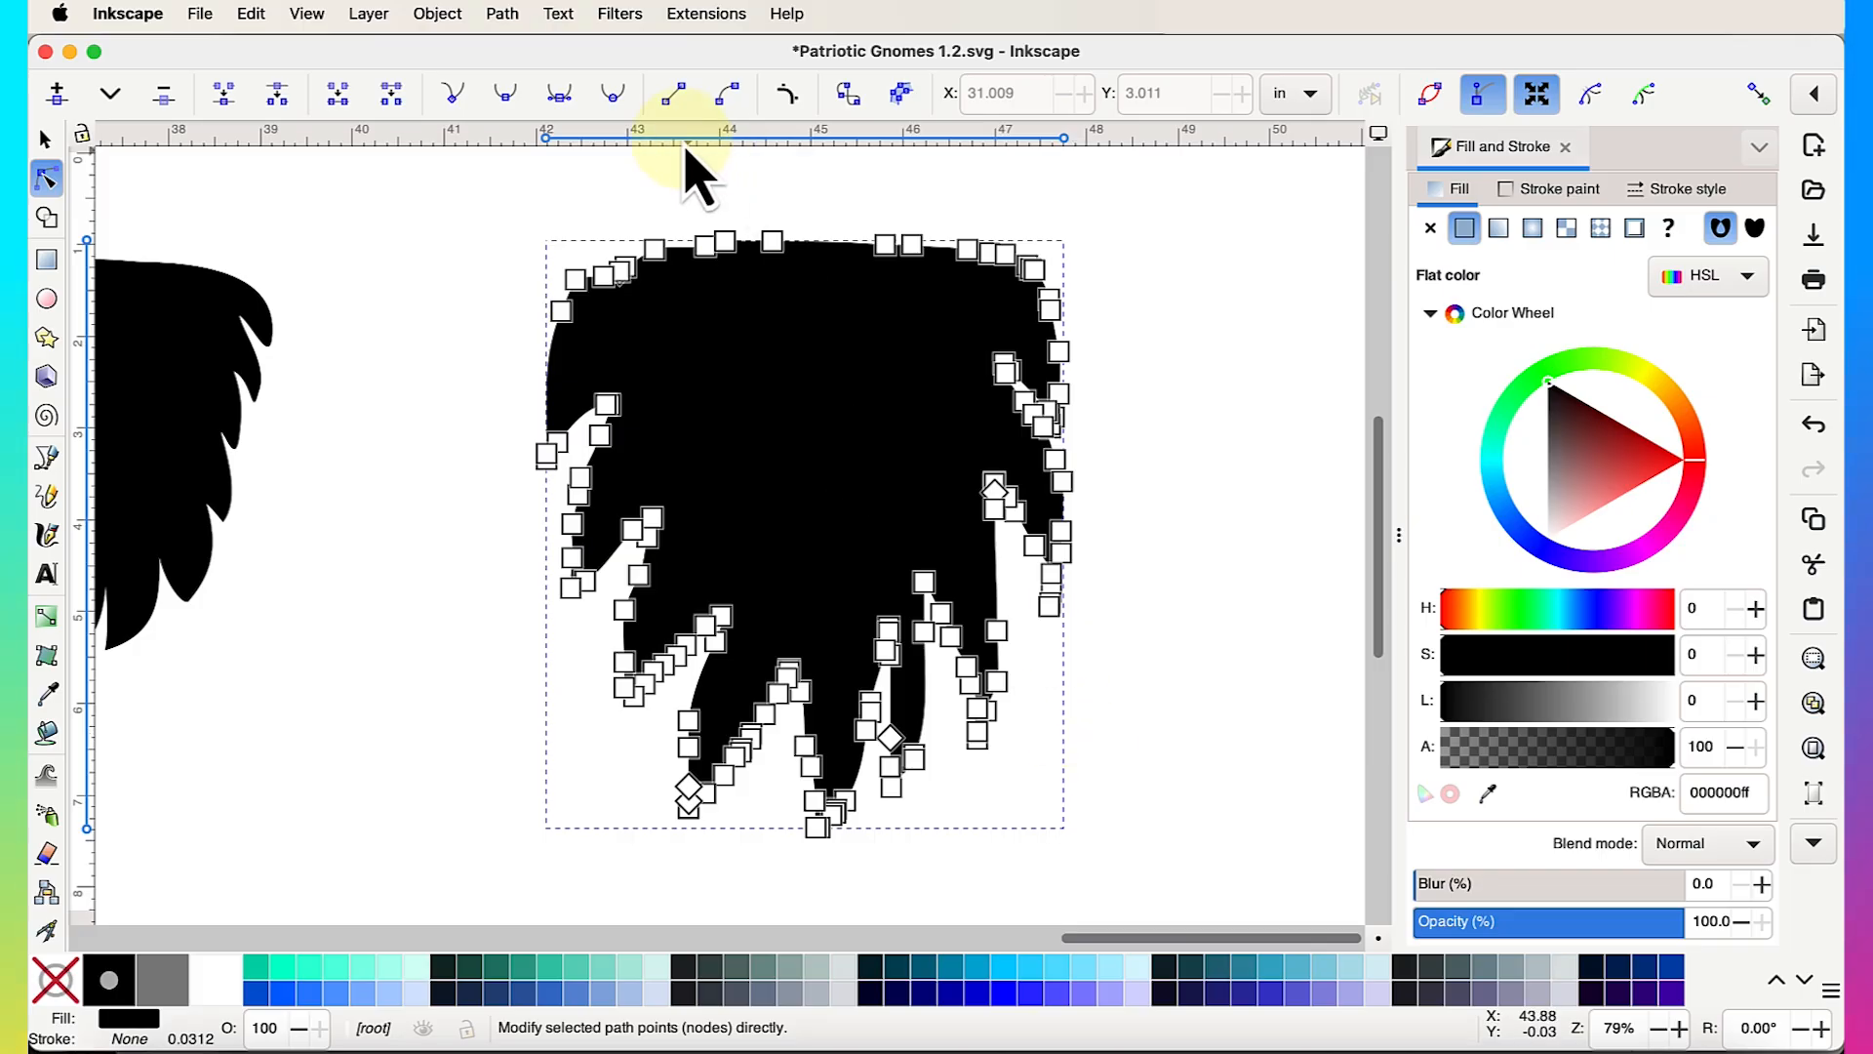
Simplify the hand-drawn beard's path once to reduce its nodes
left_click(502, 14)
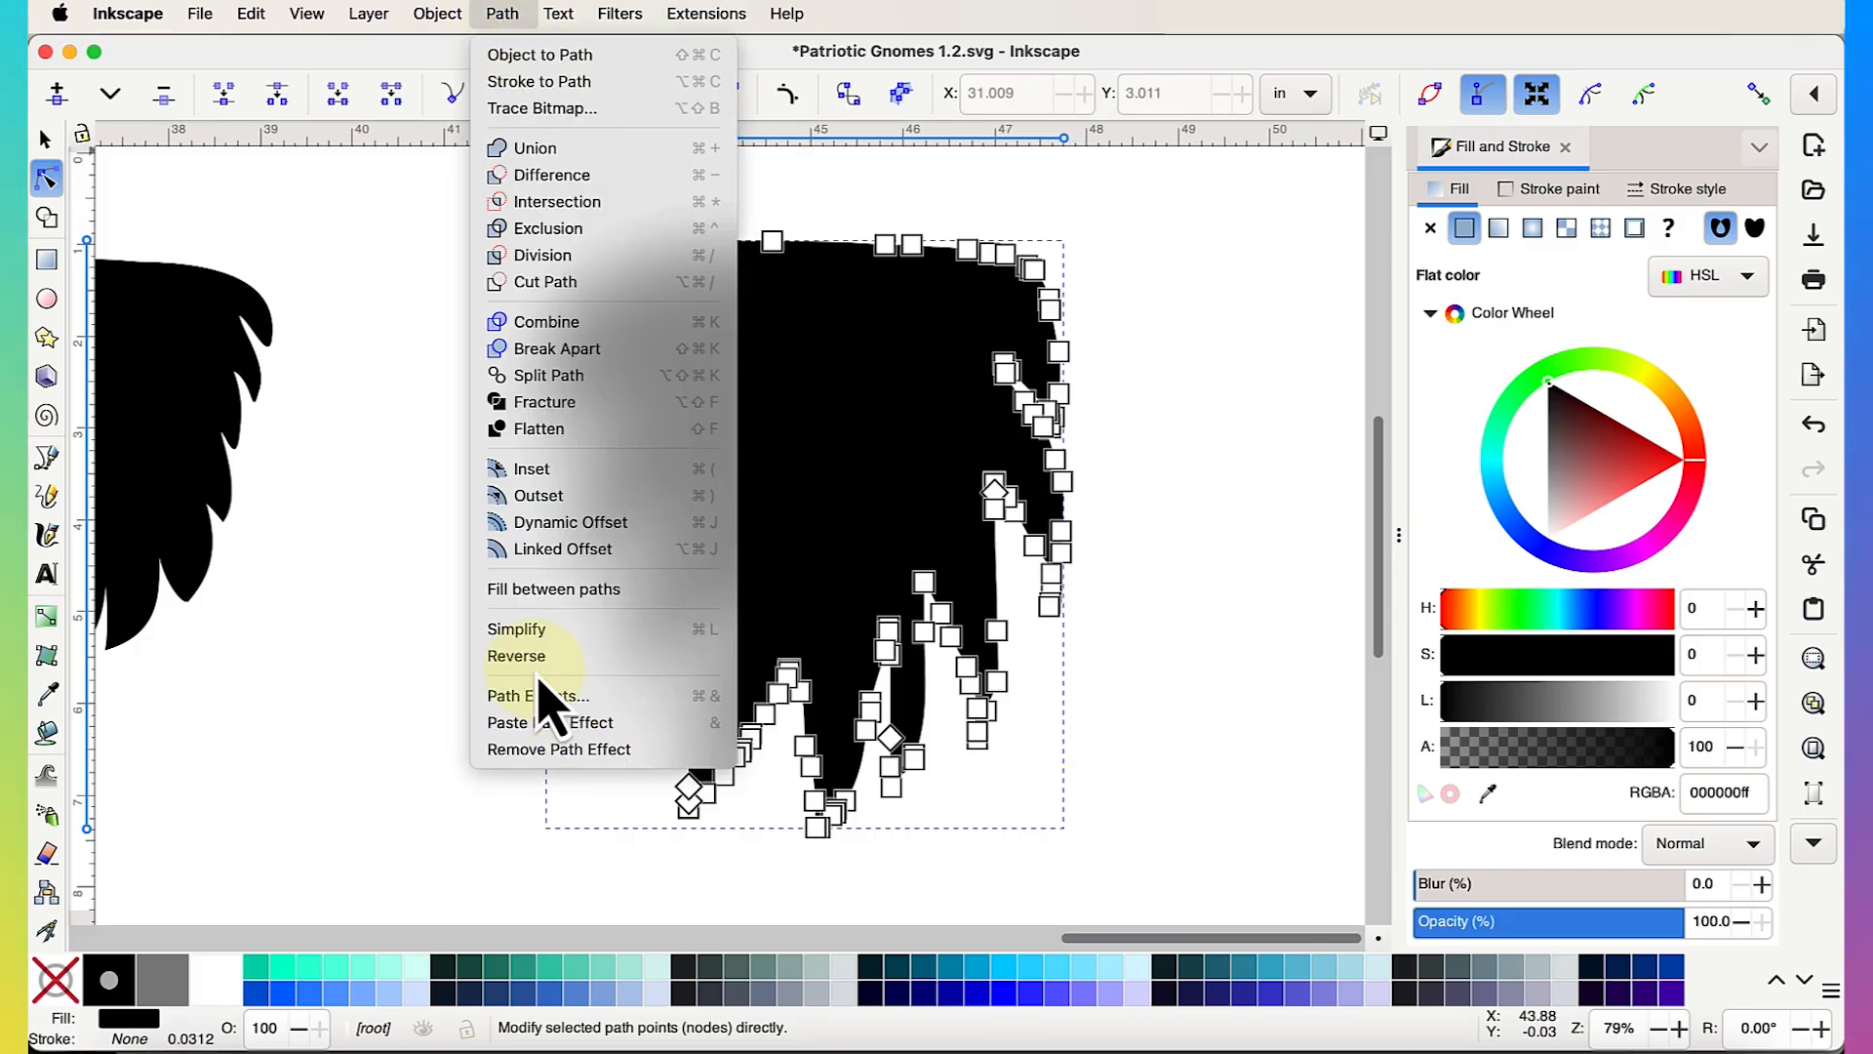
left_click(1161, 656)
scroll(1161, 654, "left", 4)
scroll(1171, 662, "left", 2)
scroll(1170, 662, "up", 1)
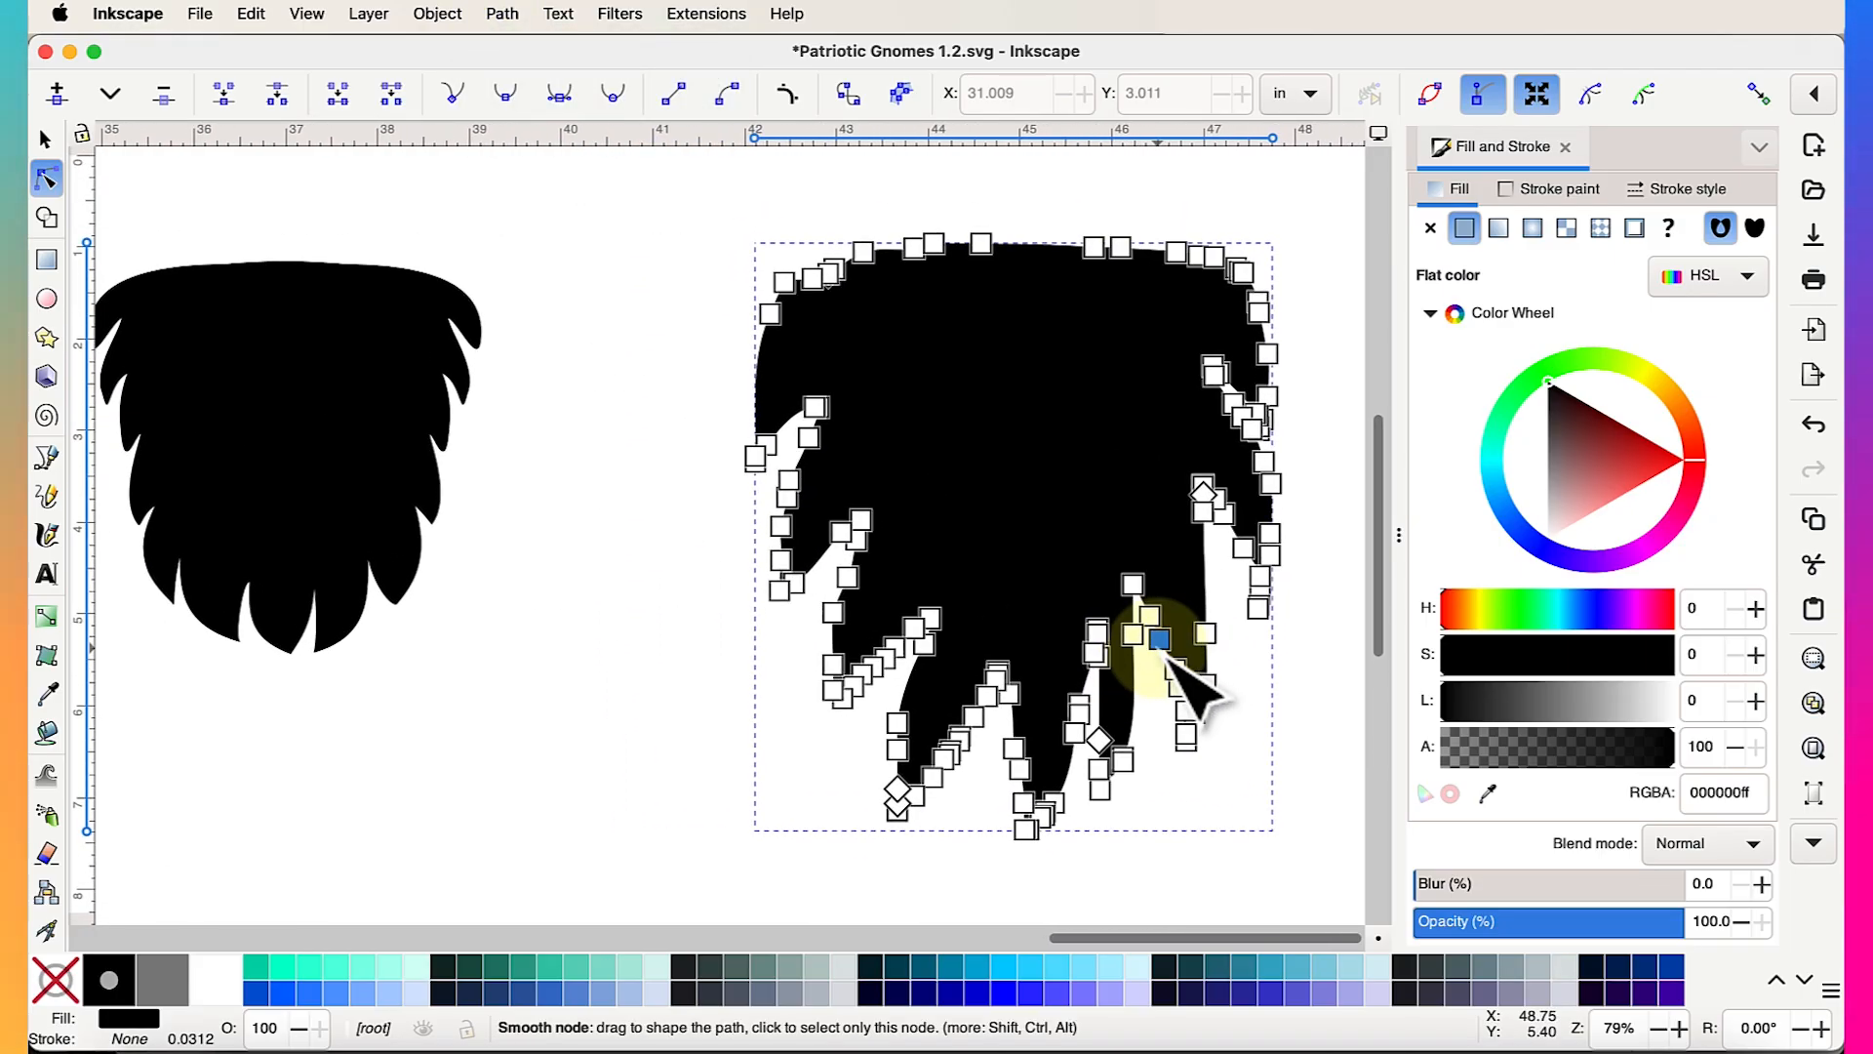
left_click(503, 14)
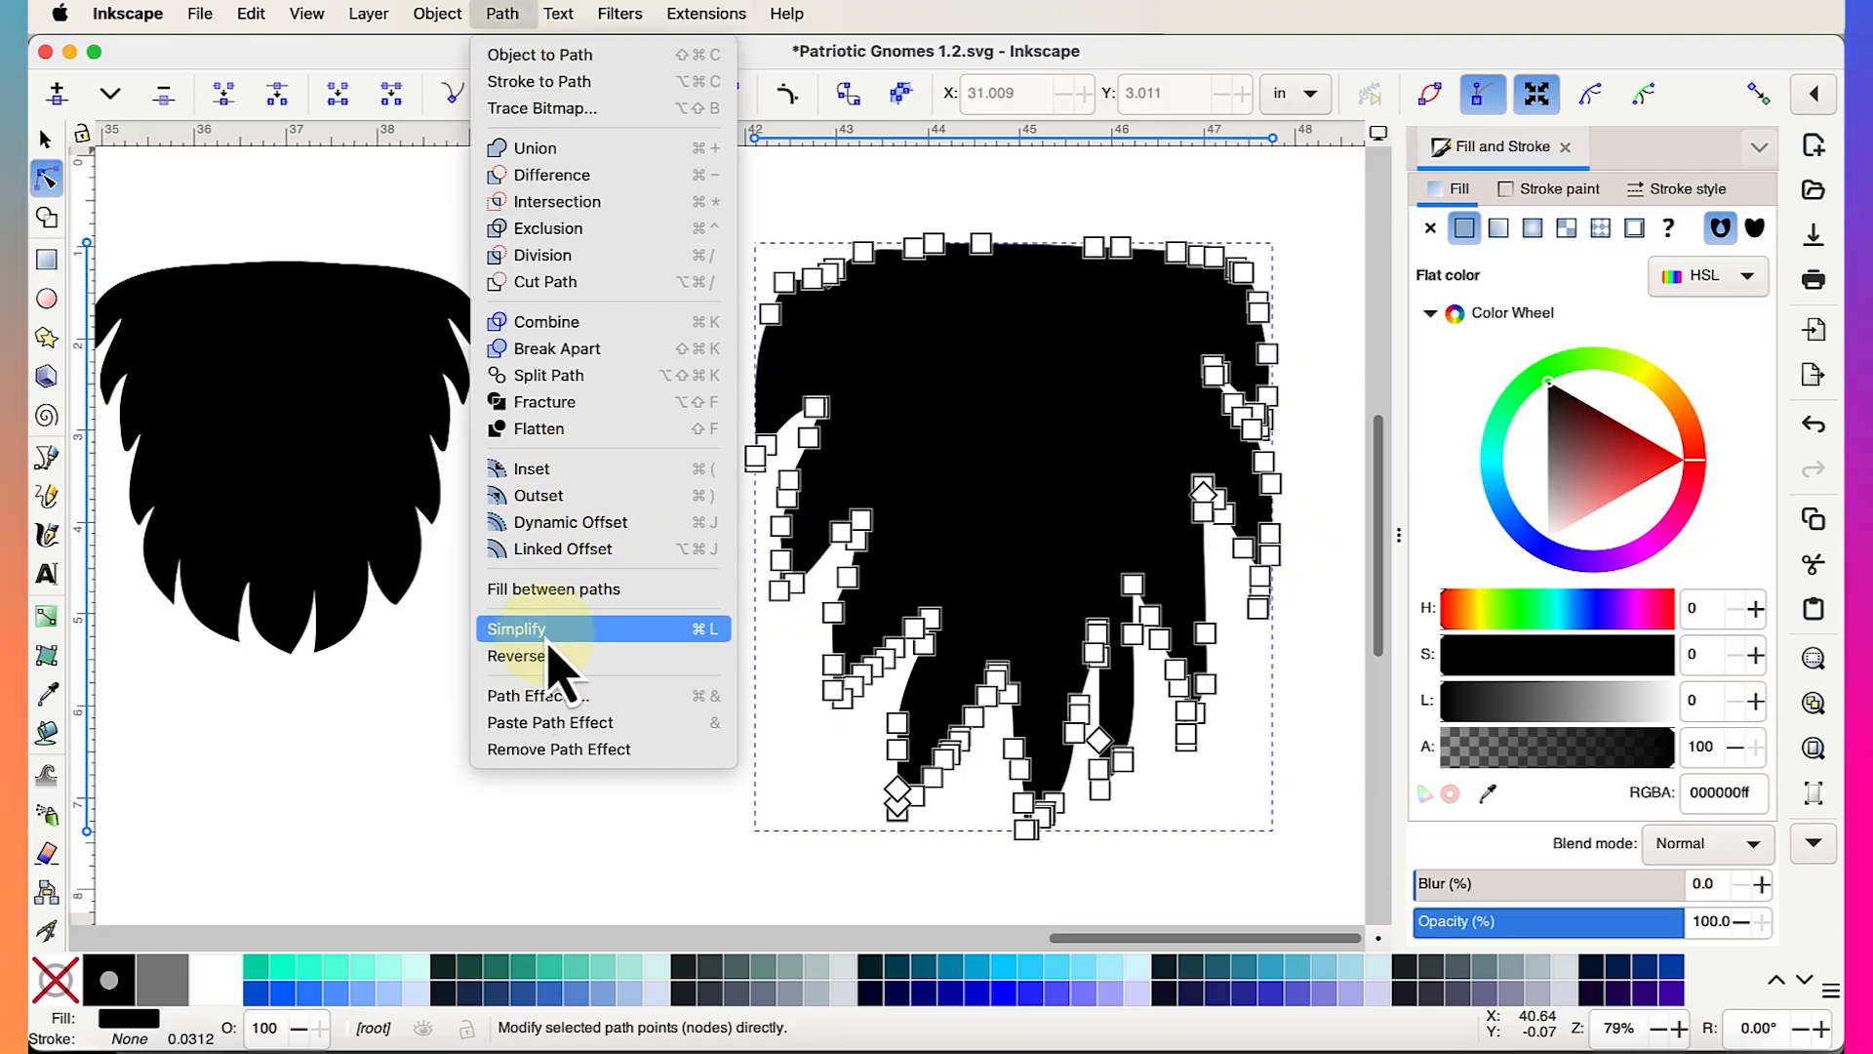
left_click(548, 639)
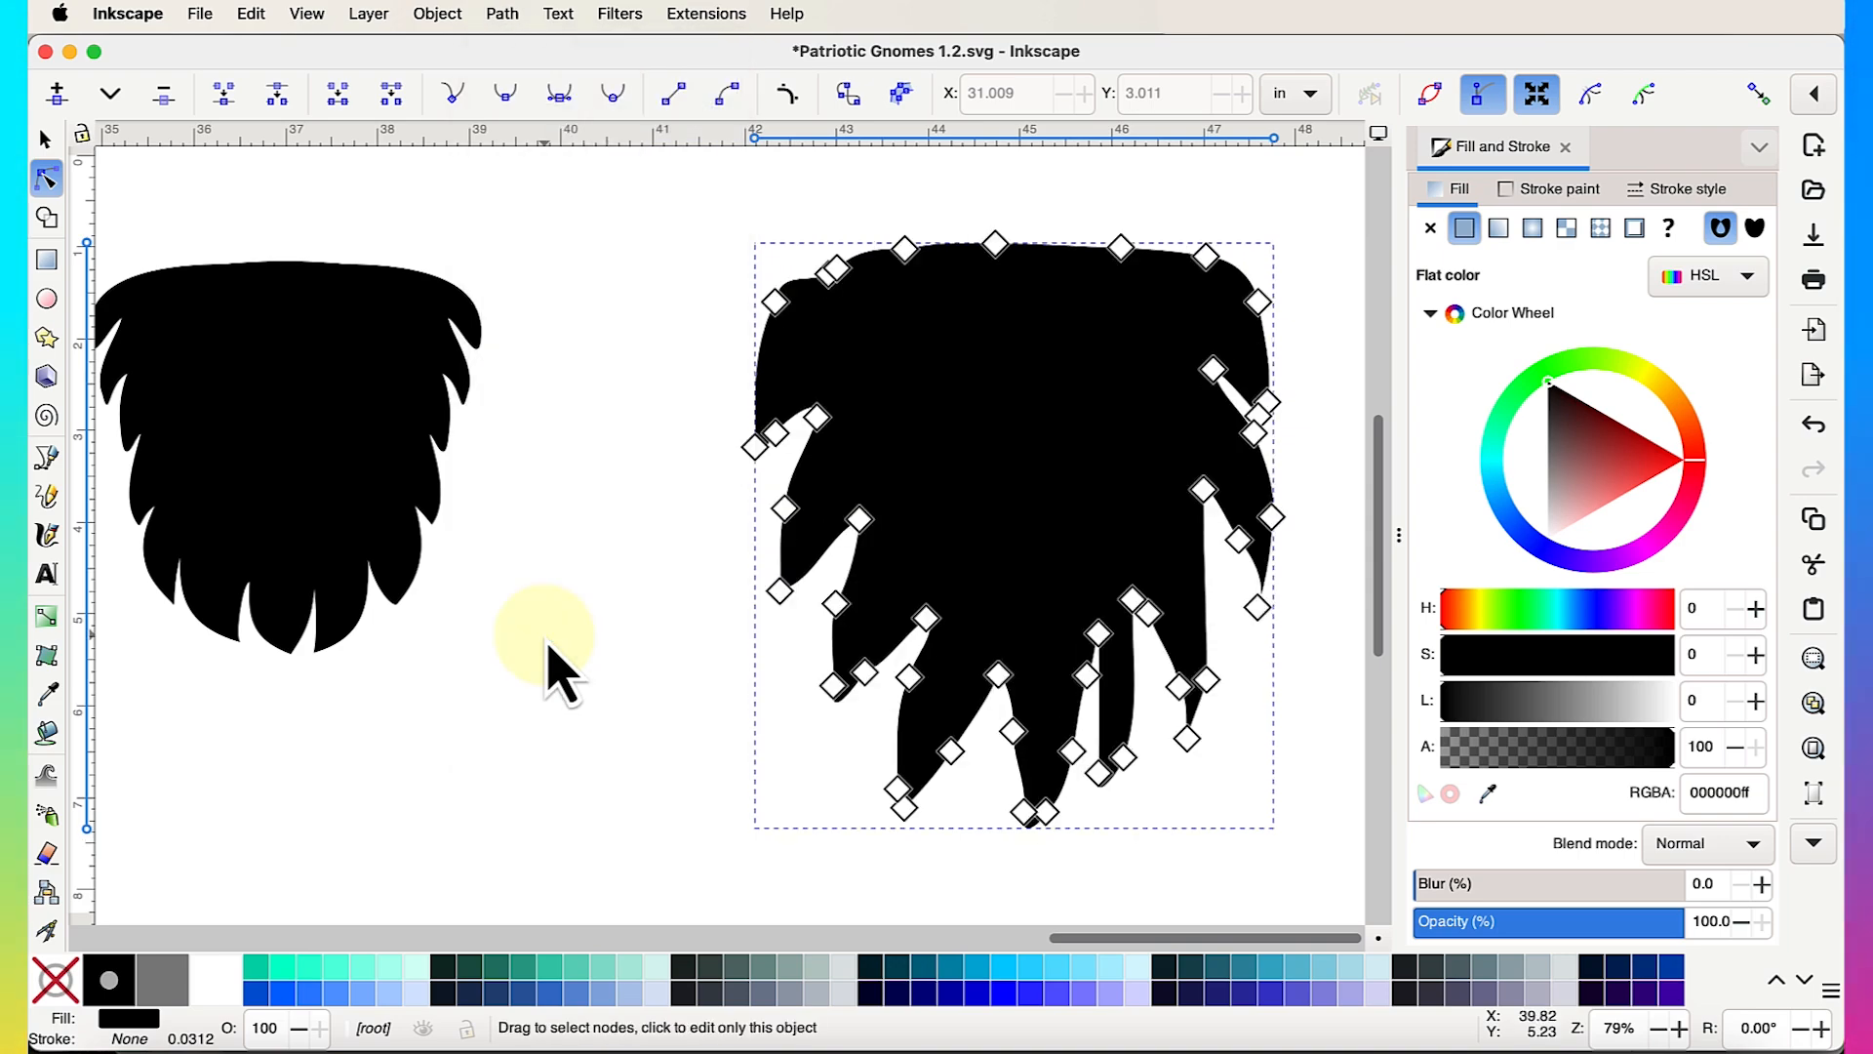
Simplify the hand-drawn beard's path several more times, and undo the last simplification
left_click(576, 554)
left_click(1136, 409)
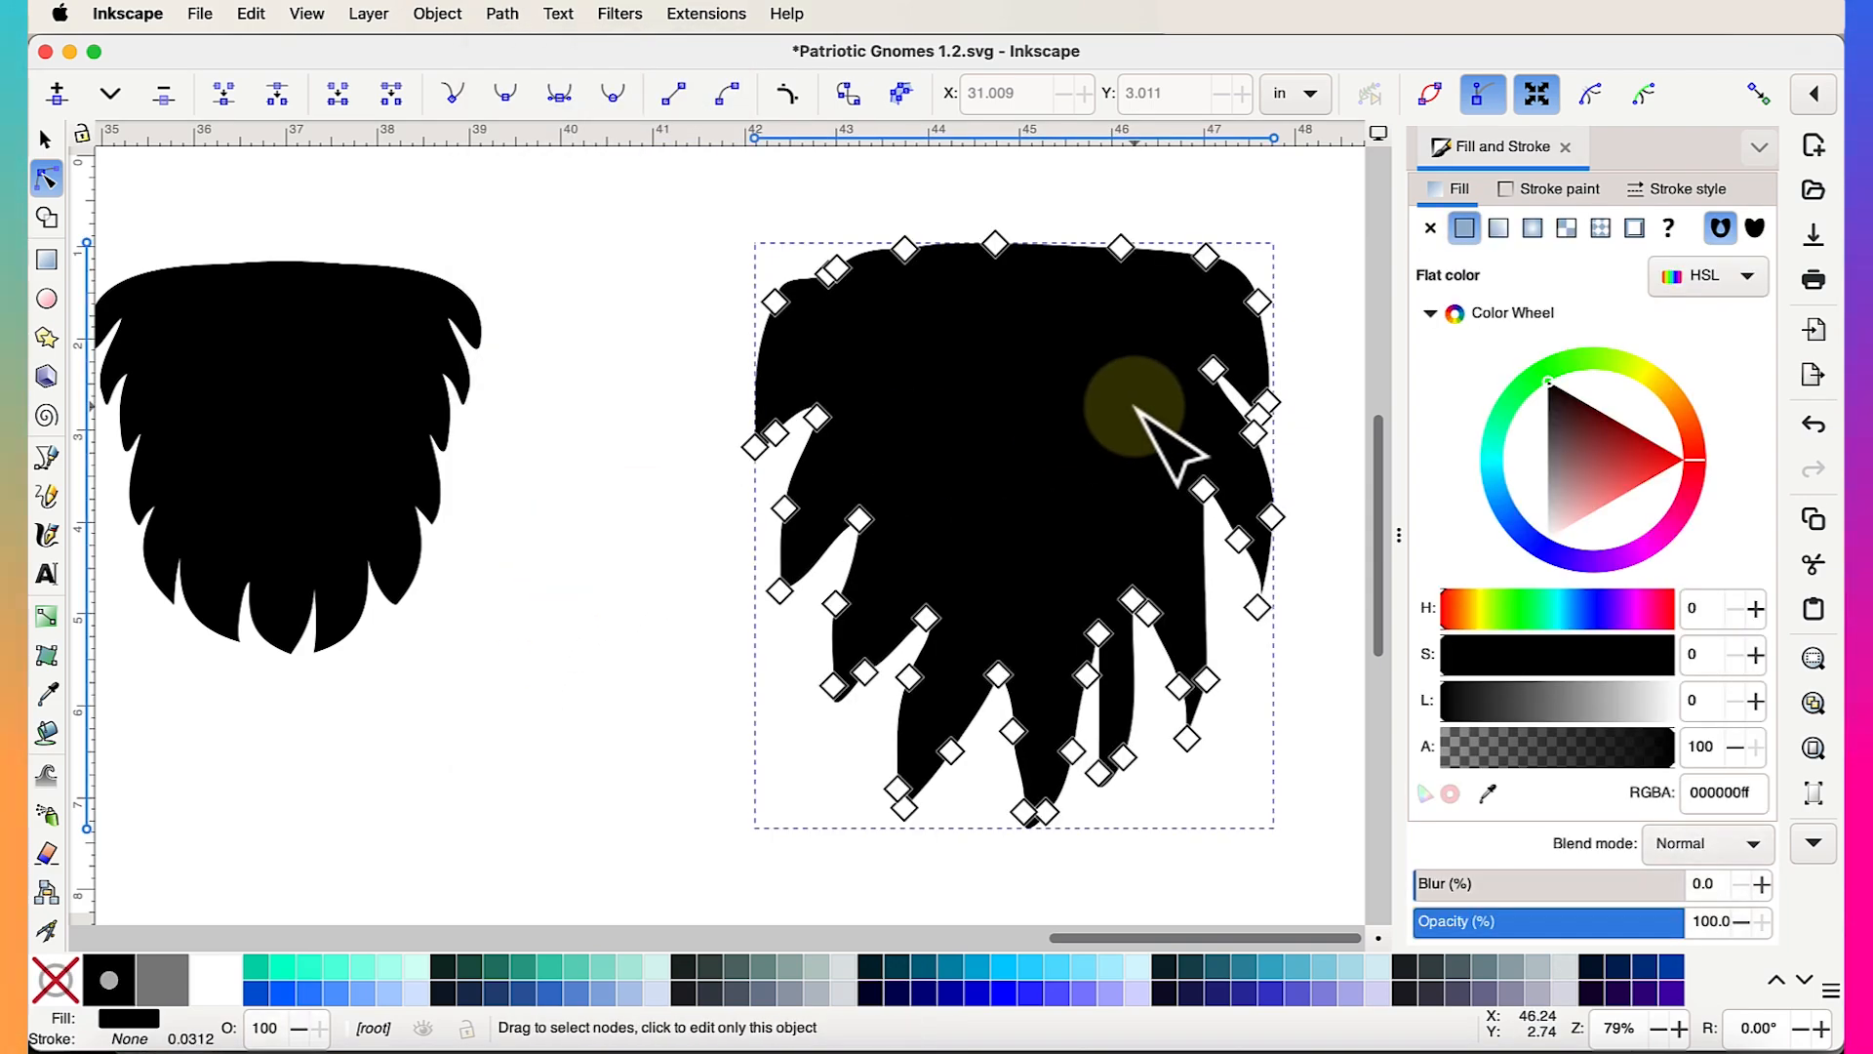
left_click(505, 14)
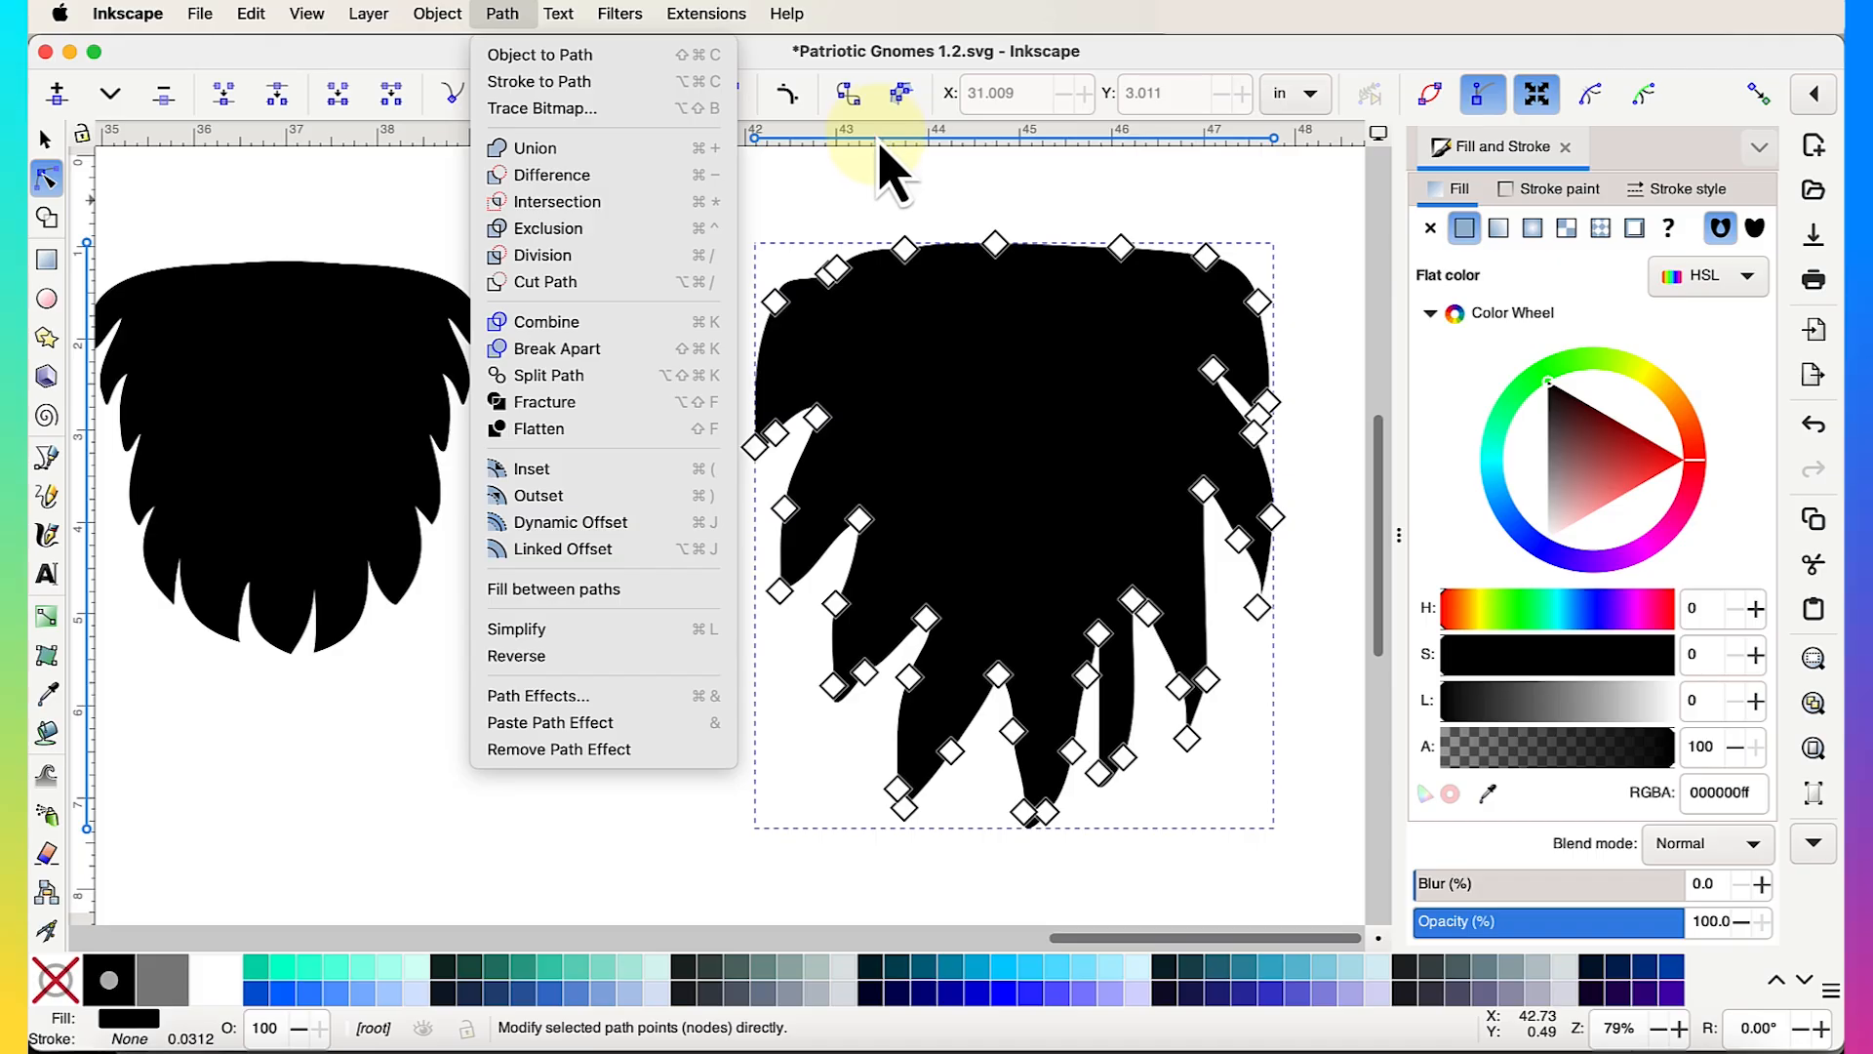
left_click(876, 214)
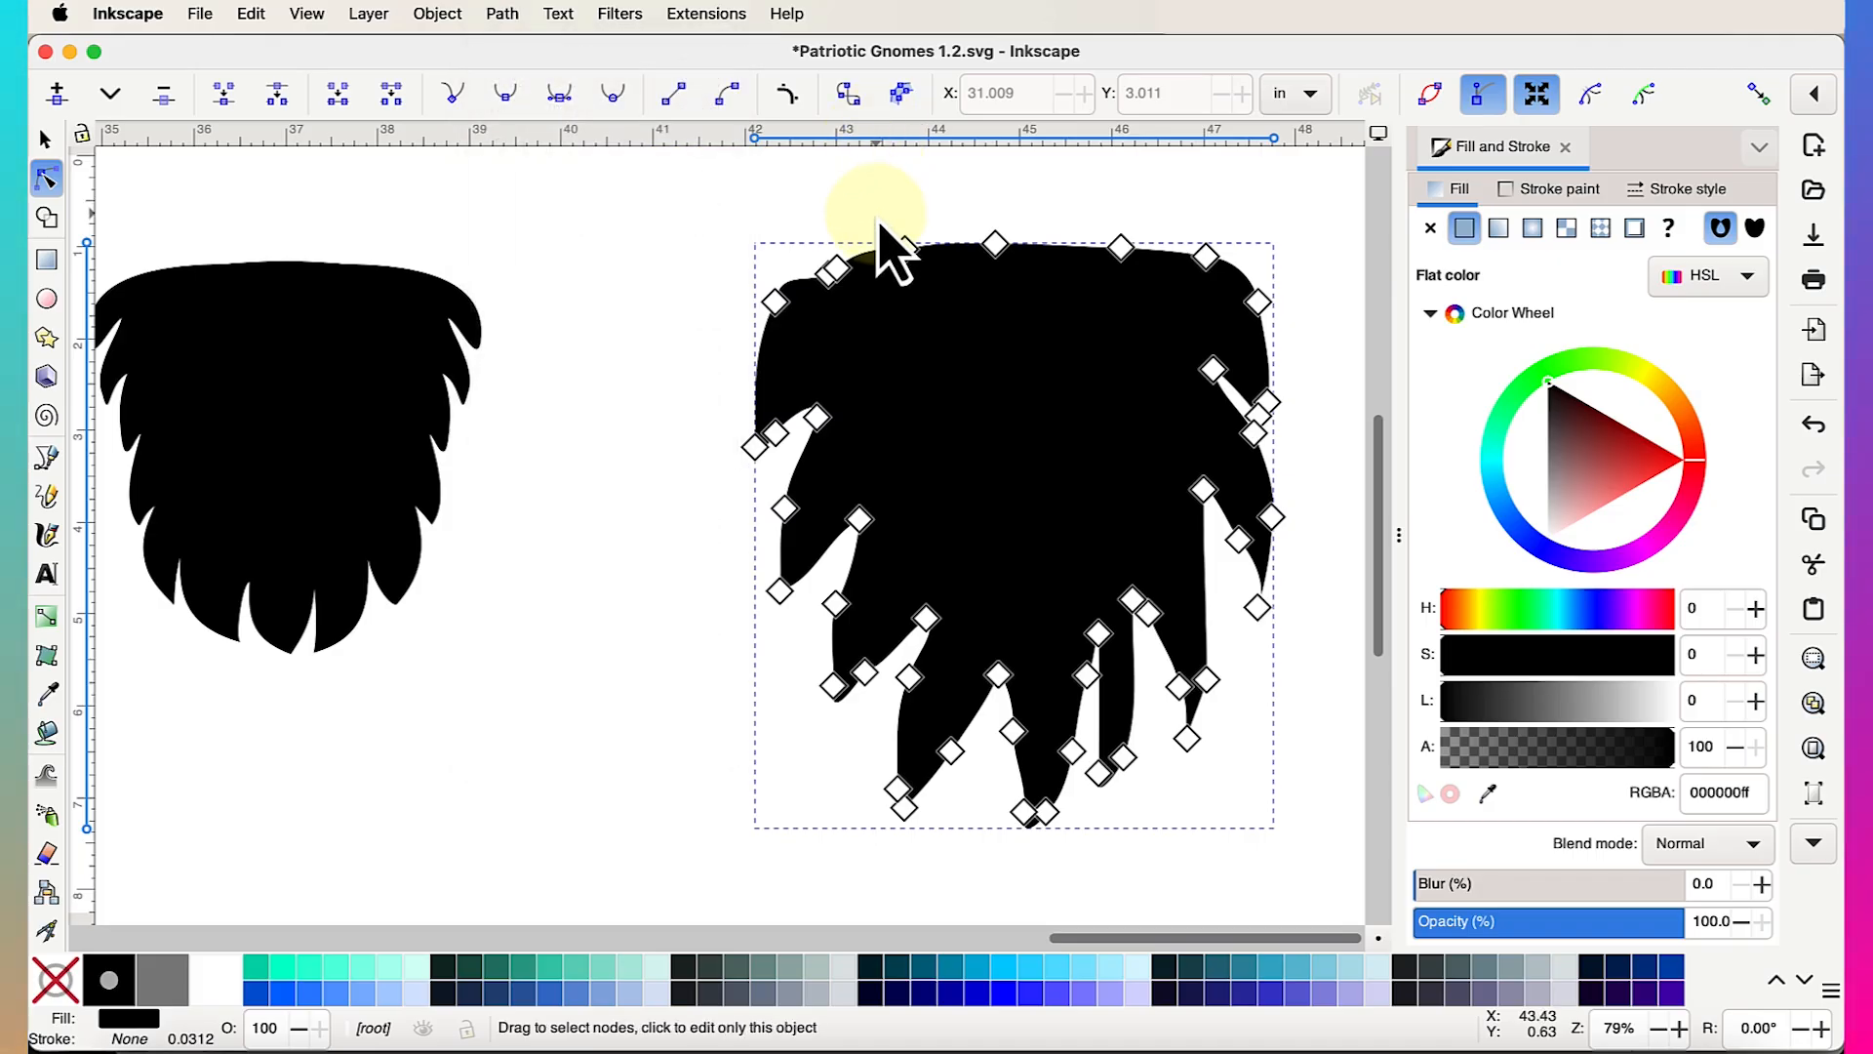
key("ctrl+l")
key("ctrl+l")
key("ctrl+l")
key("ctrl+l")
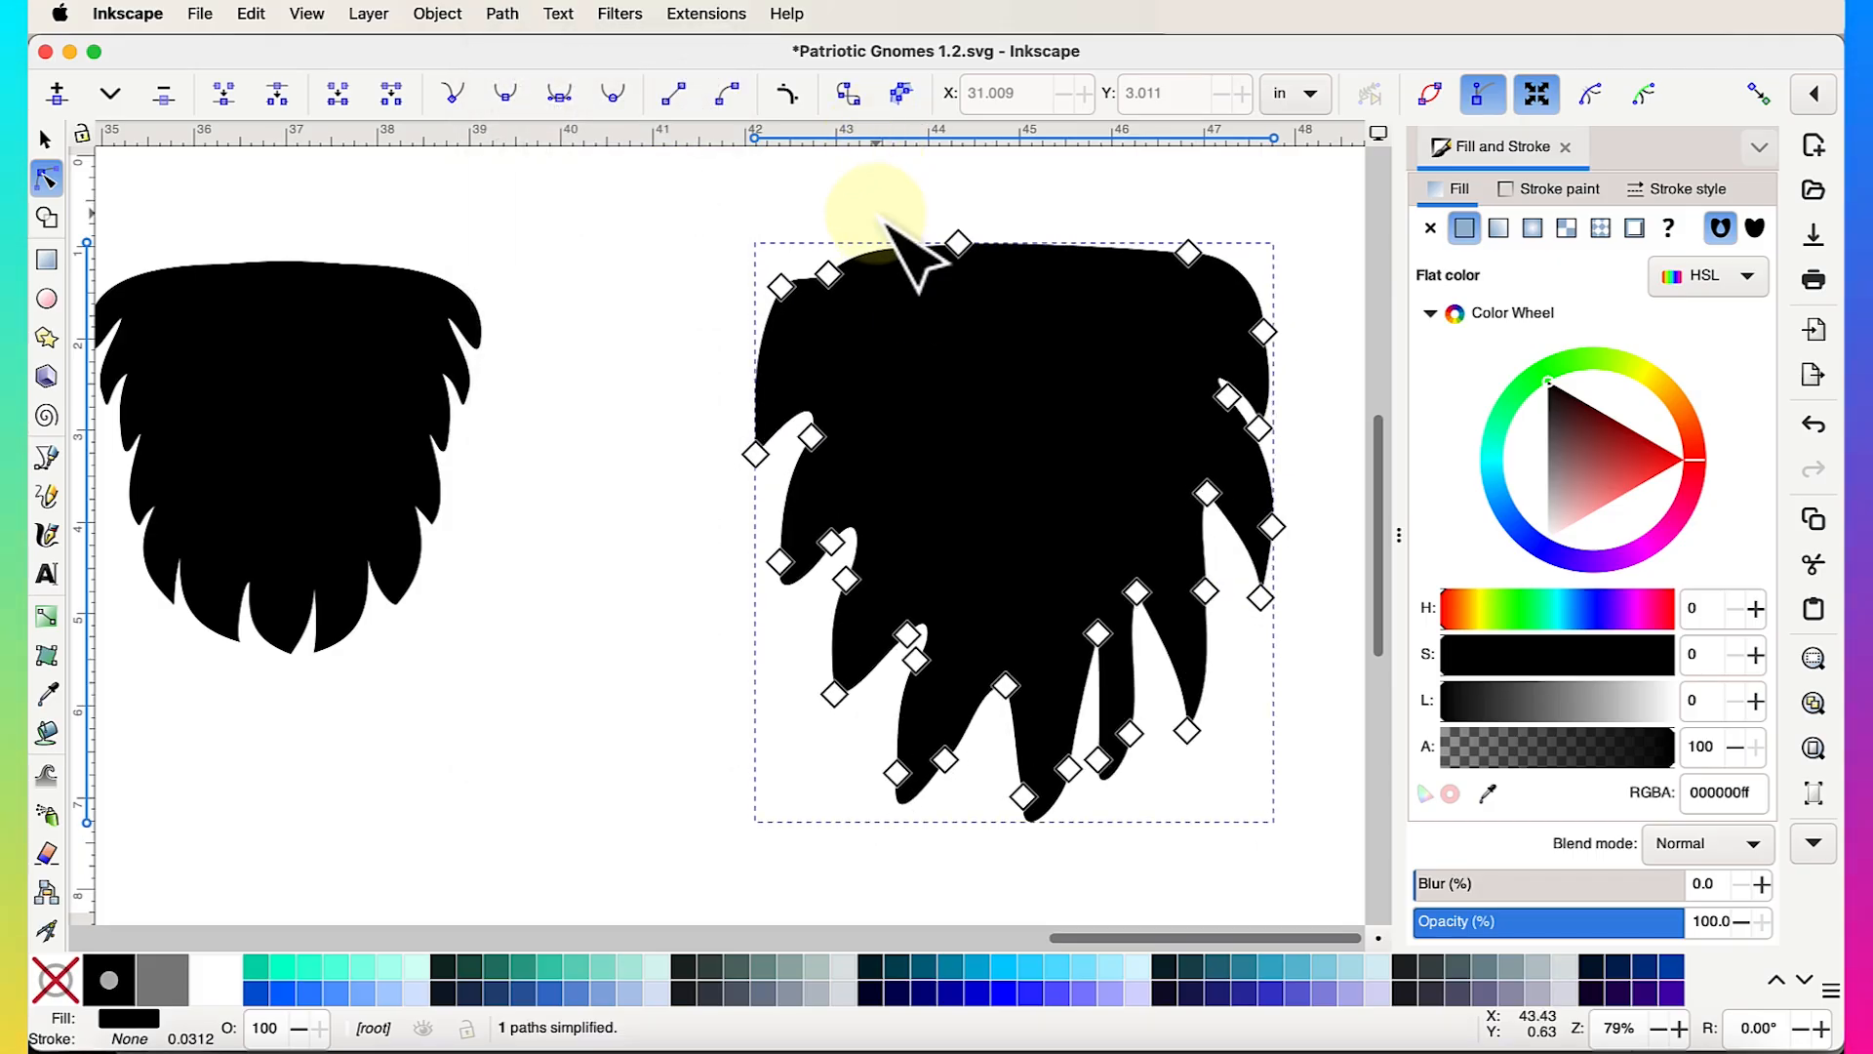
scroll(841, 226, "right", 3)
scroll(841, 227, "up", 1)
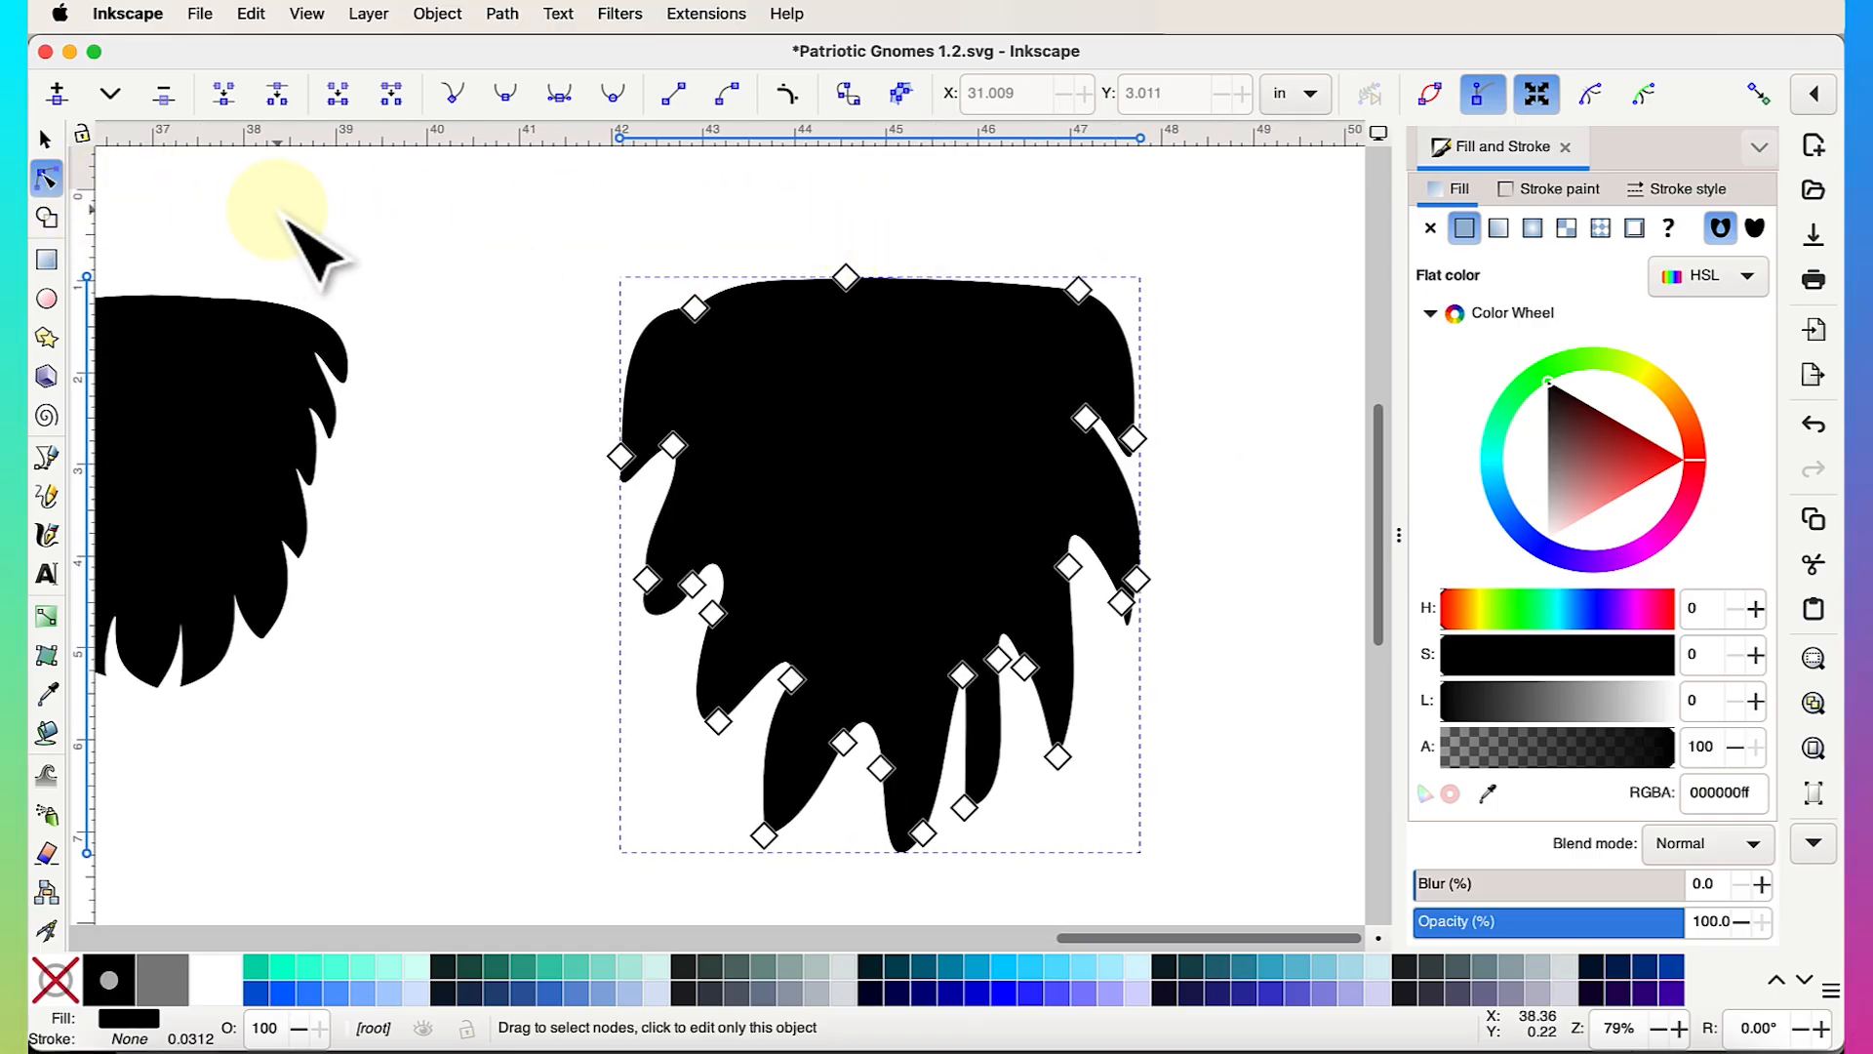
key("ctrl+z")
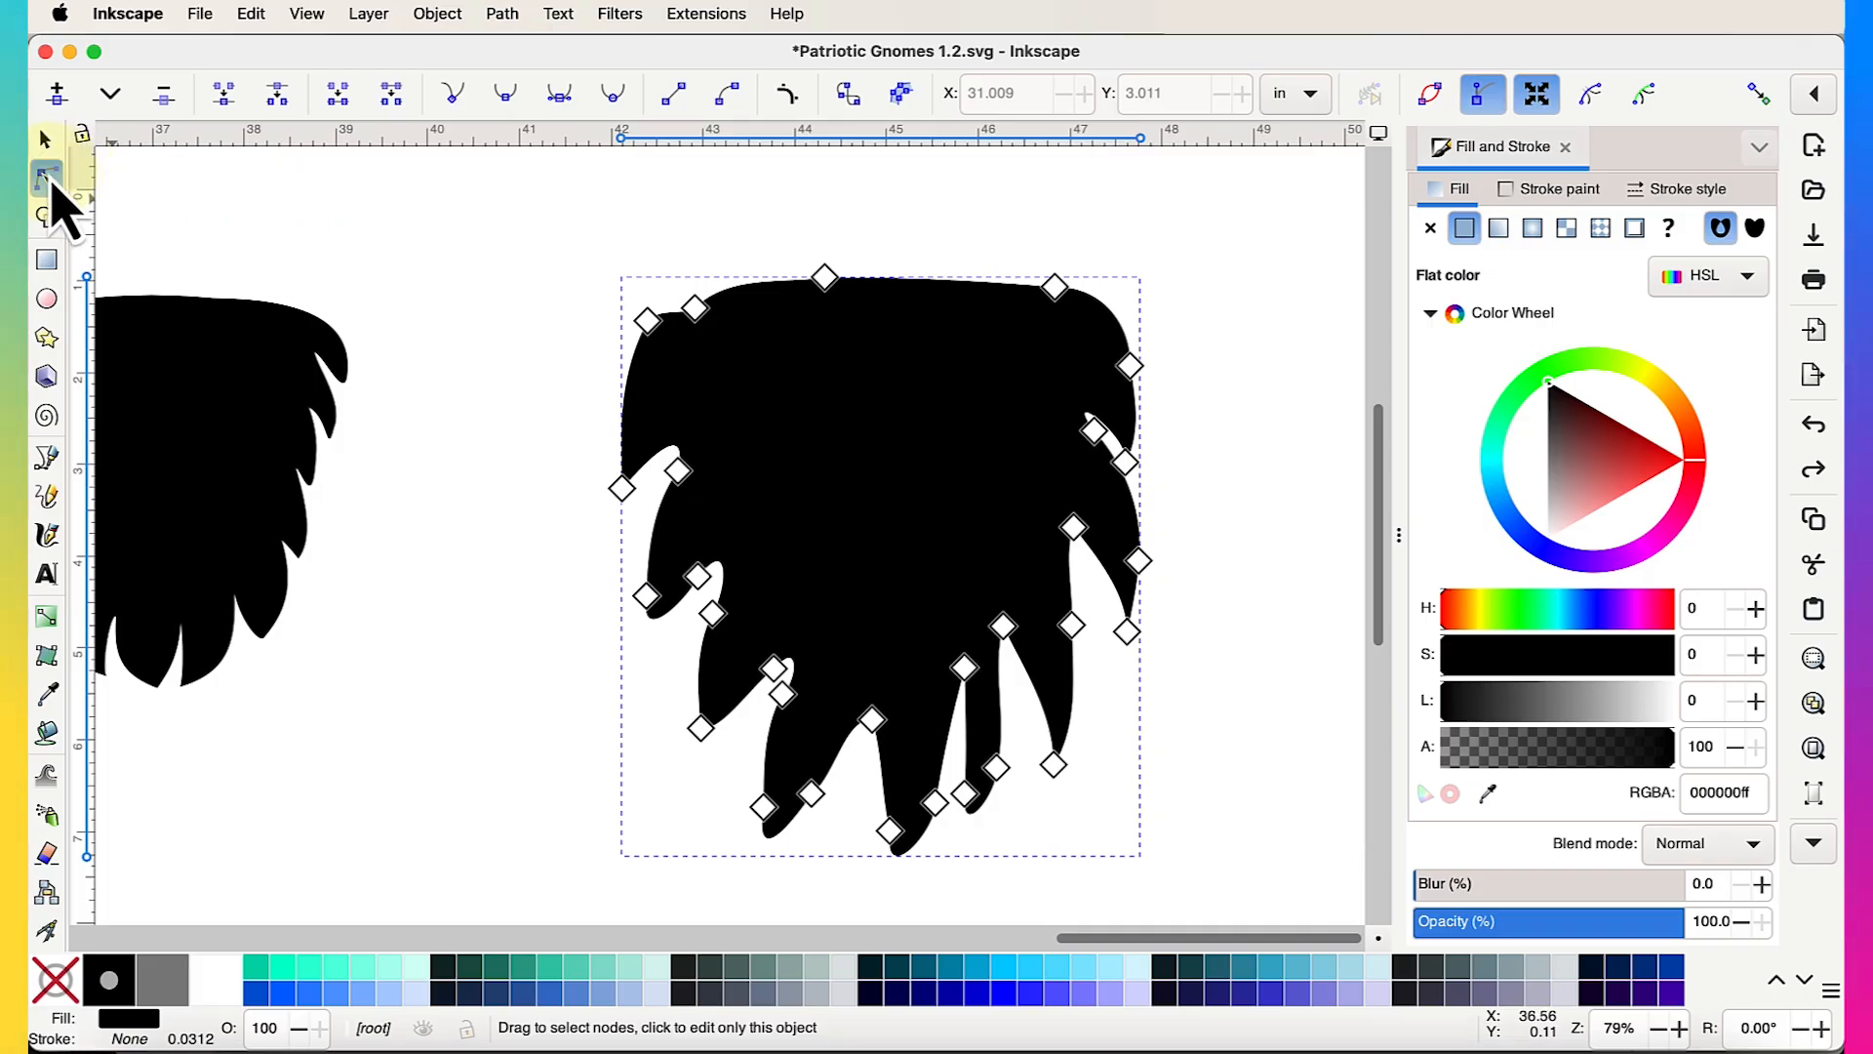
Remove the extra node at the beard's upper-left corner and reshape the corner into a smooth curve
left_click_drag(695, 308, 697, 292)
scroll(727, 175, "up", 2, "ctrl")
left_click_drag(691, 381, 816, 333)
key("Delete")
left_click_drag(593, 434, 599, 467)
scroll(878, 485, "right", 5)
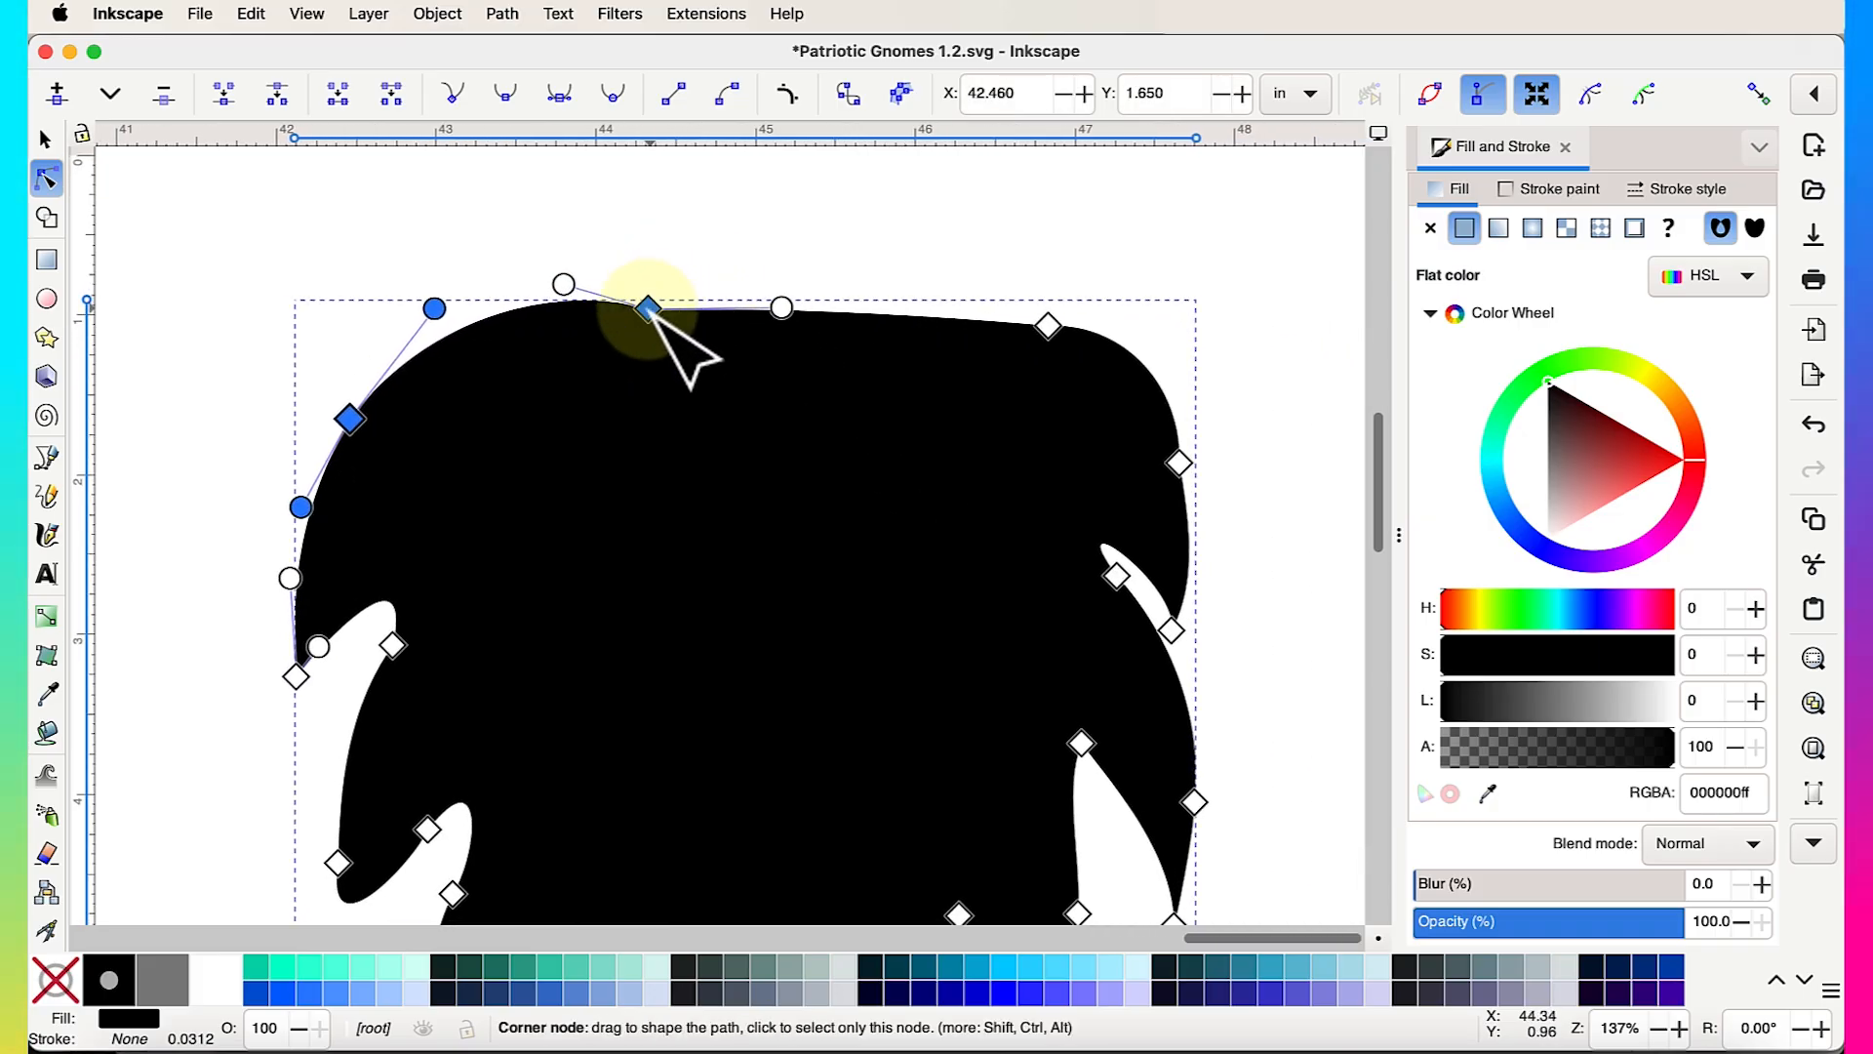
Raise the nodes along the beard's top edge, delete the left one and bow the edge slightly upward
left_click_drag(647, 309, 648, 297)
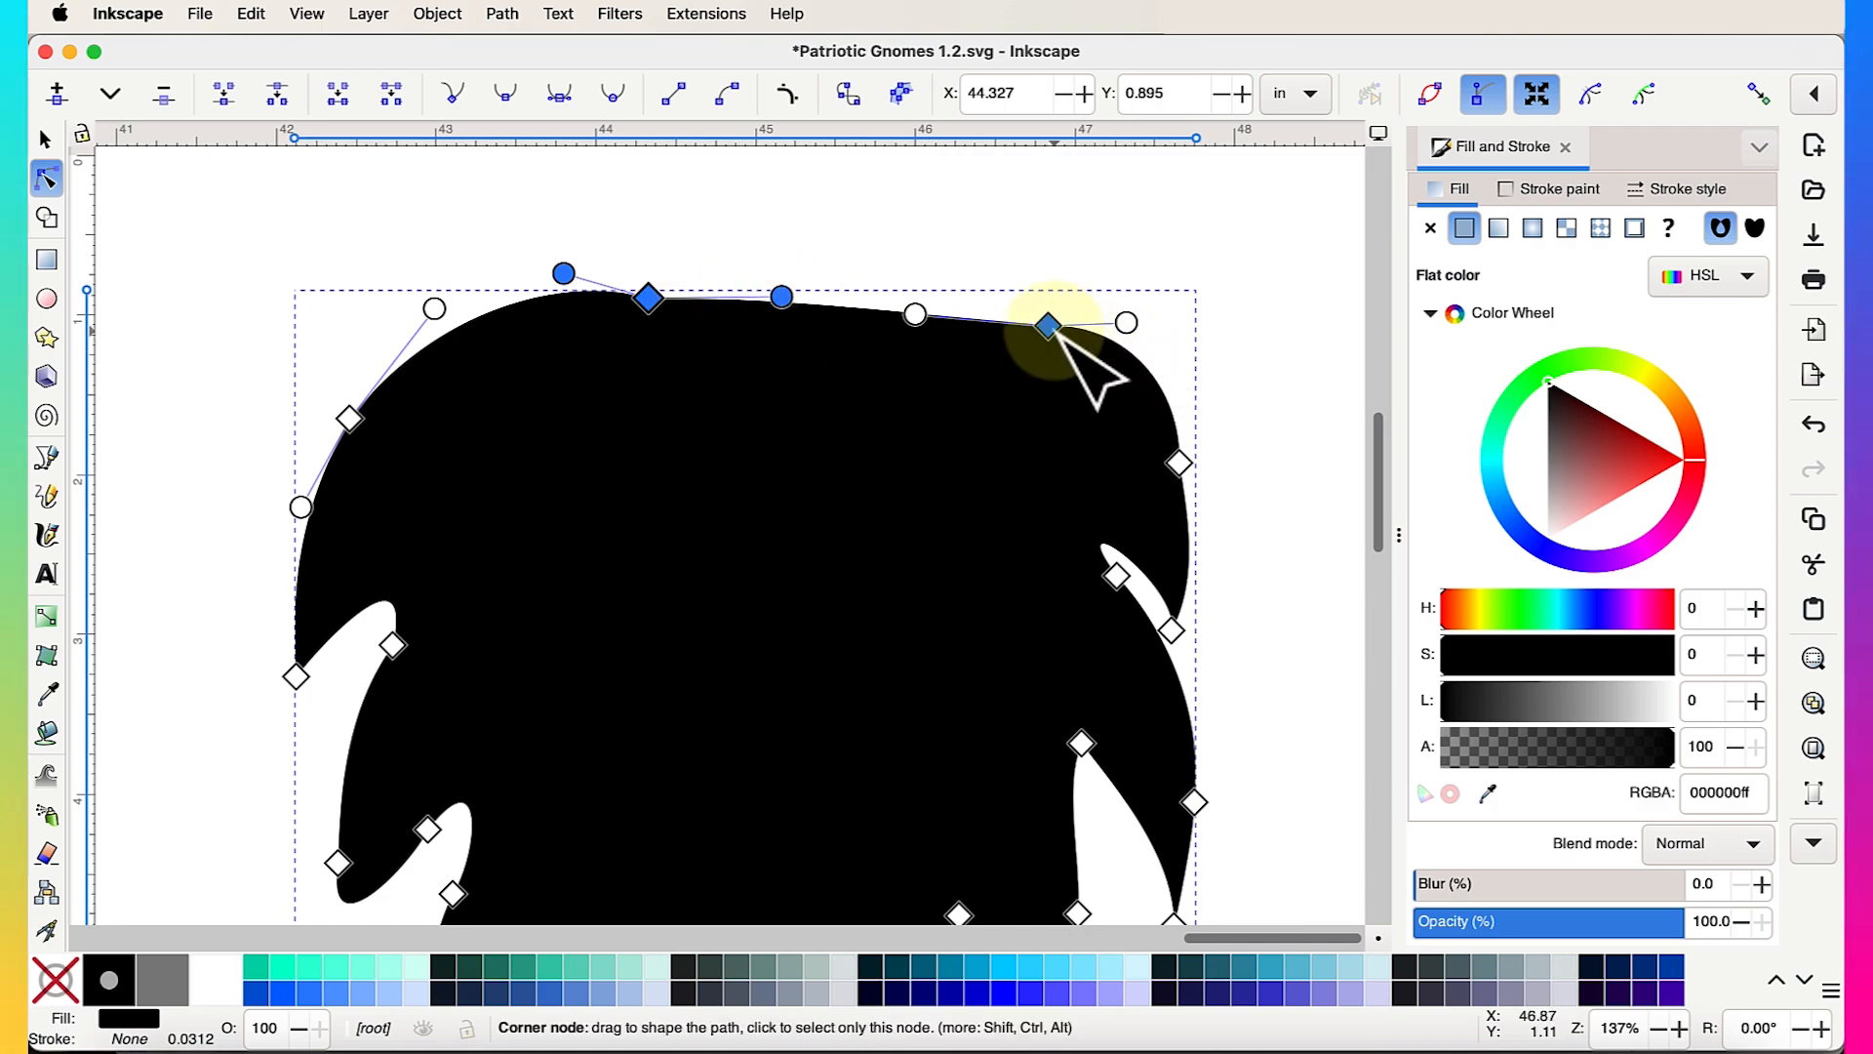
left_click_drag(1048, 326, 1058, 304)
left_click(648, 300)
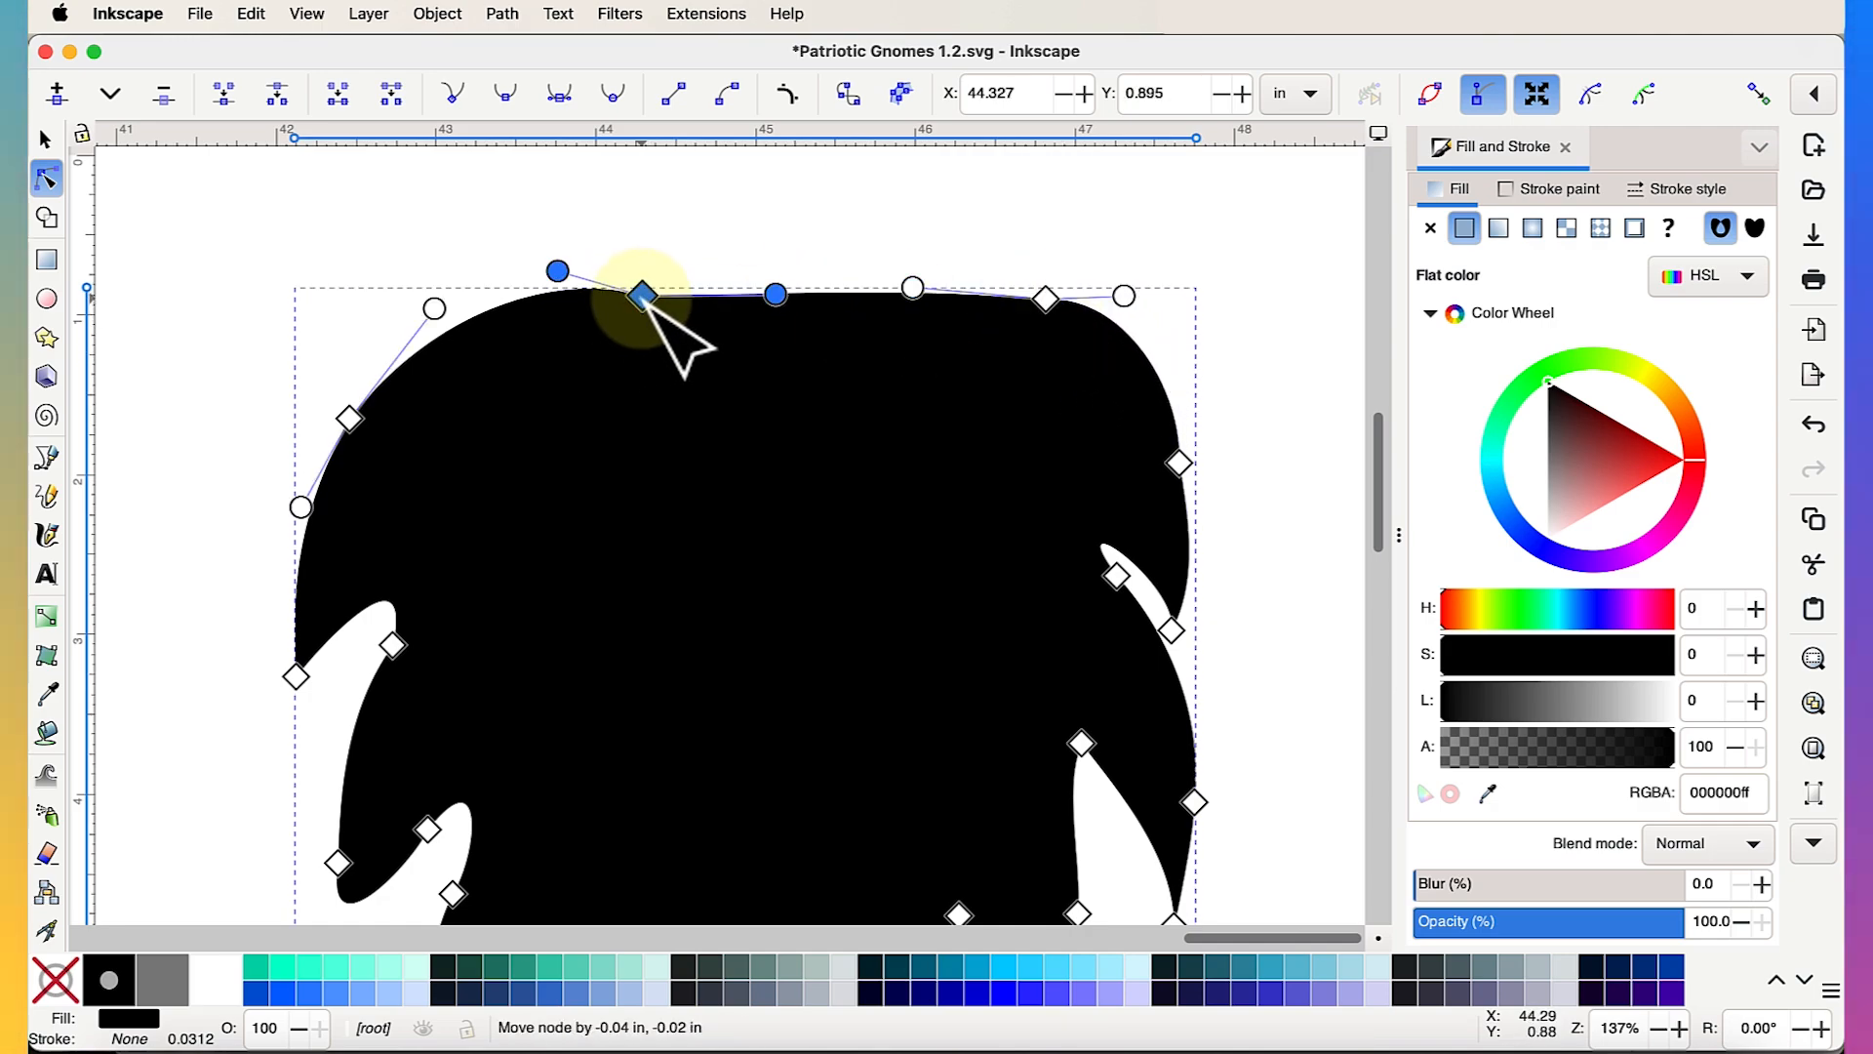
key("Delete")
left_click_drag(819, 282, 815, 259)
Move the lower-left beard tip inward and clean up the notch beside it by removing its extra node and bending the edge
scroll(954, 383, "down", 3)
scroll(954, 383, "down", 10)
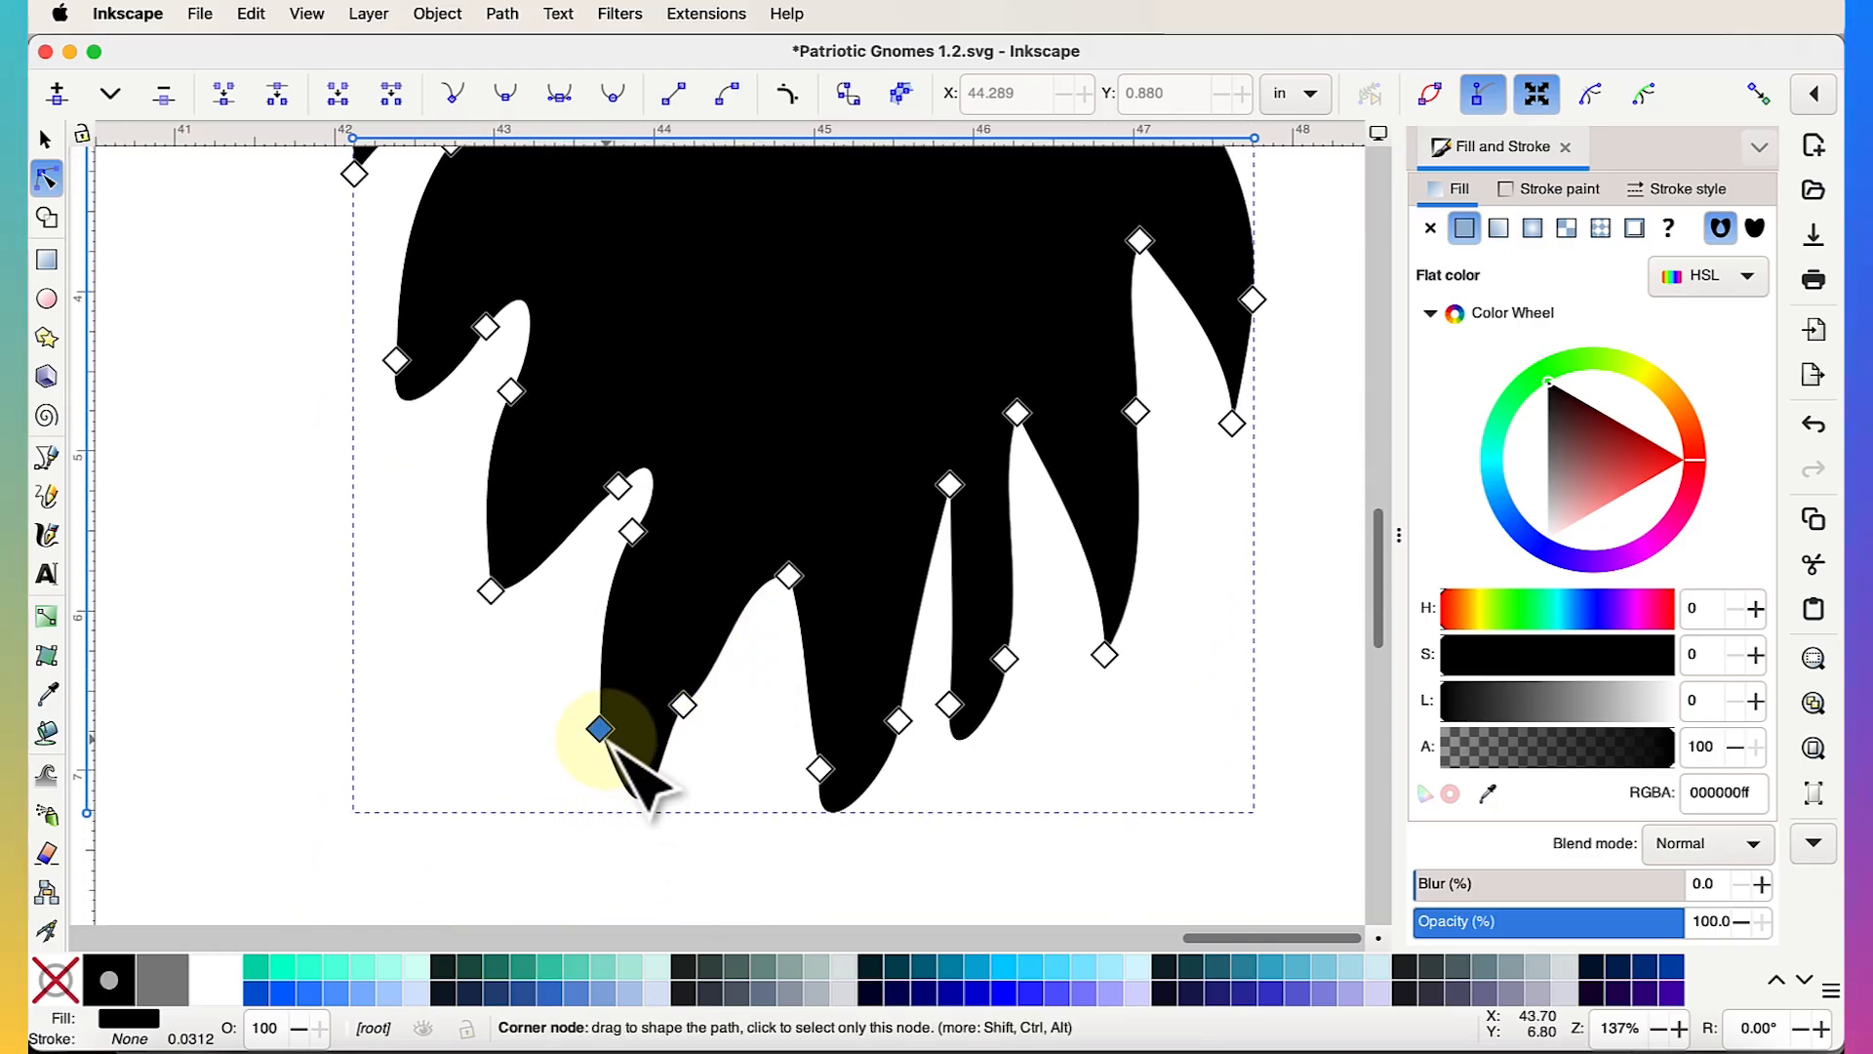
left_click_drag(611, 741, 539, 622)
left_click_drag(526, 556, 492, 553)
left_click(632, 532)
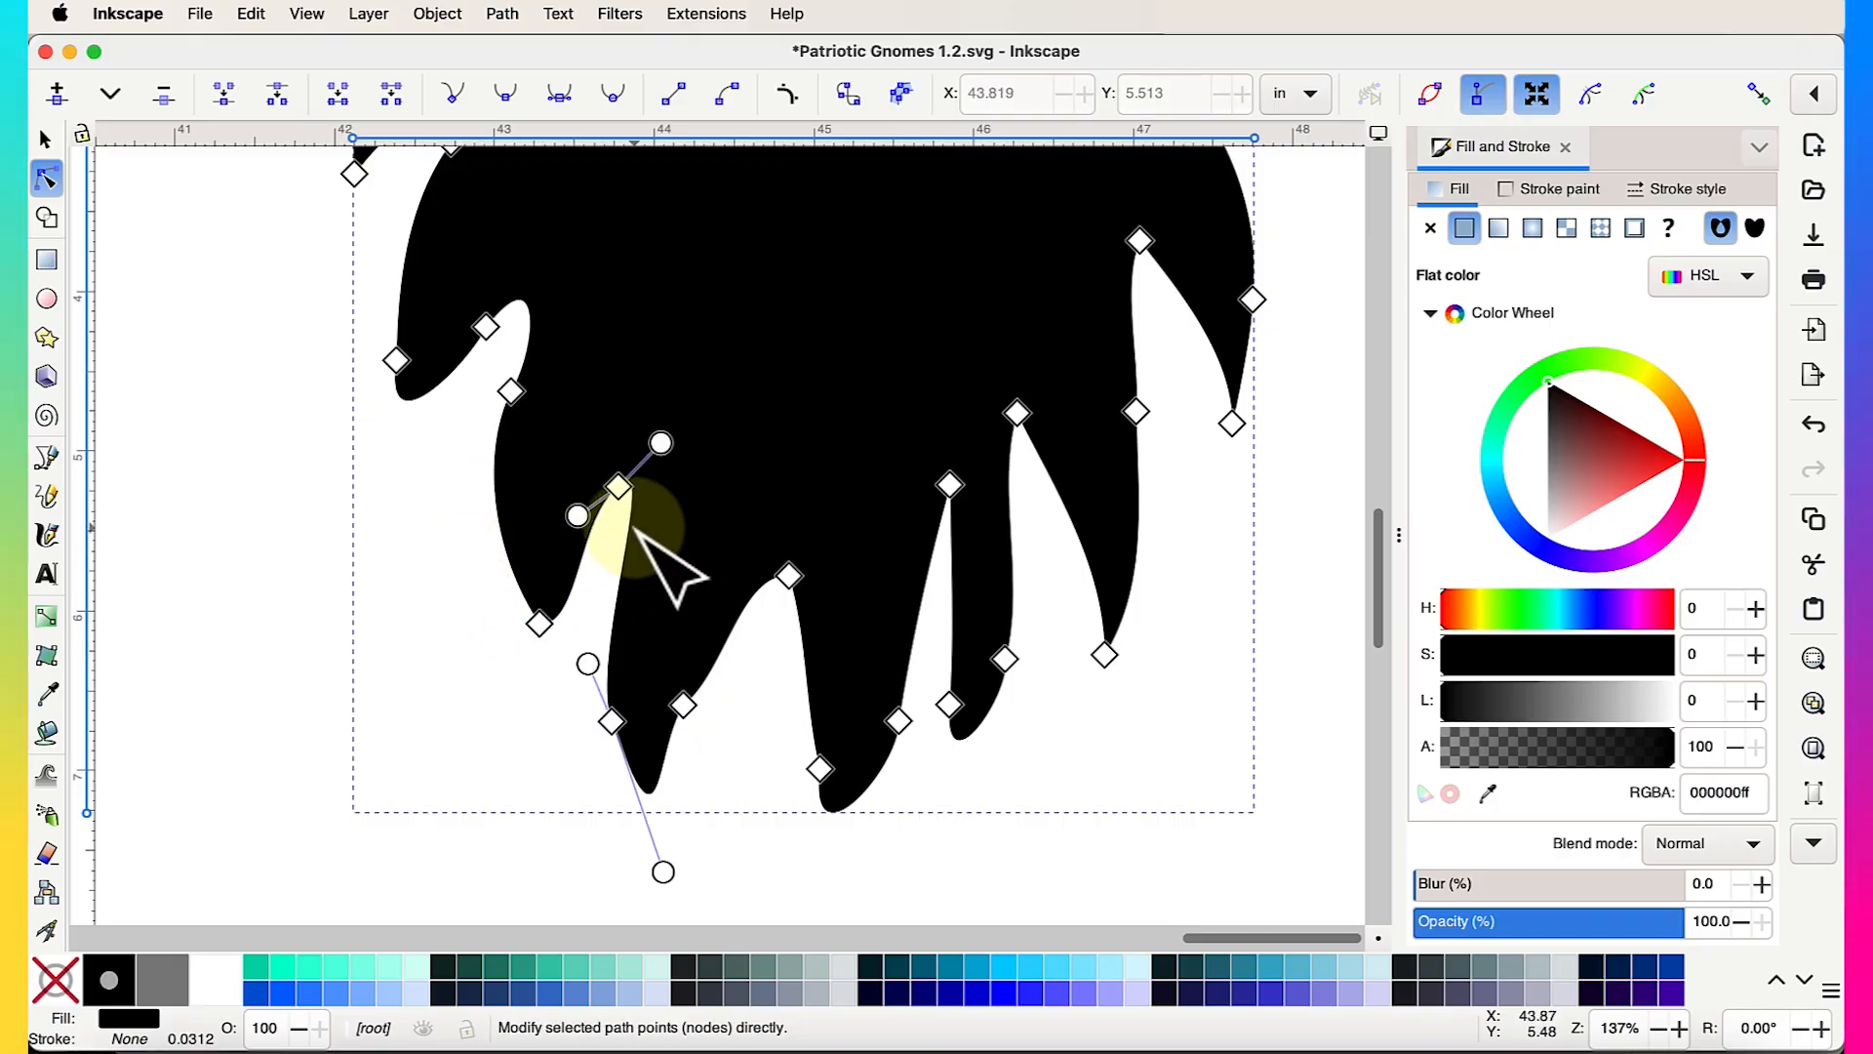
left_click_drag(626, 569, 605, 573)
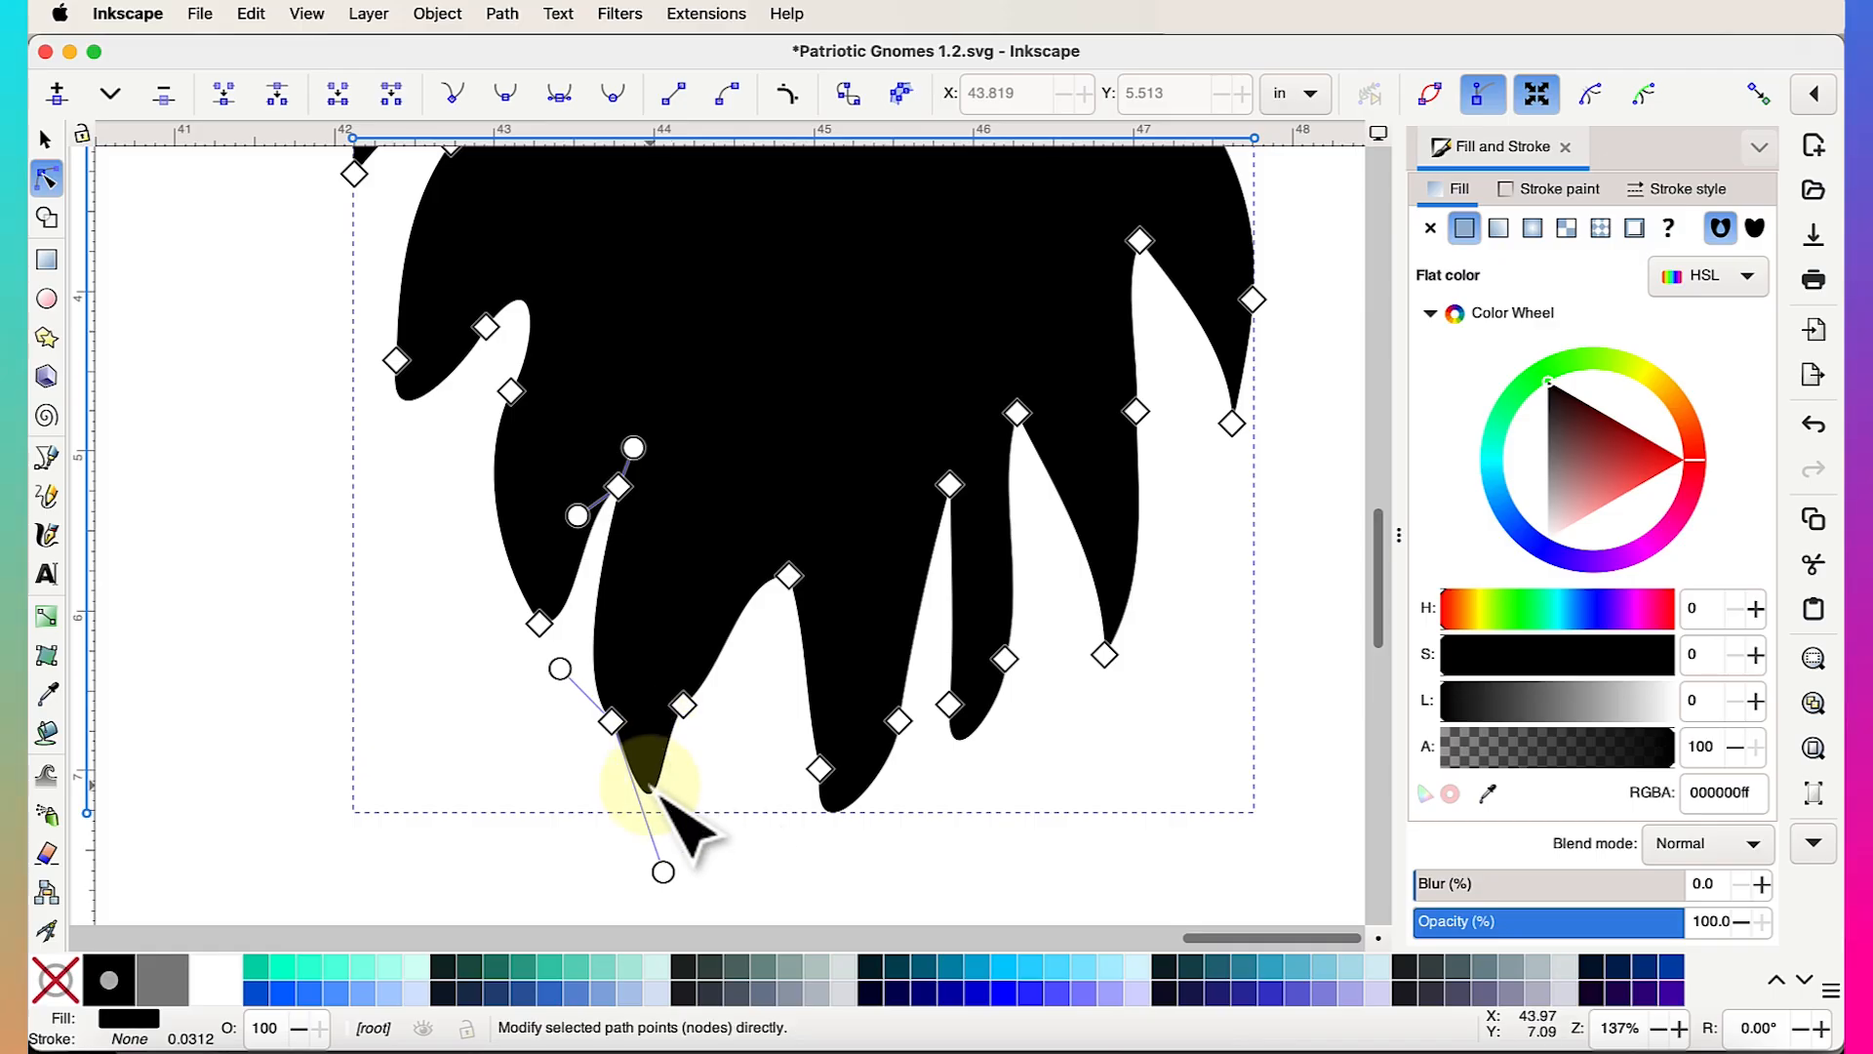
Reshape the next lower tip, replacing the node on its right edge with a new one at the point
left_click_drag(651, 787, 683, 786)
left_click_drag(683, 704, 708, 694)
key("Delete")
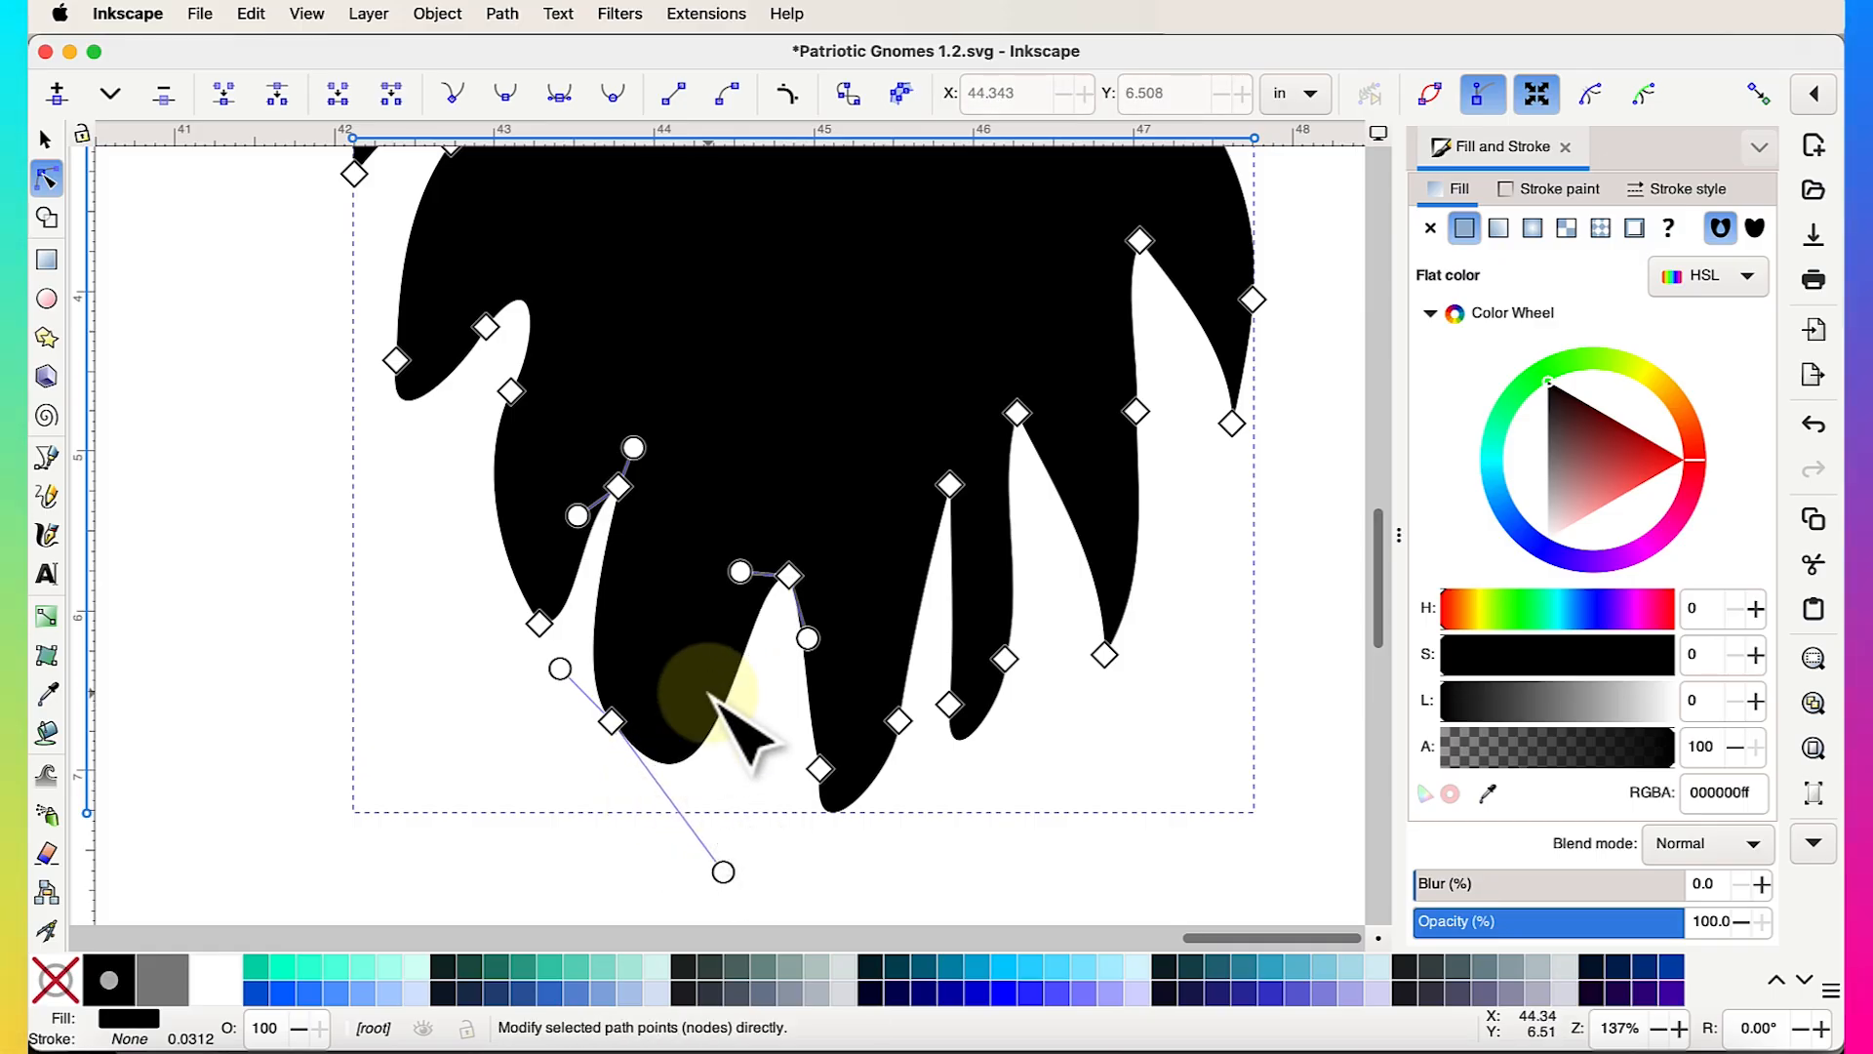
double_click(691, 756)
mouse_move(690, 756)
left_mouse_down()
mouse_move(718, 787)
mouse_move(737, 746)
mouse_move(710, 734)
left_mouse_up()
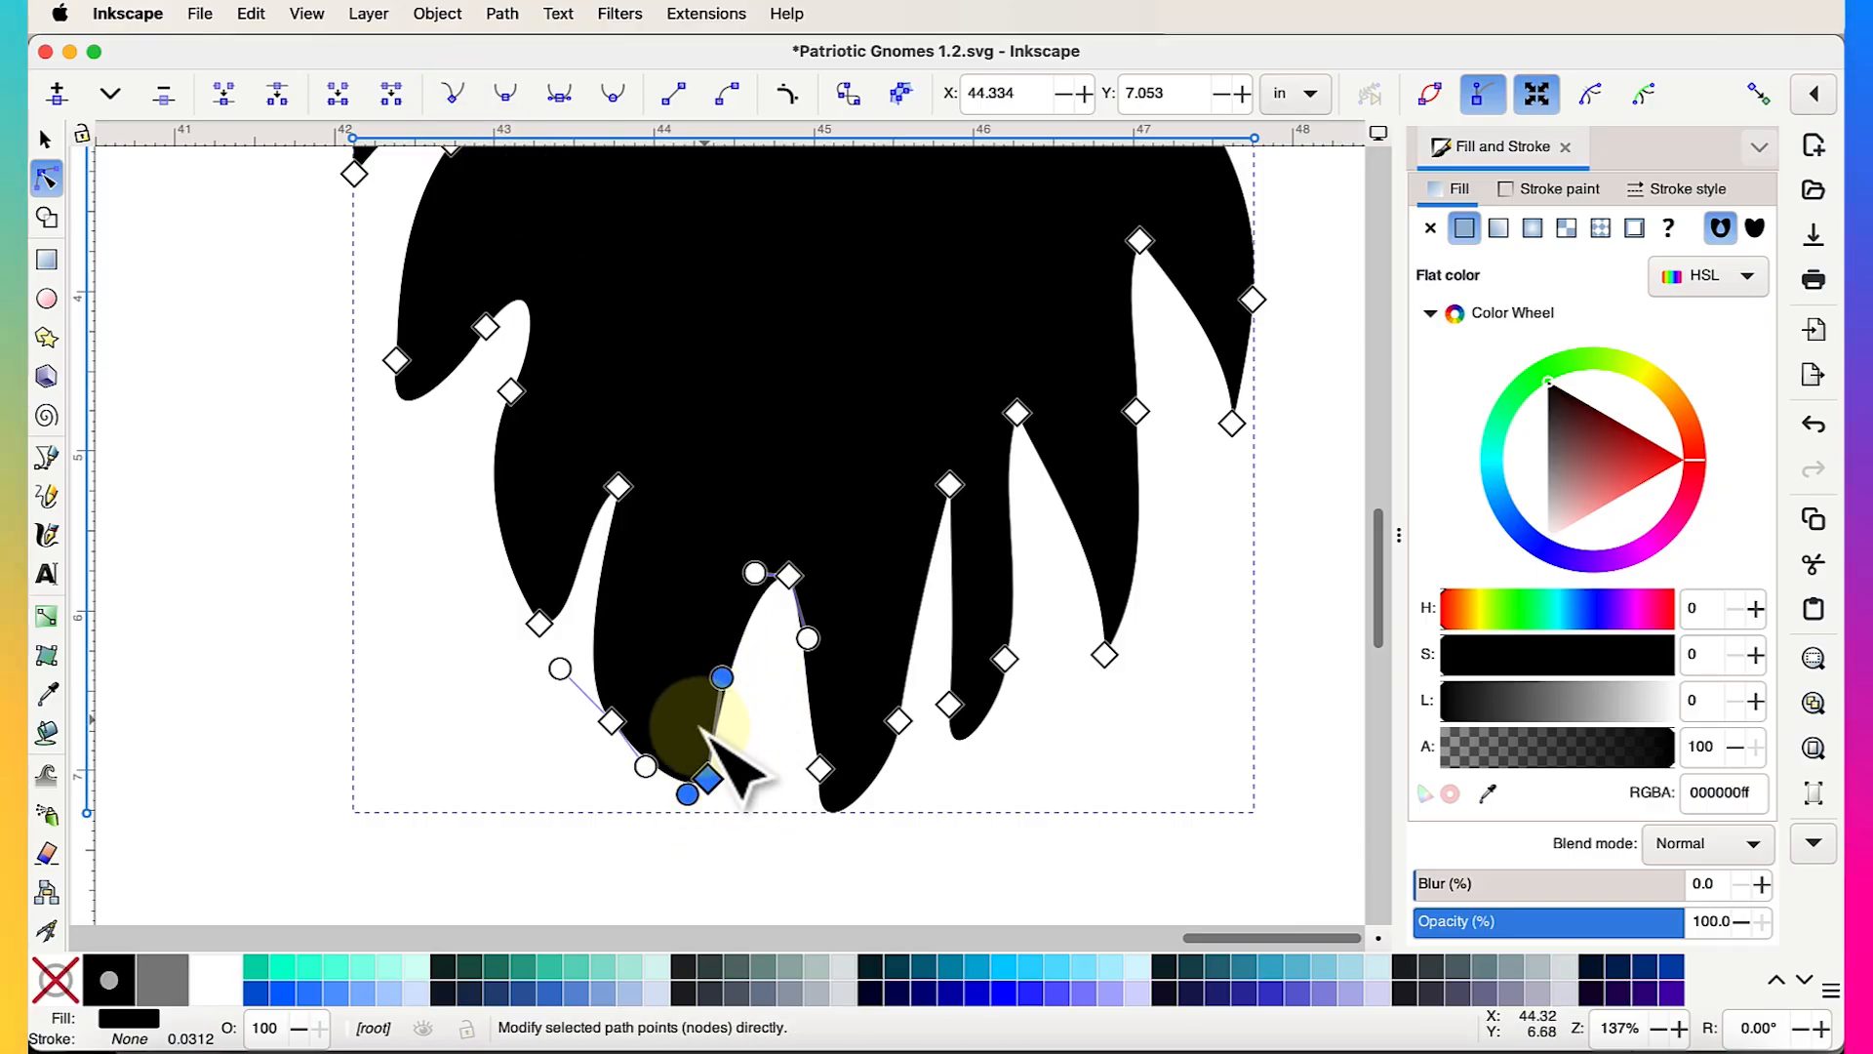
left_click(614, 720)
left_click_drag(569, 660, 583, 656)
left_click(571, 652)
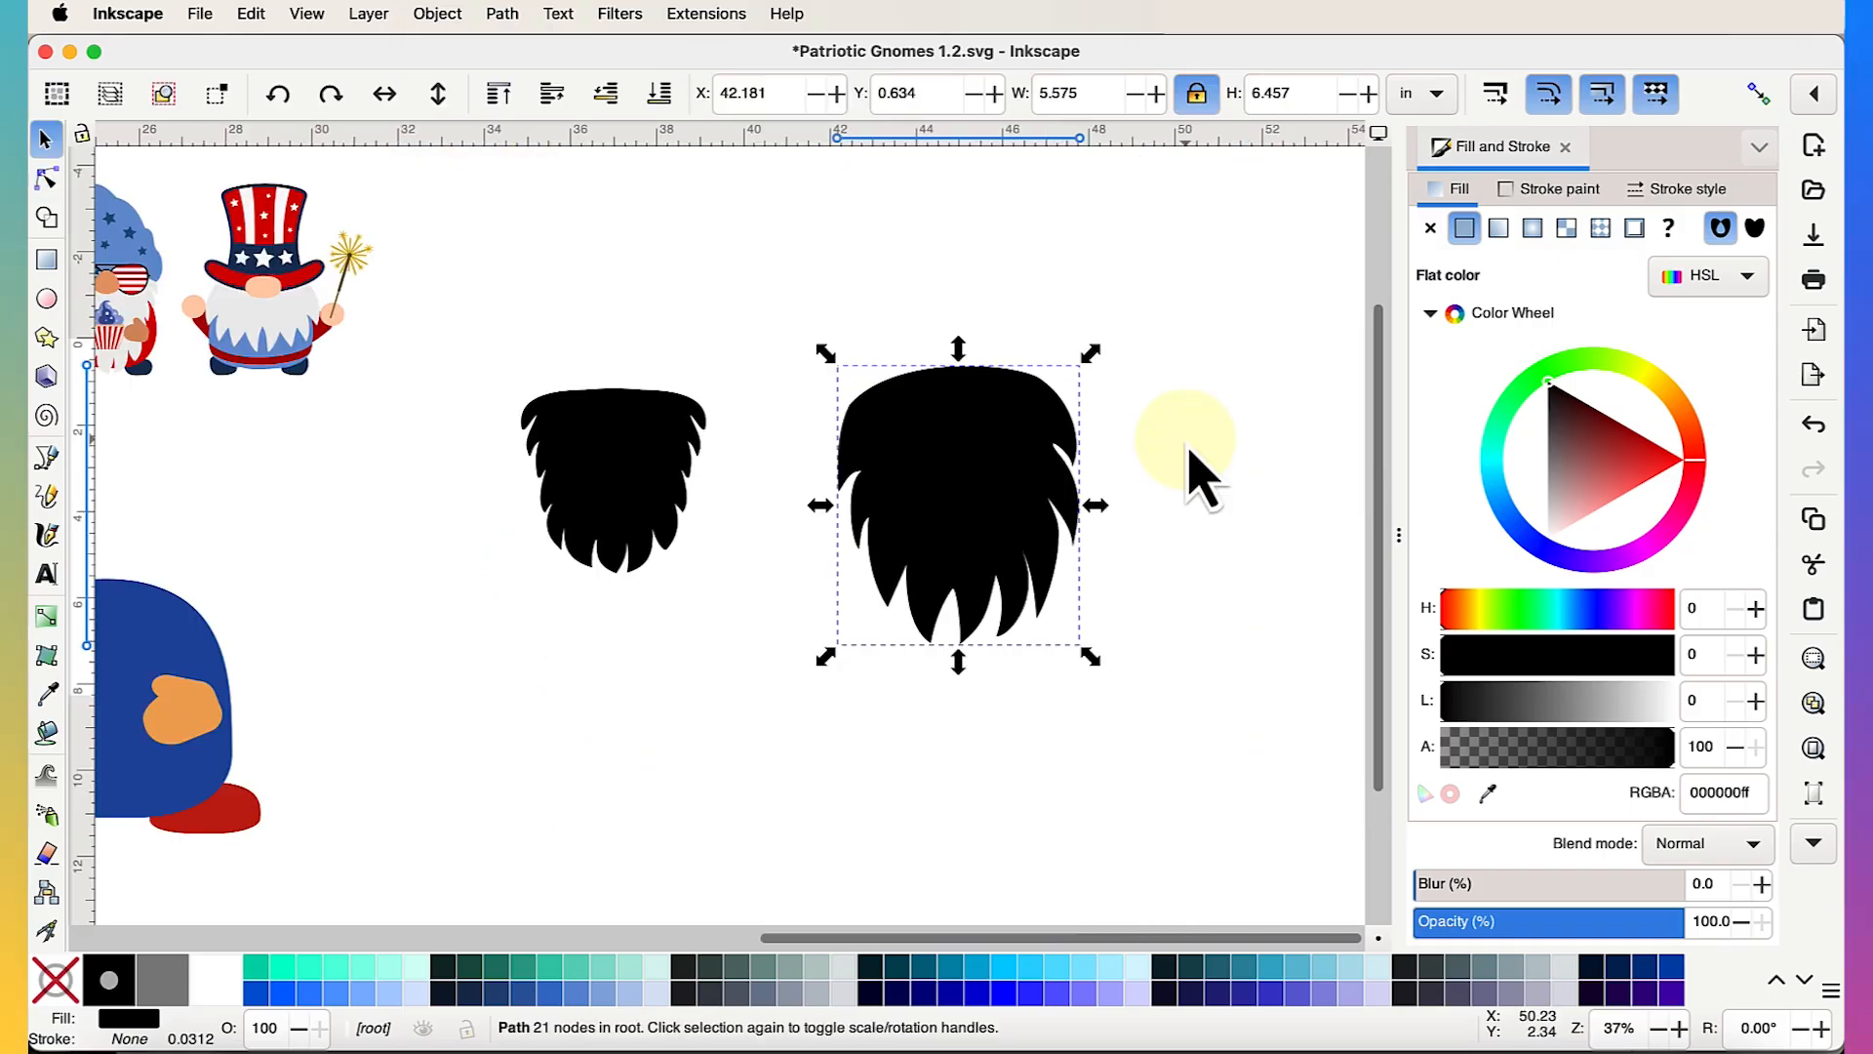
Move the hand-drawn beard below the black beard, to about X 33.95 in and Y 7.93 in
scroll(1188, 450, "down", 2)
scroll(1188, 451, "down", 2)
left_click_drag(1083, 414, 808, 660)
scroll(808, 661, "up", 3)
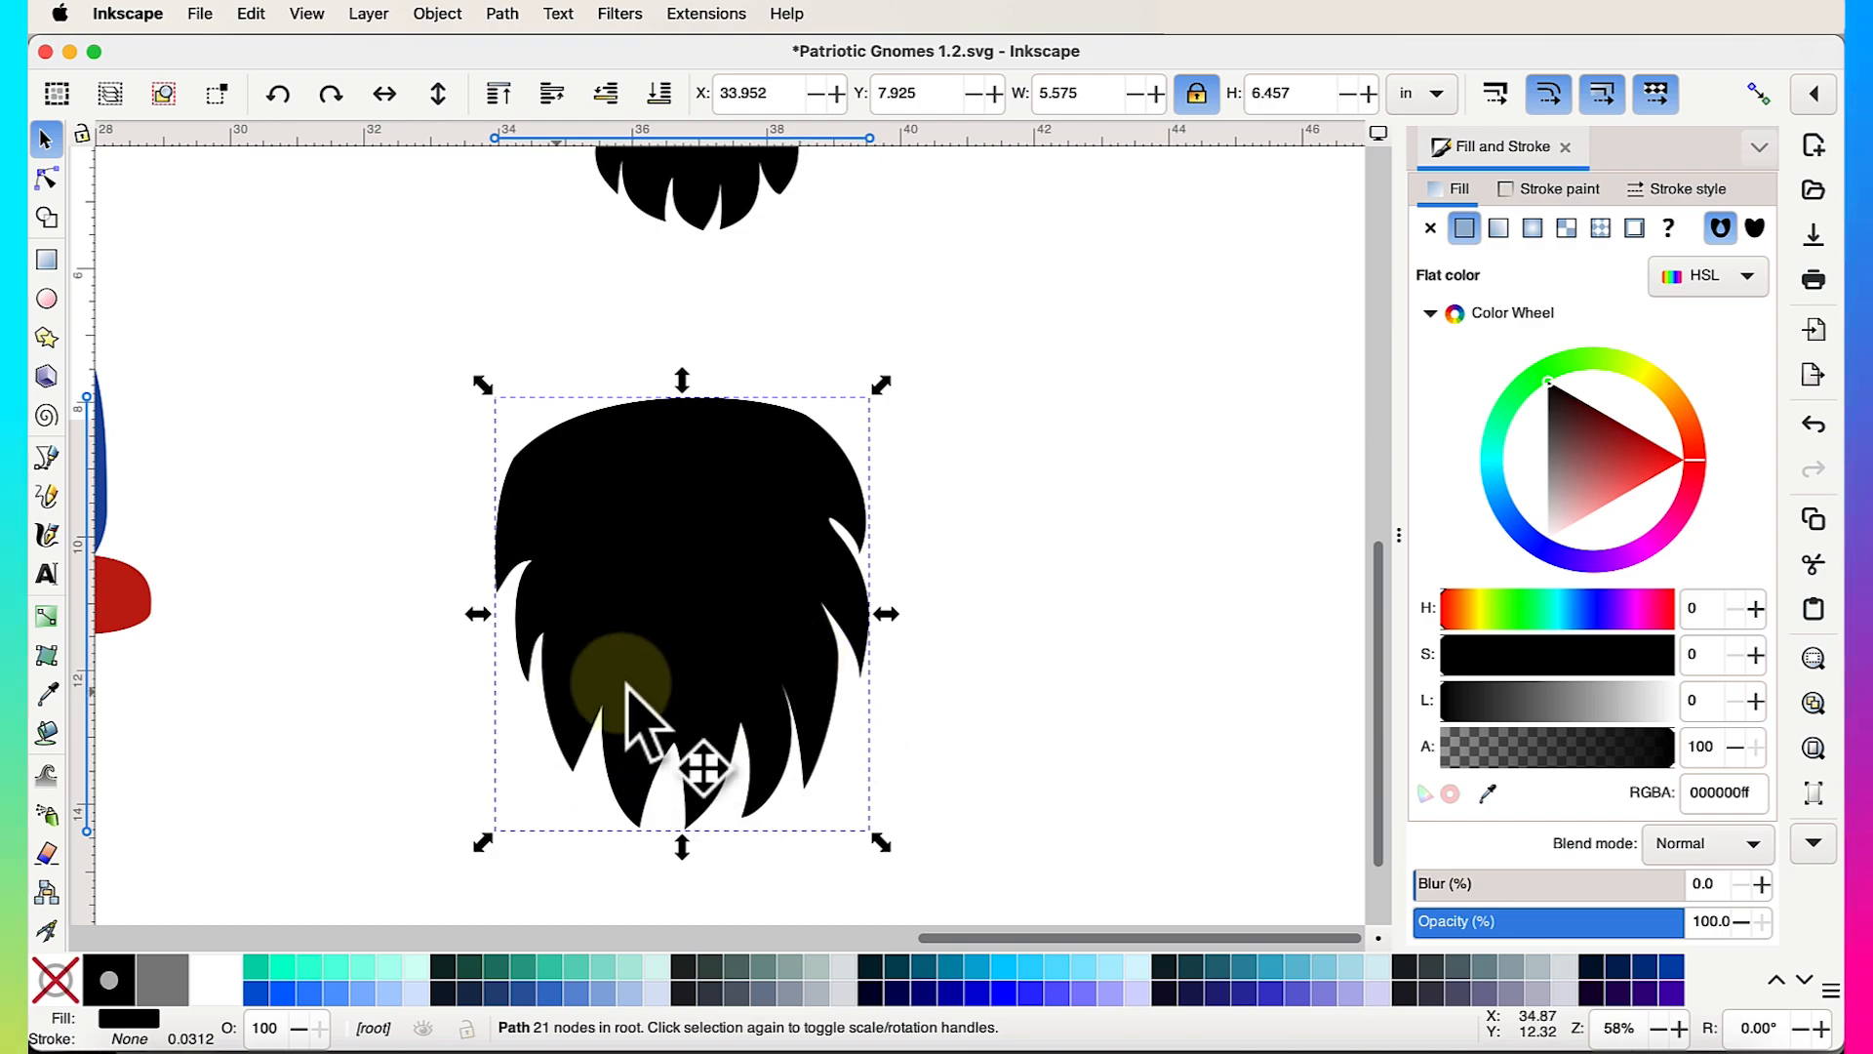
Fill the hand-drawn beard with light grey dbdbdb
scroll(824, 682, "down", 2)
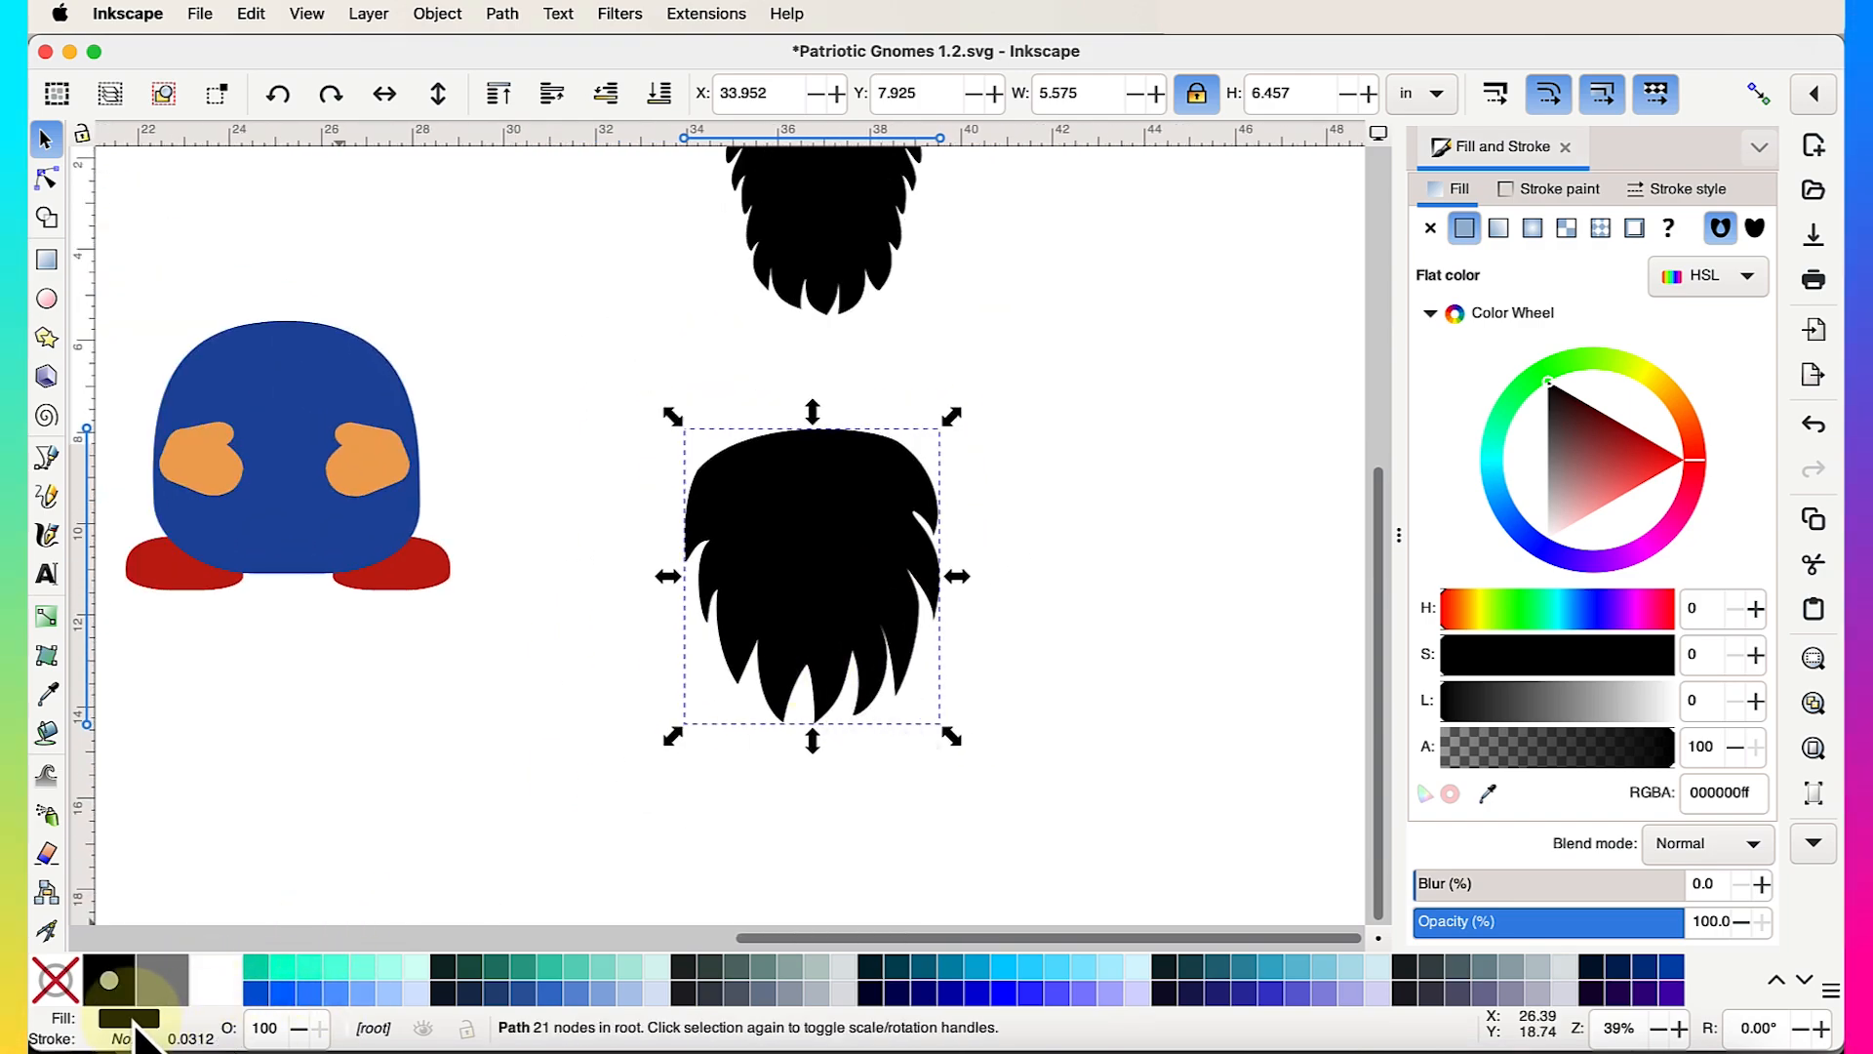
mouse_move(1658, 402)
left_mouse_down()
mouse_move(1671, 430)
mouse_move(1637, 384)
mouse_move(1693, 414)
left_mouse_up()
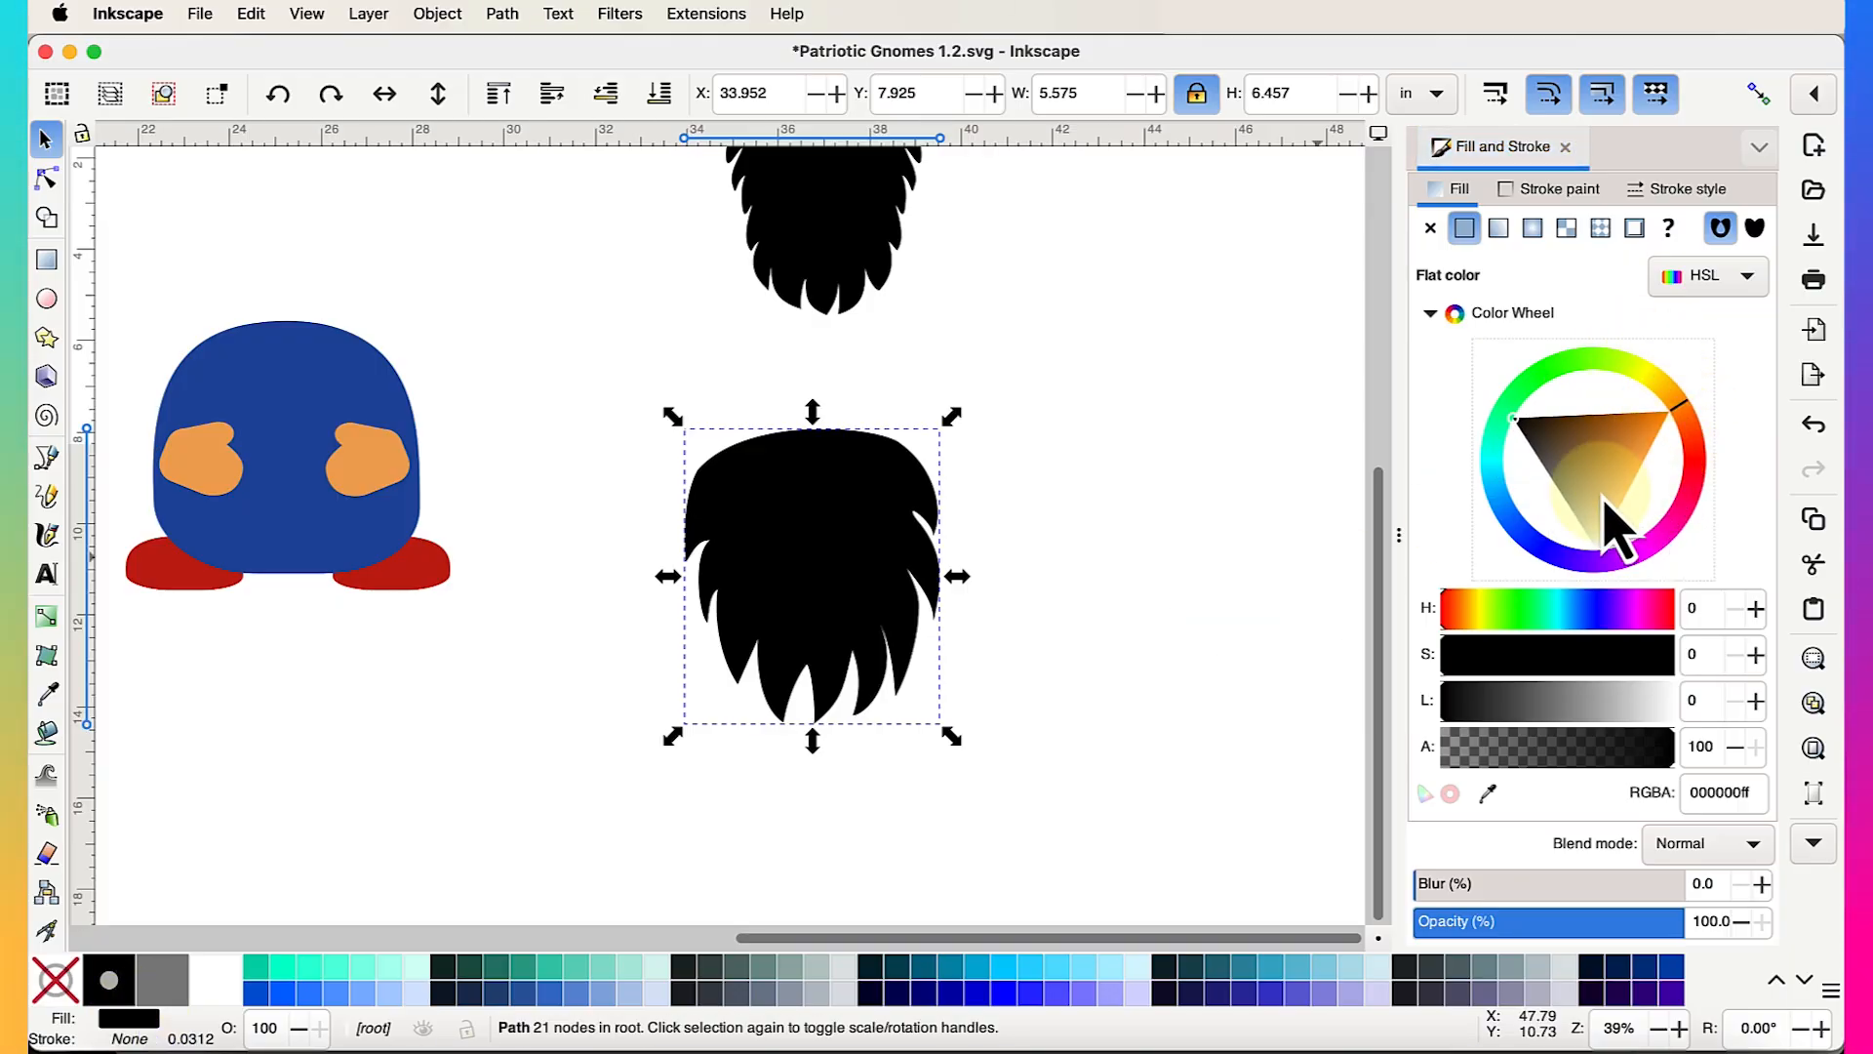
left_click_drag(1605, 499, 1570, 543)
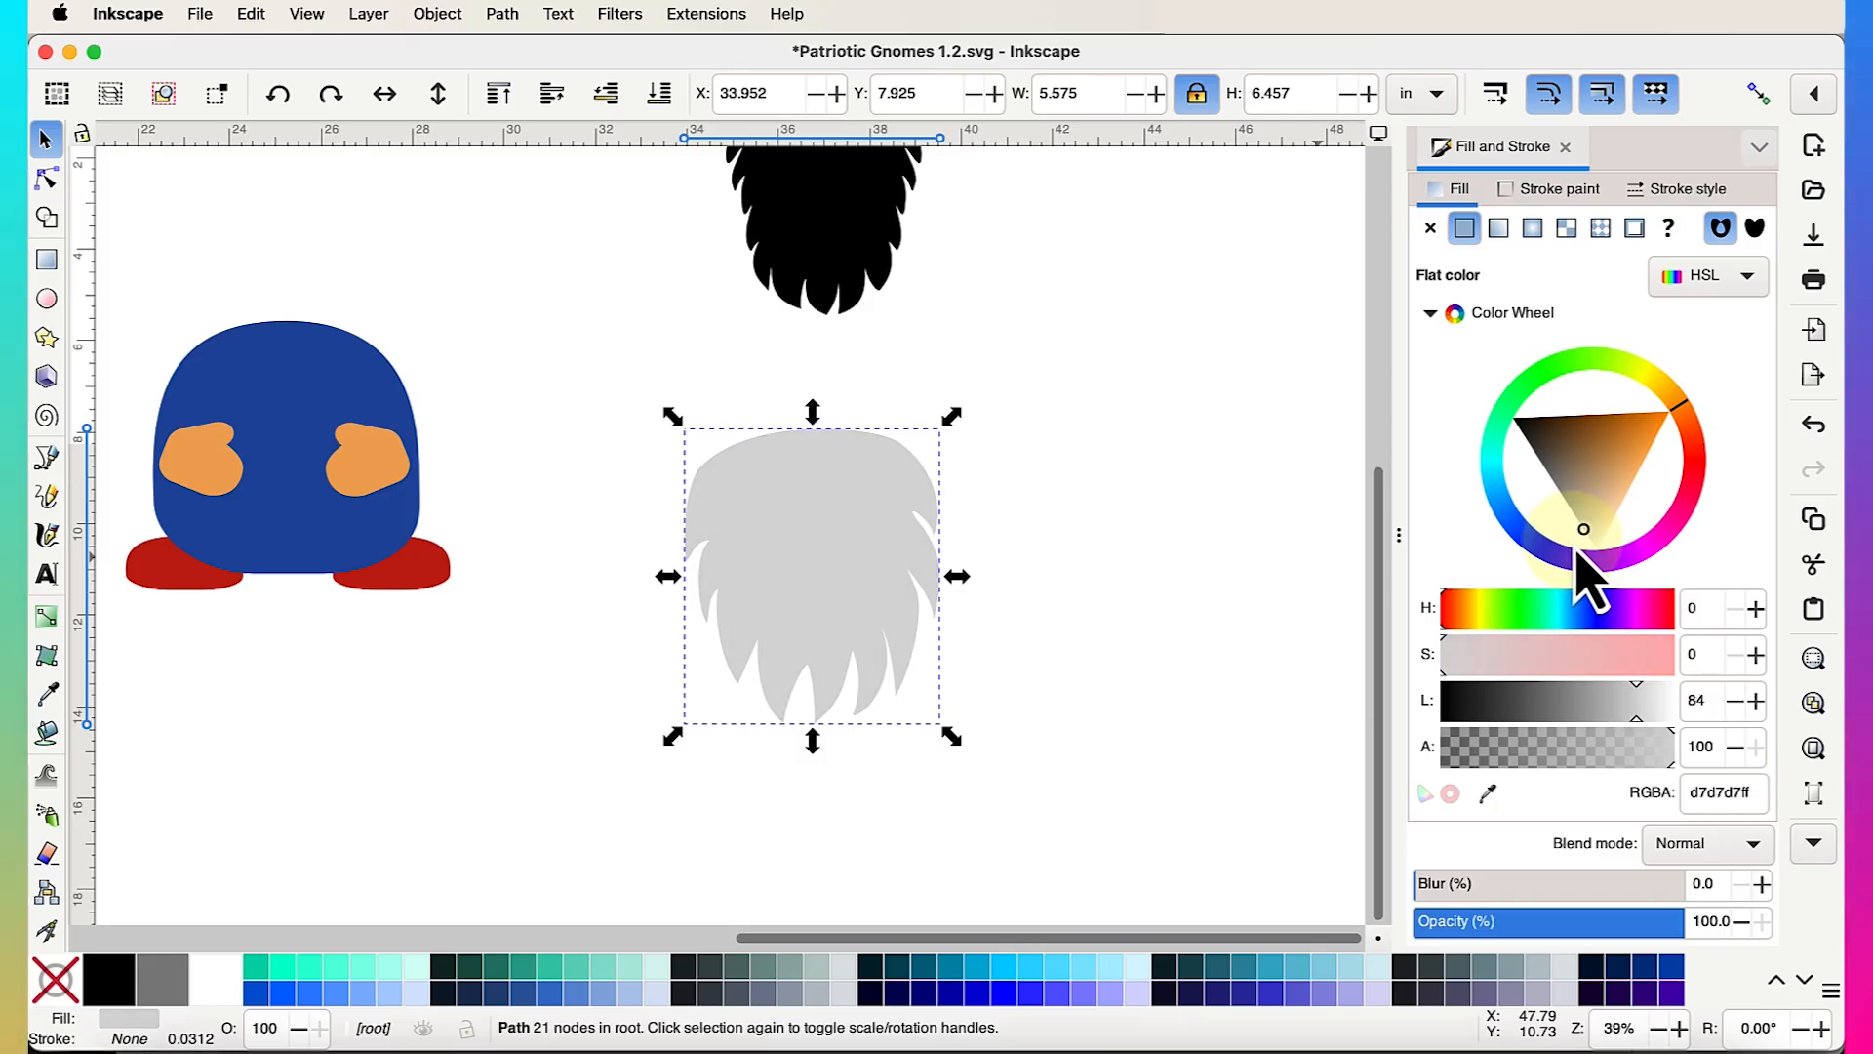
Place the grey beard over the gnome's blue body and reduce its height to about 5.6 in
left_click_drag(888, 578, 344, 415)
scroll(344, 416, "up", 5)
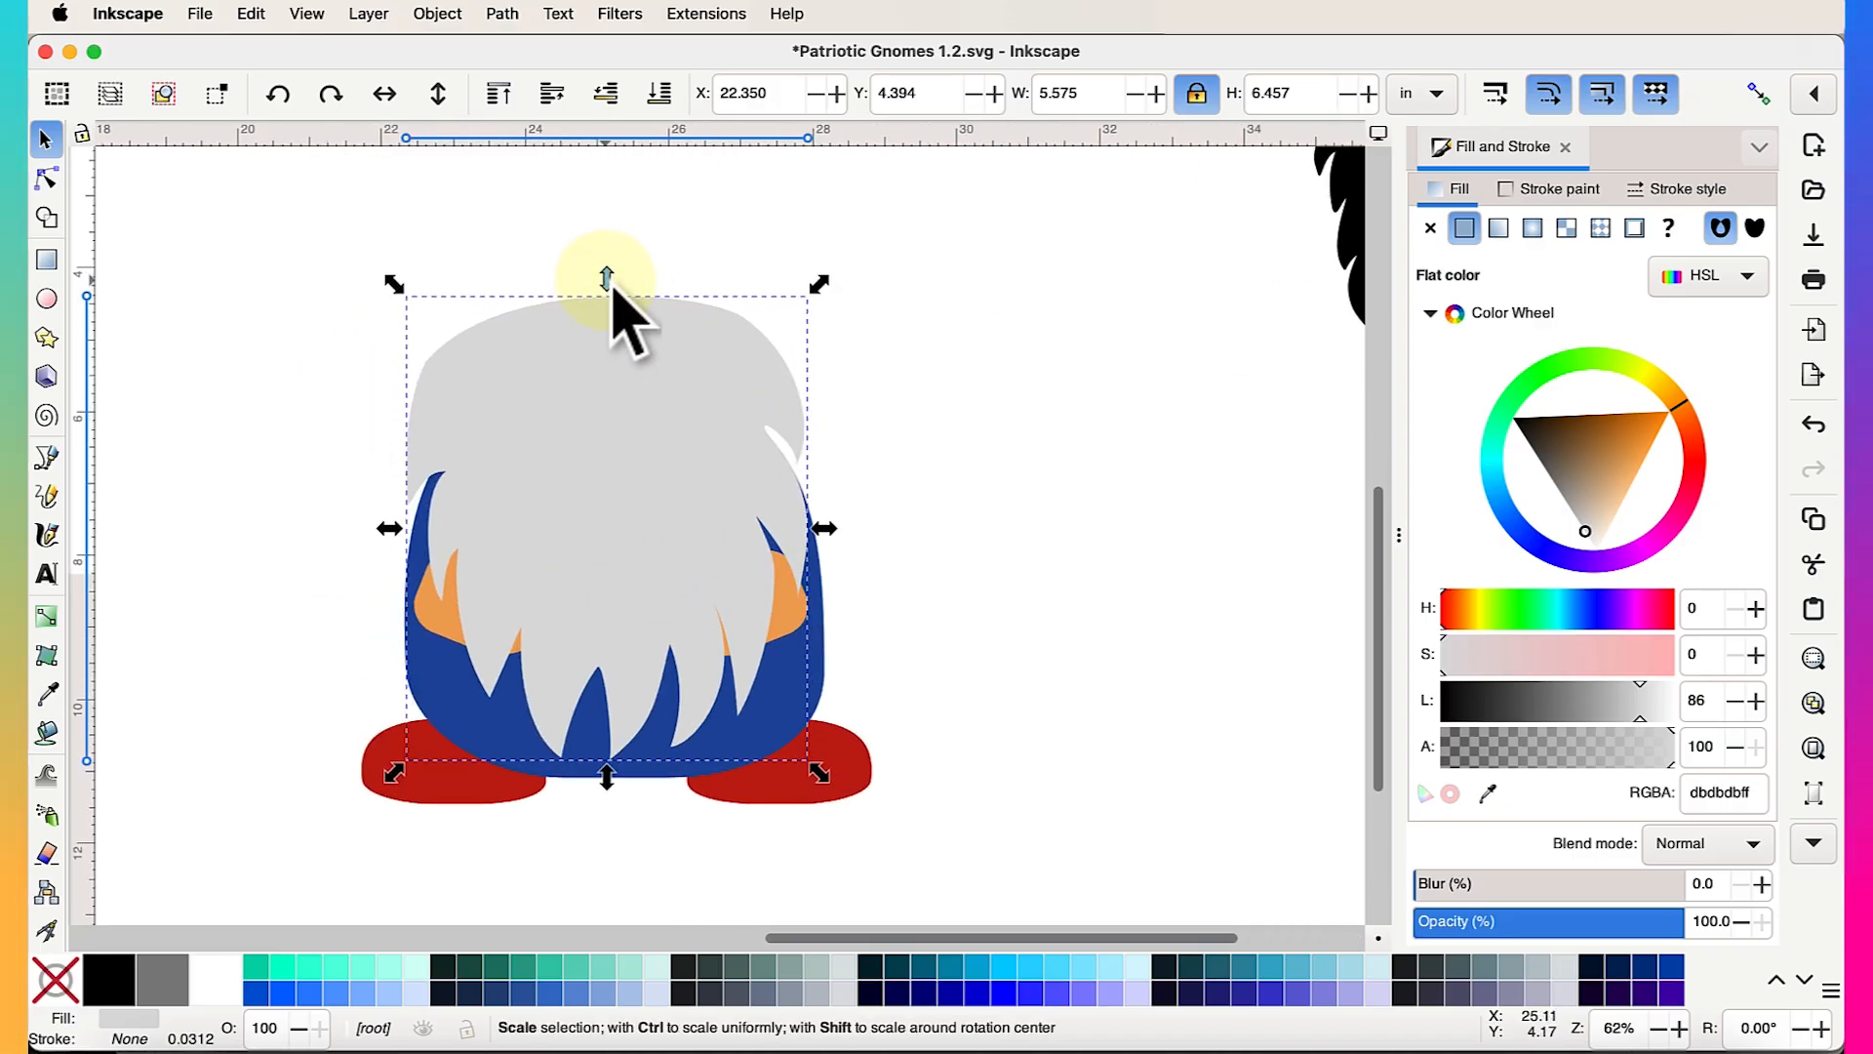
left_click_drag(607, 281, 603, 342)
left_click_drag(603, 440, 609, 429)
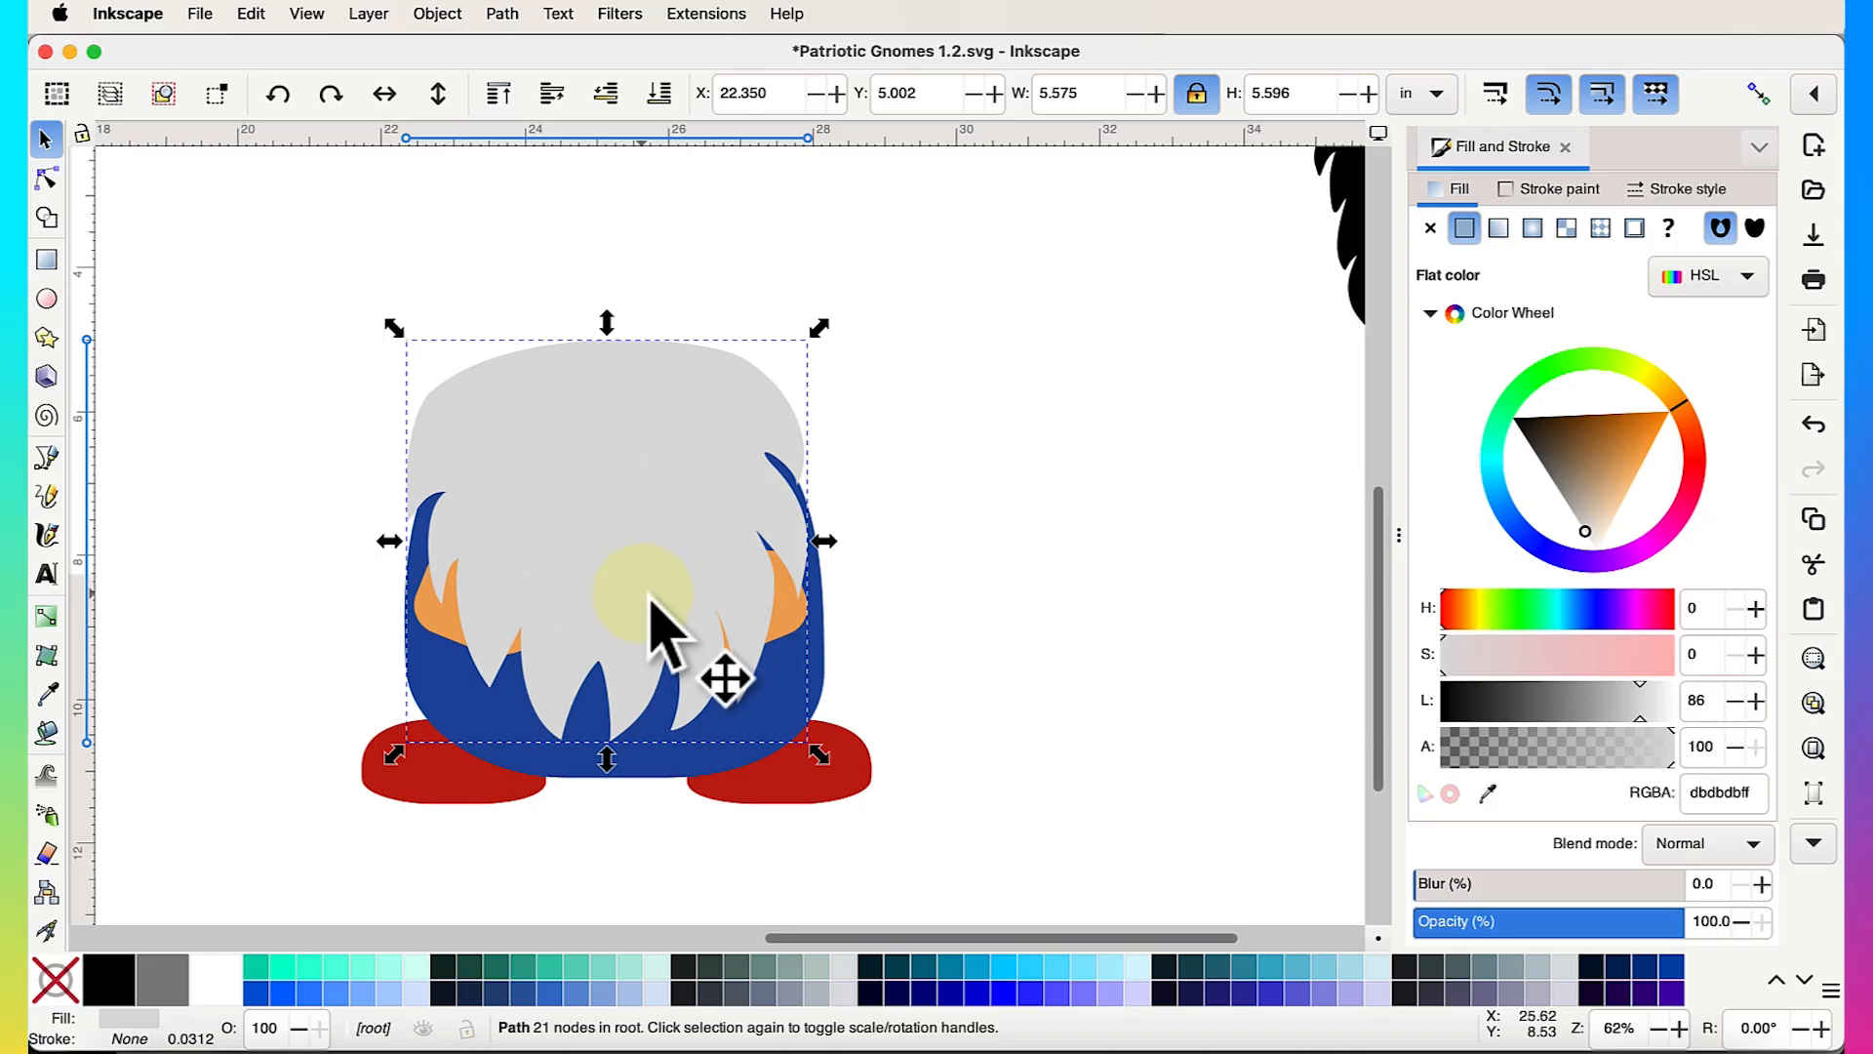
Lower the grey beard two levels in the stacking order so it sits behind both orange hands
left_click(602, 105)
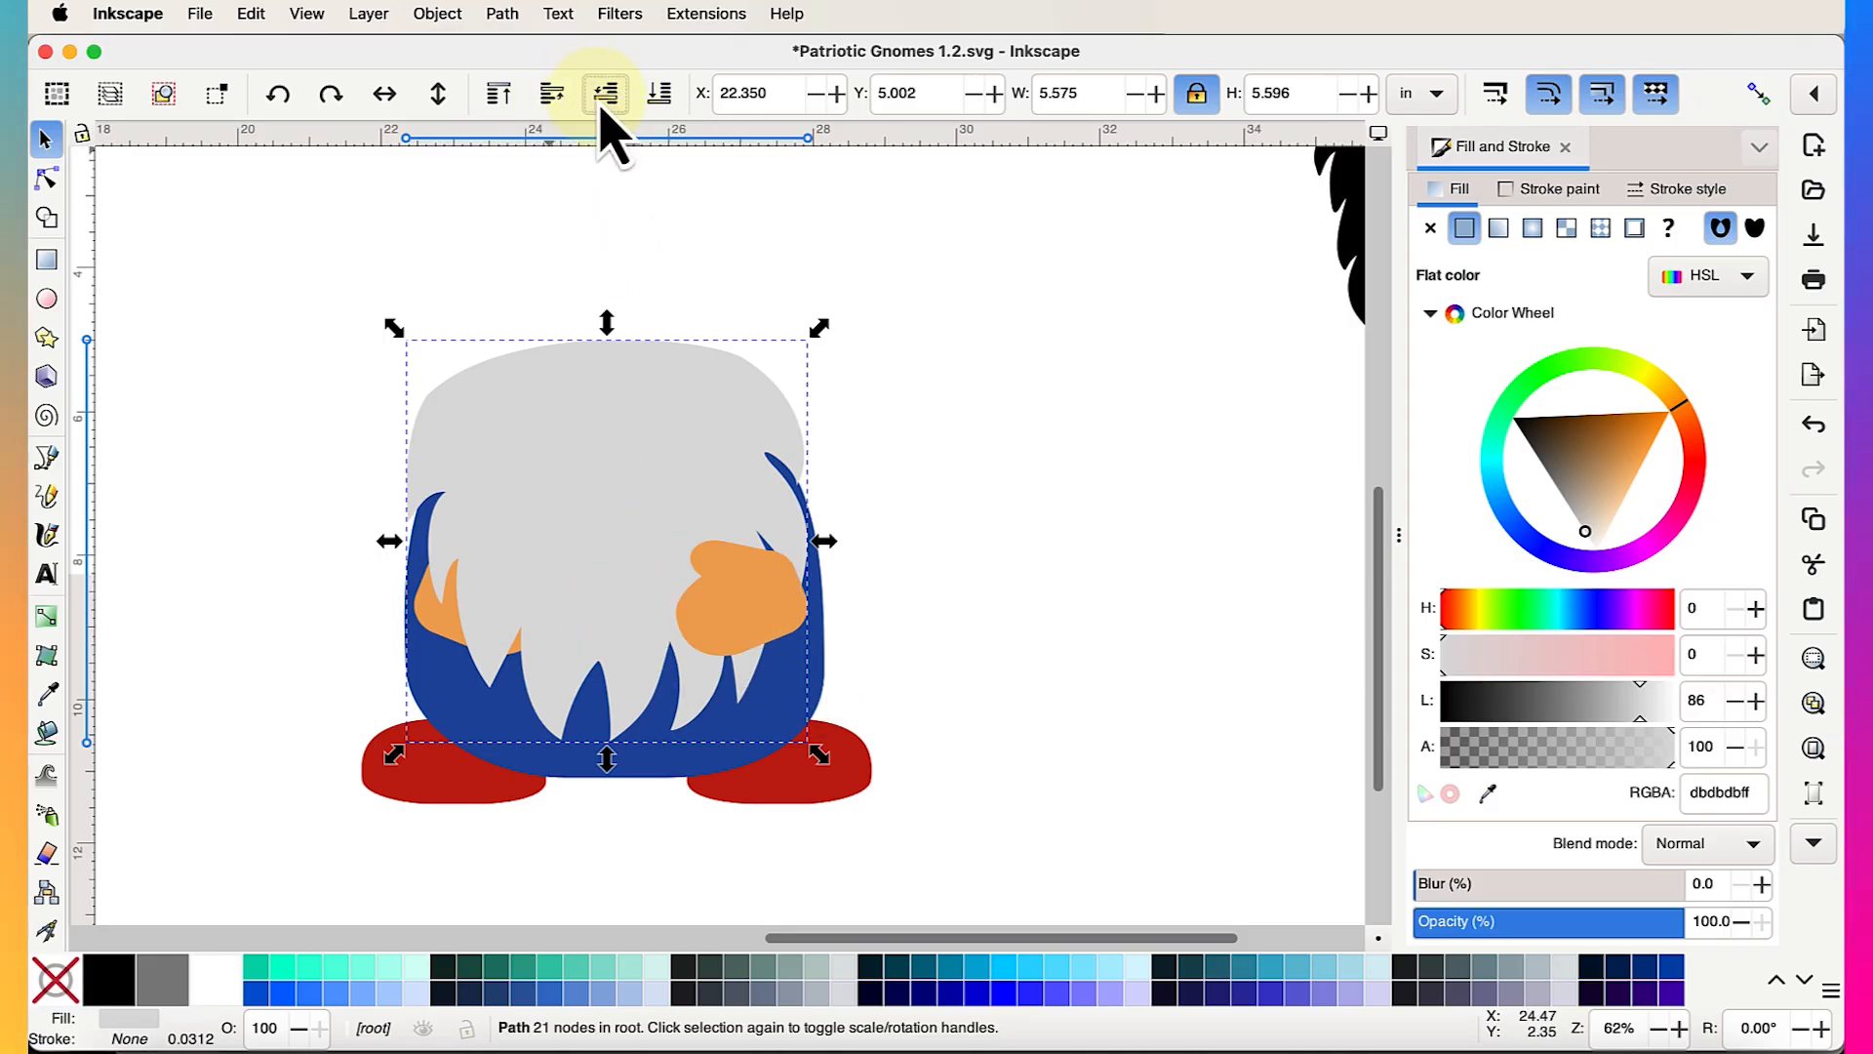
left_click(604, 96)
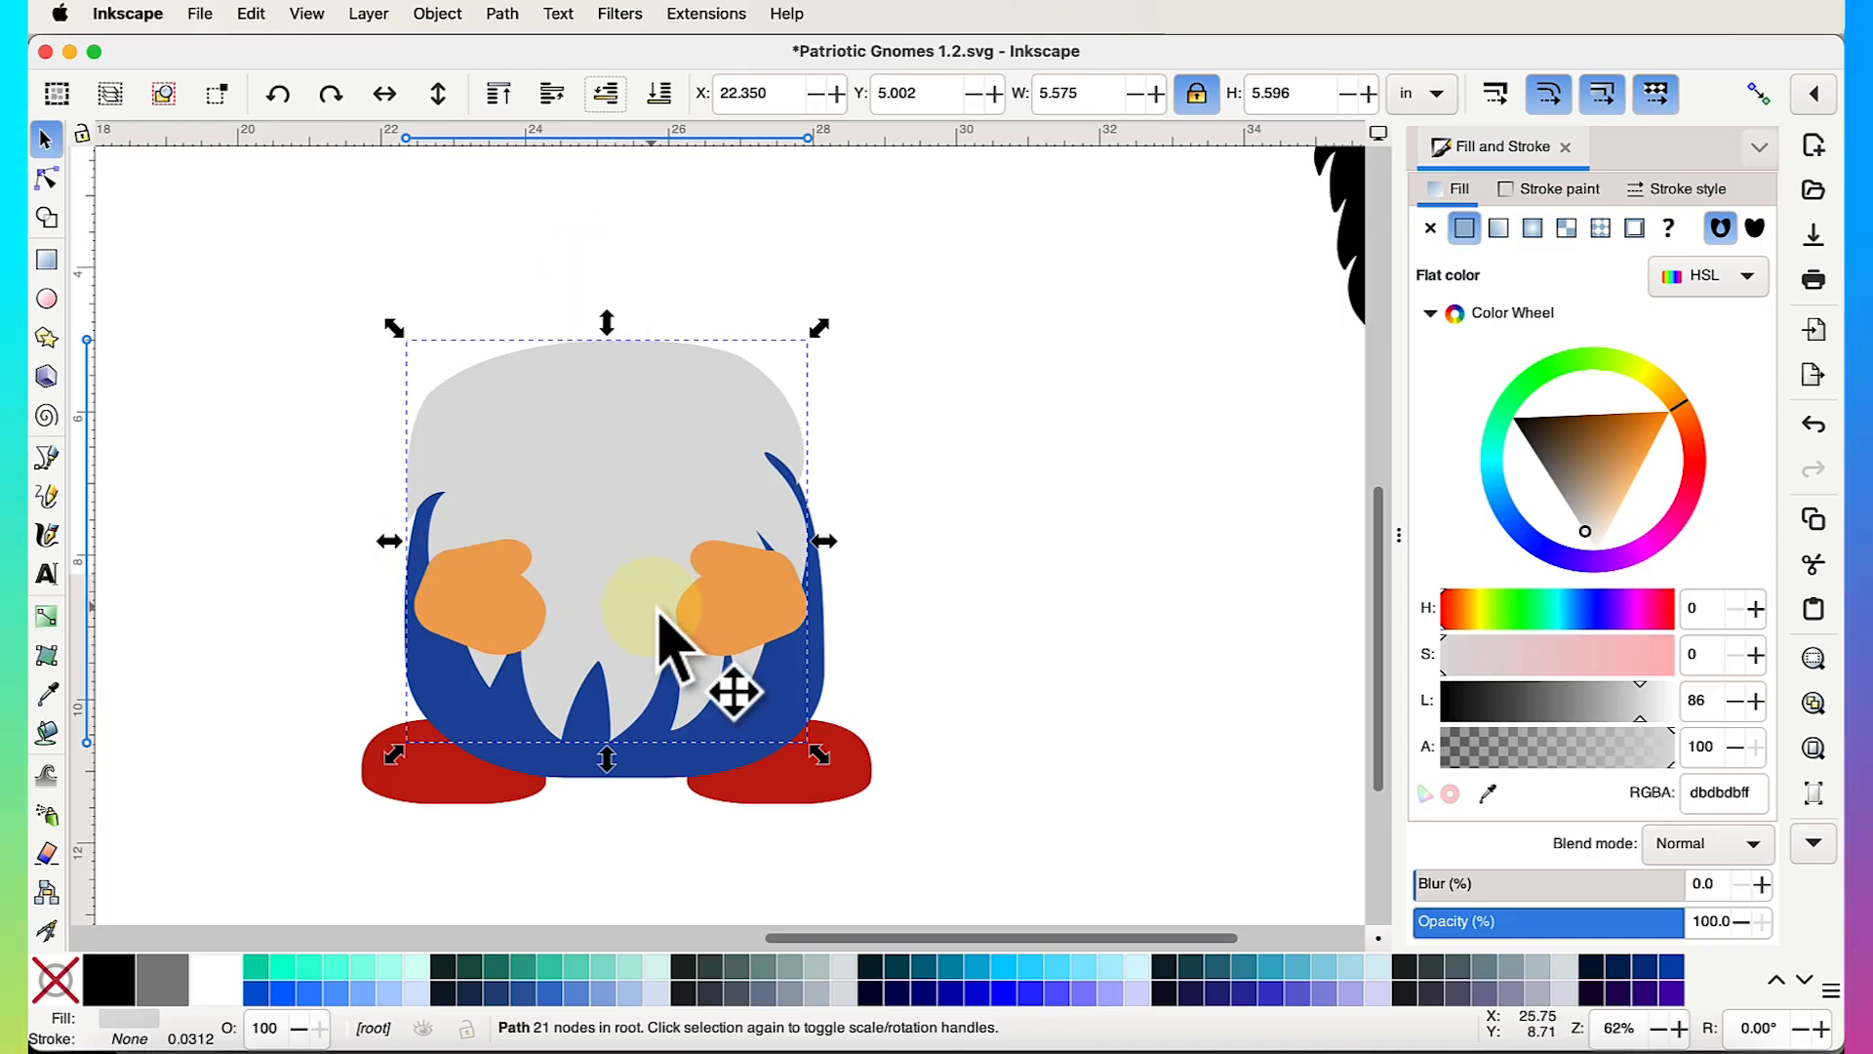
left_click(1046, 603)
scroll(1045, 600, "down", 2)
scroll(755, 588, "up", 3)
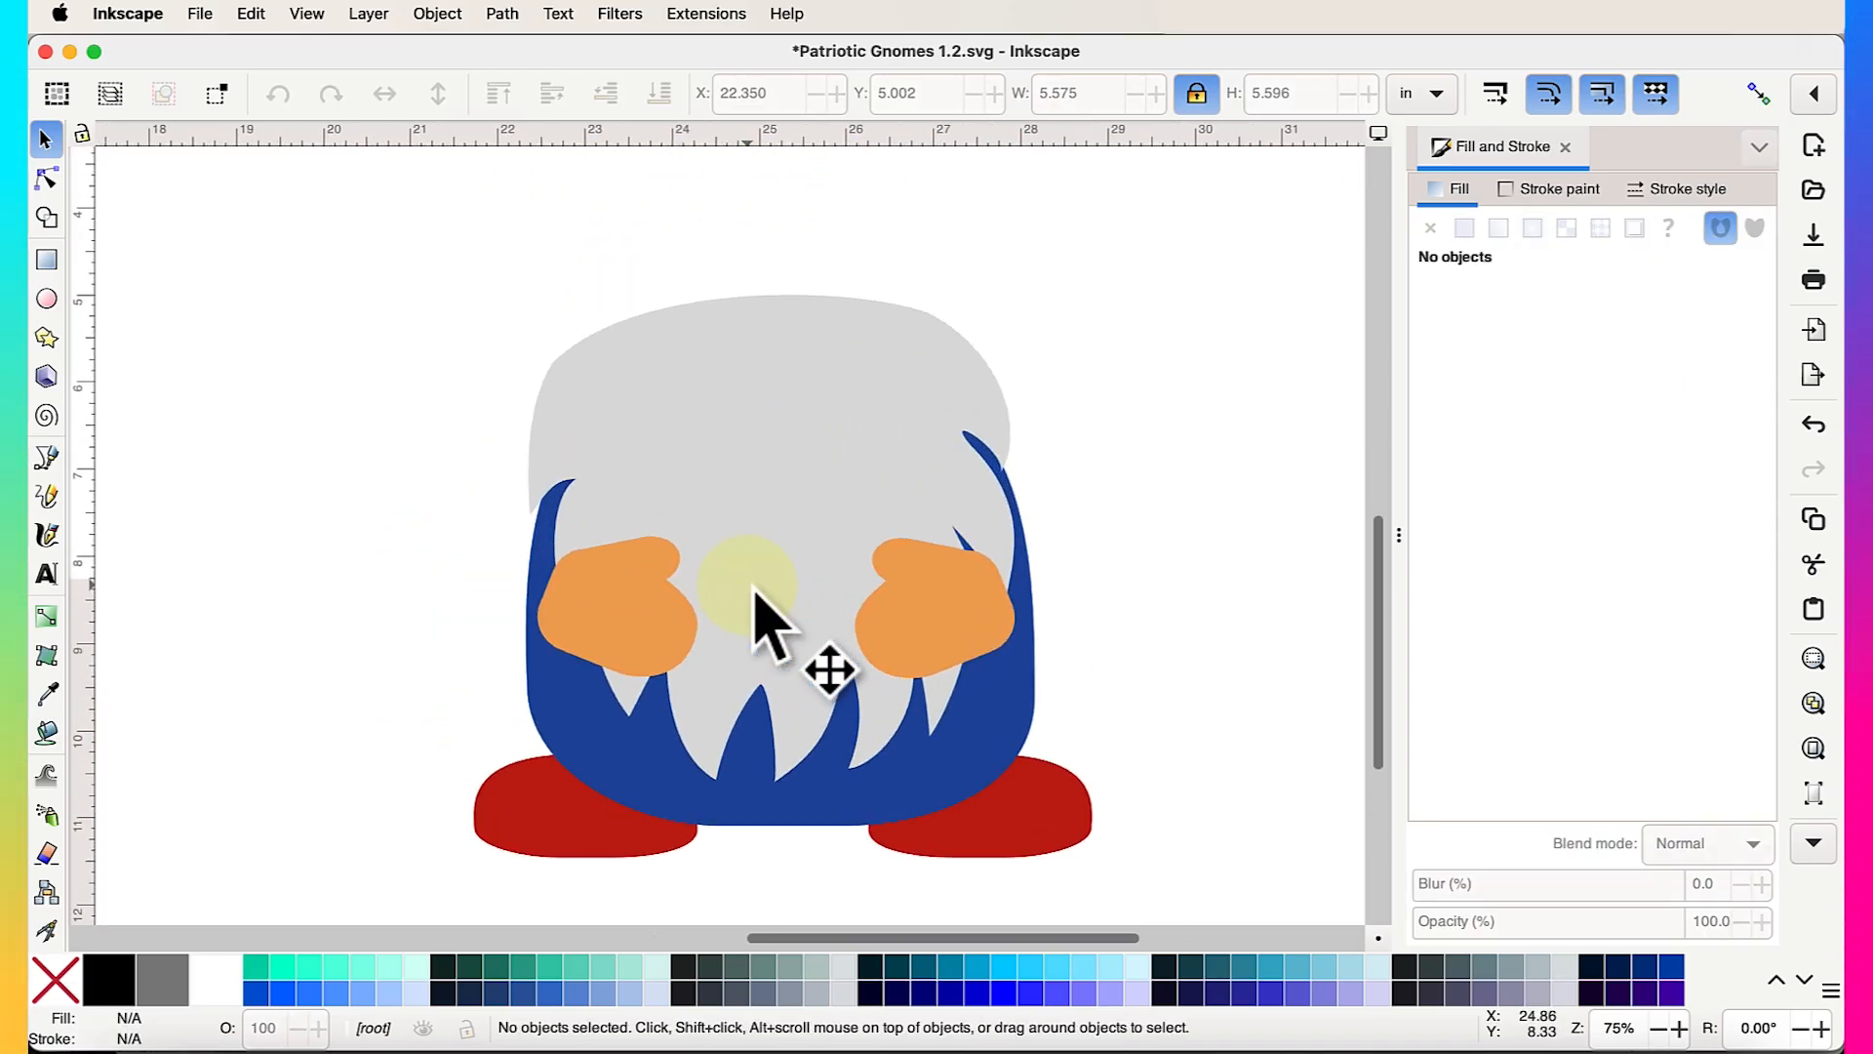
Raise the beard slightly on the body and move both orange hands a little inward
mouse_move(771, 449)
left_mouse_down()
mouse_move(771, 405)
mouse_move(773, 429)
left_mouse_up()
left_click(600, 648)
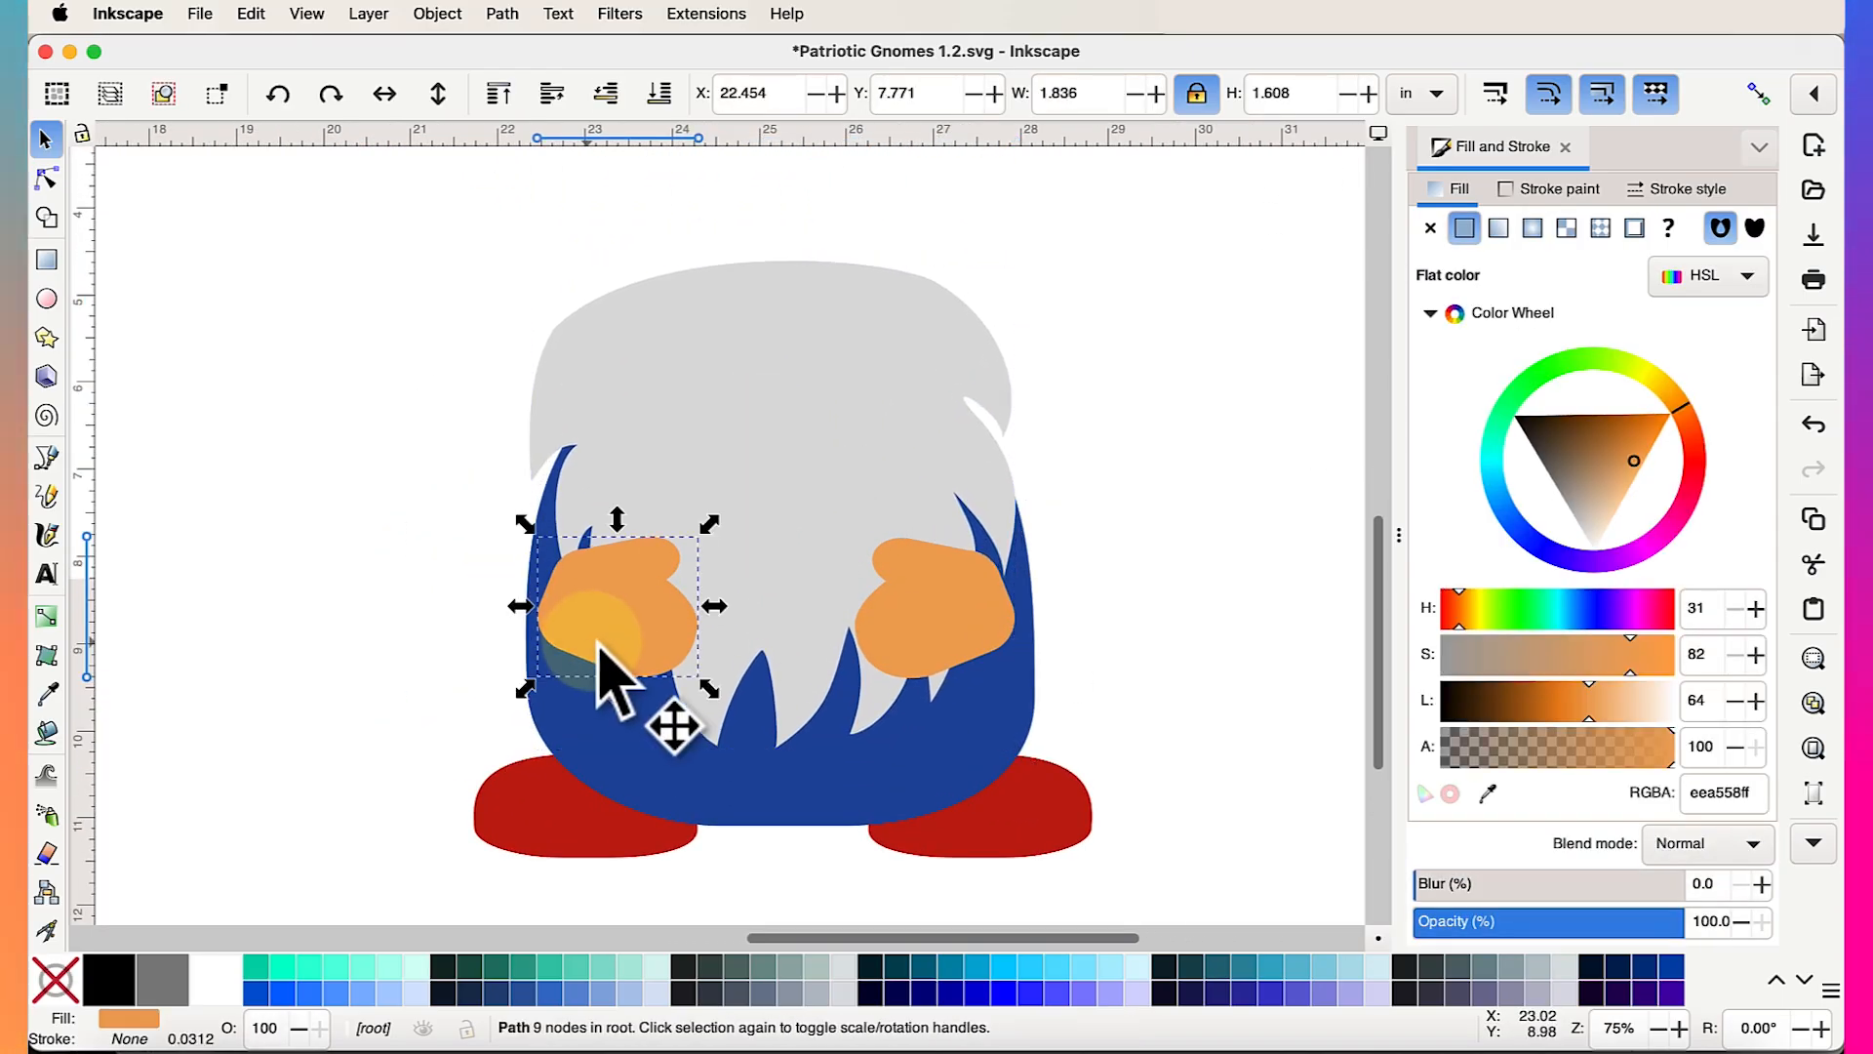
left_click_drag(600, 648, 627, 634)
left_click_drag(1003, 627, 983, 611)
Delete the spare black beard to the right of the gnome
scroll(836, 535, "down", 3)
left_click(1000, 520)
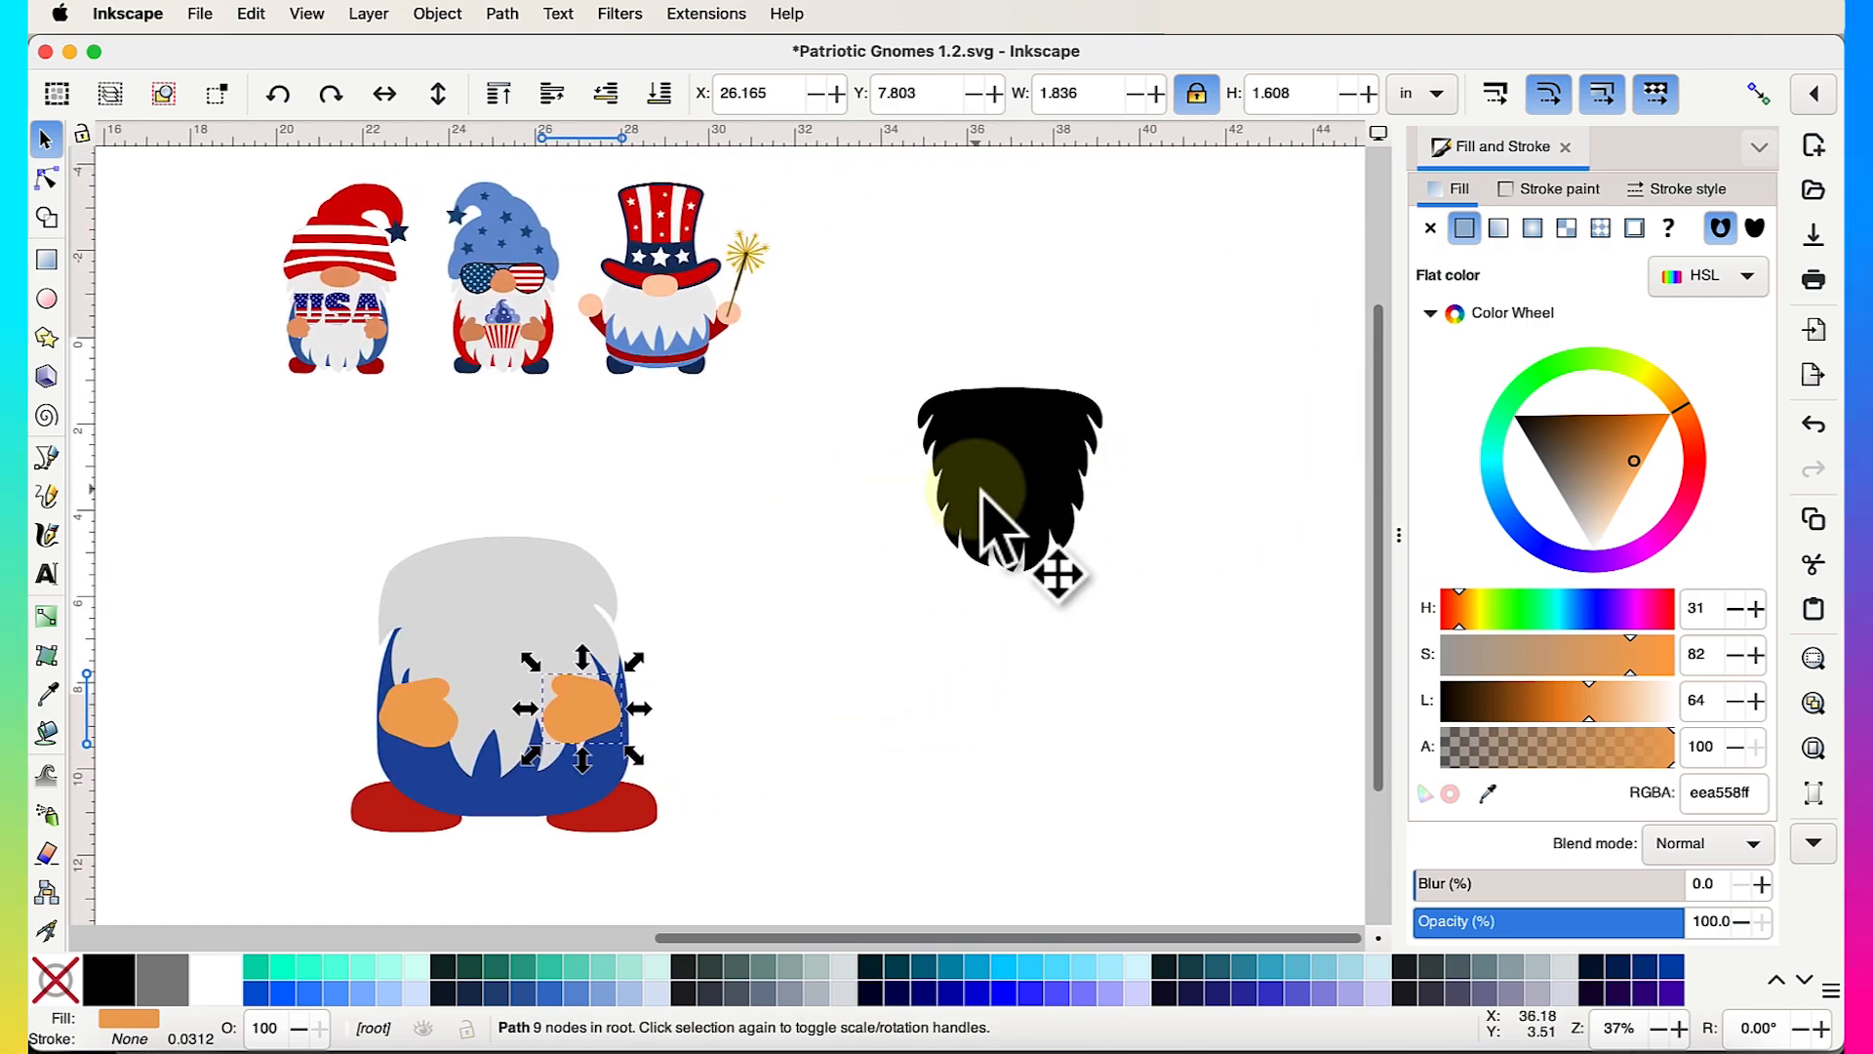
key("Delete")
Draw a wide ellipse about 3.9 by 2.3 in to the right of the gnome
scroll(1000, 520, "left", 2)
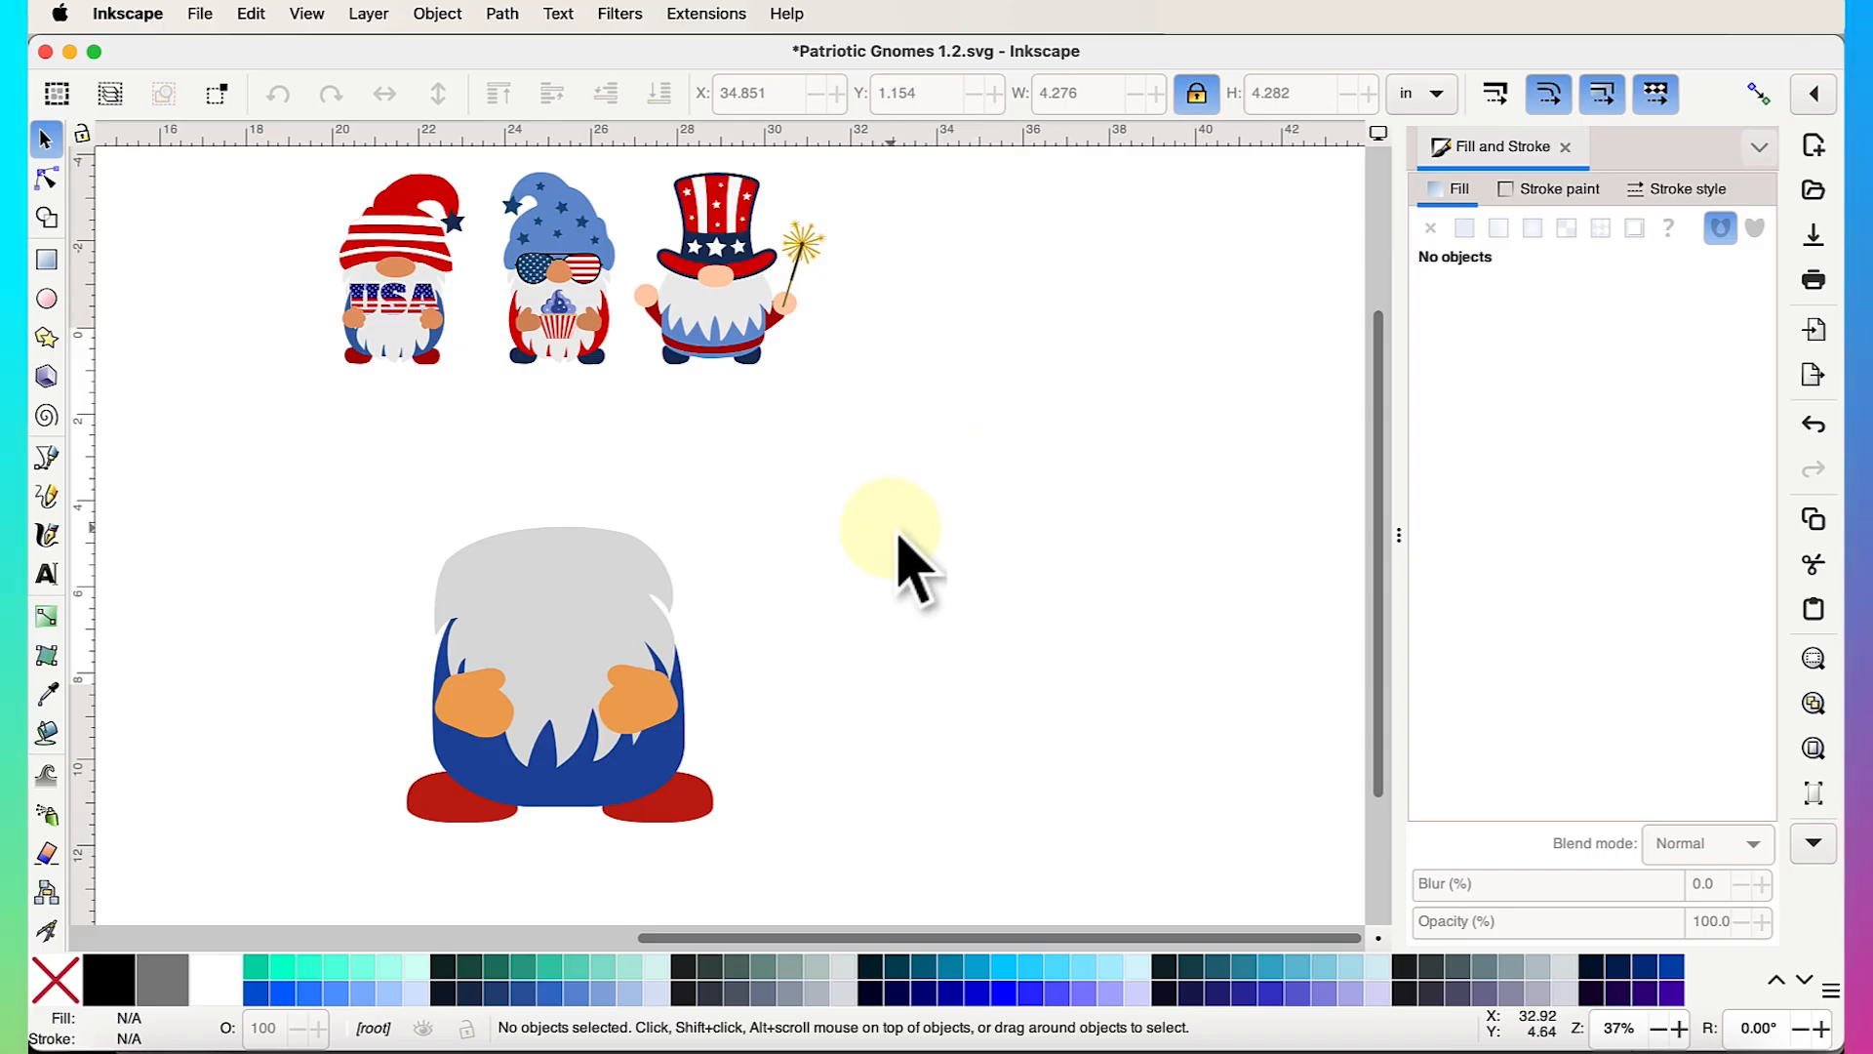
scroll(900, 536, "down", 3)
scroll(900, 537, "left", 1)
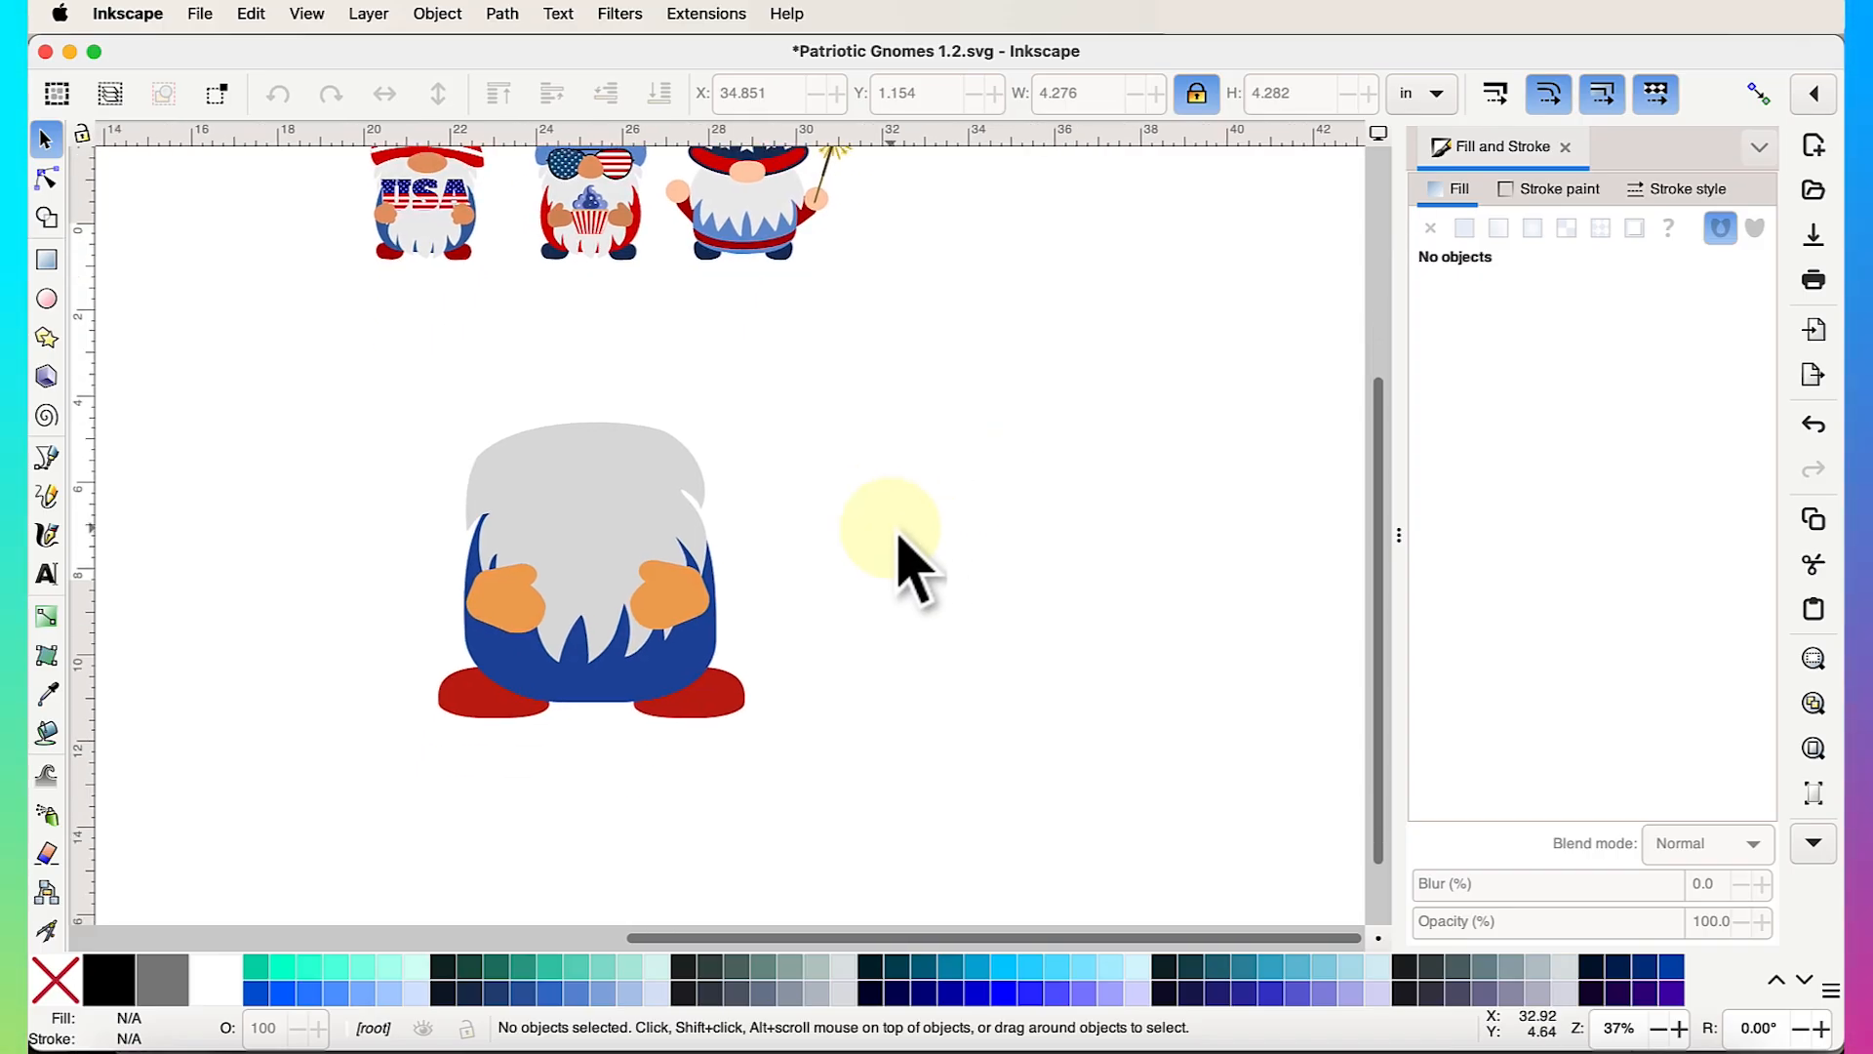
left_click(46, 298)
scroll(807, 547, "right", 4)
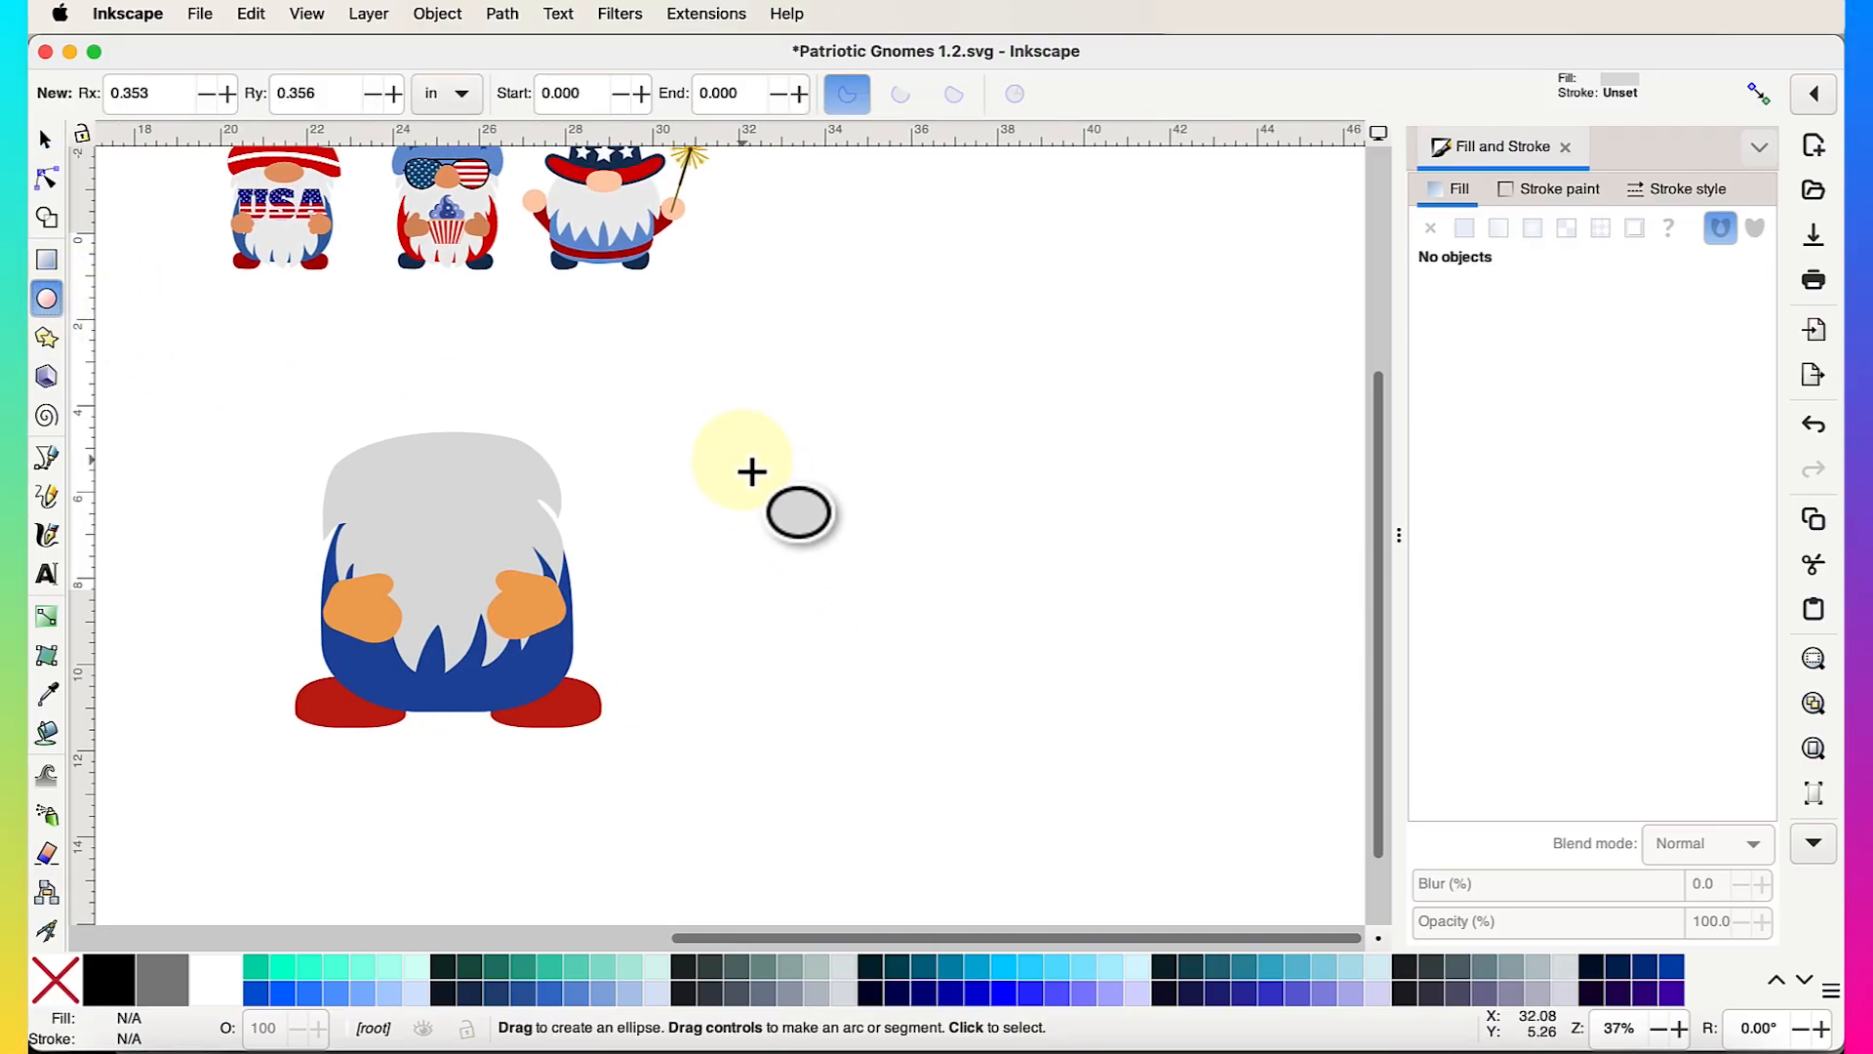
mouse_move(744, 462)
left_mouse_down()
mouse_move(871, 559)
mouse_move(917, 567)
left_mouse_up()
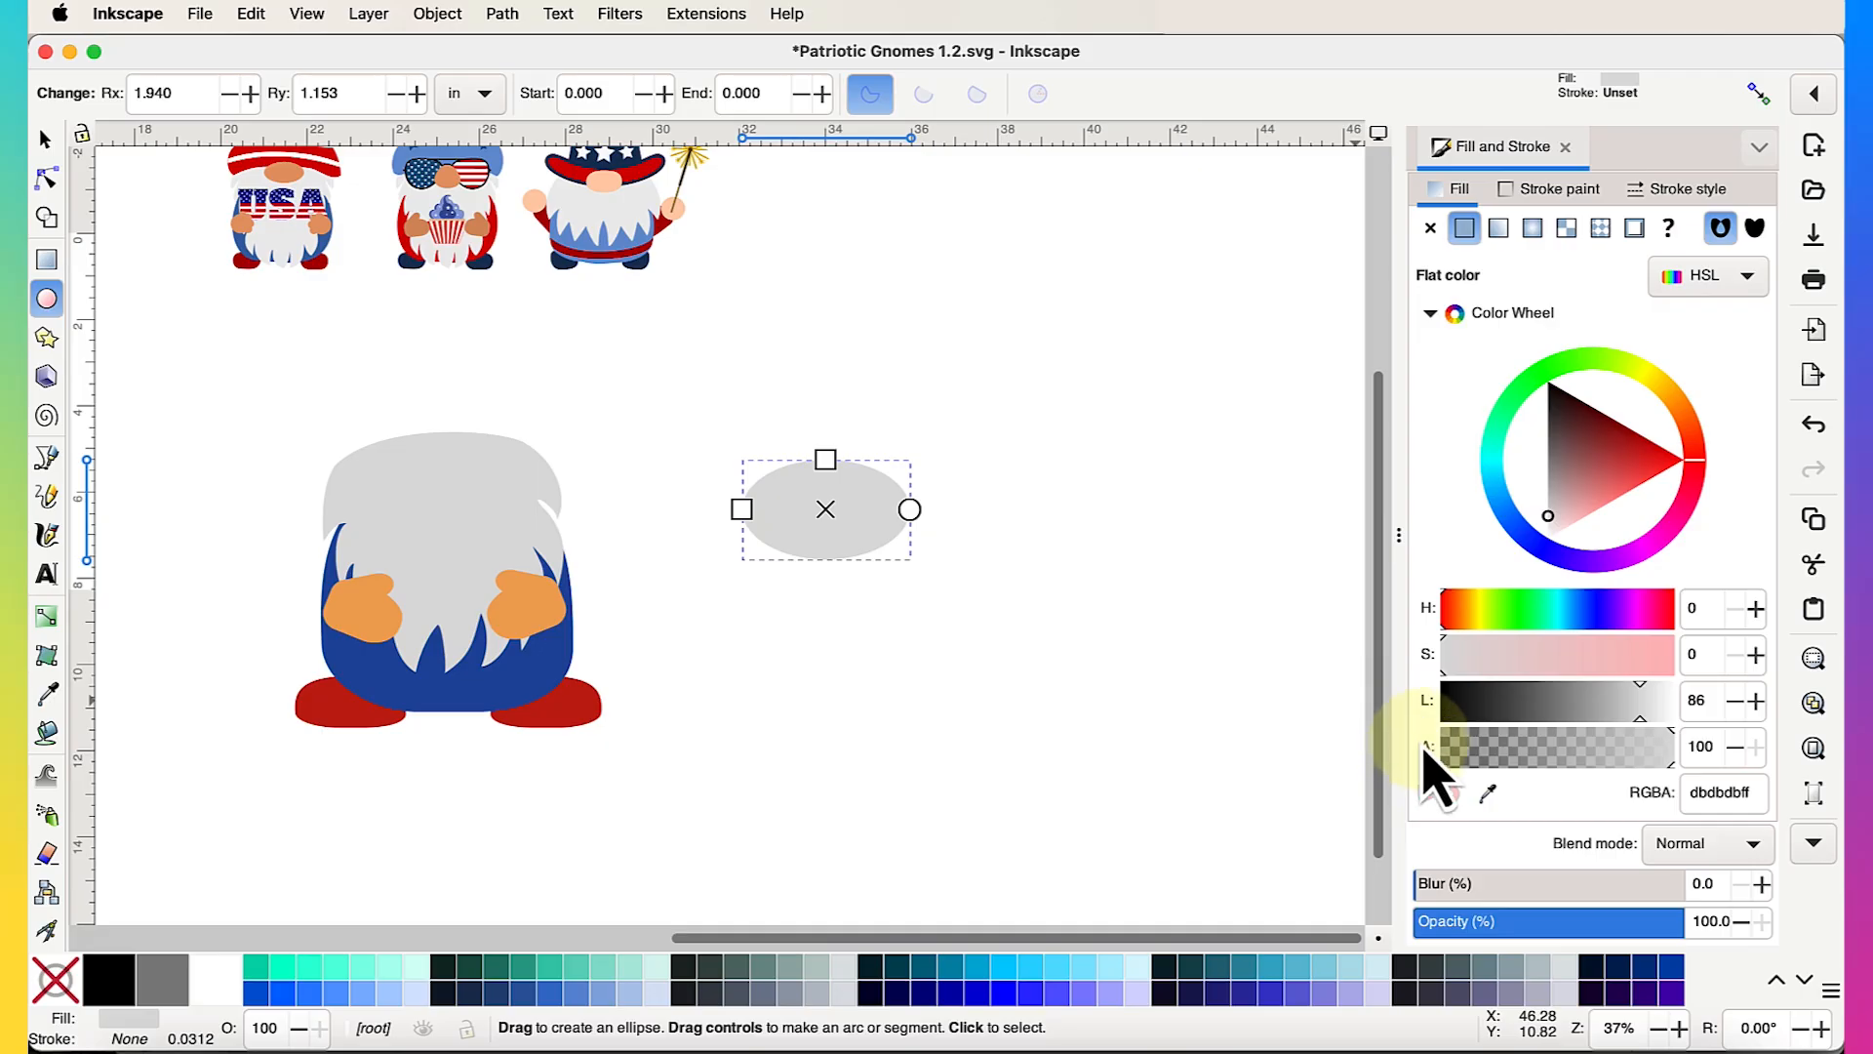
Fill the ellipse beside the gnome with the orange sampled from the gnome's hand
left_click(1489, 798)
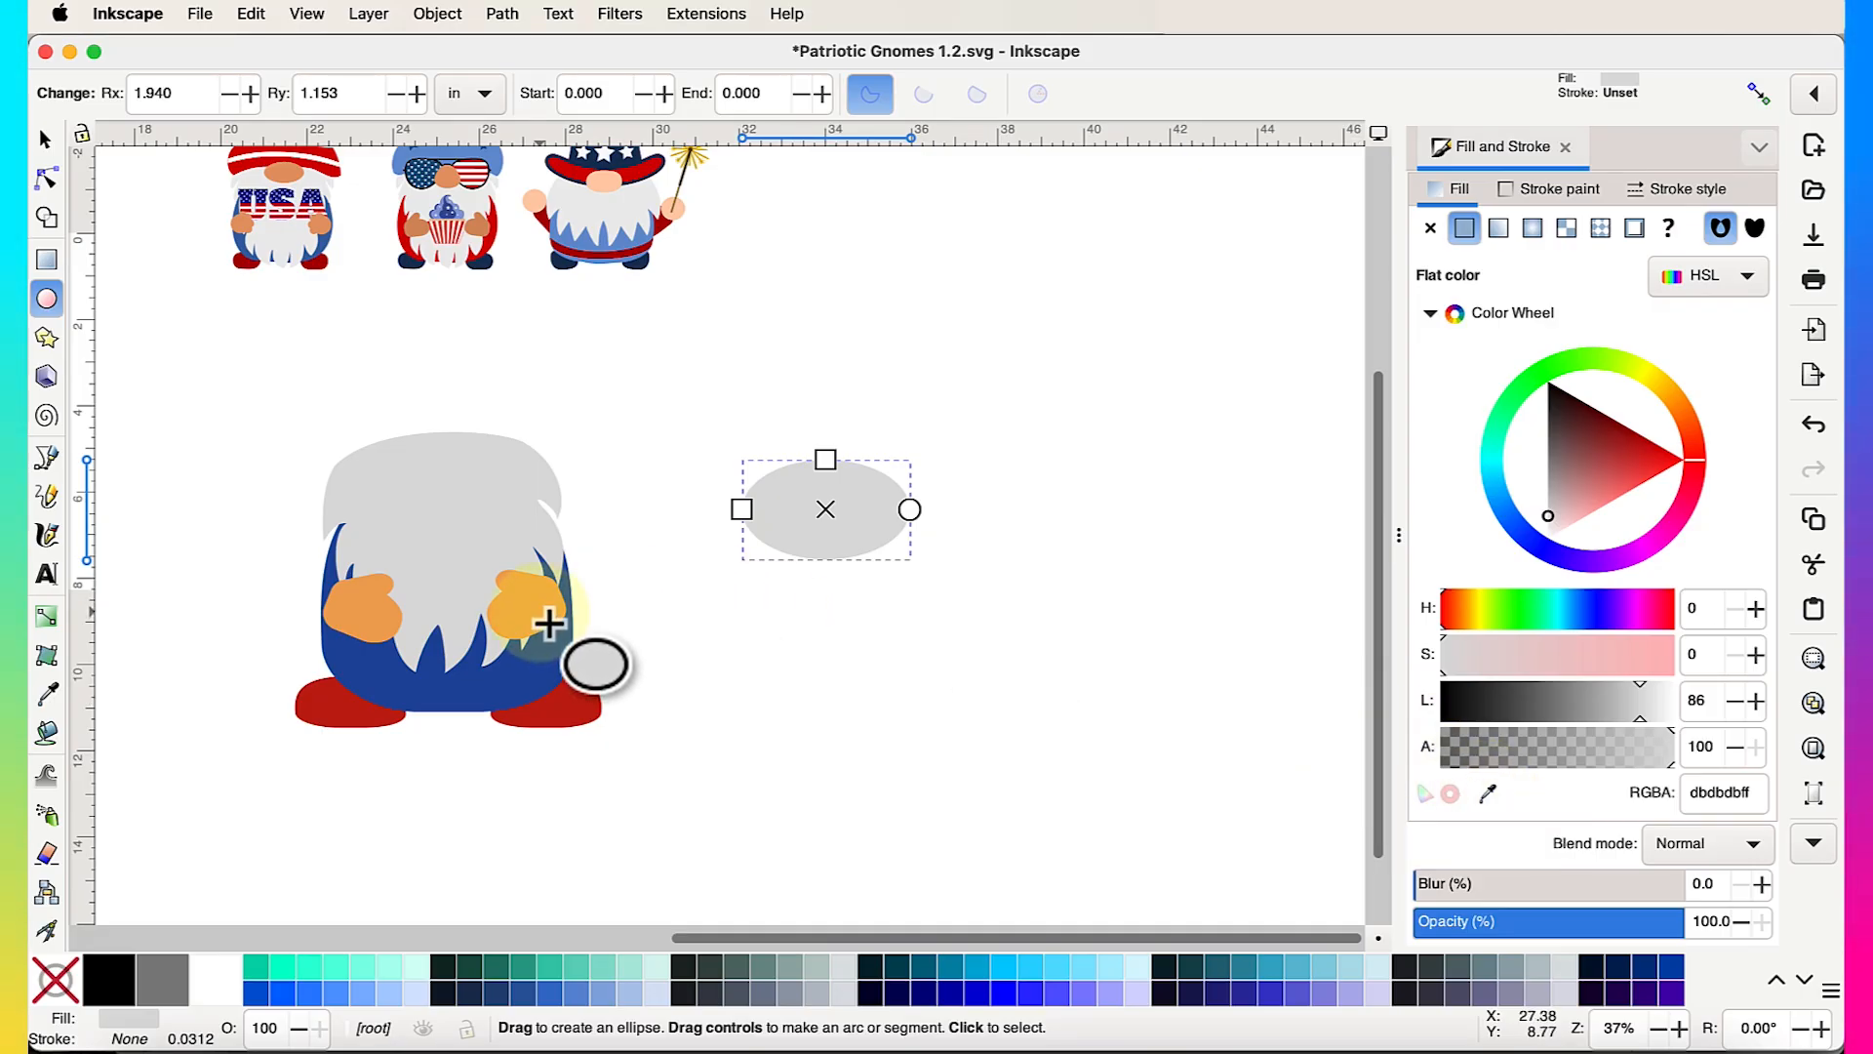
left_click(1490, 795)
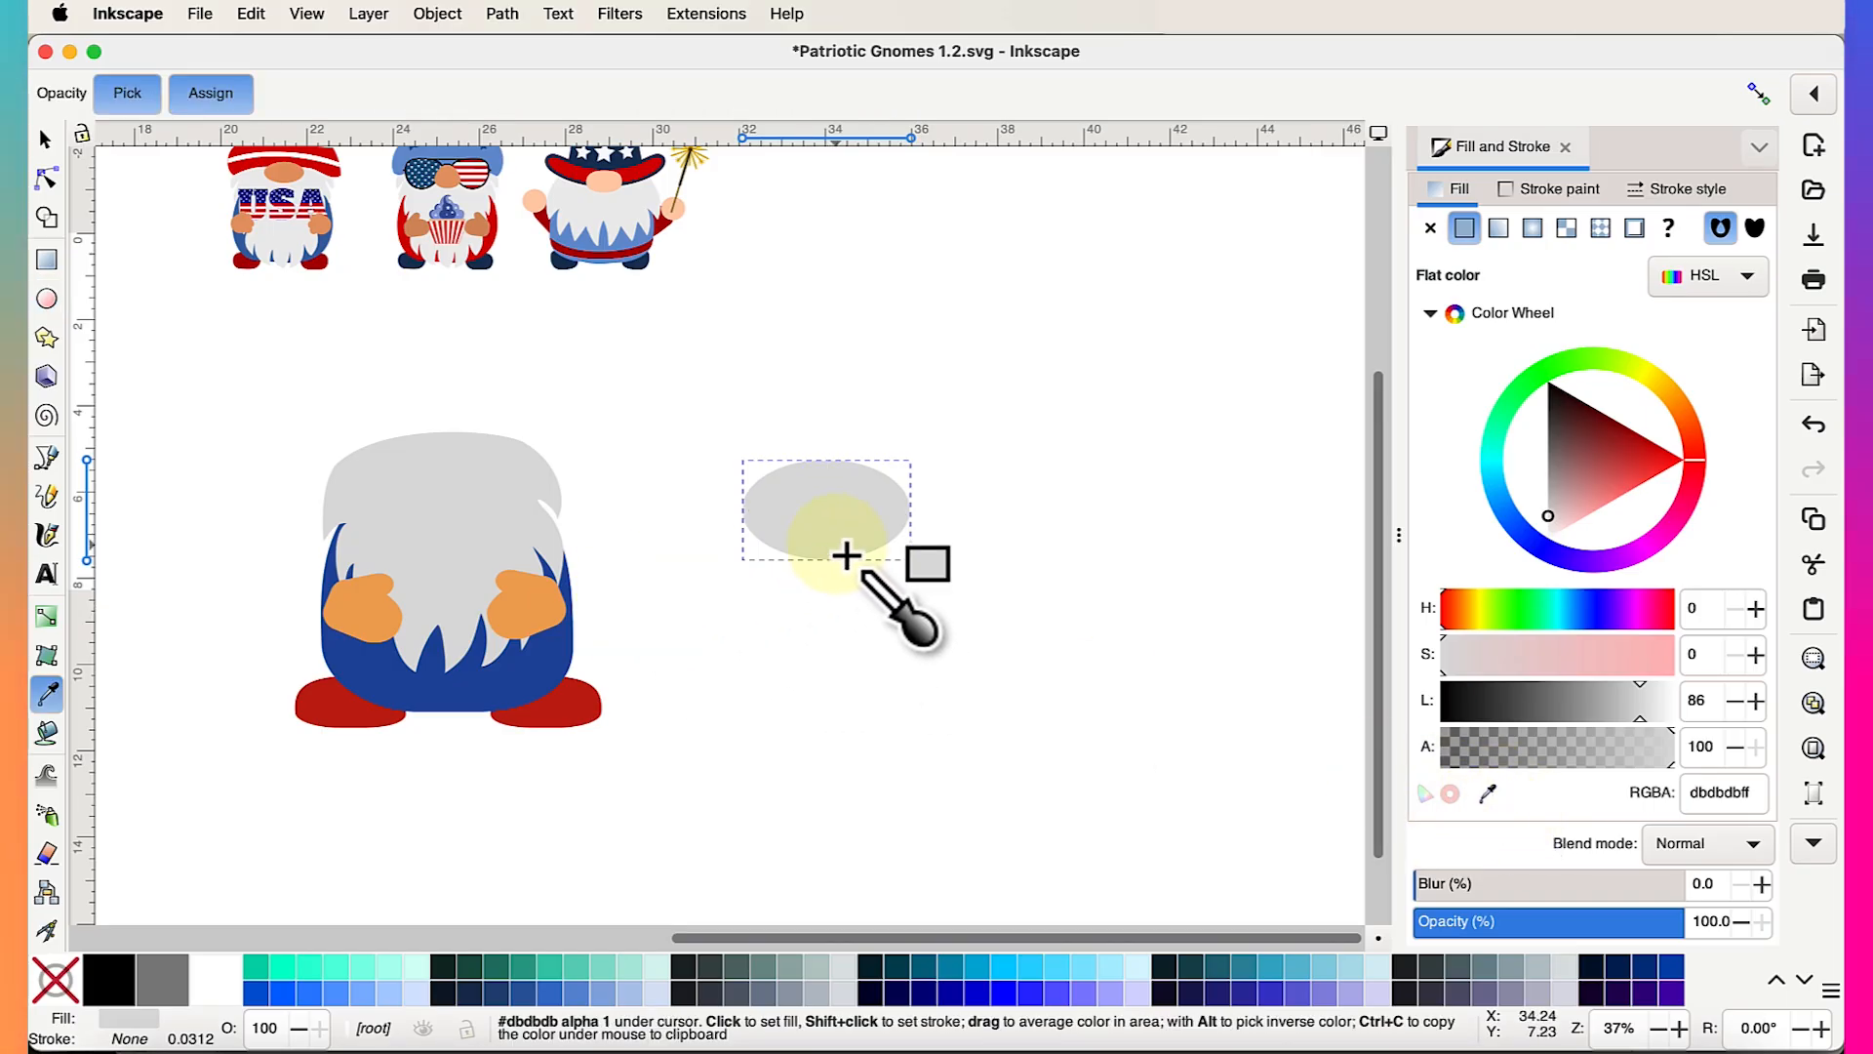
left_click(534, 617)
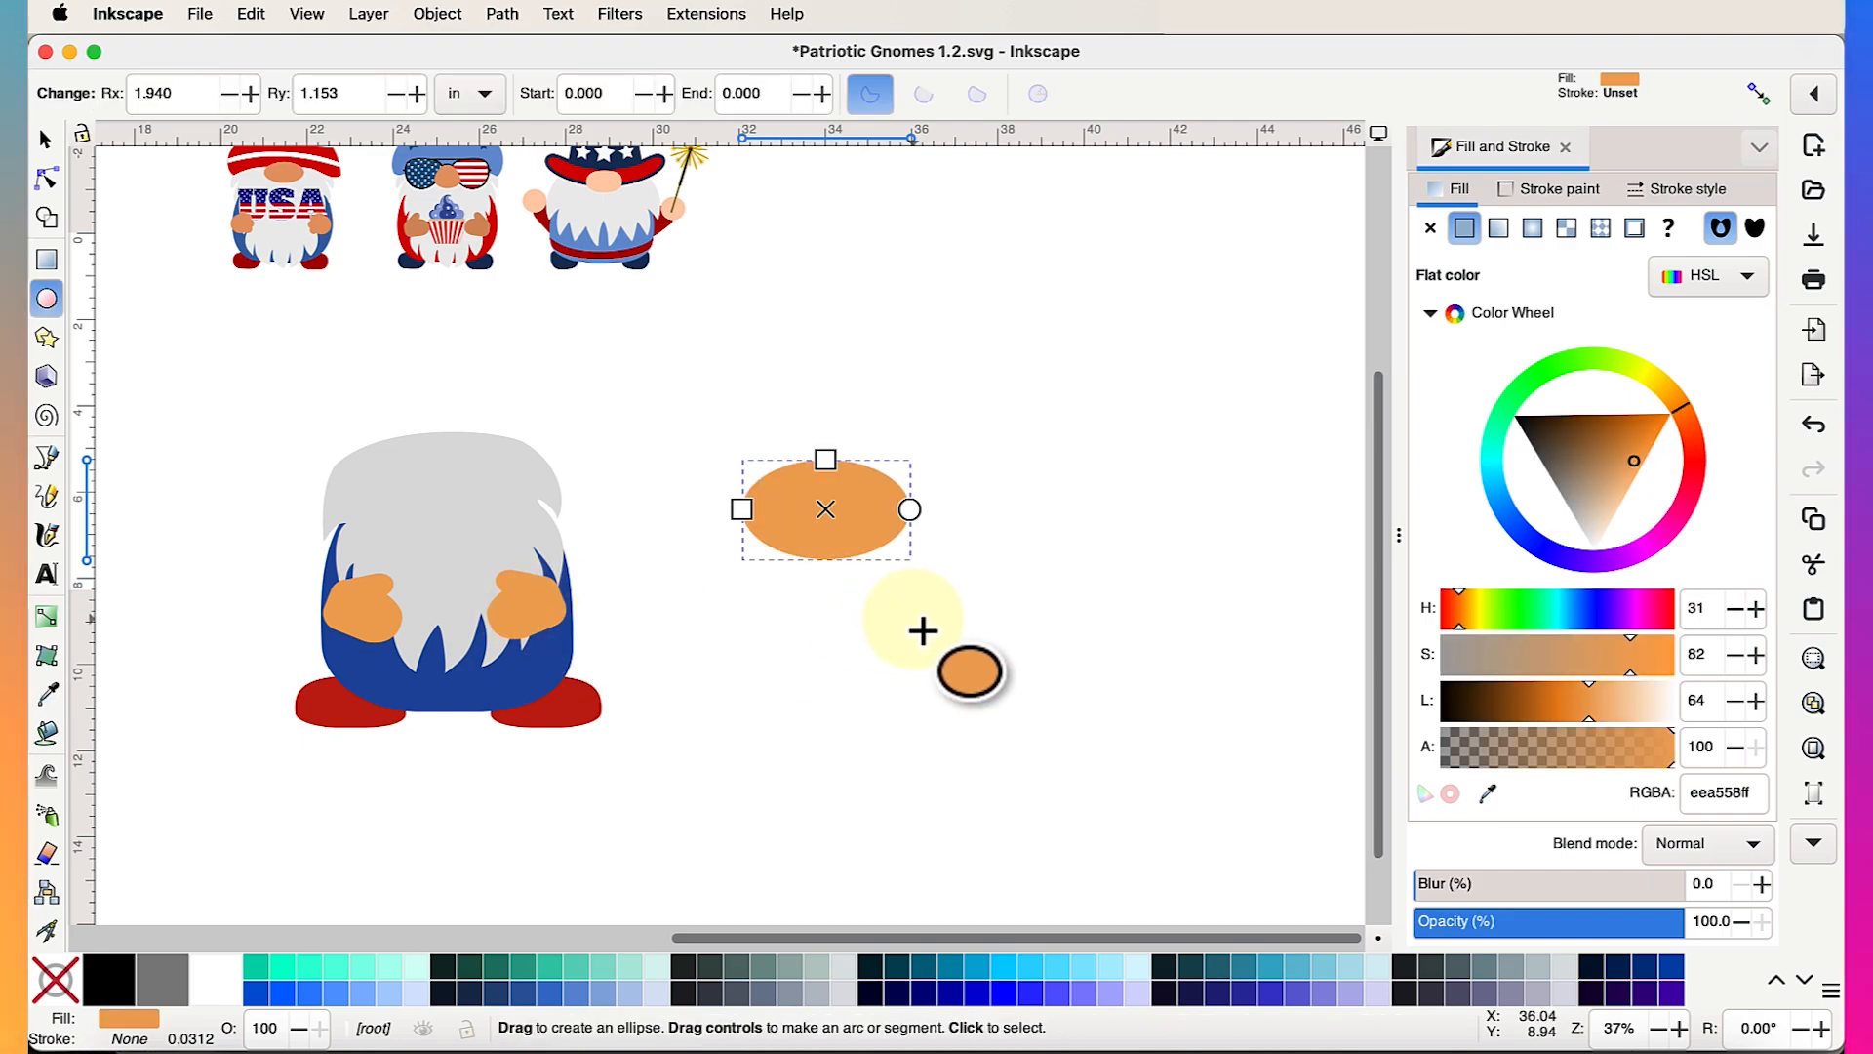
Move the orange ellipse to the top centre of the beard as a nose and shrink it to about 2.6 by 1.6 in
left_click(45, 139)
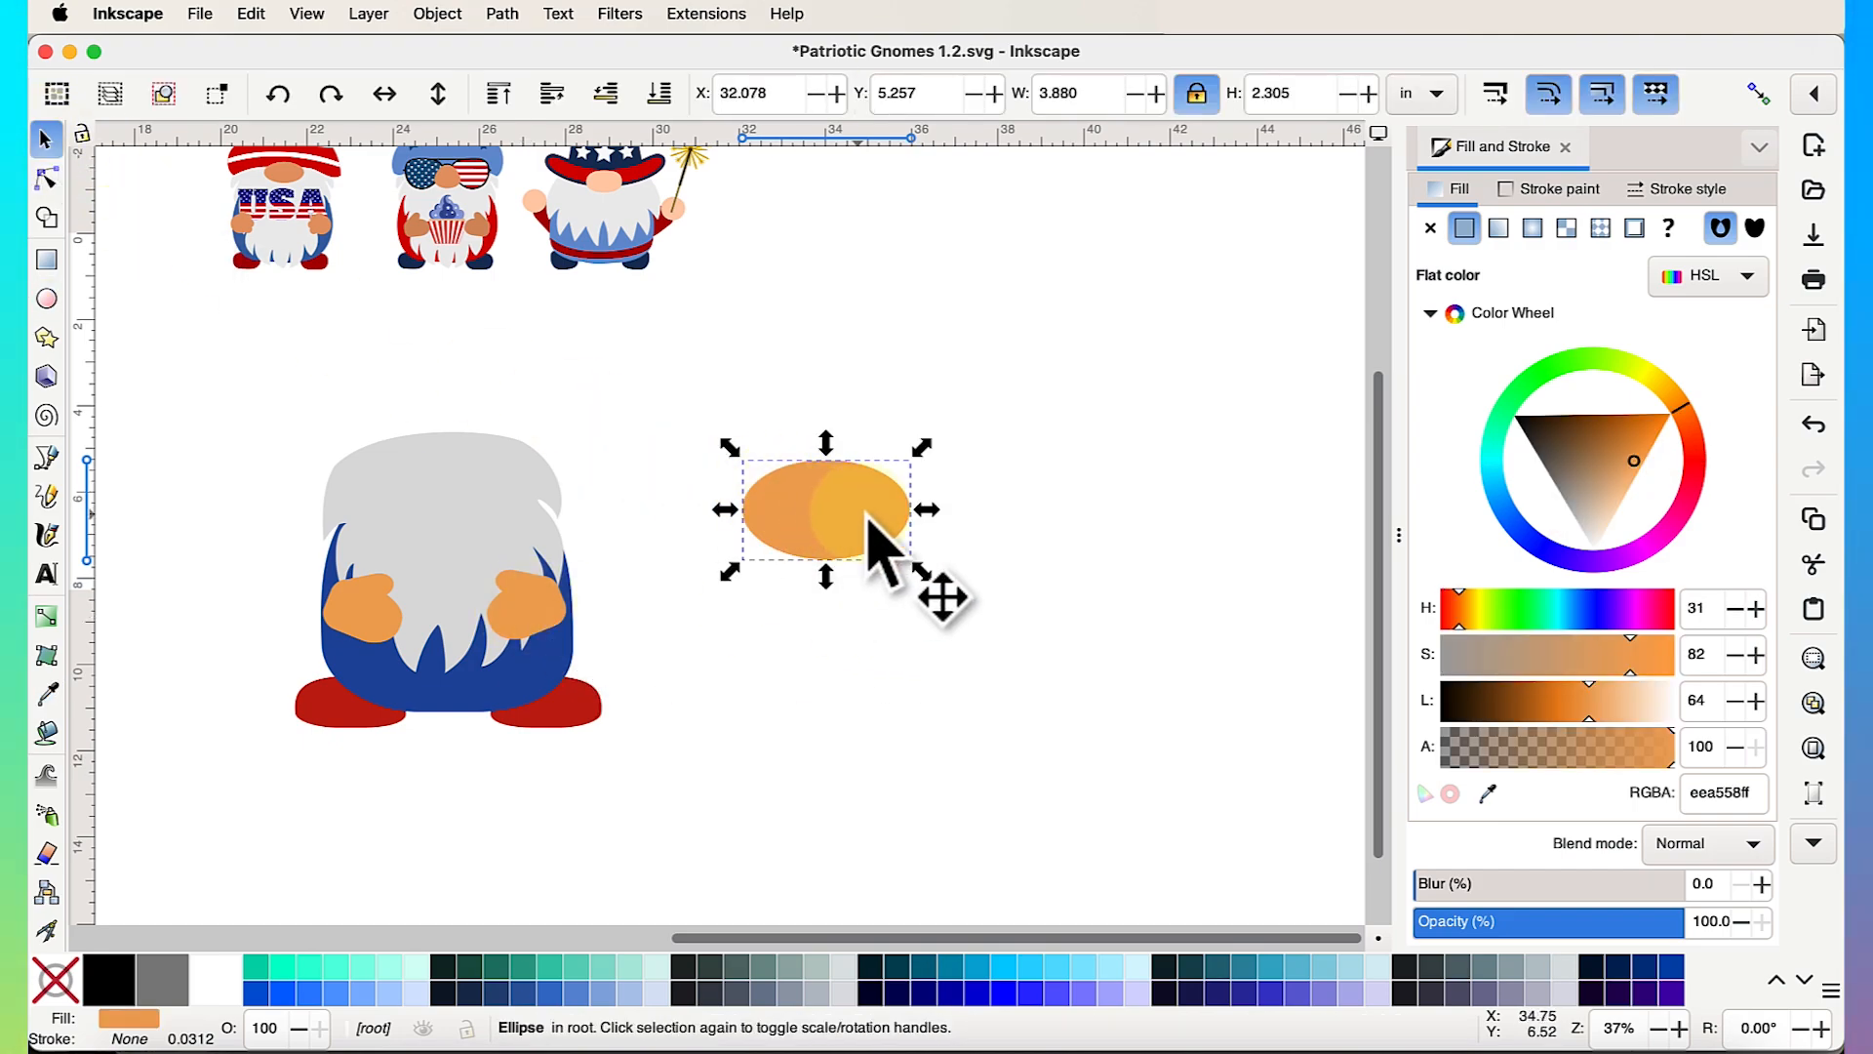
left_click_drag(866, 519, 479, 446)
scroll(485, 468, "up", 3)
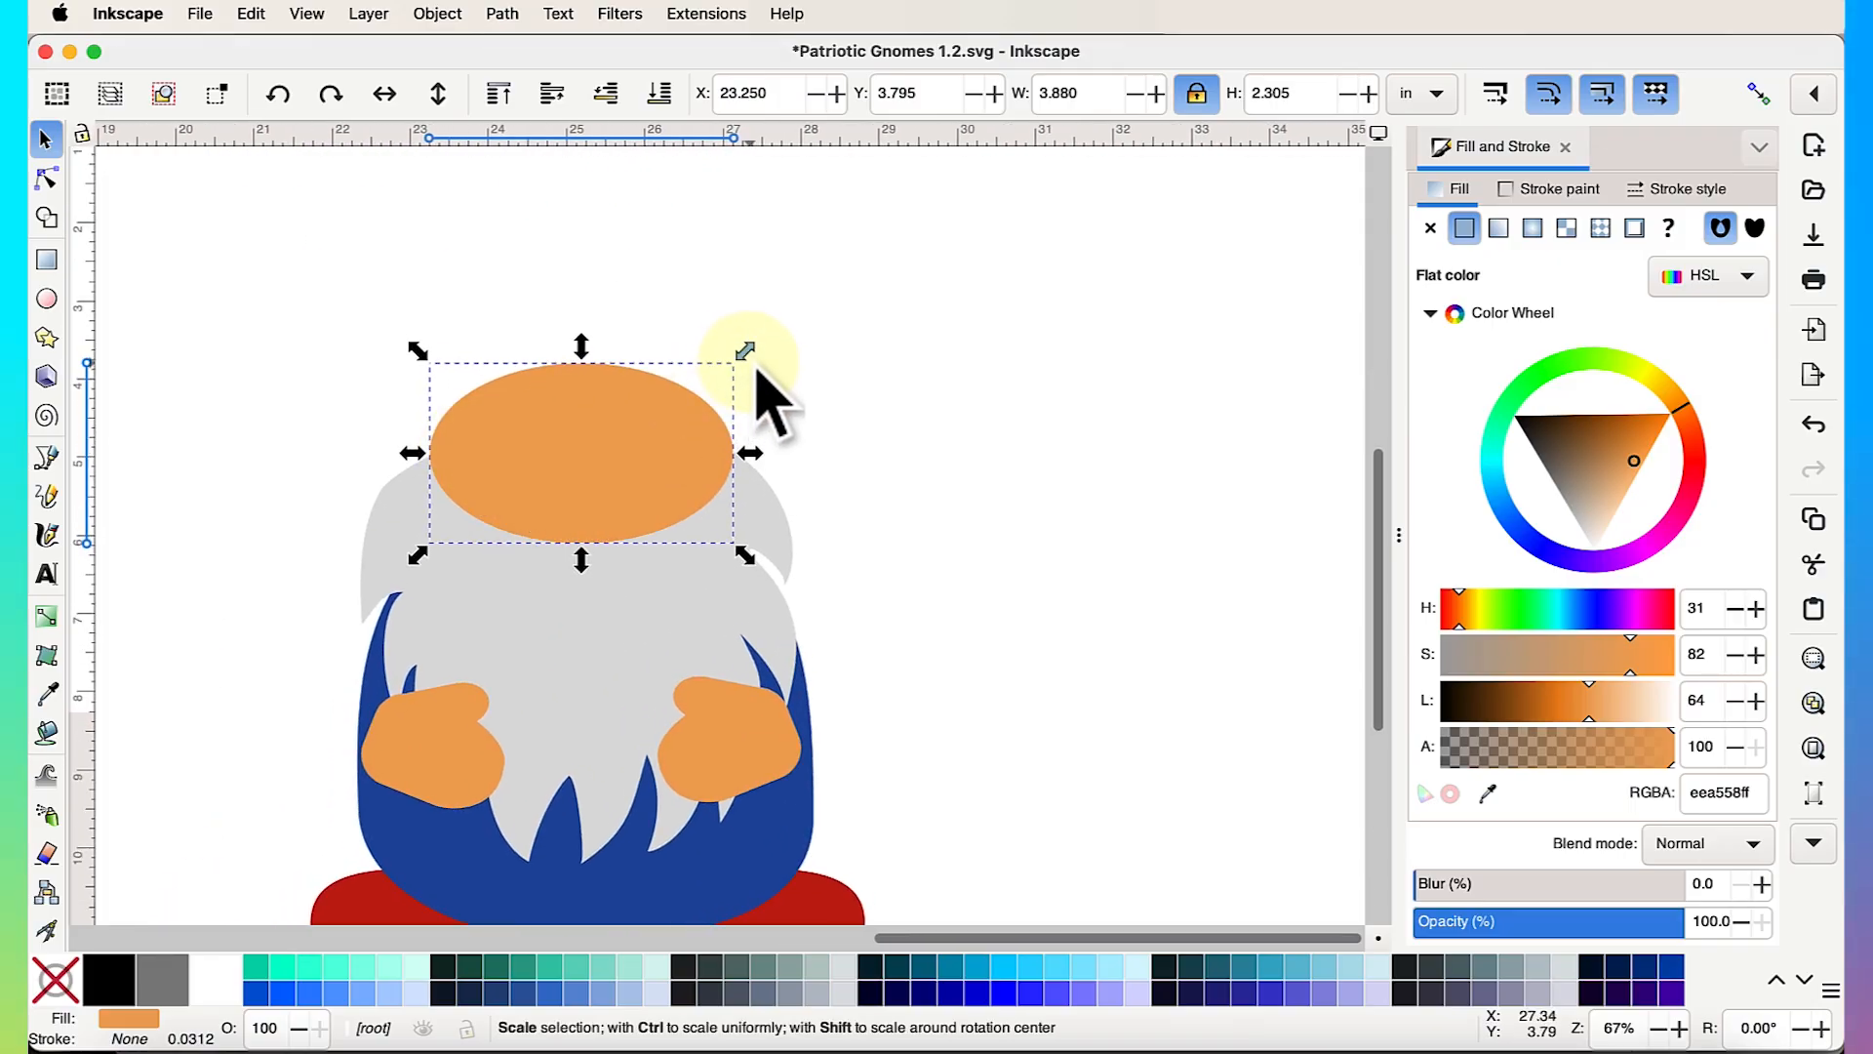
left_click_drag(748, 366, 651, 407)
left_click_drag(576, 480, 564, 474)
left_click(968, 515)
Move the whole new gnome farther right of the sample gnomes and scale it down to about 4.9 by 5.0 in
scroll(968, 515, "down", 2)
scroll(969, 515, "right", 3)
scroll(969, 515, "up", 2)
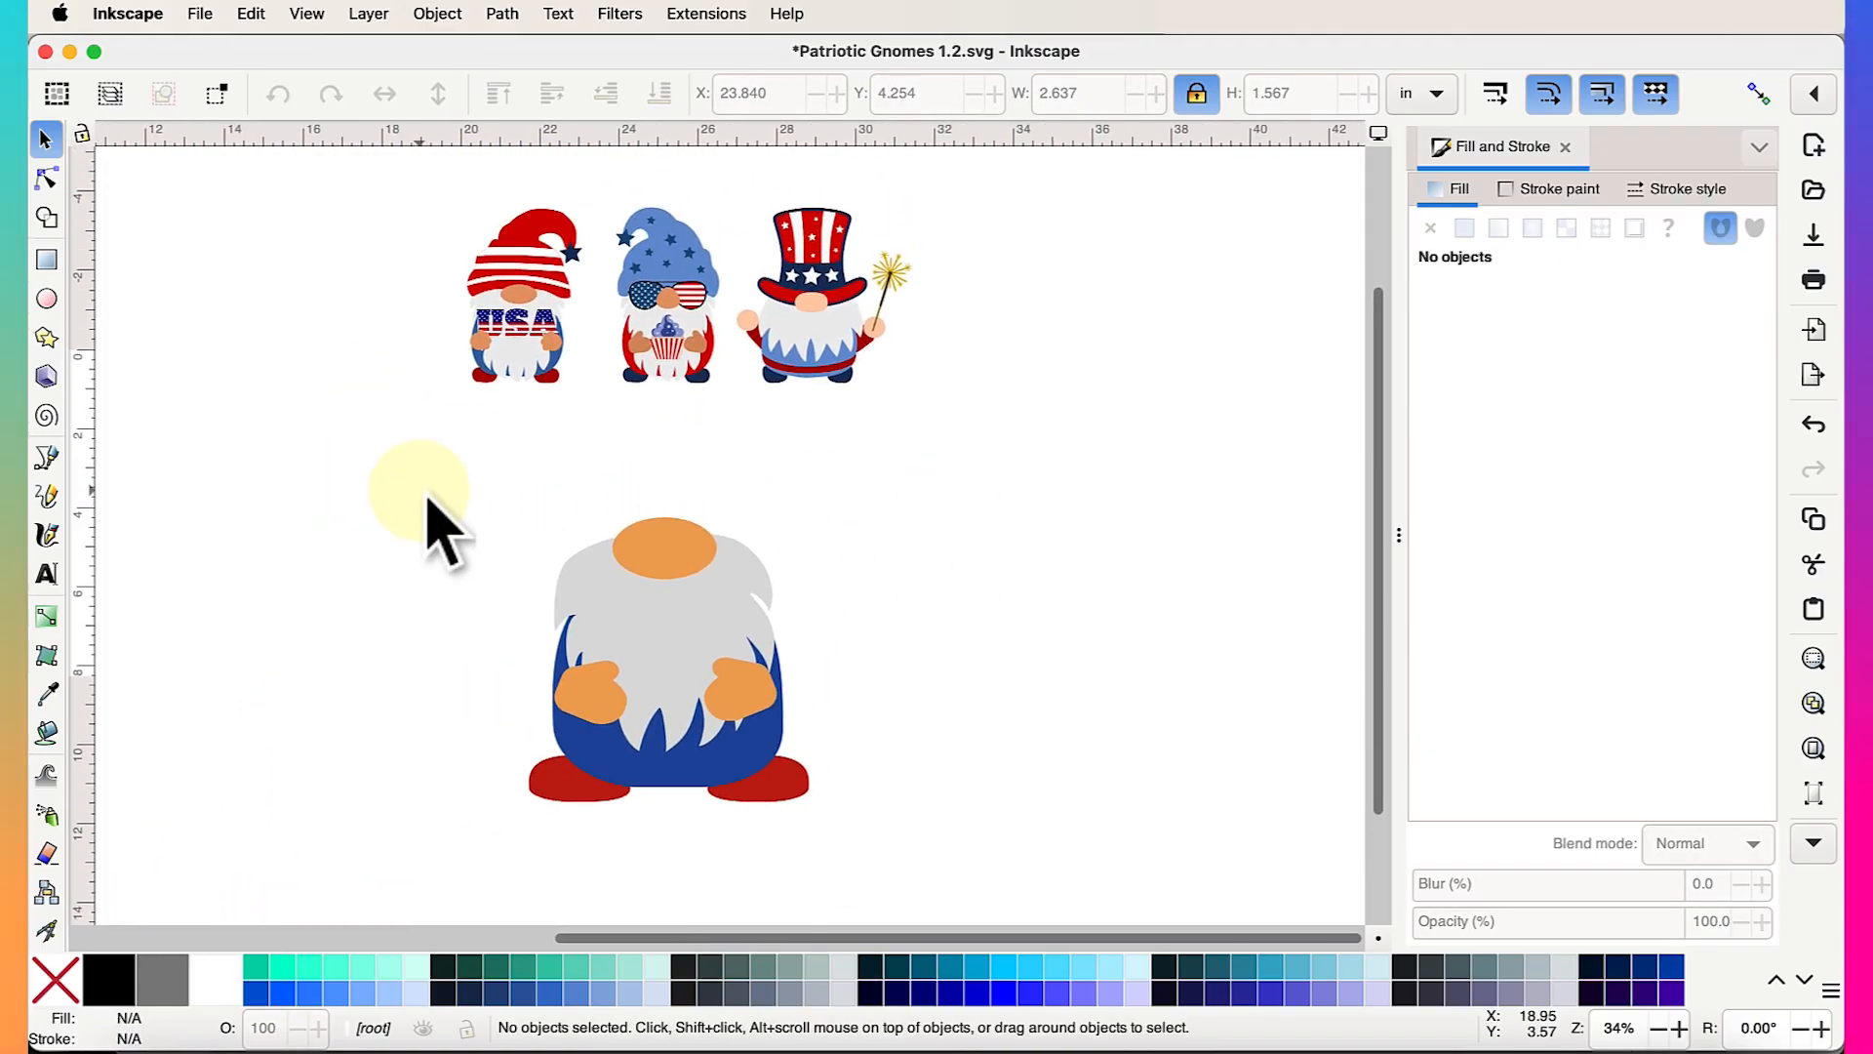
left_click_drag(422, 491, 920, 890)
scroll(920, 889, "down", 2)
scroll(920, 890, "right", 2)
left_click_drag(495, 581, 887, 591)
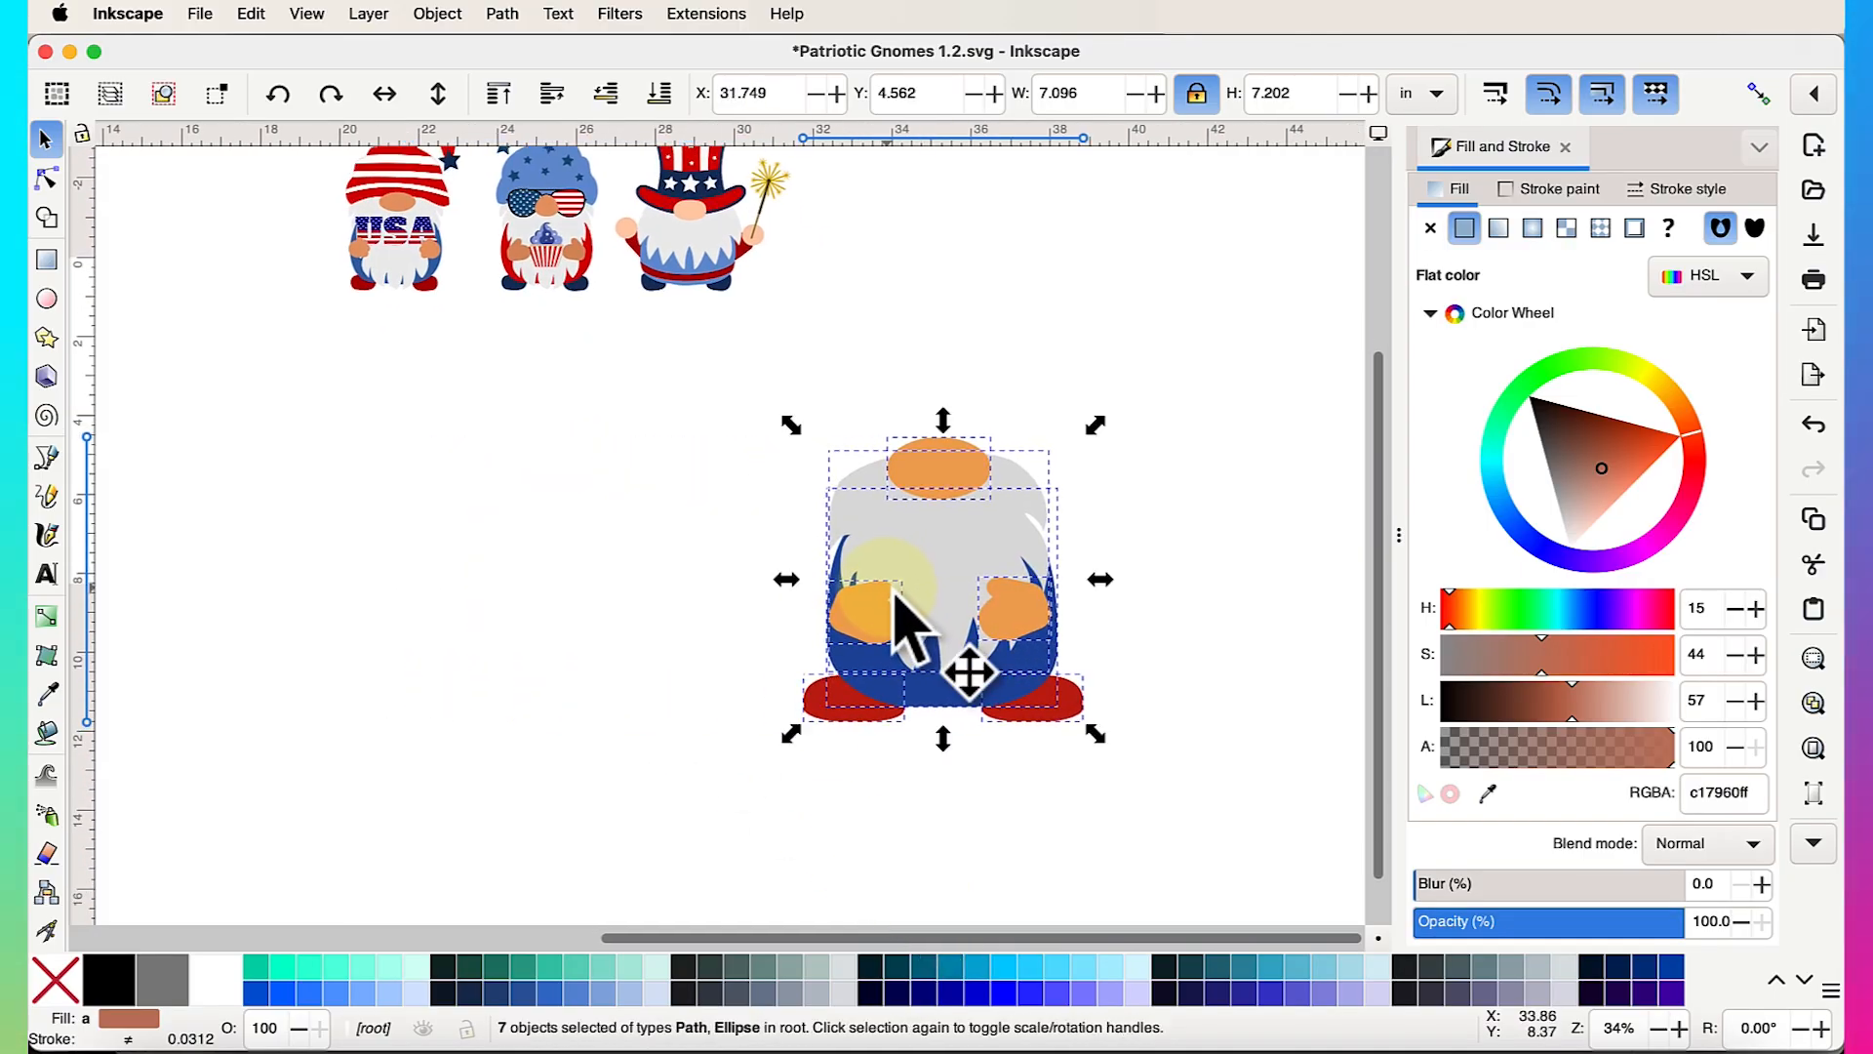
scroll(892, 593, "right", 5)
scroll(892, 593, "up", 1)
left_click_drag(590, 485, 676, 548)
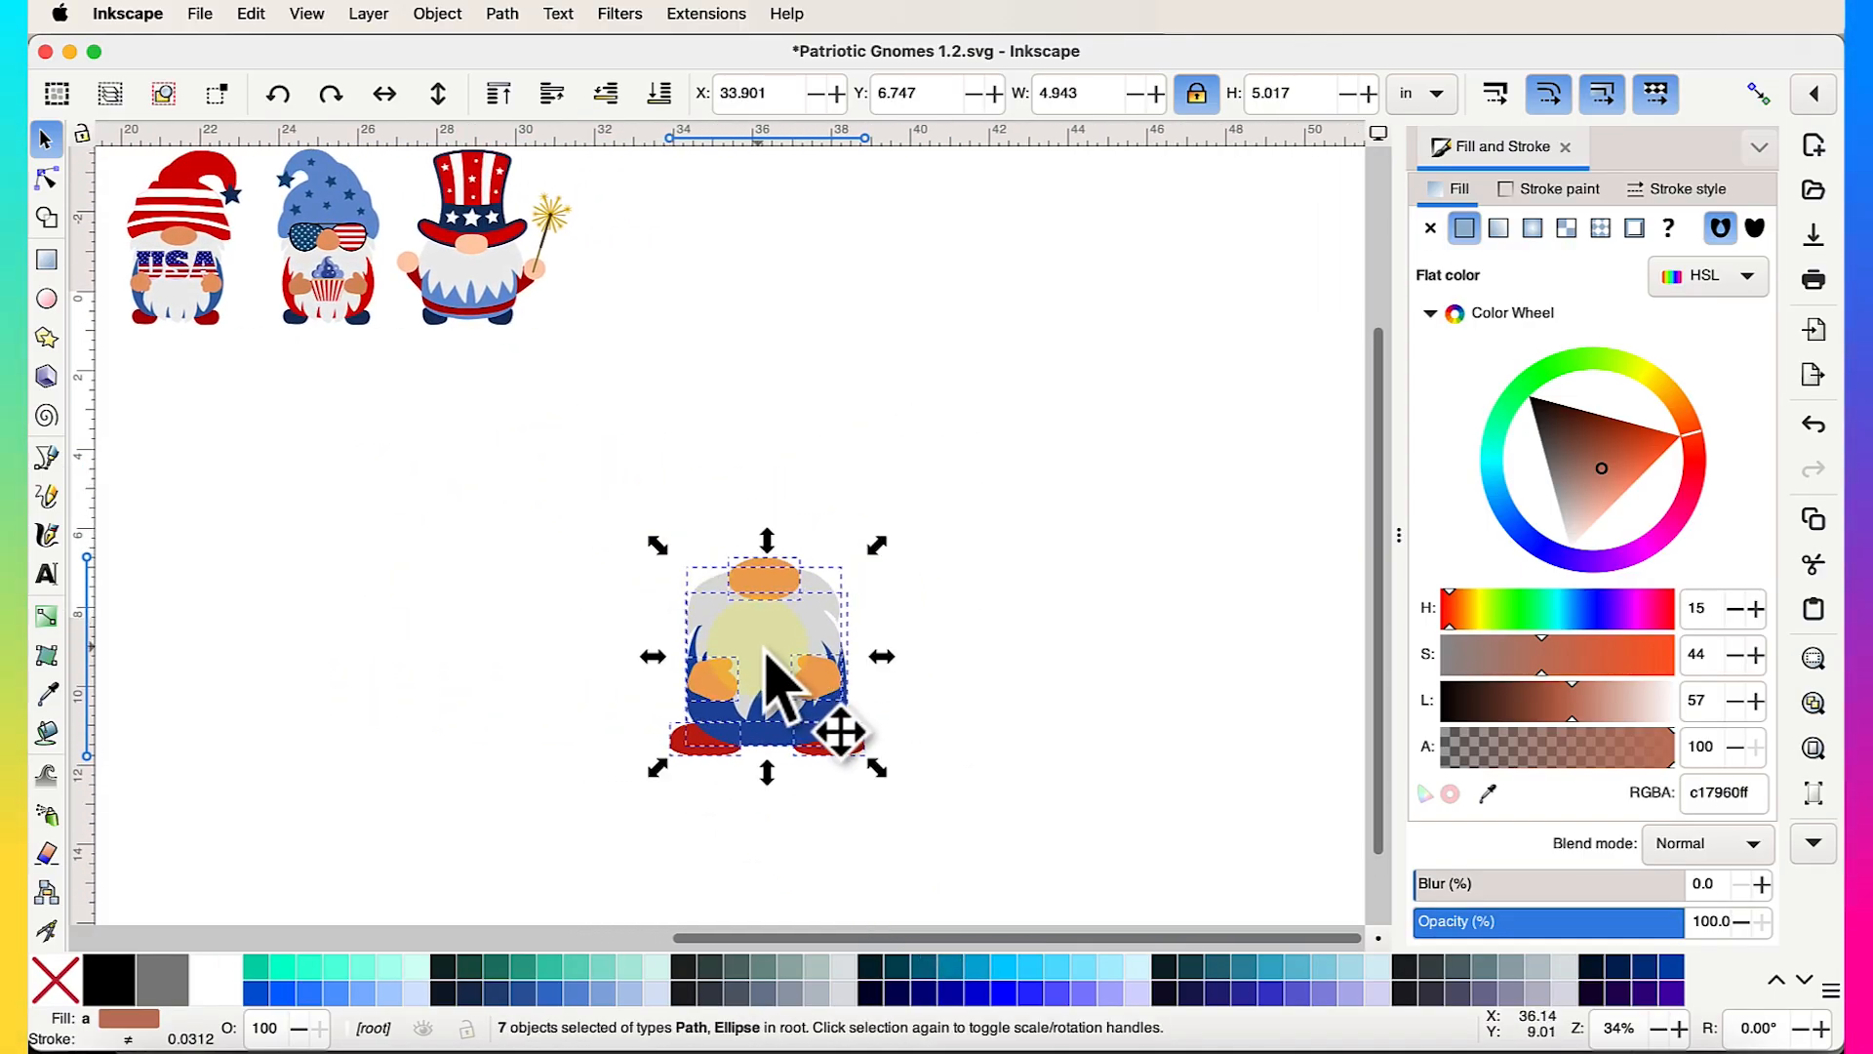
left_click_drag(764, 656, 765, 489)
left_click(1031, 481)
Examine the hats on the three sample gnomes by selecting the top hat and the parts of the red striped hat
scroll(858, 395, "up", 2)
scroll(859, 395, "left", 3)
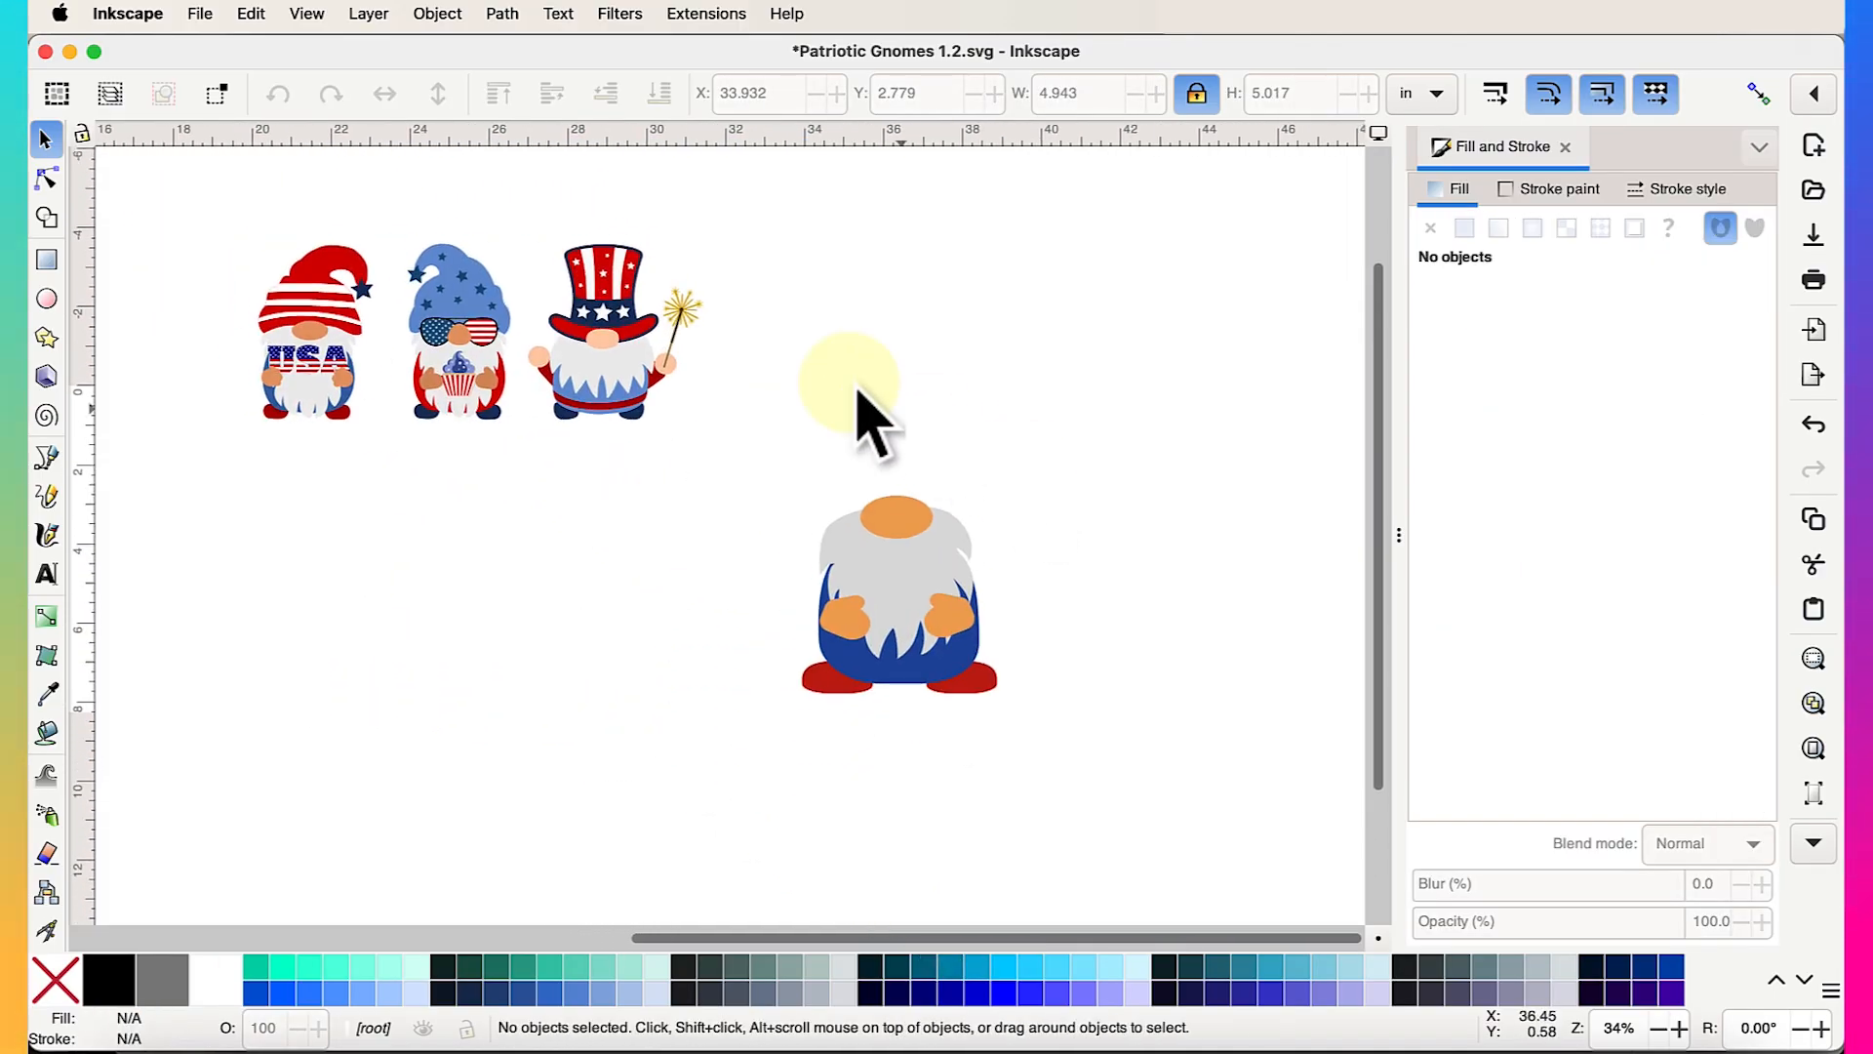
left_click(593, 294)
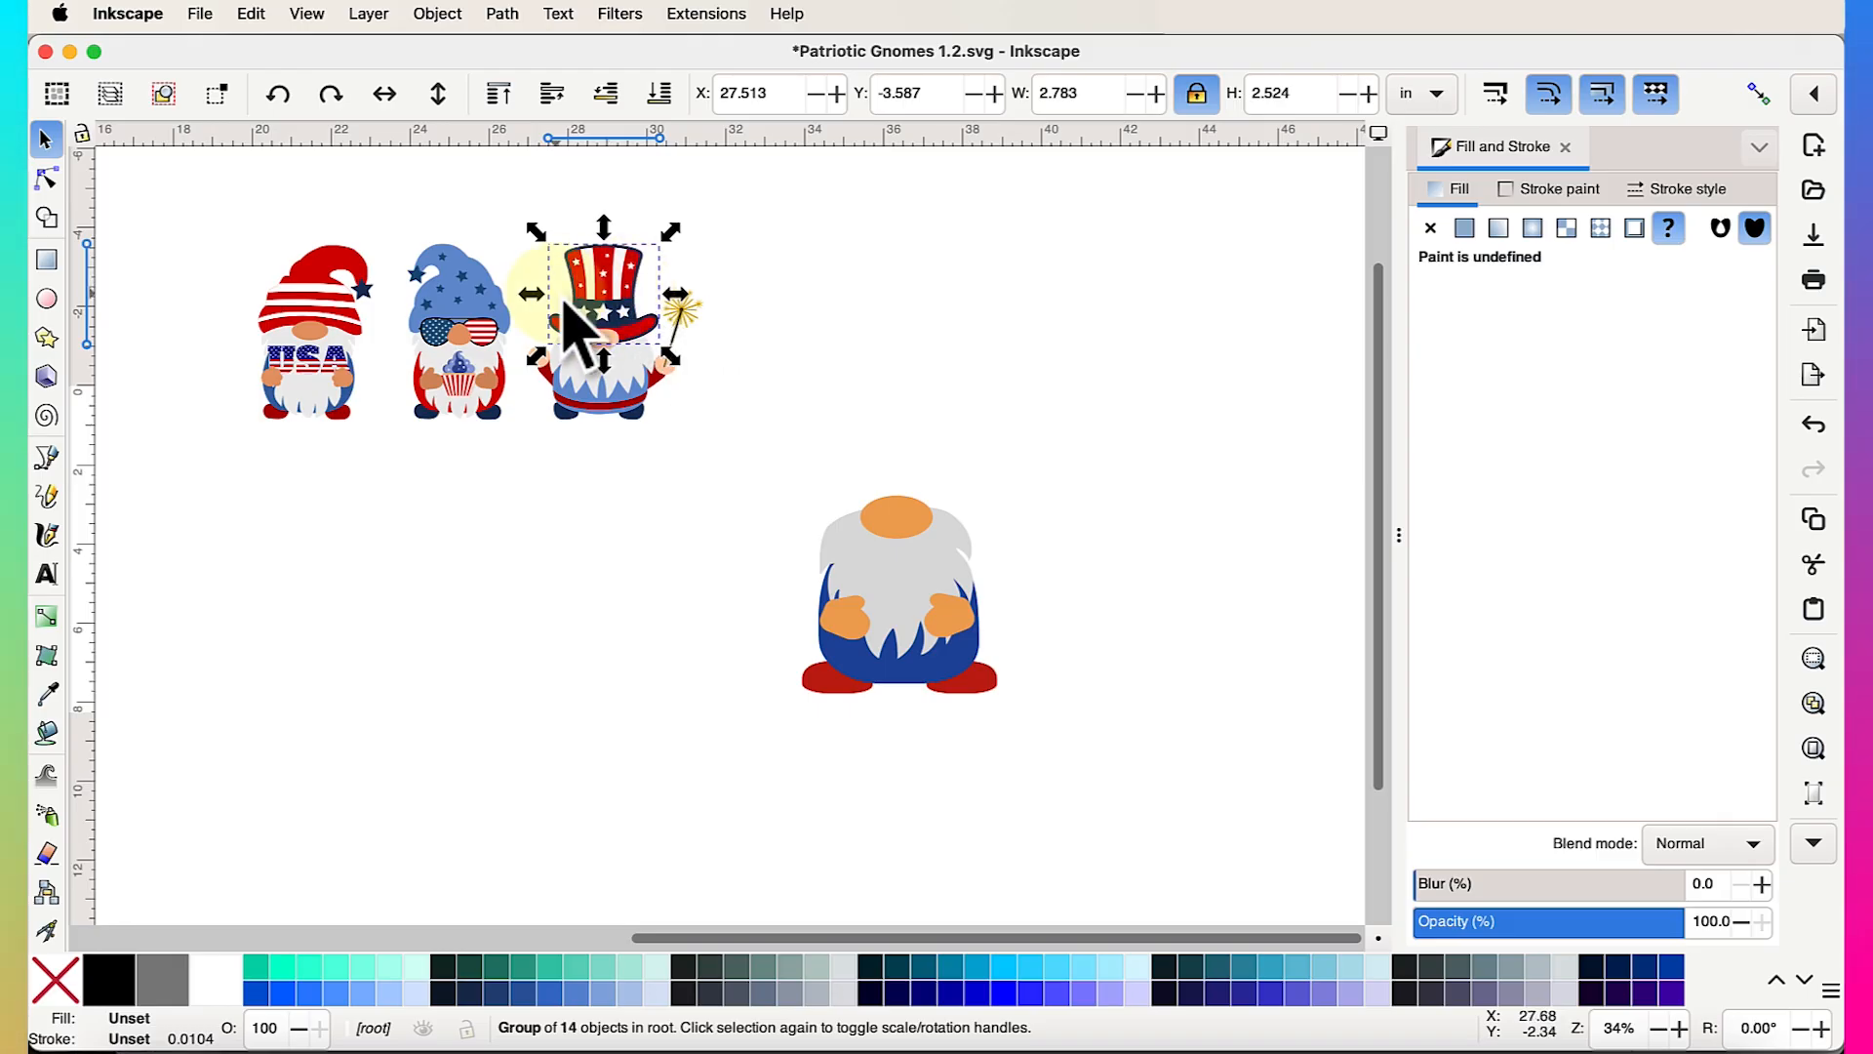
left_click(336, 292)
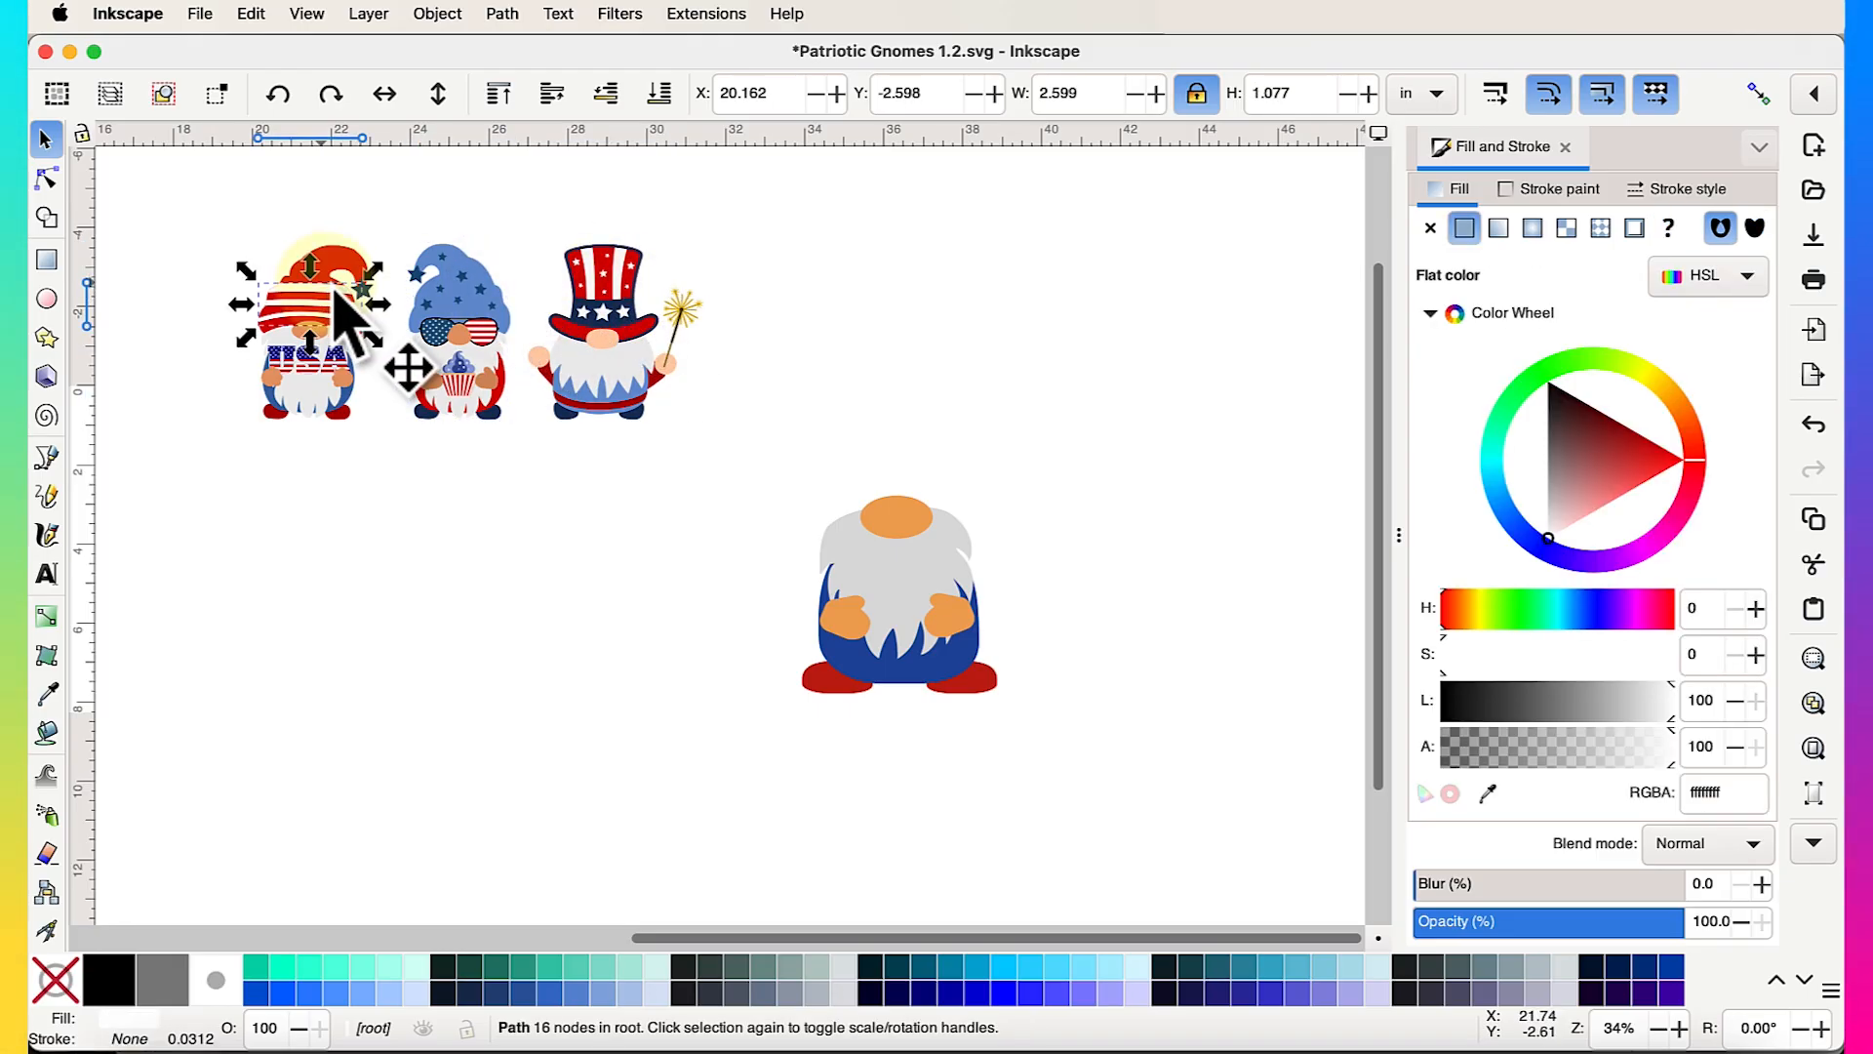
left_click(353, 259)
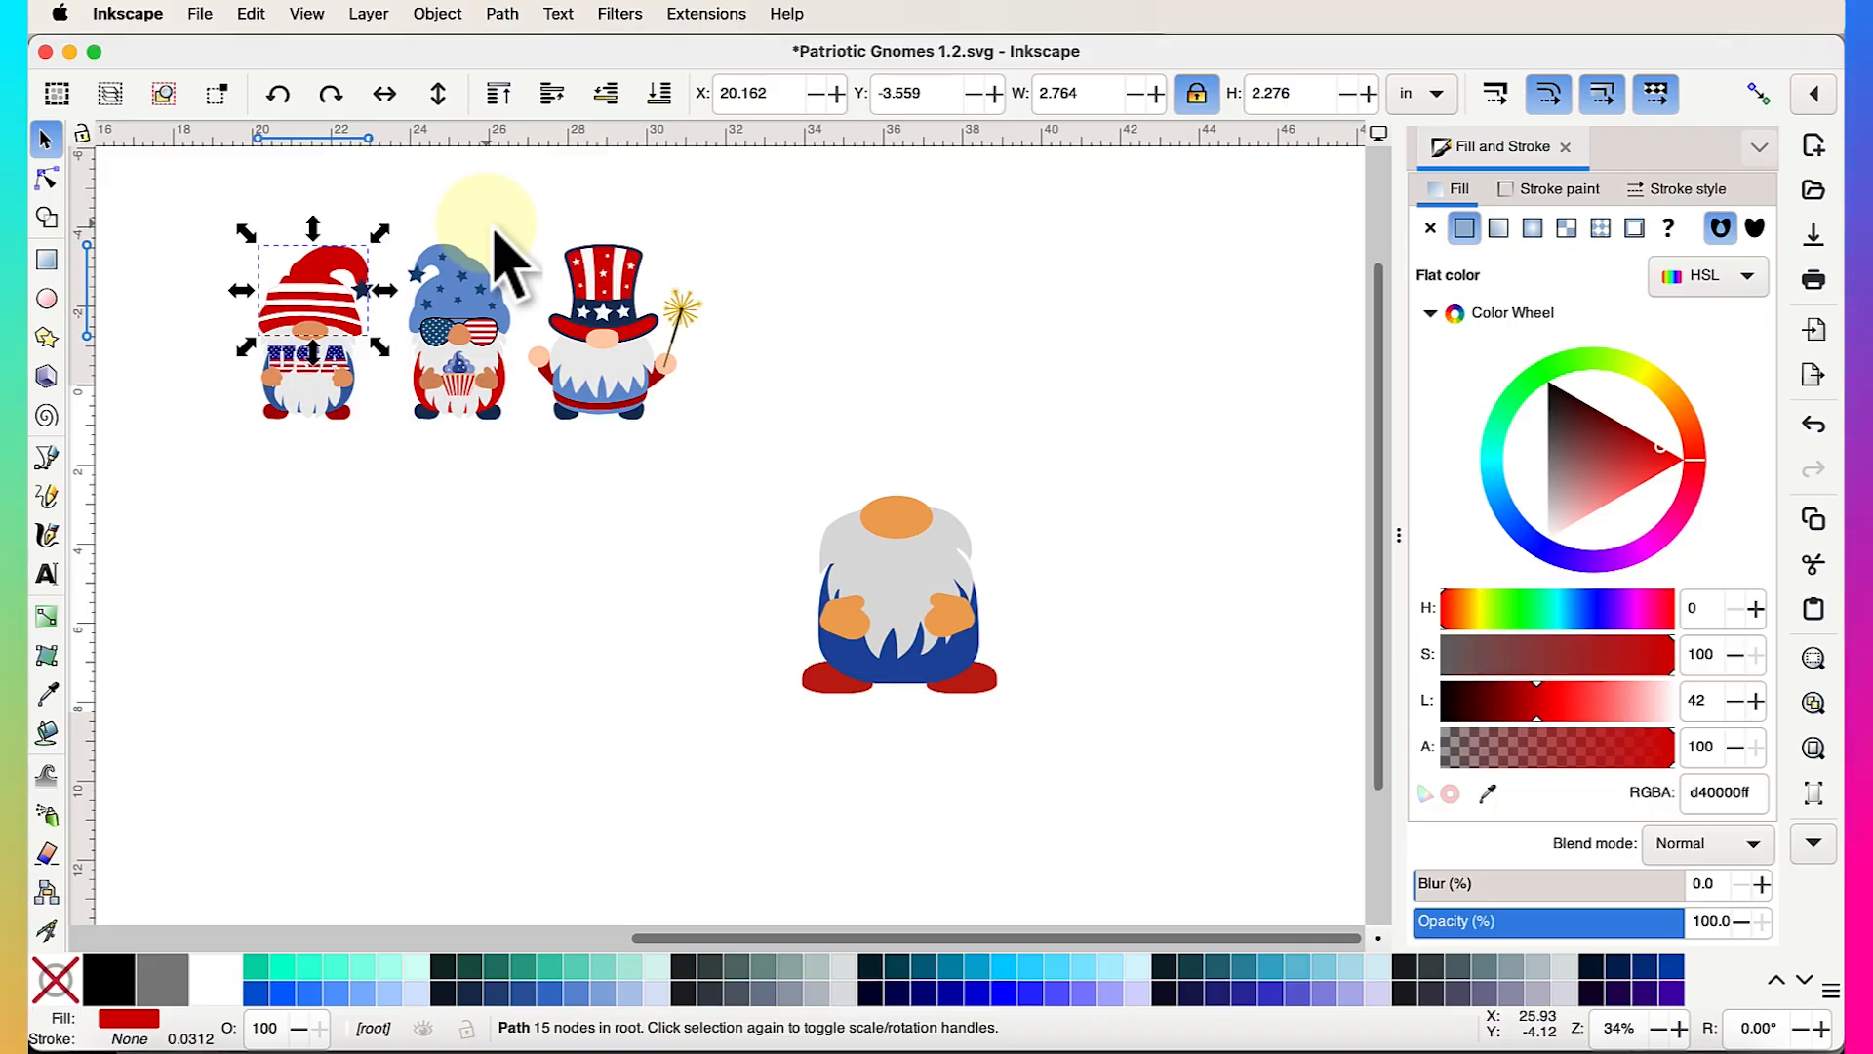
key("Escape")
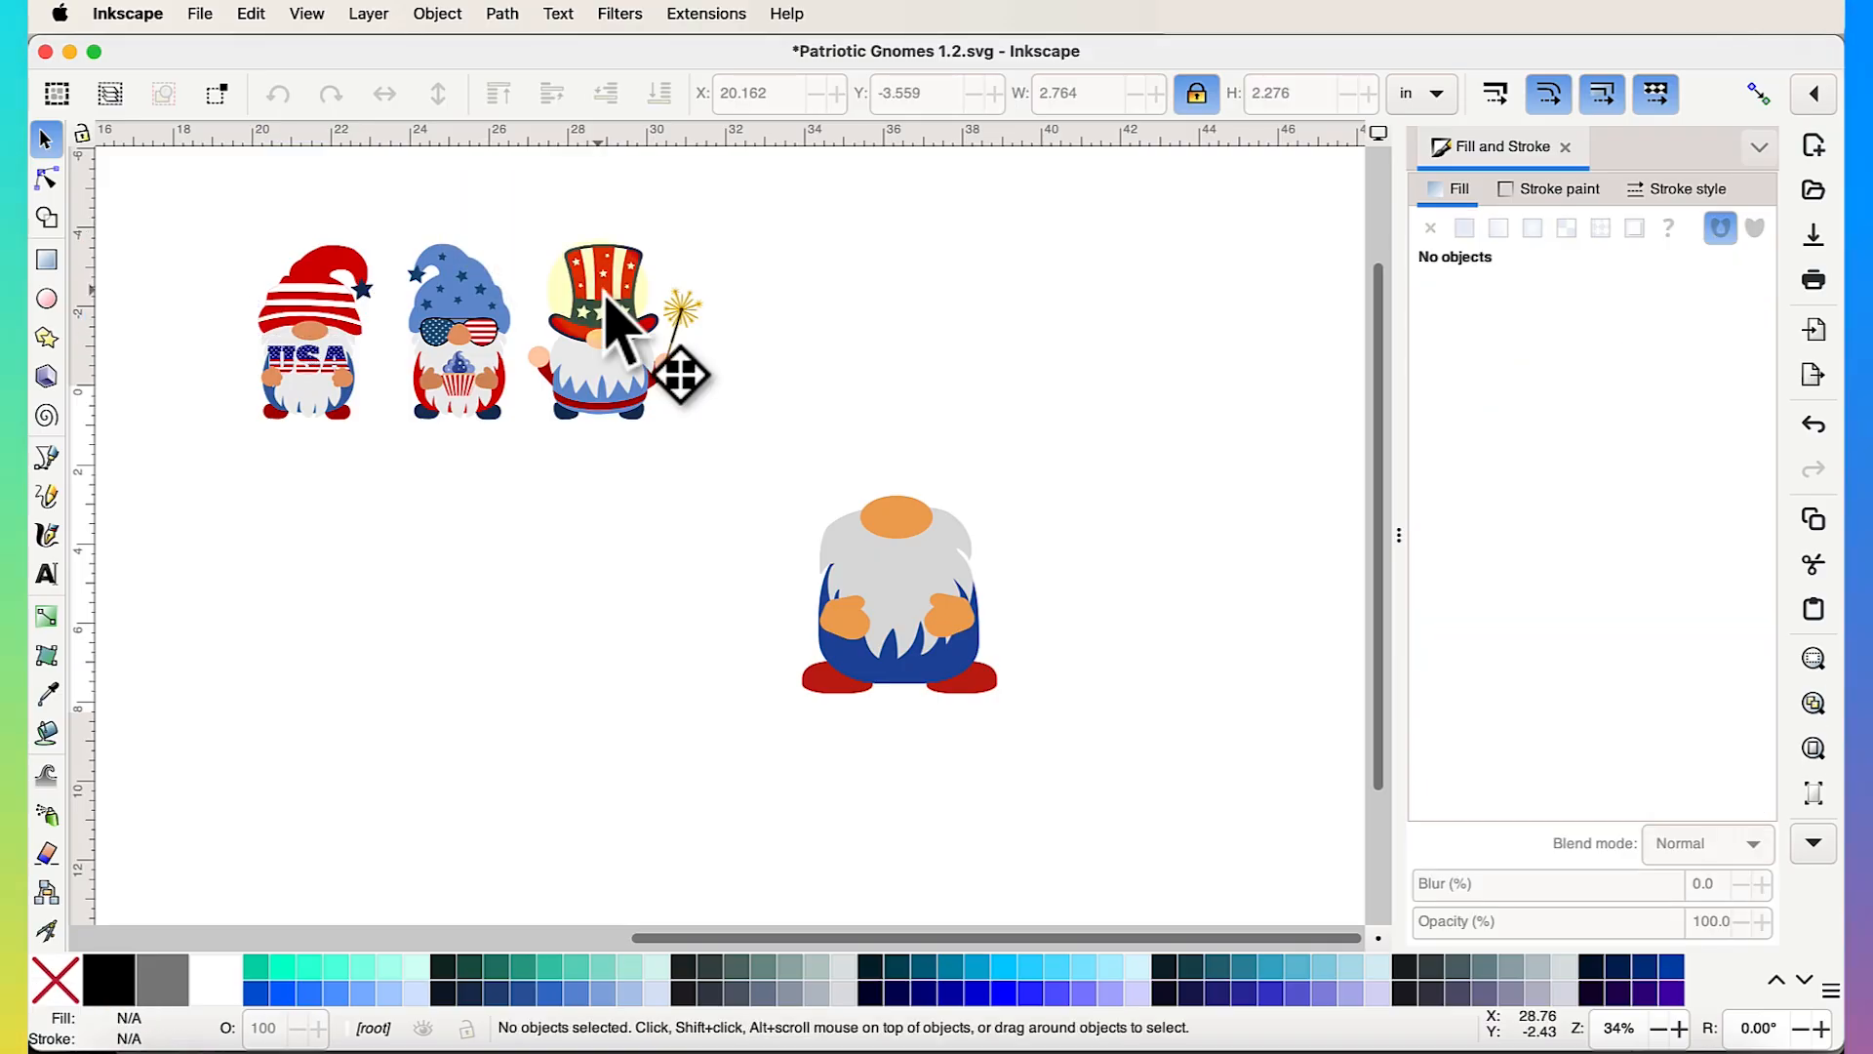
left_click(639, 317)
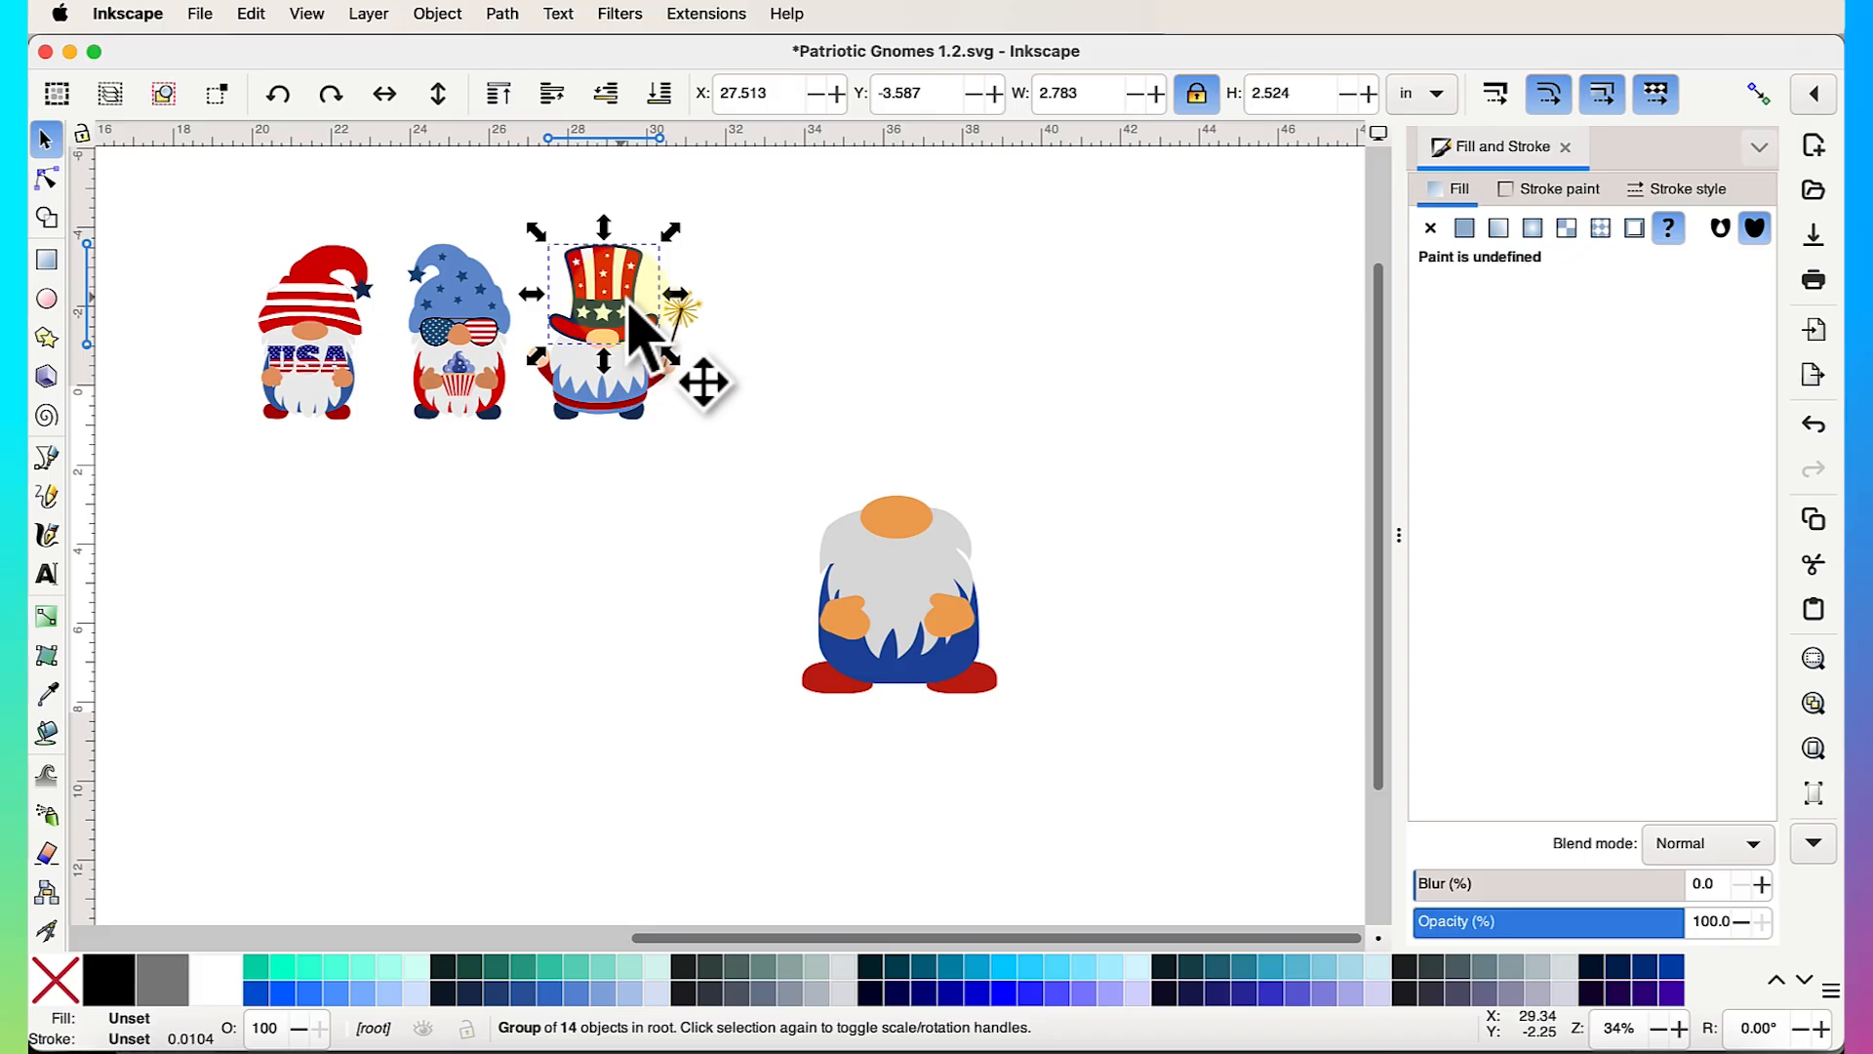
scroll(639, 321, "right", 3)
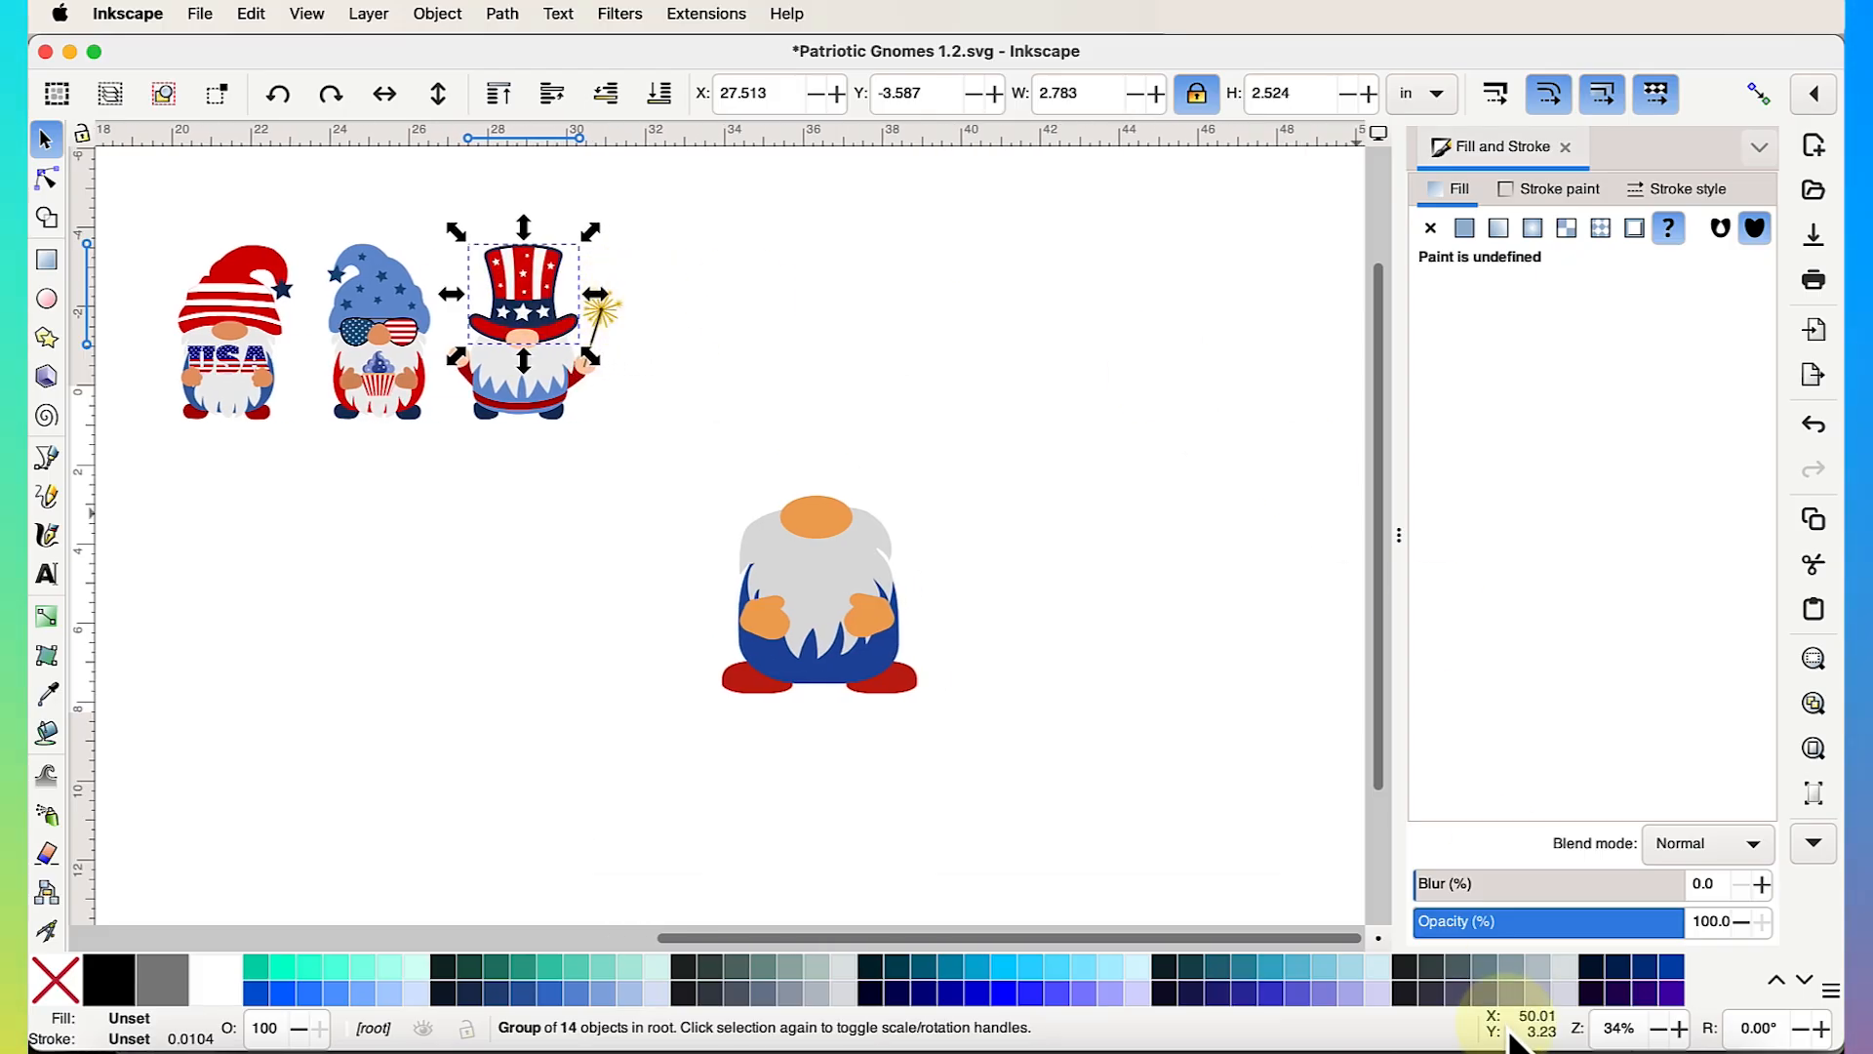
Switch to July UDesign Kit.svg and copy the stars-and-stripes top hat
left_click(1417, 1050)
left_click(1280, 617)
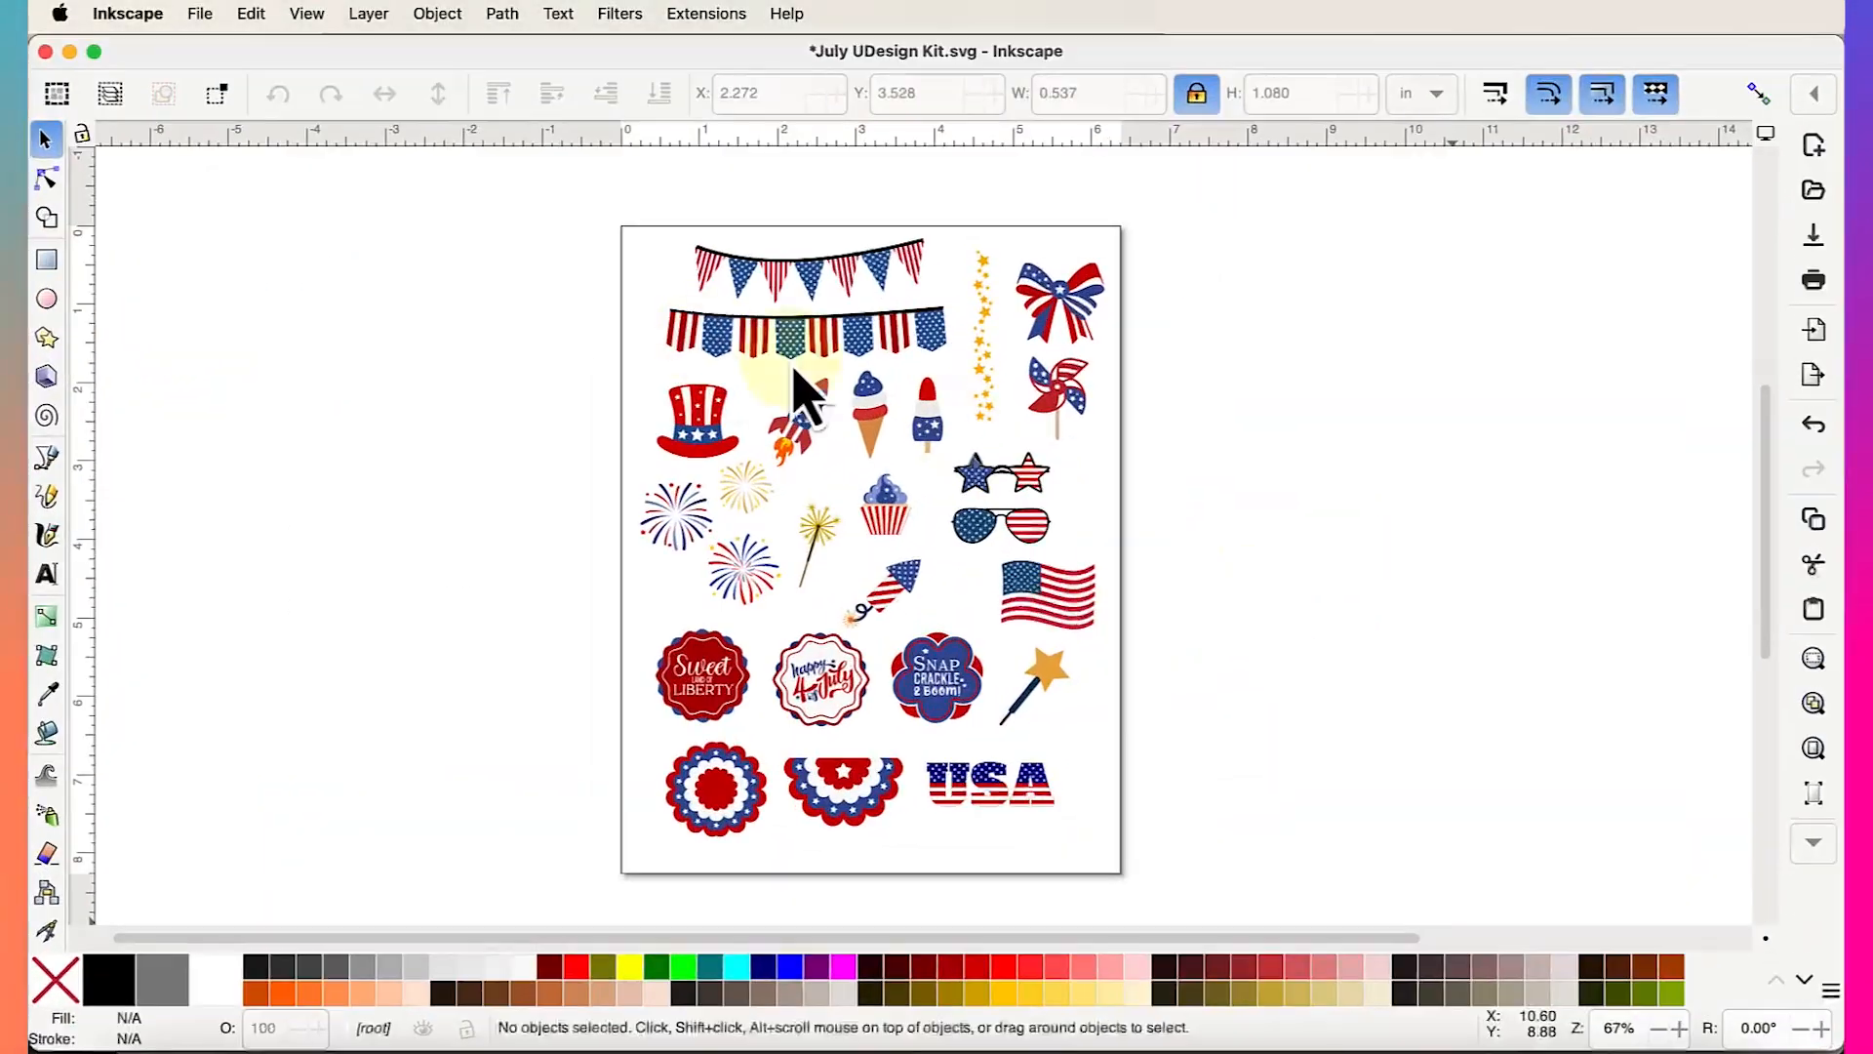
scroll(660, 377, "up", 5)
scroll(741, 409, "down", 3)
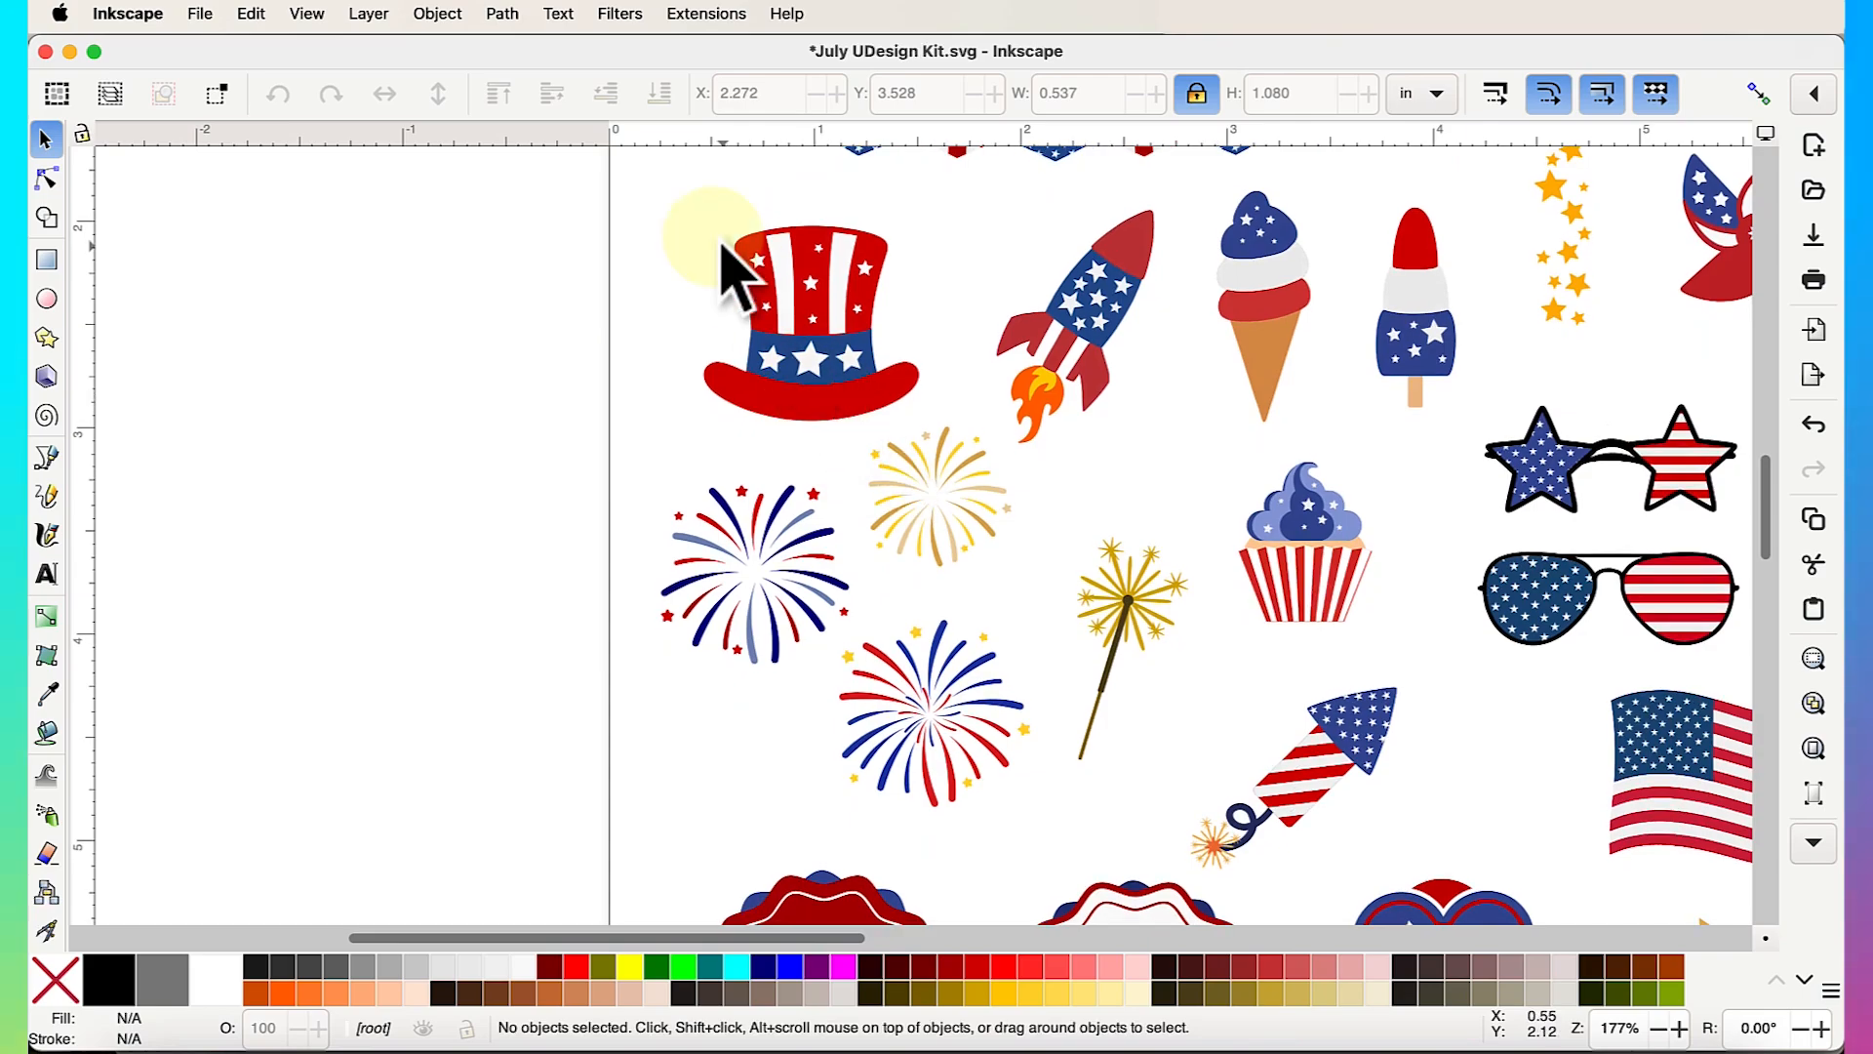
left_click_drag(635, 167, 920, 439)
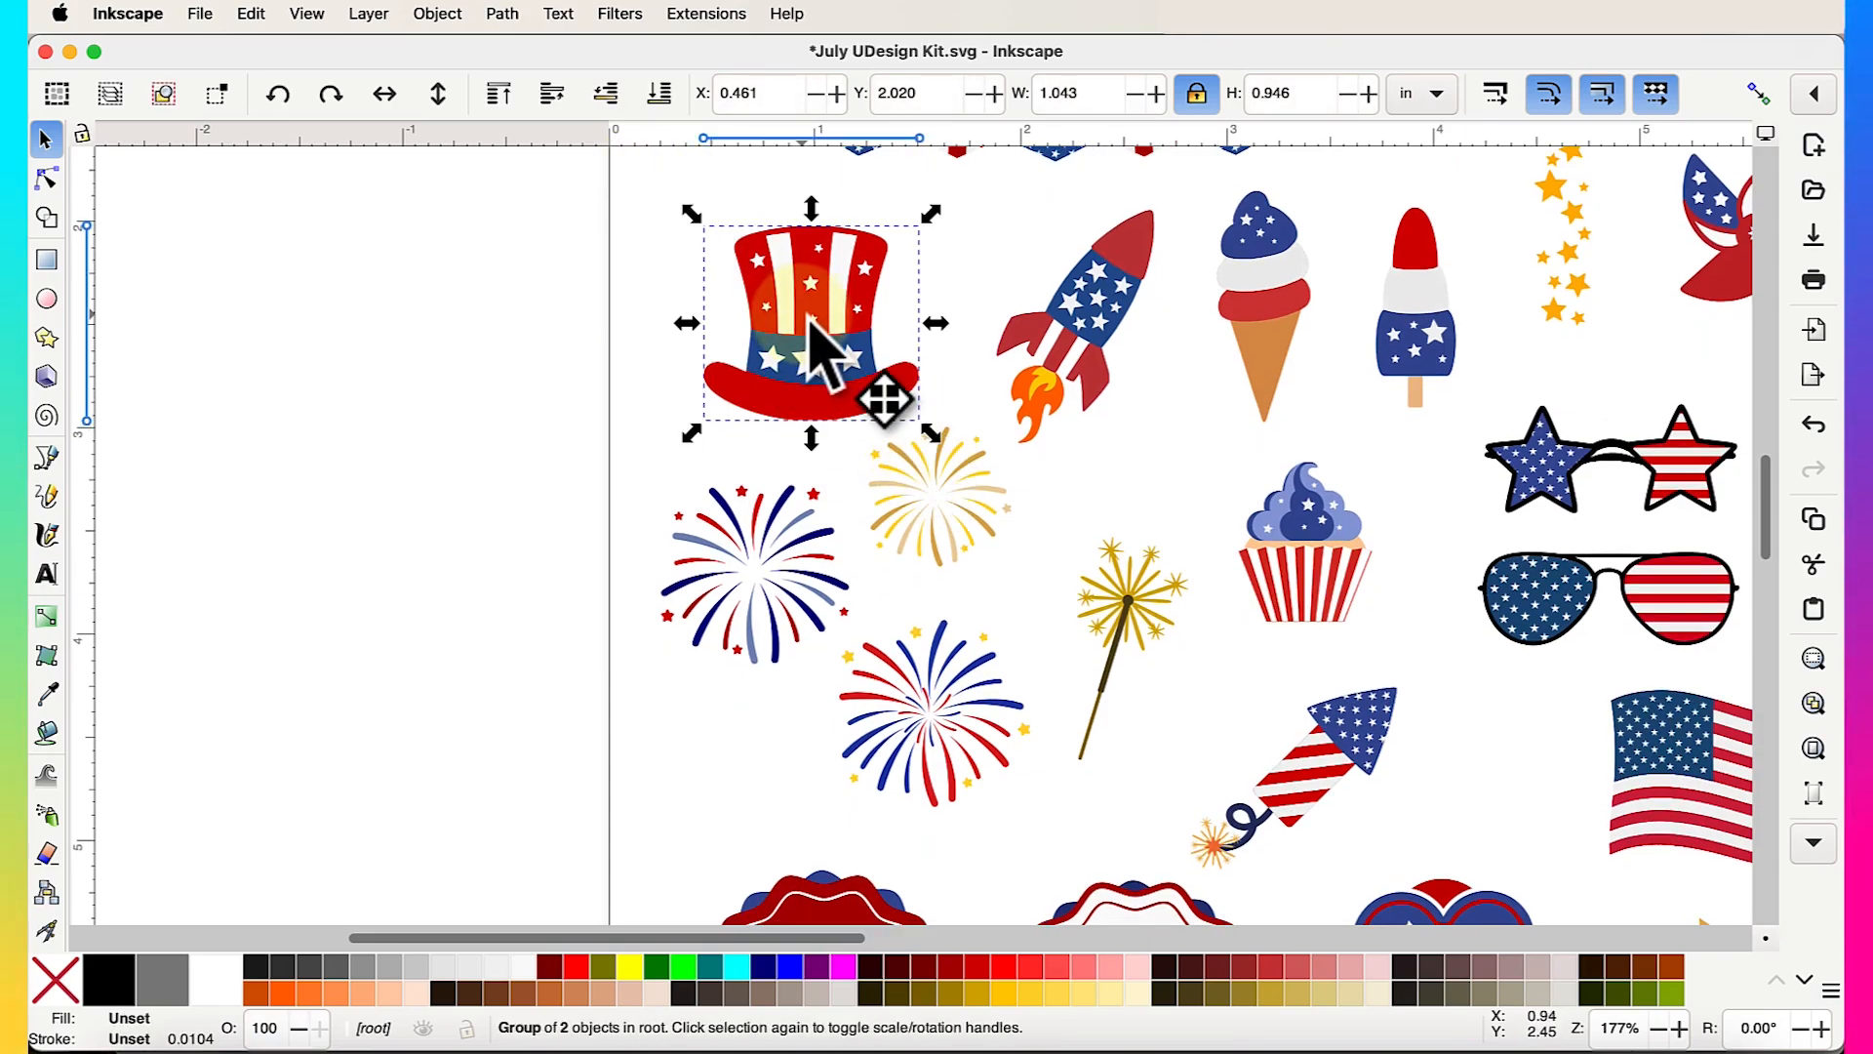
Return to Patriotic Gnomes 1.2.svg and paste the top hat to the right of the gnome
left_click(1417, 1050)
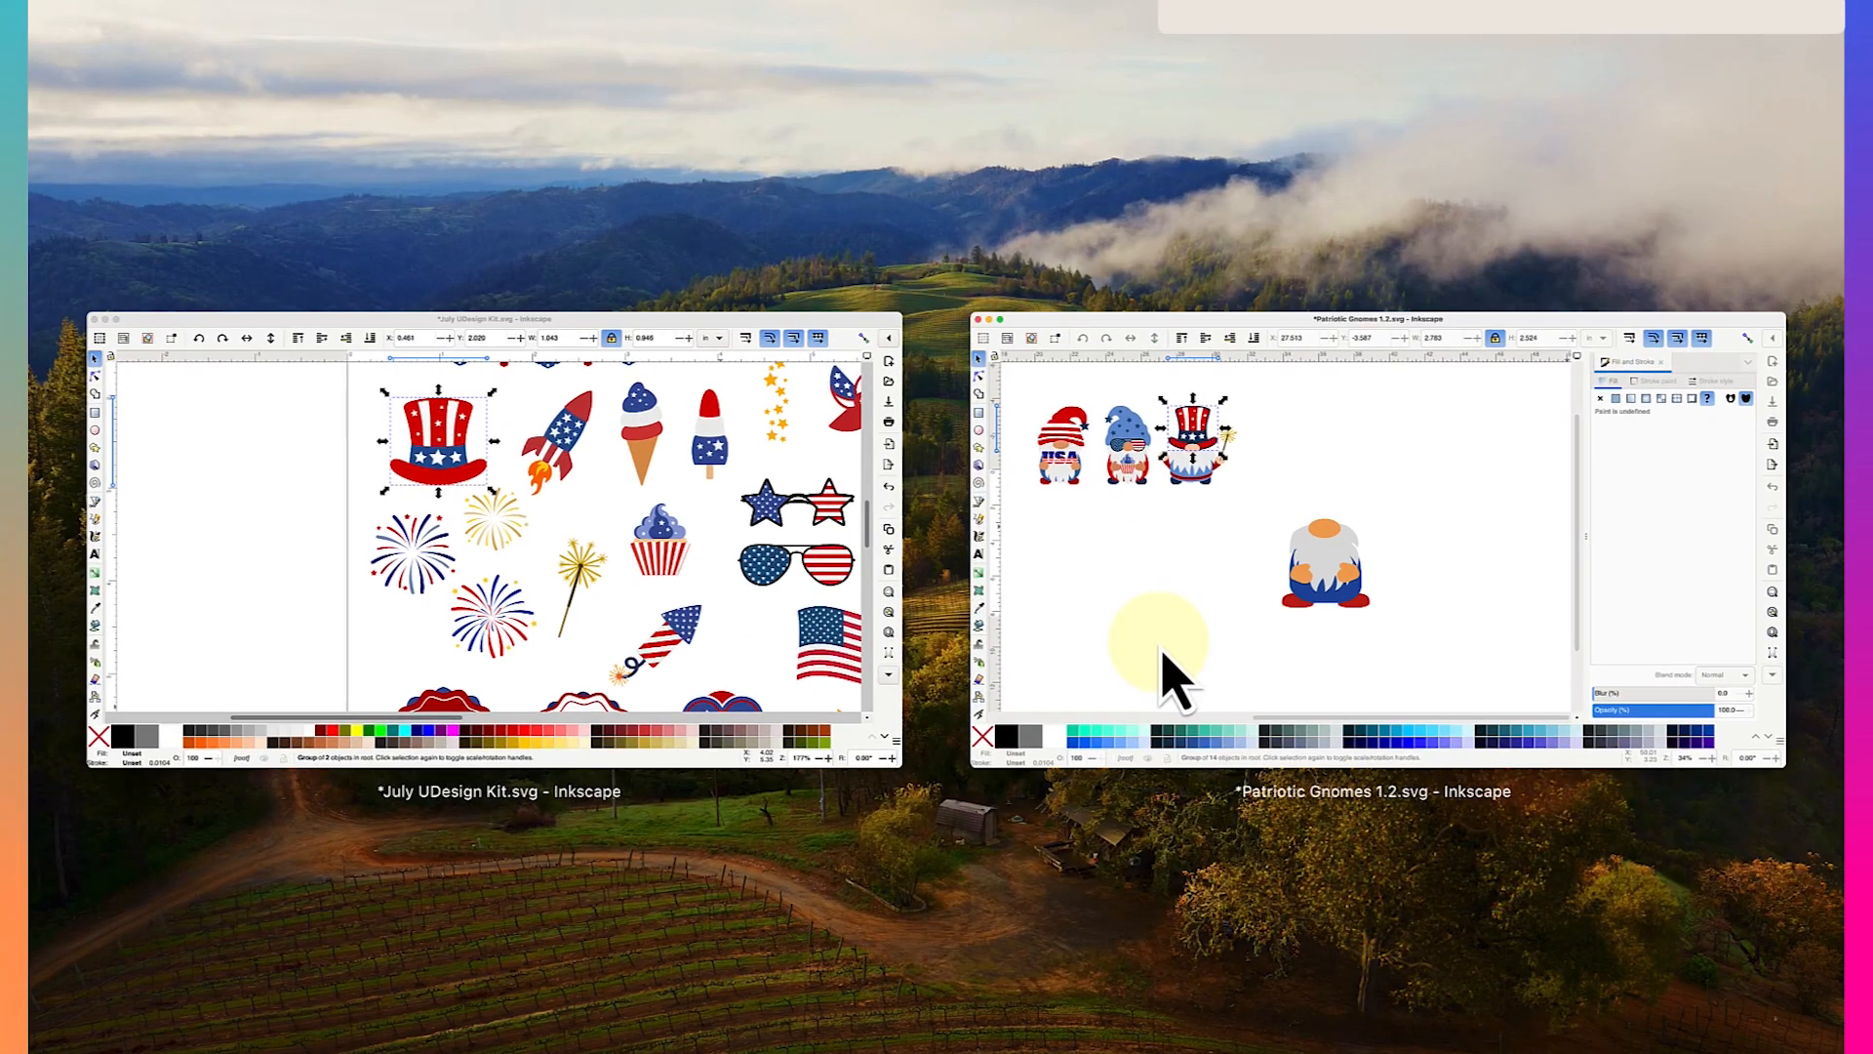
left_click(1161, 669)
scroll(1103, 606, "left", 3)
left_click(1122, 436)
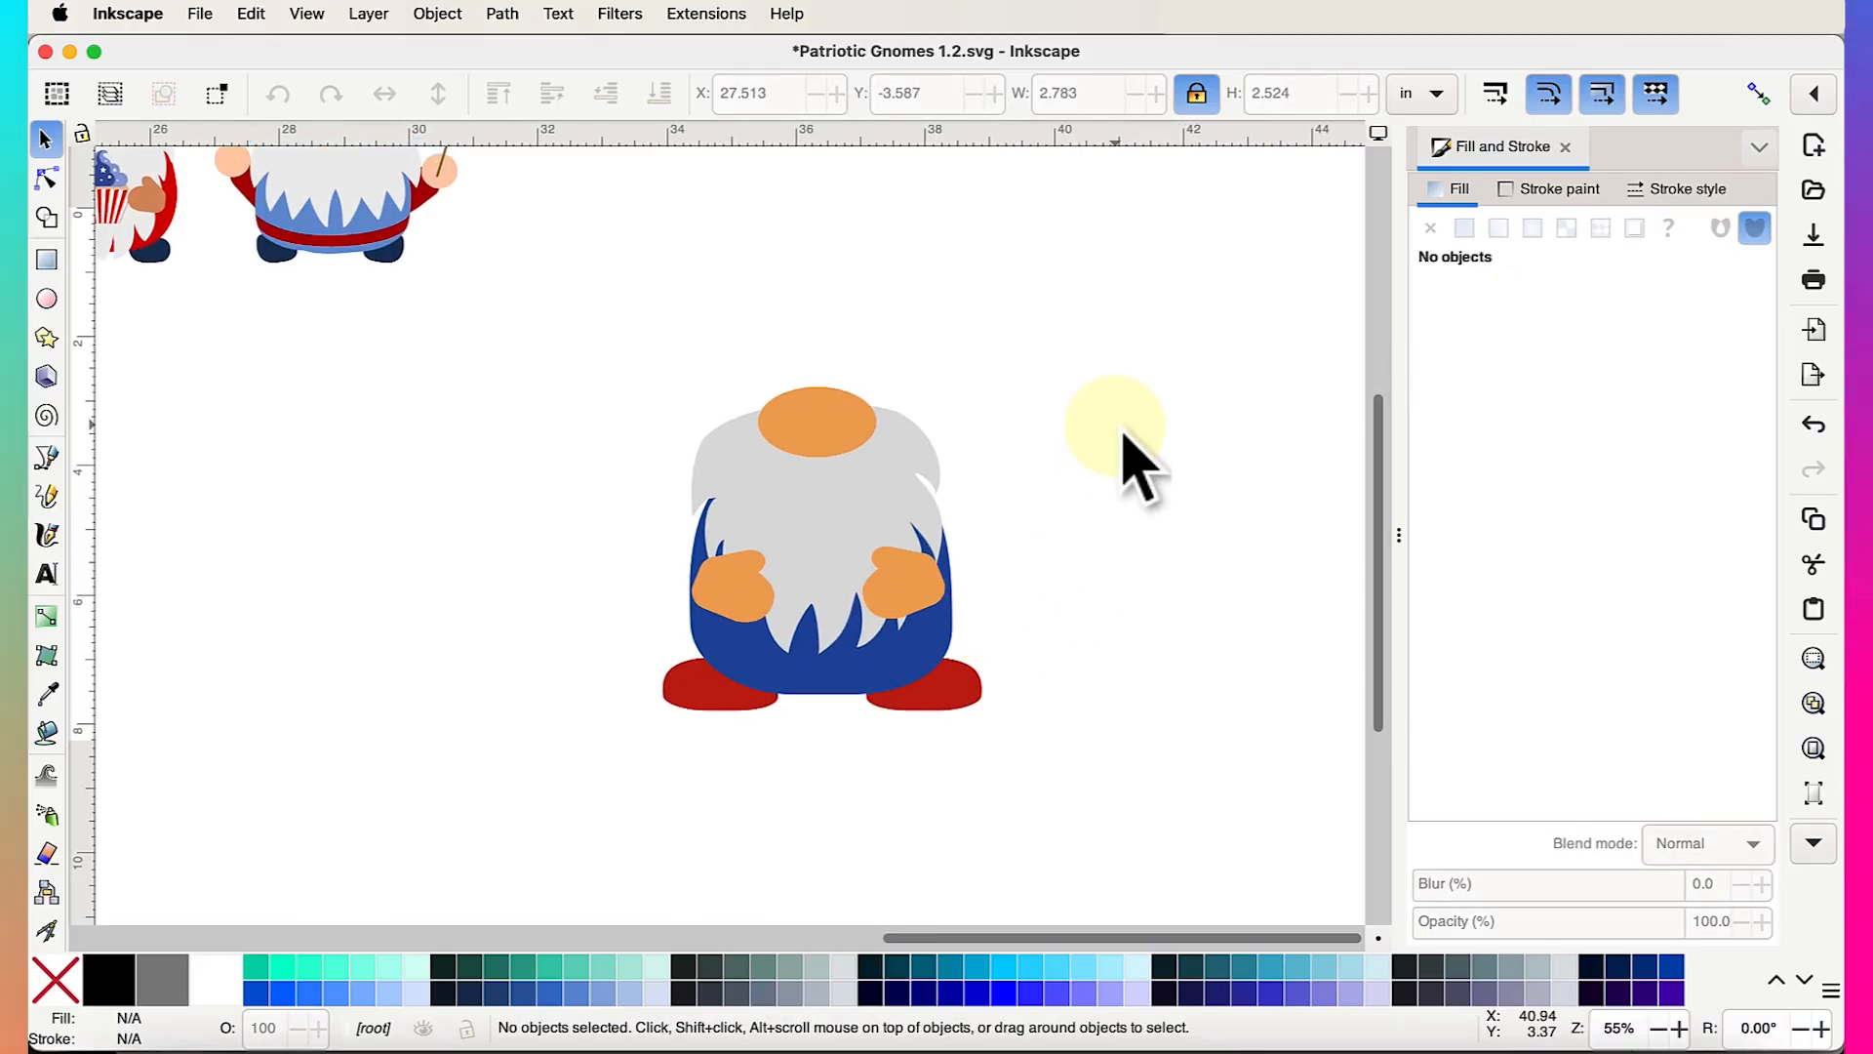
key("ctrl+v")
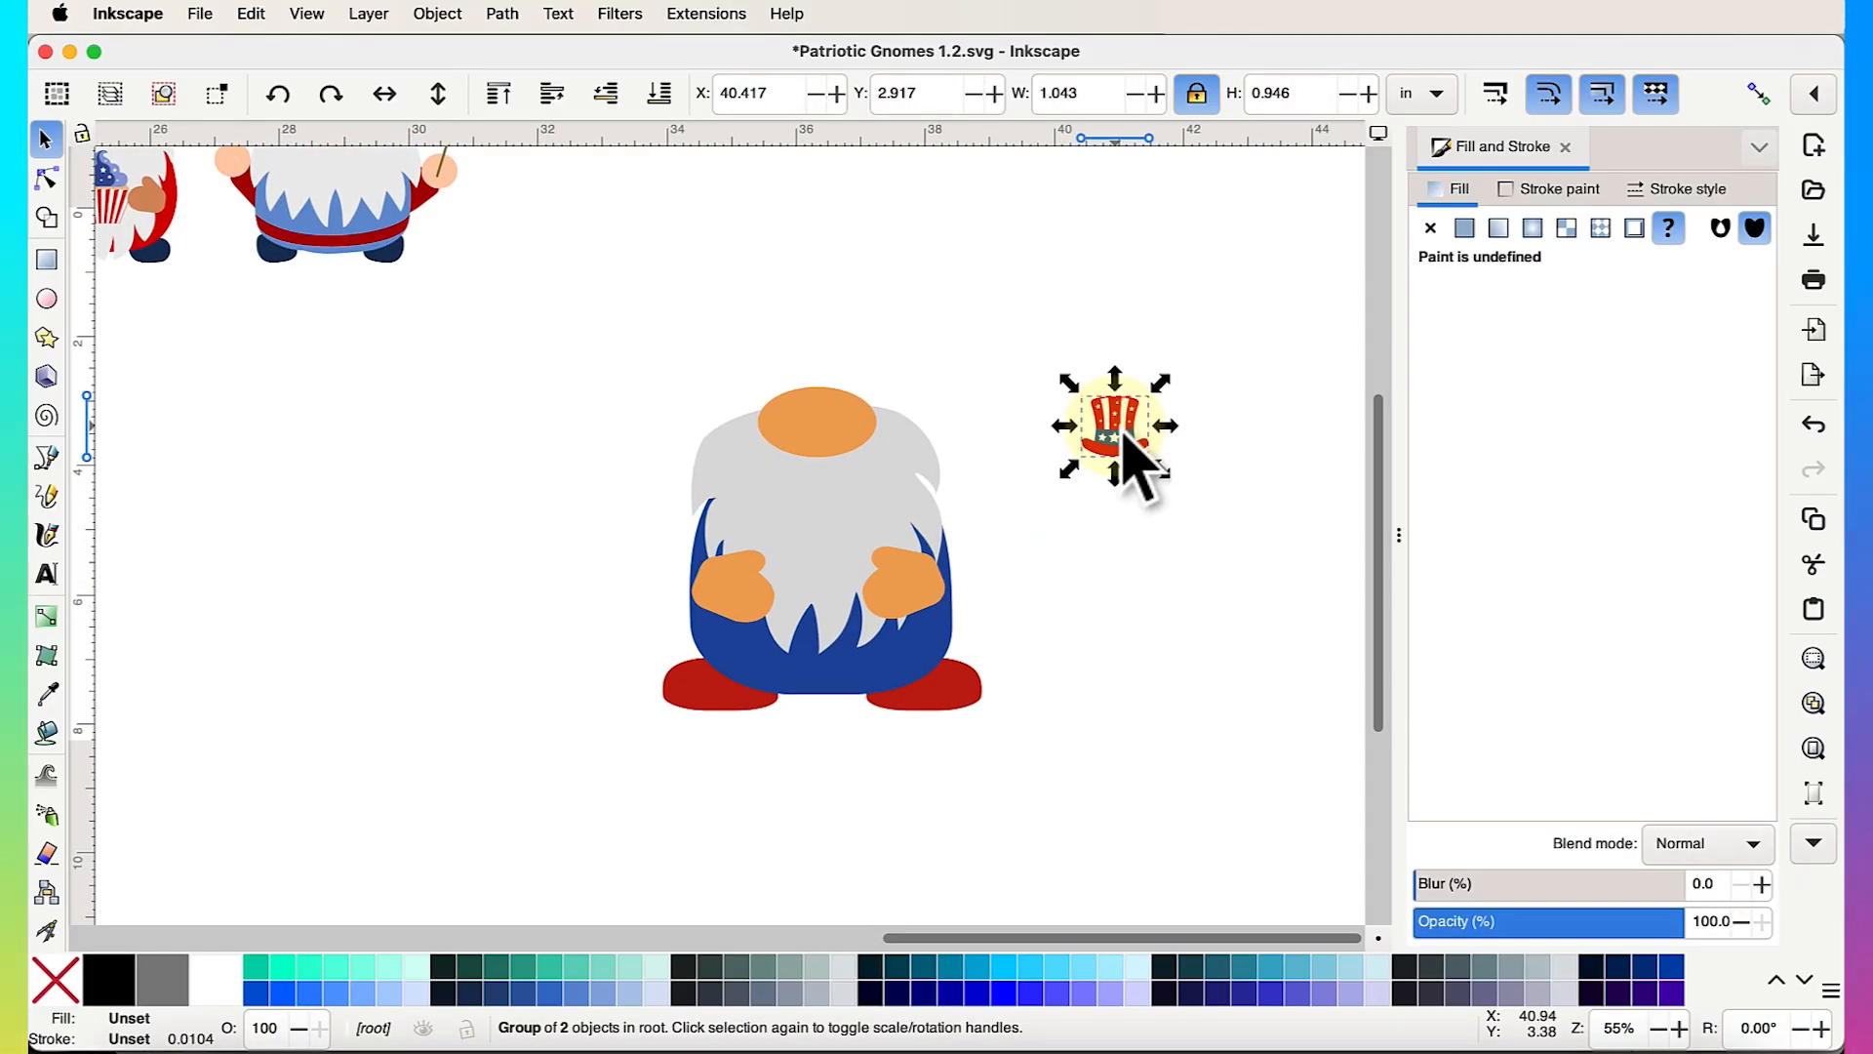
Enlarge the top hat to about 4.8 by 4.3 in and centre it on the gnome's head
left_click_drag(1065, 380, 881, 253)
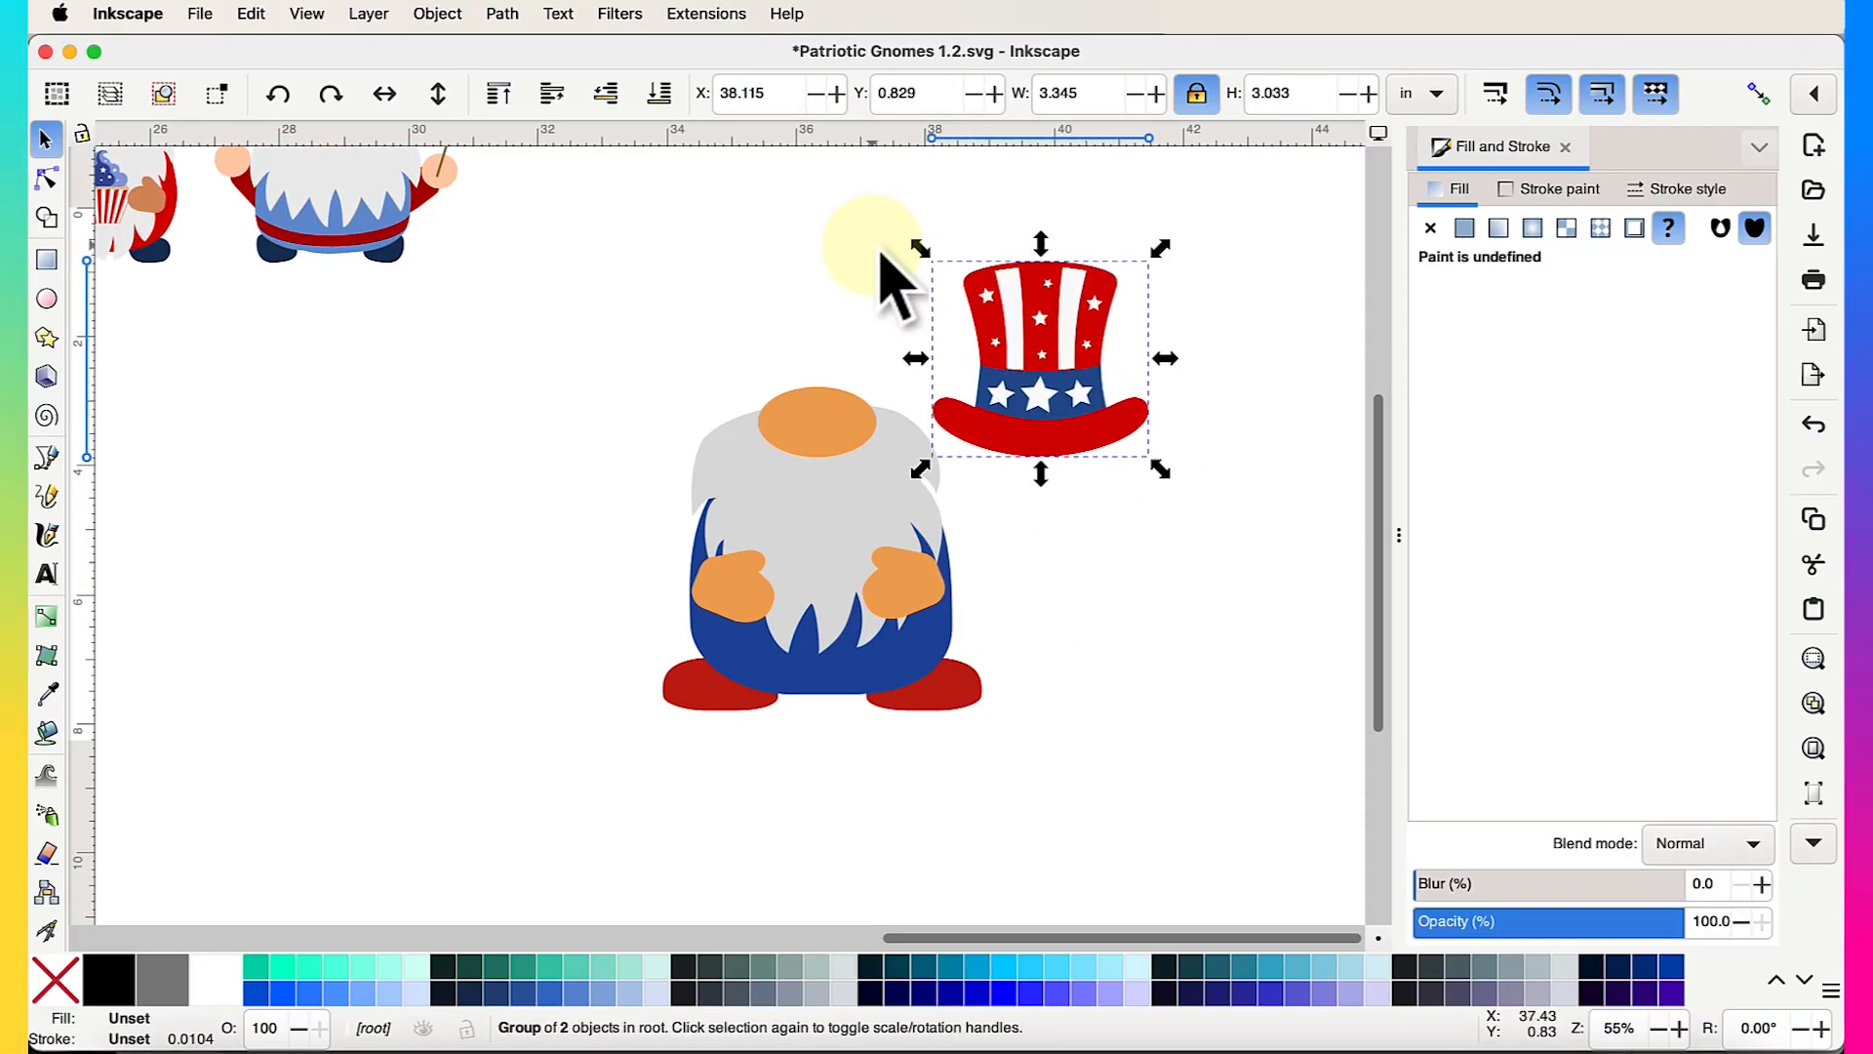
left_click_drag(1052, 376, 814, 304)
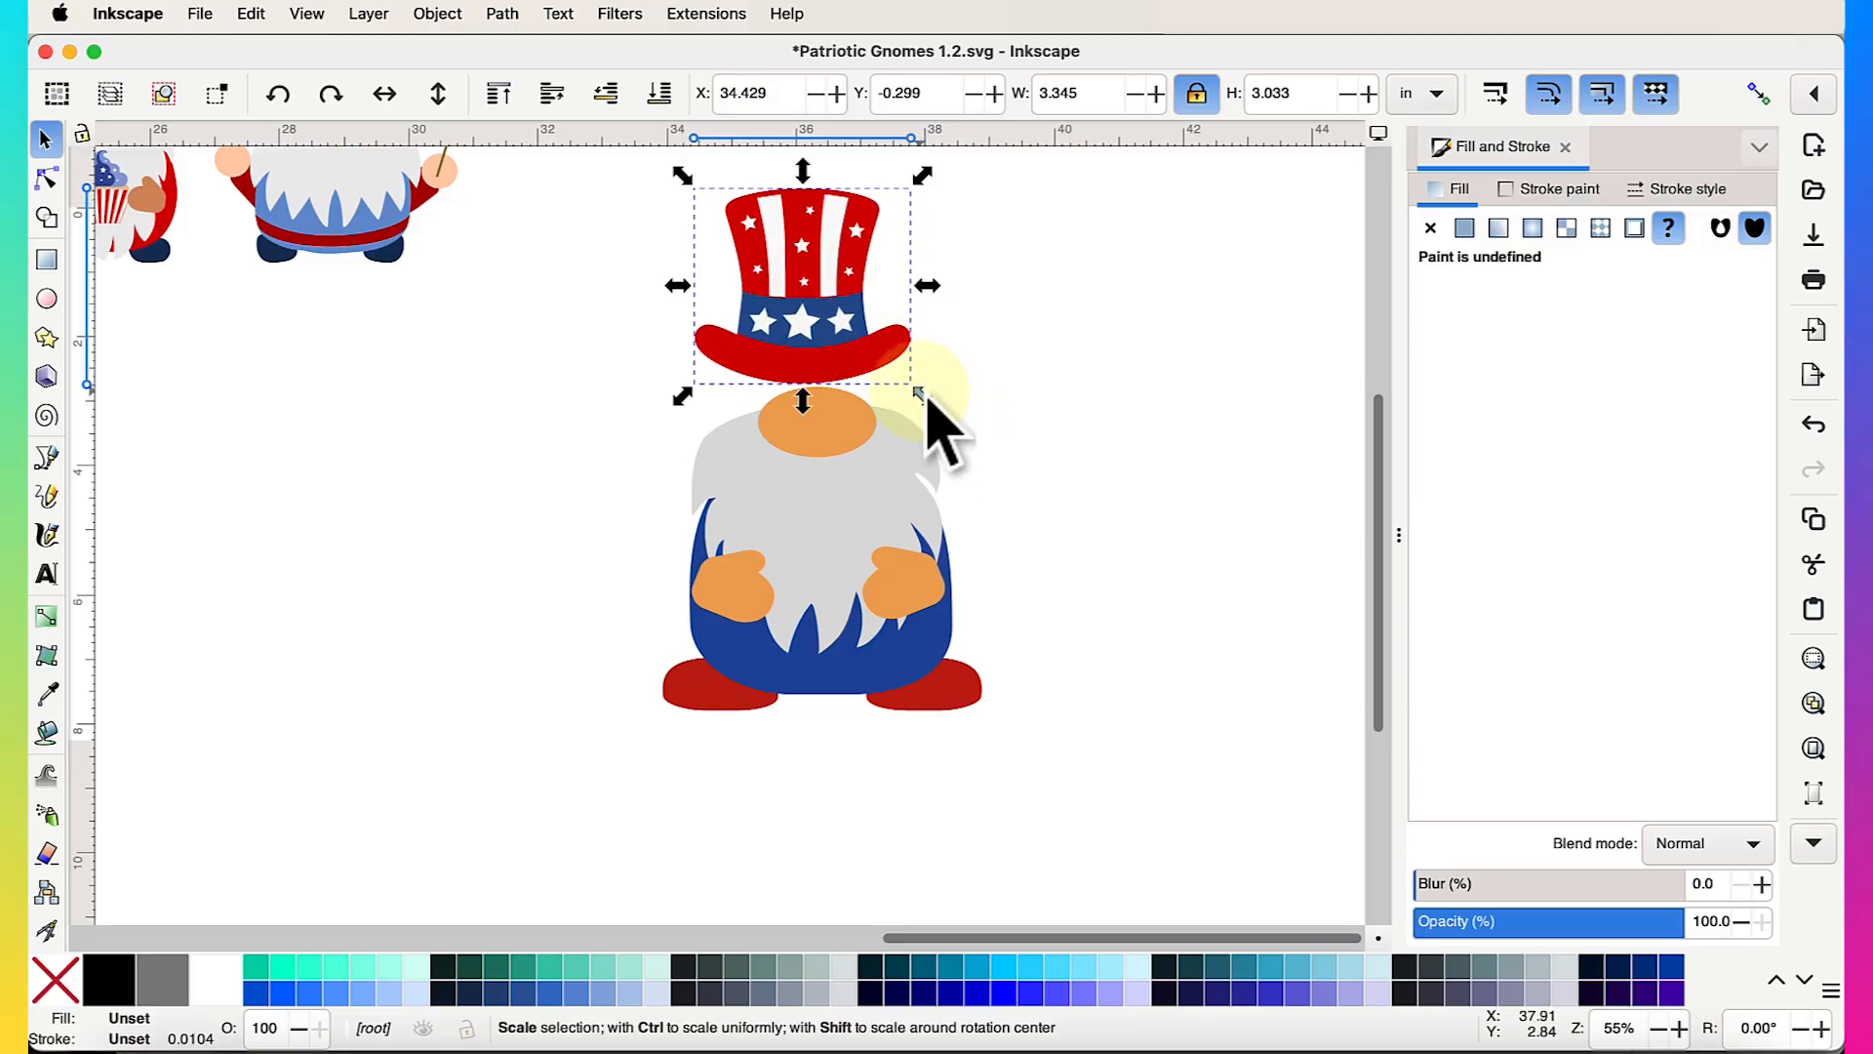
left_click_drag(919, 392, 950, 426)
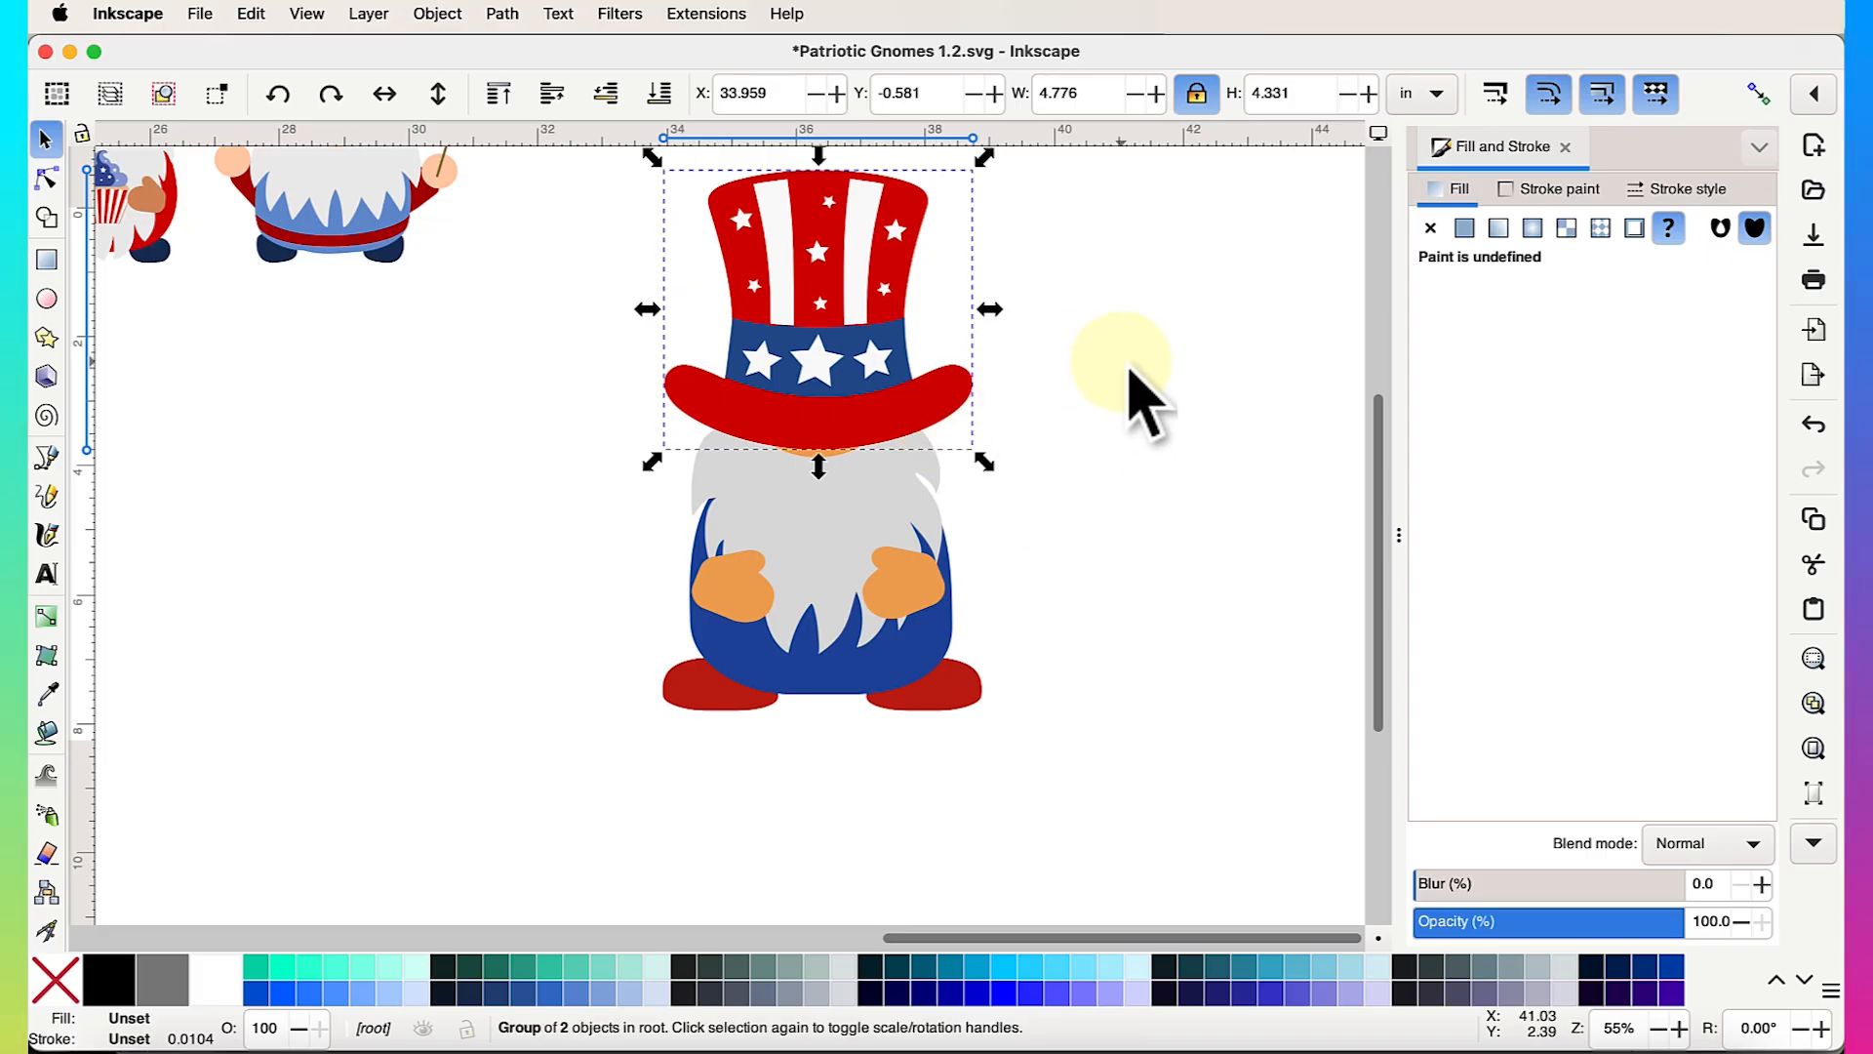
Lower the top hat behind the orange nose and adjust the positions of hat and nose so the nose overlaps the brim
scroll(1049, 363, "up", 2)
scroll(1049, 363, "left", 1)
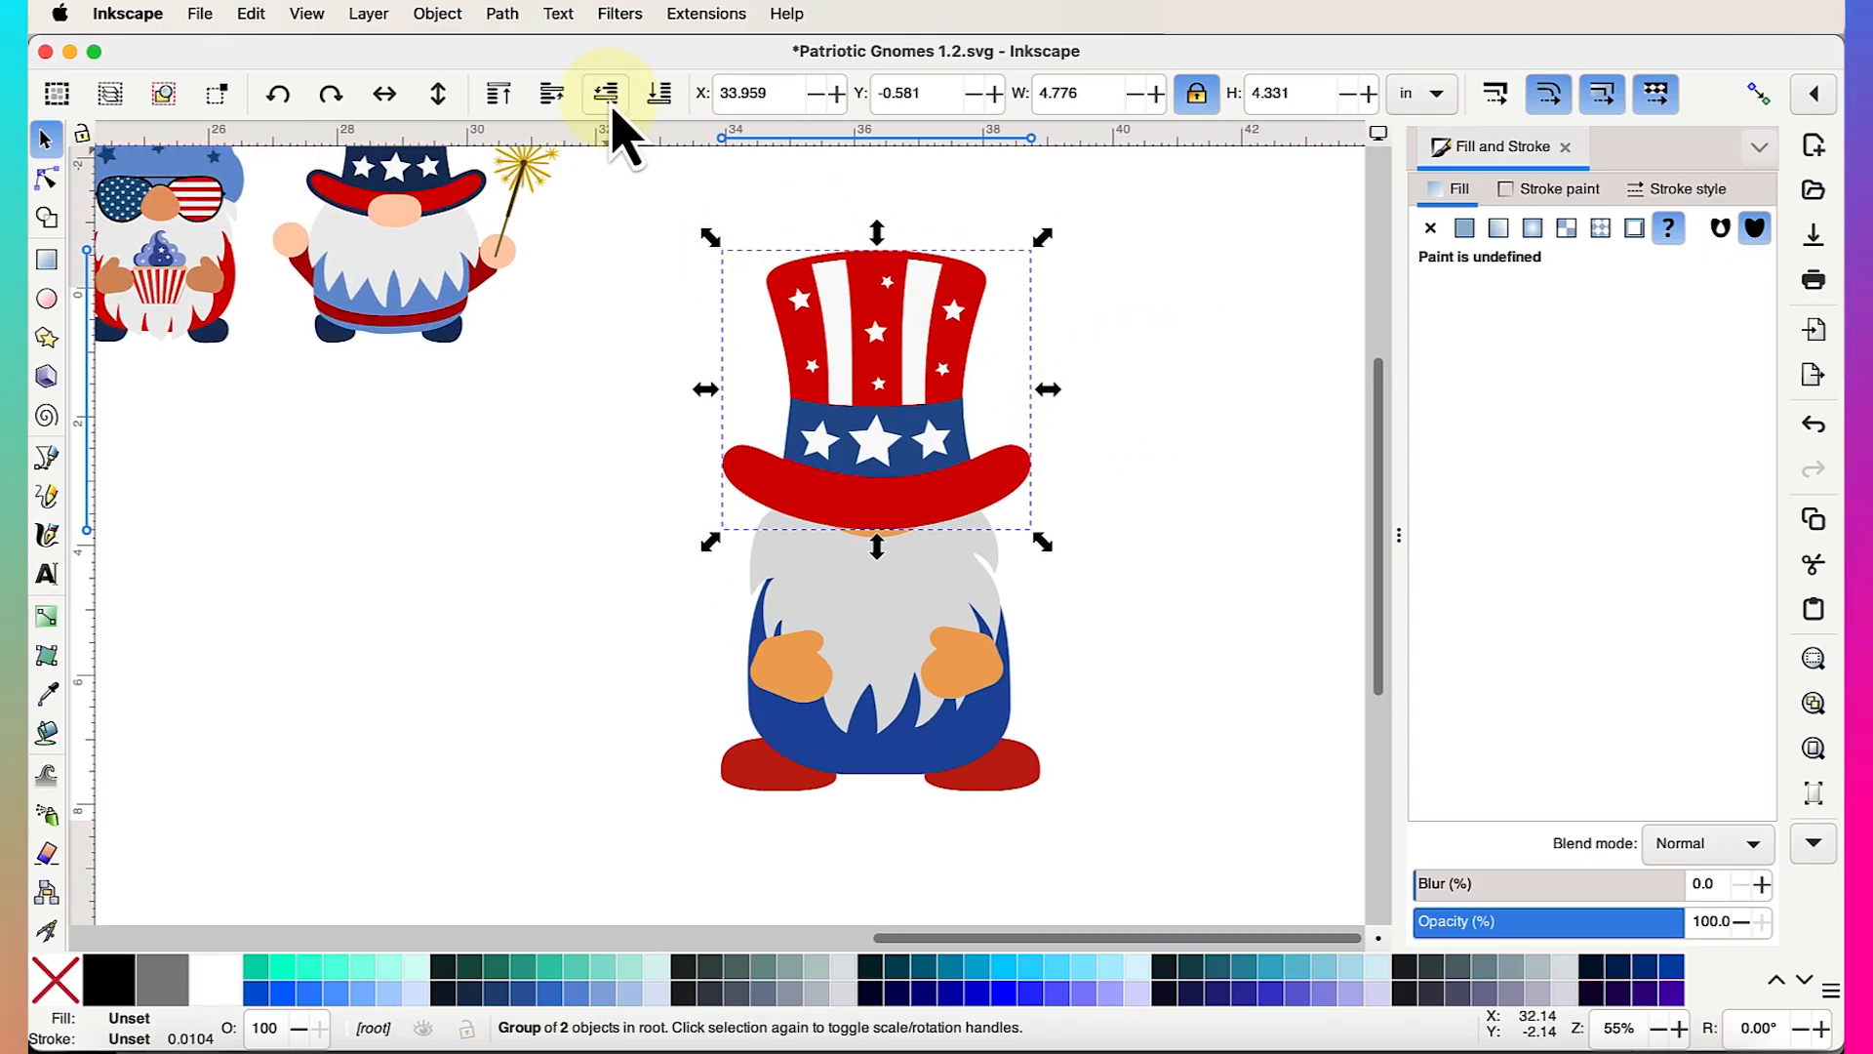
left_click(1183, 503)
scroll(975, 619, "up", 1)
left_click_drag(874, 481, 871, 509)
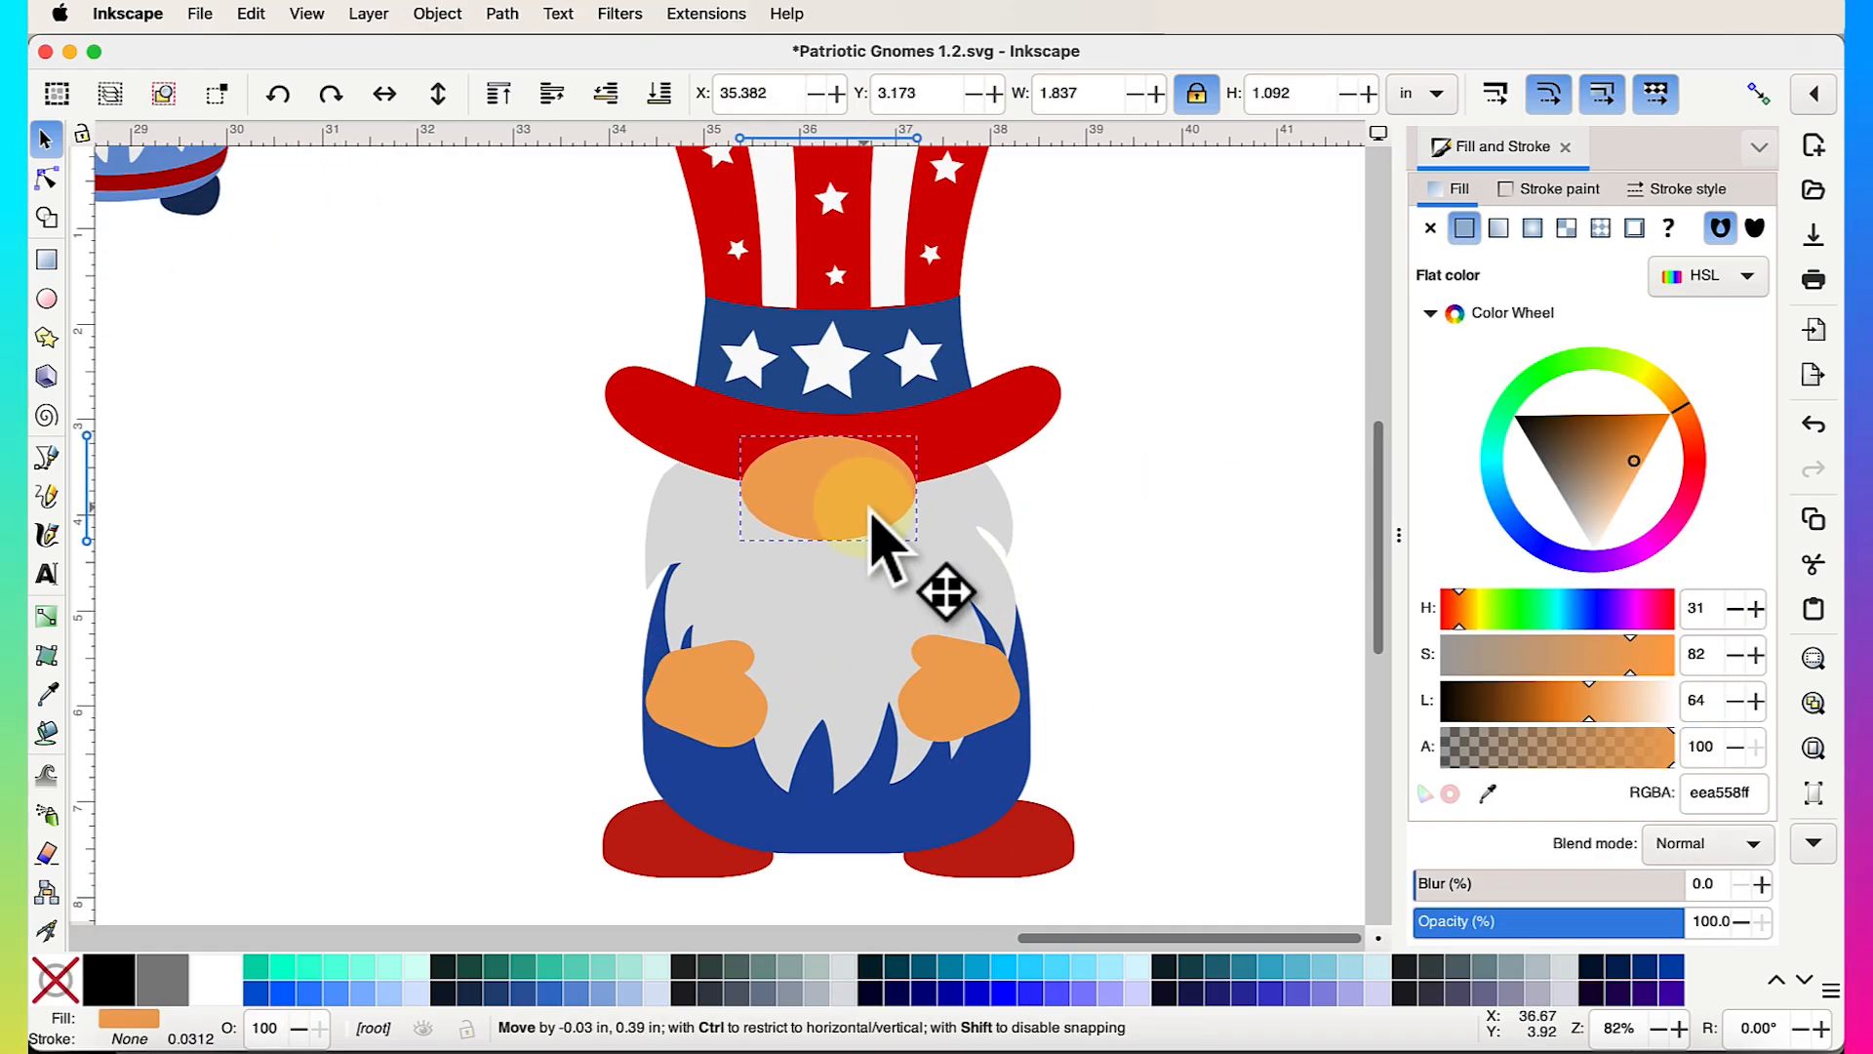
left_click_drag(995, 478, 995, 460)
left_click(837, 537)
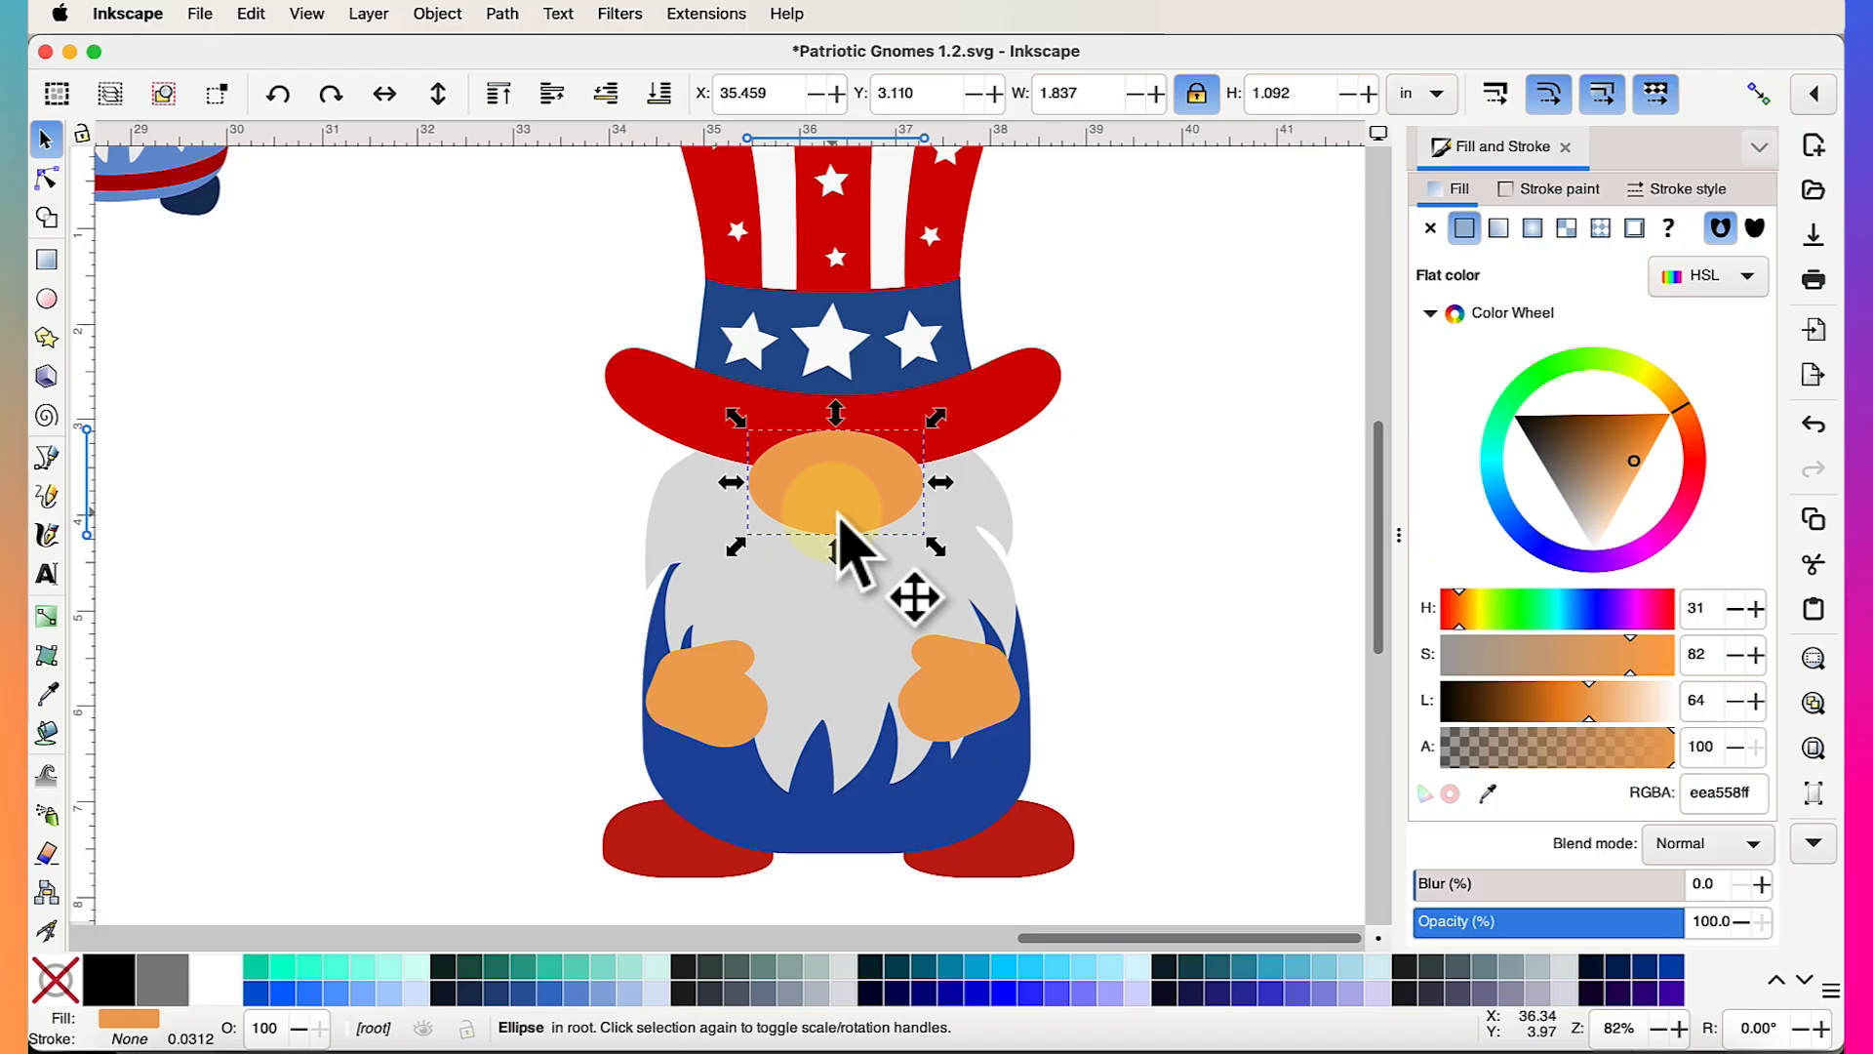
Reshape the beard's upper-left edge by extending its node's curve handle up toward the hat's blue band
scroll(831, 532, "down", 1)
scroll(772, 532, "up", 2)
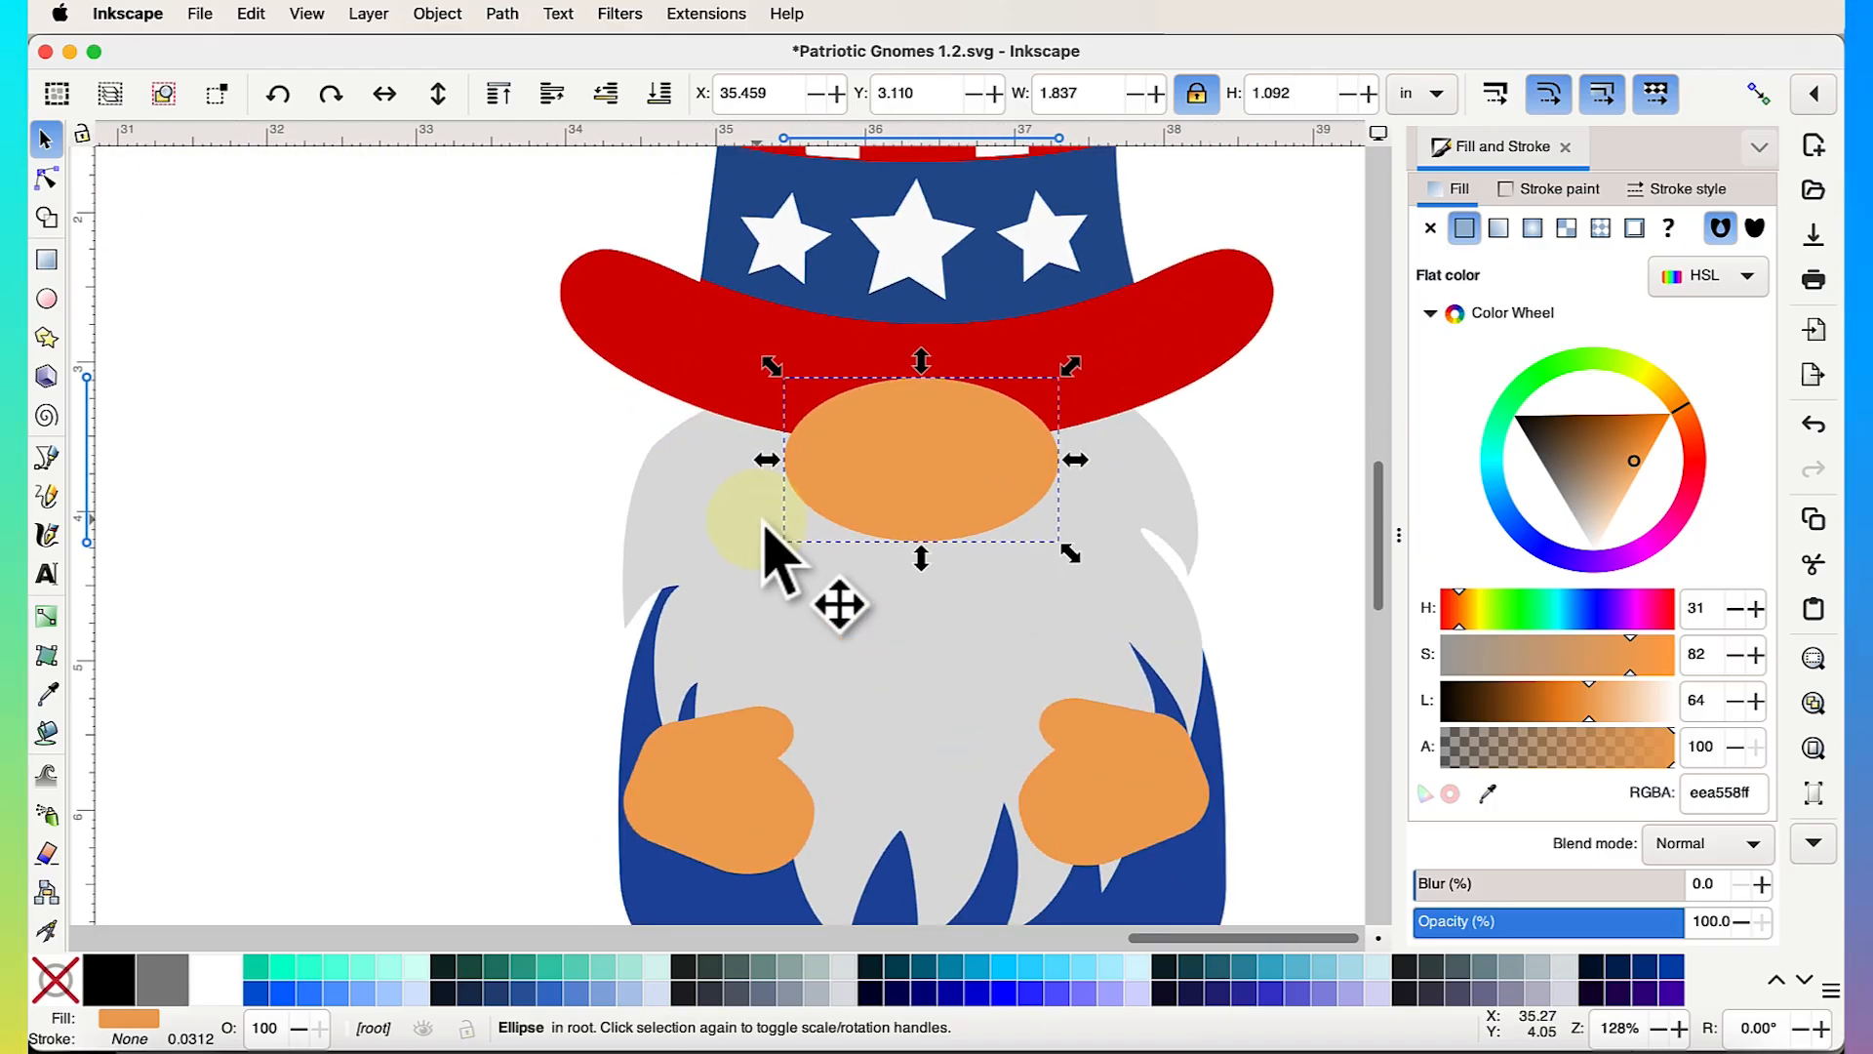
left_click(45, 178)
left_click(668, 473)
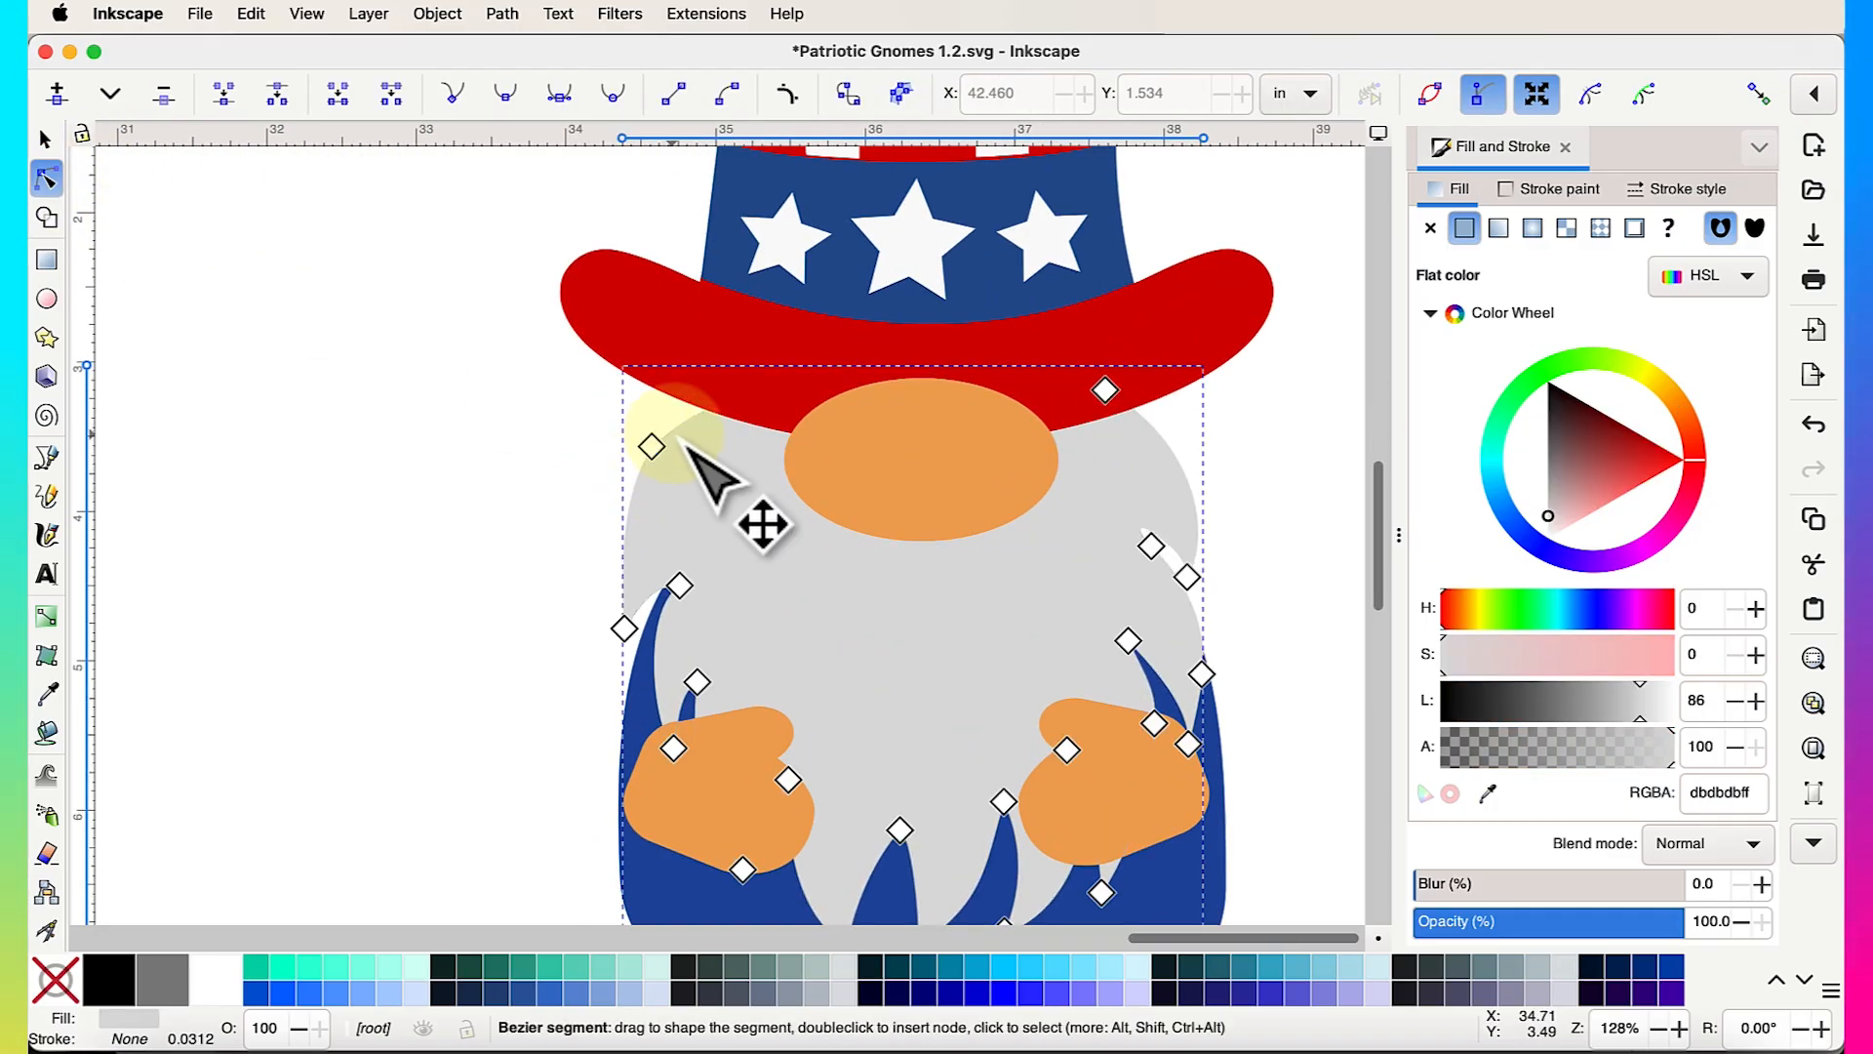
left_click(652, 446)
left_click_drag(759, 341, 738, 272)
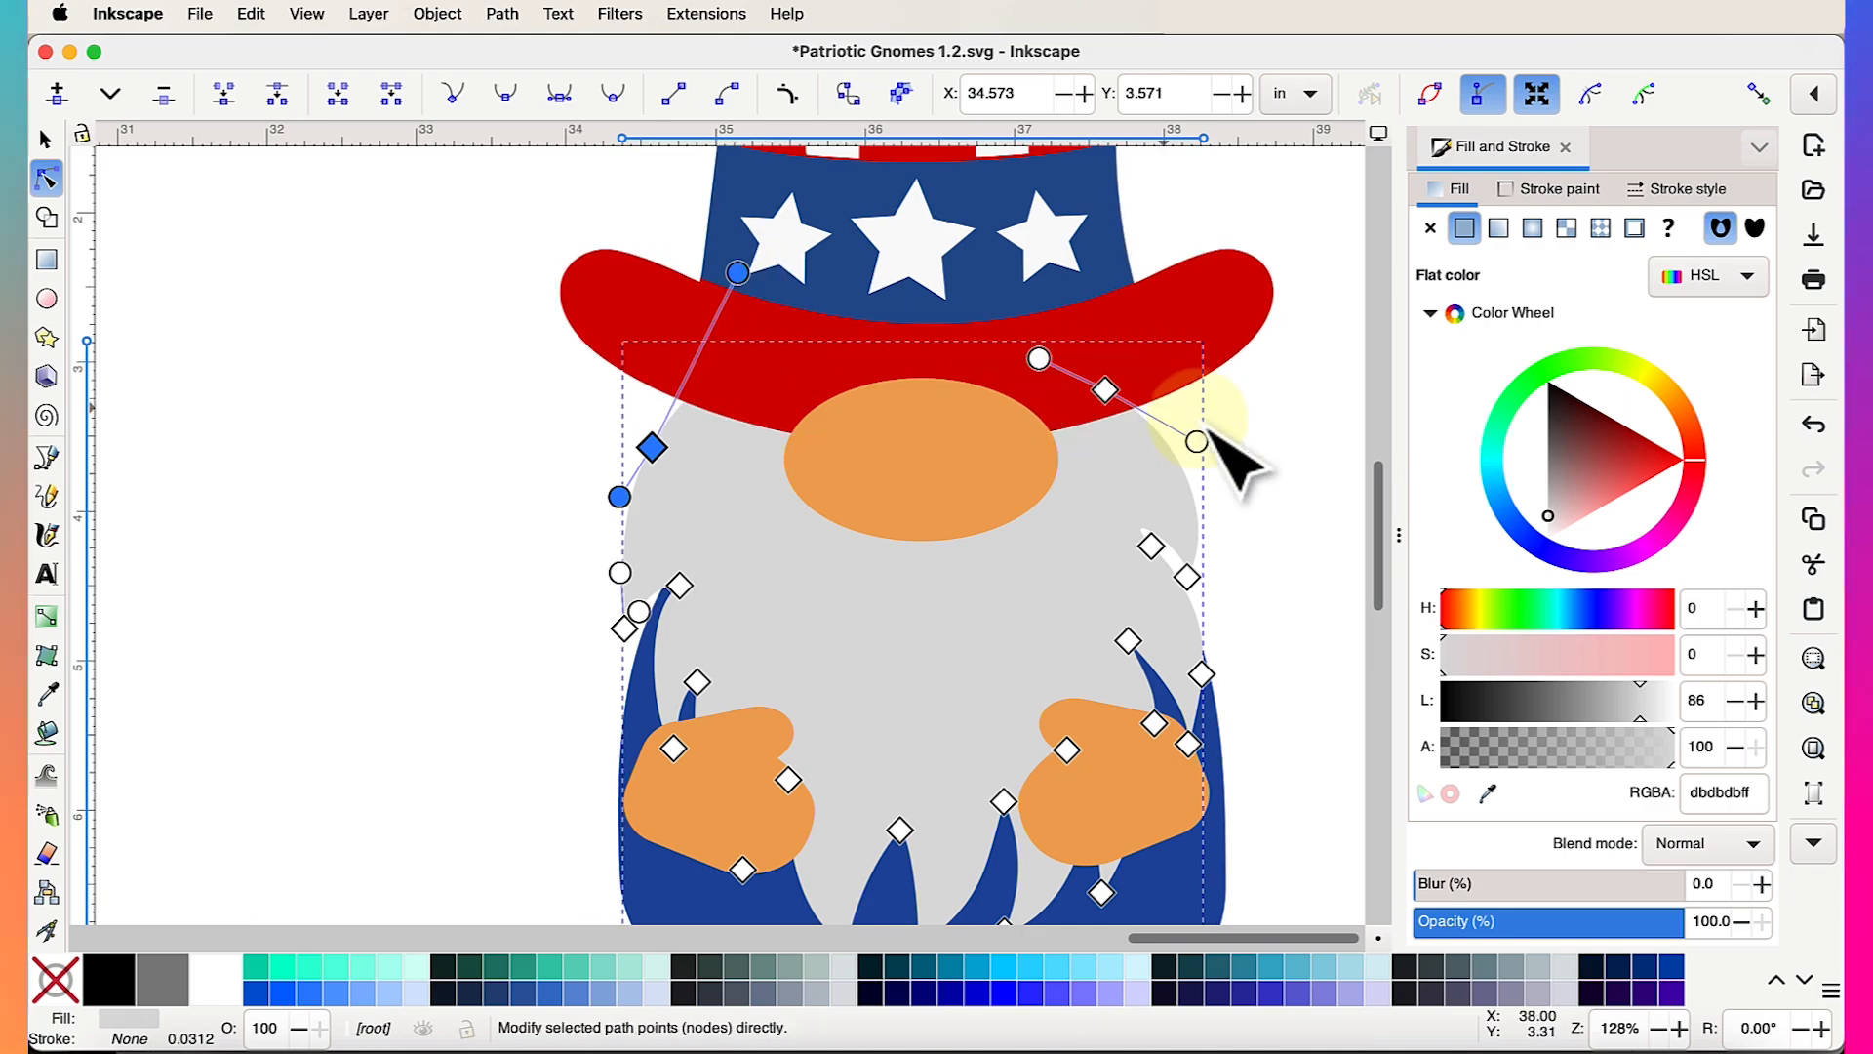
left_click(1287, 507)
scroll(1253, 485, "down", 5)
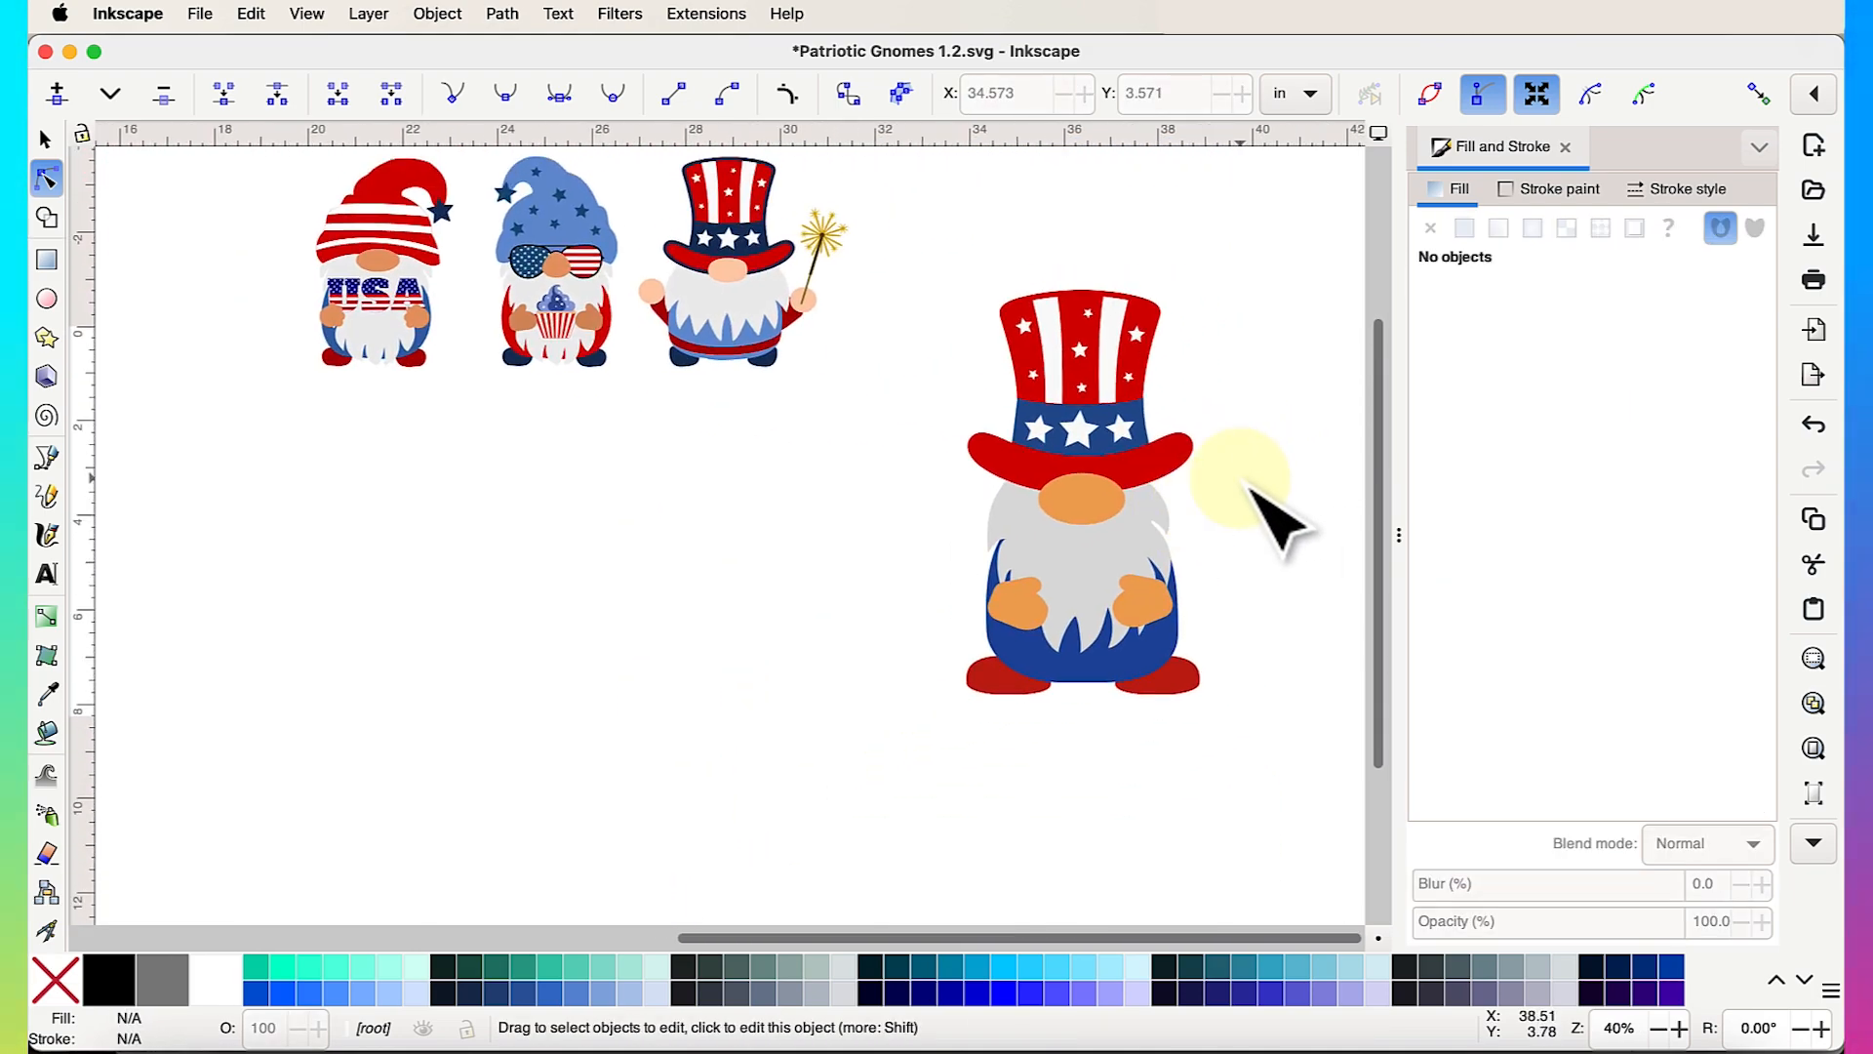
Switch to July UDesign Kit.svg and copy the bow, the ice cream cone and the rocket together
left_click(45, 140)
scroll(448, 449, "right", 3)
scroll(449, 449, "up", 1)
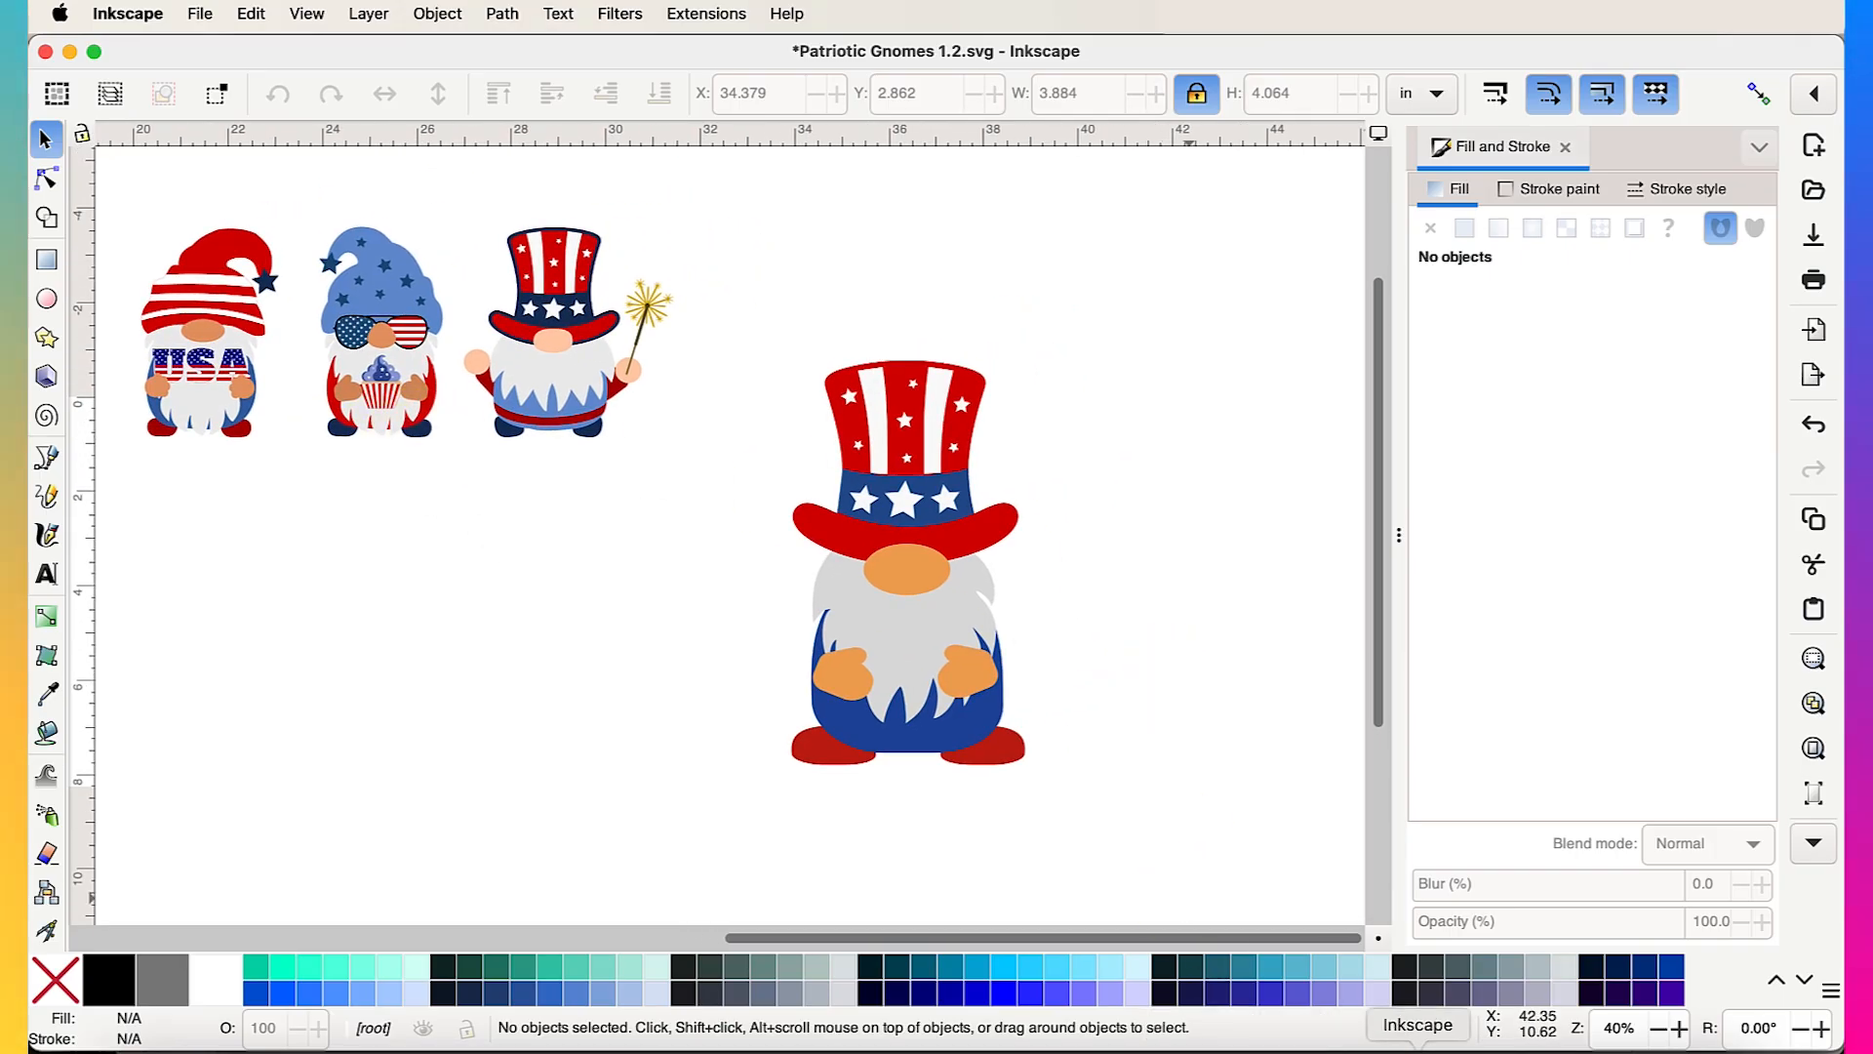
left_click(1417, 1053)
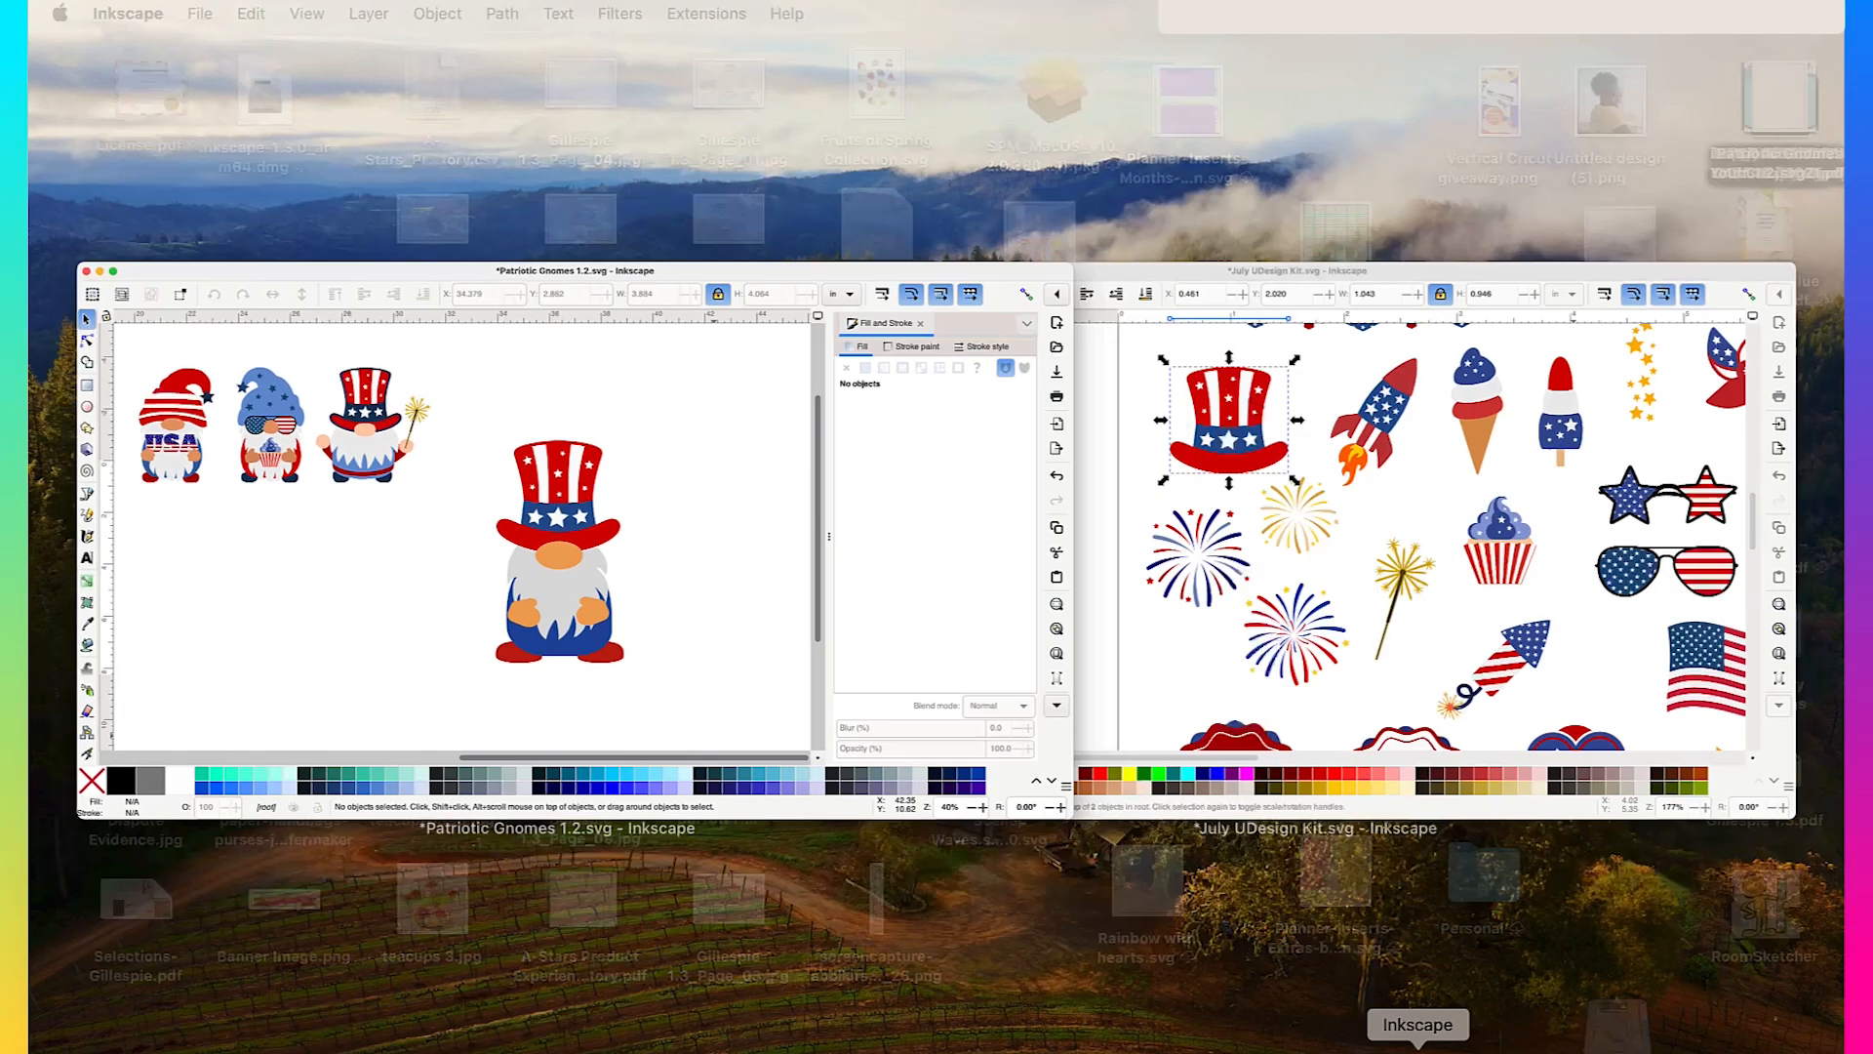
left_click(1271, 587)
scroll(683, 522, "down", 2)
scroll(683, 526, "down", 3)
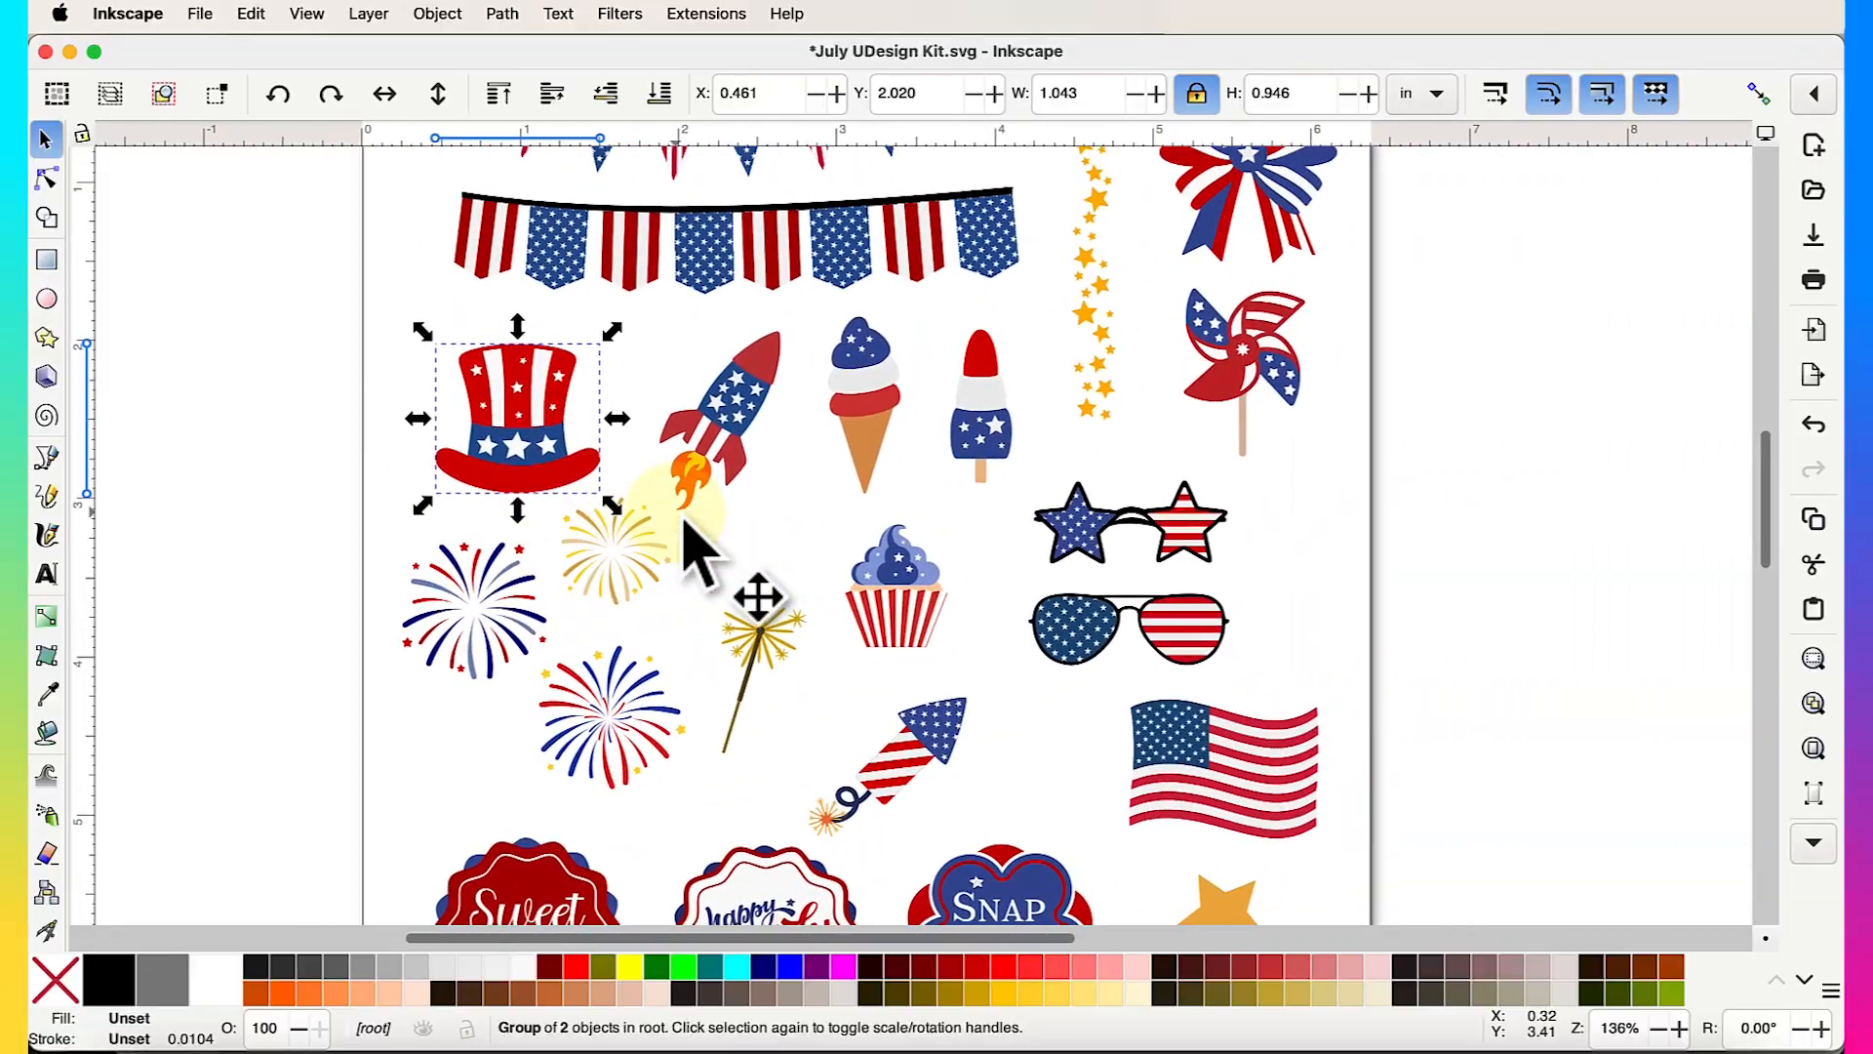
scroll(863, 683, "up", 2)
scroll(863, 683, "right", 1)
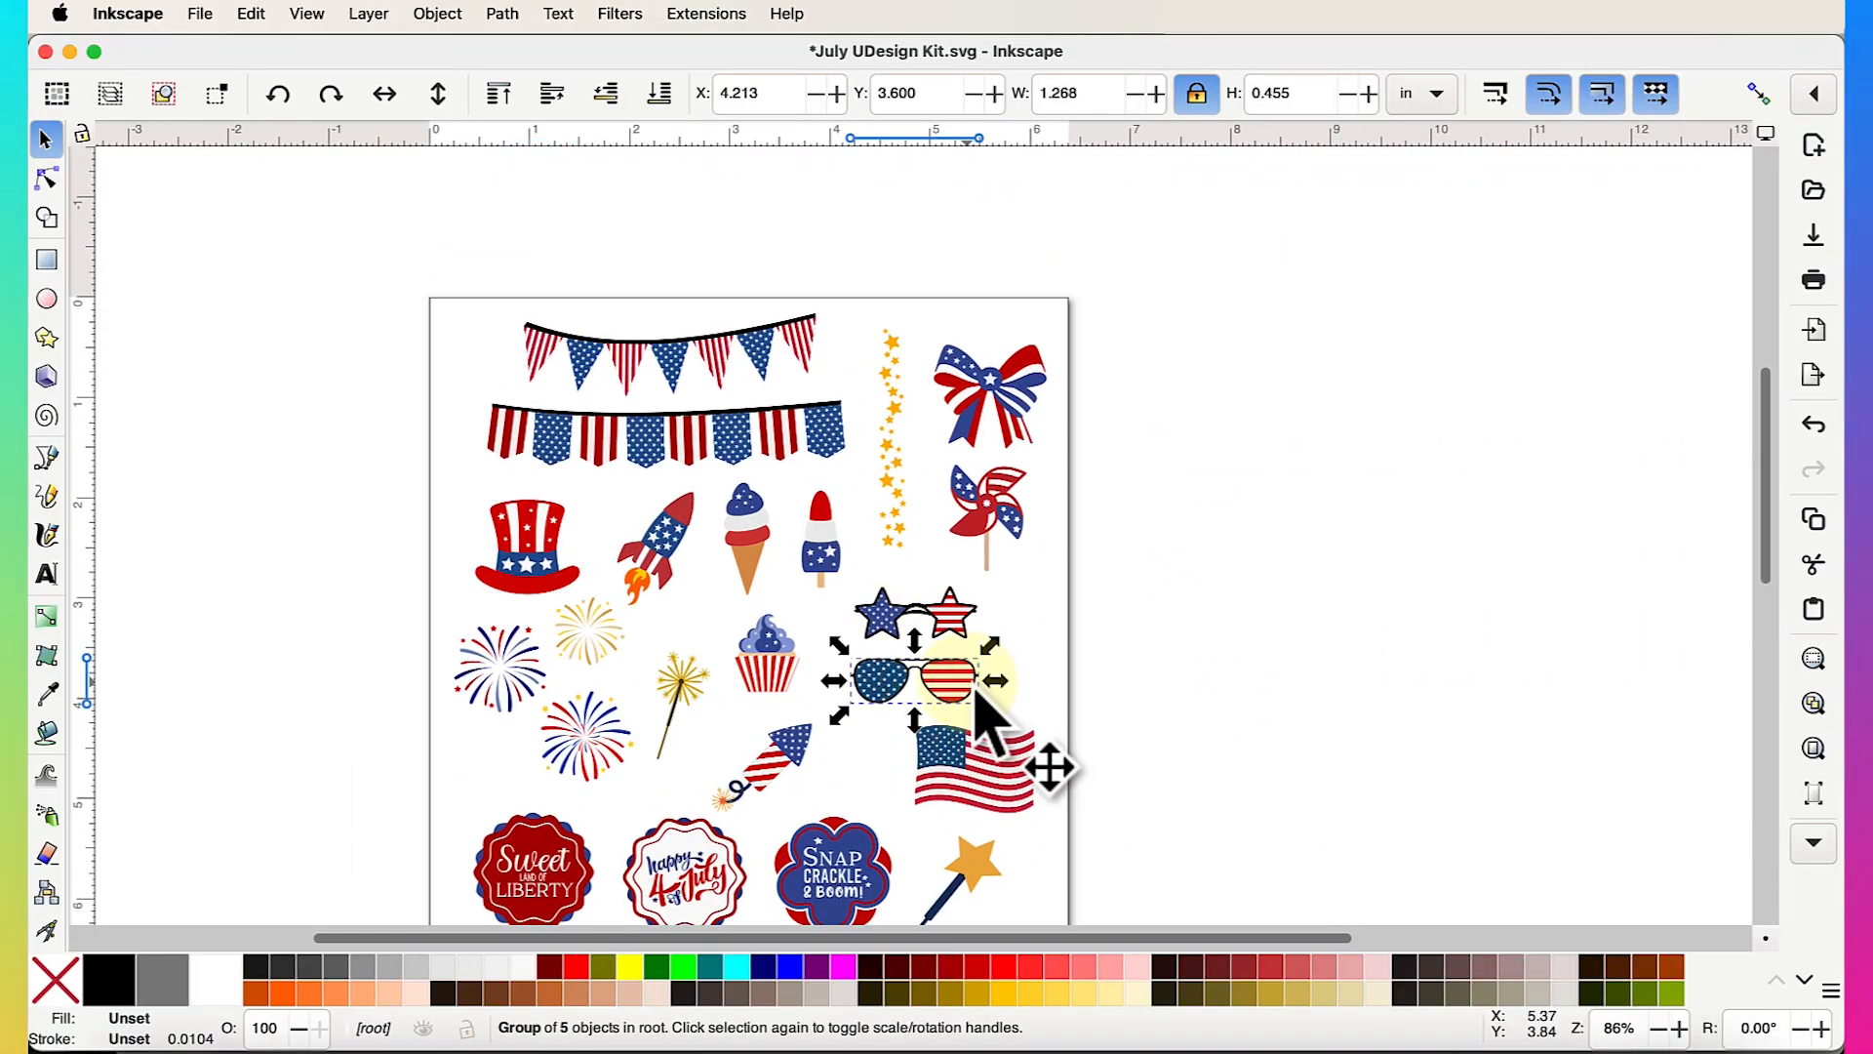
scroll(868, 655, "up", 2)
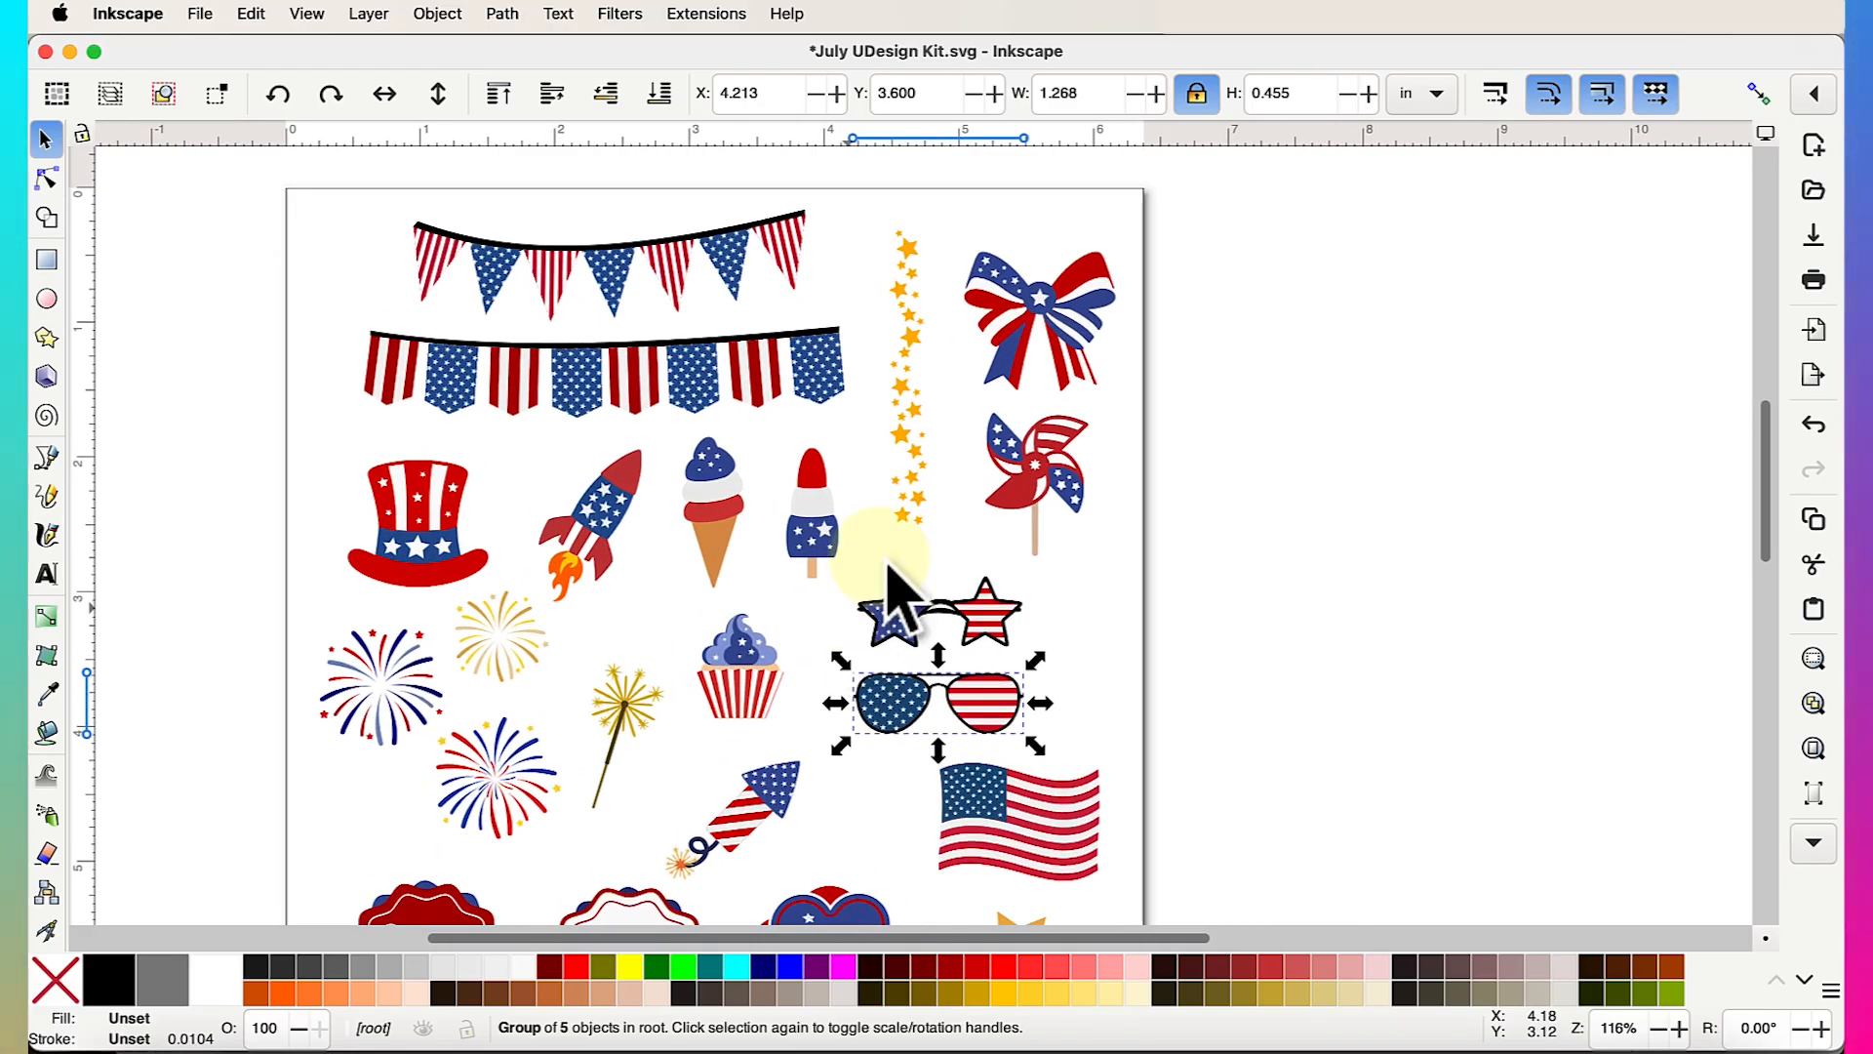
left_click(1025, 334)
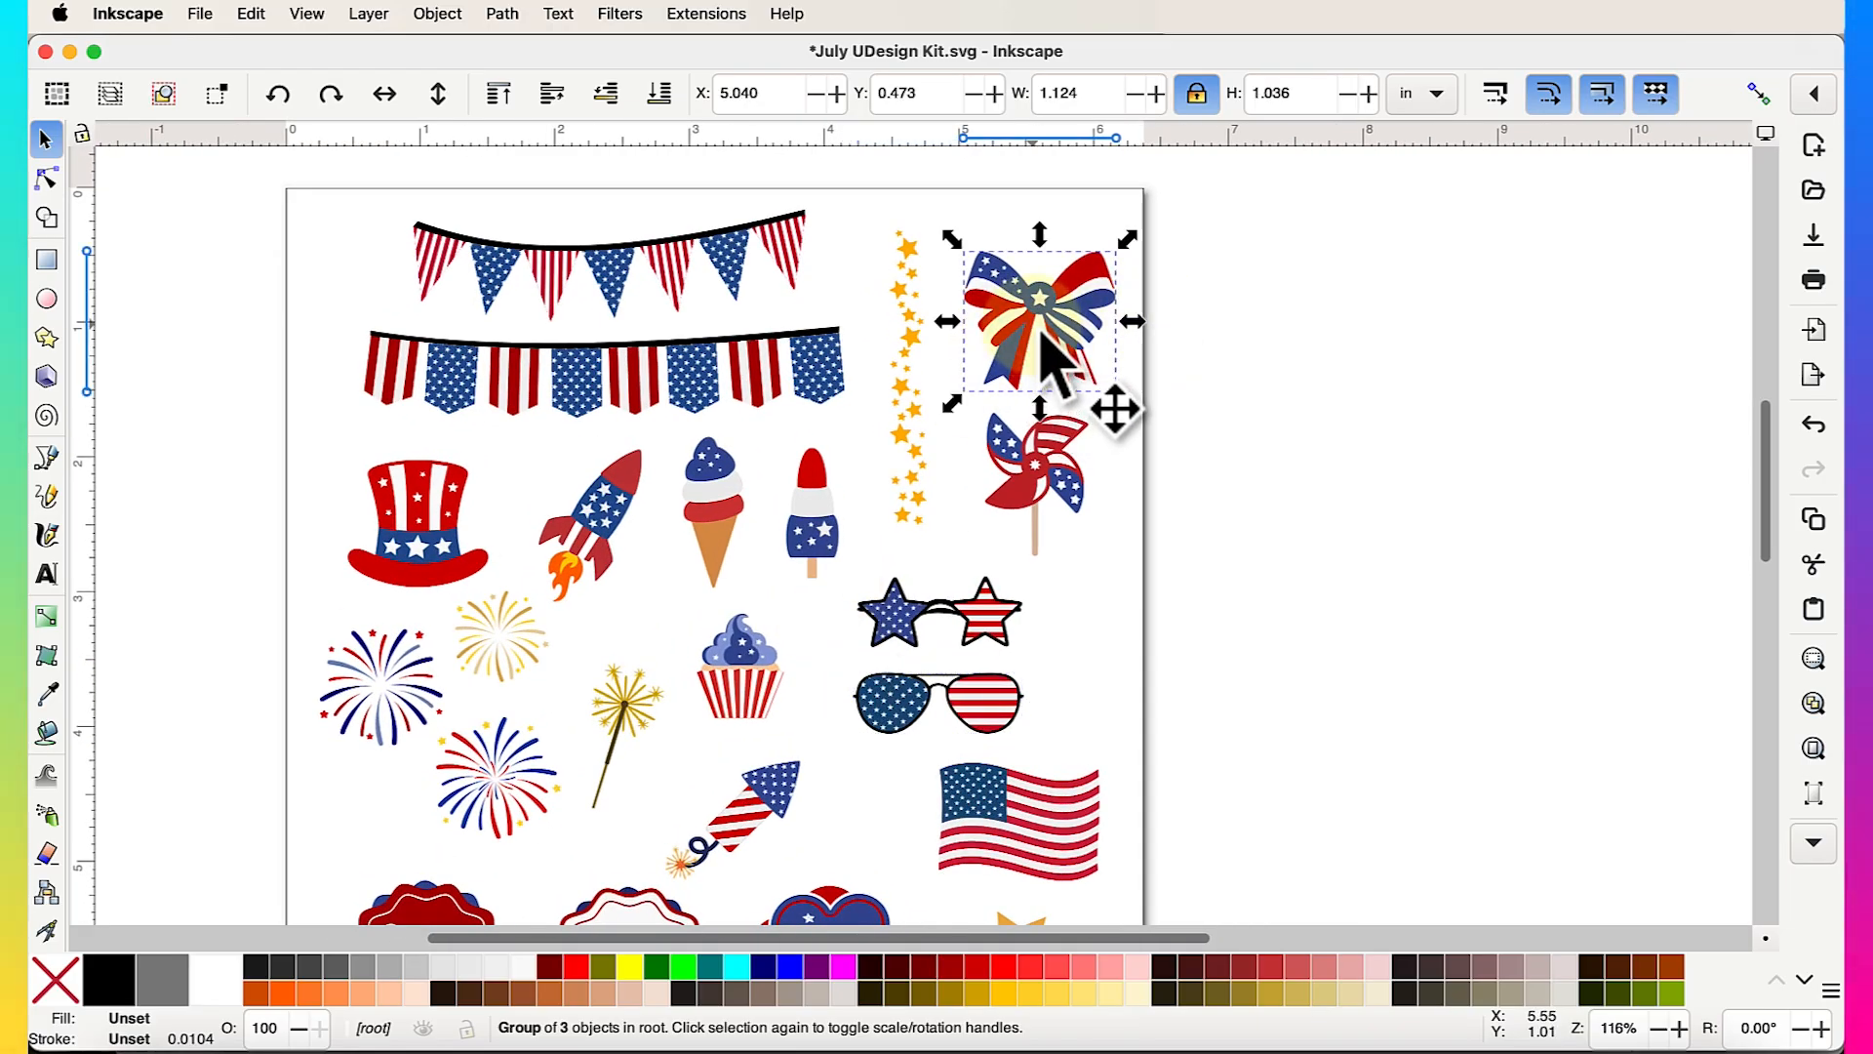
left_click(727, 566, "shift")
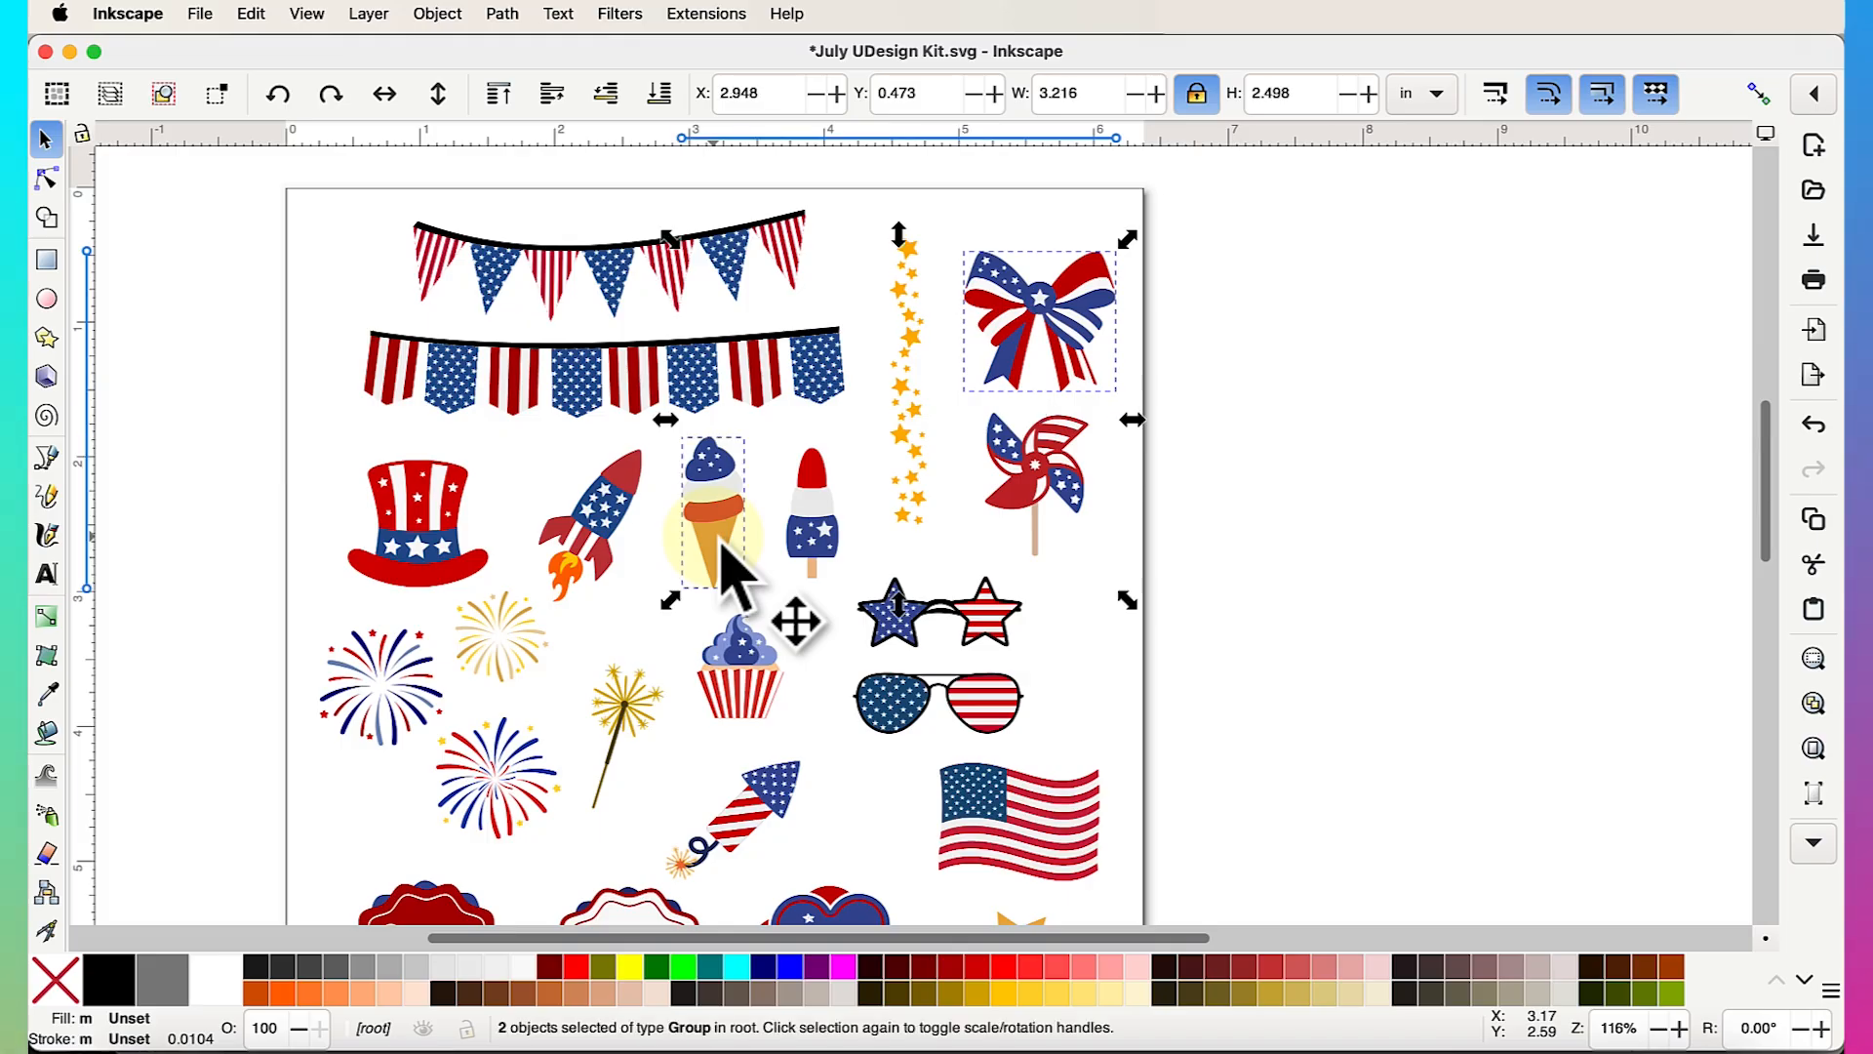
left_click(592, 537, "shift")
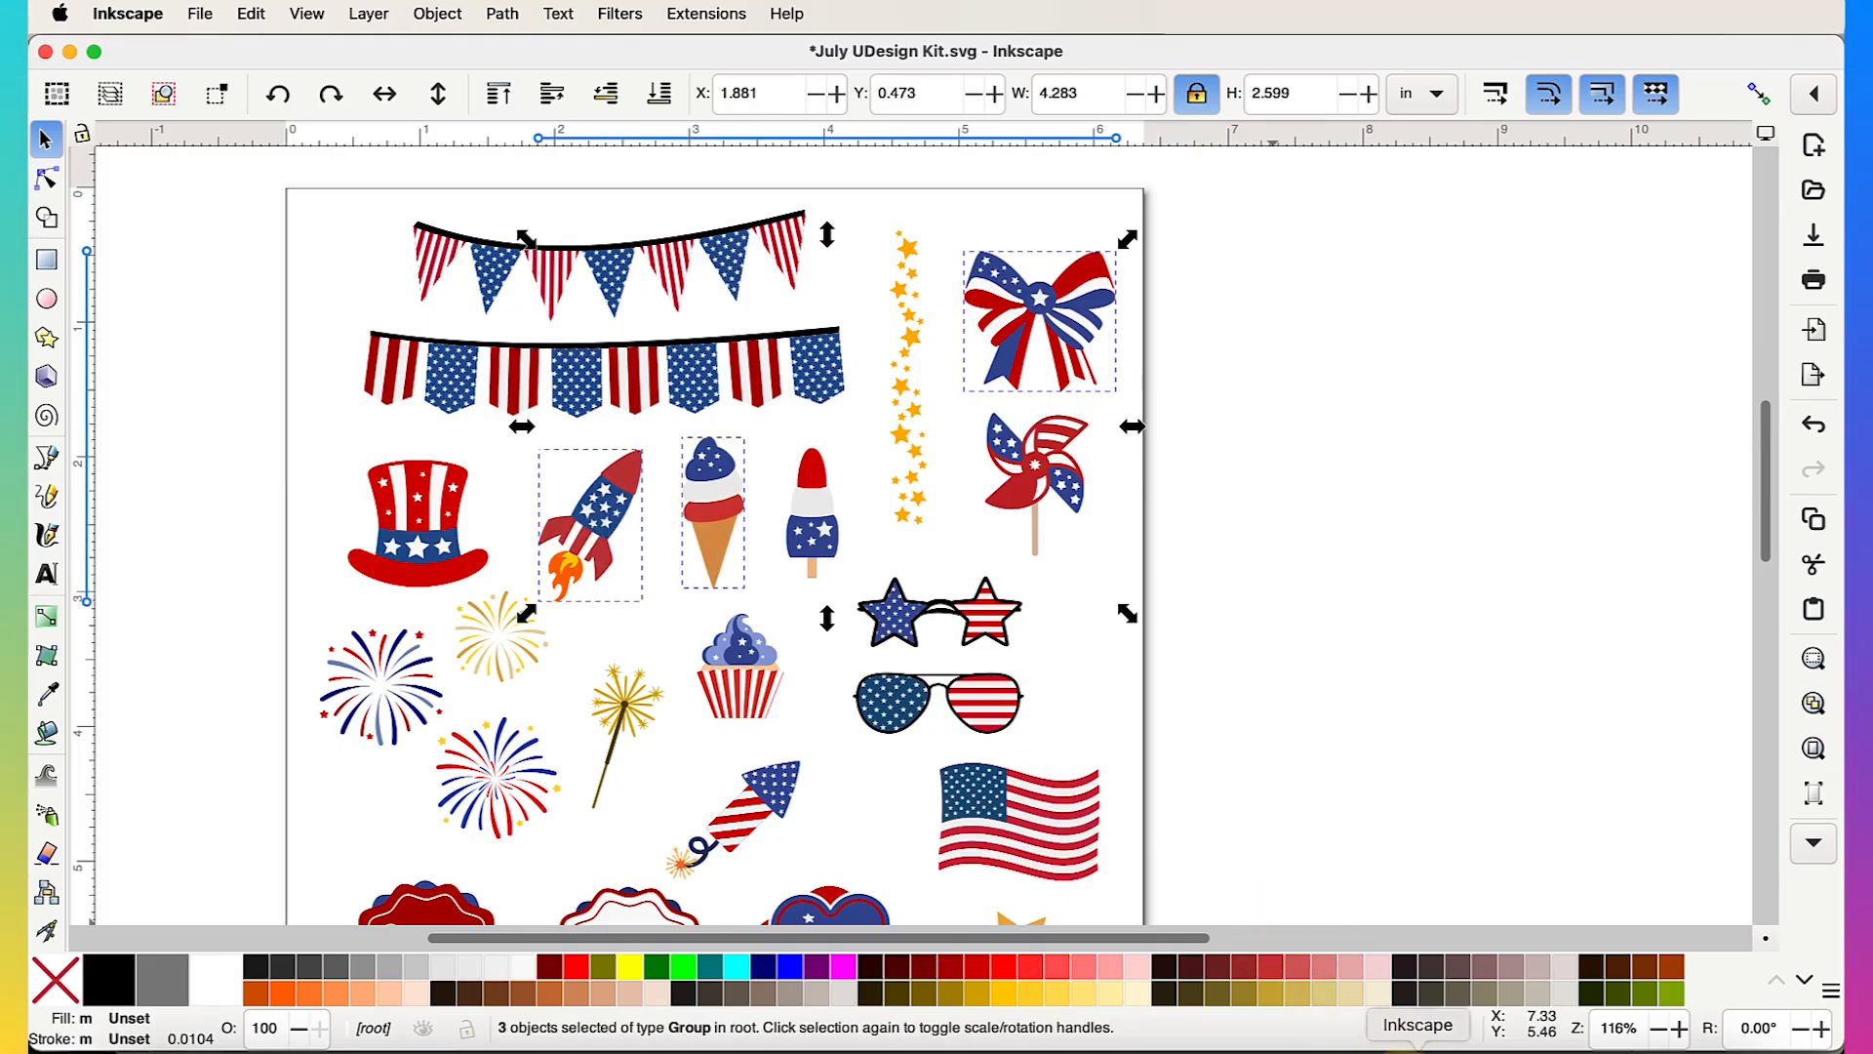
Return to Patriotic Gnomes 1.2.svg, paste the three accessories beside the gnome and move the bow above the rocket
key("ctrl+Up")
left_click(1161, 658)
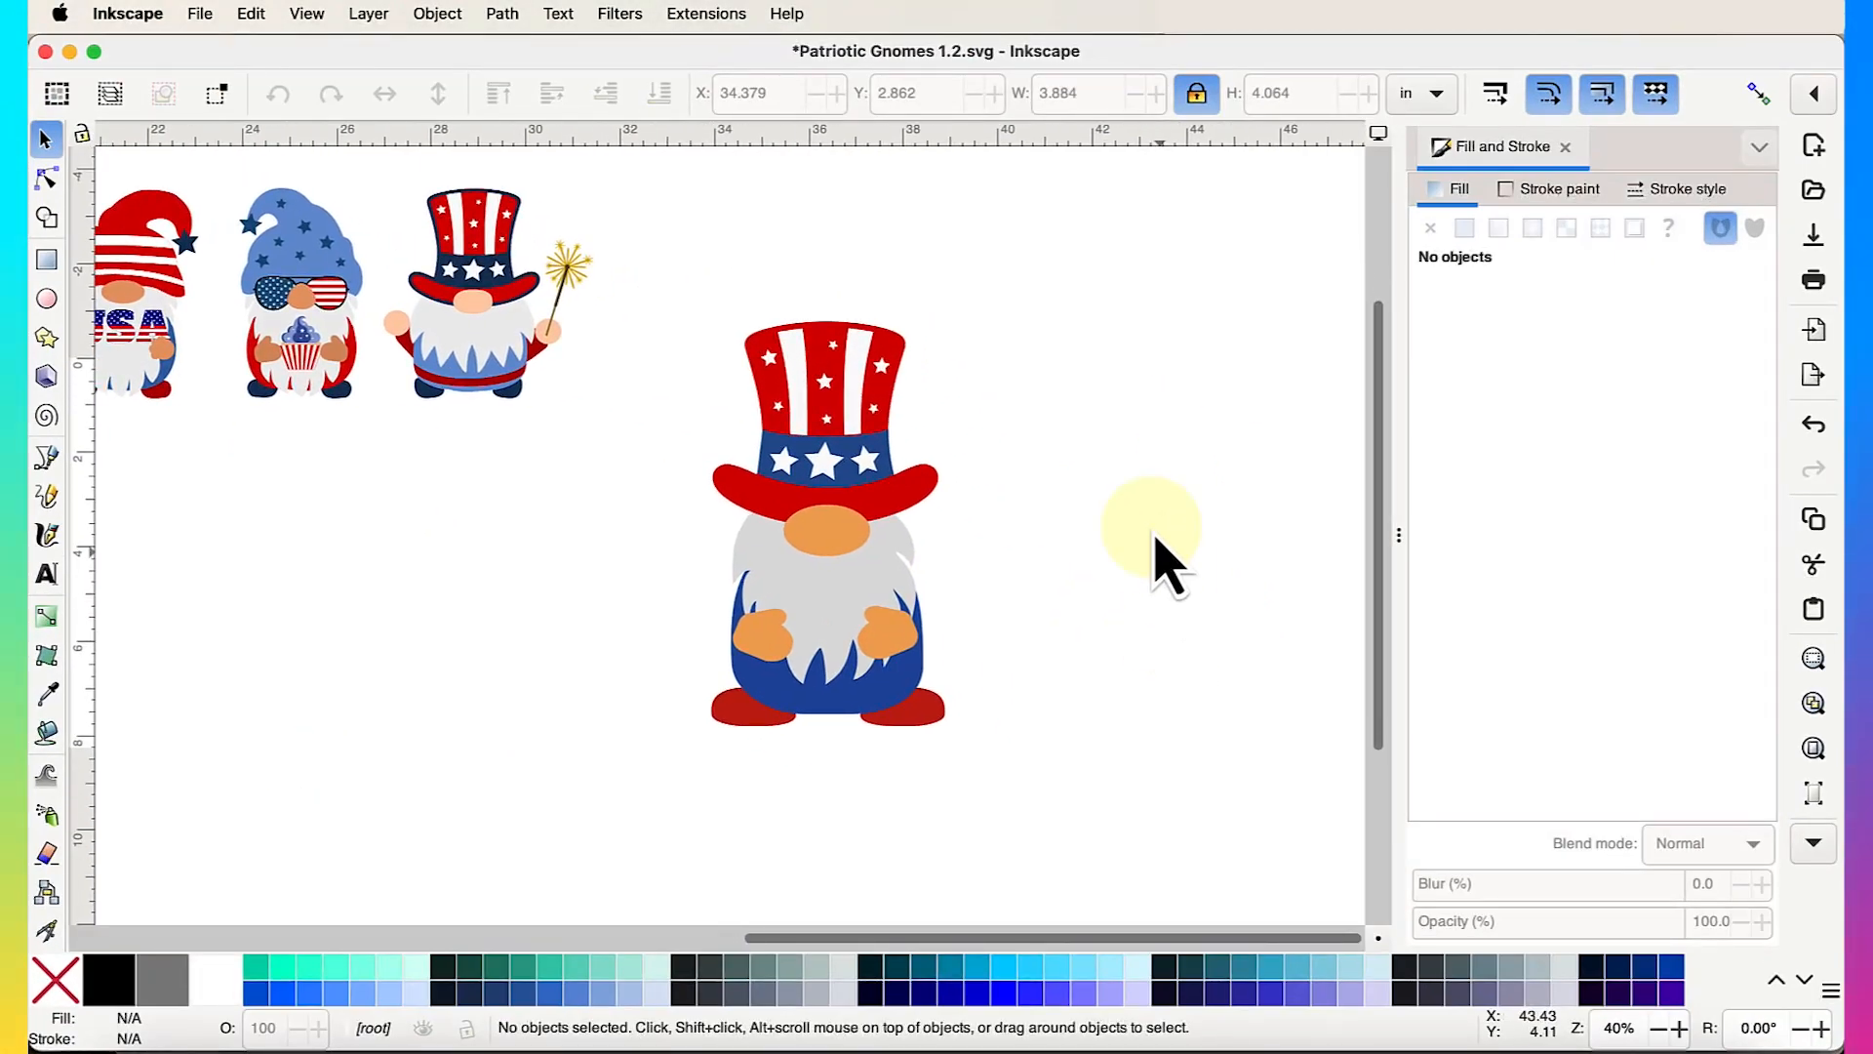
key("ctrl+v")
left_click(1182, 462)
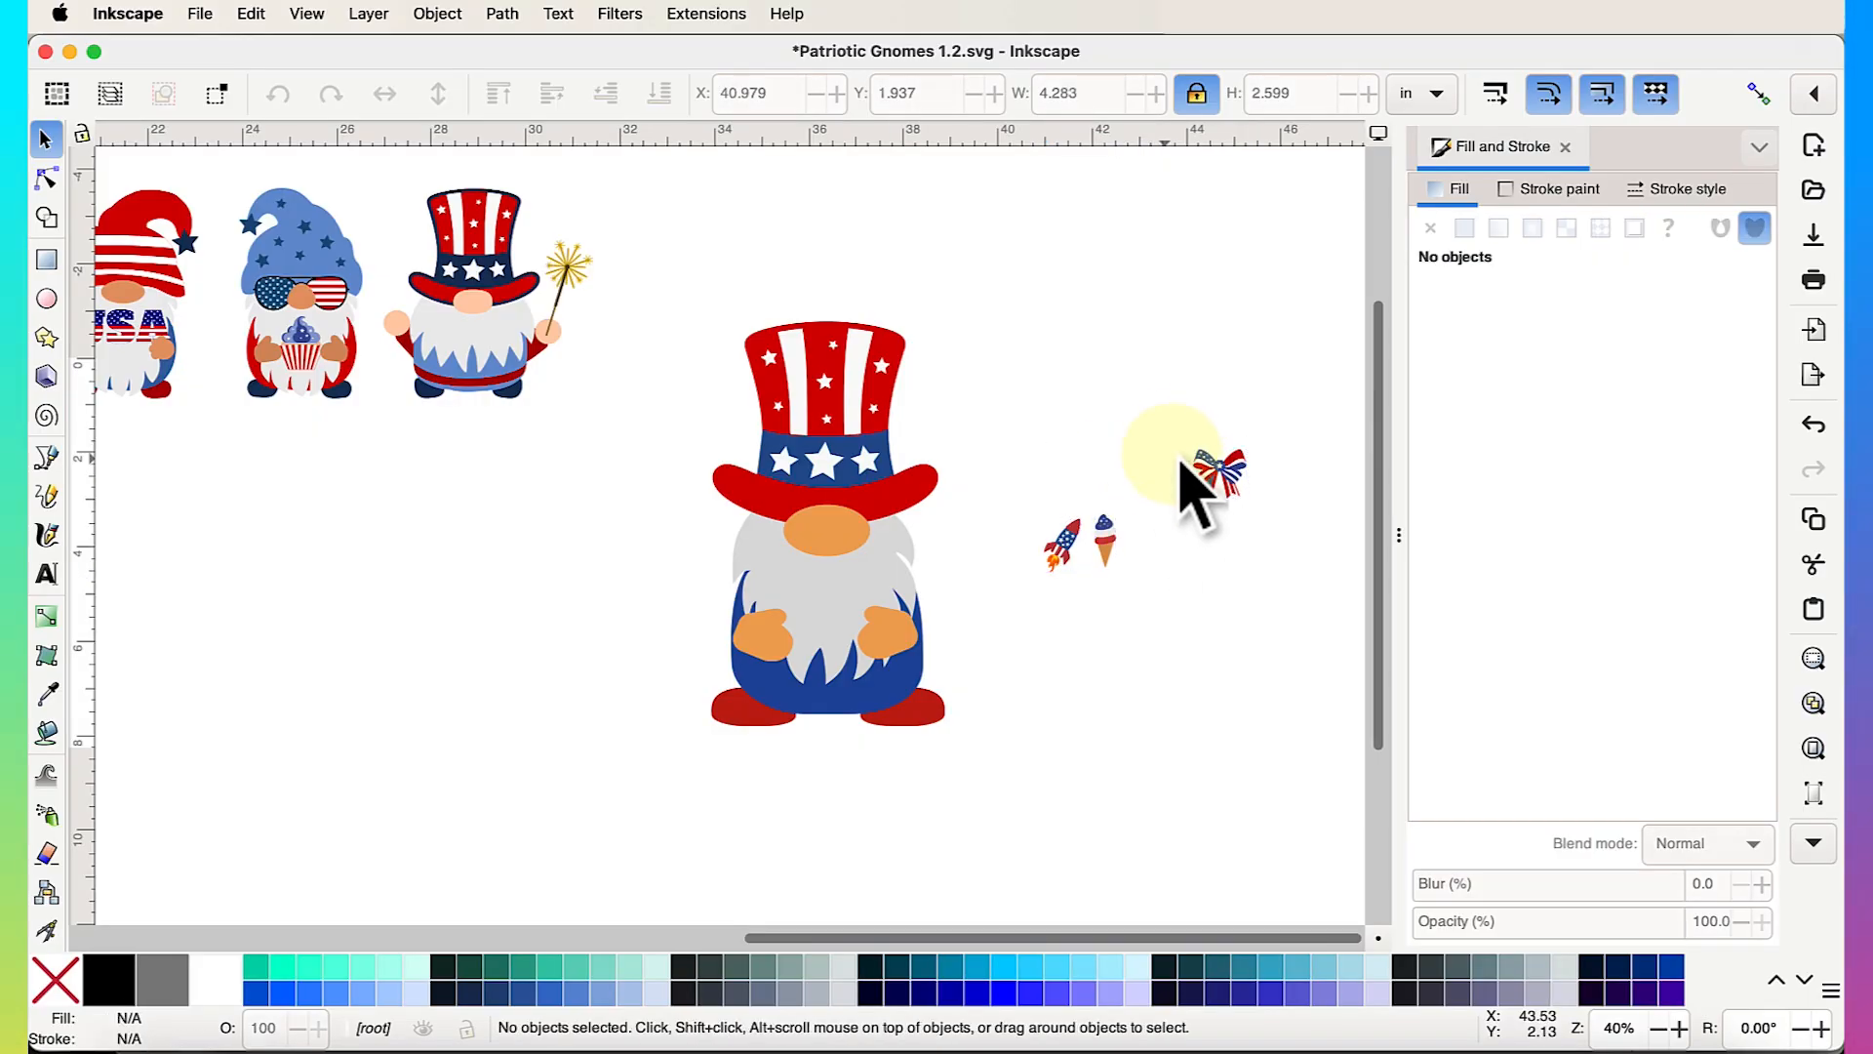
left_click_drag(1224, 487, 1073, 498)
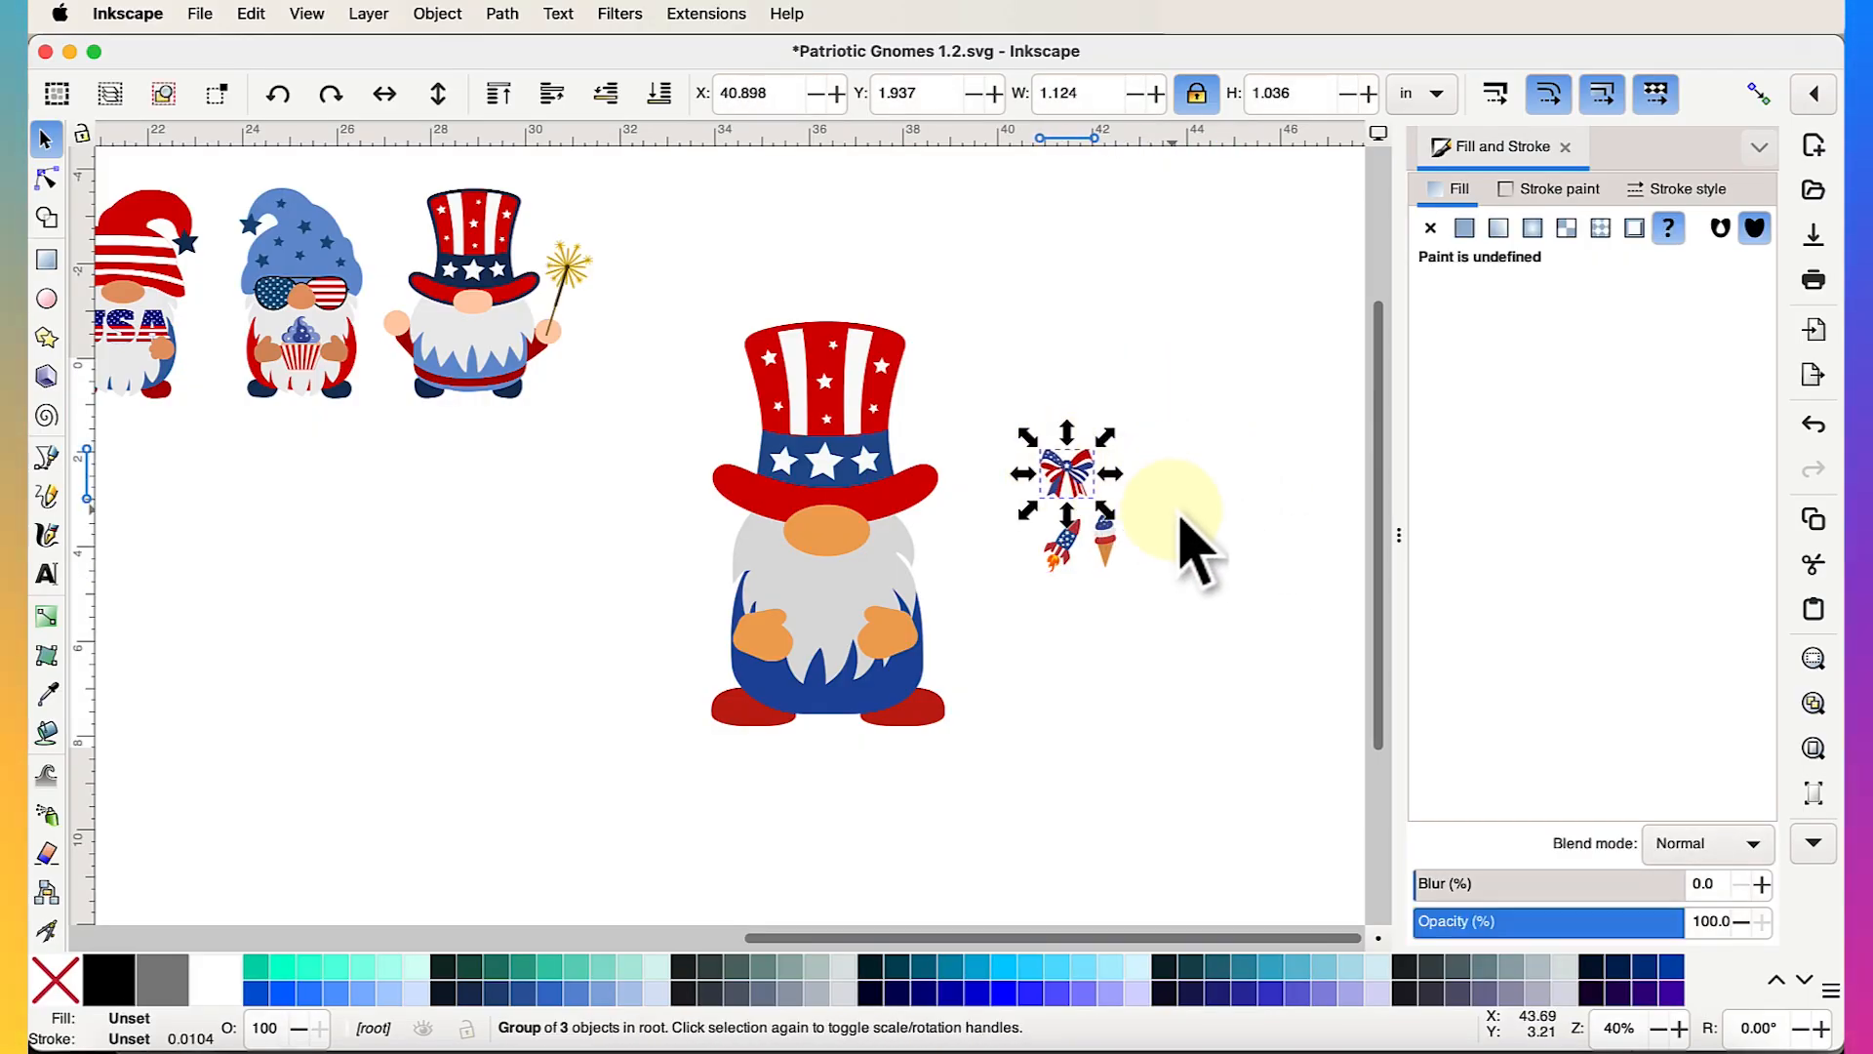
Enlarge the ice cream cone to about 0.69 by 1.70 in, shift it slightly to the right, and enlarge the rocket
scroll(1183, 543, "up", 1)
scroll(1183, 543, "down", 2)
scroll(1183, 543, "right", 1)
left_click_drag(1093, 434, 1005, 536)
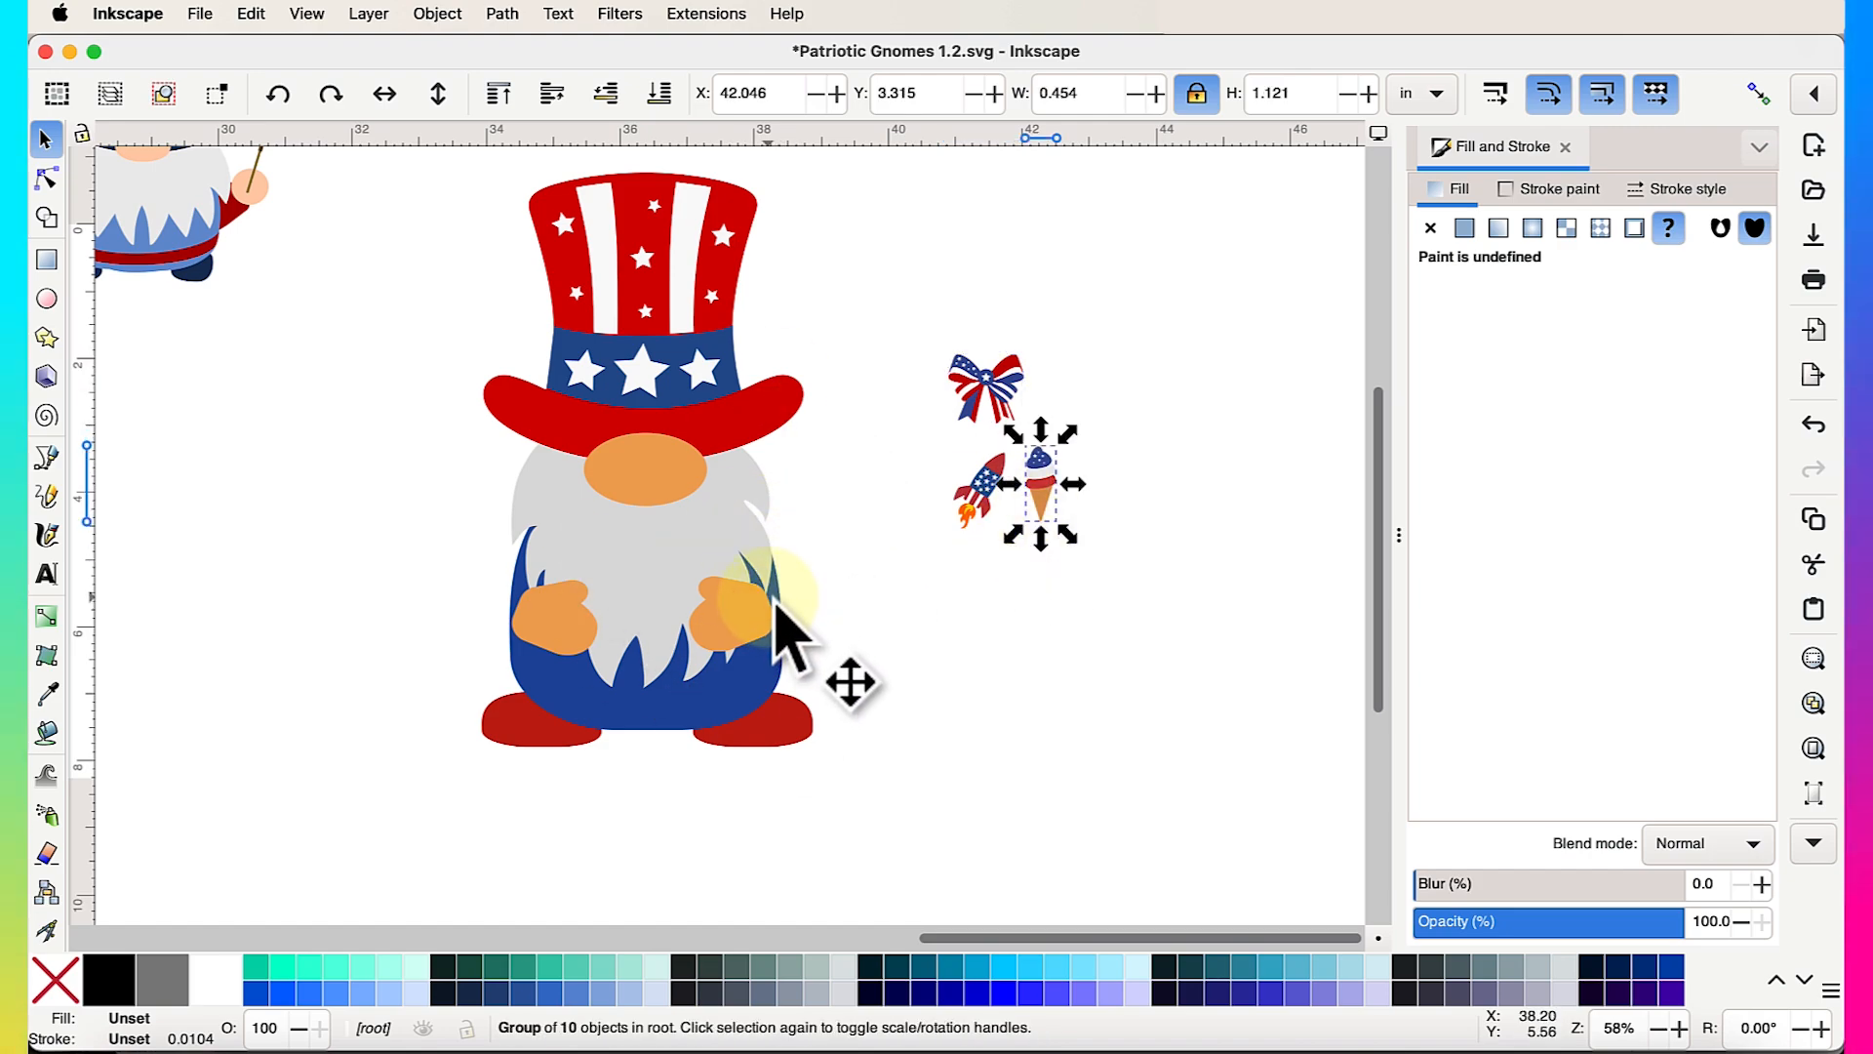
left_click_drag(1070, 536, 1139, 582)
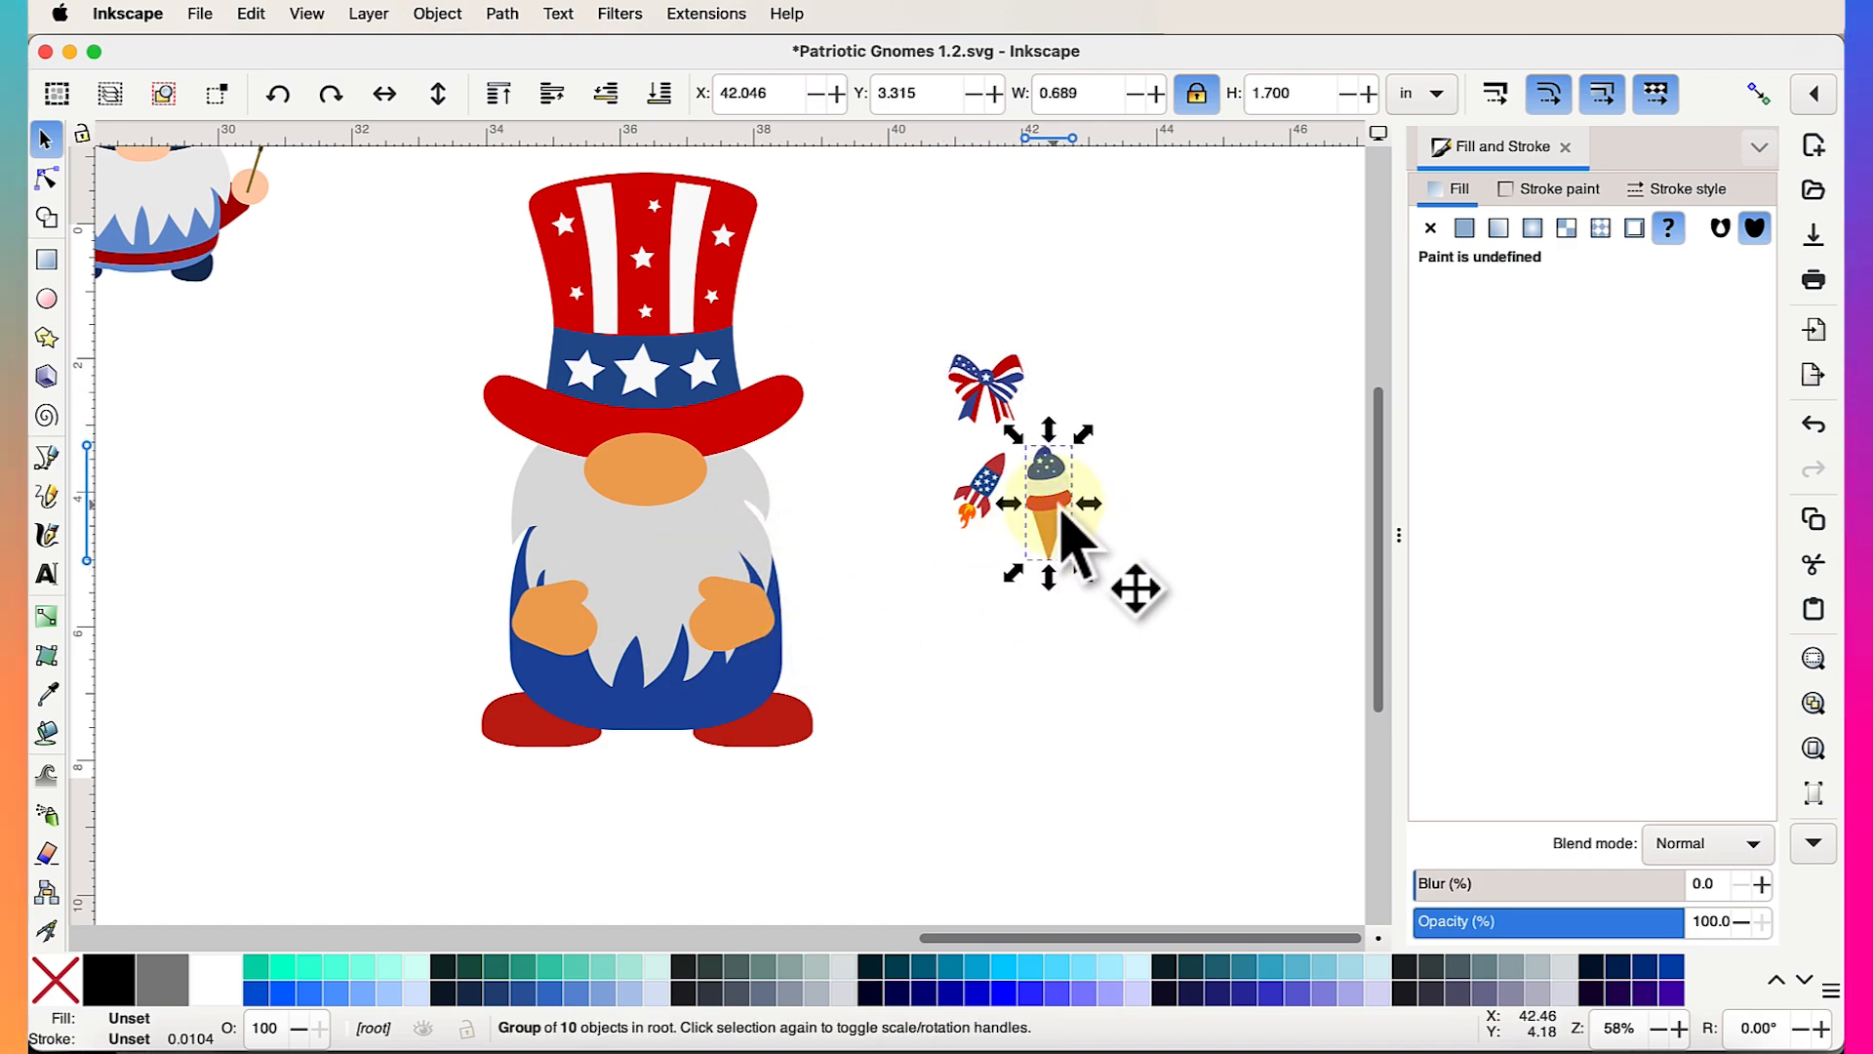
left_click_drag(1063, 517, 1115, 528)
left_click(971, 527)
left_click_drag(941, 548, 1066, 557)
Try the bow between the gnome's hands, enlarged to about 1.85 by 1.71 in, and move it away beside the gnome
left_click_drag(972, 370, 632, 577)
left_click_drag(699, 652, 761, 711)
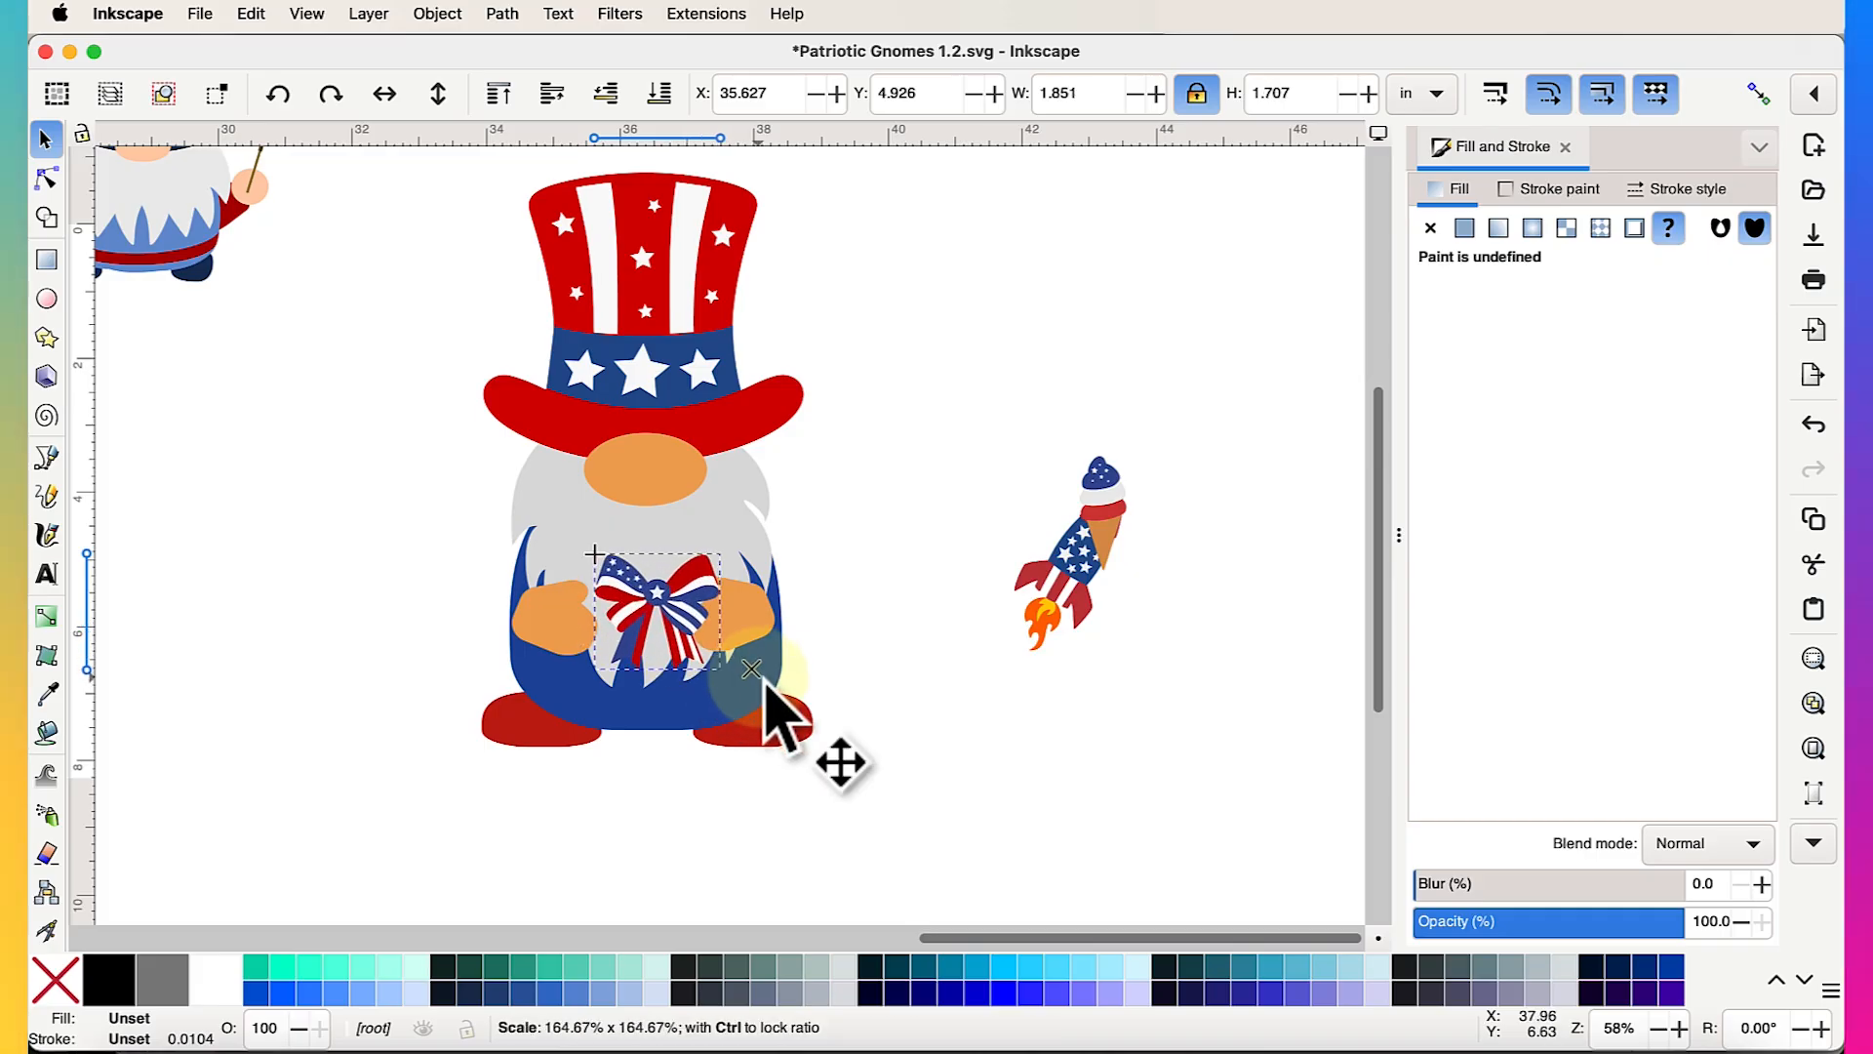
left_click_drag(680, 600, 1096, 376)
Place the ice cream cone over the gnome's beard, enlarge it to about 1.09 by 2.70 in and tilt it to the left
left_click_drag(1106, 484, 743, 704)
scroll(664, 671, "up", 3)
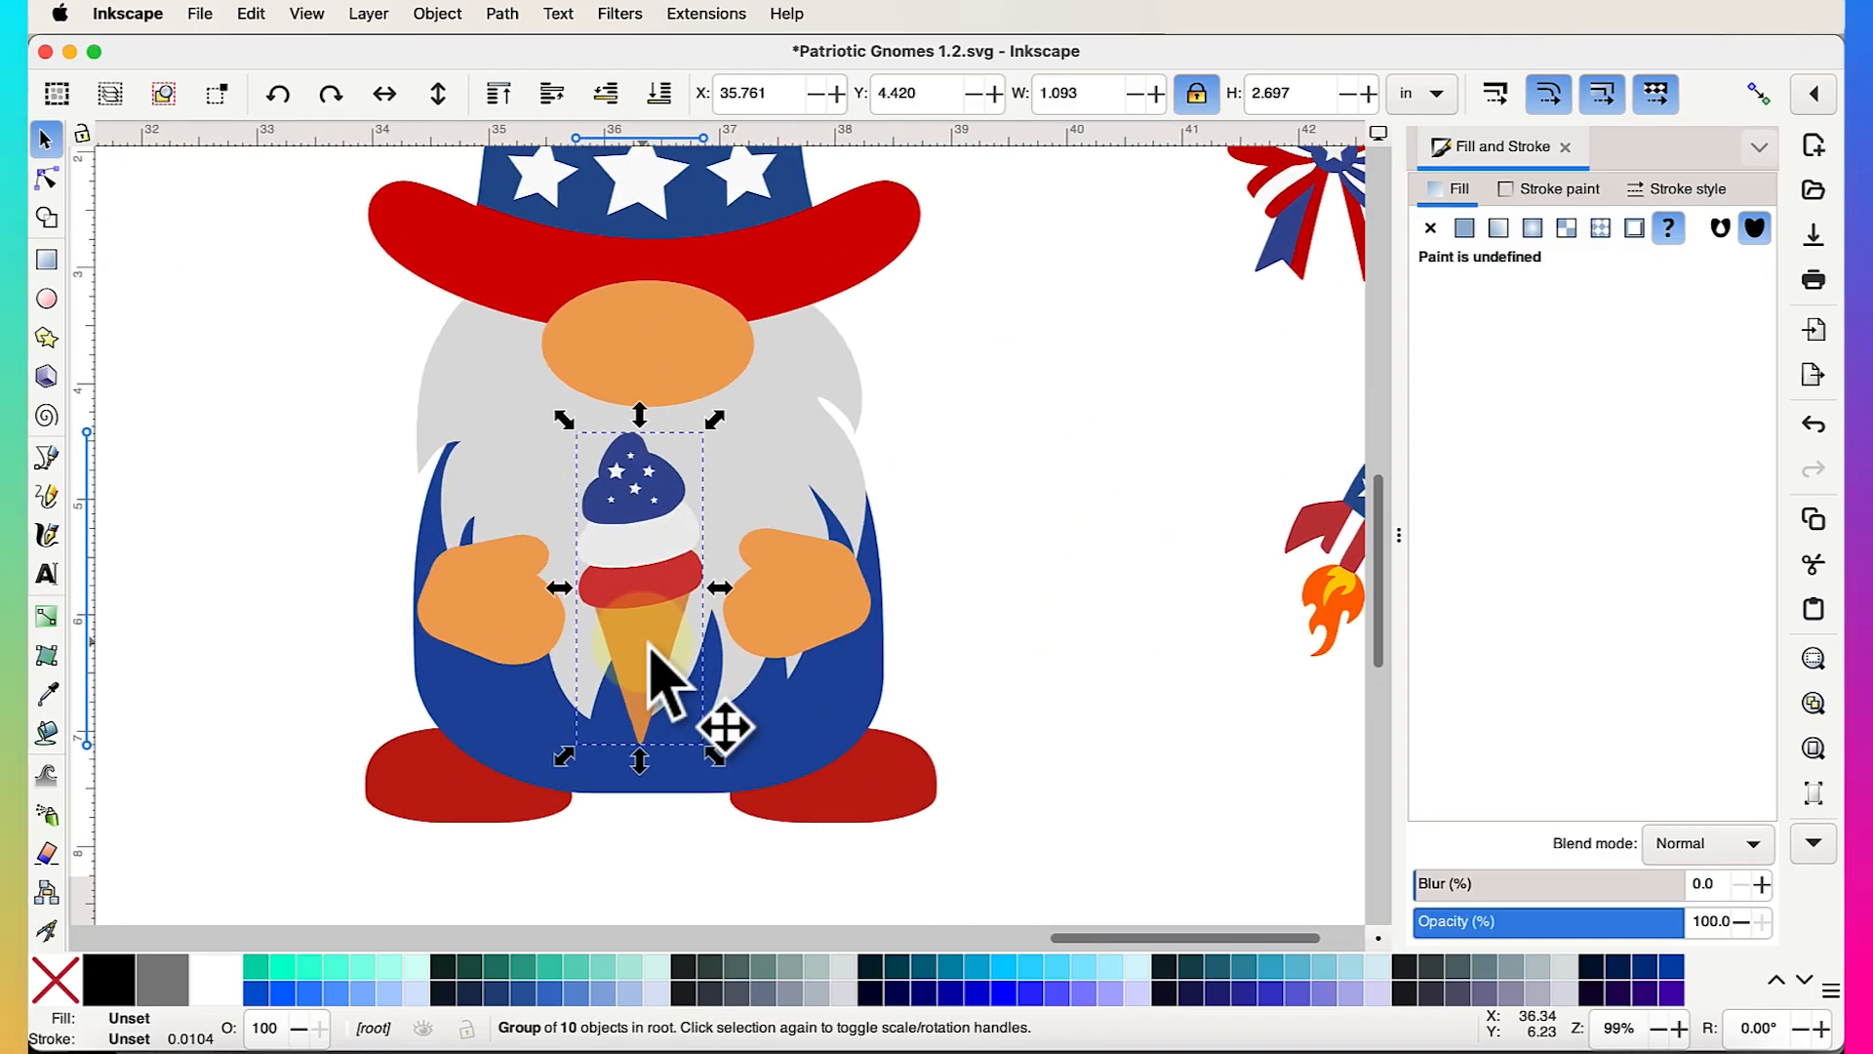
left_click(683, 576)
left_click_drag(715, 420, 647, 428)
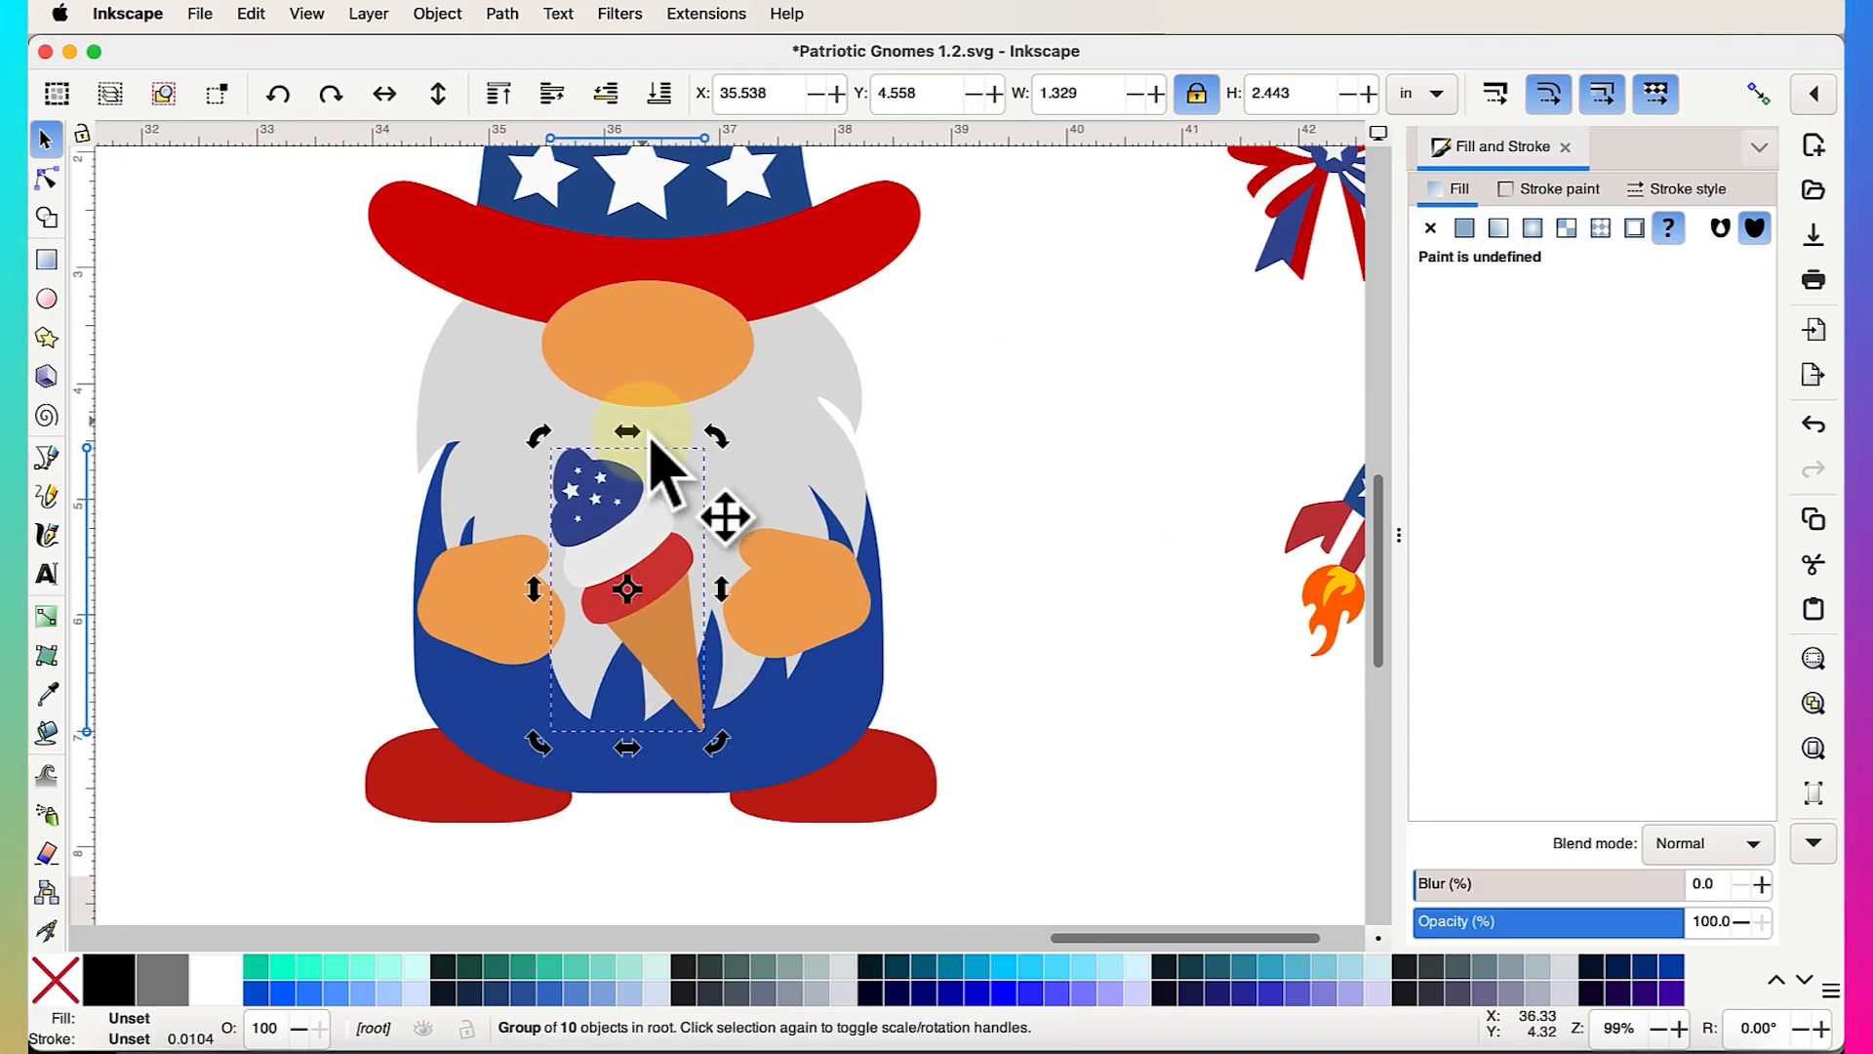
Resize the tilted cone to about 1.21 by 2.23 in and position it against the gnome's right-hand-side hand
left_click(686, 699)
left_click_drag(727, 746, 746, 683)
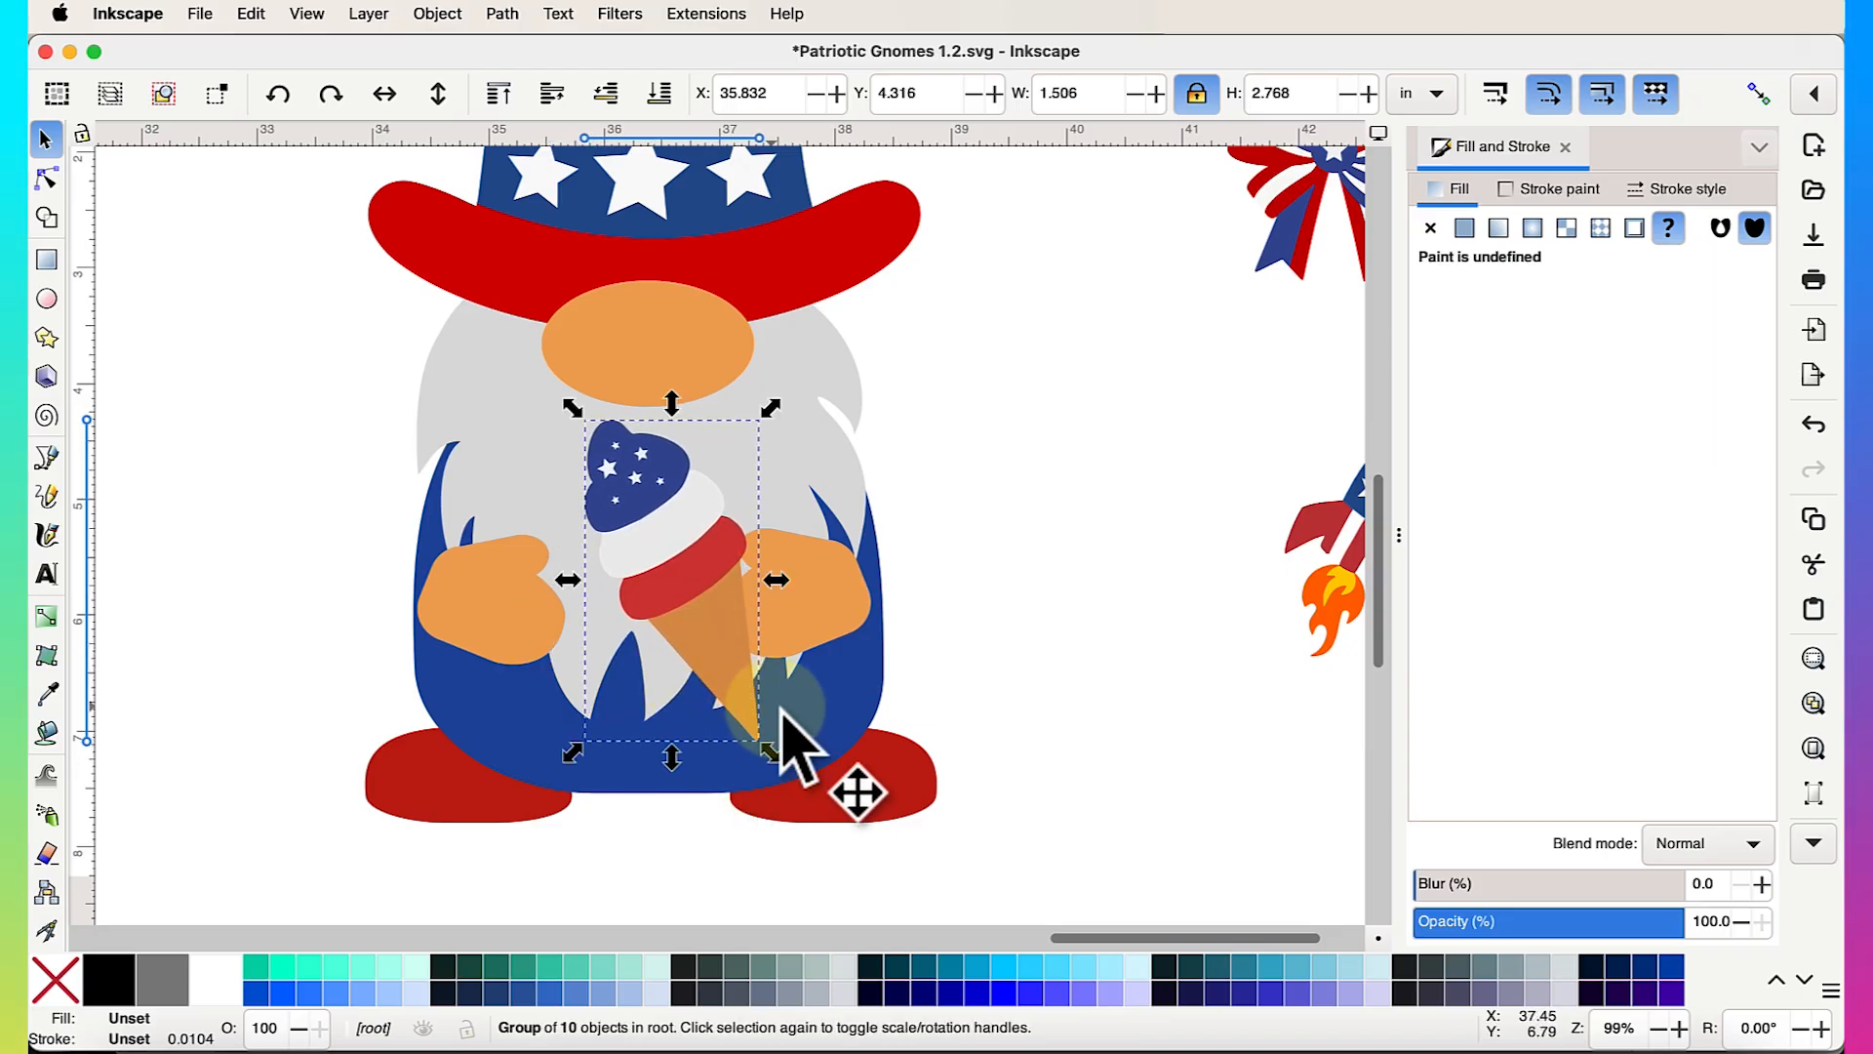
left_click(777, 746)
key("super+z")
left_click(751, 720)
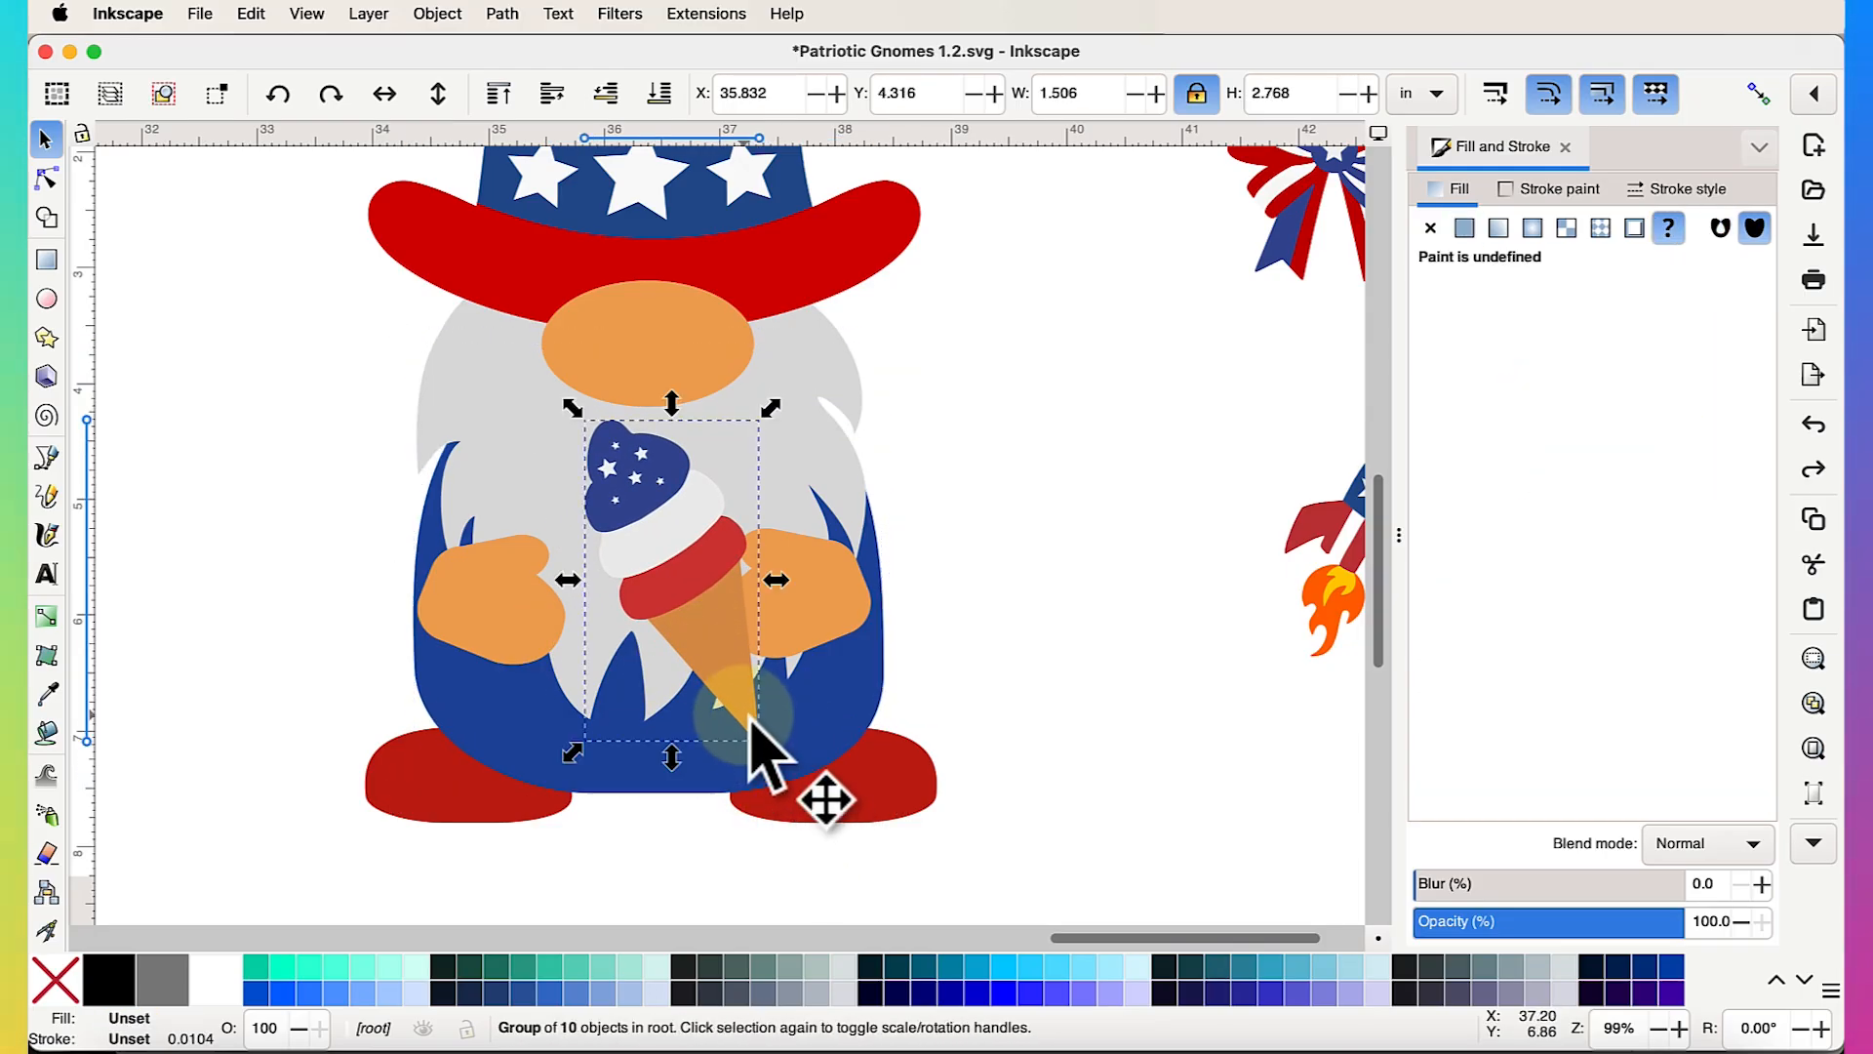
left_click_drag(771, 748, 730, 699)
left_click_drag(695, 621, 726, 643)
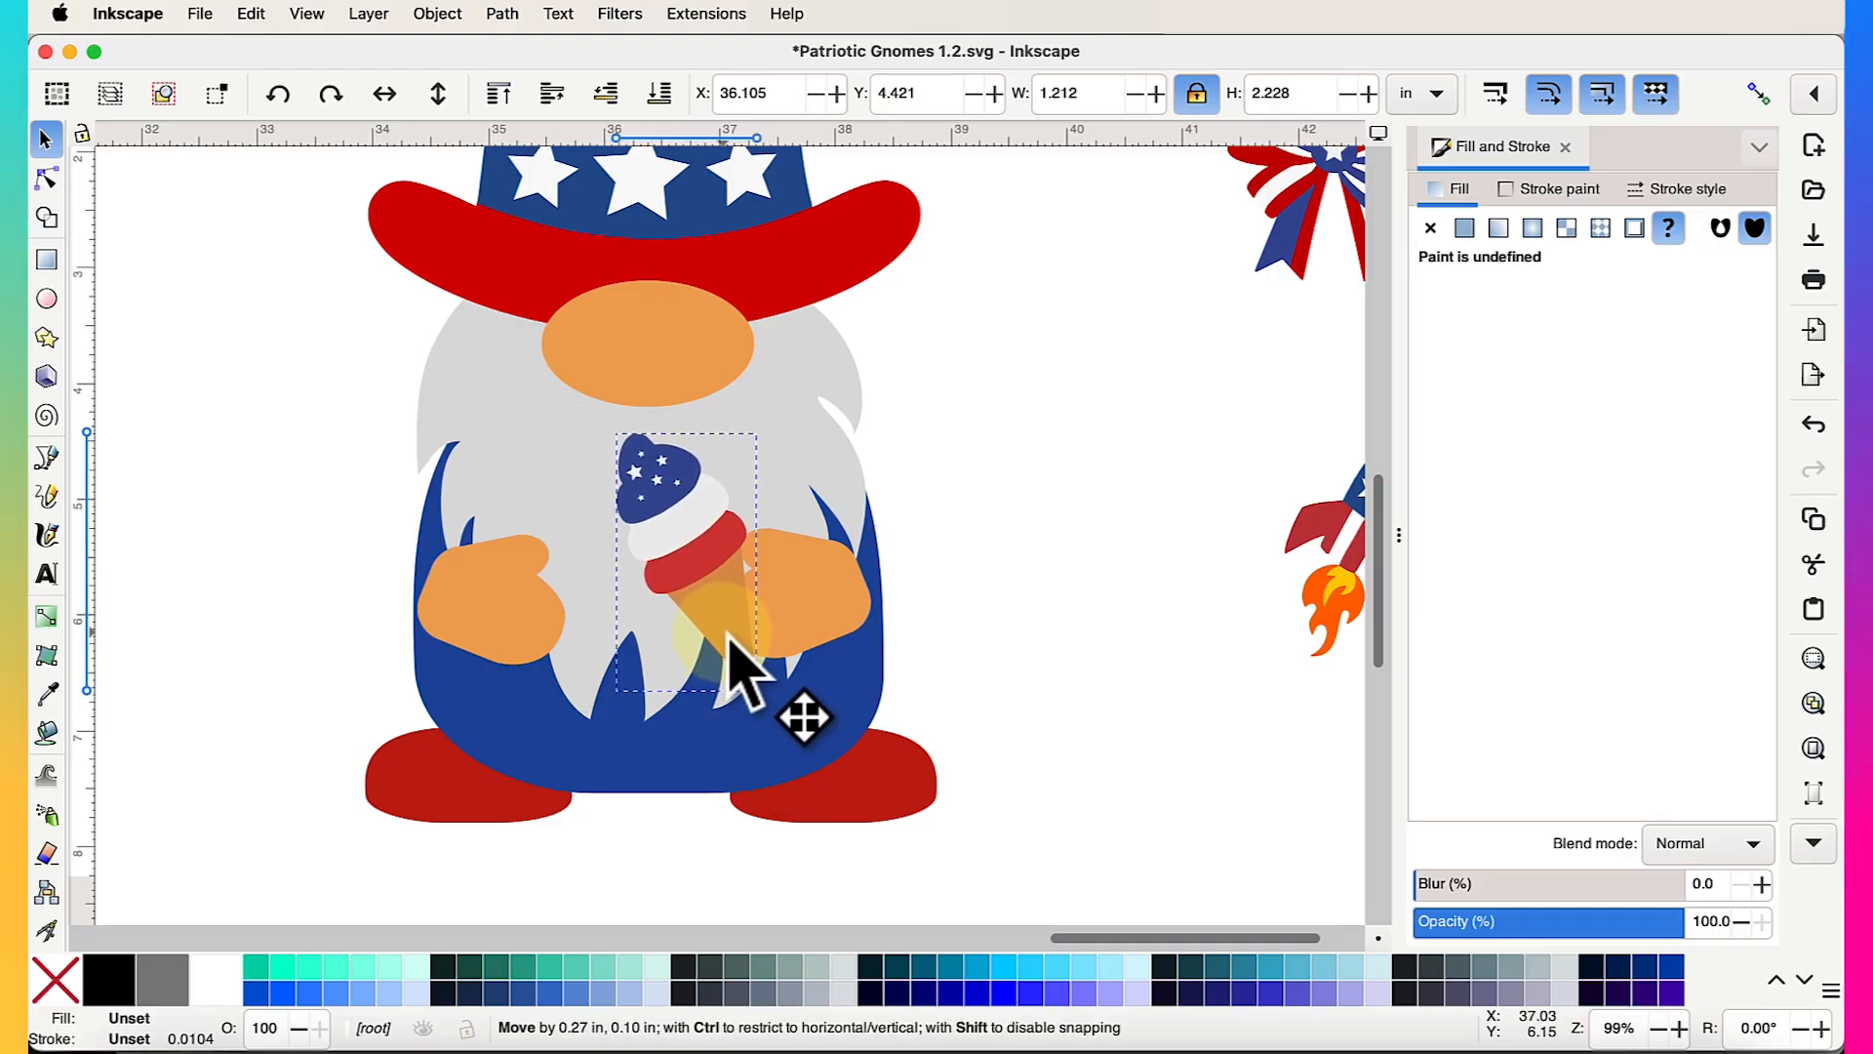
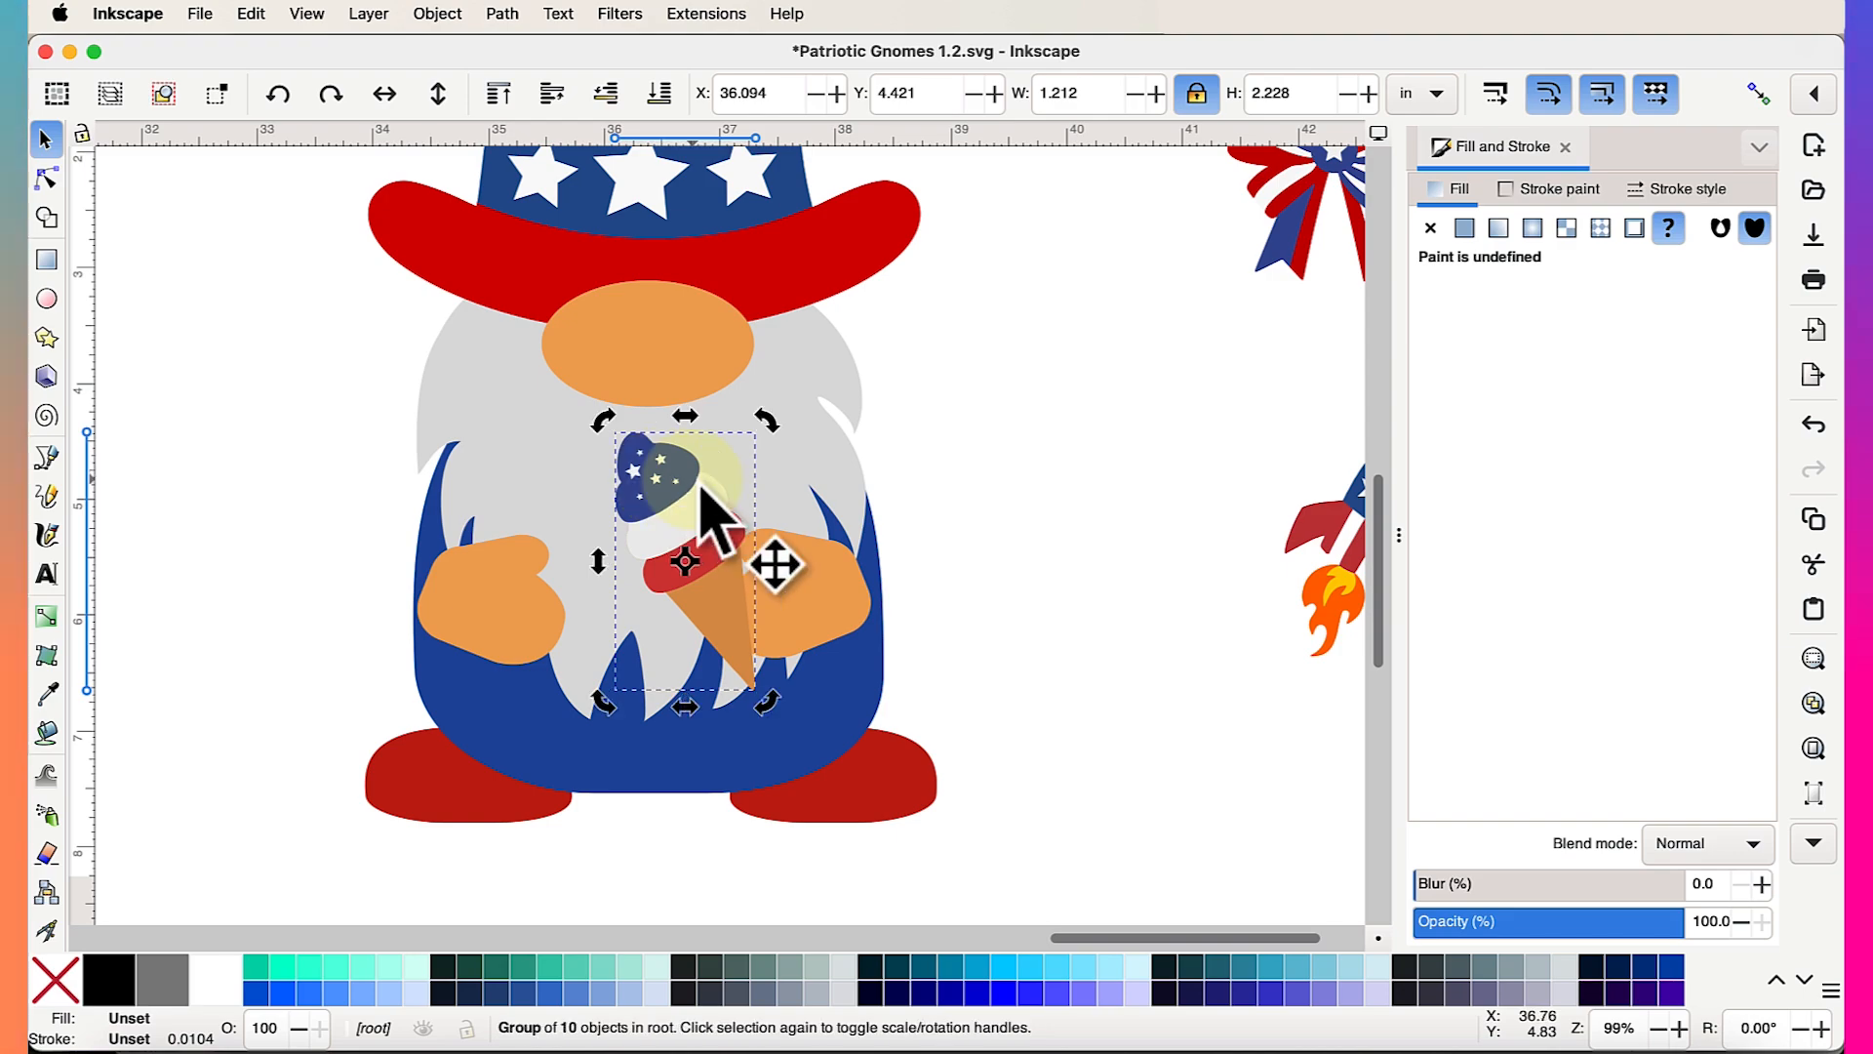
Ungroup the ice cream and lighten the wafer cone's fill to e7bb8eff
right_click(704, 488)
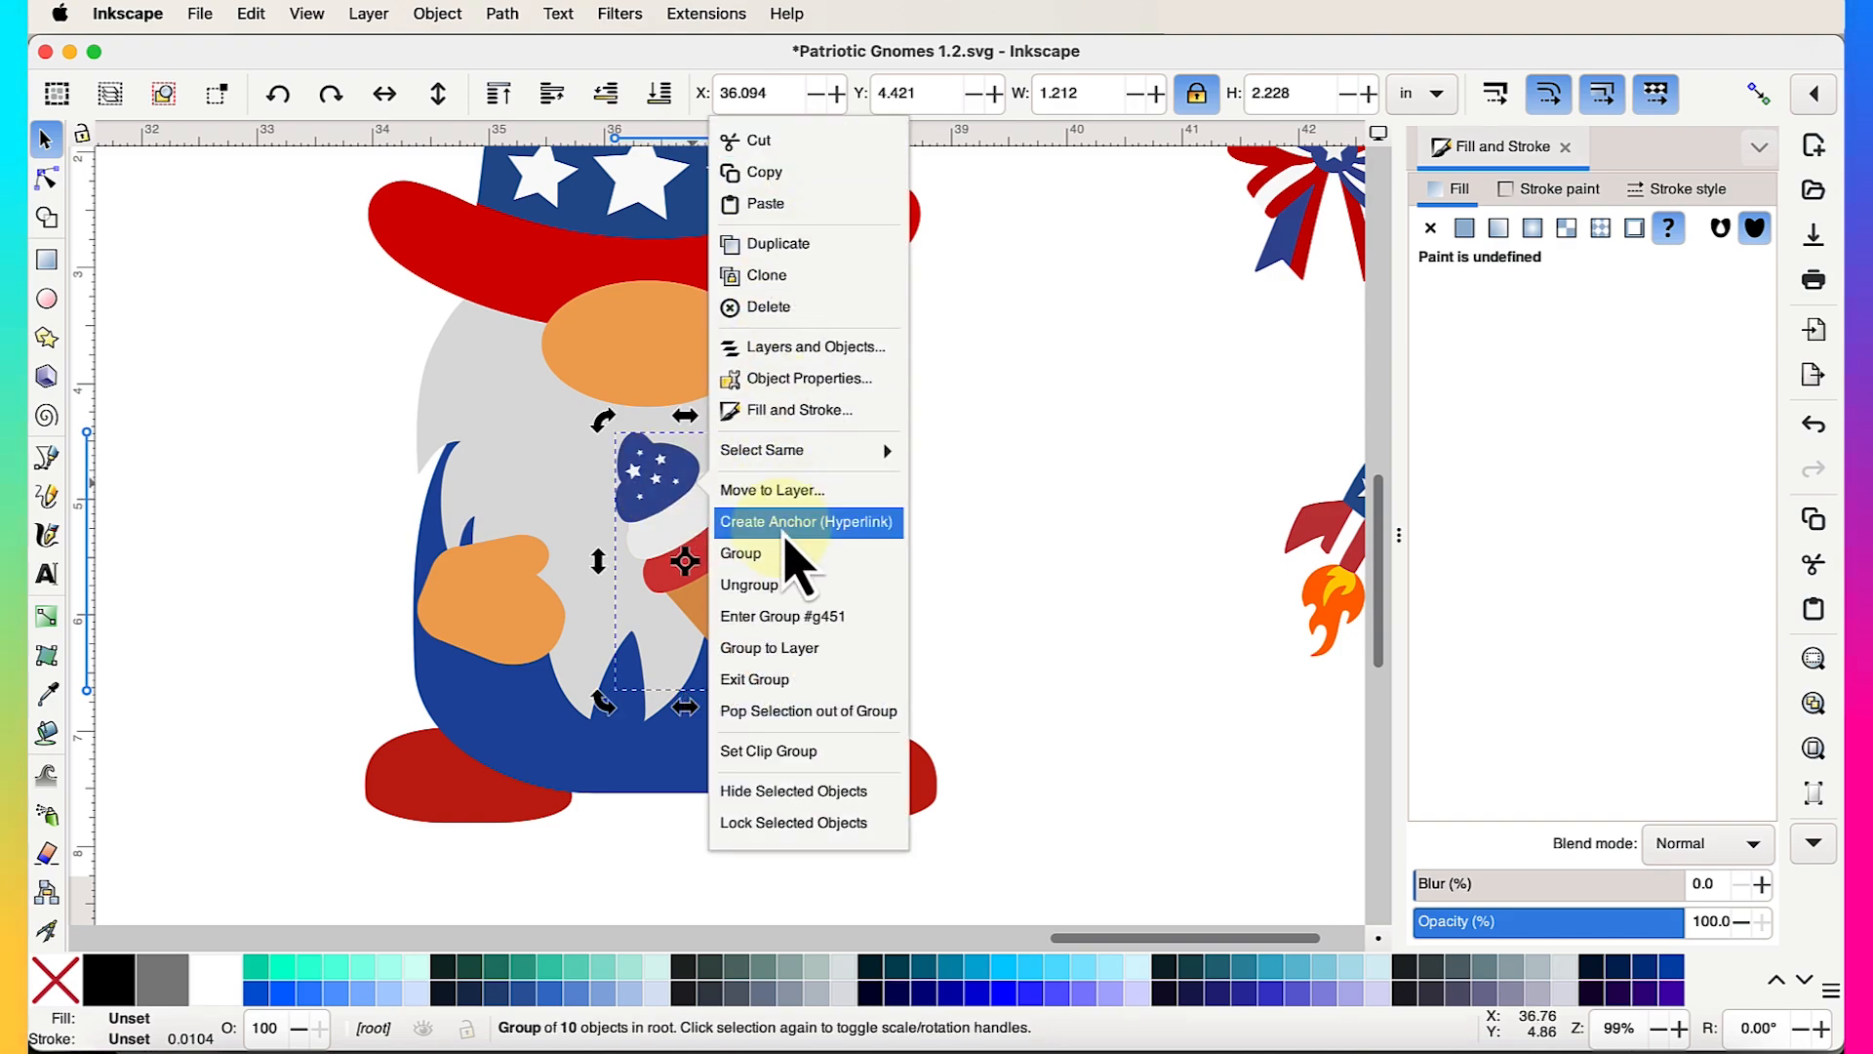
left_click(767, 585)
left_click(1045, 560)
left_click(733, 585)
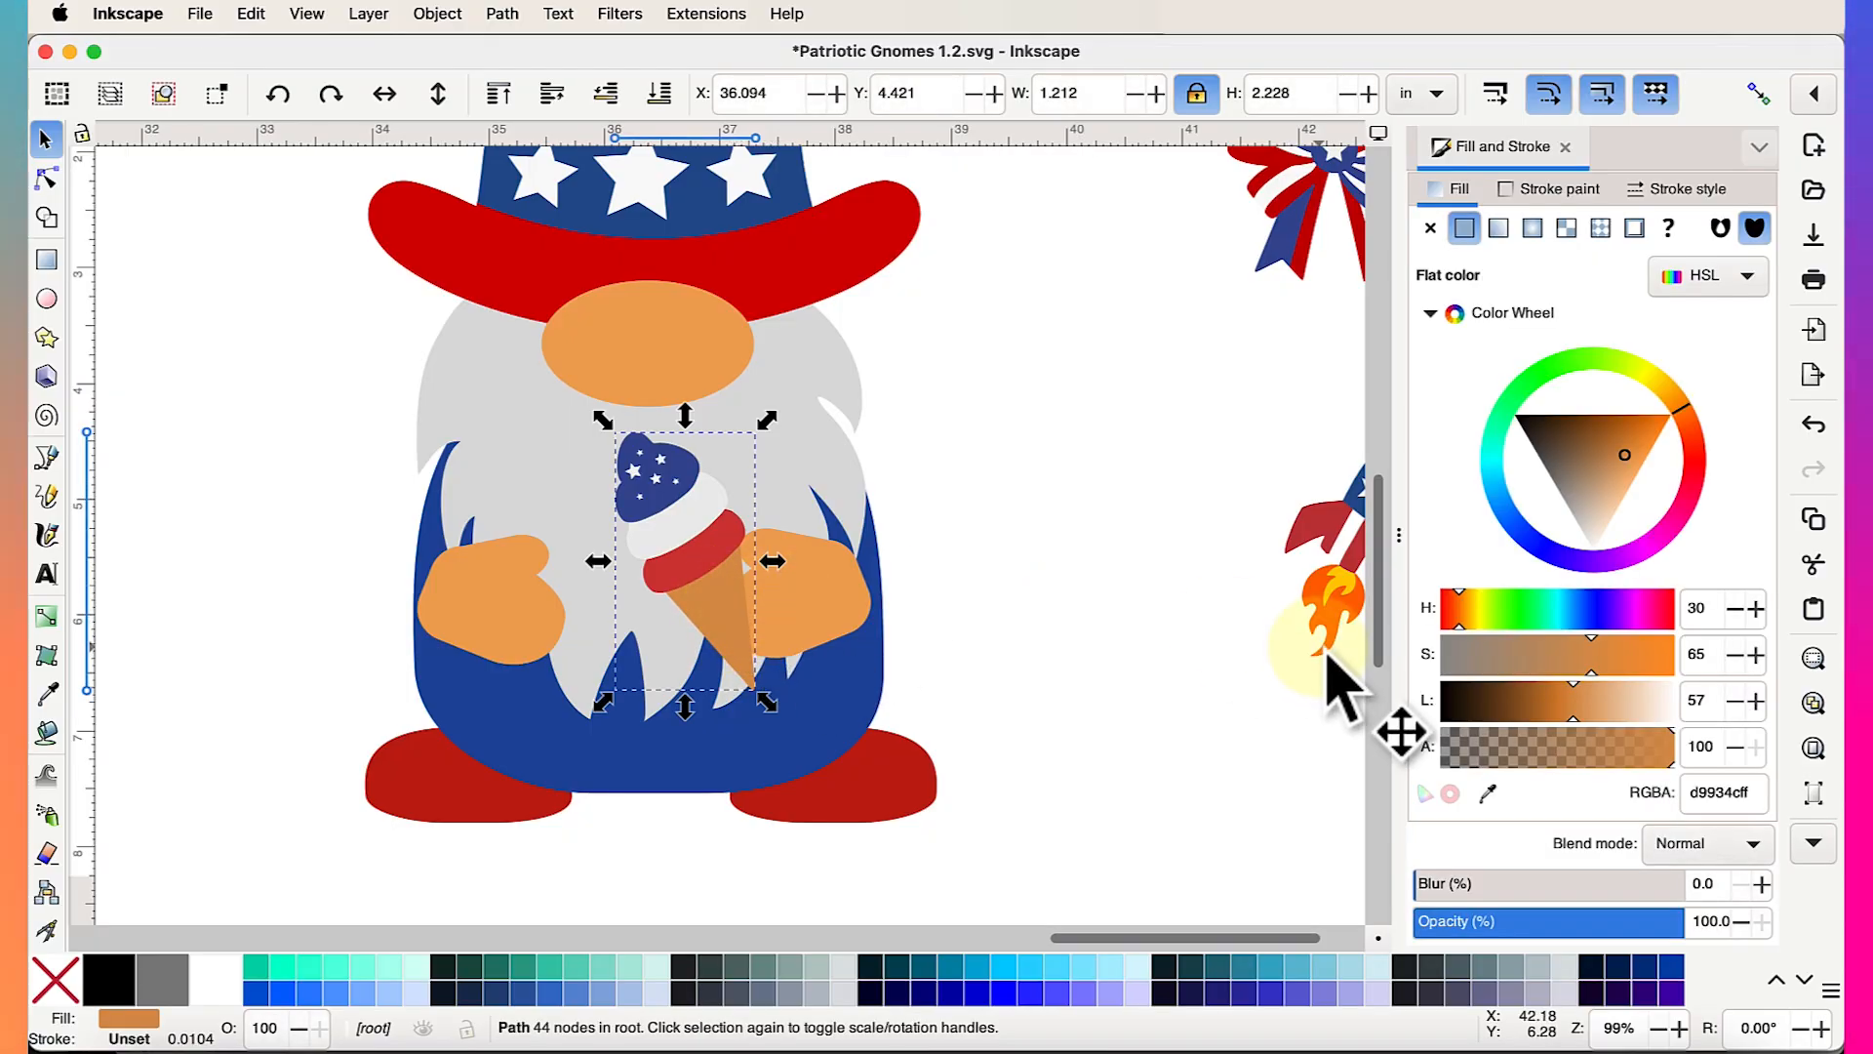
left_click_drag(1639, 712, 1609, 708)
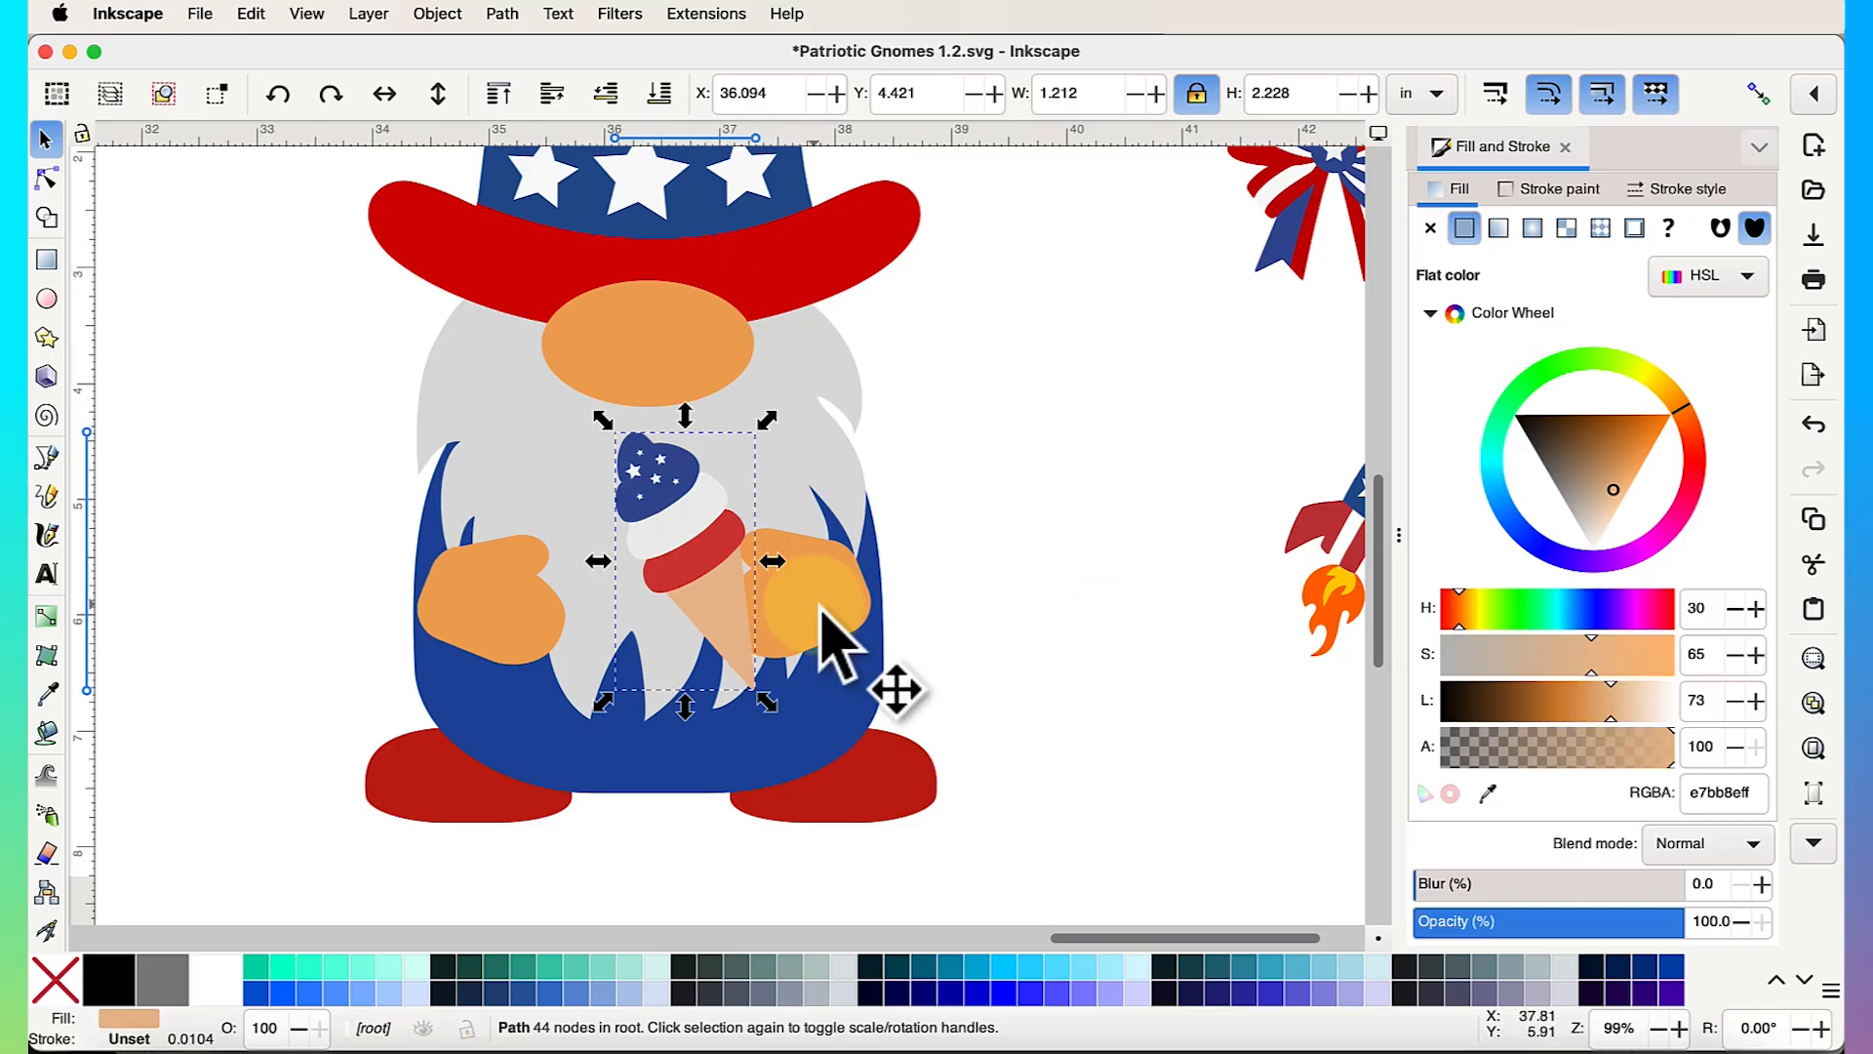
Recolour both hands and the nose with the softer tan fill e2ab71ff
left_click(790, 610)
left_click(494, 625, "shift")
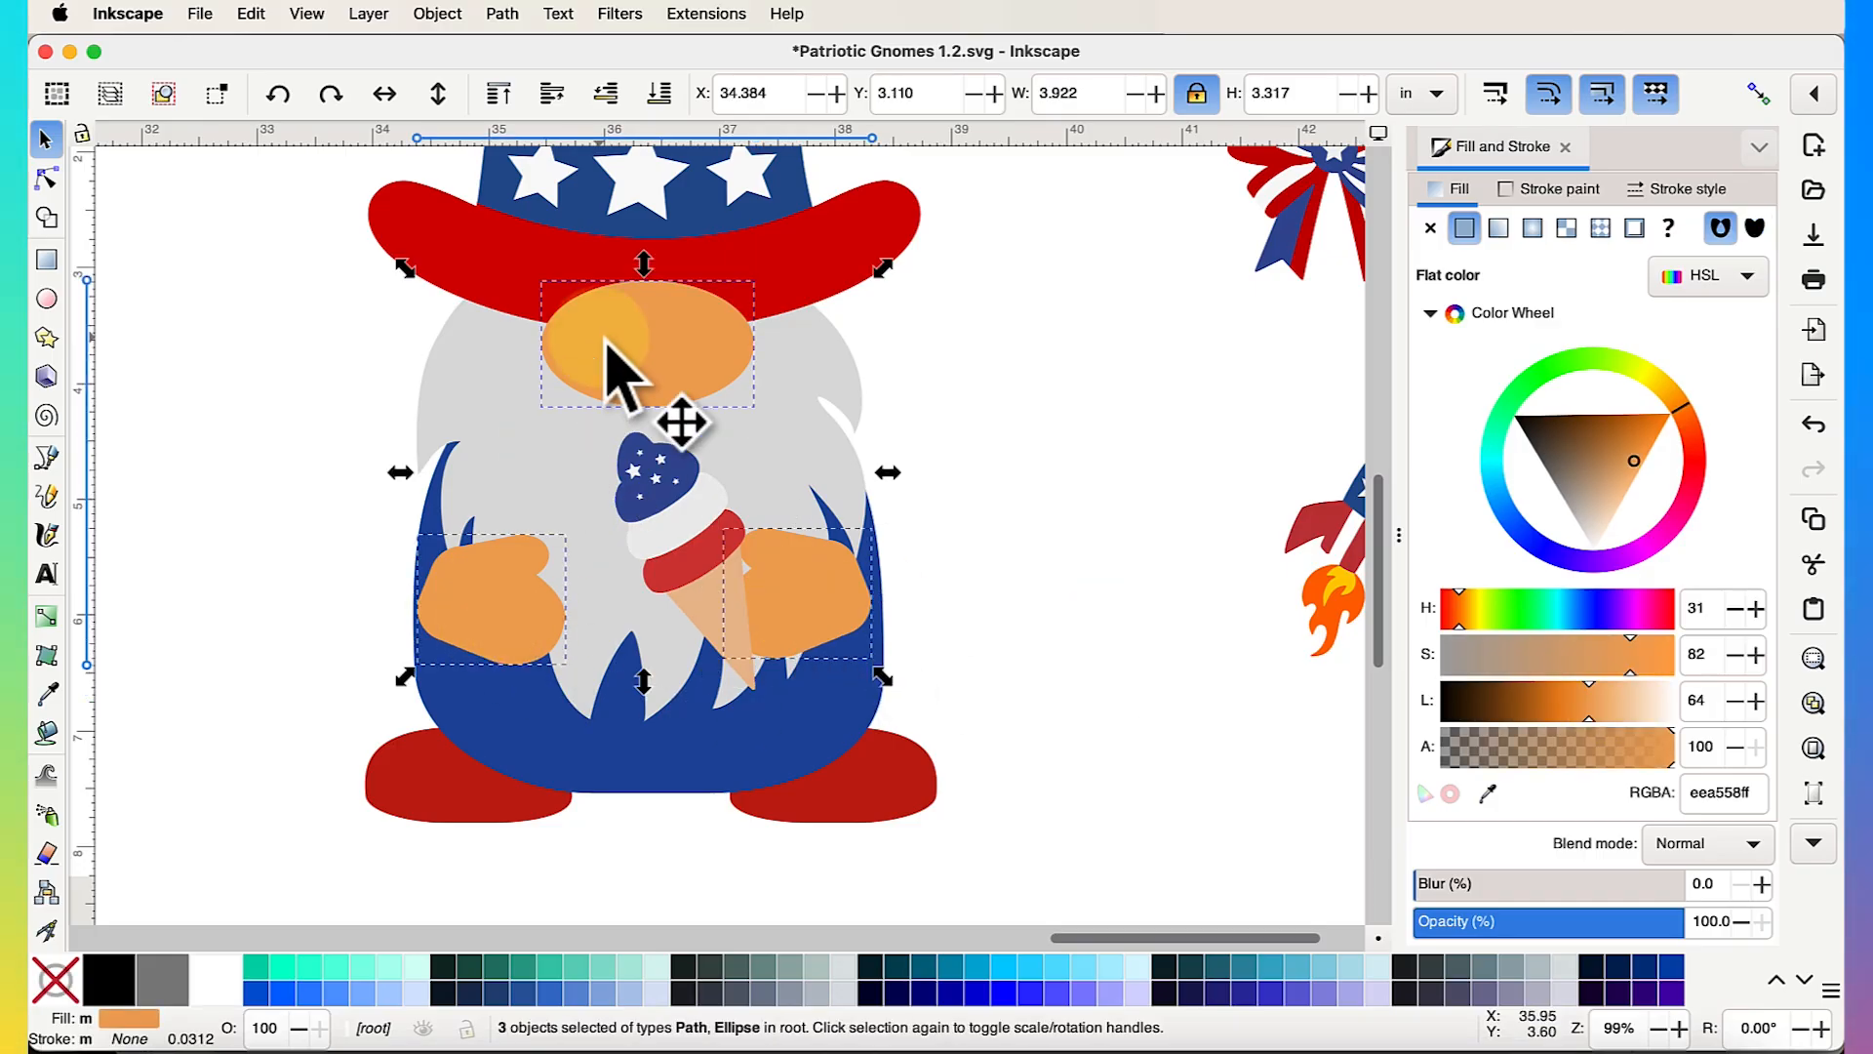
left_click(1616, 461)
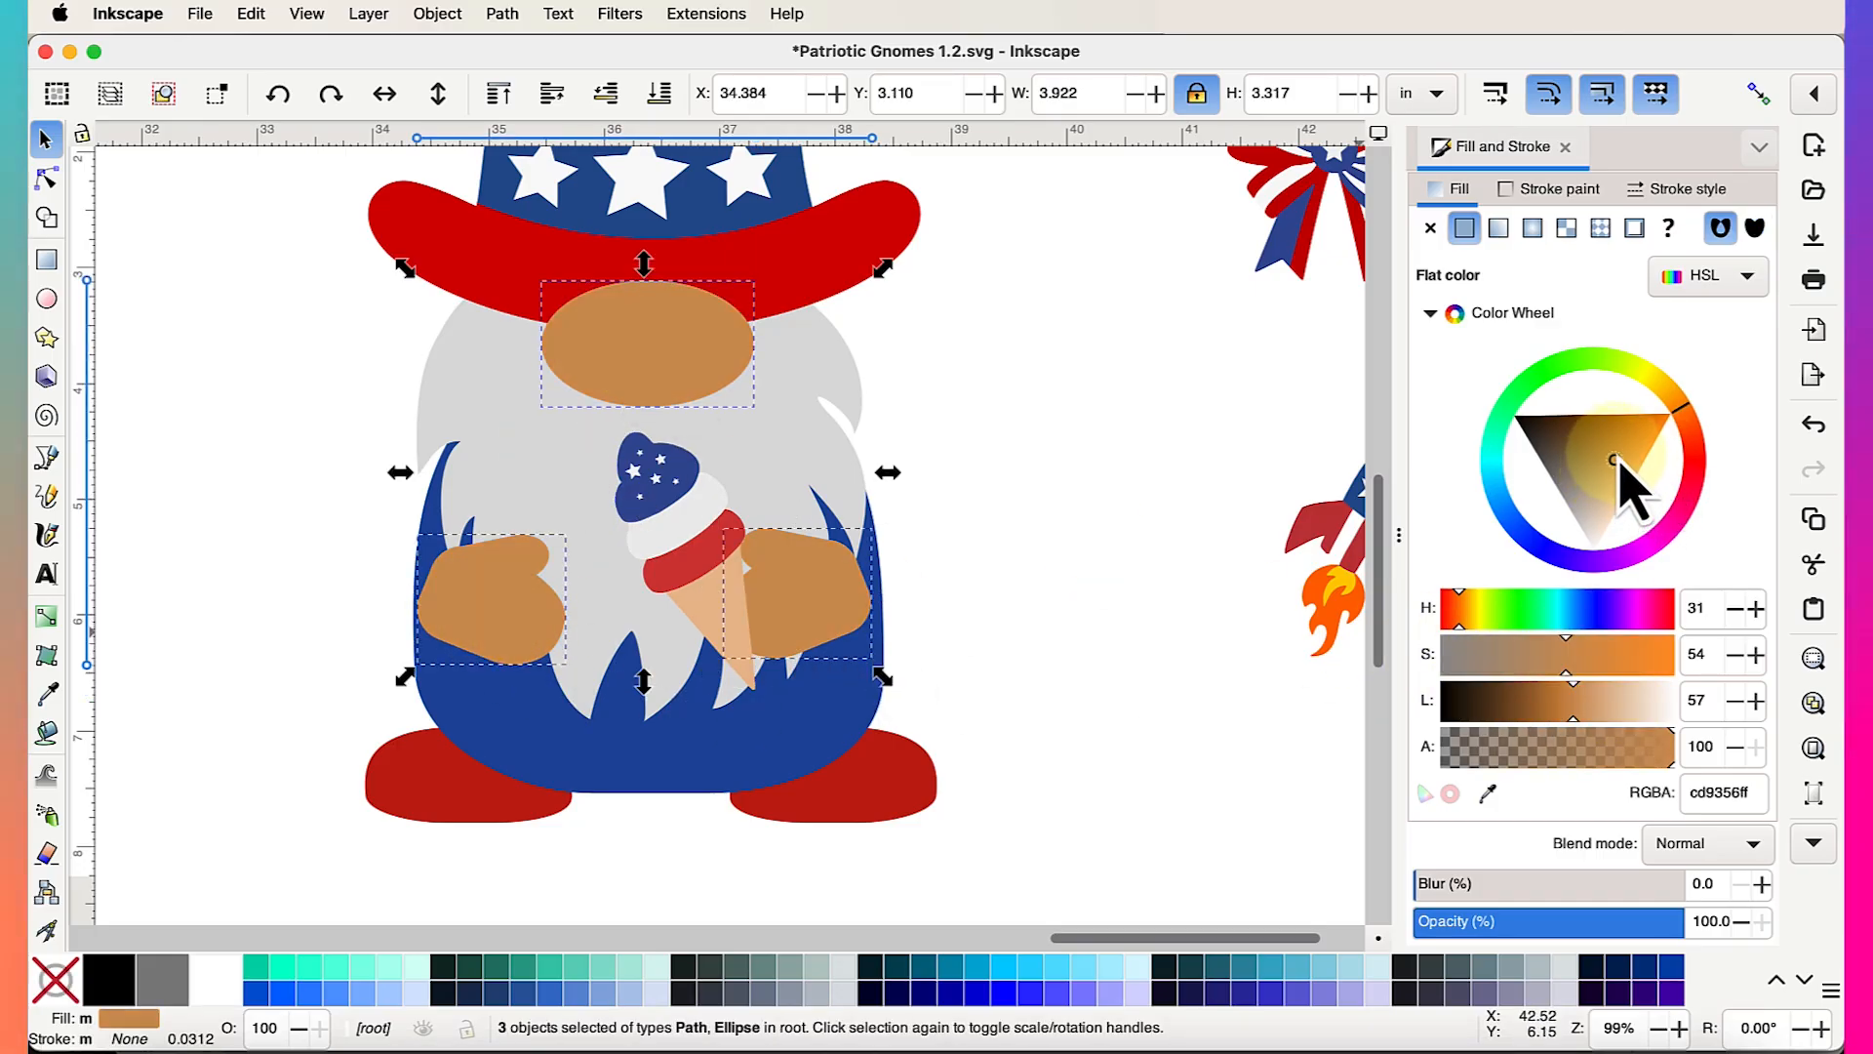
left_click_drag(1619, 462, 1625, 497)
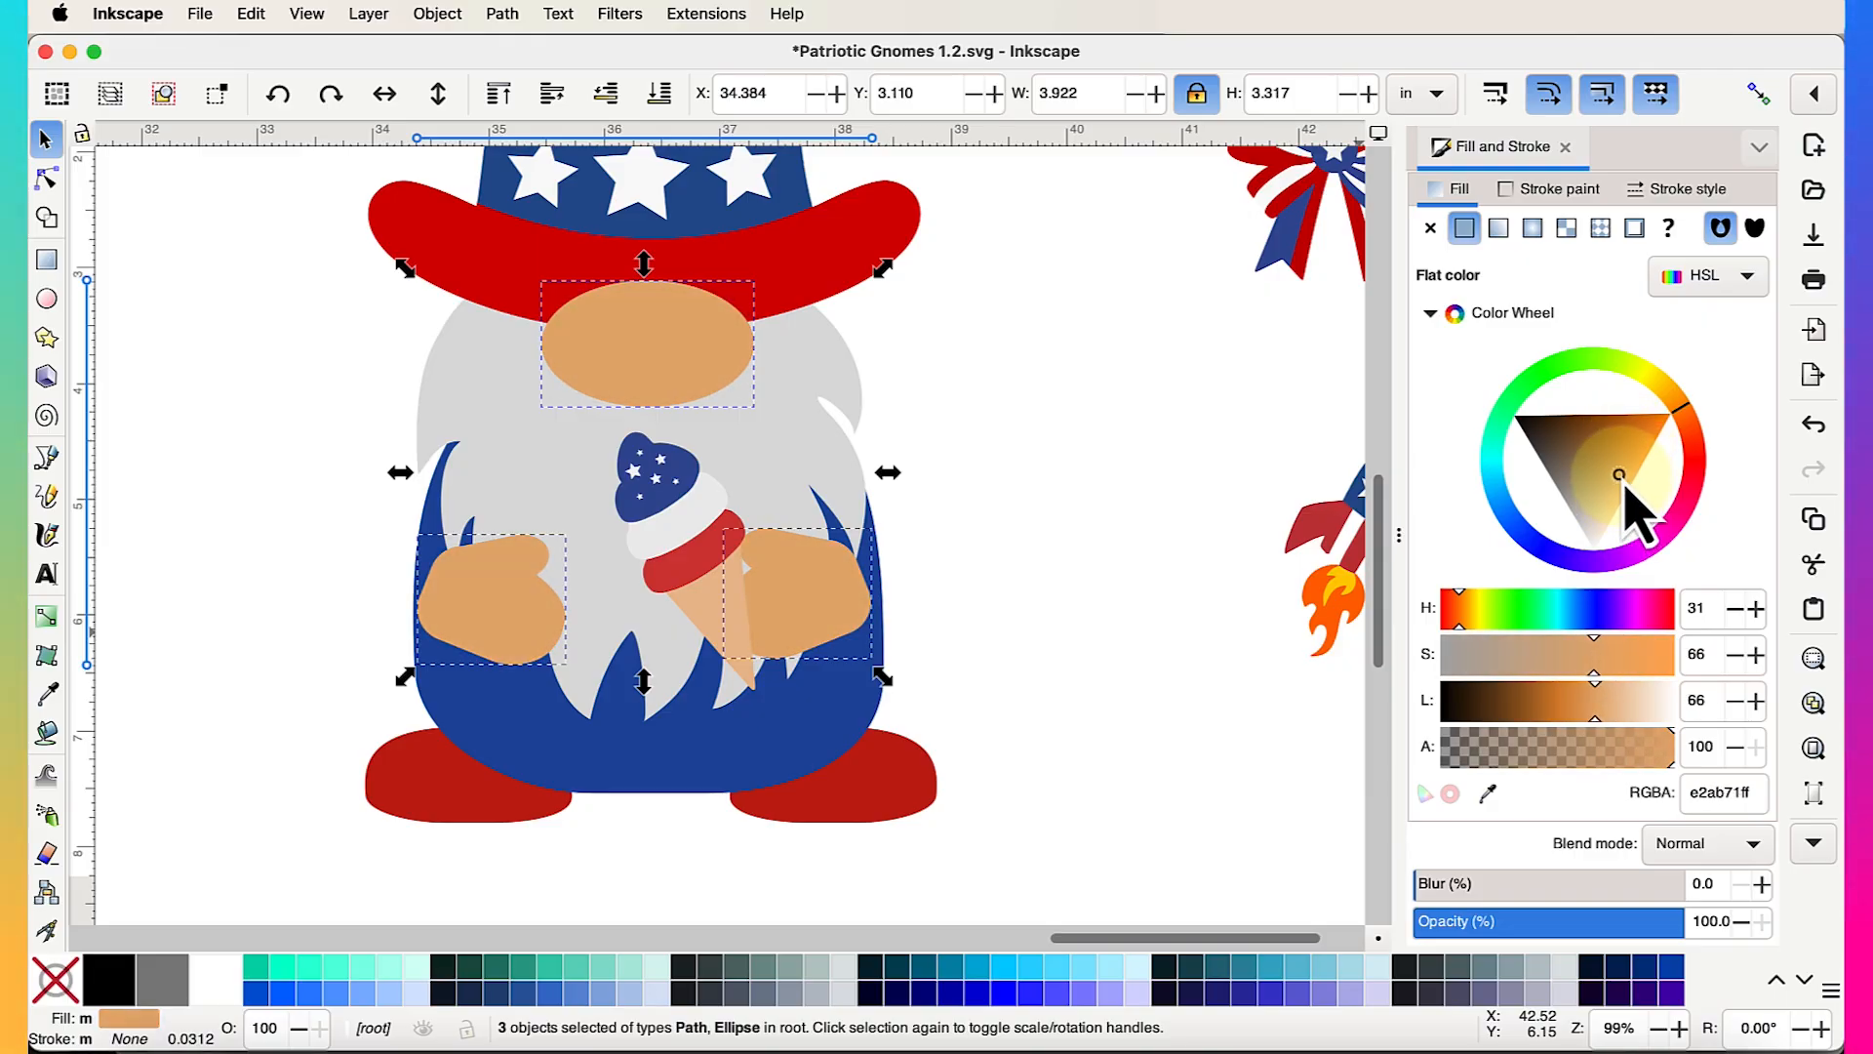
Darken the wafer cone's fill to brown b97733ff and deselect it
left_click(731, 635)
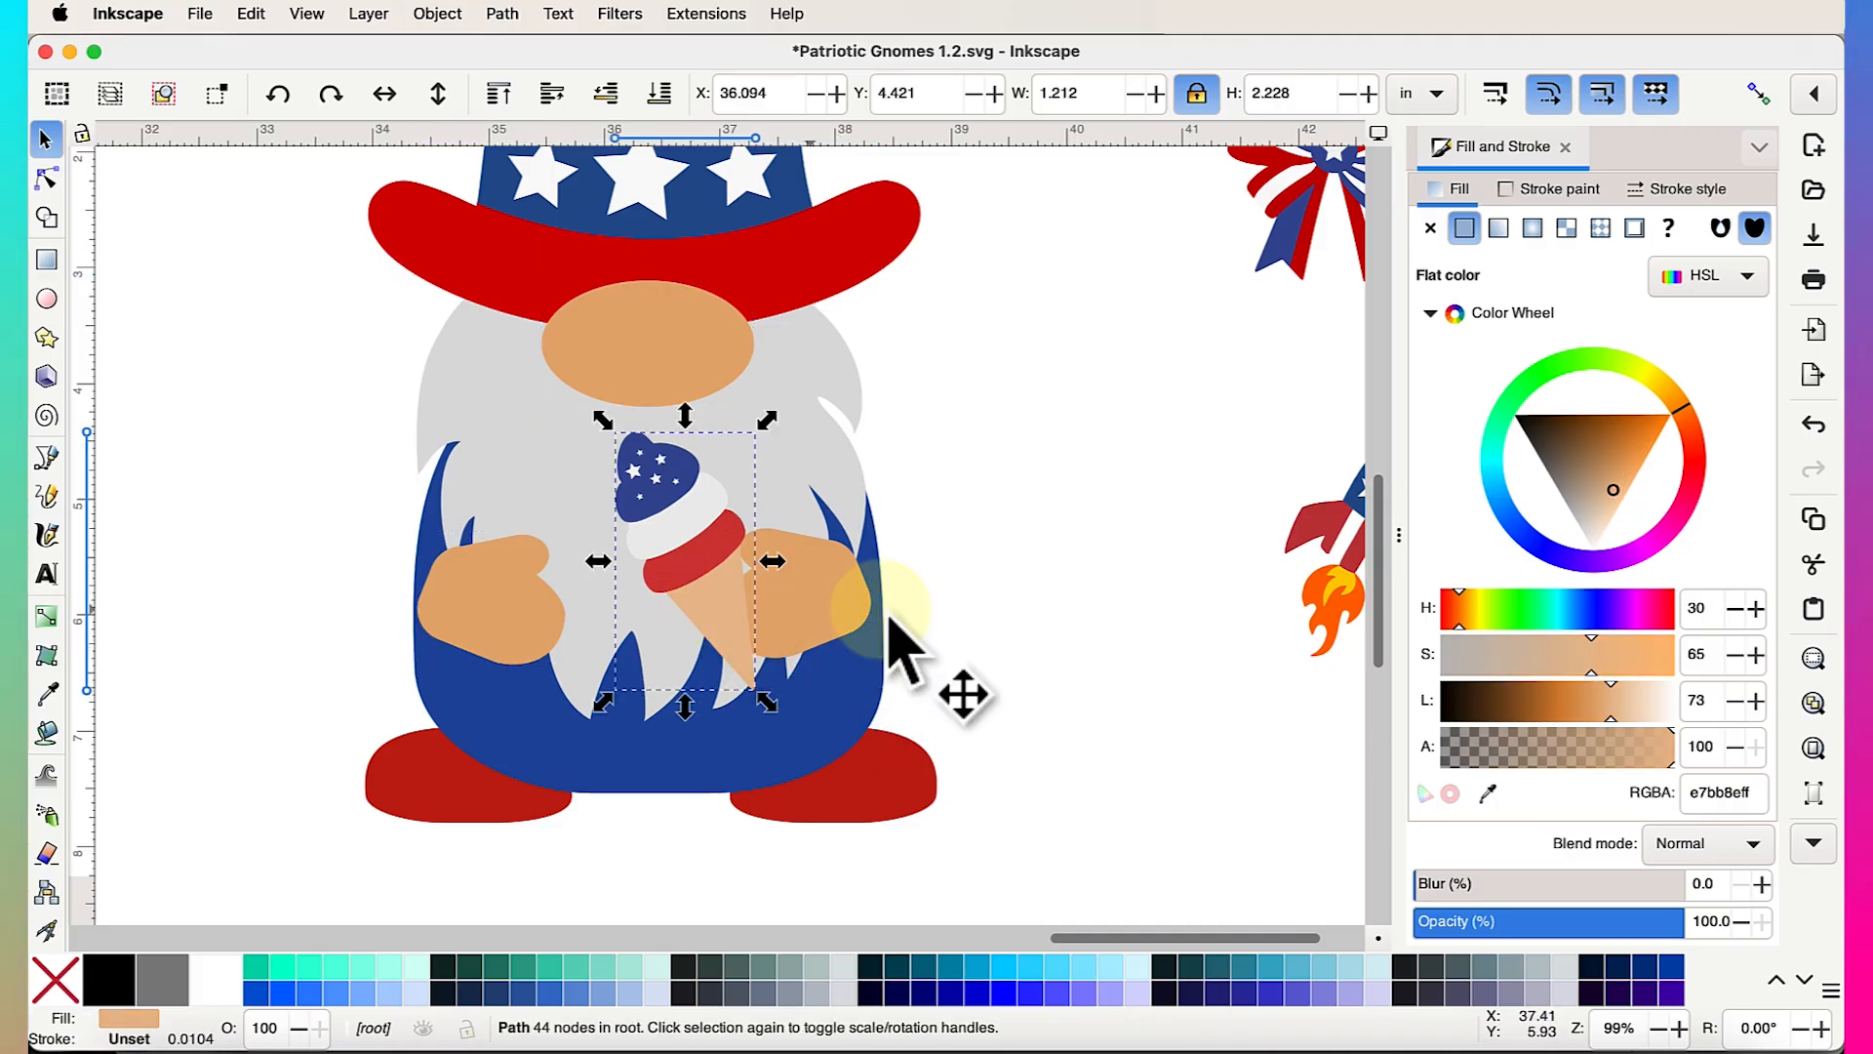
left_click_drag(1612, 472, 1608, 443)
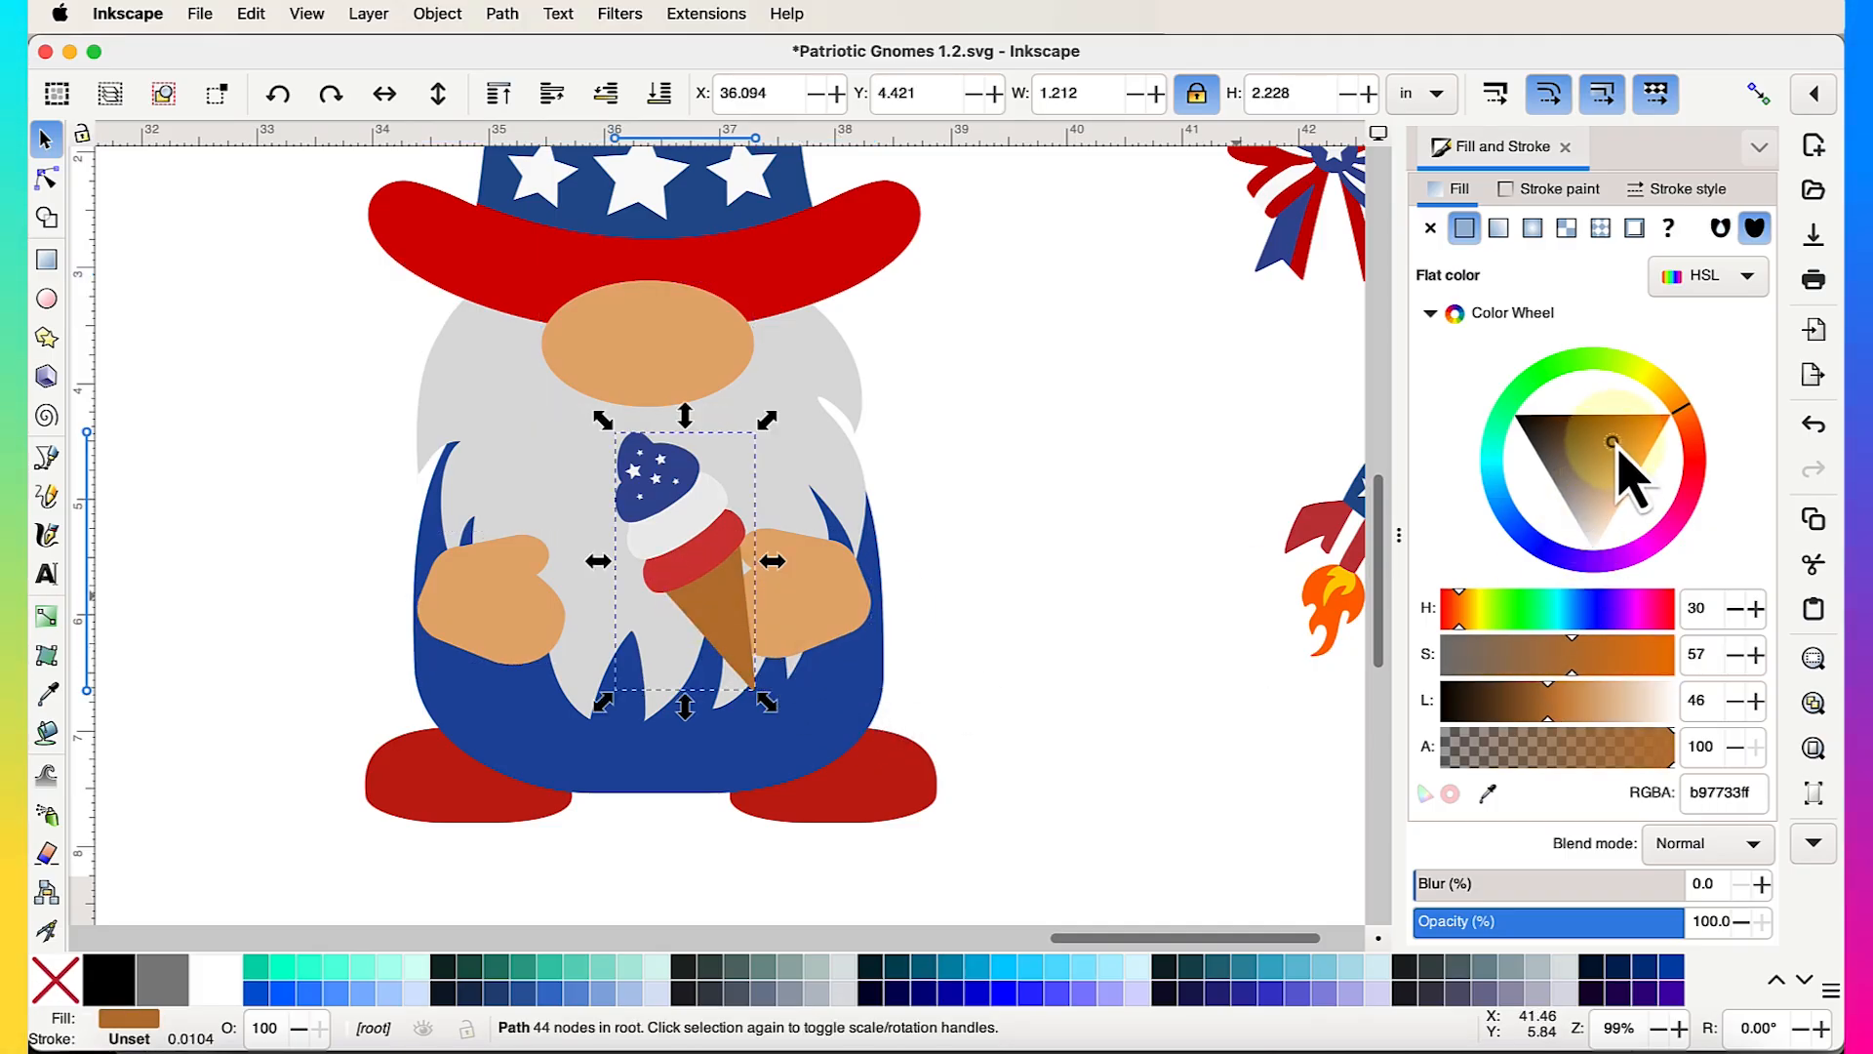
left_click(961, 622)
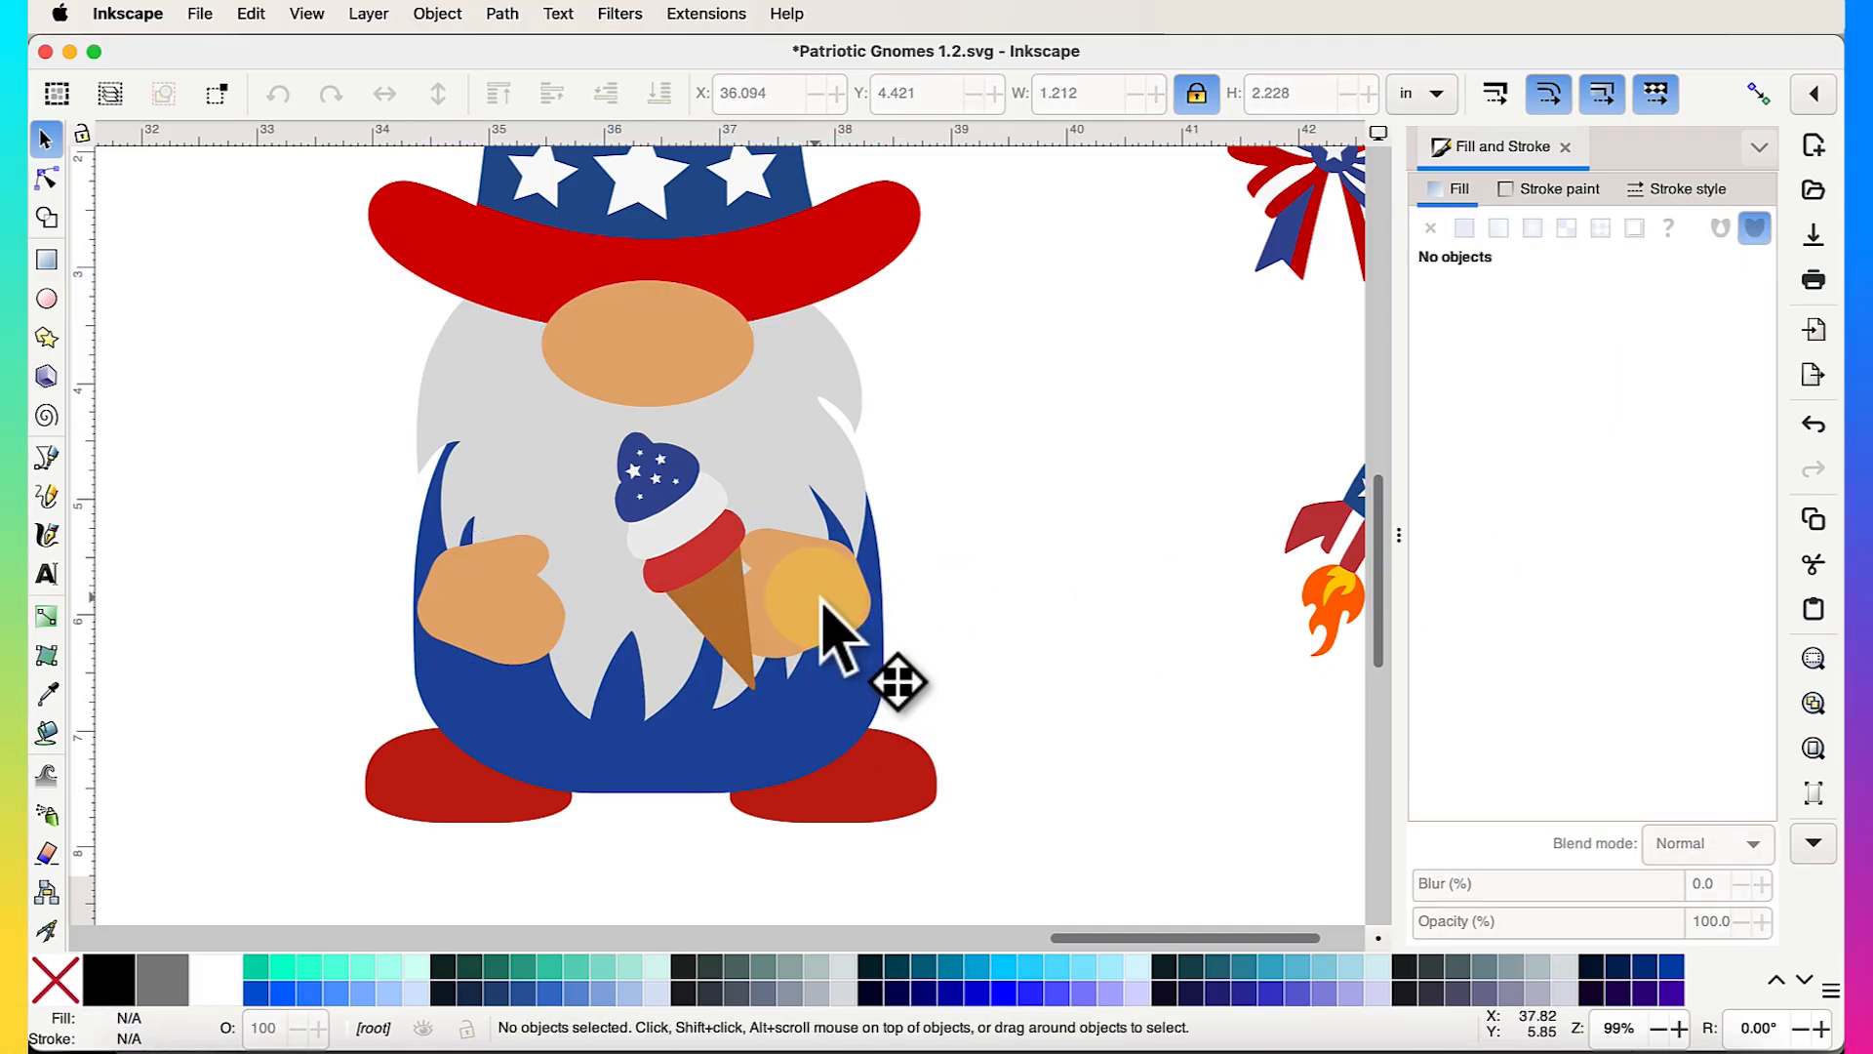
Raise the hand on the gnome's right side to the top so it holds the ice cream cone from the front
left_click(775, 630)
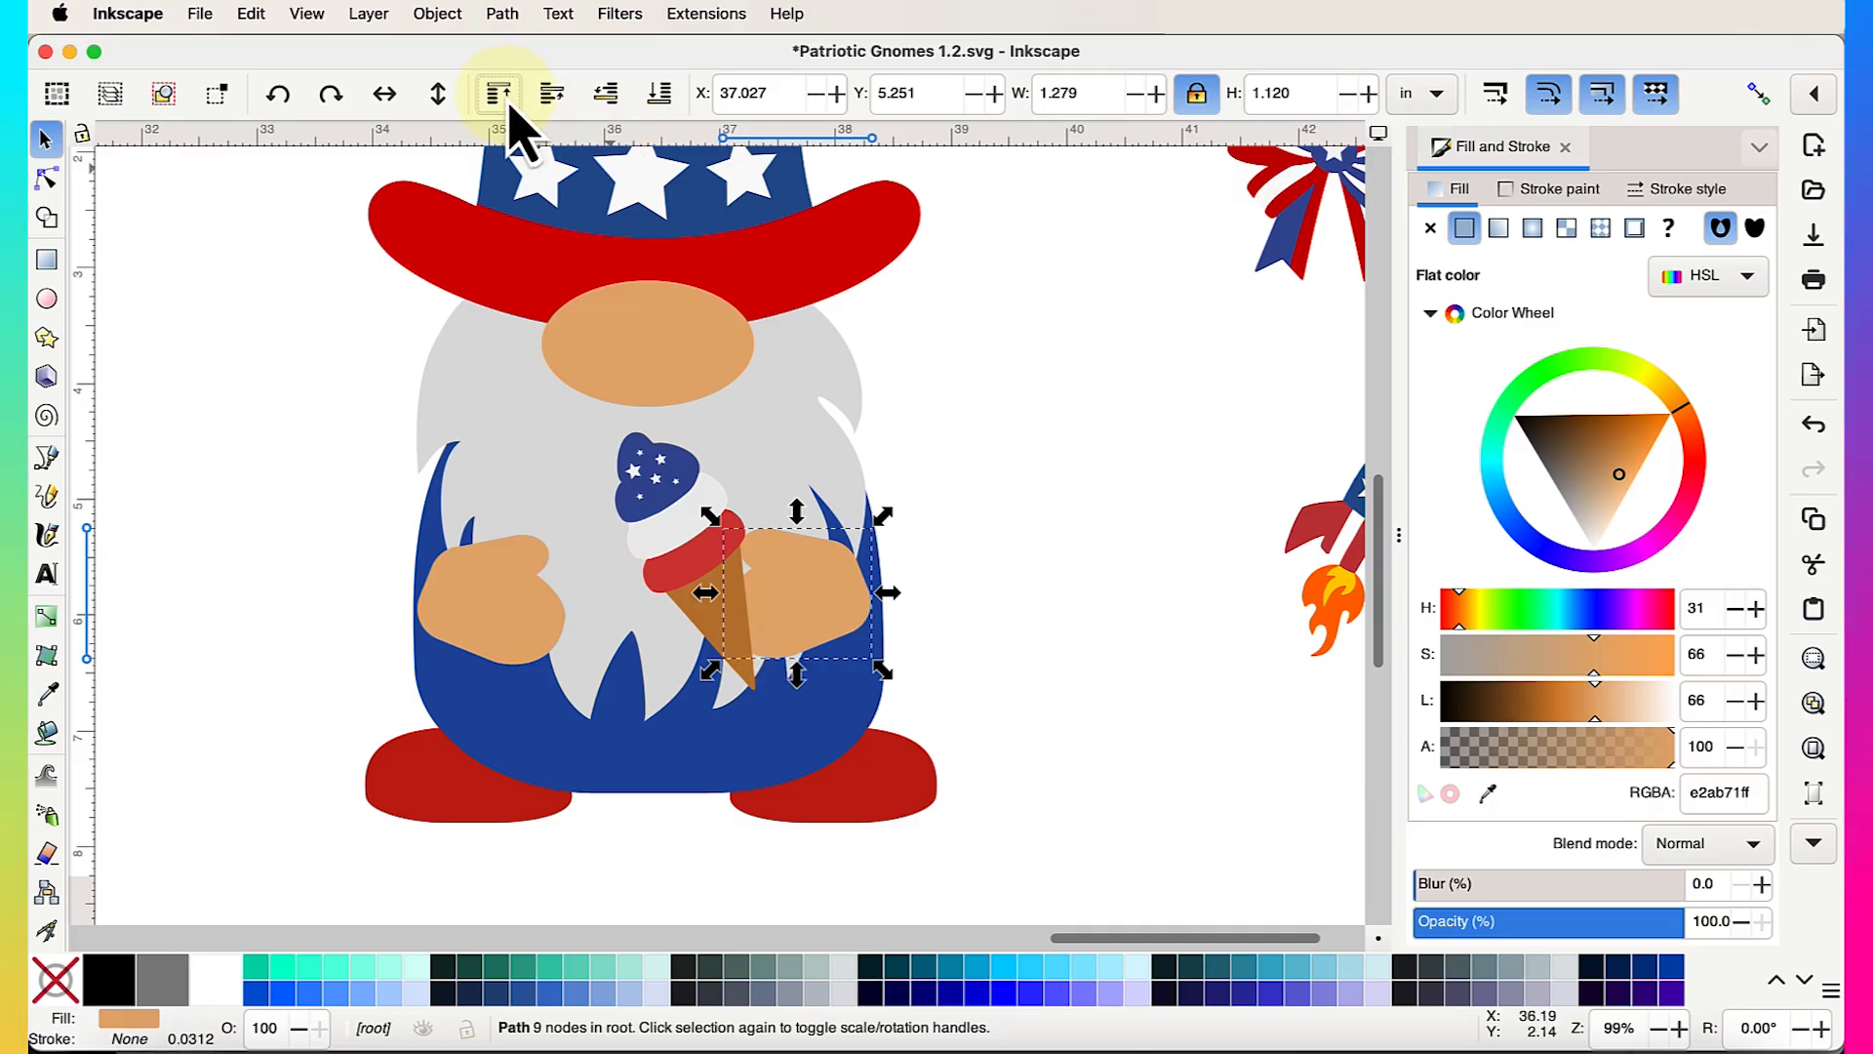
left_click(1014, 509)
scroll(1073, 508, "down", 5)
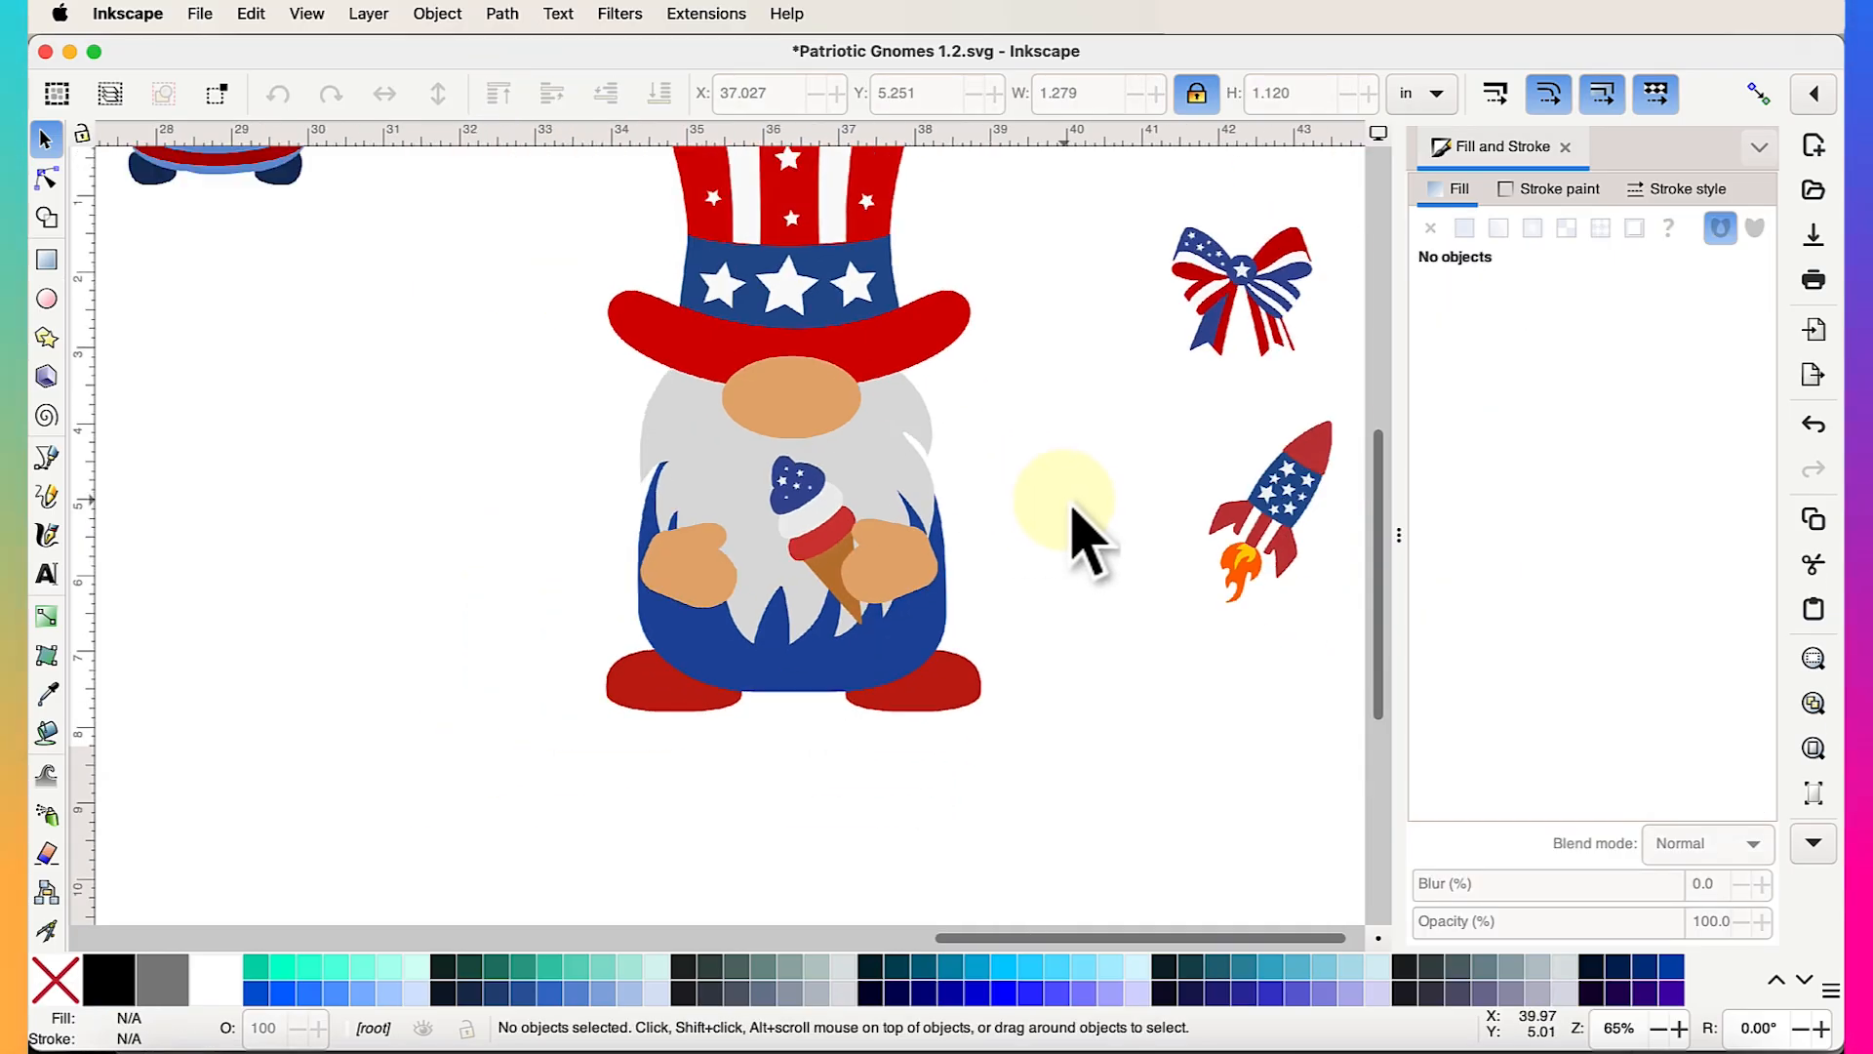
Select the unused bow and rocket beside the gnome and delete them
scroll(1076, 342, "down", 2)
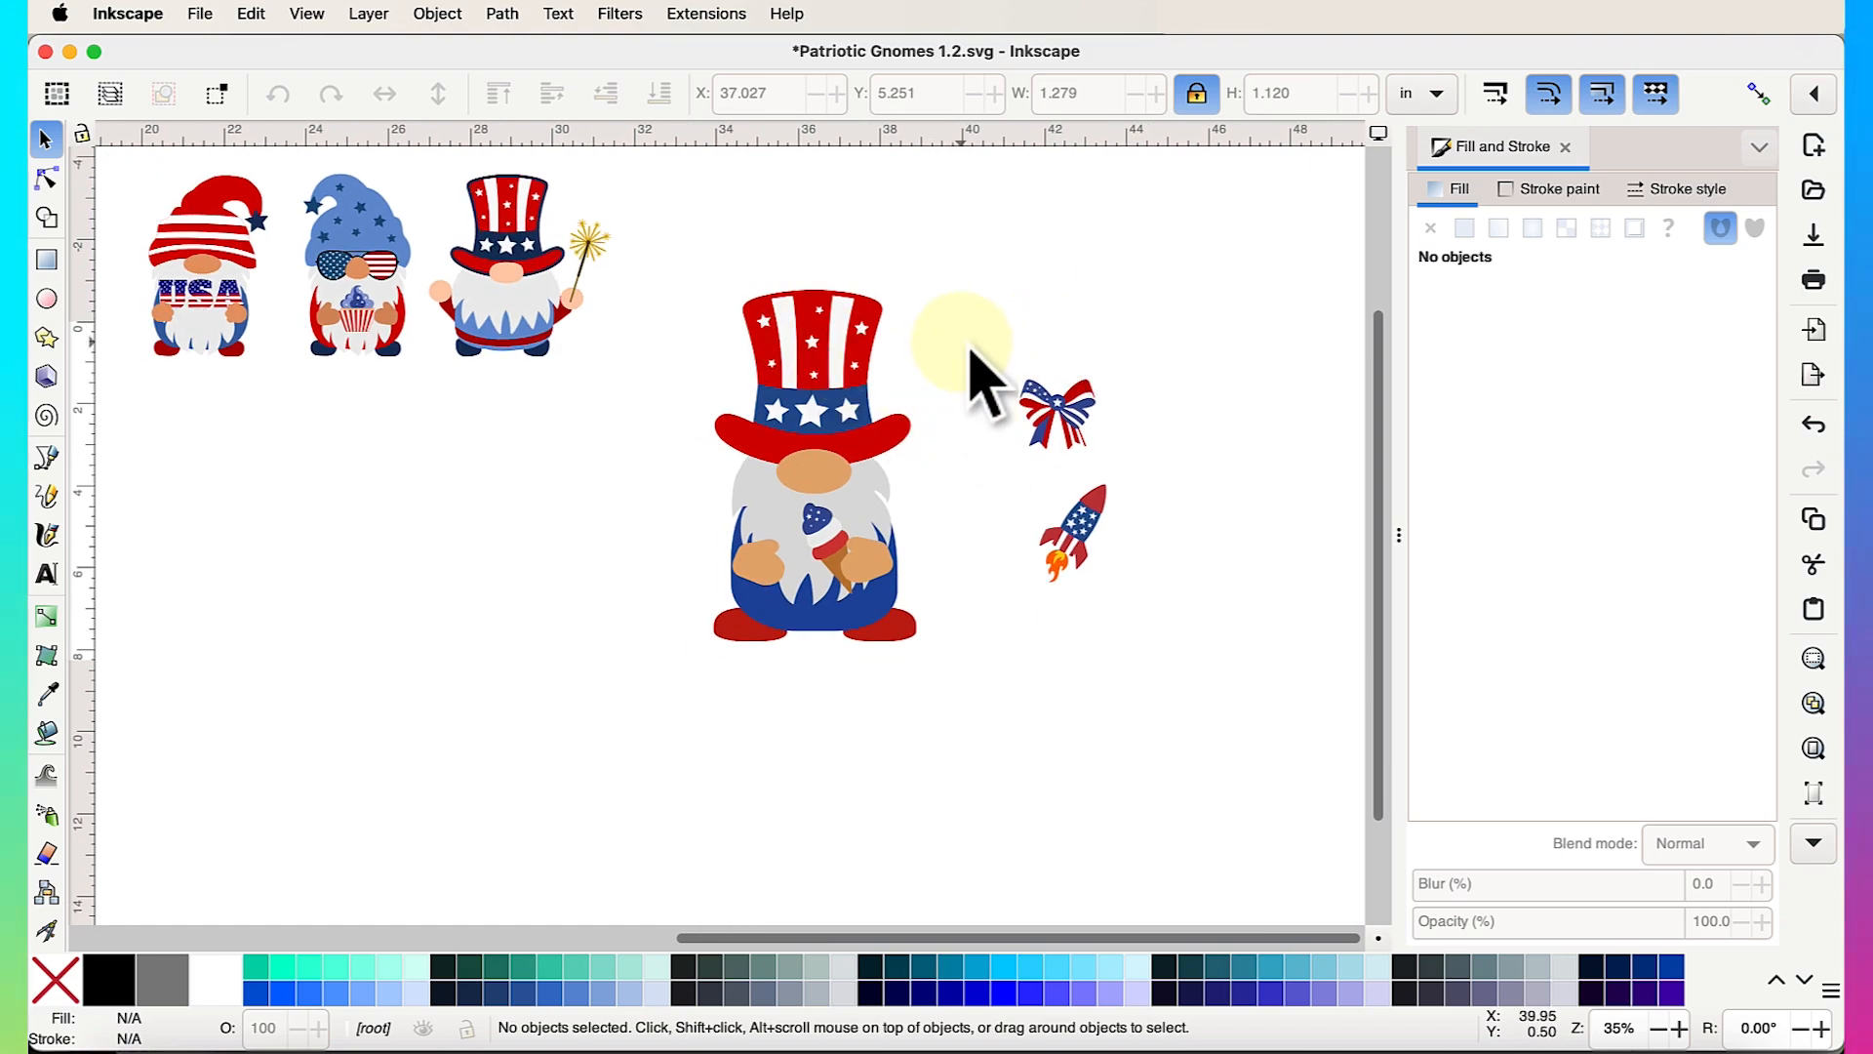
left_click_drag(968, 346, 1225, 652)
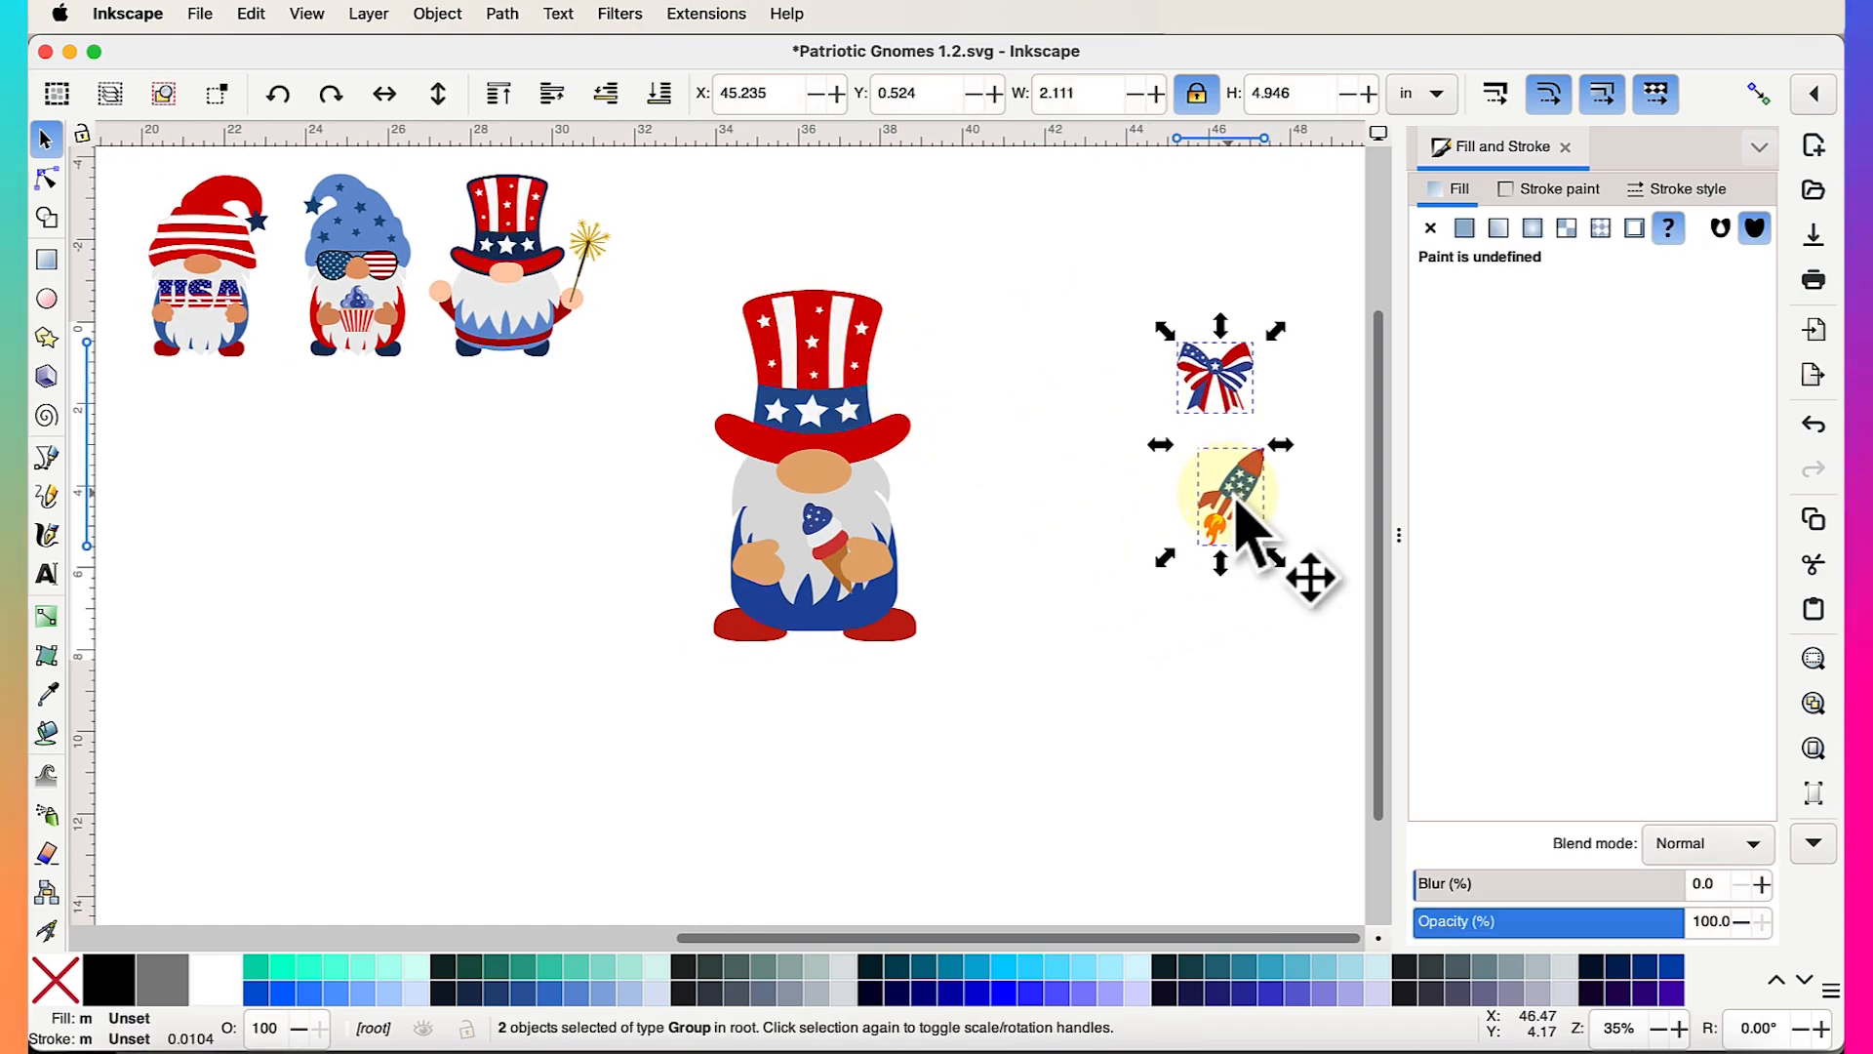
key("Delete")
Duplicate the gnome's blue body and place the copy in the empty space beside the gnome
left_click_drag(659, 262, 1068, 722)
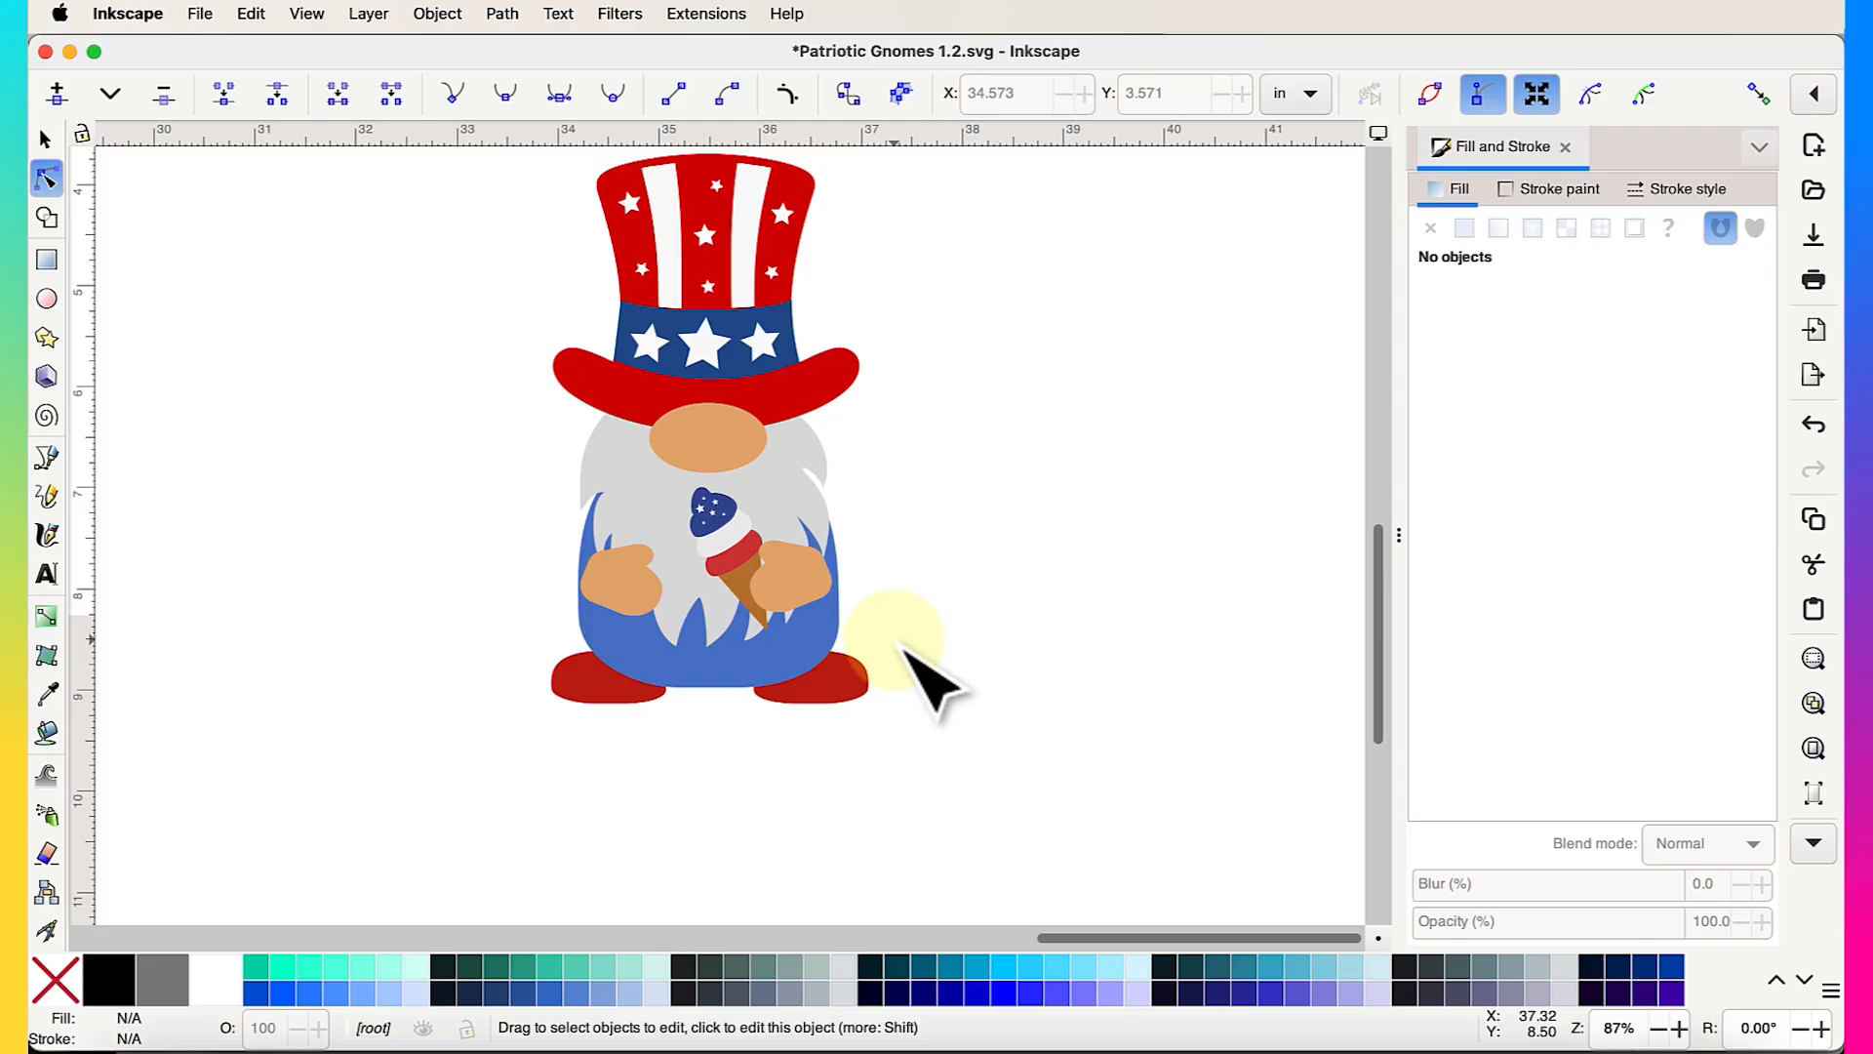
scroll(924, 673, "up", 2)
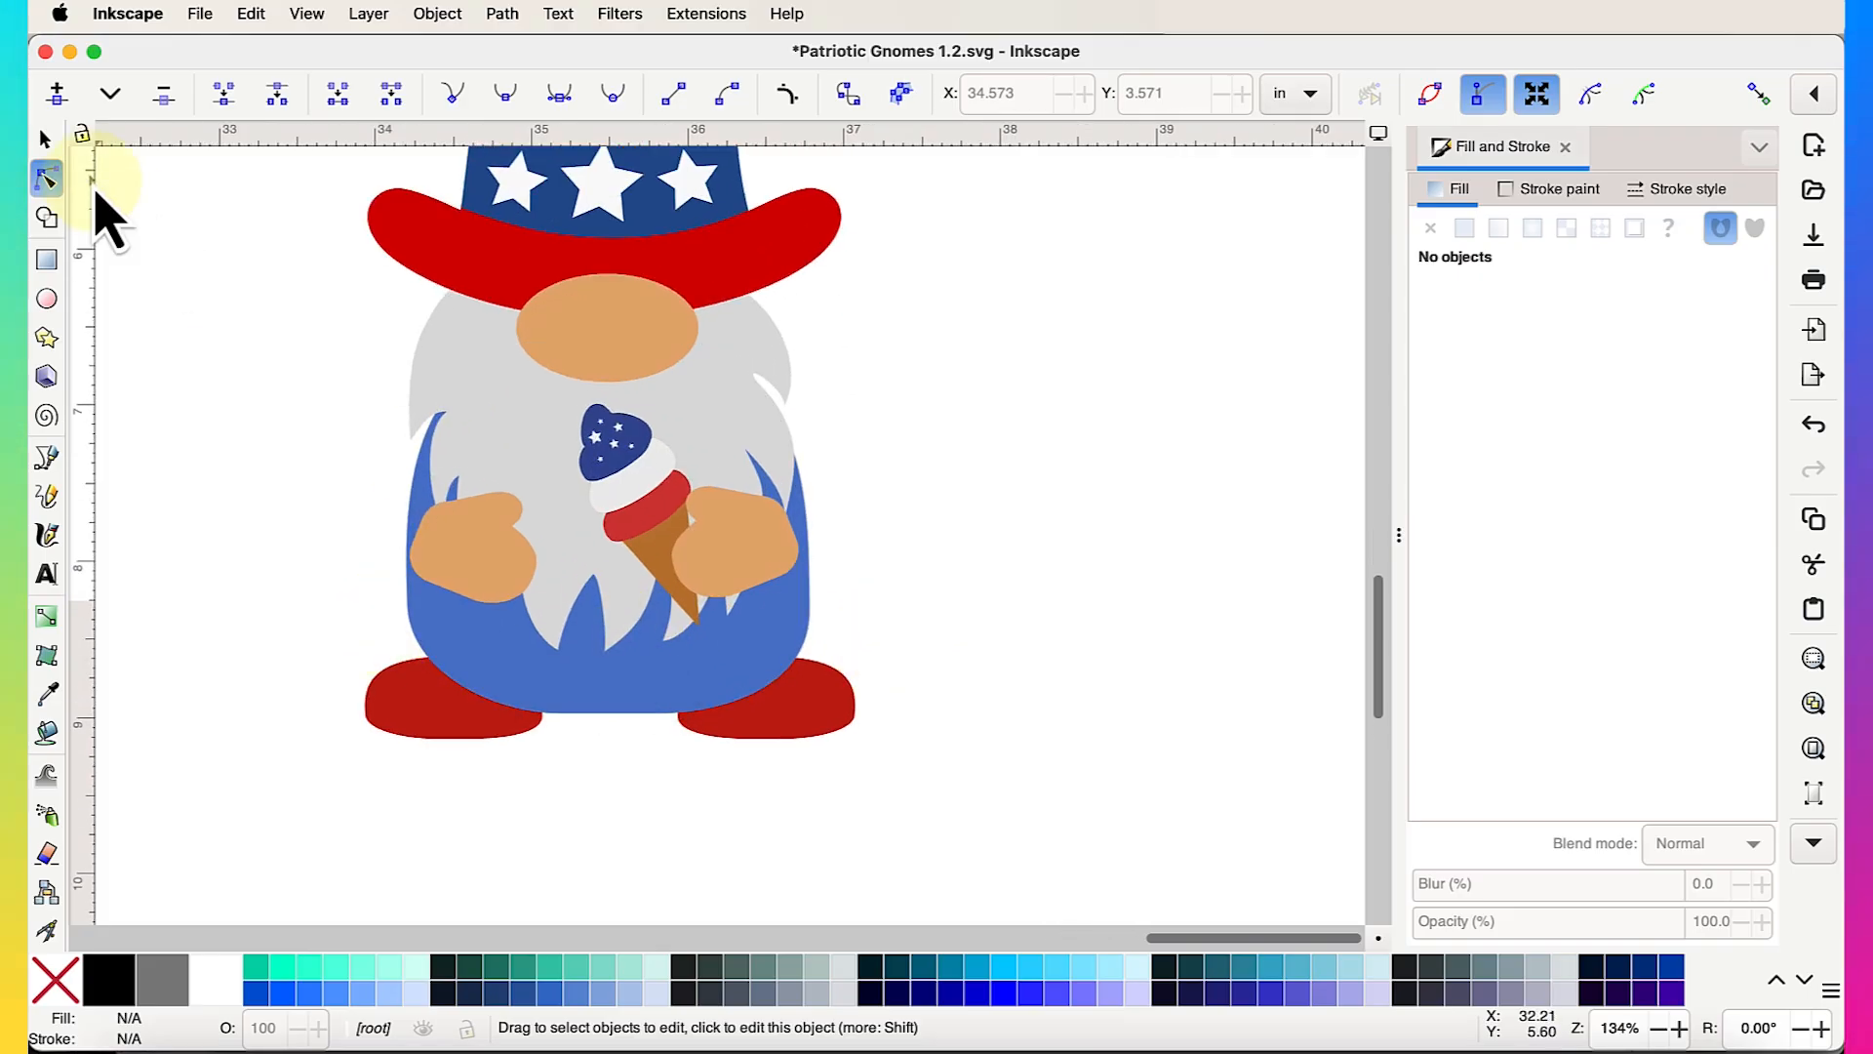
left_click(47, 142)
scroll(548, 548, "down", 2)
scroll(547, 547, "right", 5)
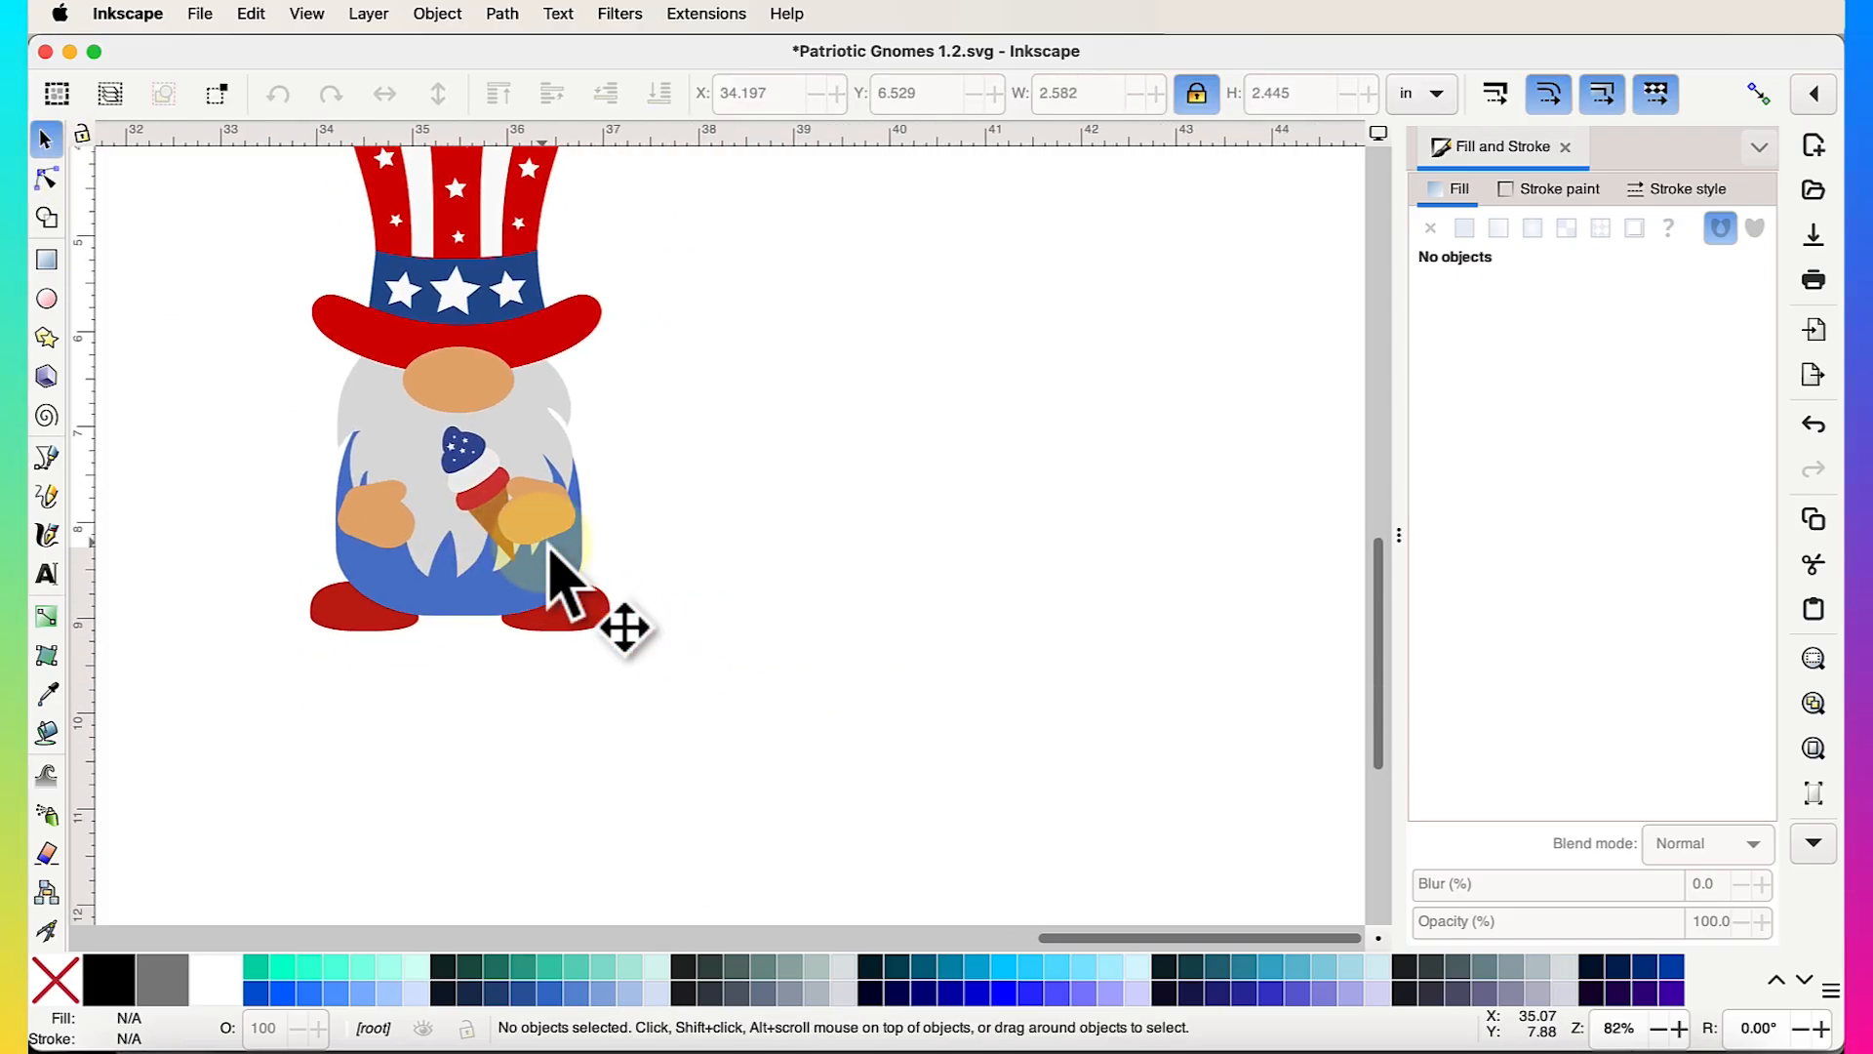
left_click(366, 595)
left_click_drag(367, 595, 859, 600)
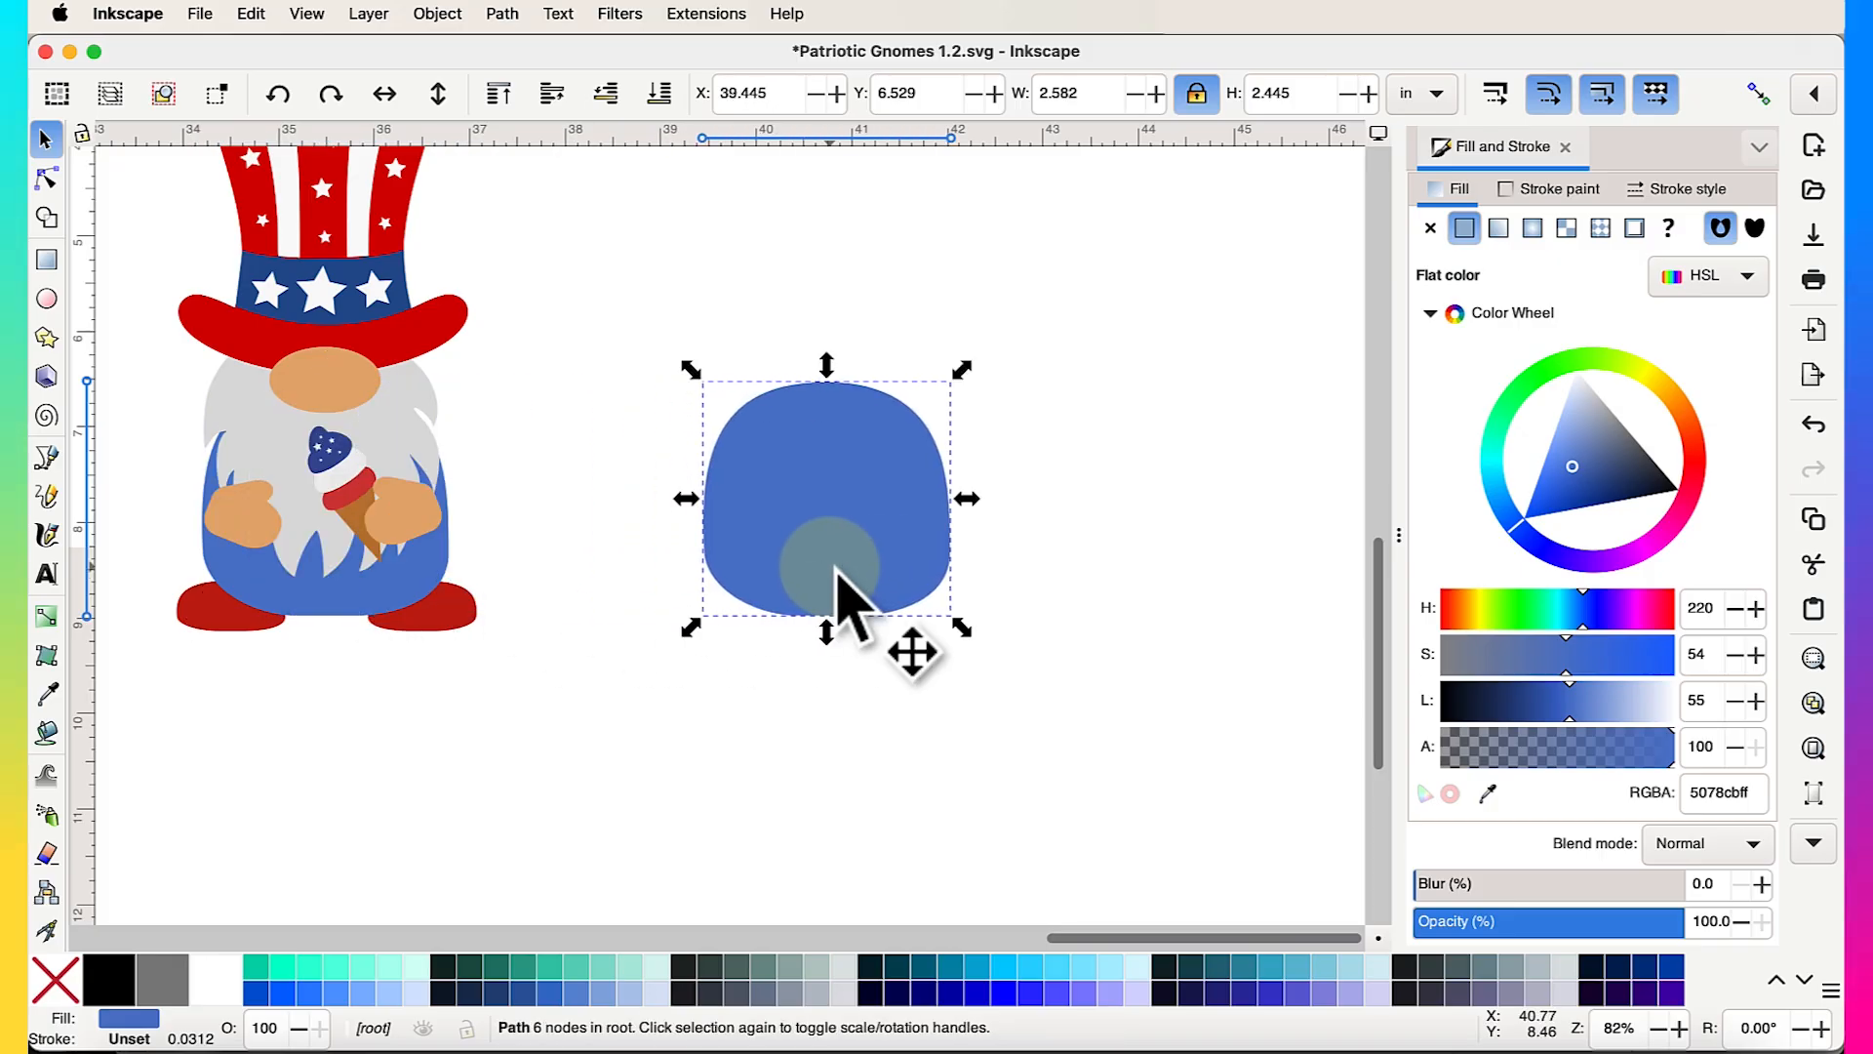
Draw a square-cornered rectangle about 4.18 by 0.5 in below the body copy and fill it with the hat brim's red
left_click(46, 262)
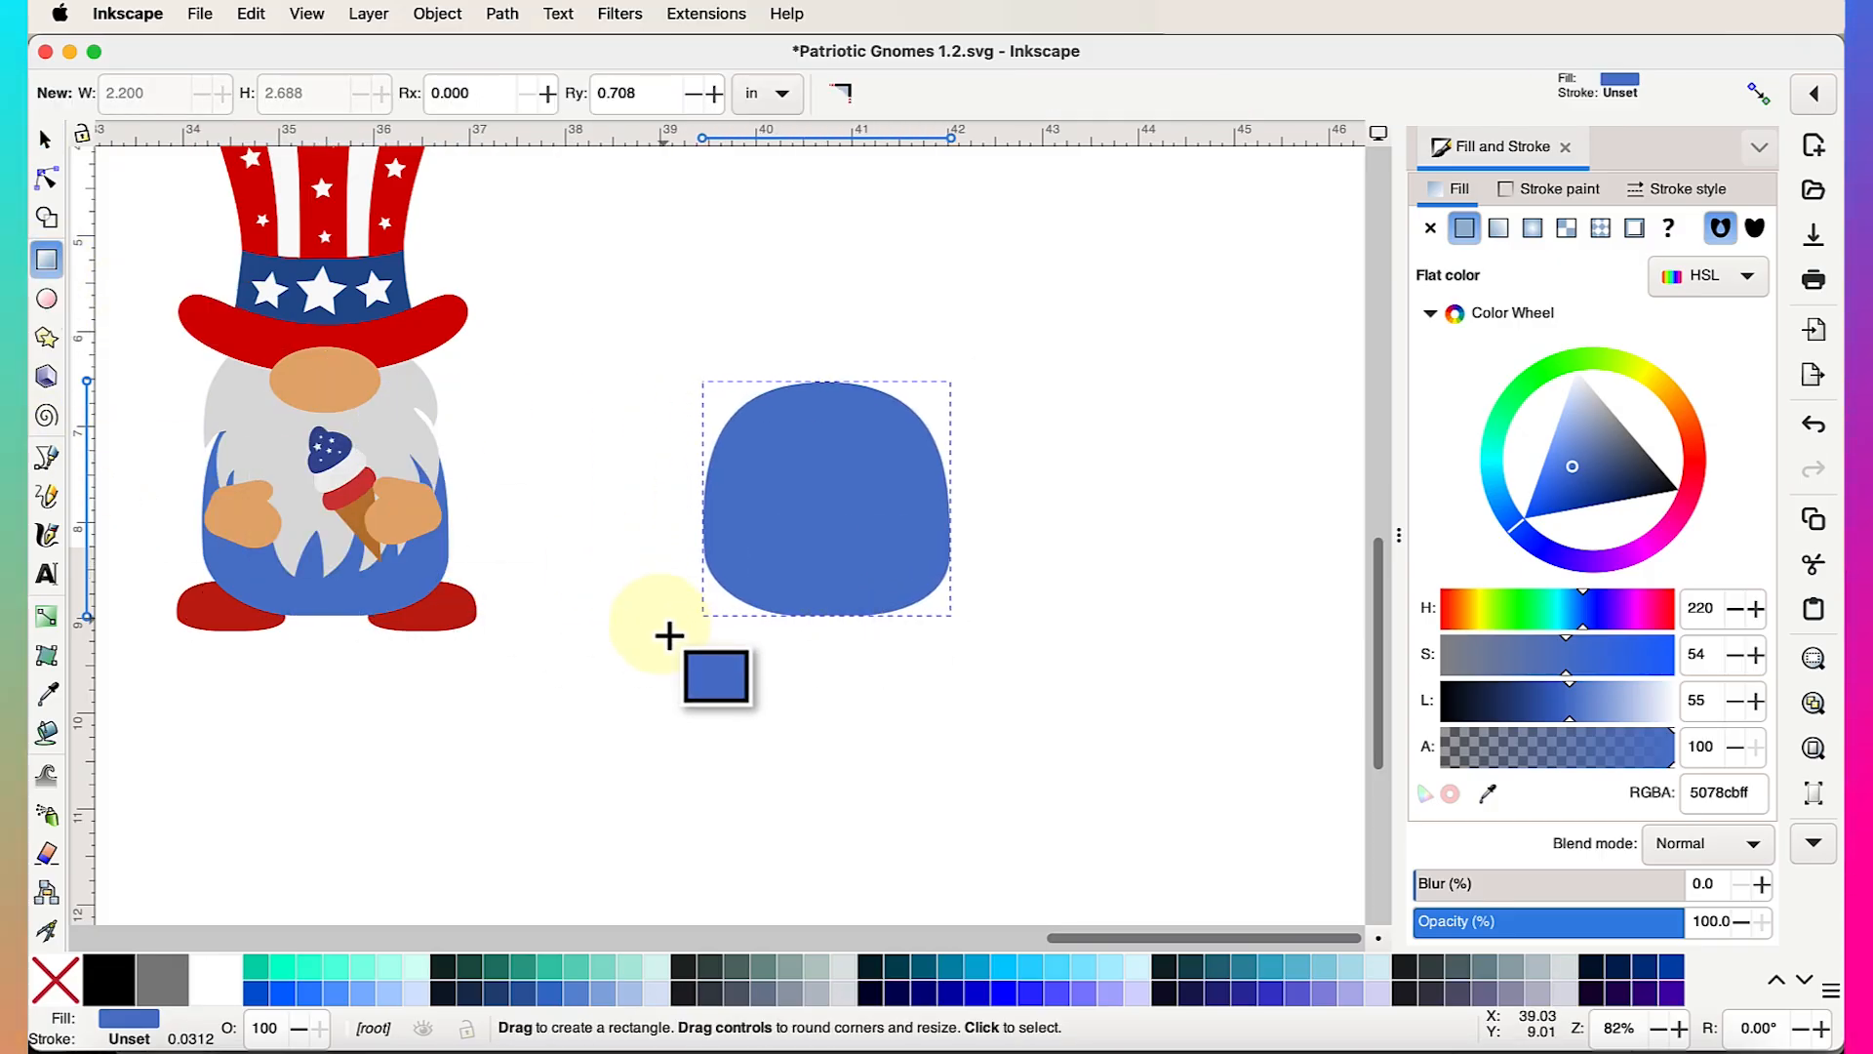
left_click_drag(635, 661, 1030, 709)
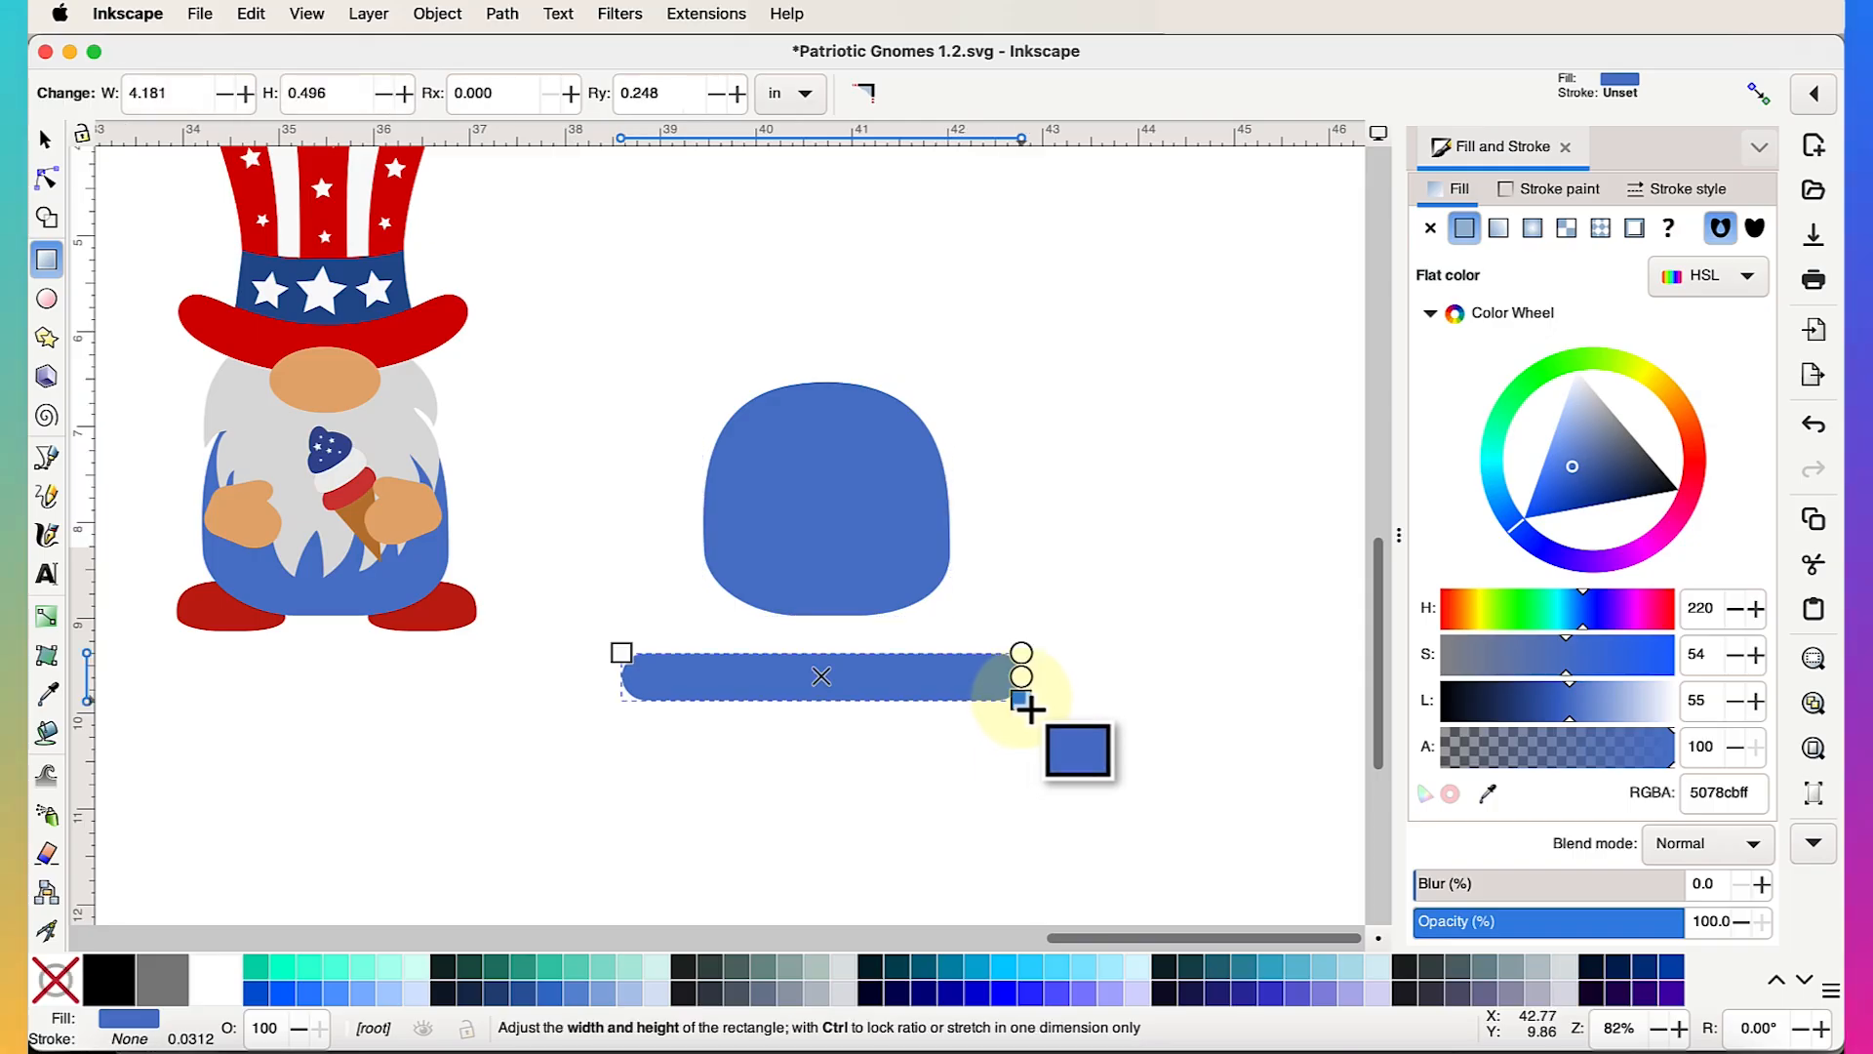
key("s")
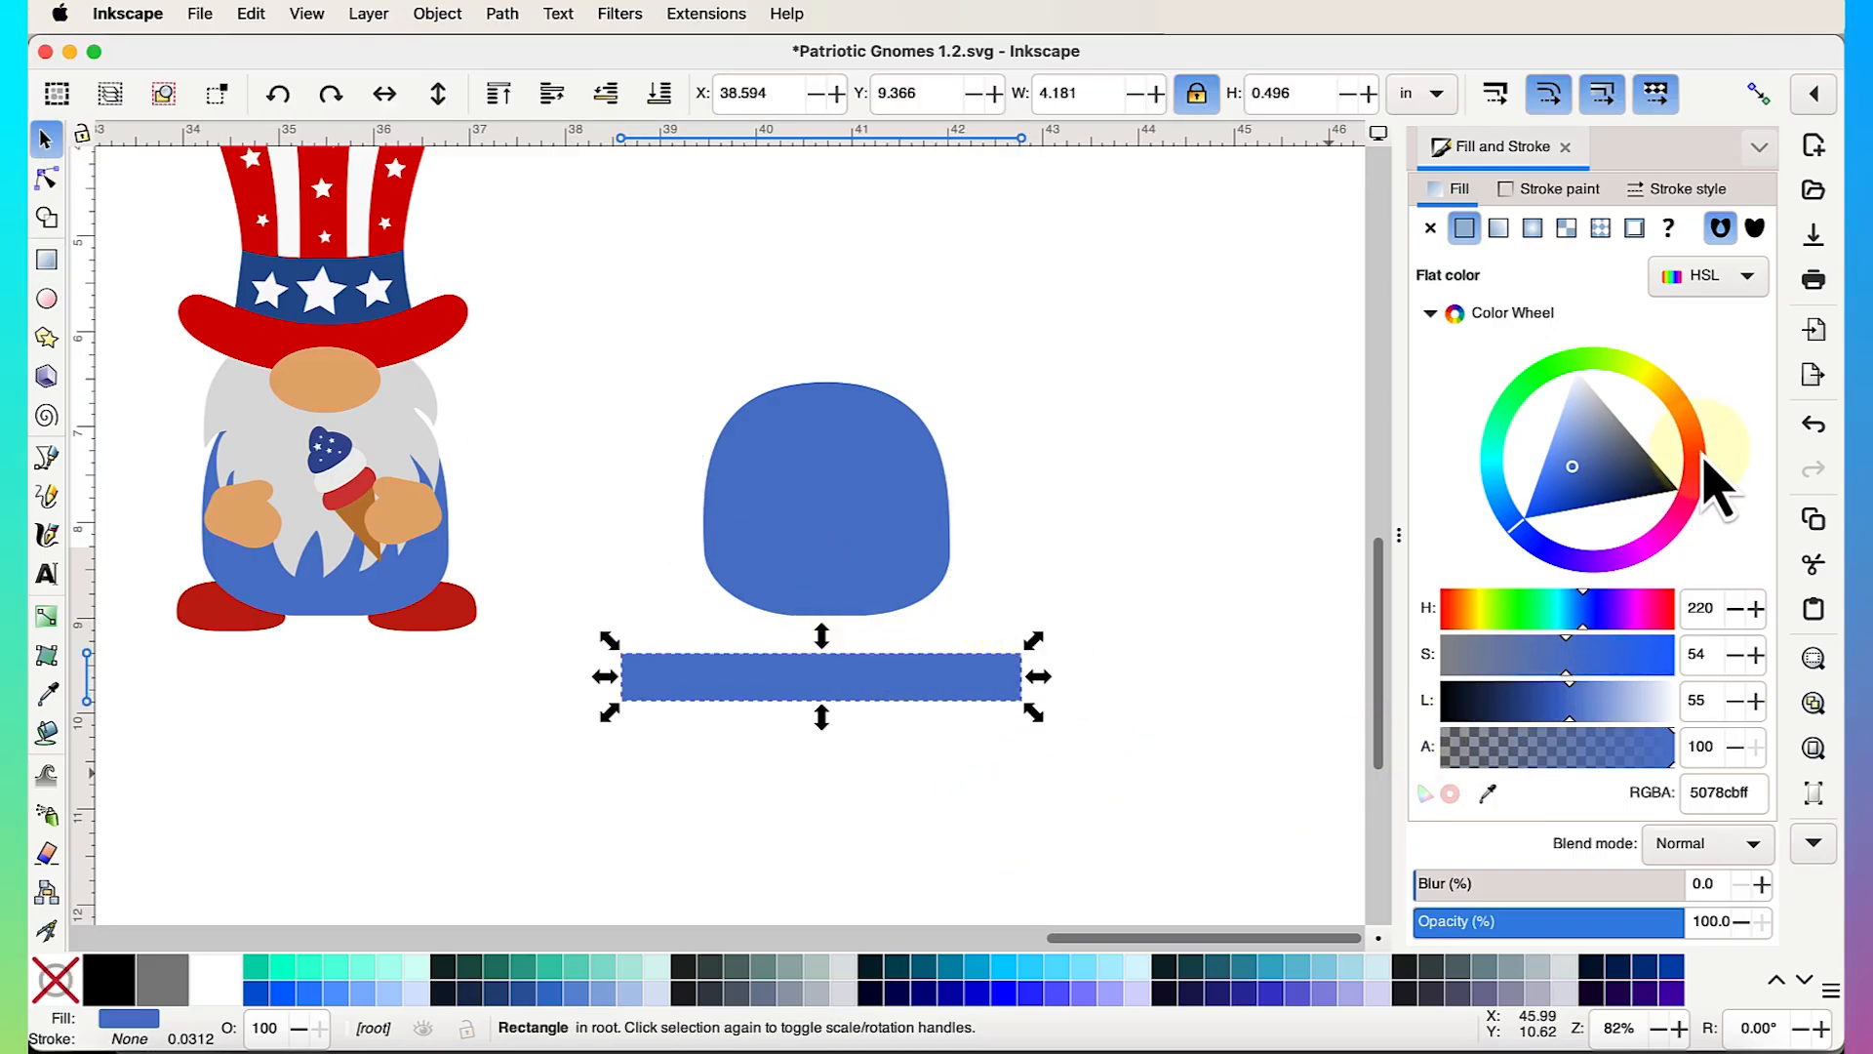
left_click(1486, 792)
left_click(427, 335)
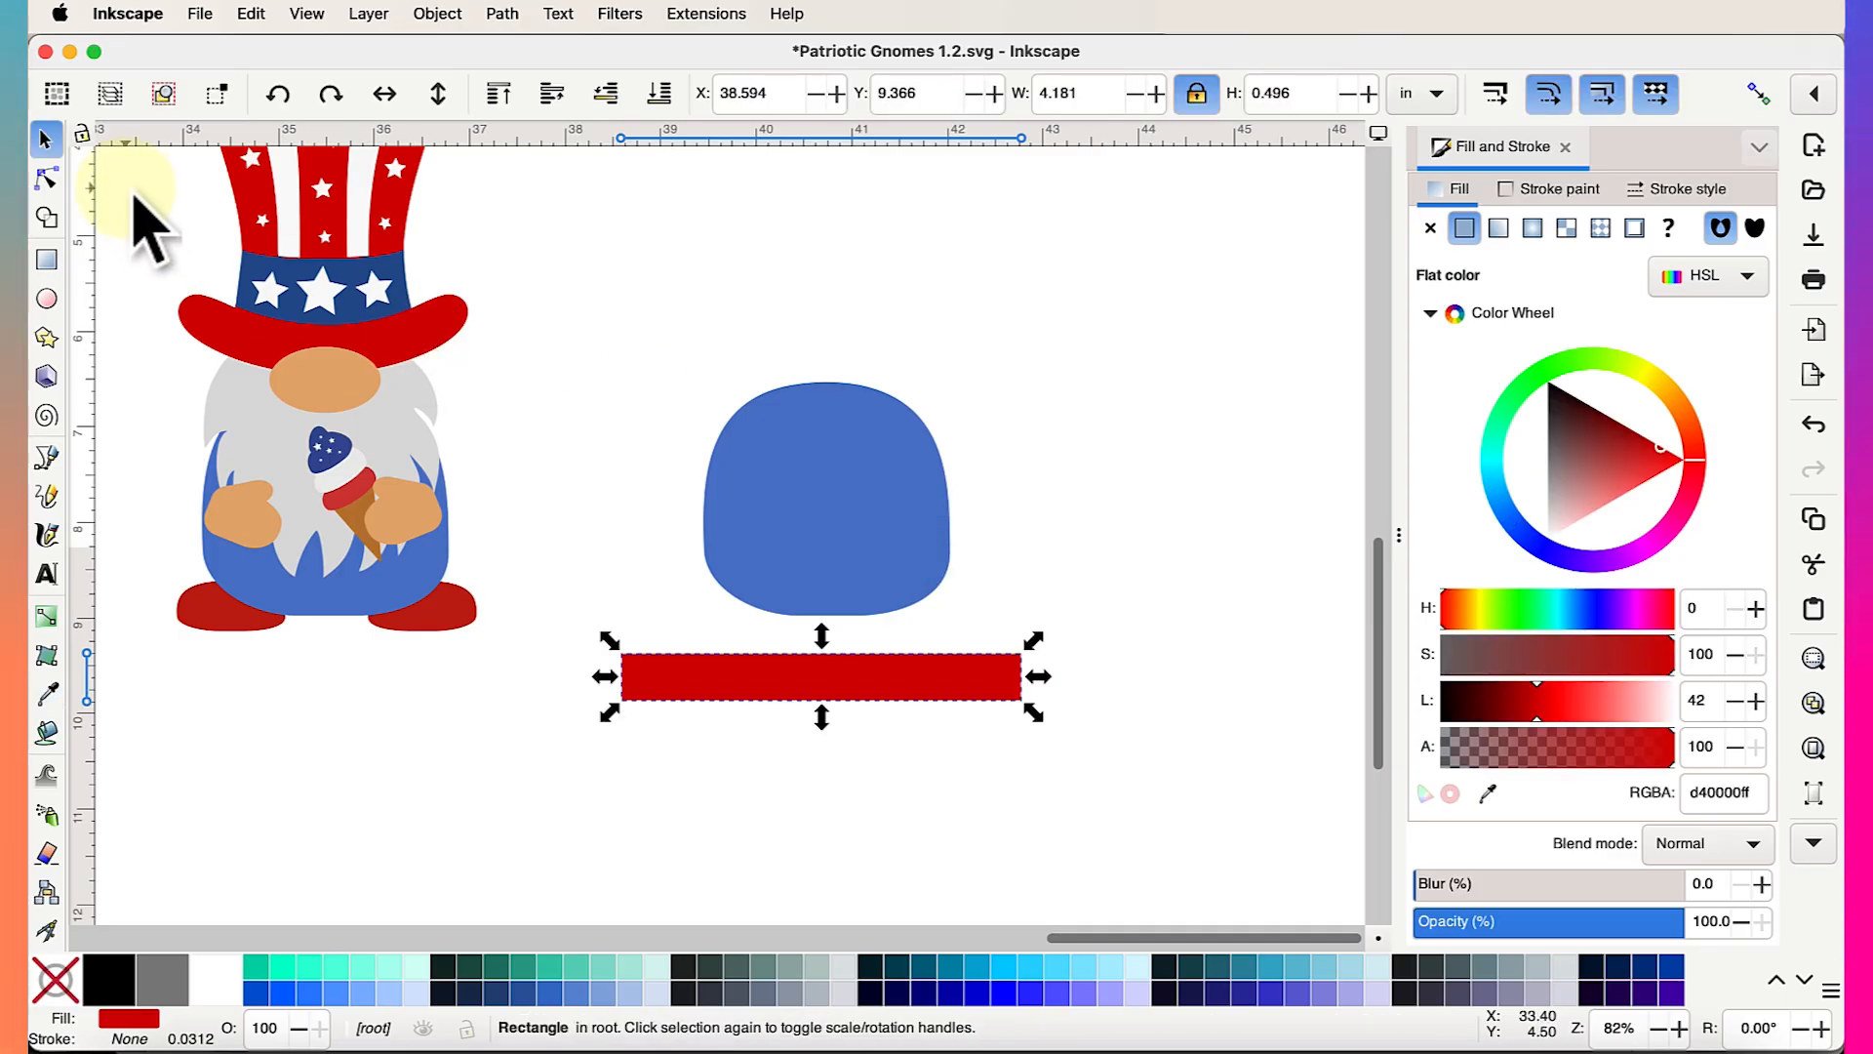
Lay the red rectangle across the lower part of the body copy and increase its height to about 0.63 in
left_click_drag(825, 644, 830, 559)
scroll(954, 629, "up", 2)
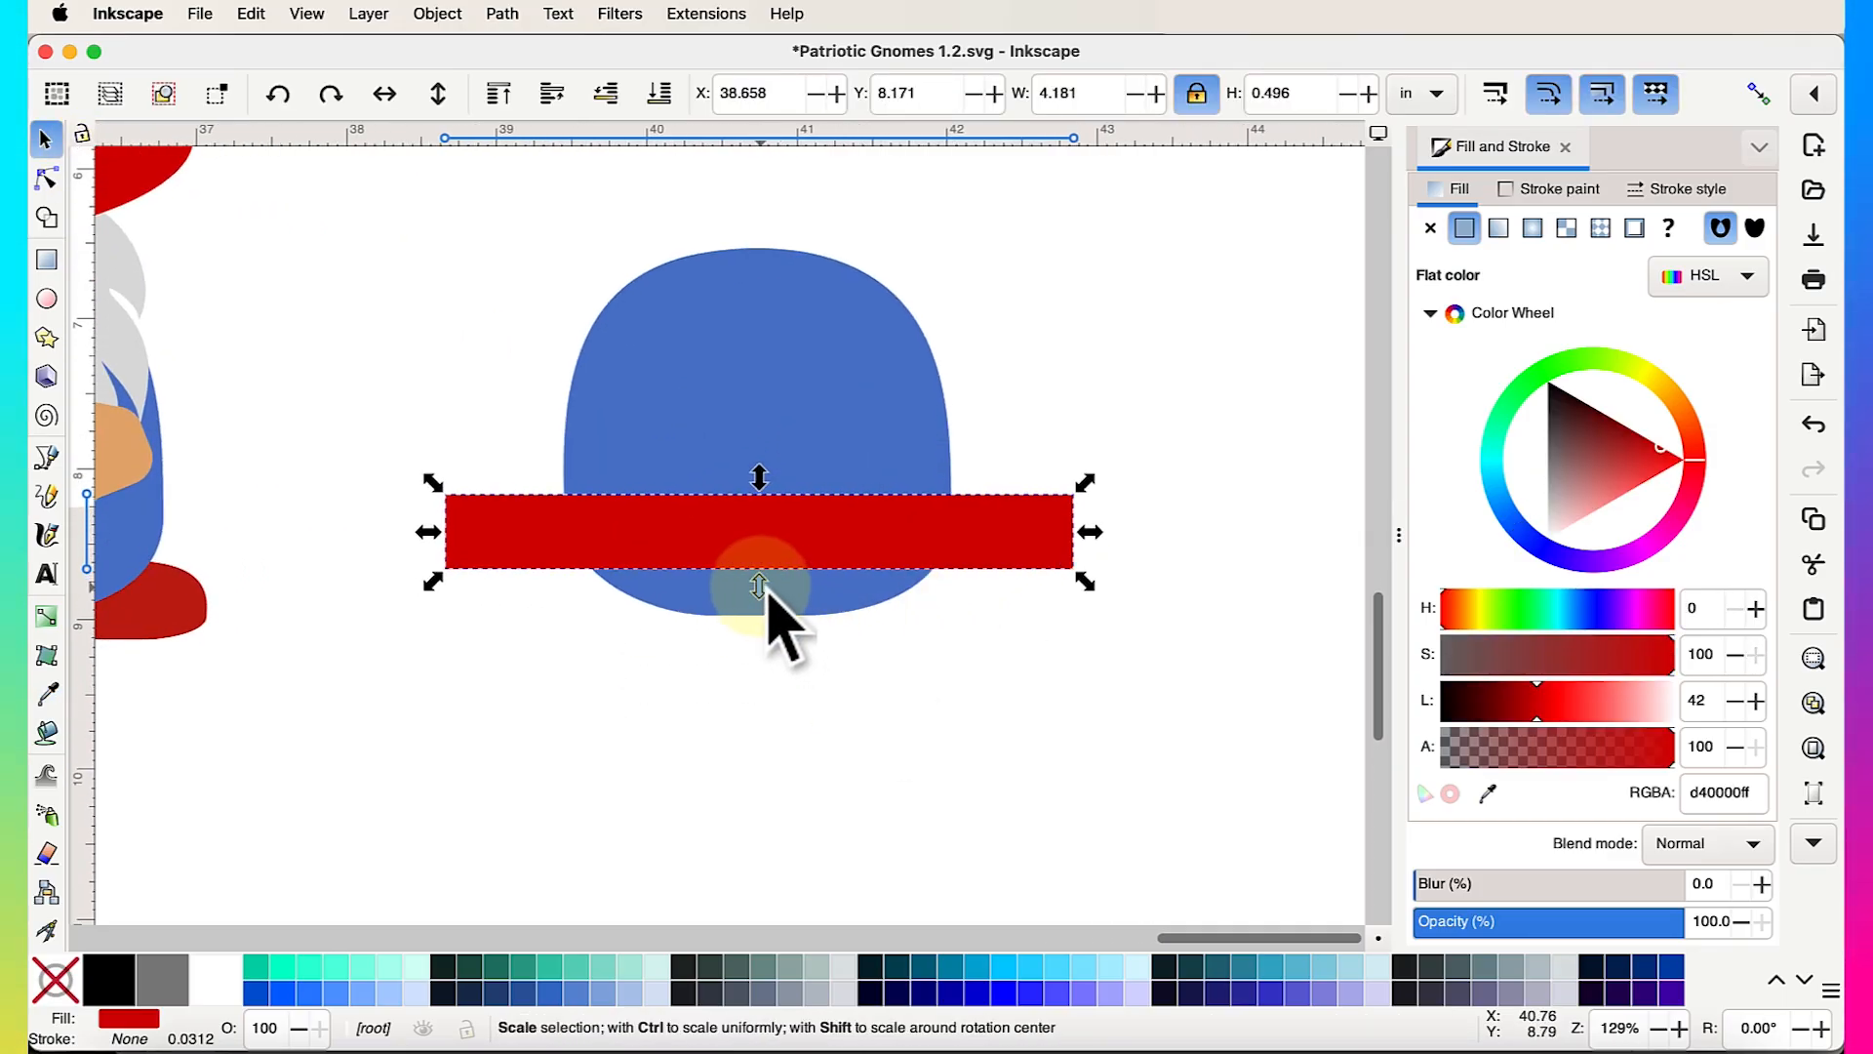
left_click_drag(759, 585, 759, 601)
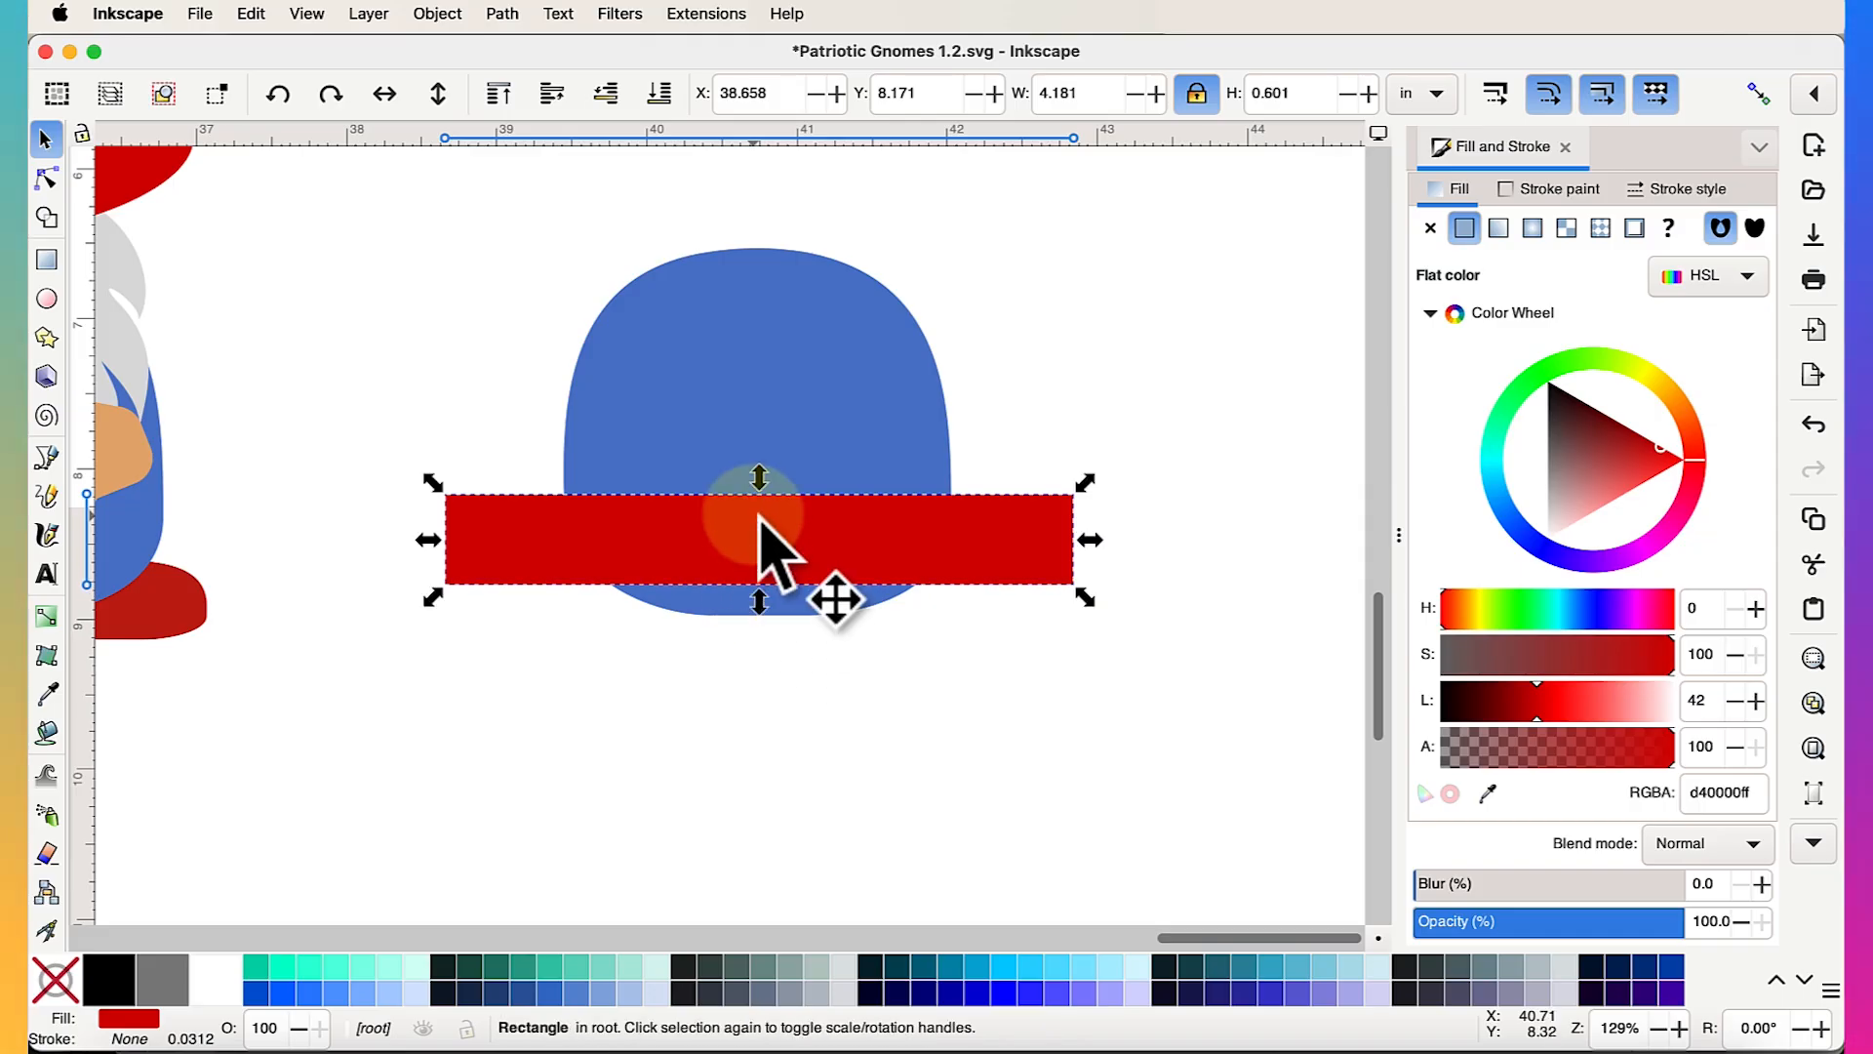
left_click_drag(760, 494, 817, 520)
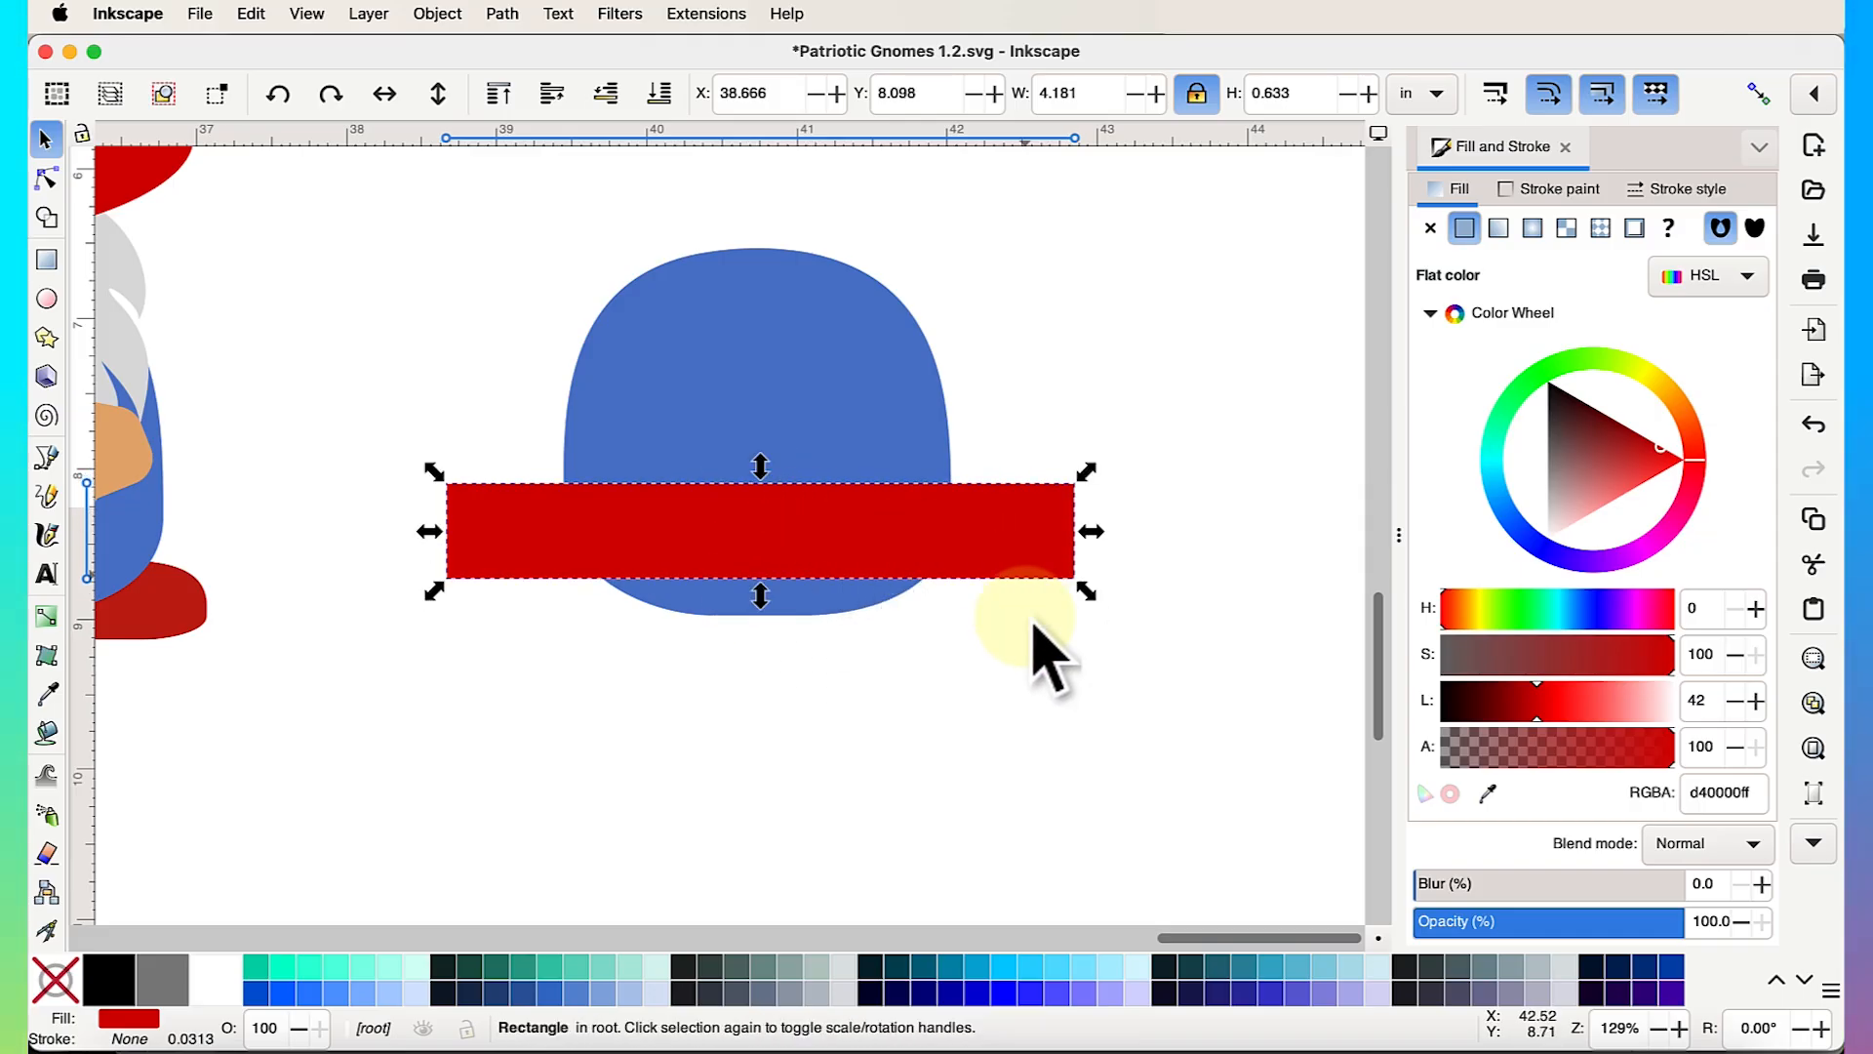
left_click(1034, 630)
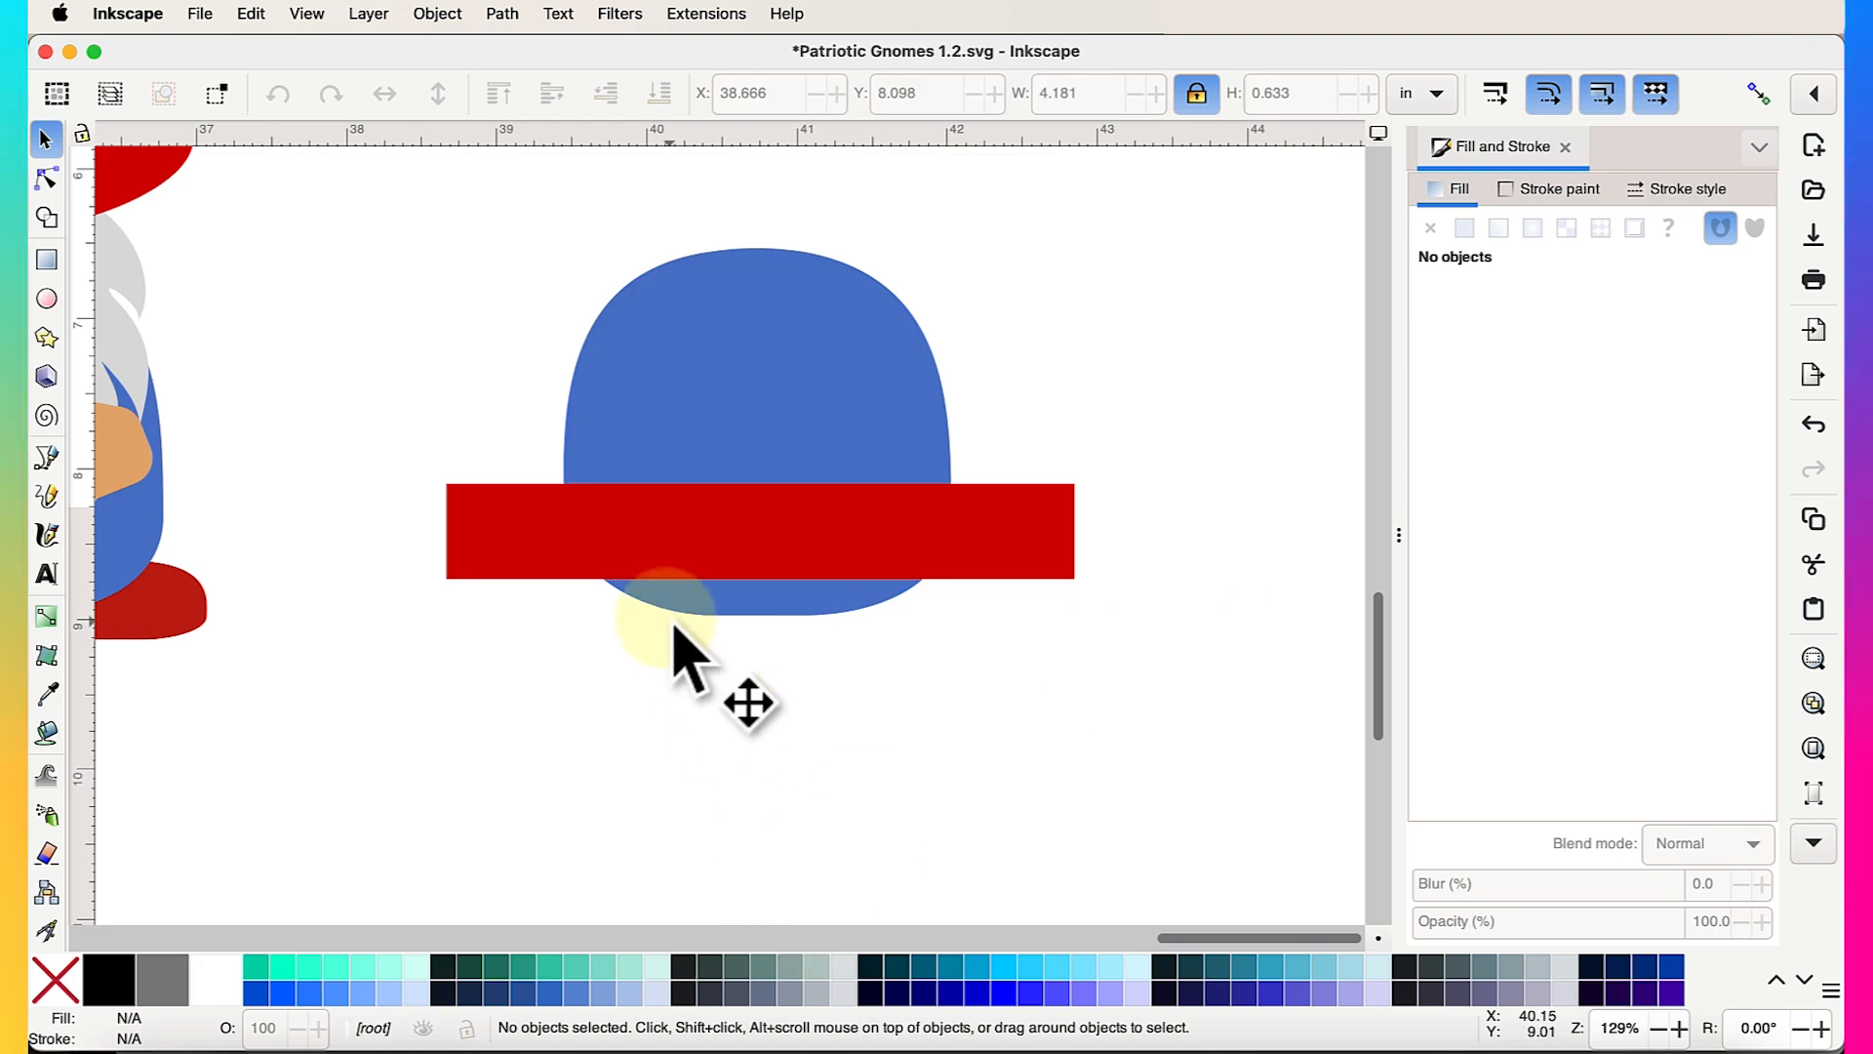
left_click_drag(665, 571, 669, 566)
Apply Intersection to the blue body copy and the red rectangle to cut out a body-shaped band, and deselect it
left_click(863, 312)
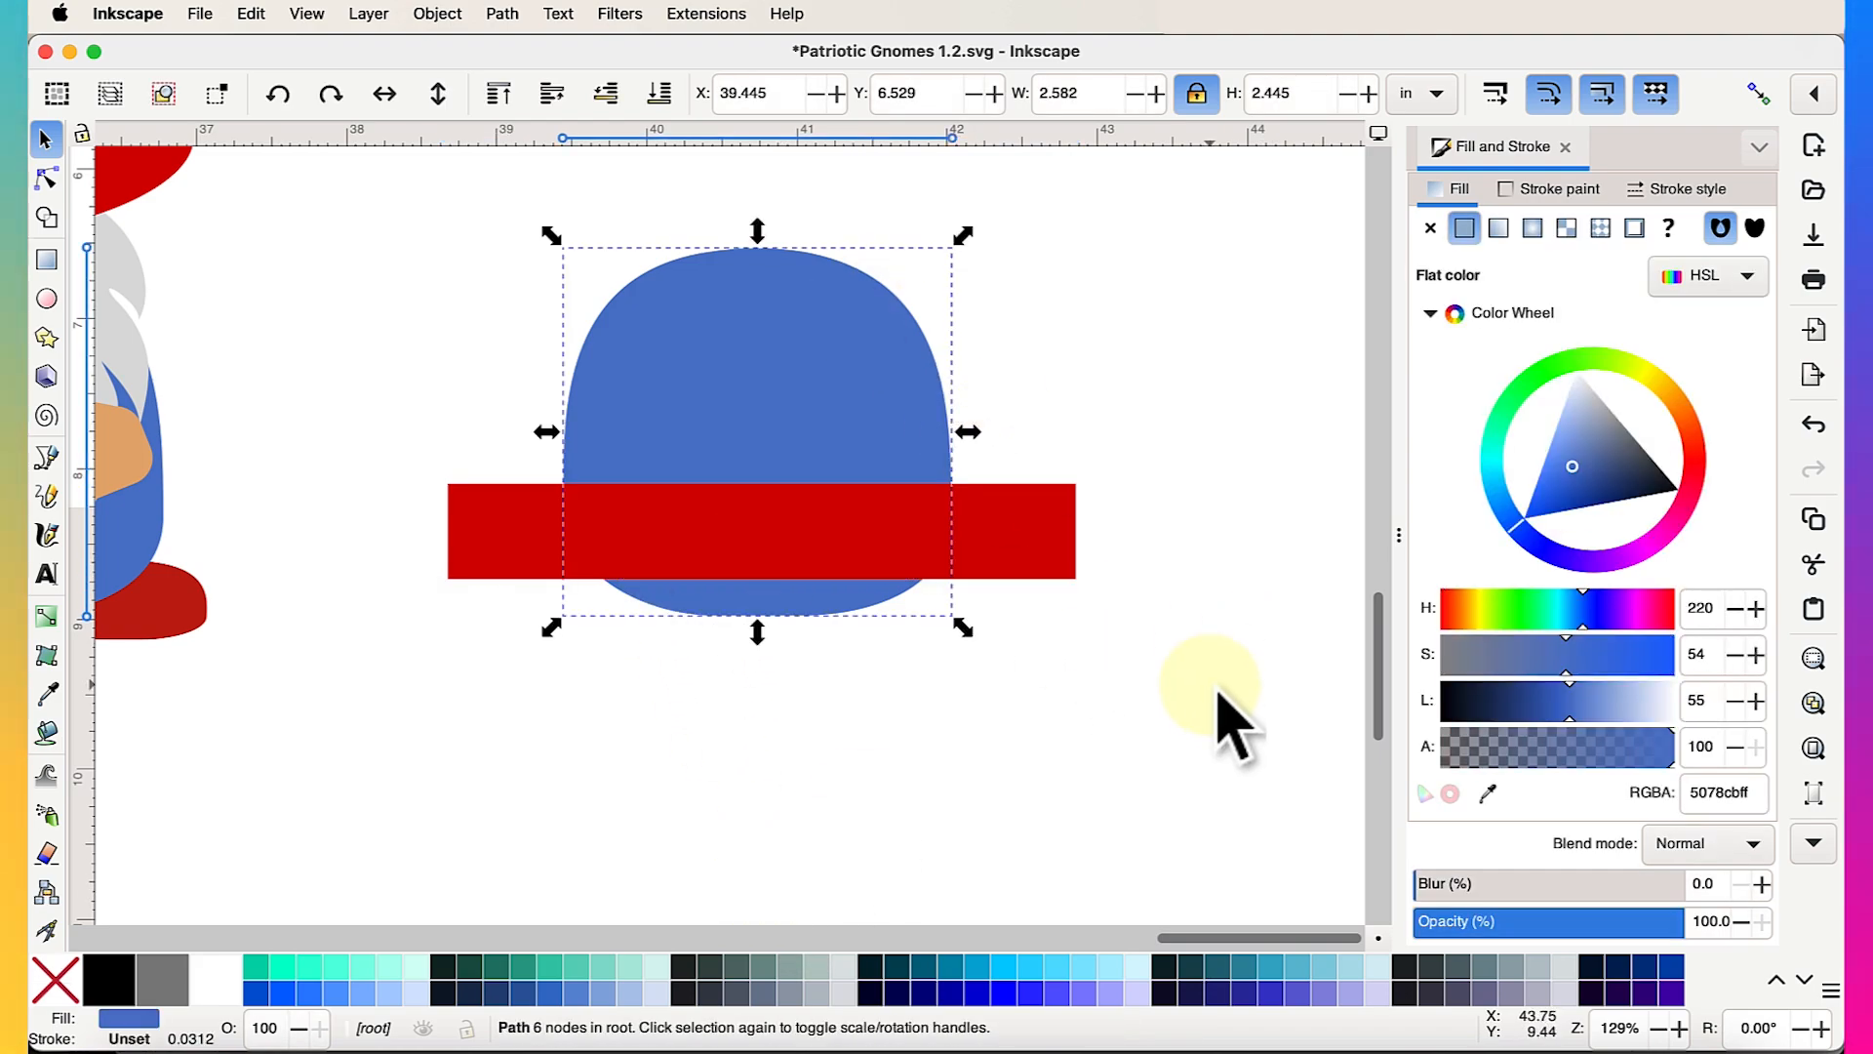
scroll(1200, 679, "left", 5)
scroll(1196, 677, "up", 1)
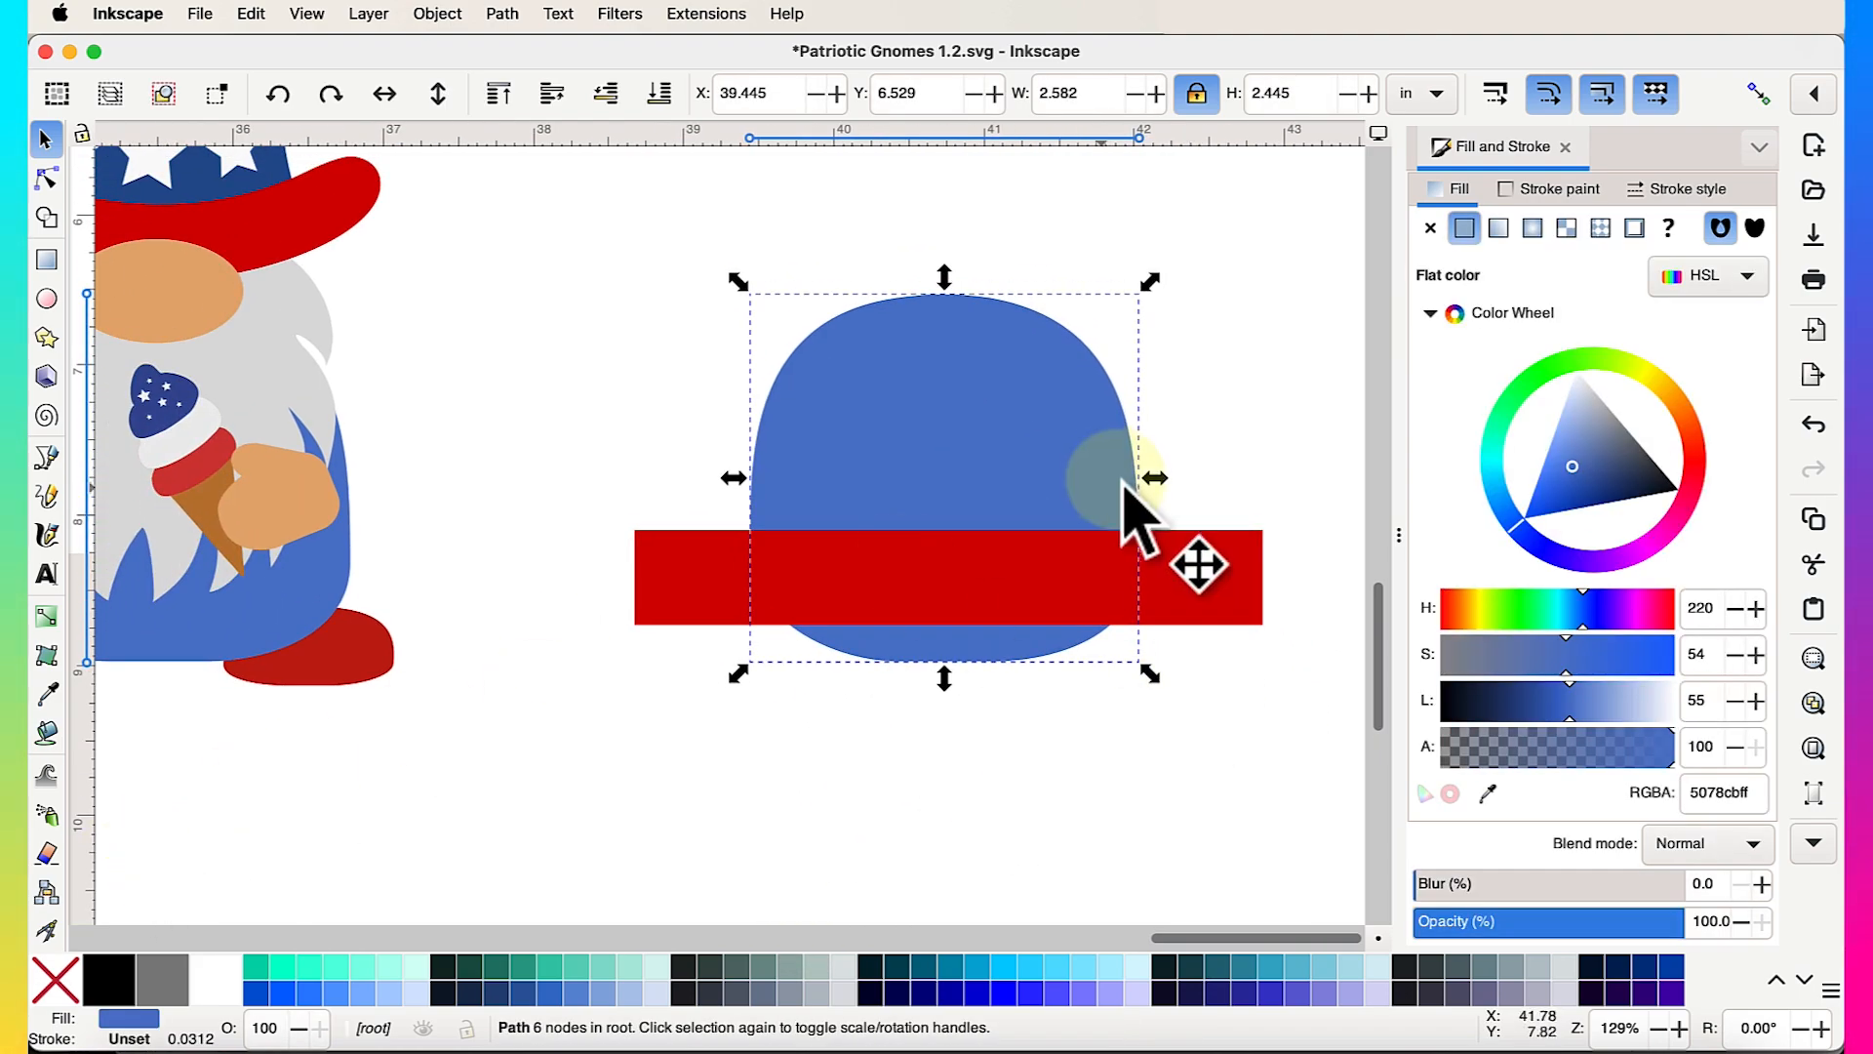
scroll(1112, 484, "right", 5)
scroll(1112, 484, "down", 1)
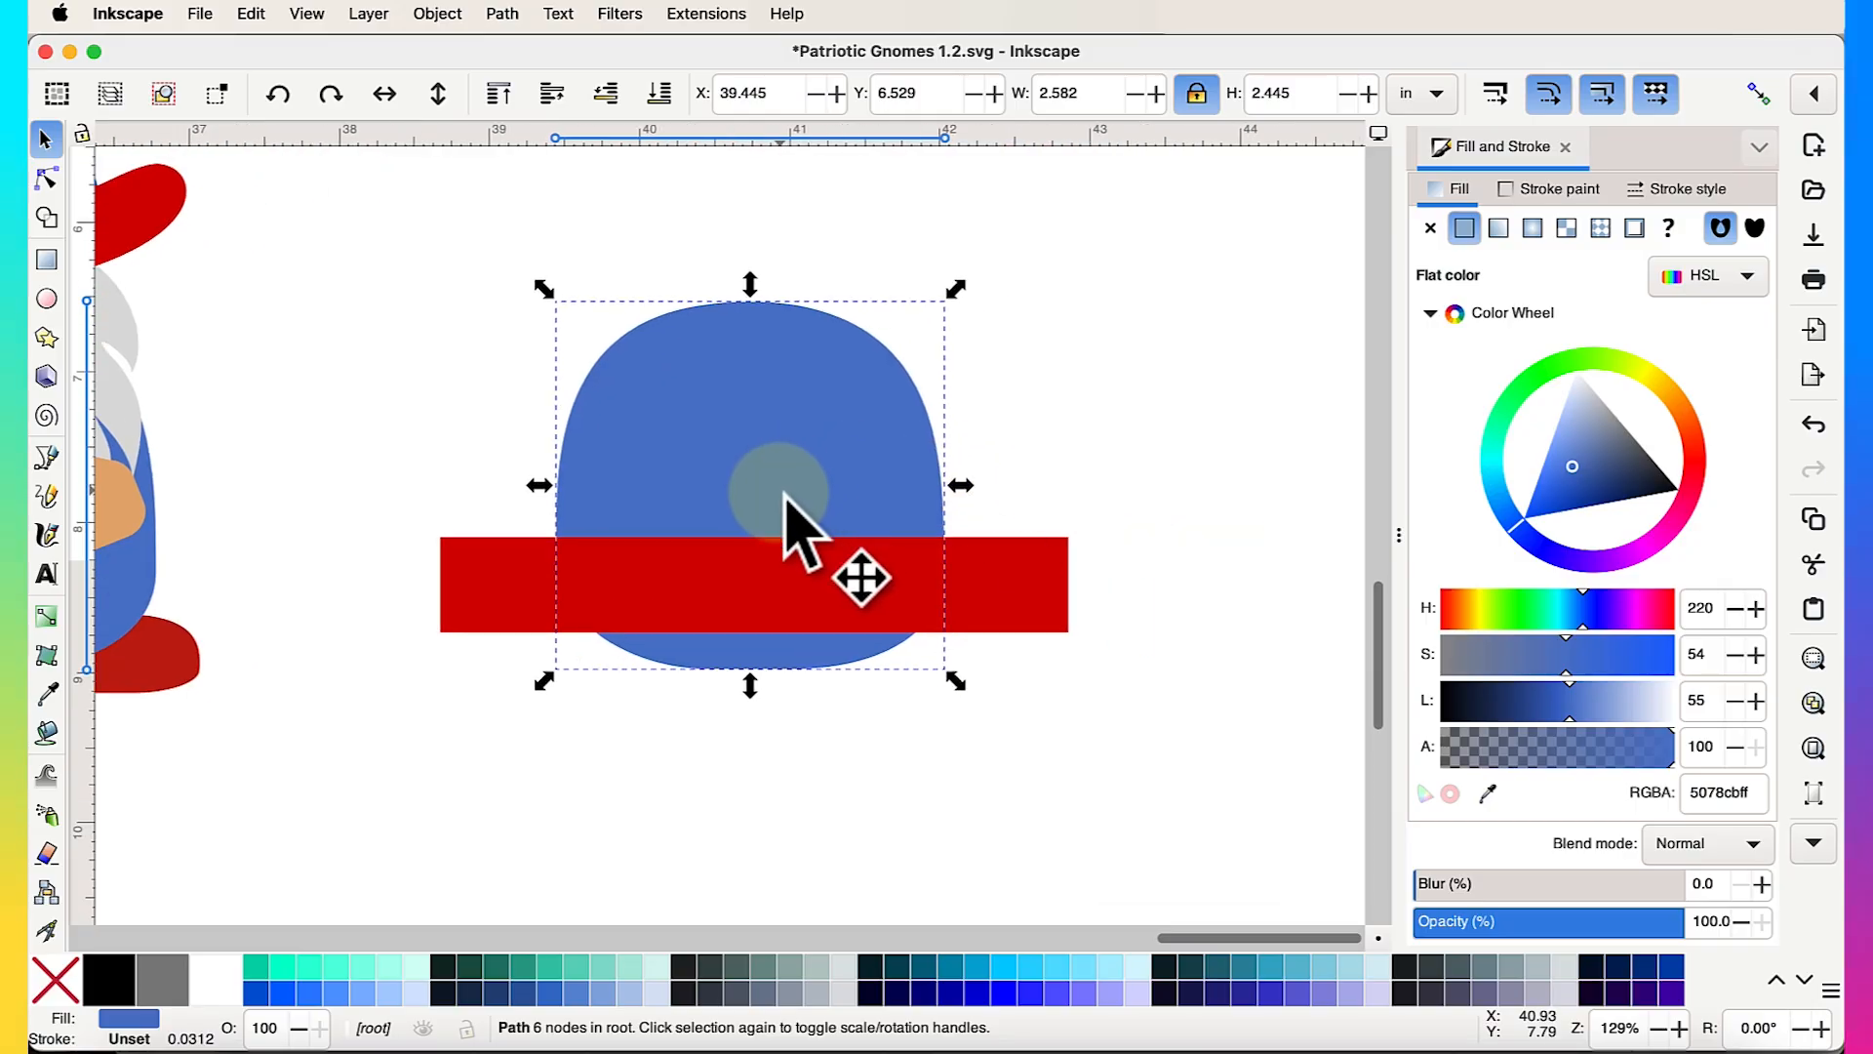
left_click_drag(337, 241, 1225, 786)
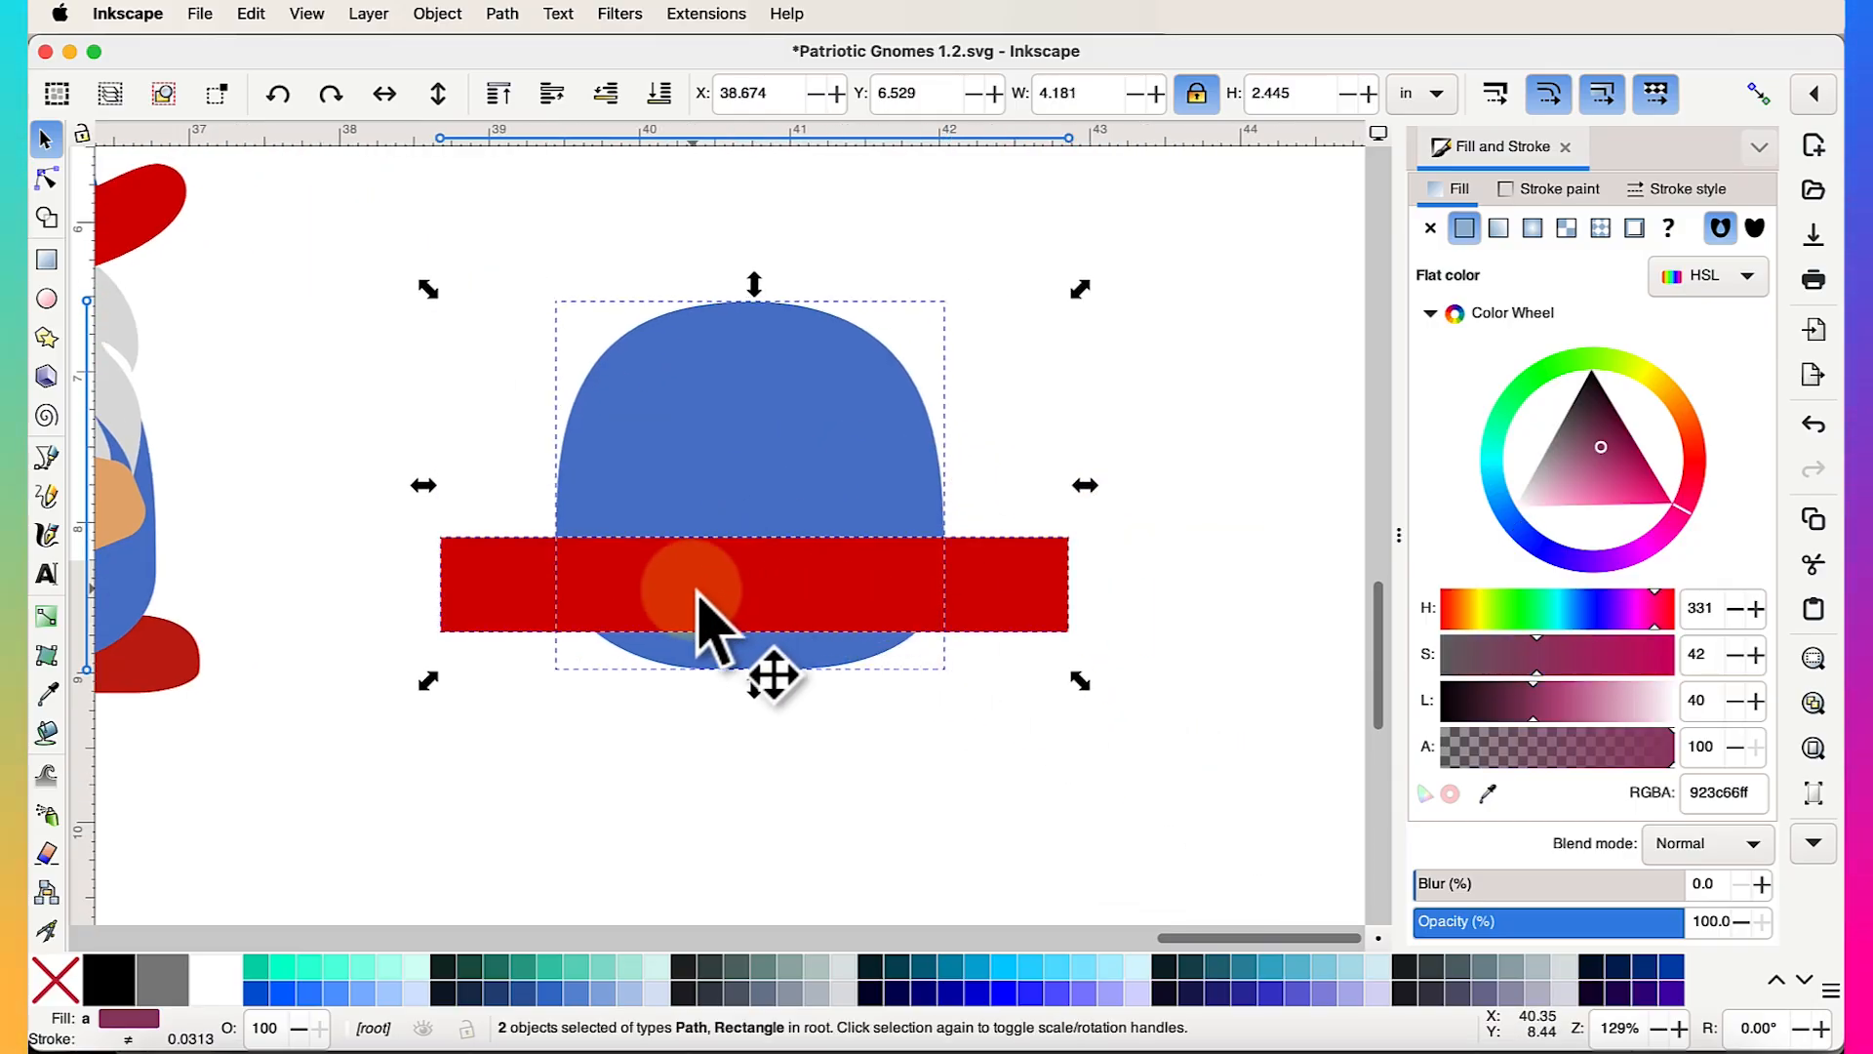
left_click(1171, 700)
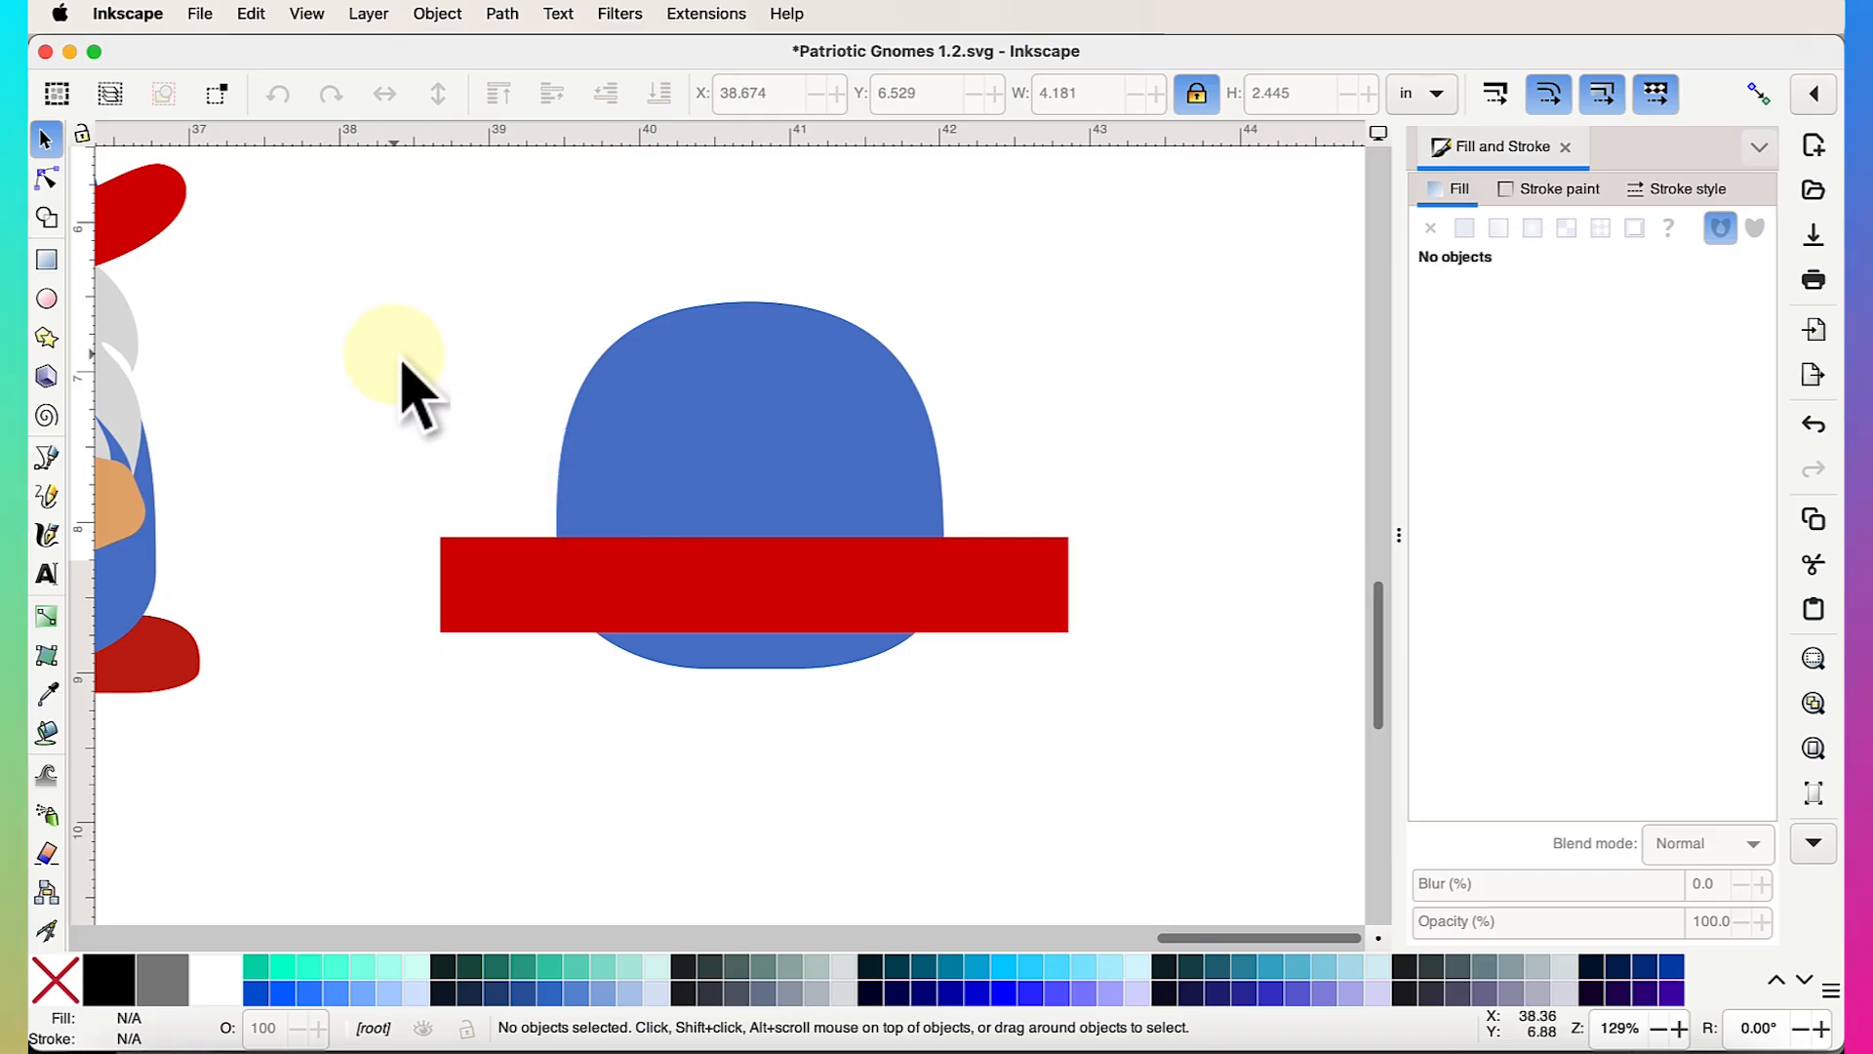
mouse_move(322, 222)
left_mouse_down()
mouse_move(717, 520)
mouse_move(1212, 792)
left_mouse_up()
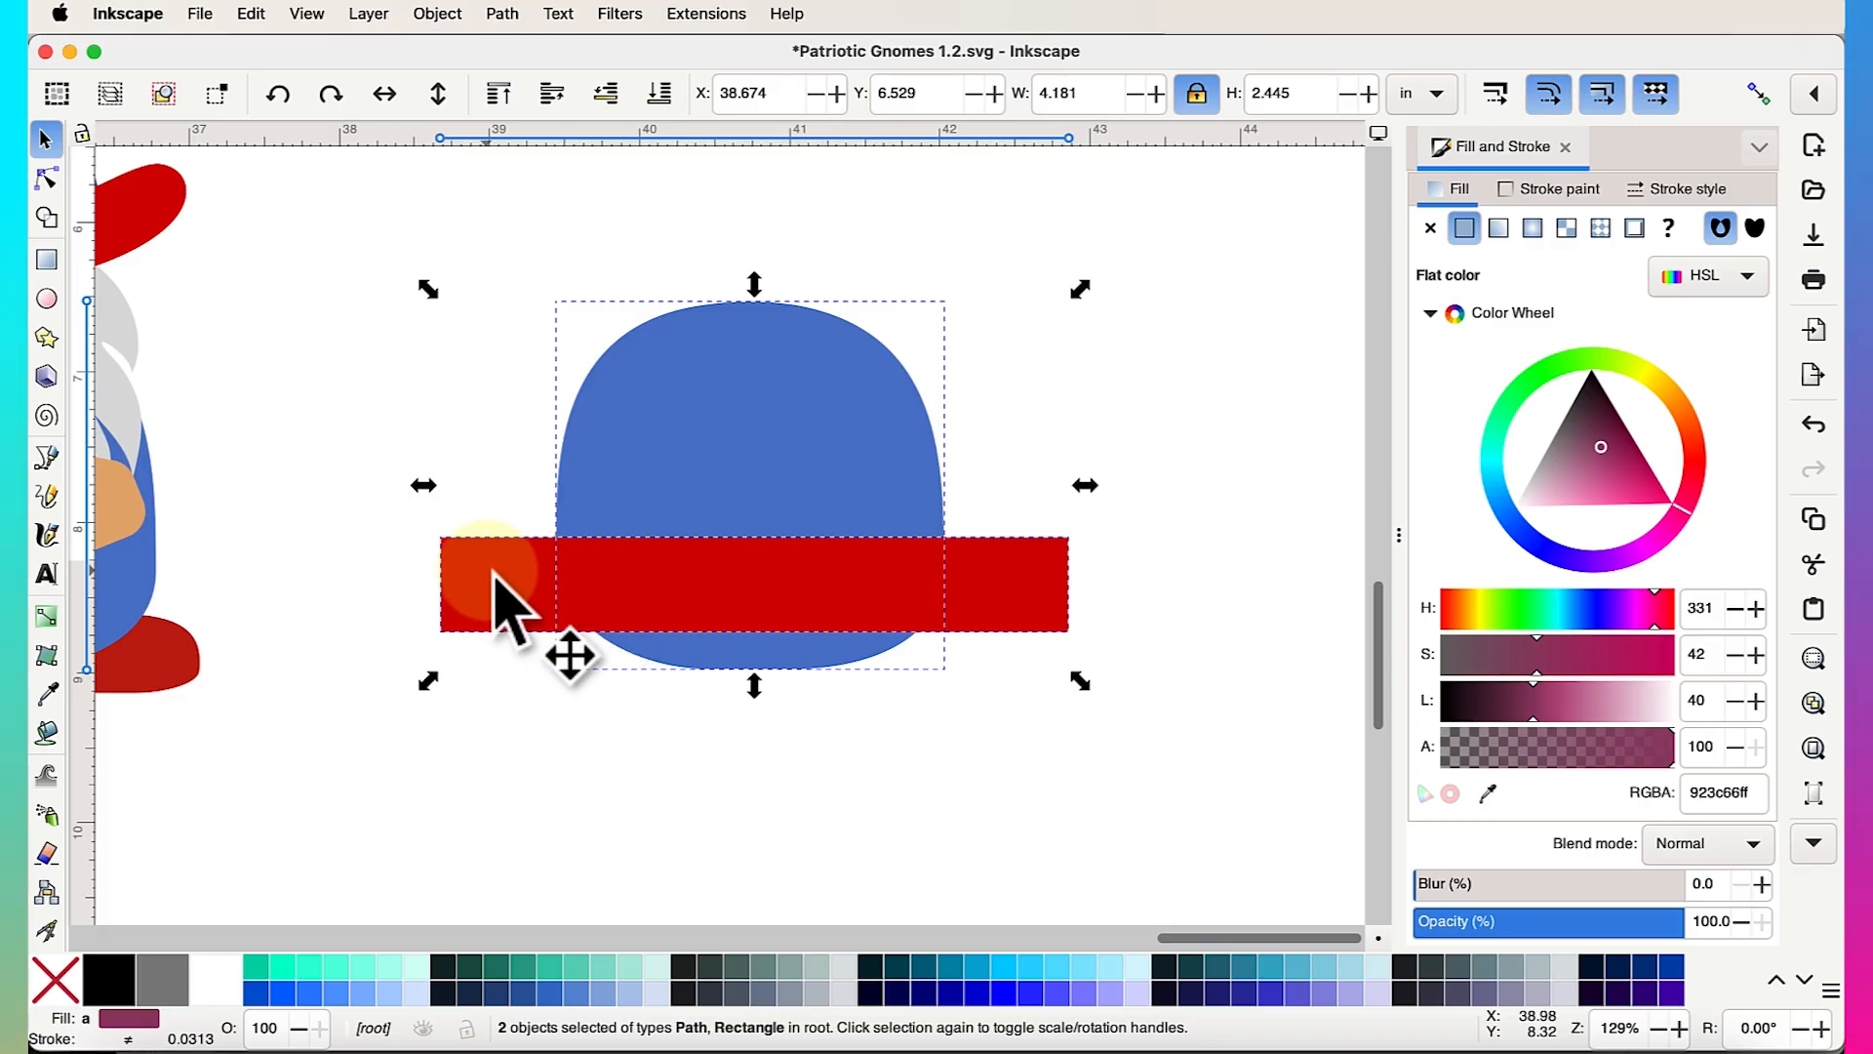
left_click(503, 15)
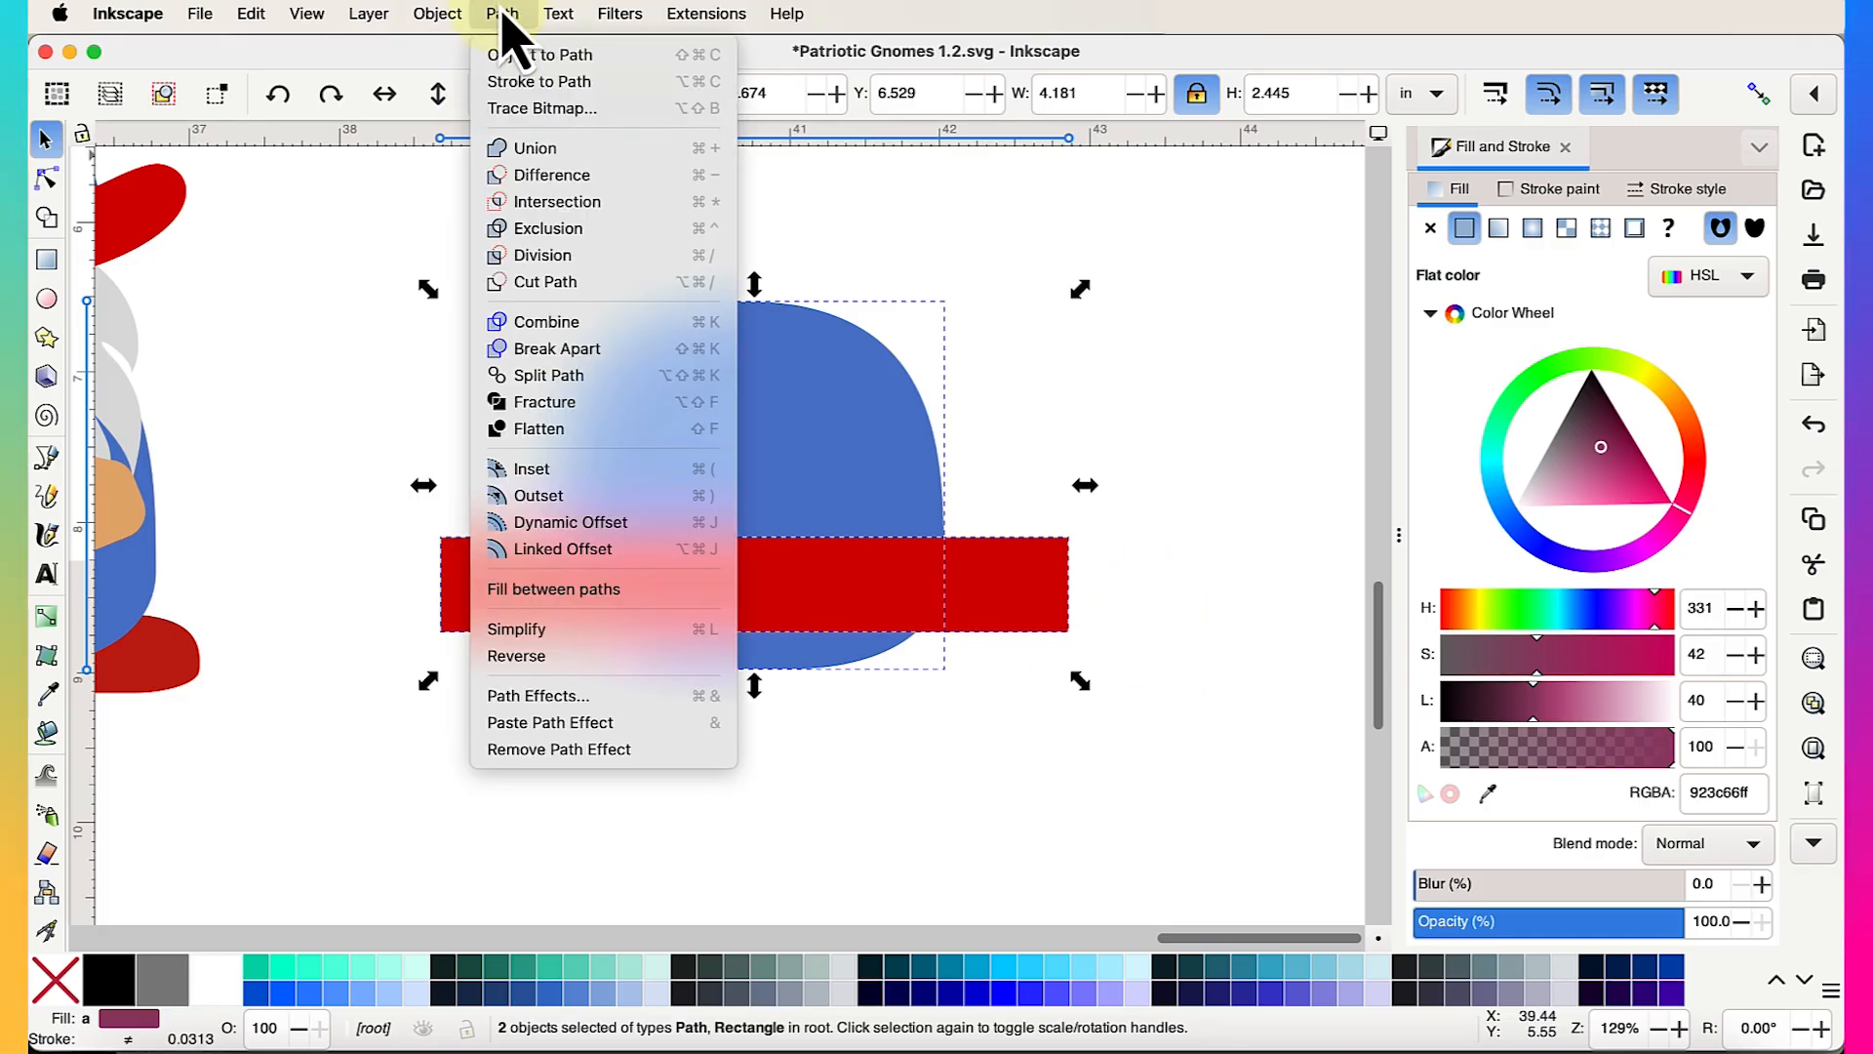
left_click(660, 205)
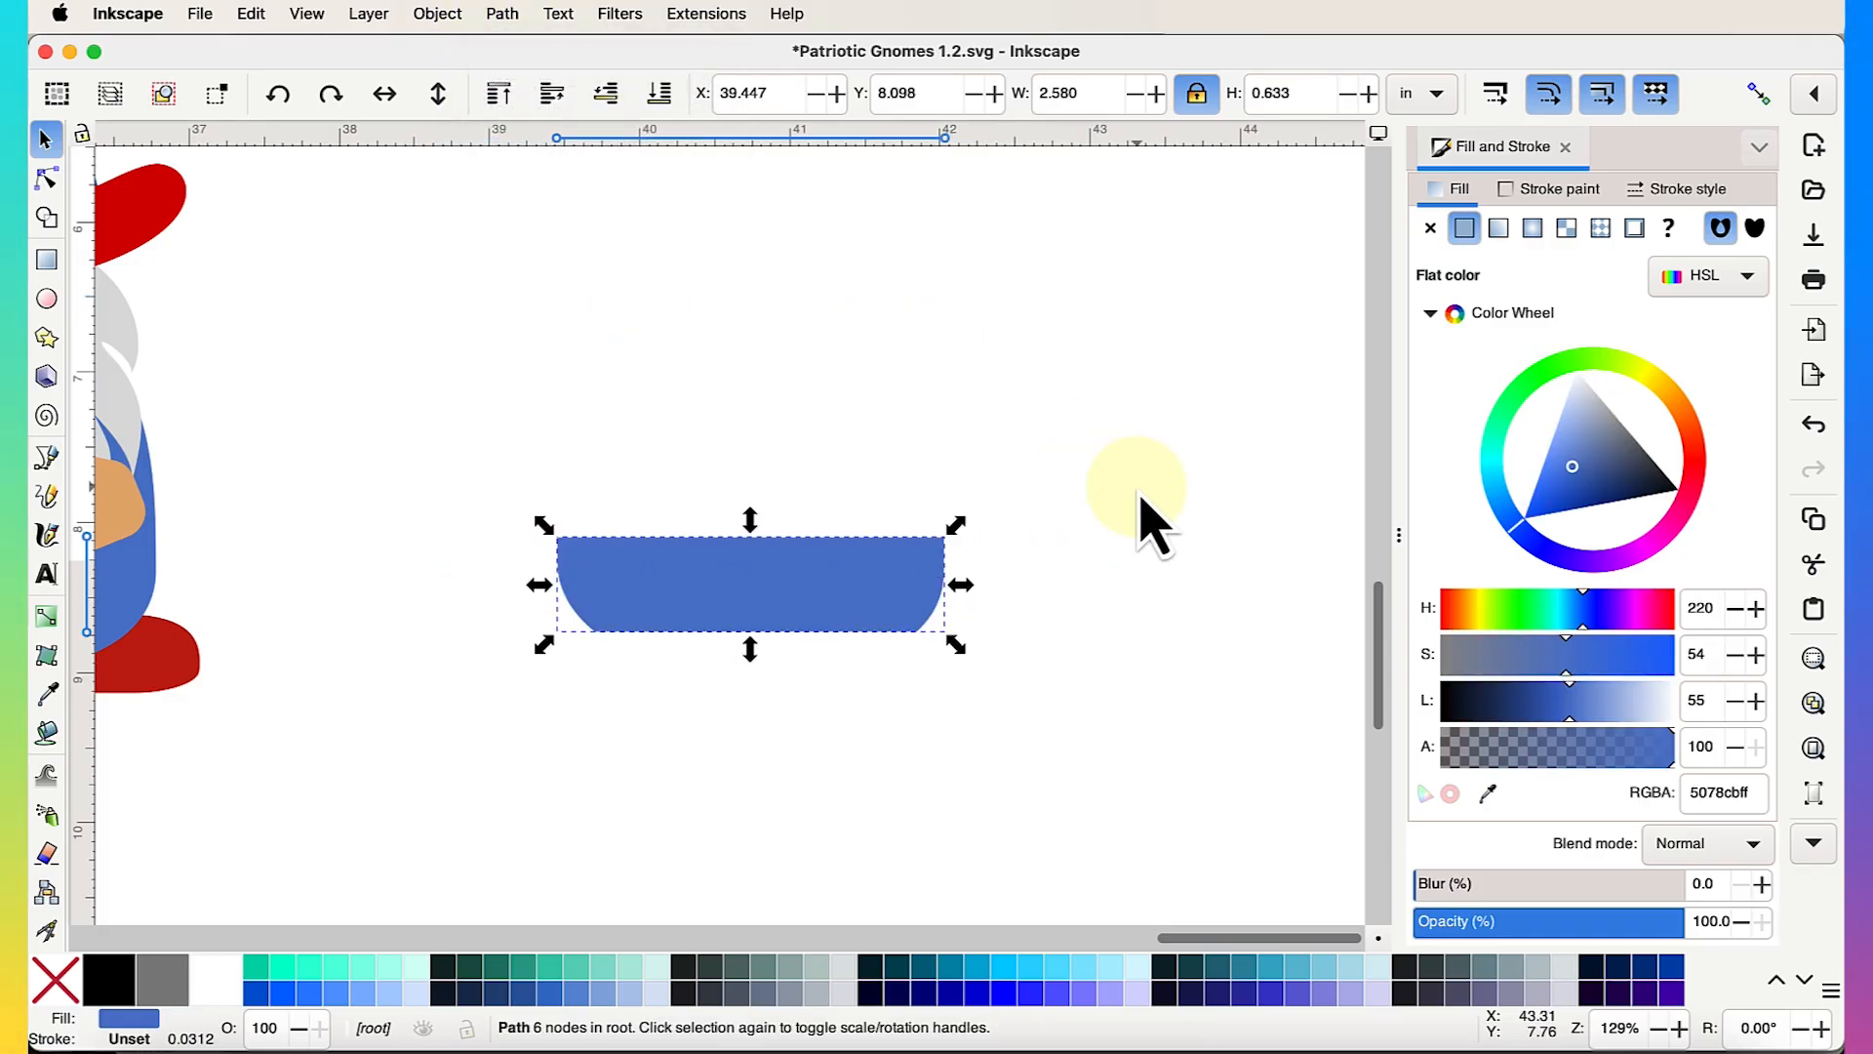
left_click(1142, 500)
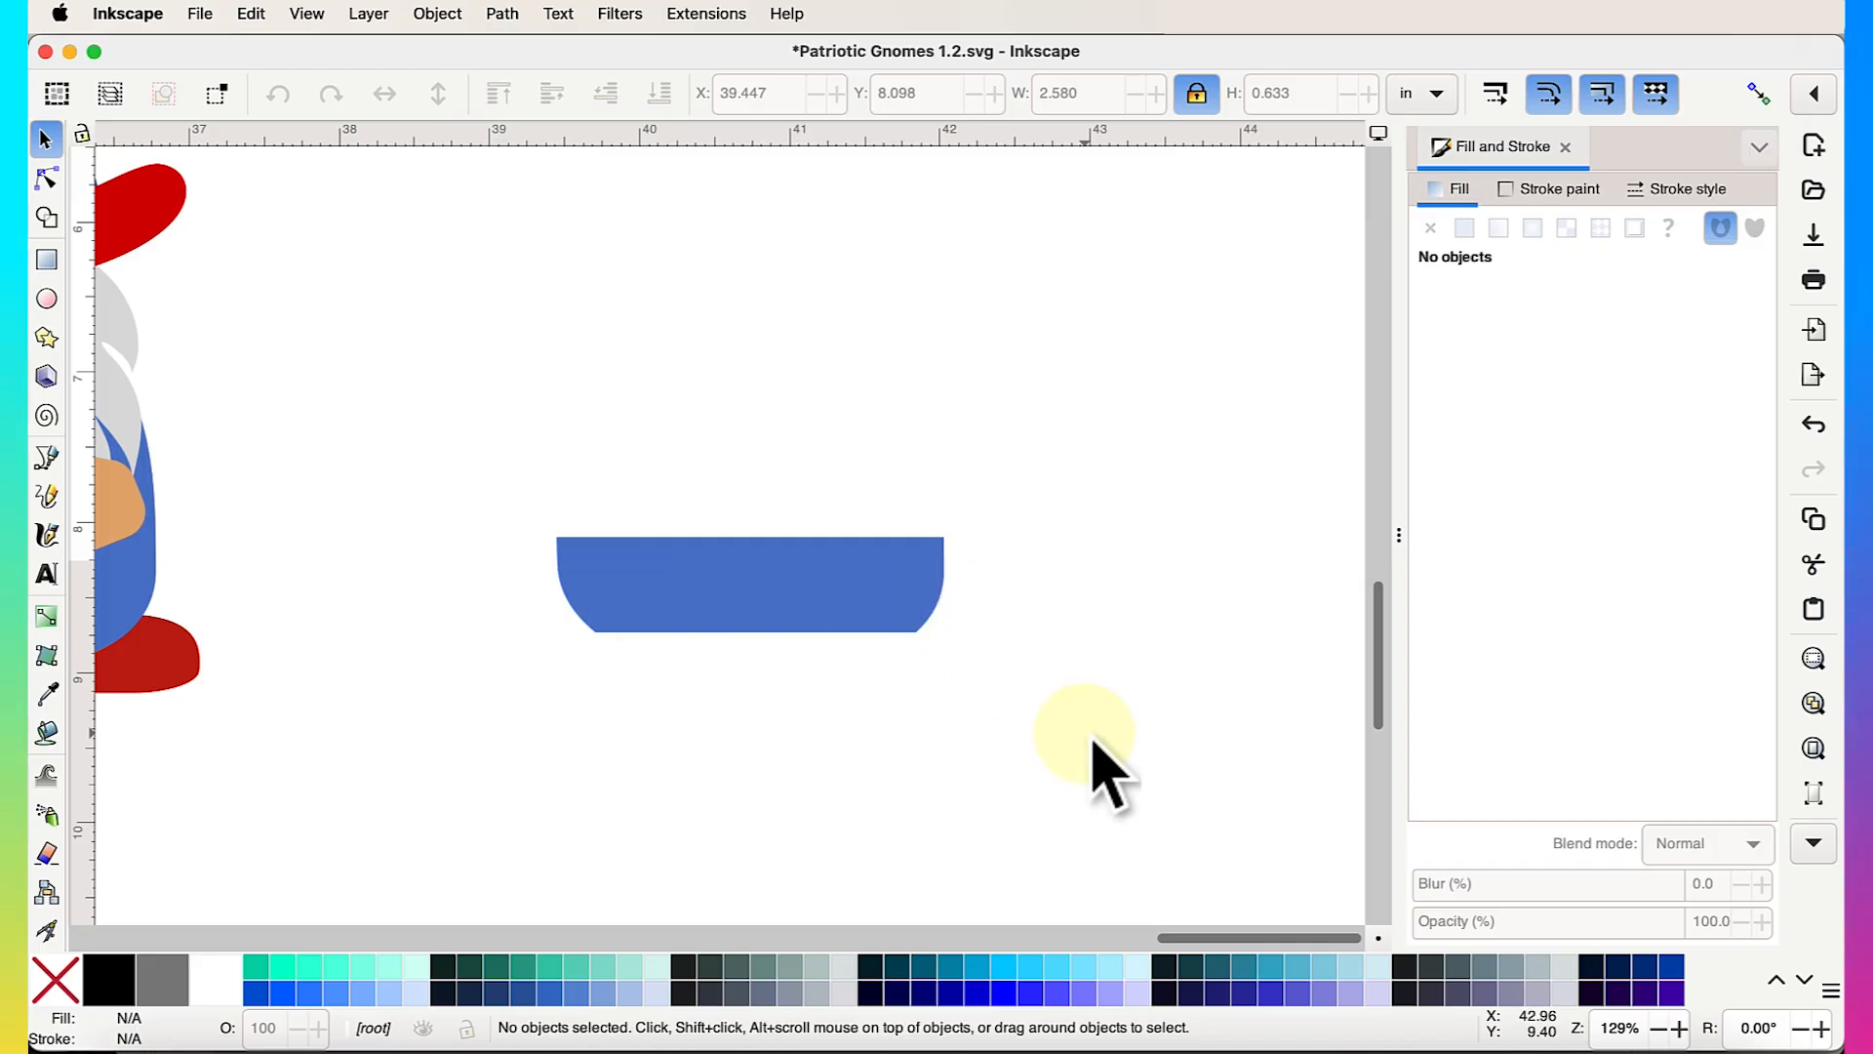
Move the cut-out blue band over the lower edge of the gnome's body and shoes
scroll(1087, 734, "down", 2)
scroll(1087, 734, "left", 1)
scroll(1086, 734, "right", 1)
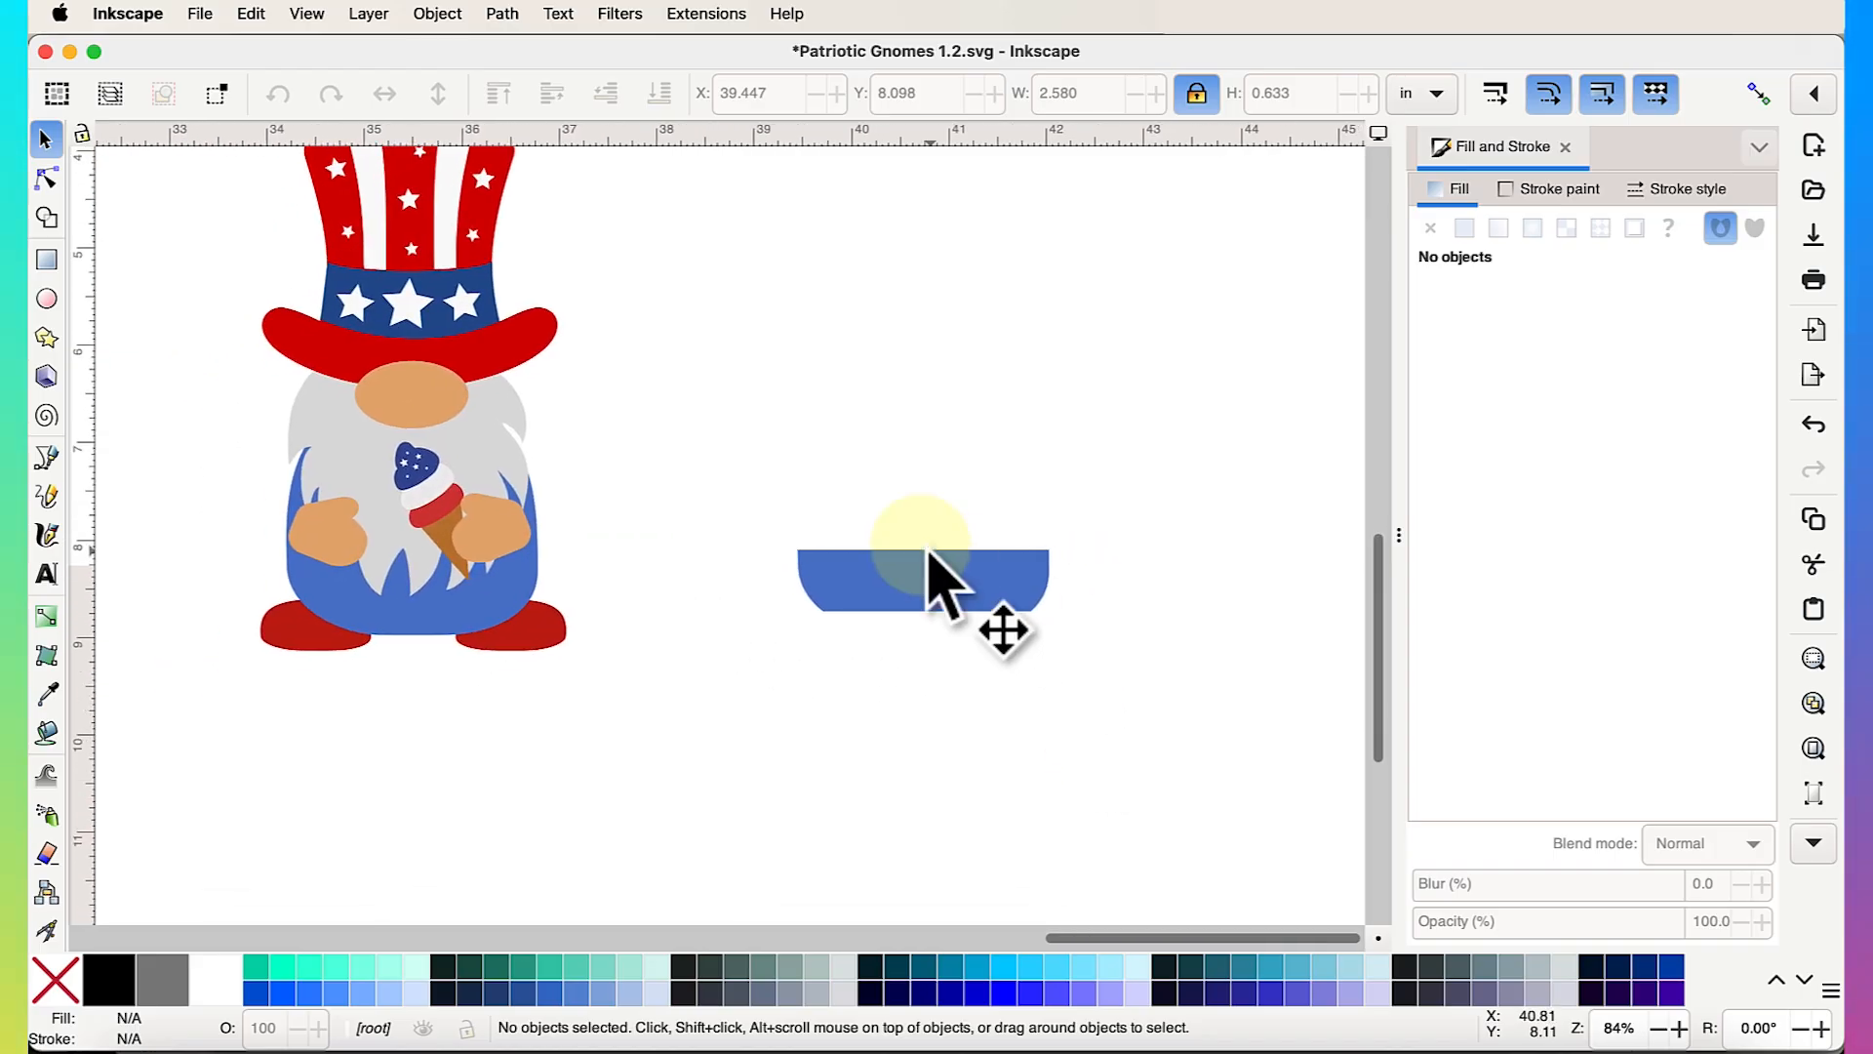
left_click_drag(906, 576, 376, 647)
scroll(376, 648, "up", 3)
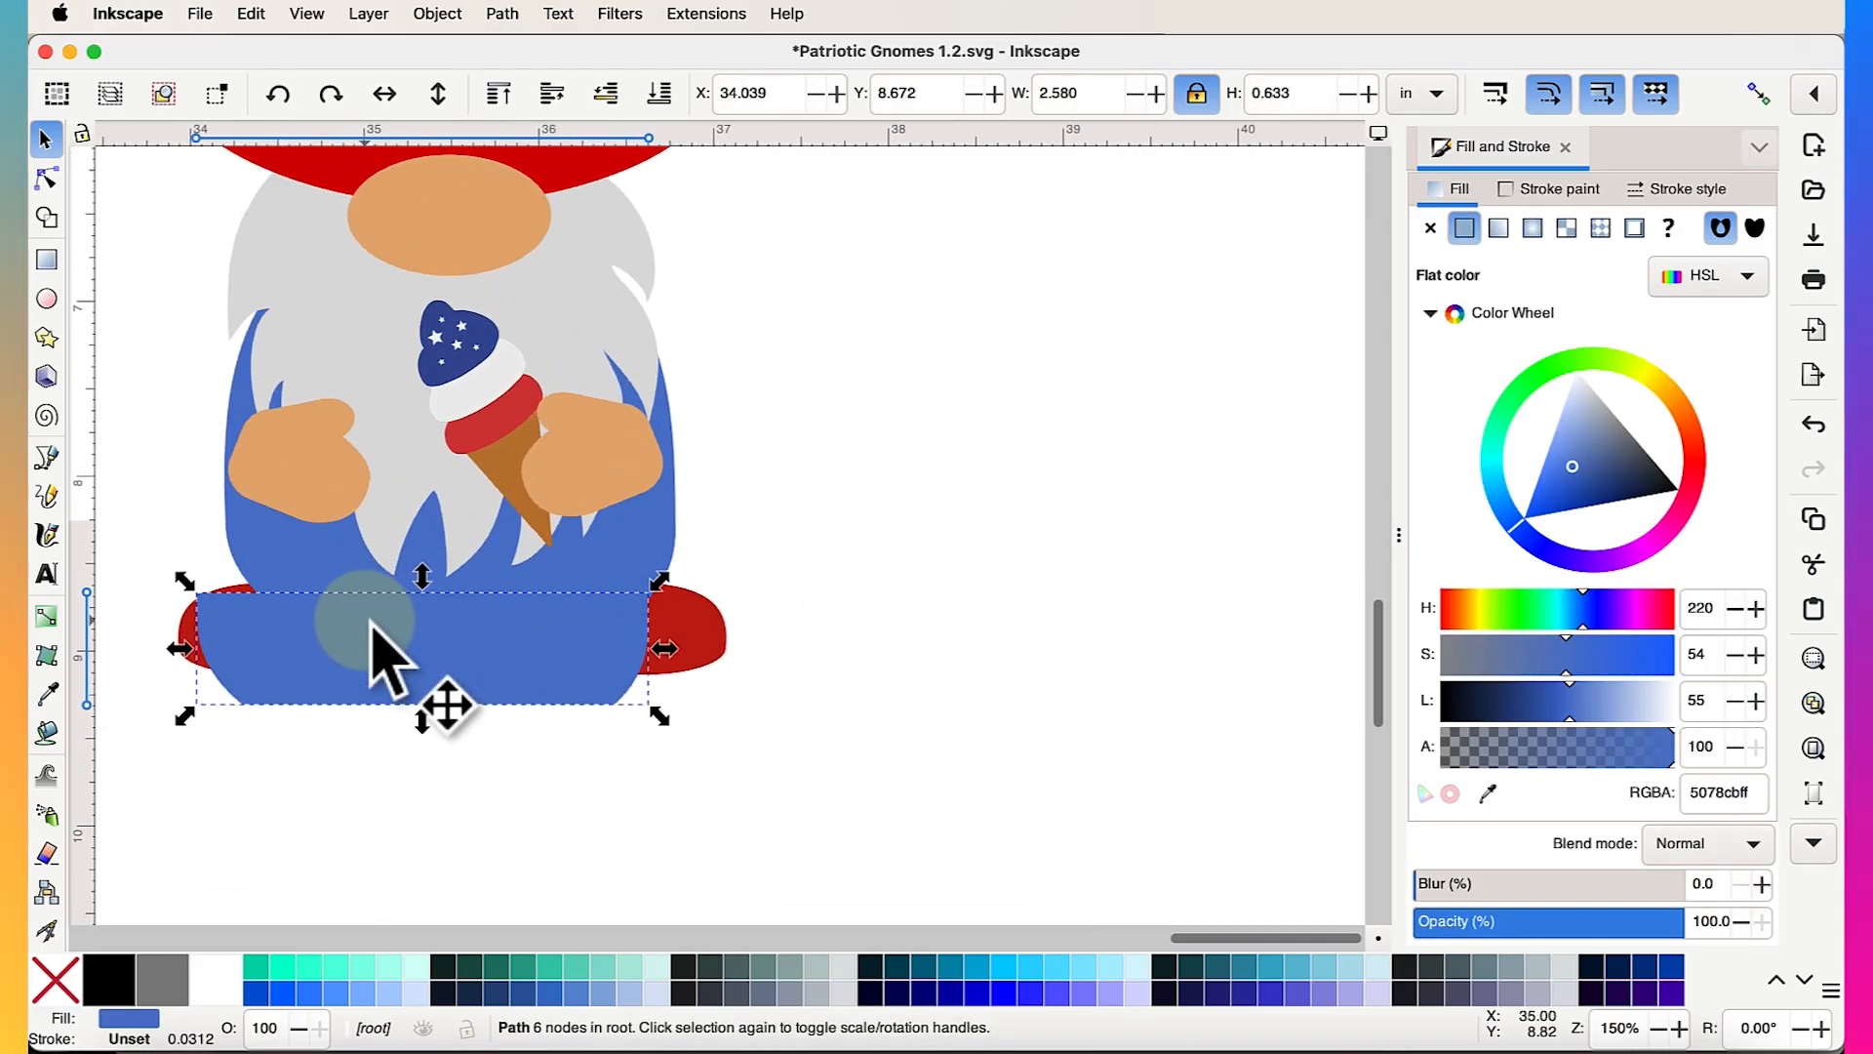
scroll(377, 647, "up", 3)
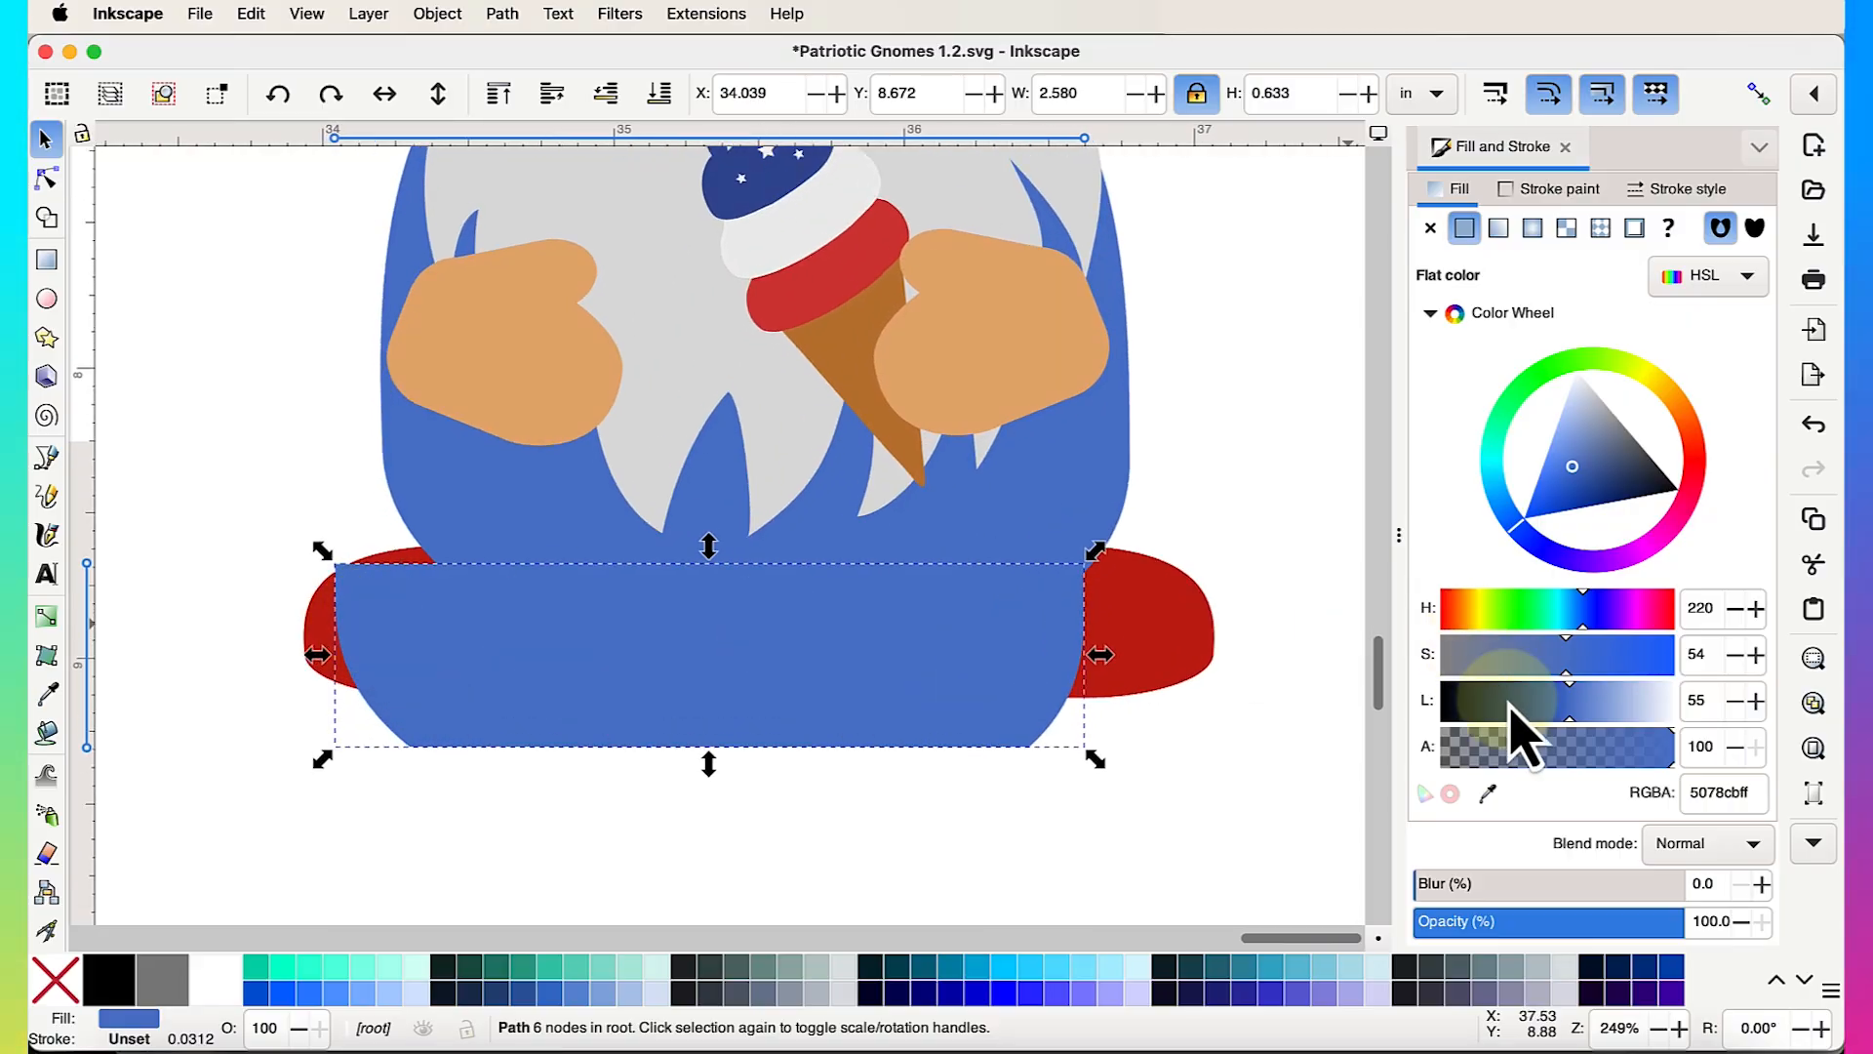
Recolour the band with the shoe's red and darken it to 94160dff
left_click(1707, 492)
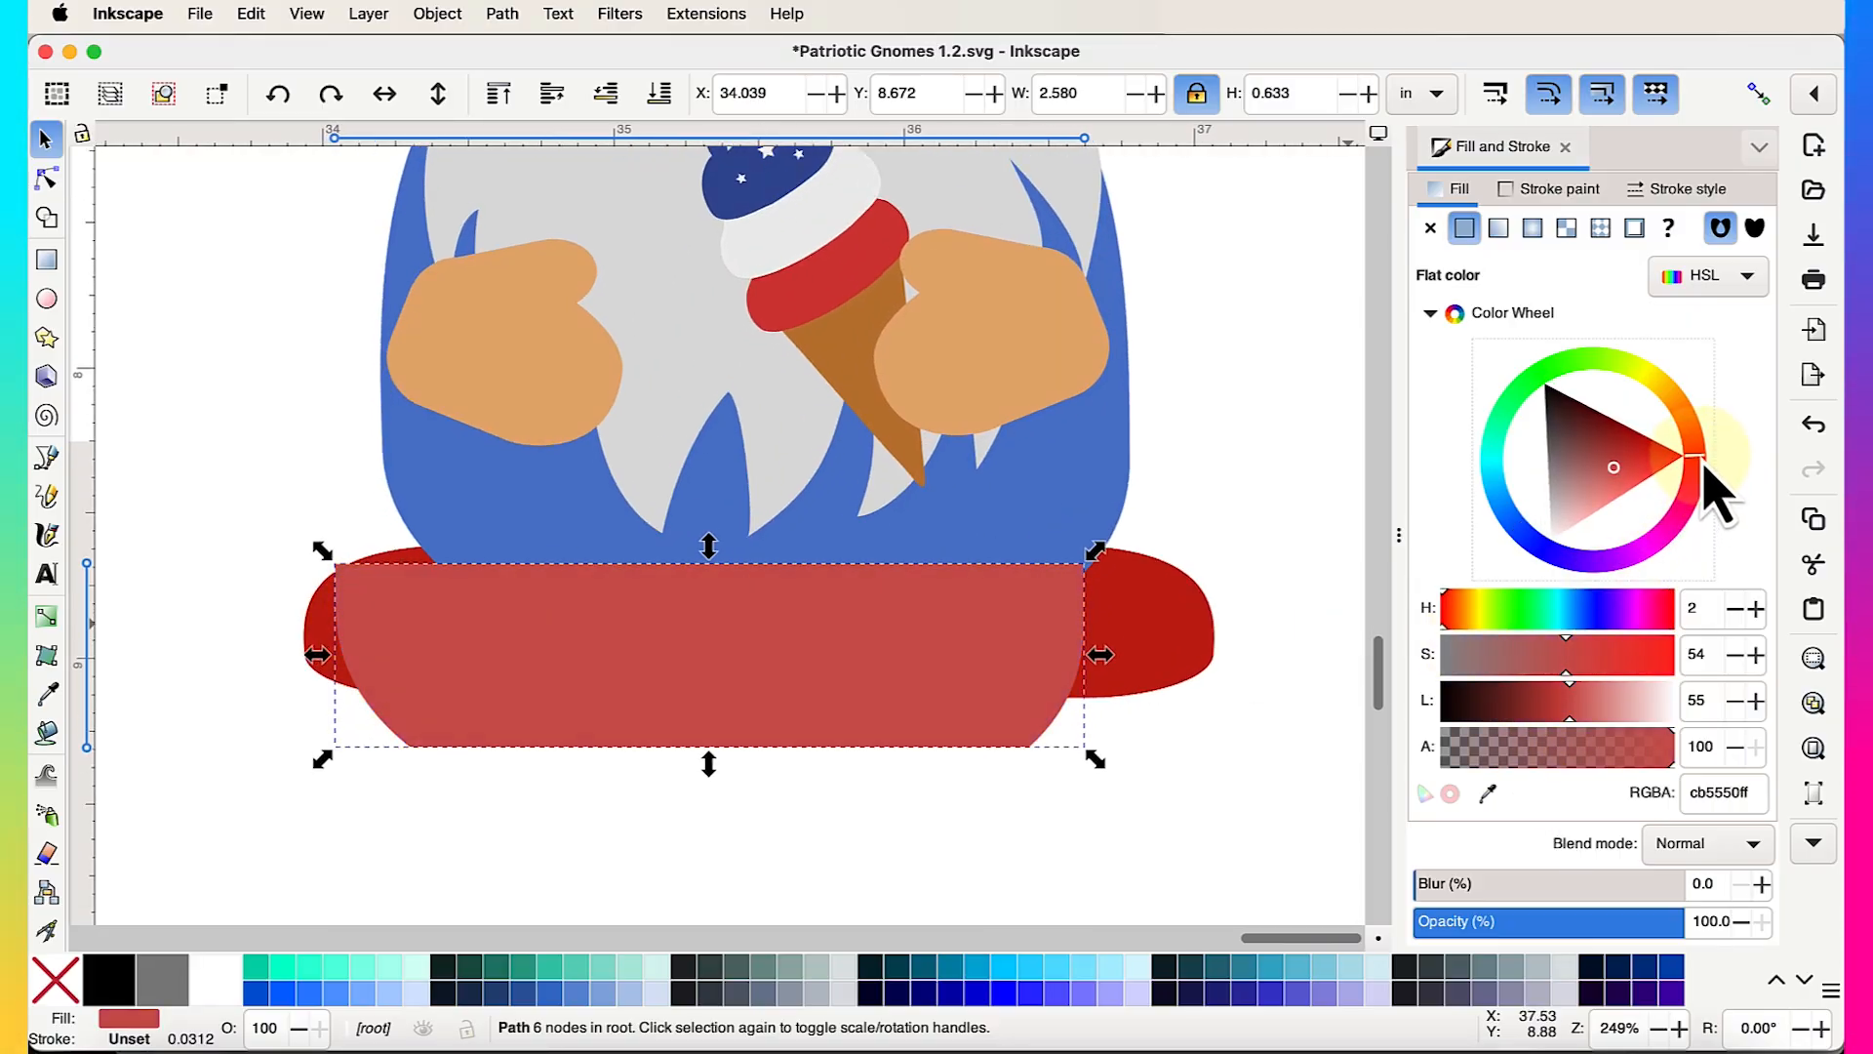
left_click_drag(1689, 481, 1697, 446)
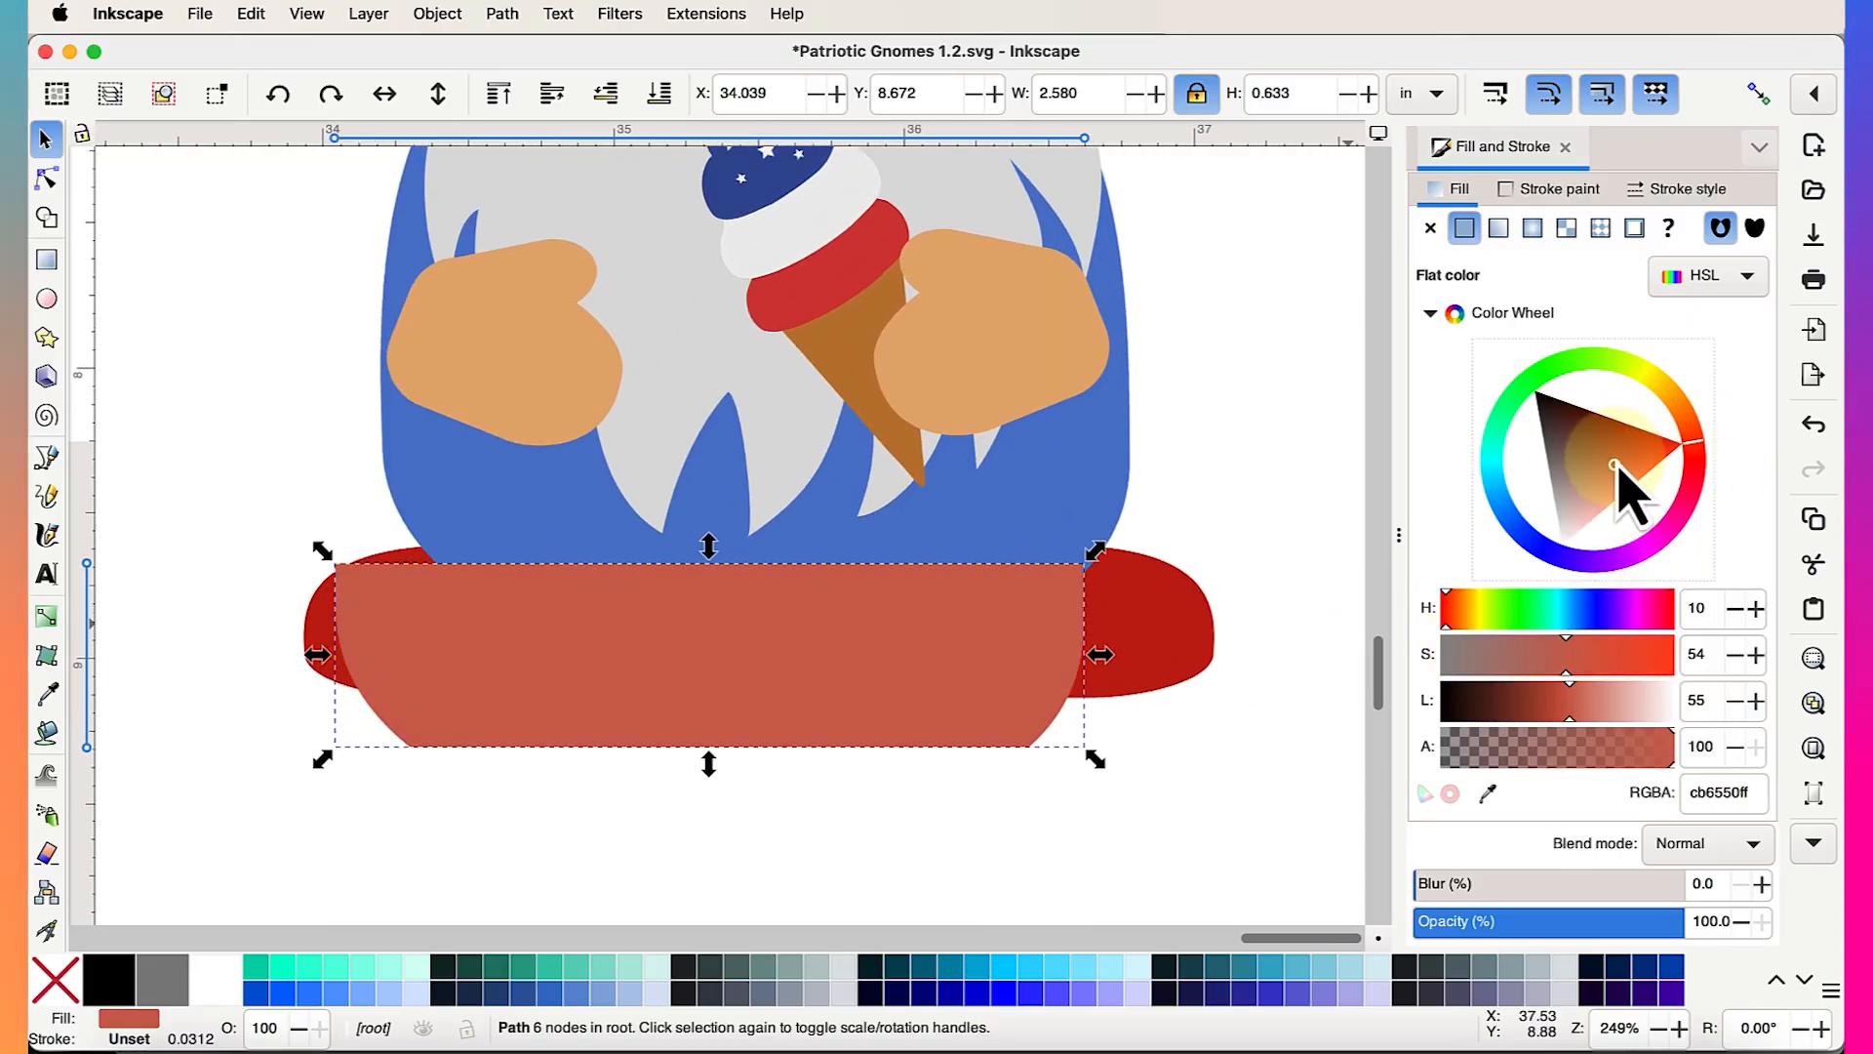
left_click(1486, 792)
left_click(1161, 648)
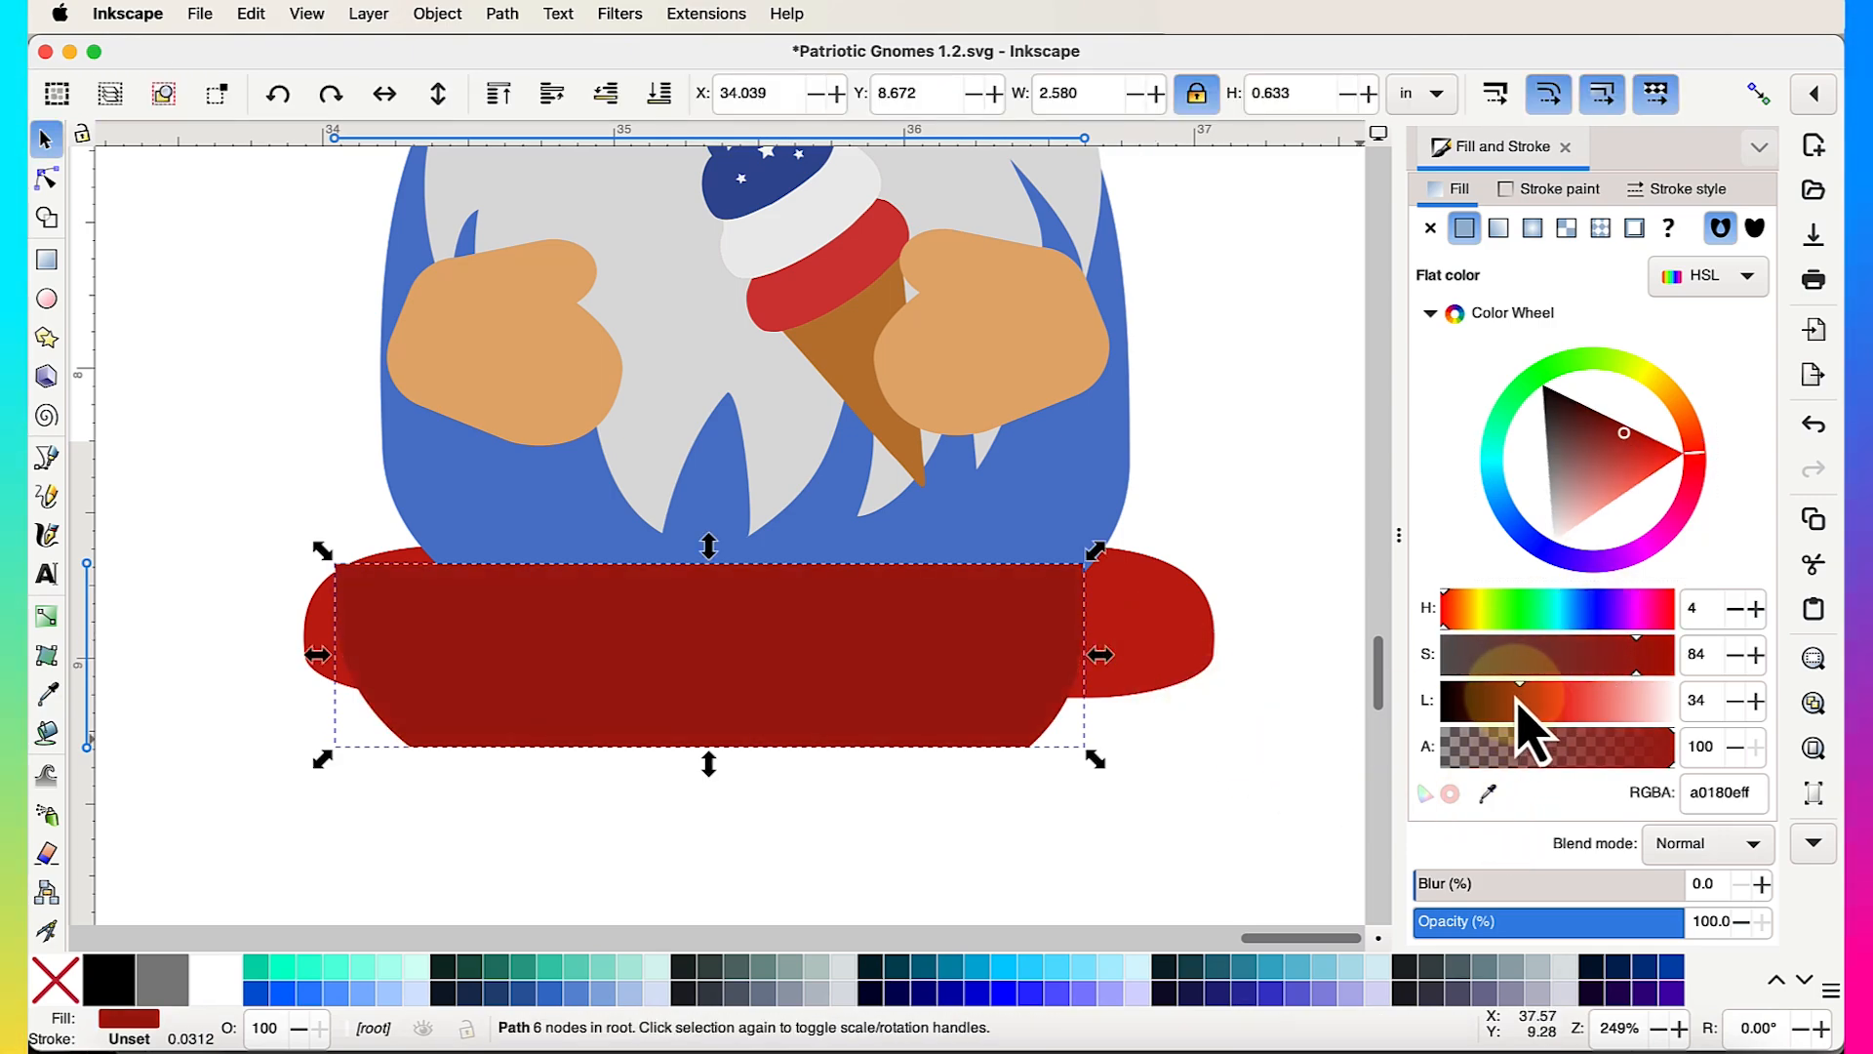
left_click_drag(1515, 694, 1511, 697)
Move the dark red band up onto the gnome's lower body and, with snapping enabled, align it with the body's side edges
scroll(1097, 751, "up", 2)
left_click_drag(747, 727, 789, 550)
scroll(788, 550, "up", 3)
scroll(961, 544, "right", 2)
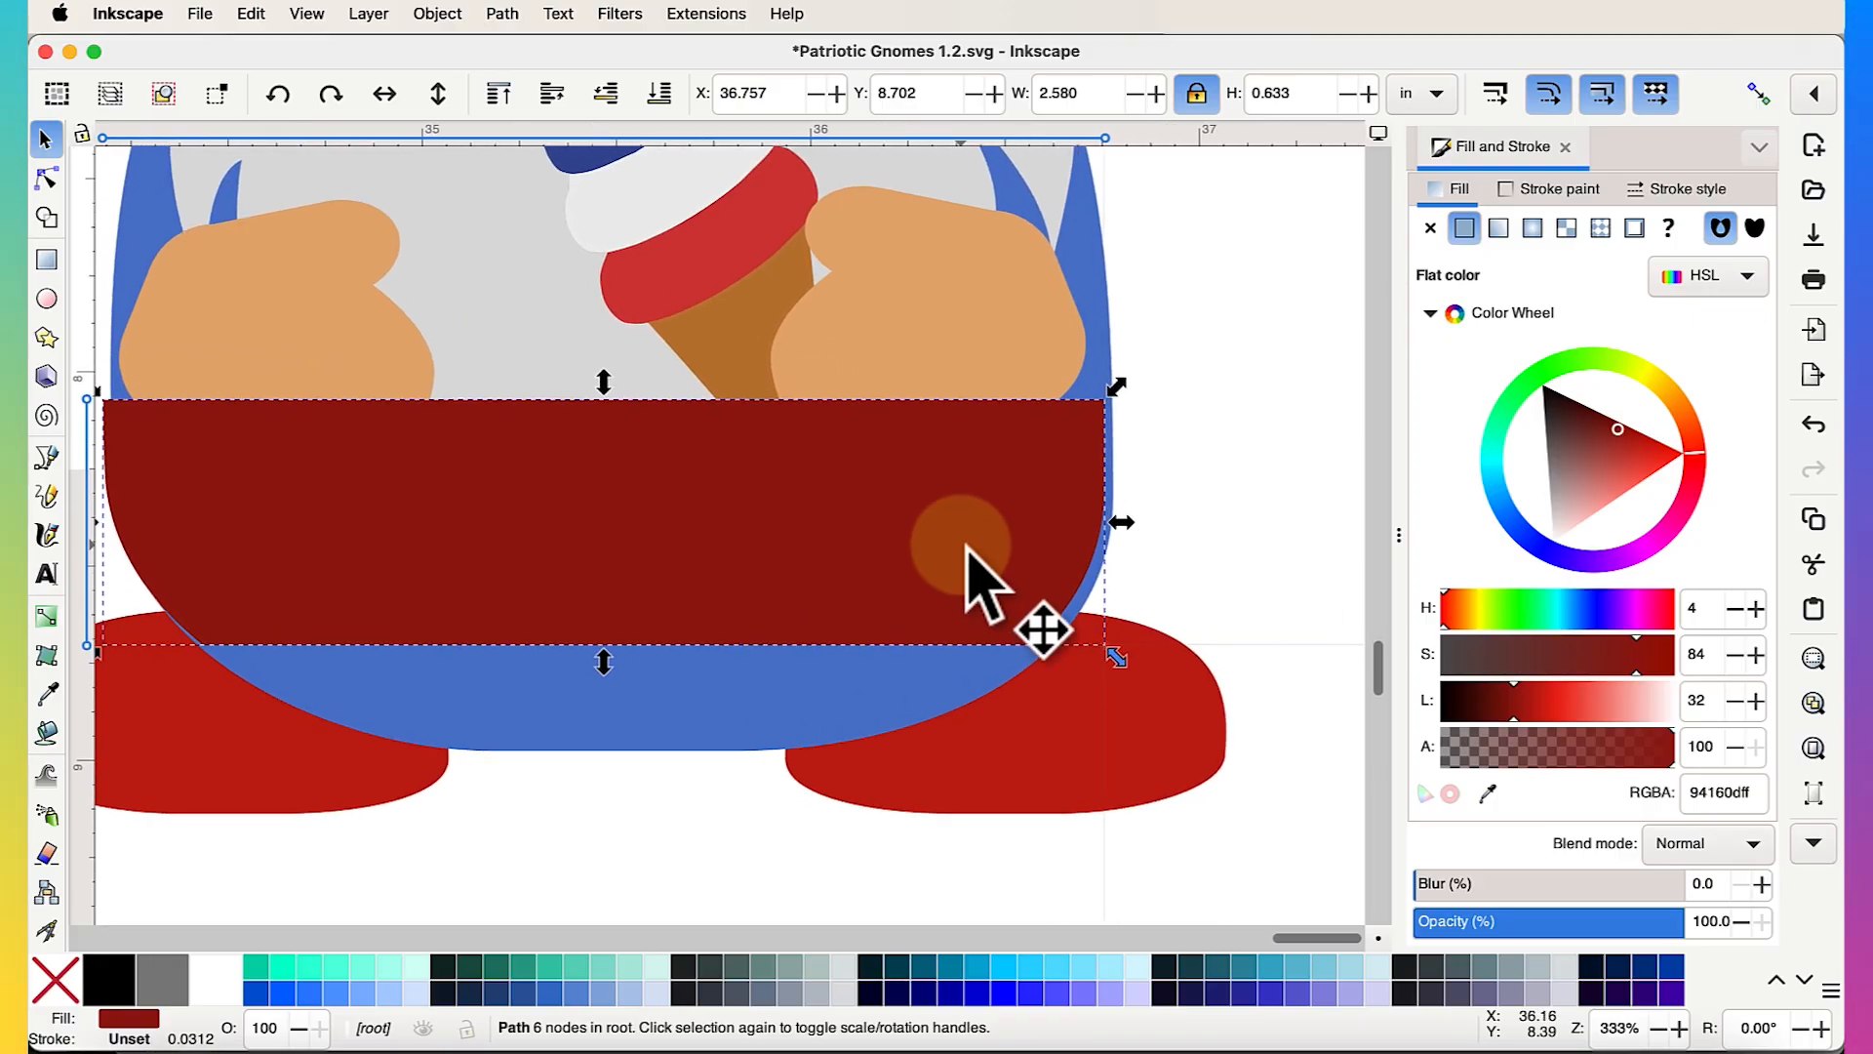
scroll(963, 546, "down", 4)
left_click_drag(981, 542, 987, 548)
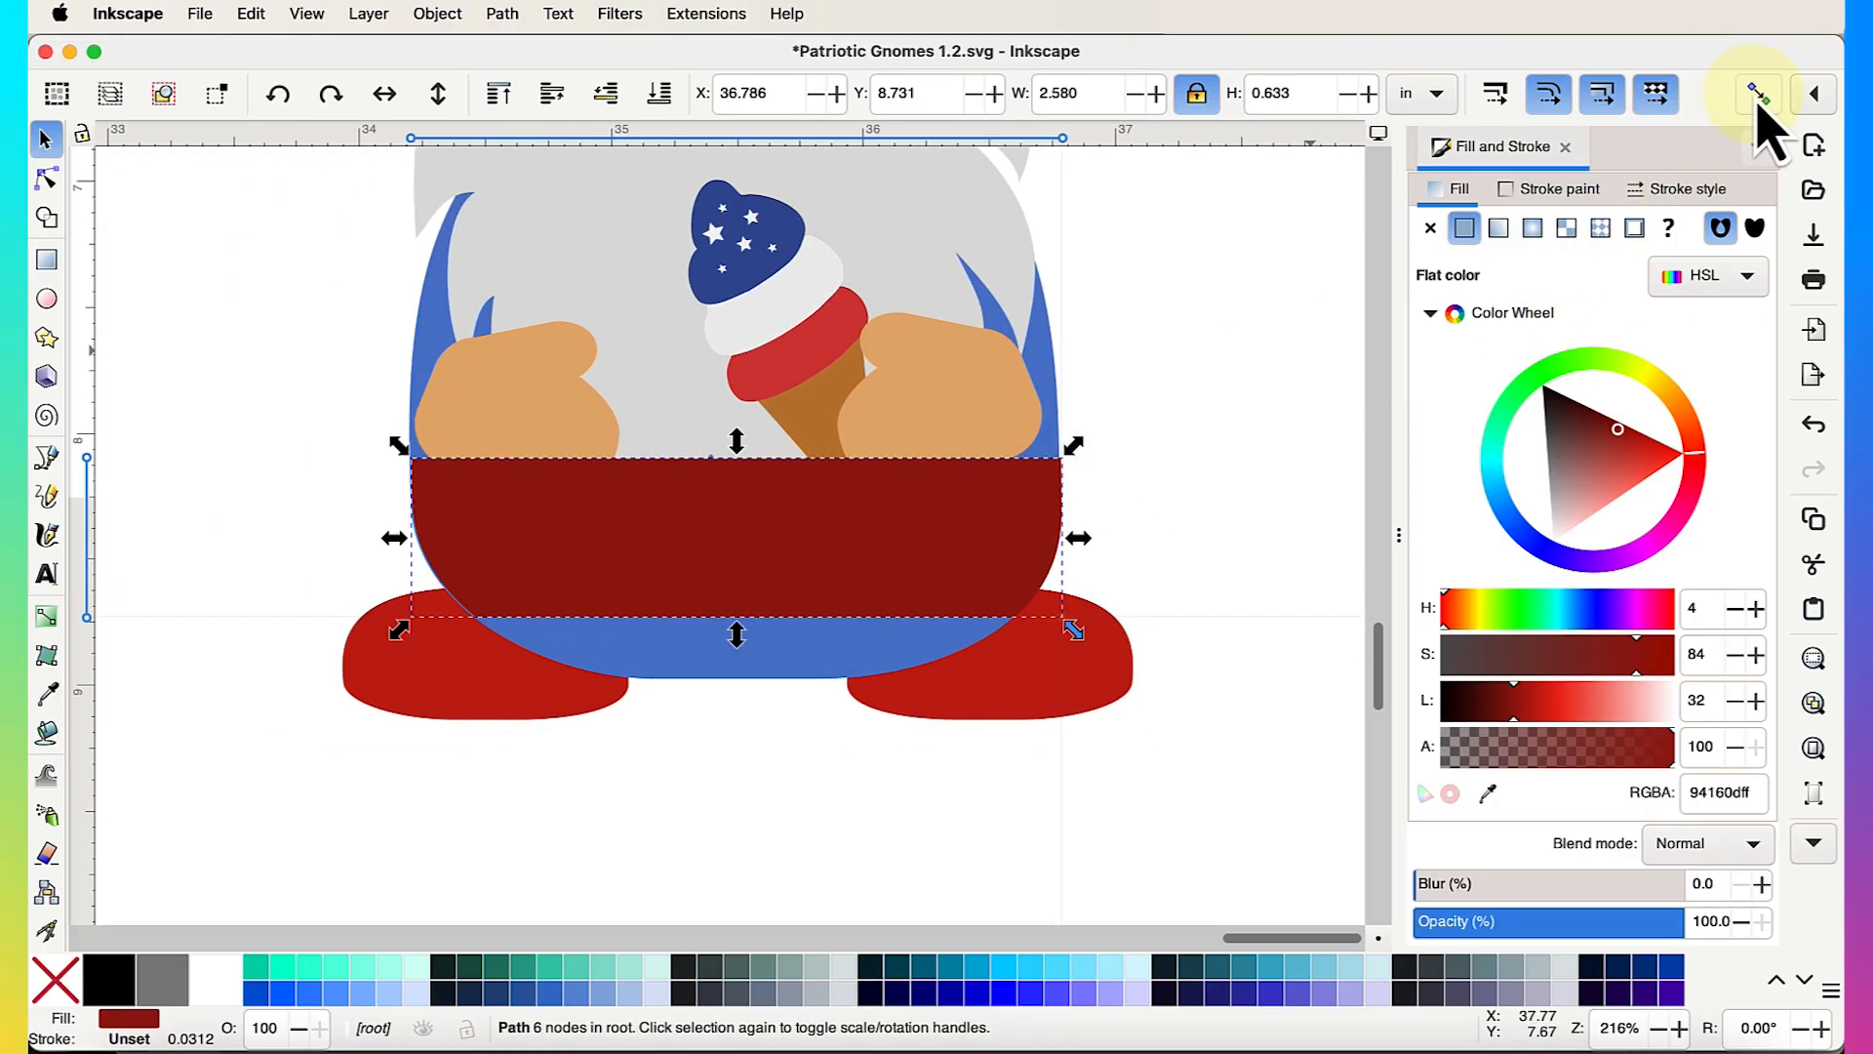
left_click(1758, 95)
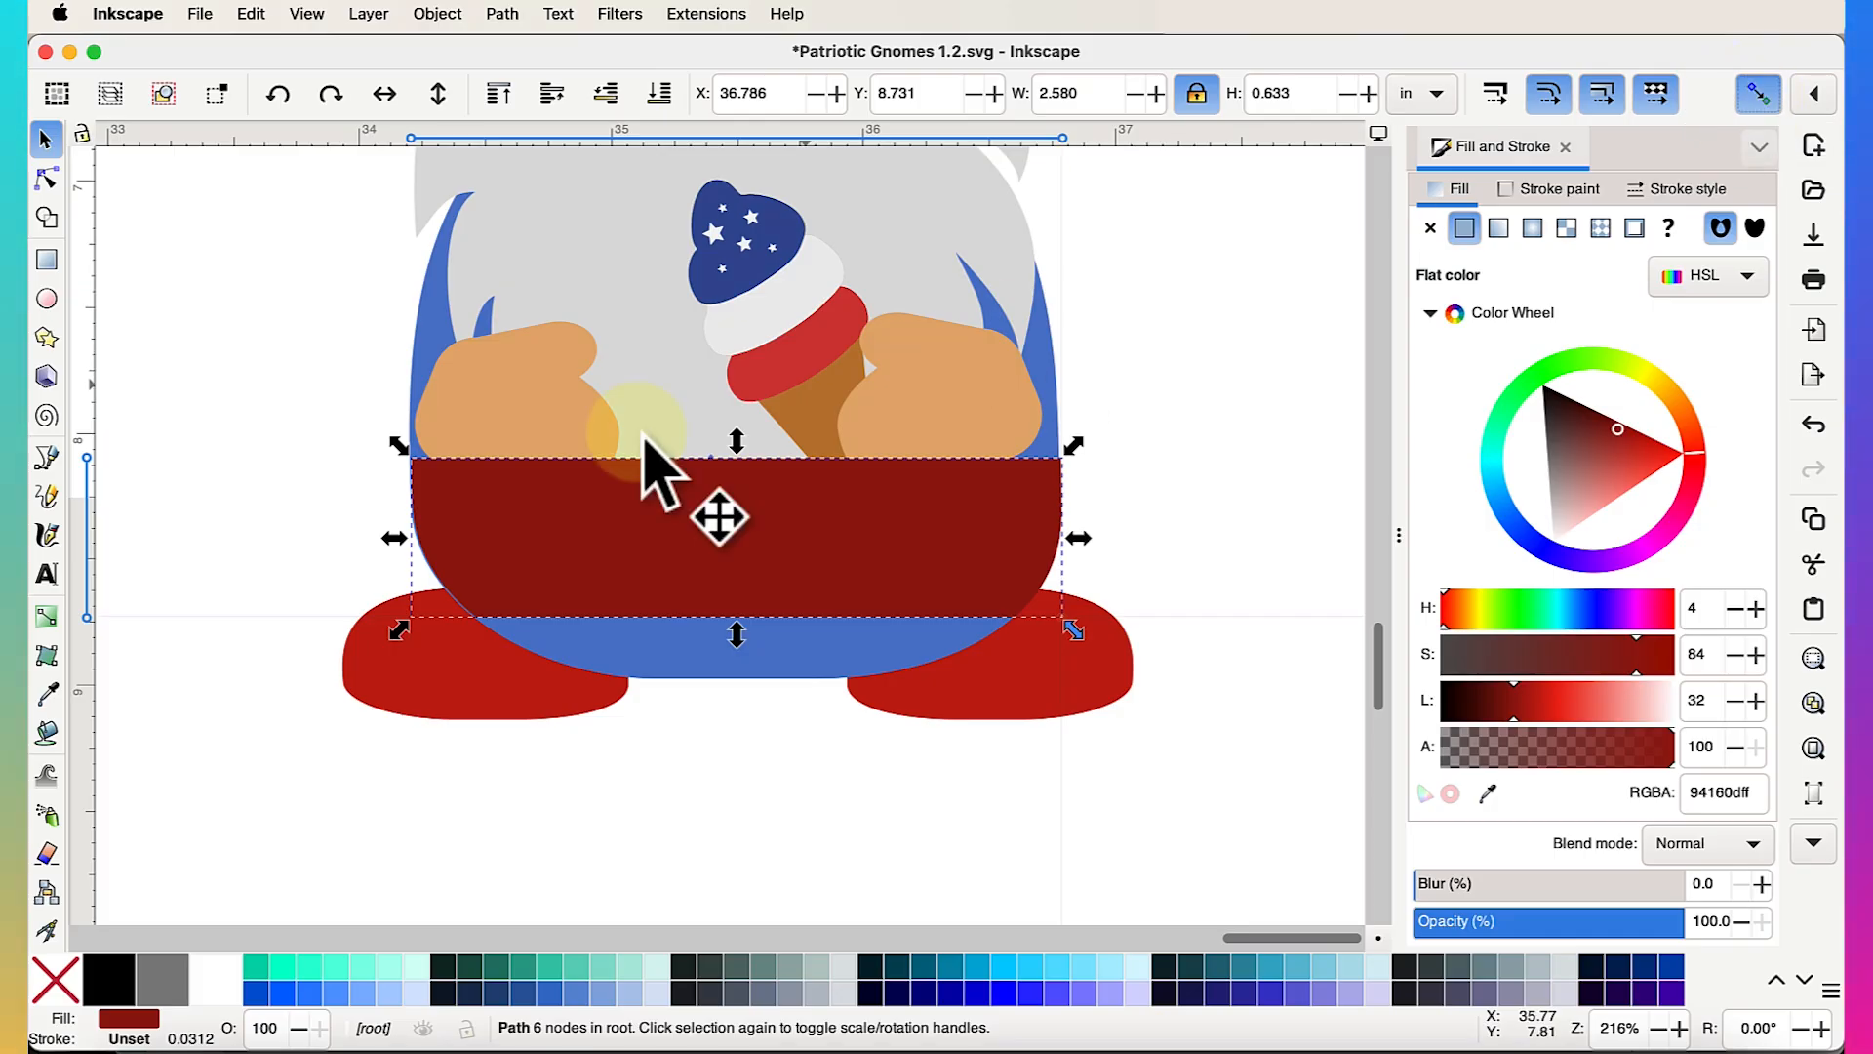
left_click_drag(470, 527, 482, 528)
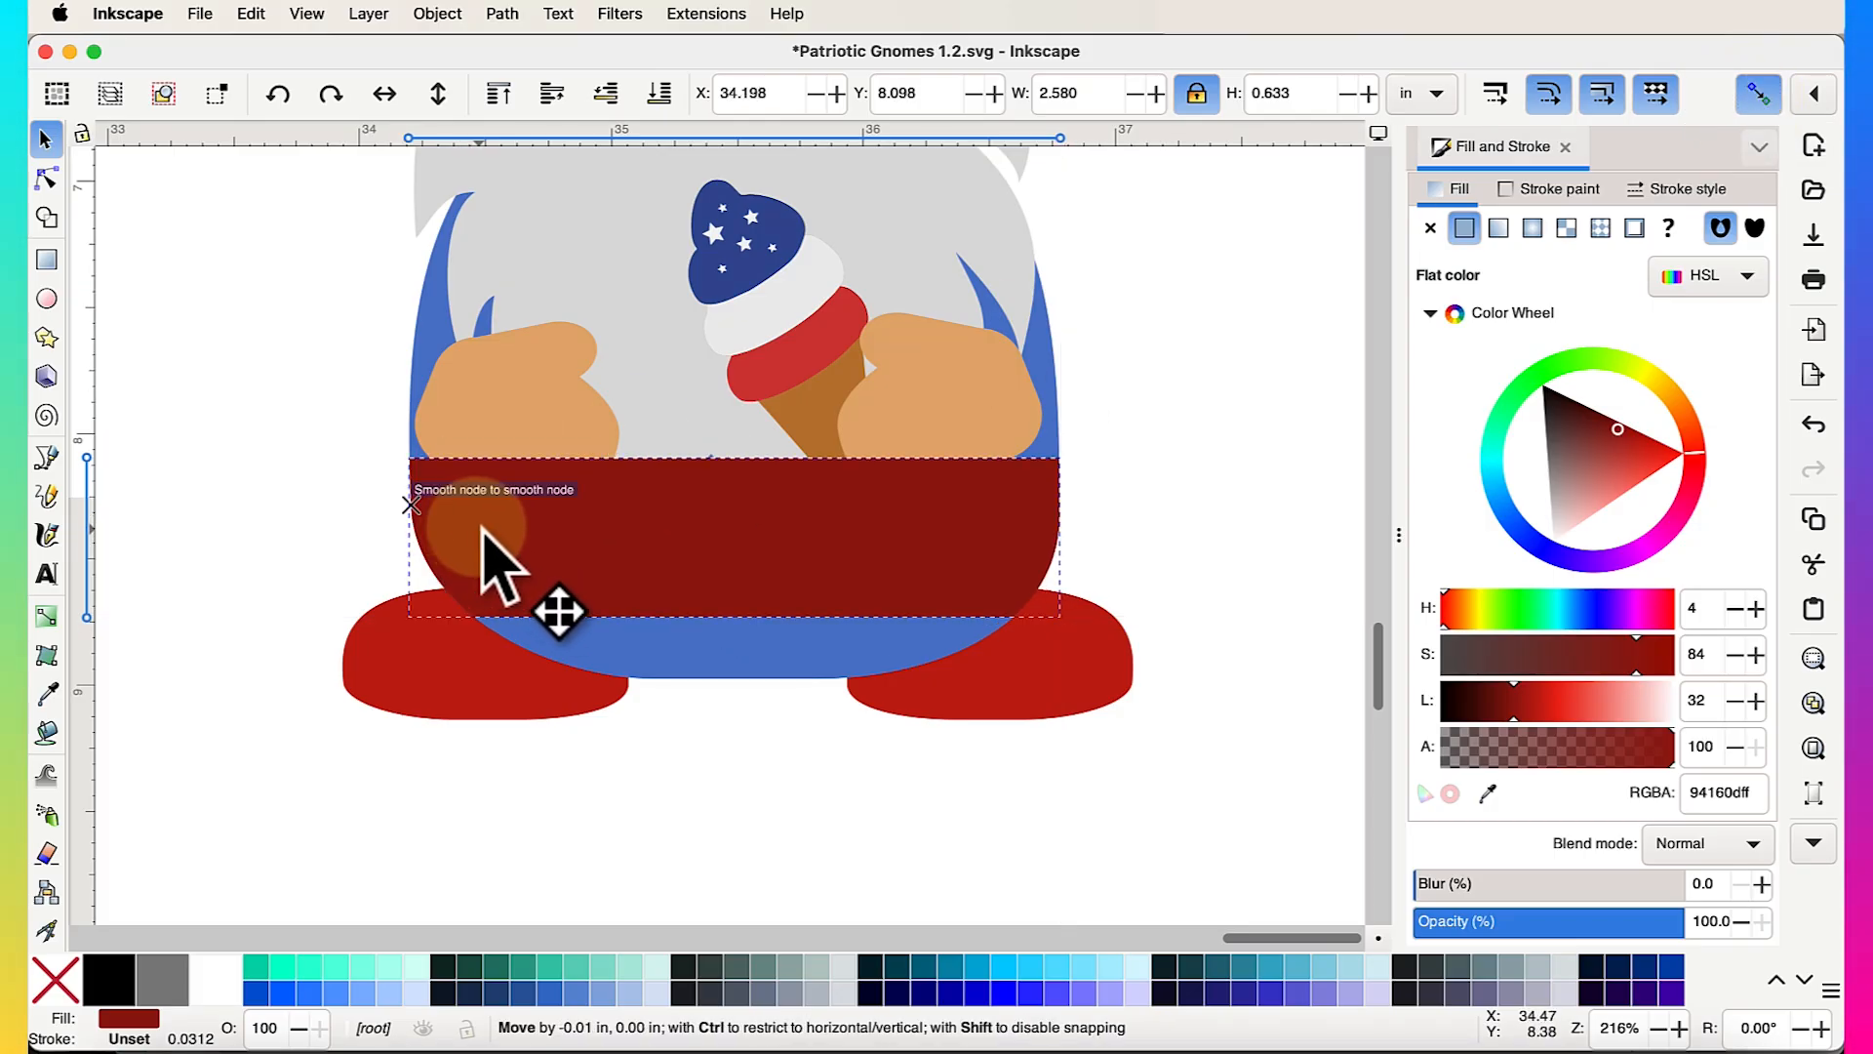
scroll(837, 564, "up", 2)
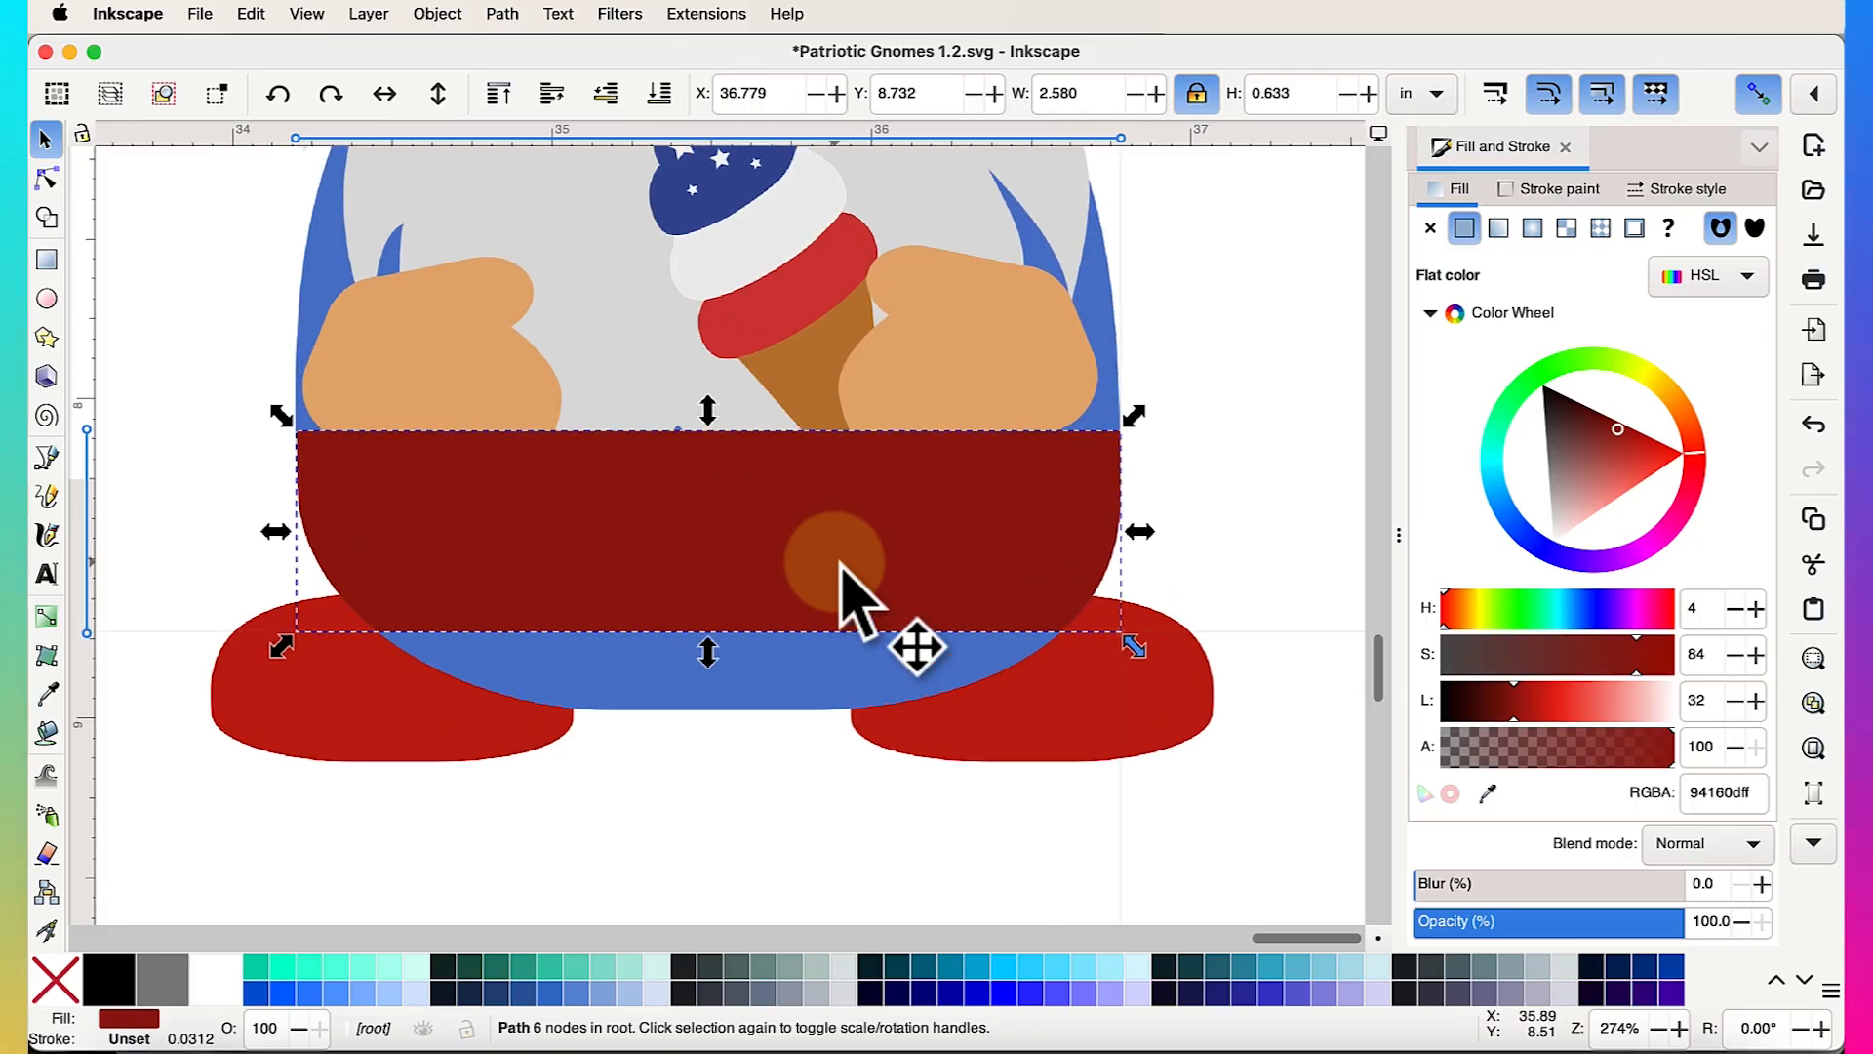
Bend the dark red band's bottom and top edges into downward curves and deselect it
left_click(48, 182)
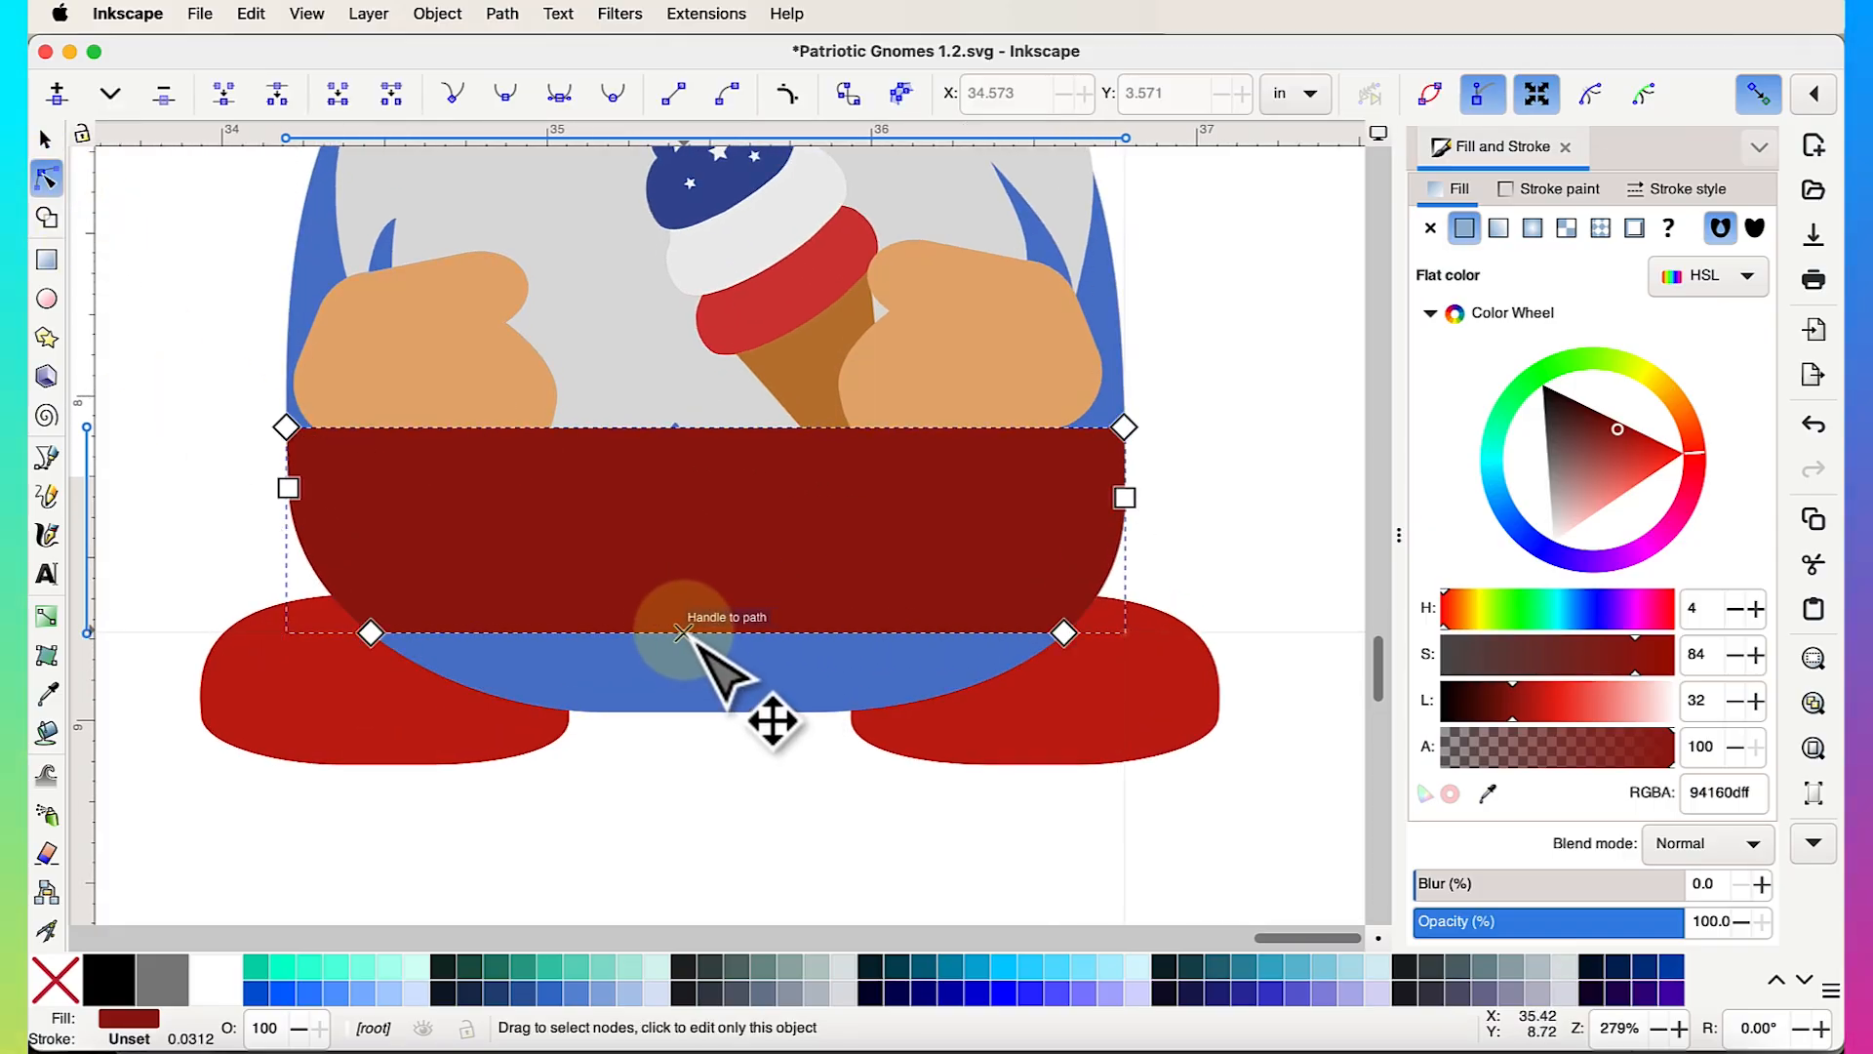
left_click_drag(683, 633, 696, 677)
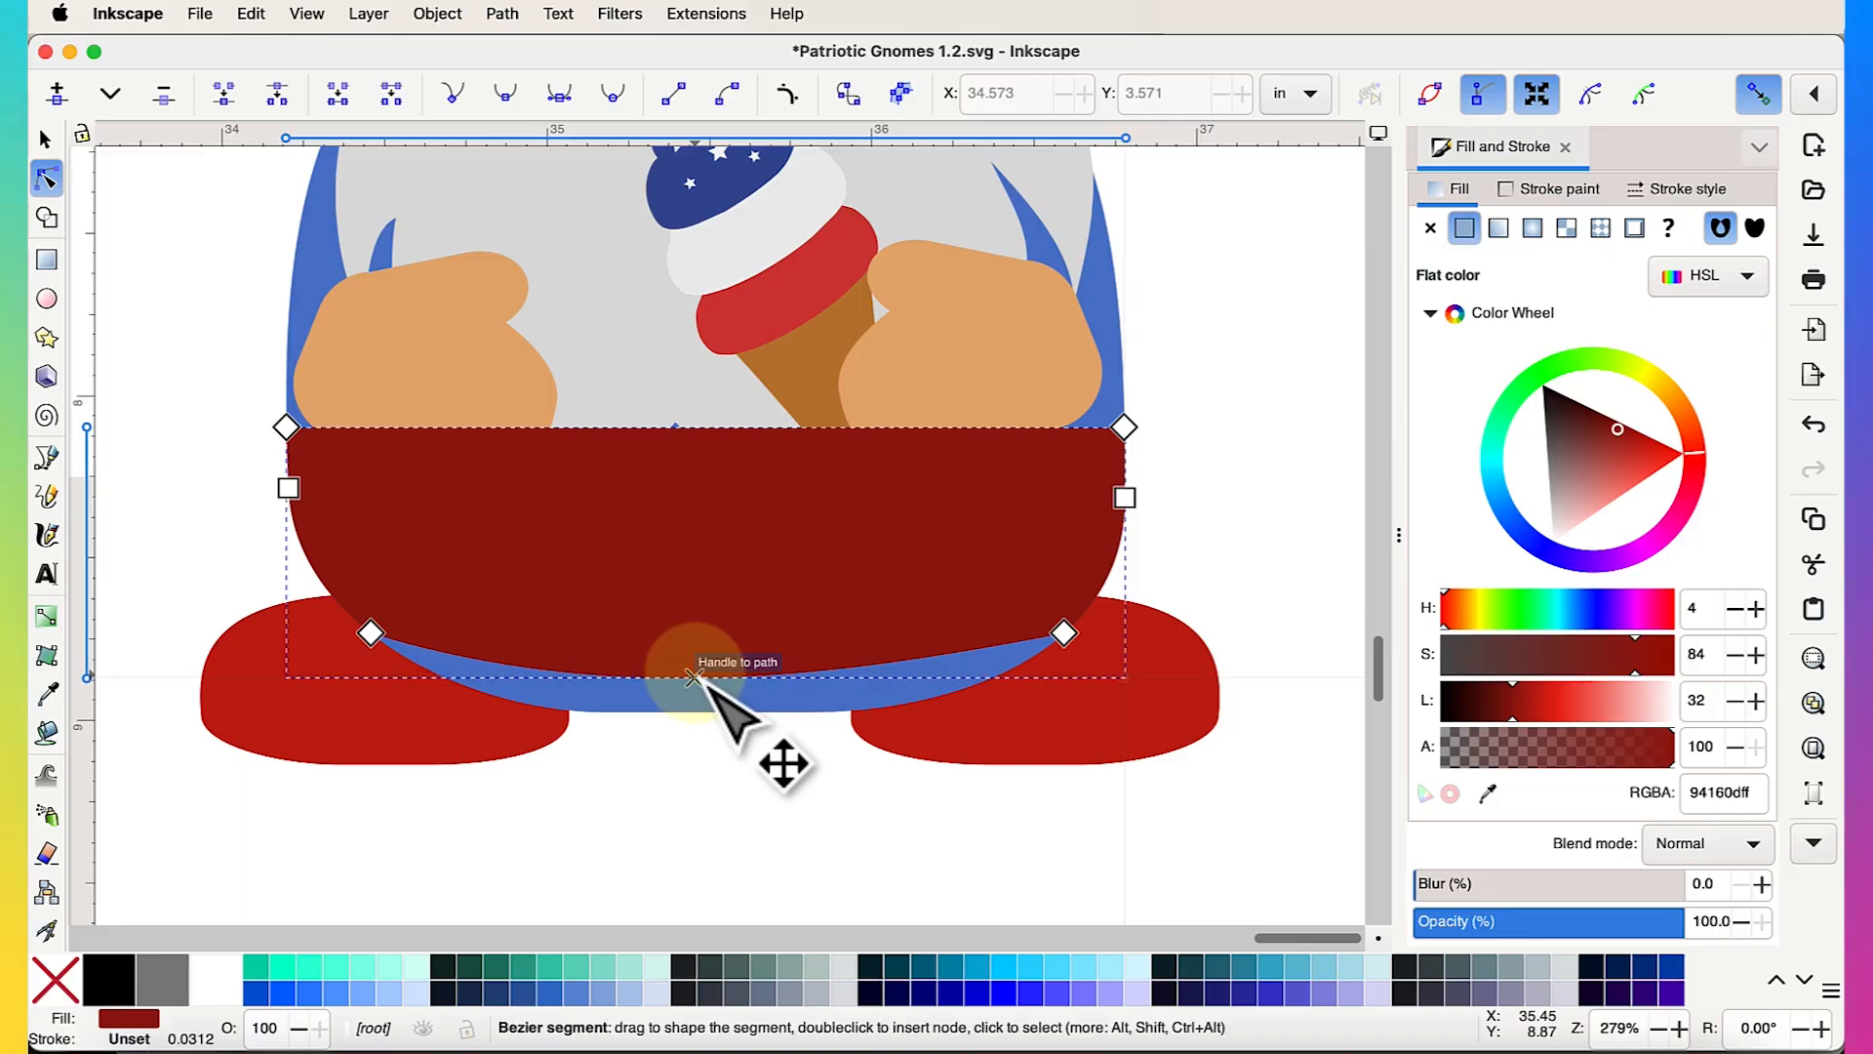
left_click_drag(722, 436, 722, 522)
left_click(1206, 525)
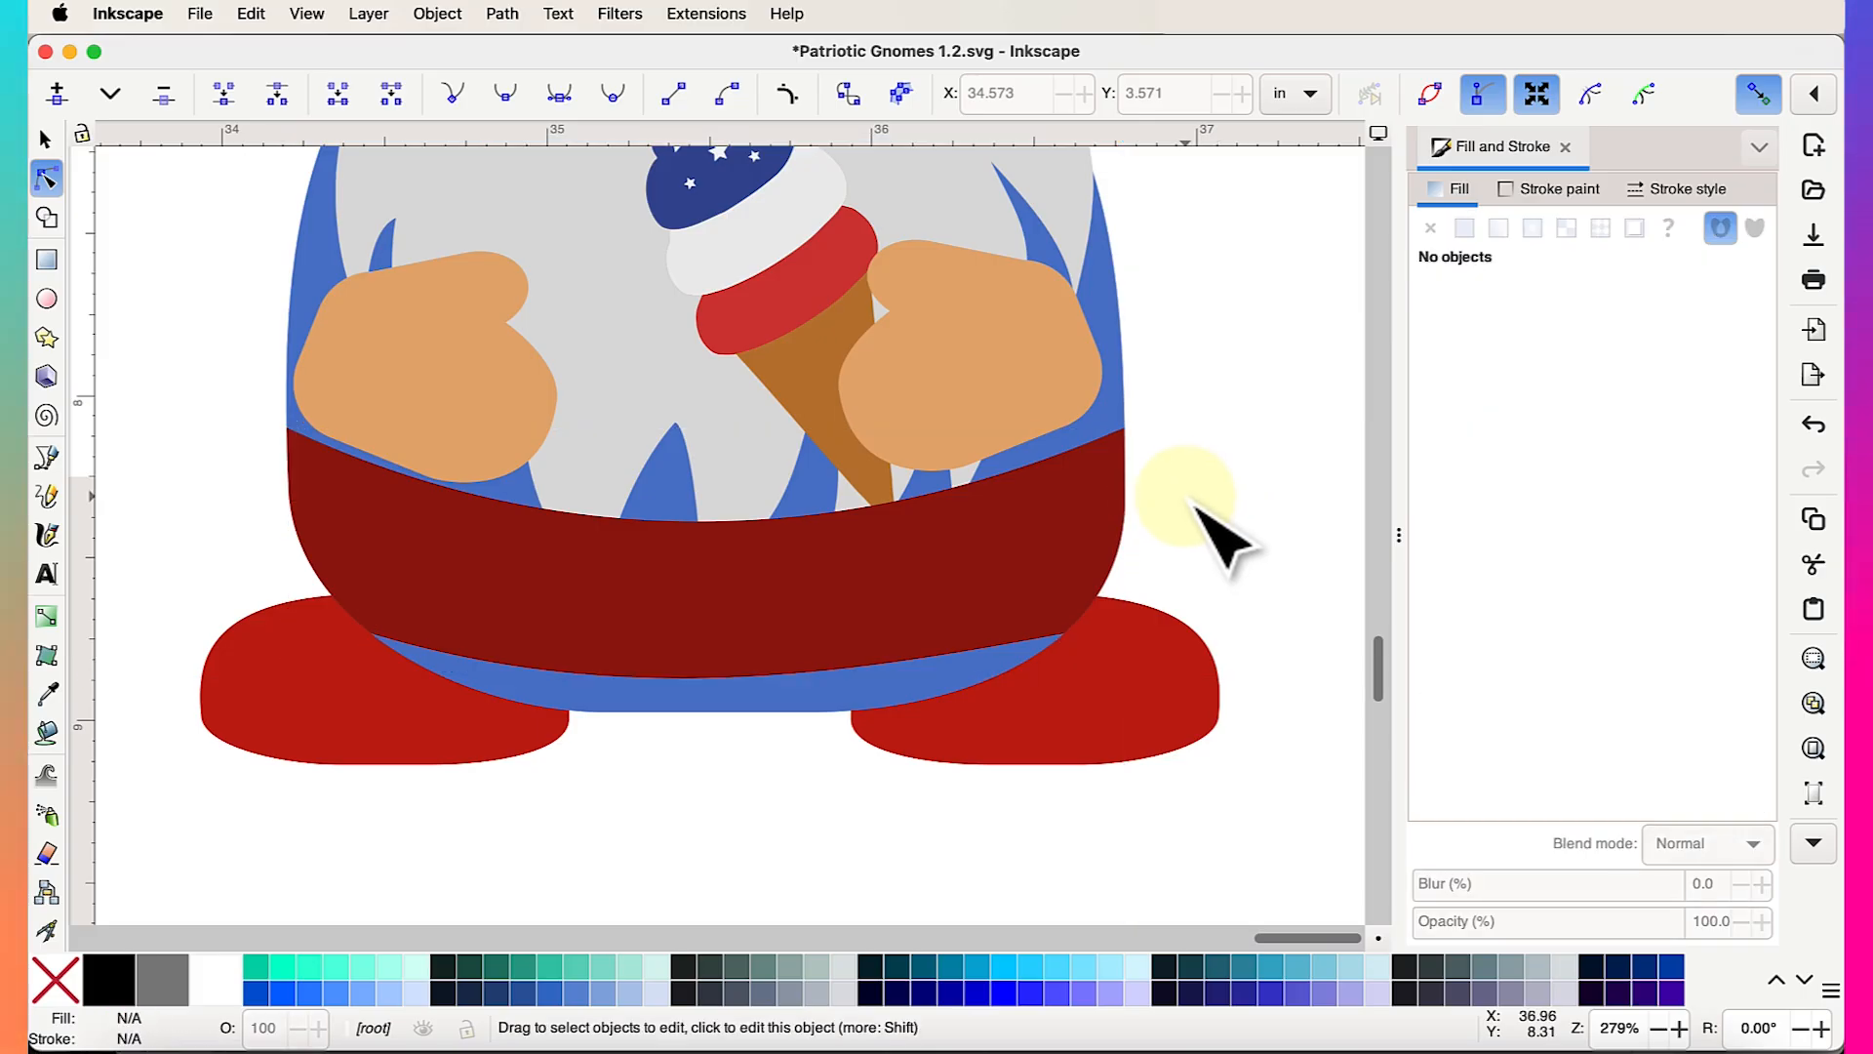
Lower the dark red band two levels in the stacking order, behind the ice cream cone and beard, and deselect it
left_click(868, 585)
key("s")
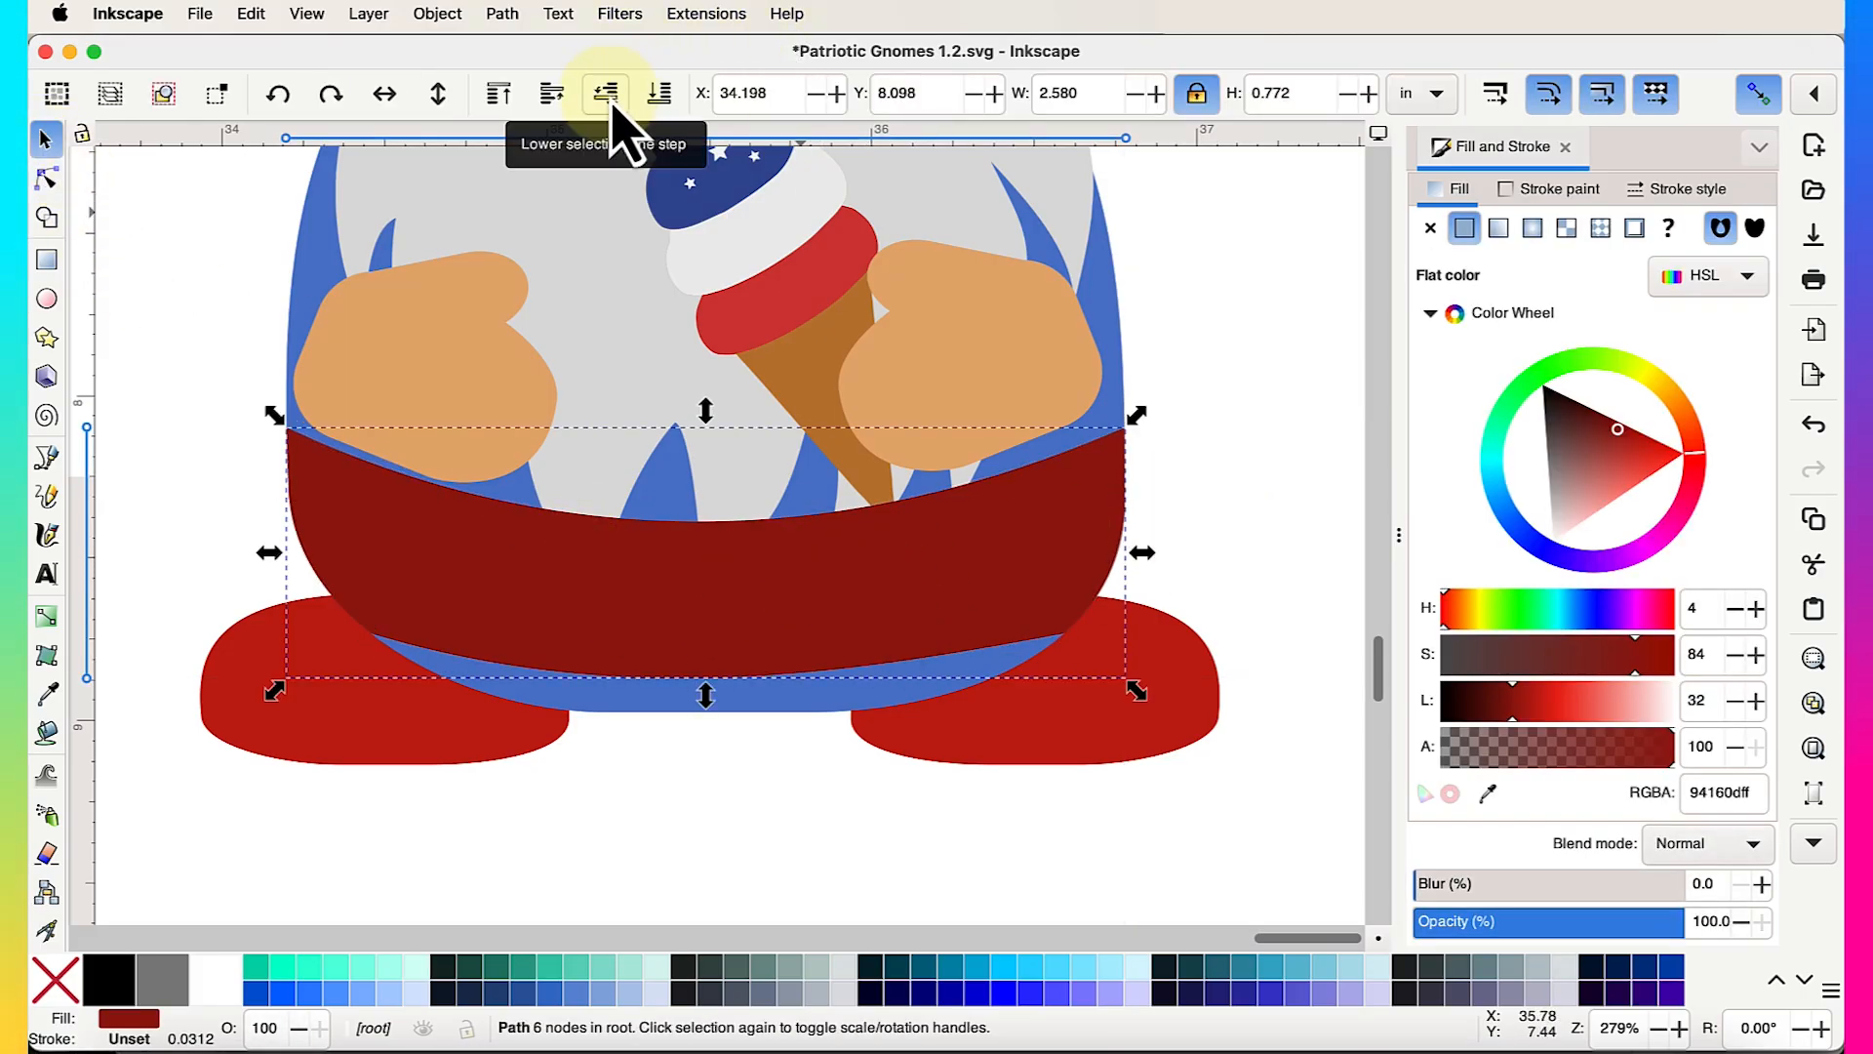
left_click(606, 94)
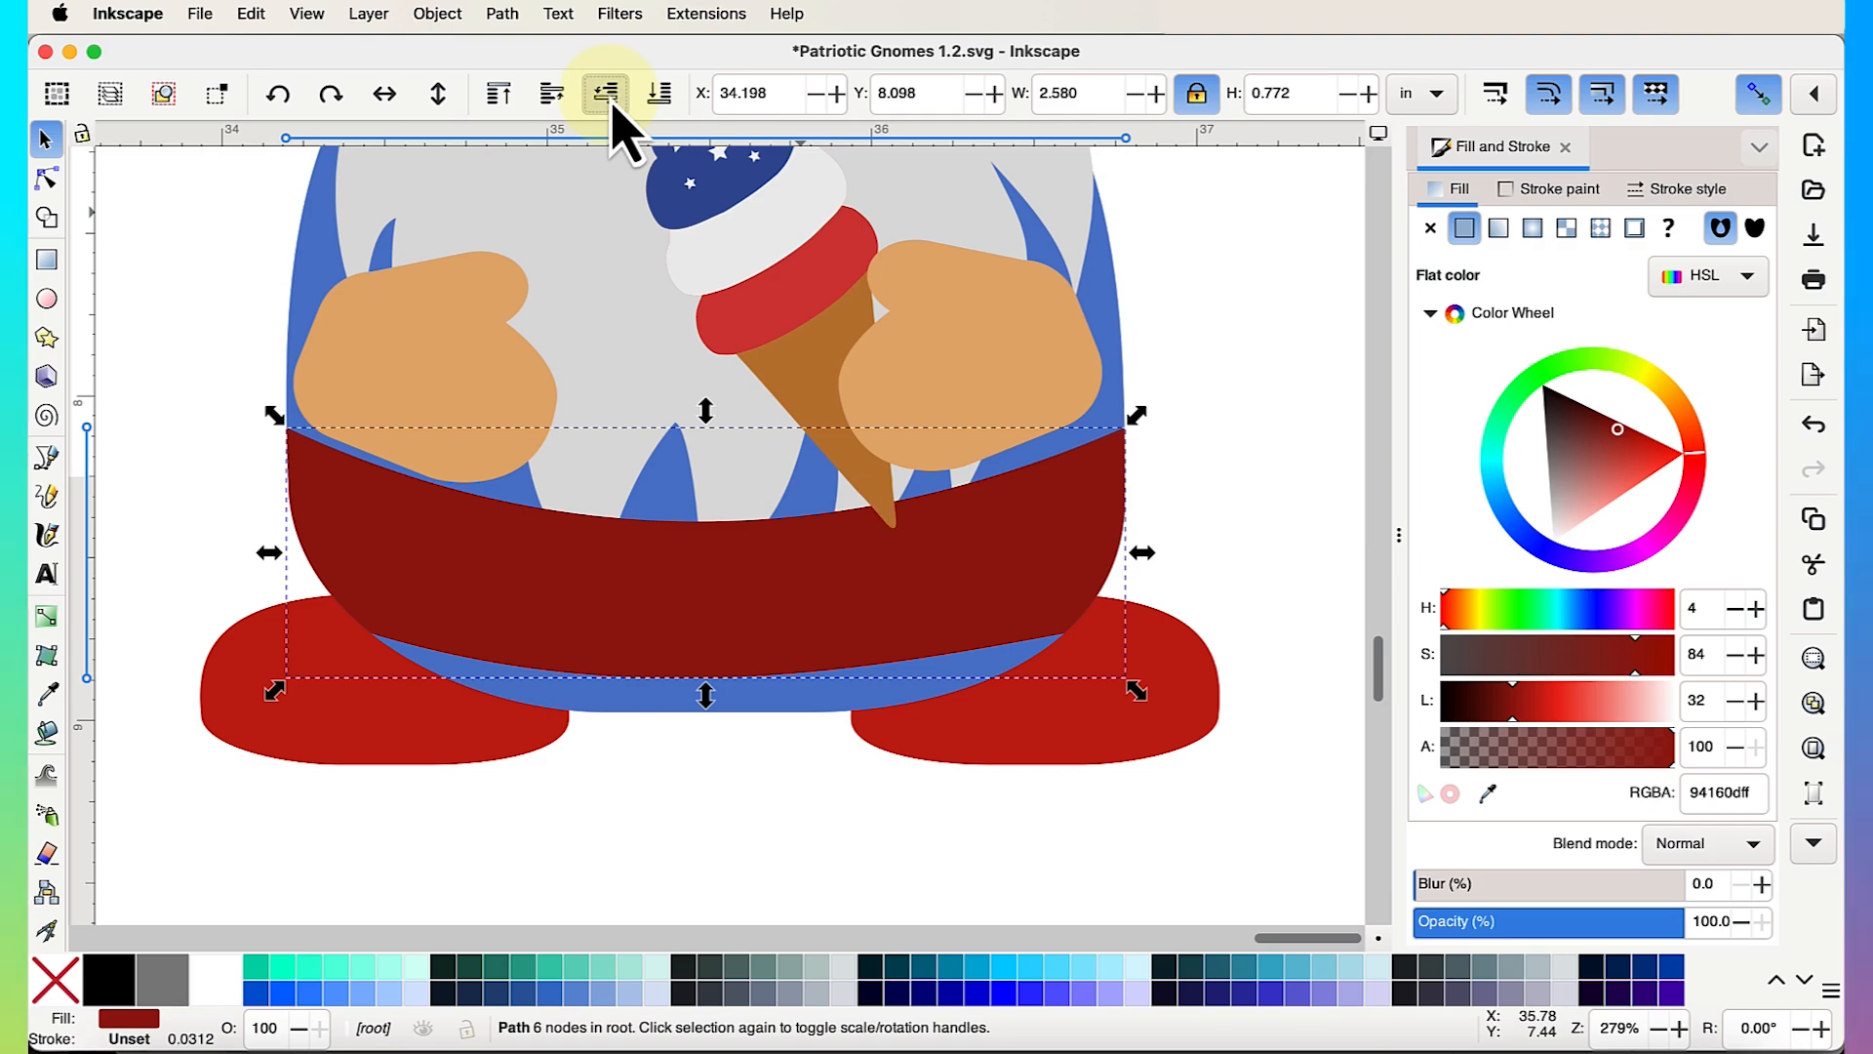
left_click(611, 101)
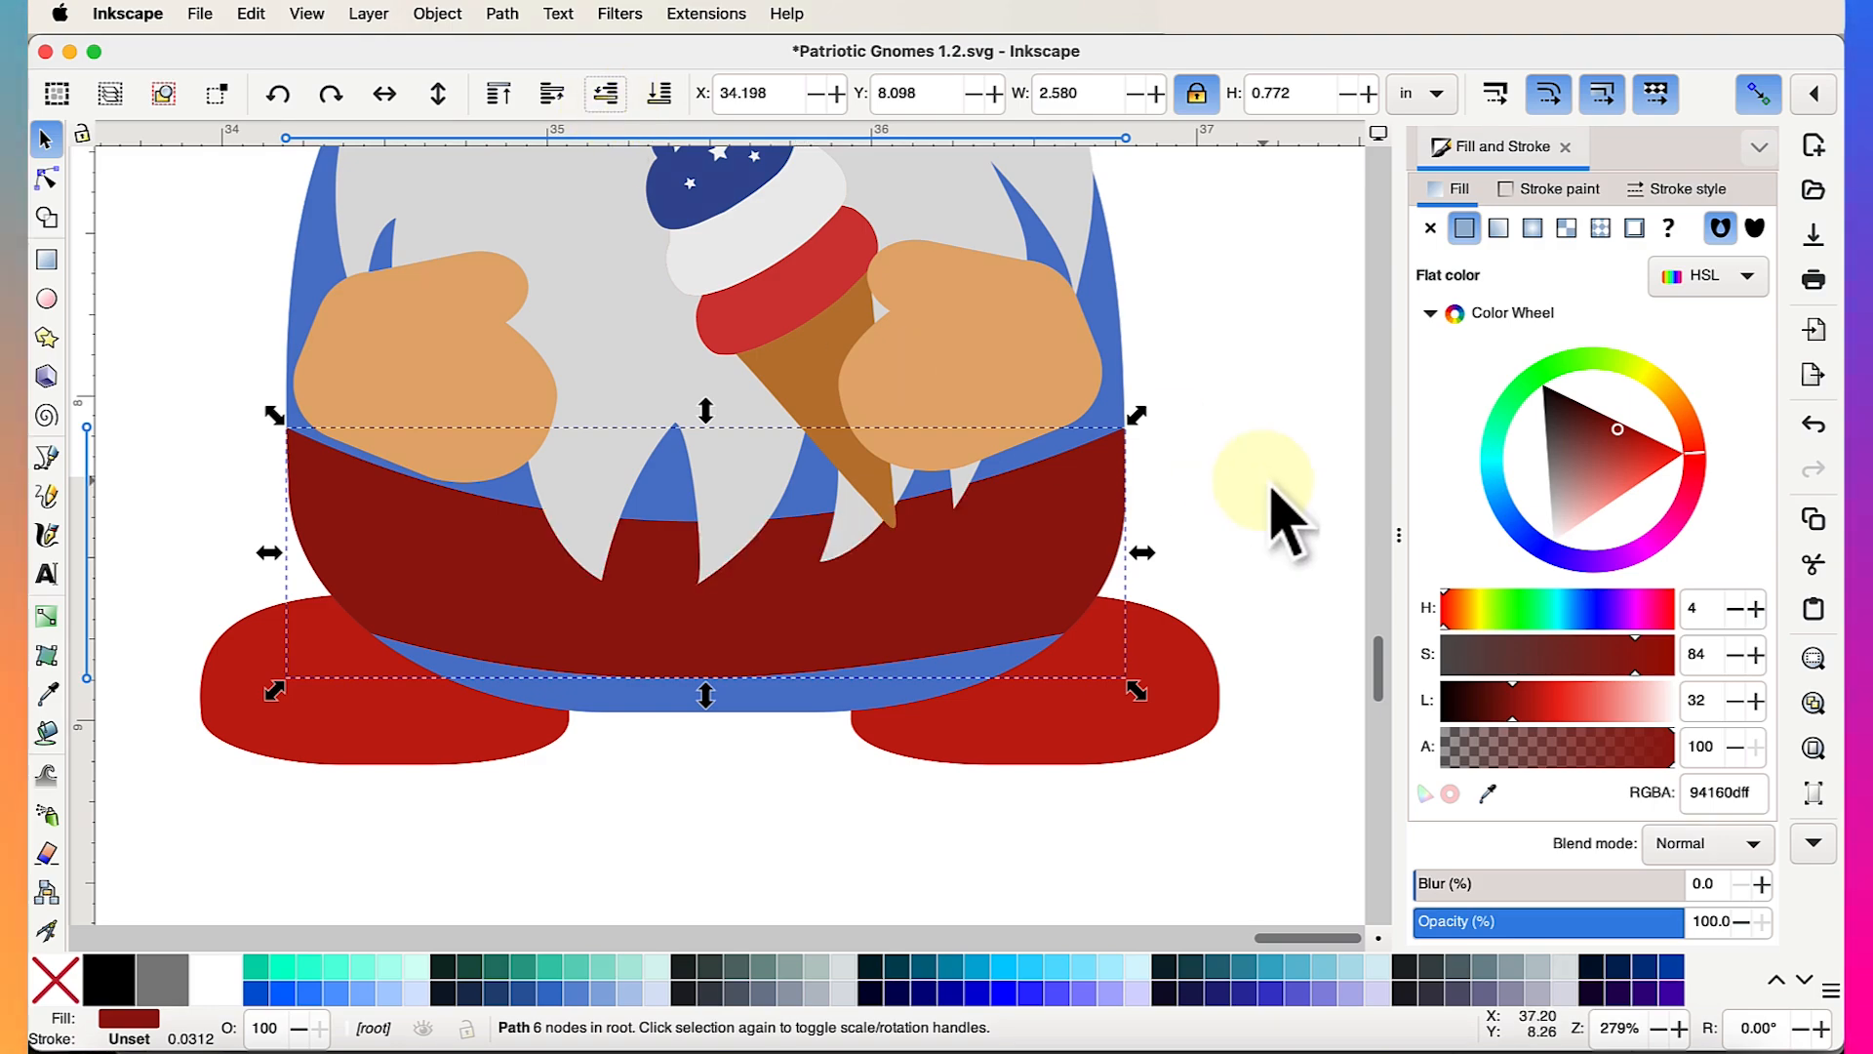
left_click(1202, 522)
scroll(1202, 519, "down", 4)
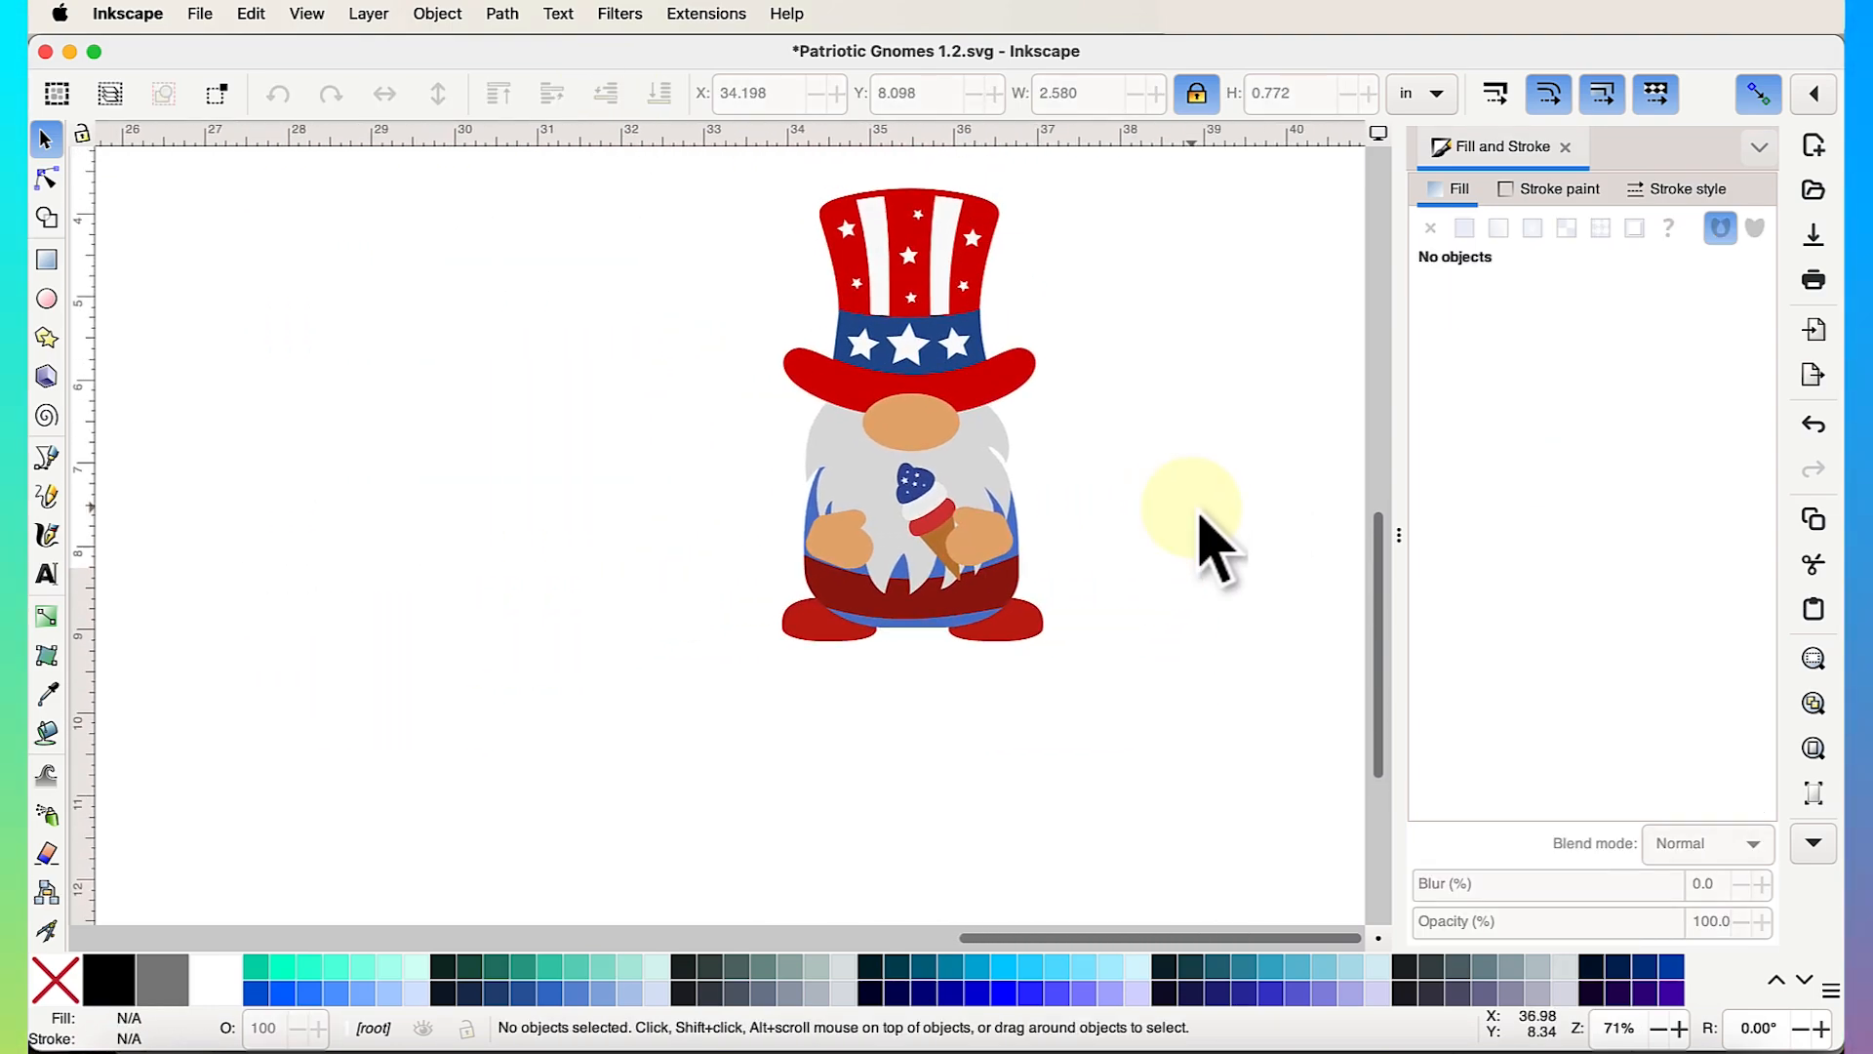
Recolour the band on the gnome's body with the hat band's blue, 234f90ff, and deselect it
scroll(1014, 577, "up", 3)
scroll(1014, 577, "down", 2)
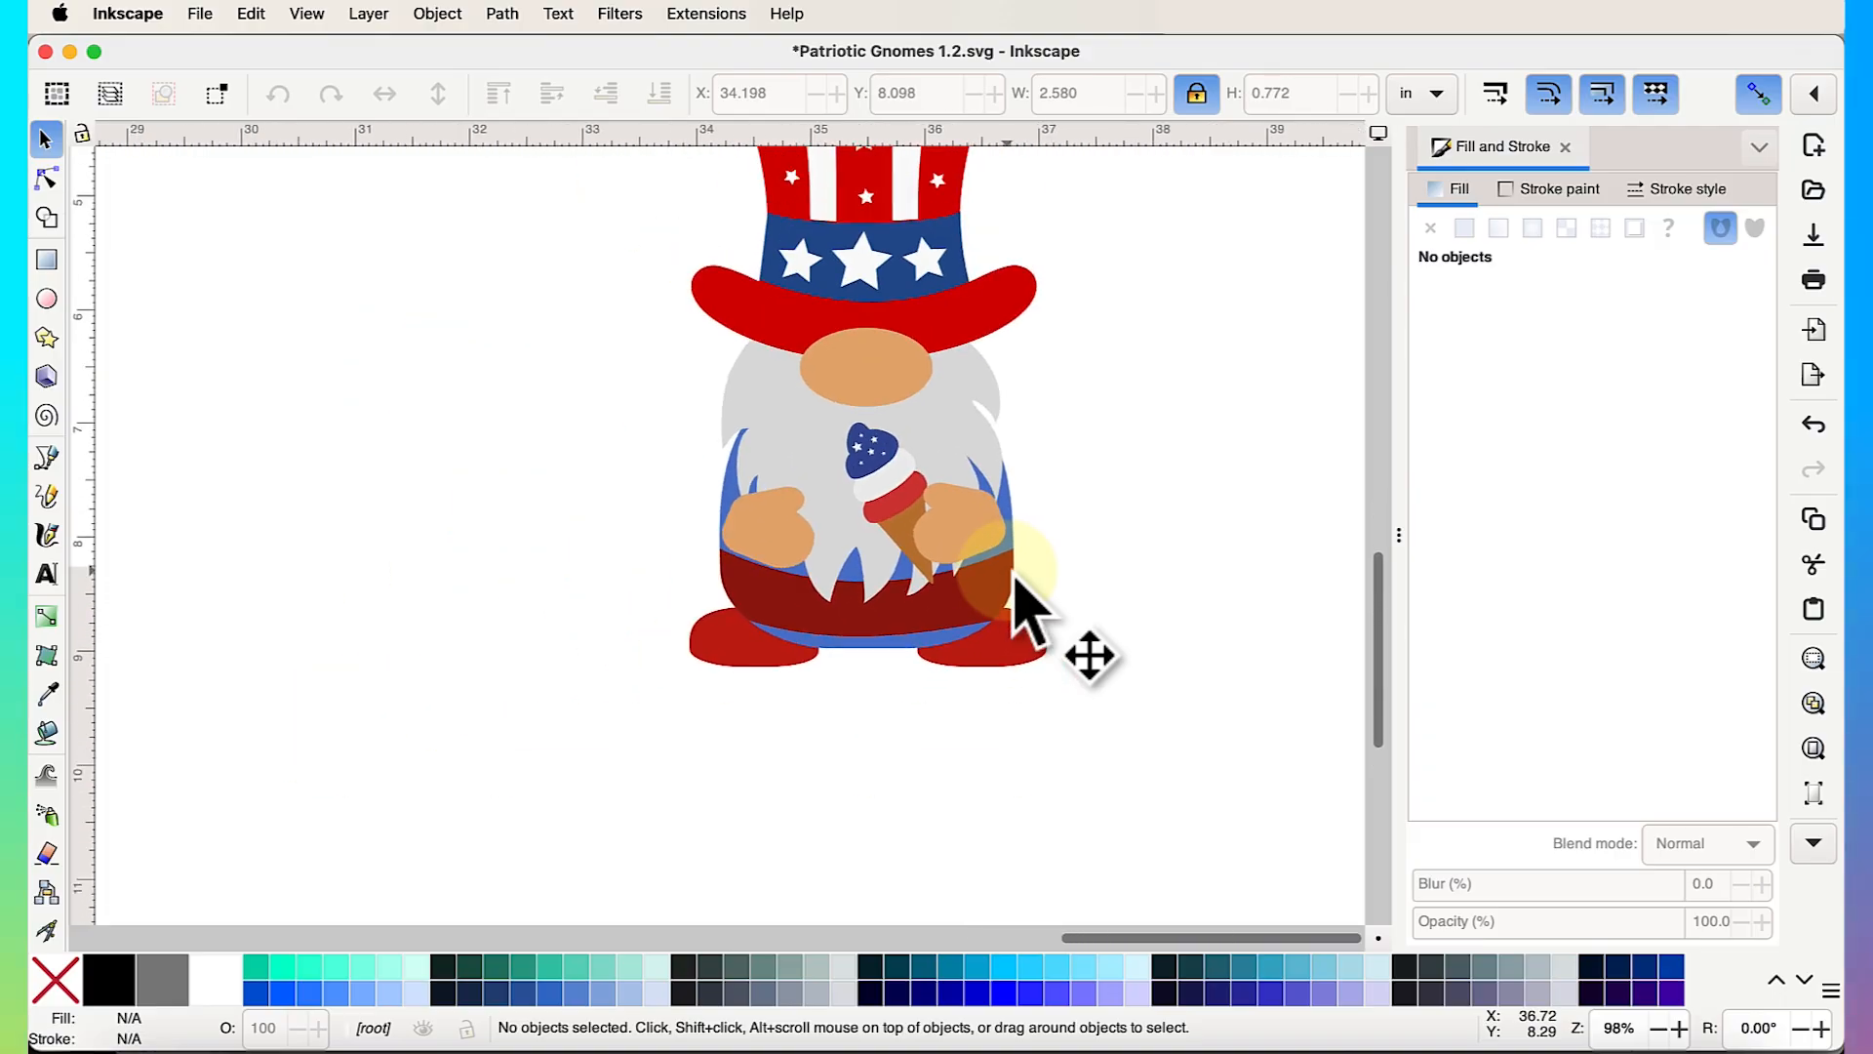
left_click(980, 600)
scroll(985, 605, "up", 1)
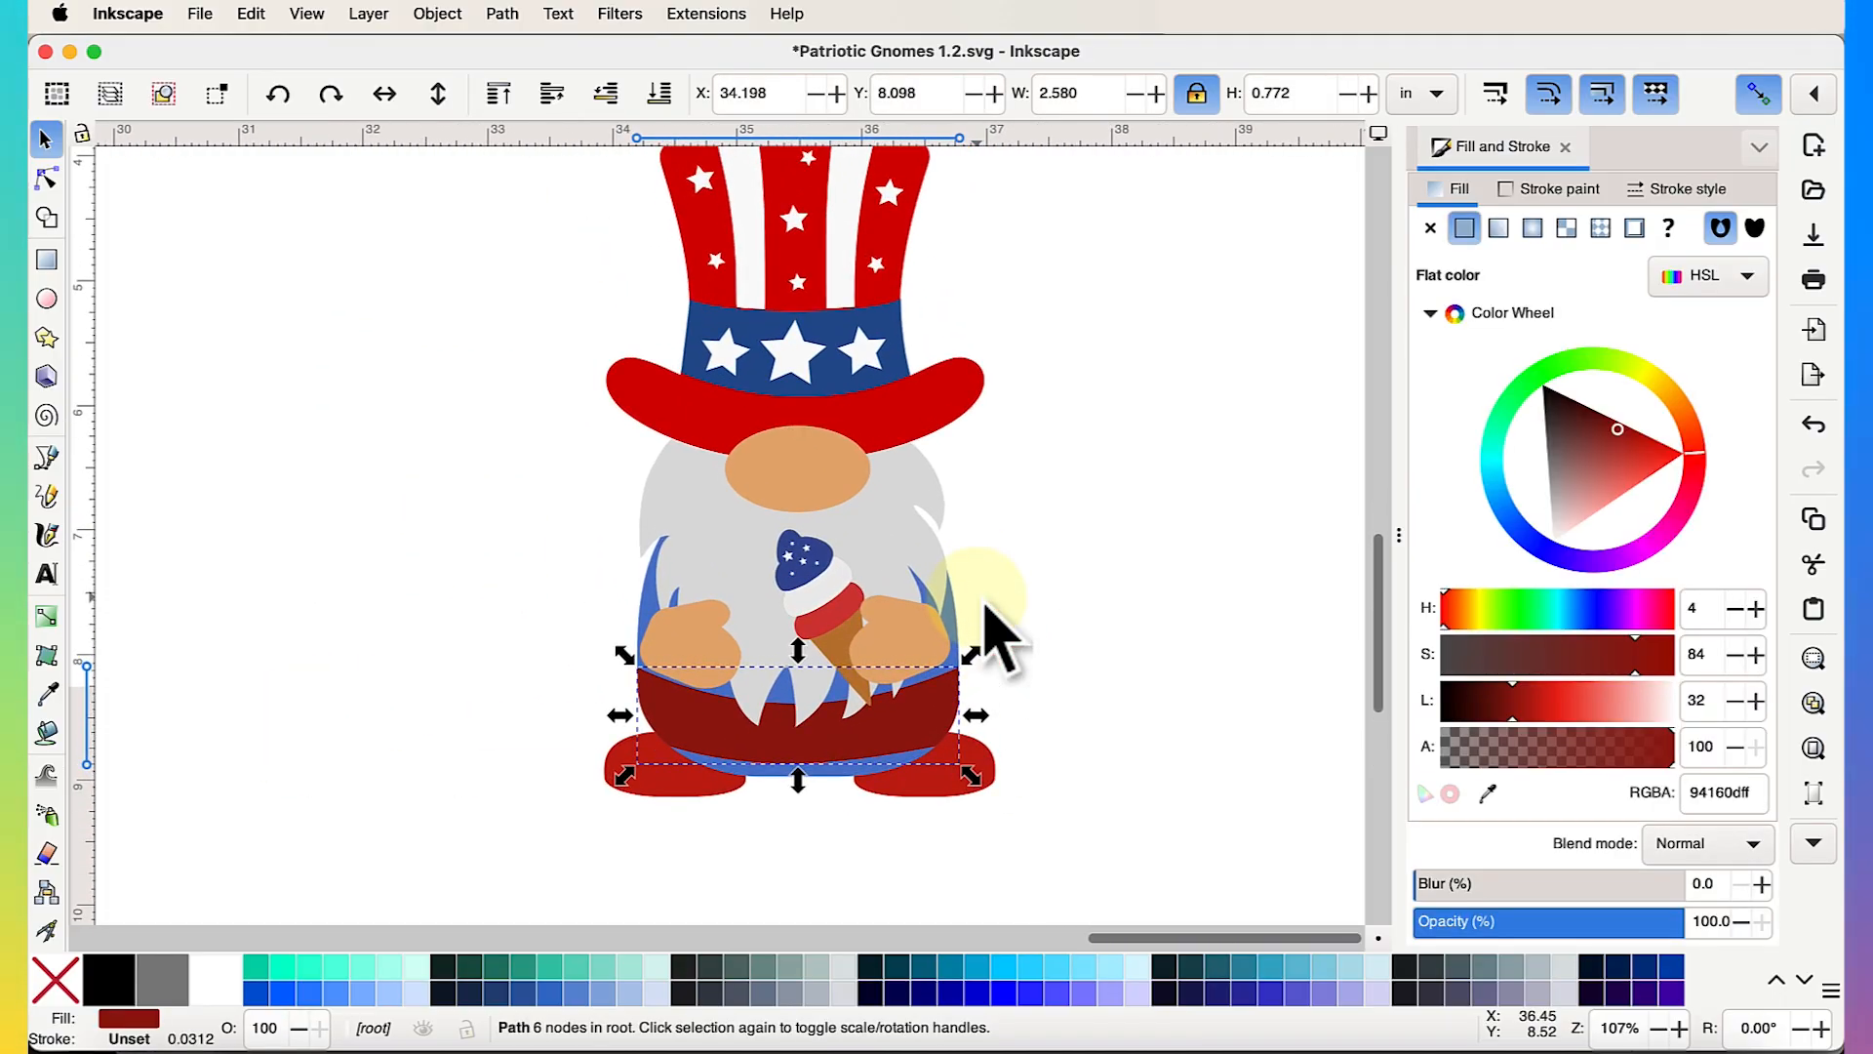
left_click(1486, 792)
left_click(868, 376)
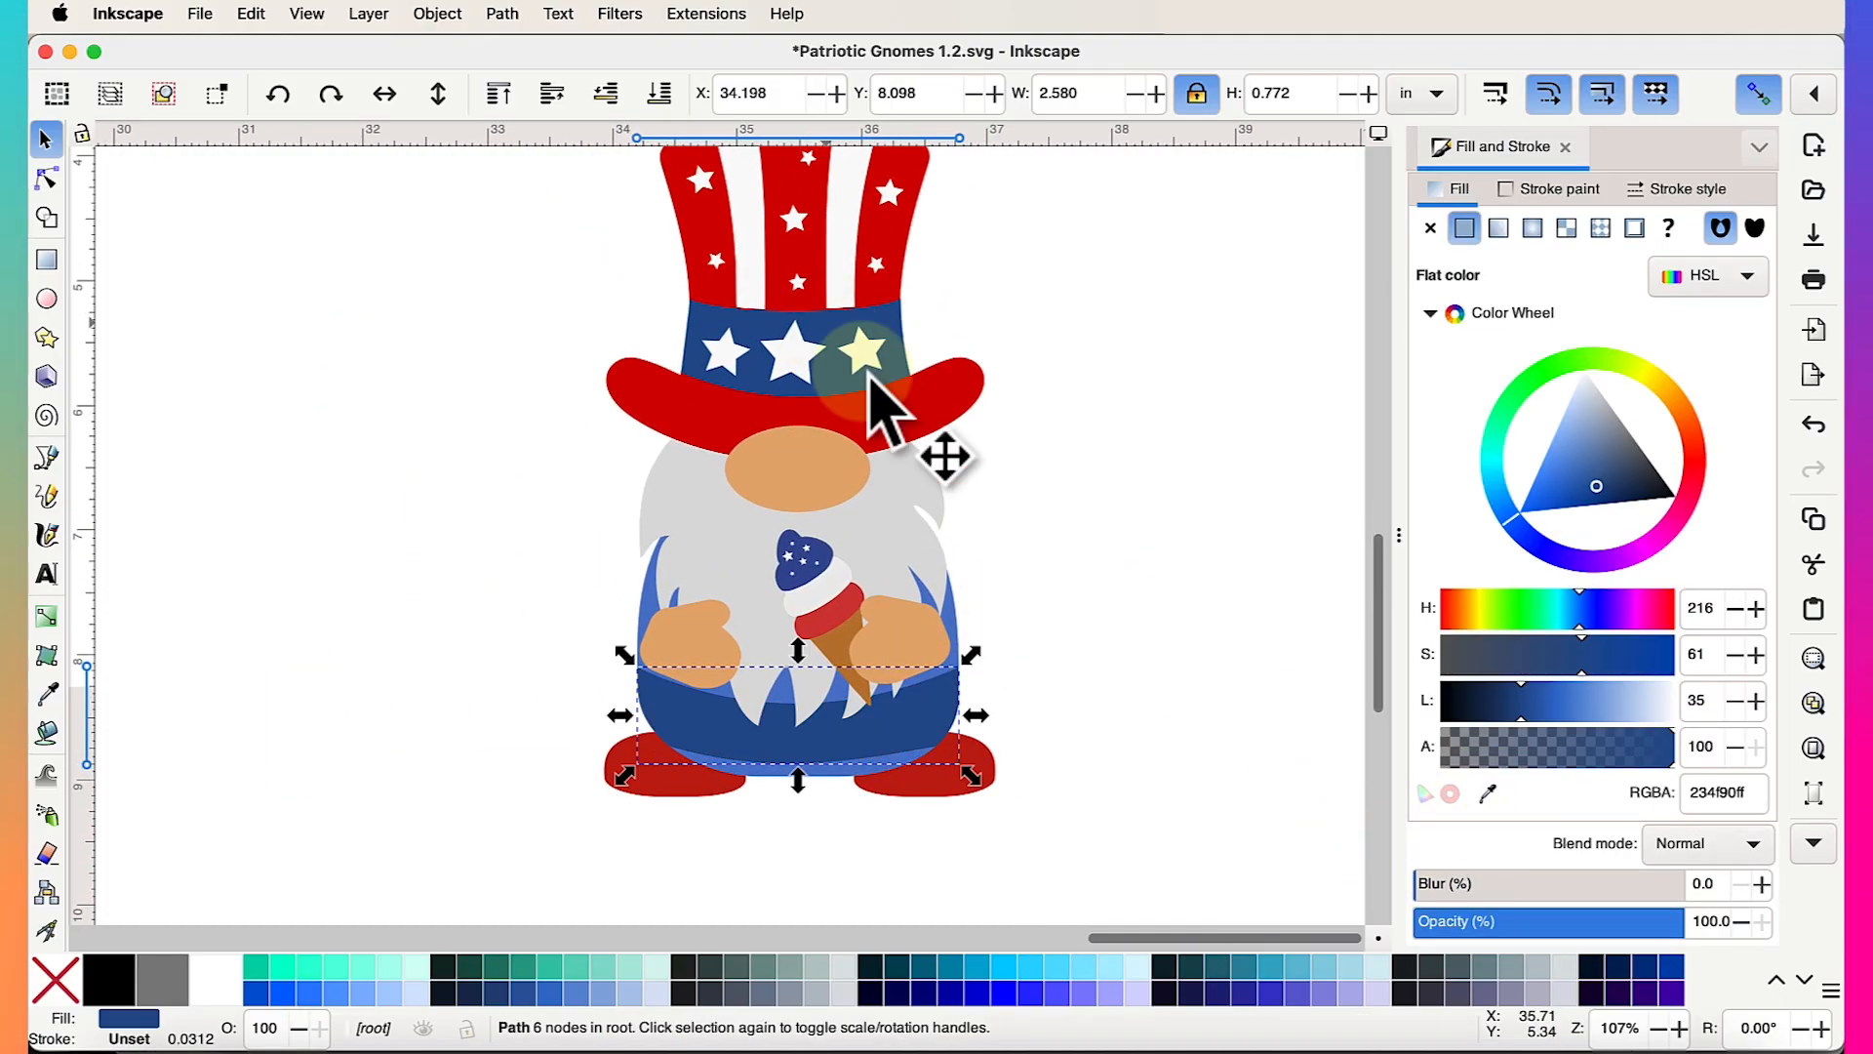
left_click(1049, 634)
scroll(1048, 634, "down", 2)
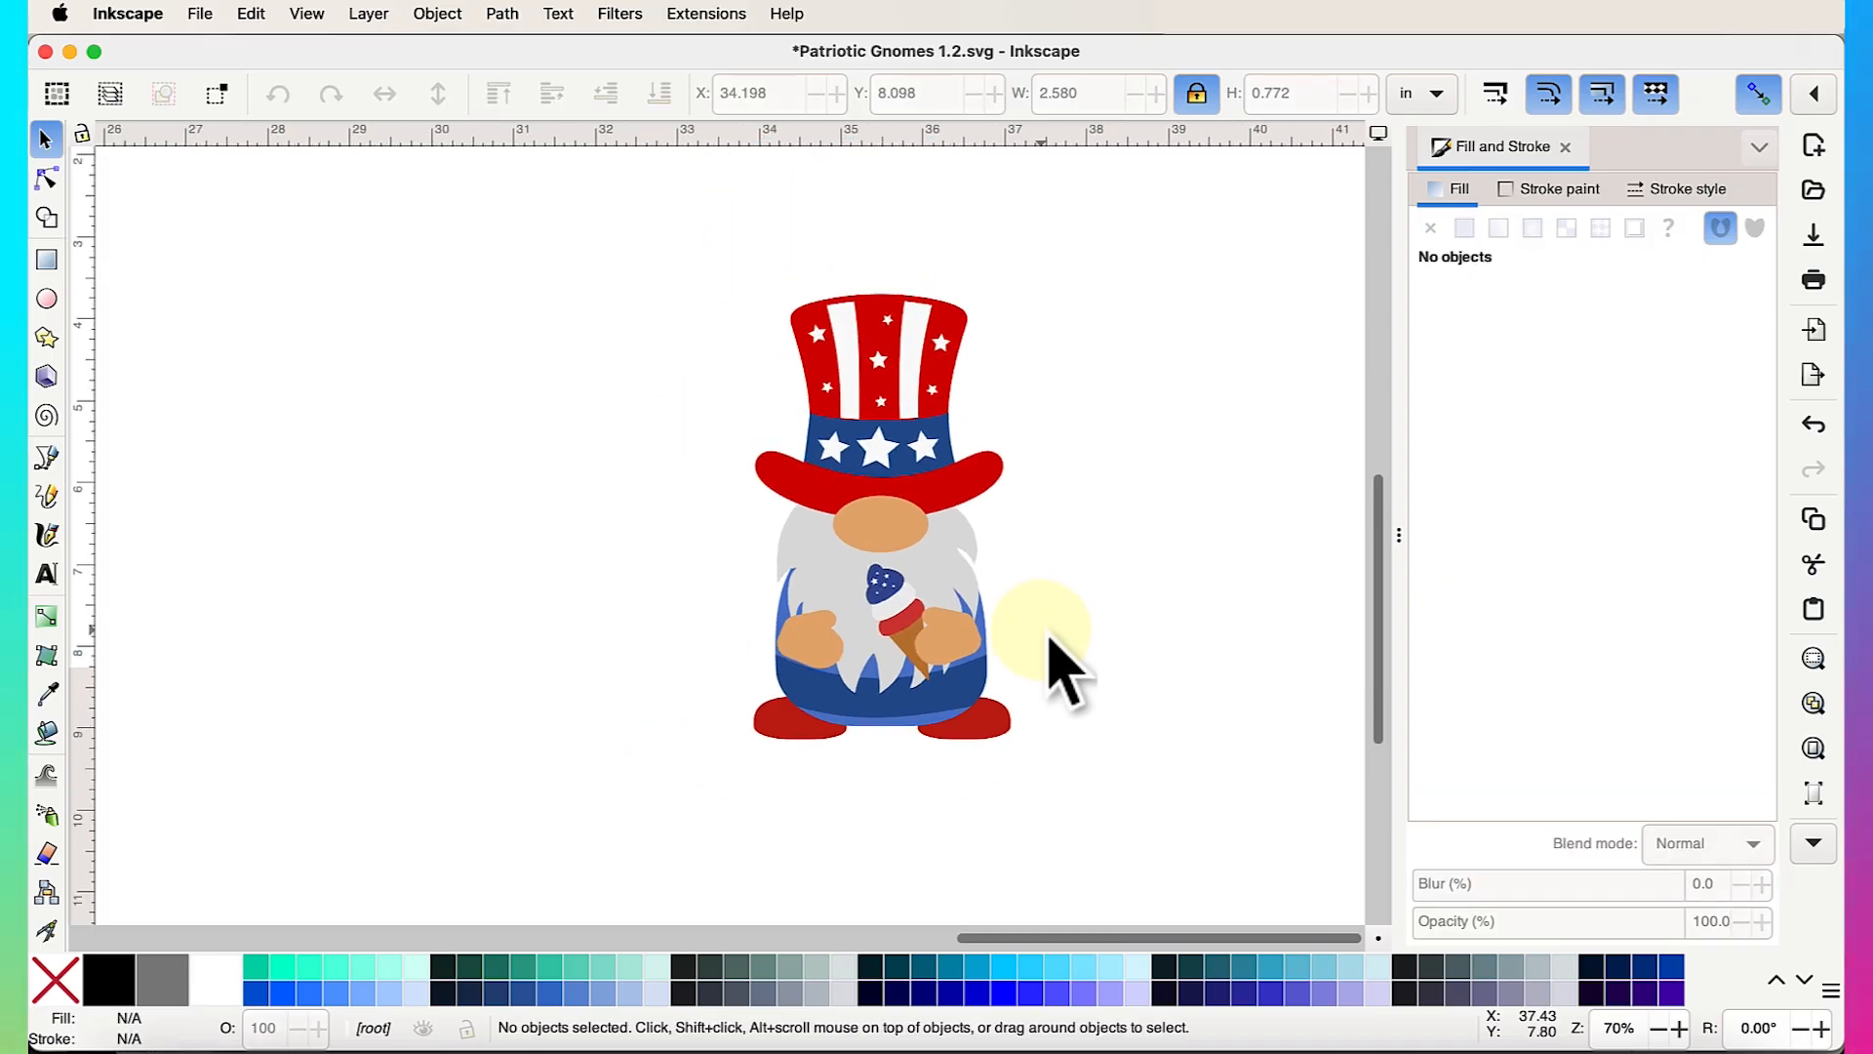
Move the whole ice cream gnome beside the three other gnomes and scale it proportionally to about 2.58 by 4.48 in
scroll(1056, 663, "down", 3)
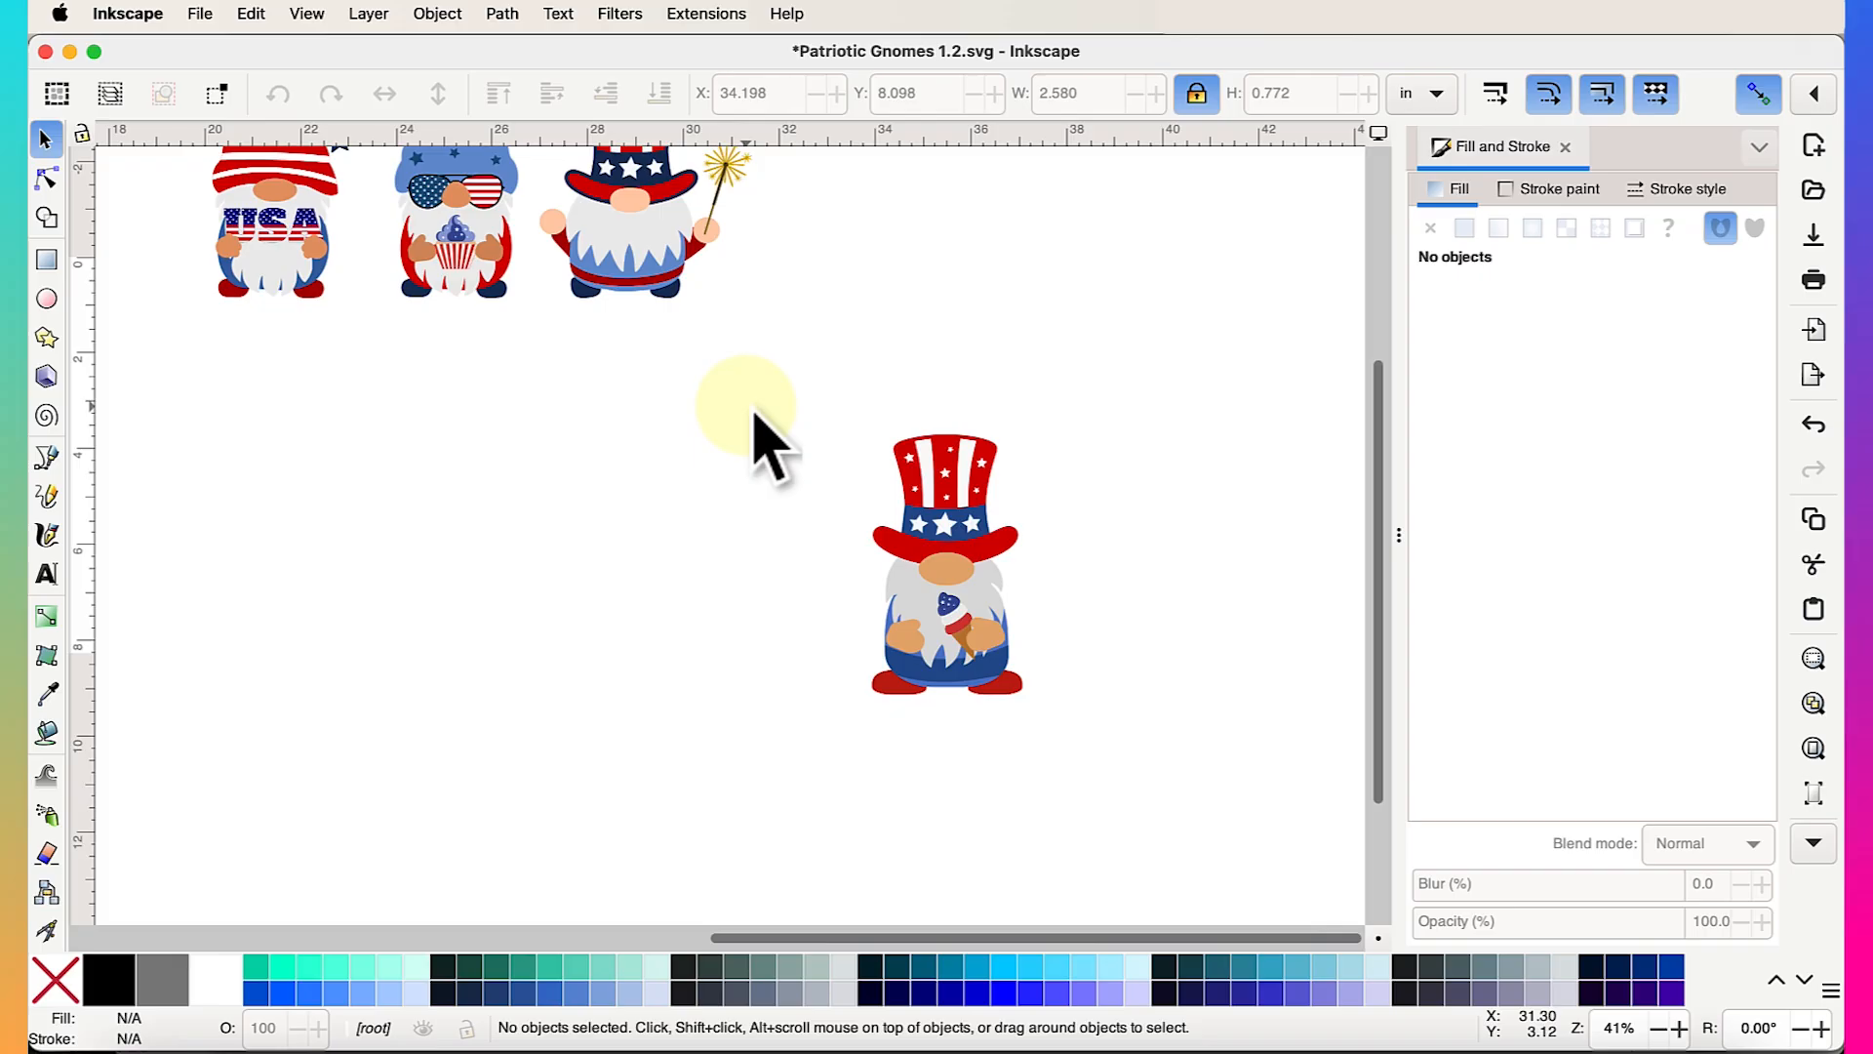
key("ctrl+a")
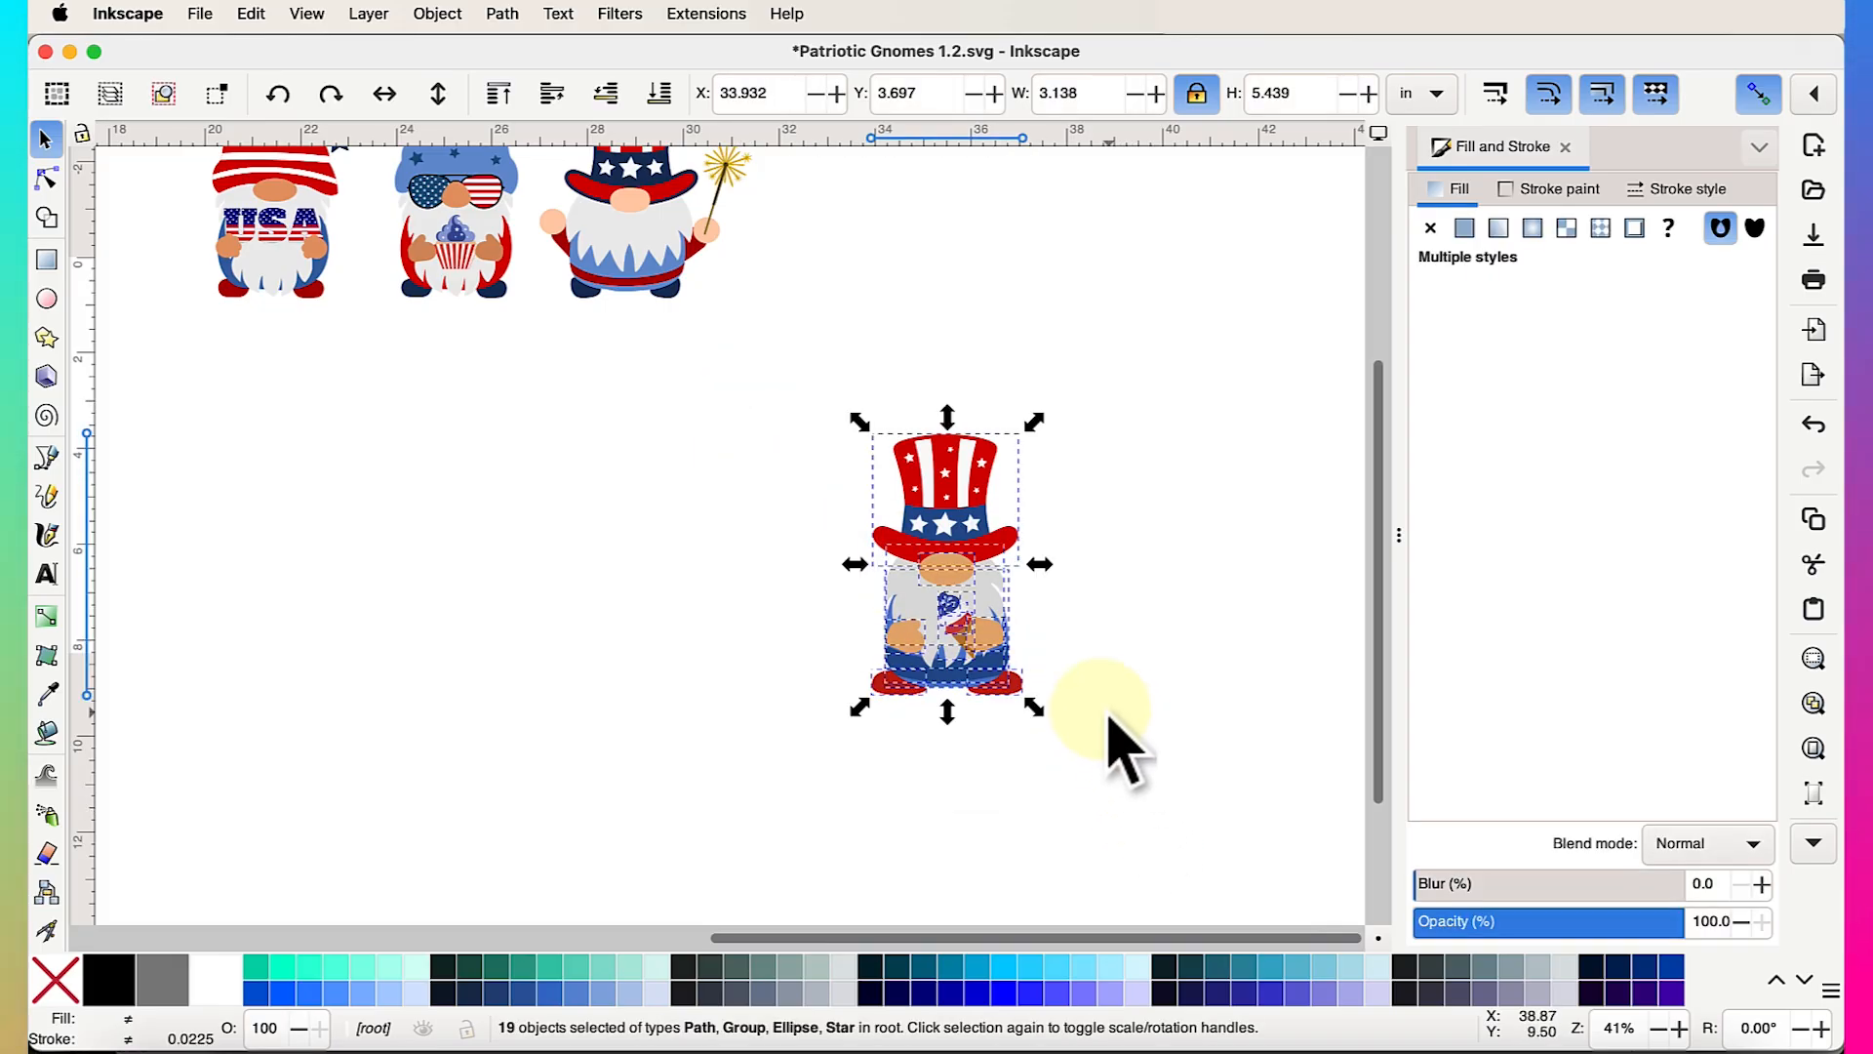
left_click_drag(974, 670, 858, 259)
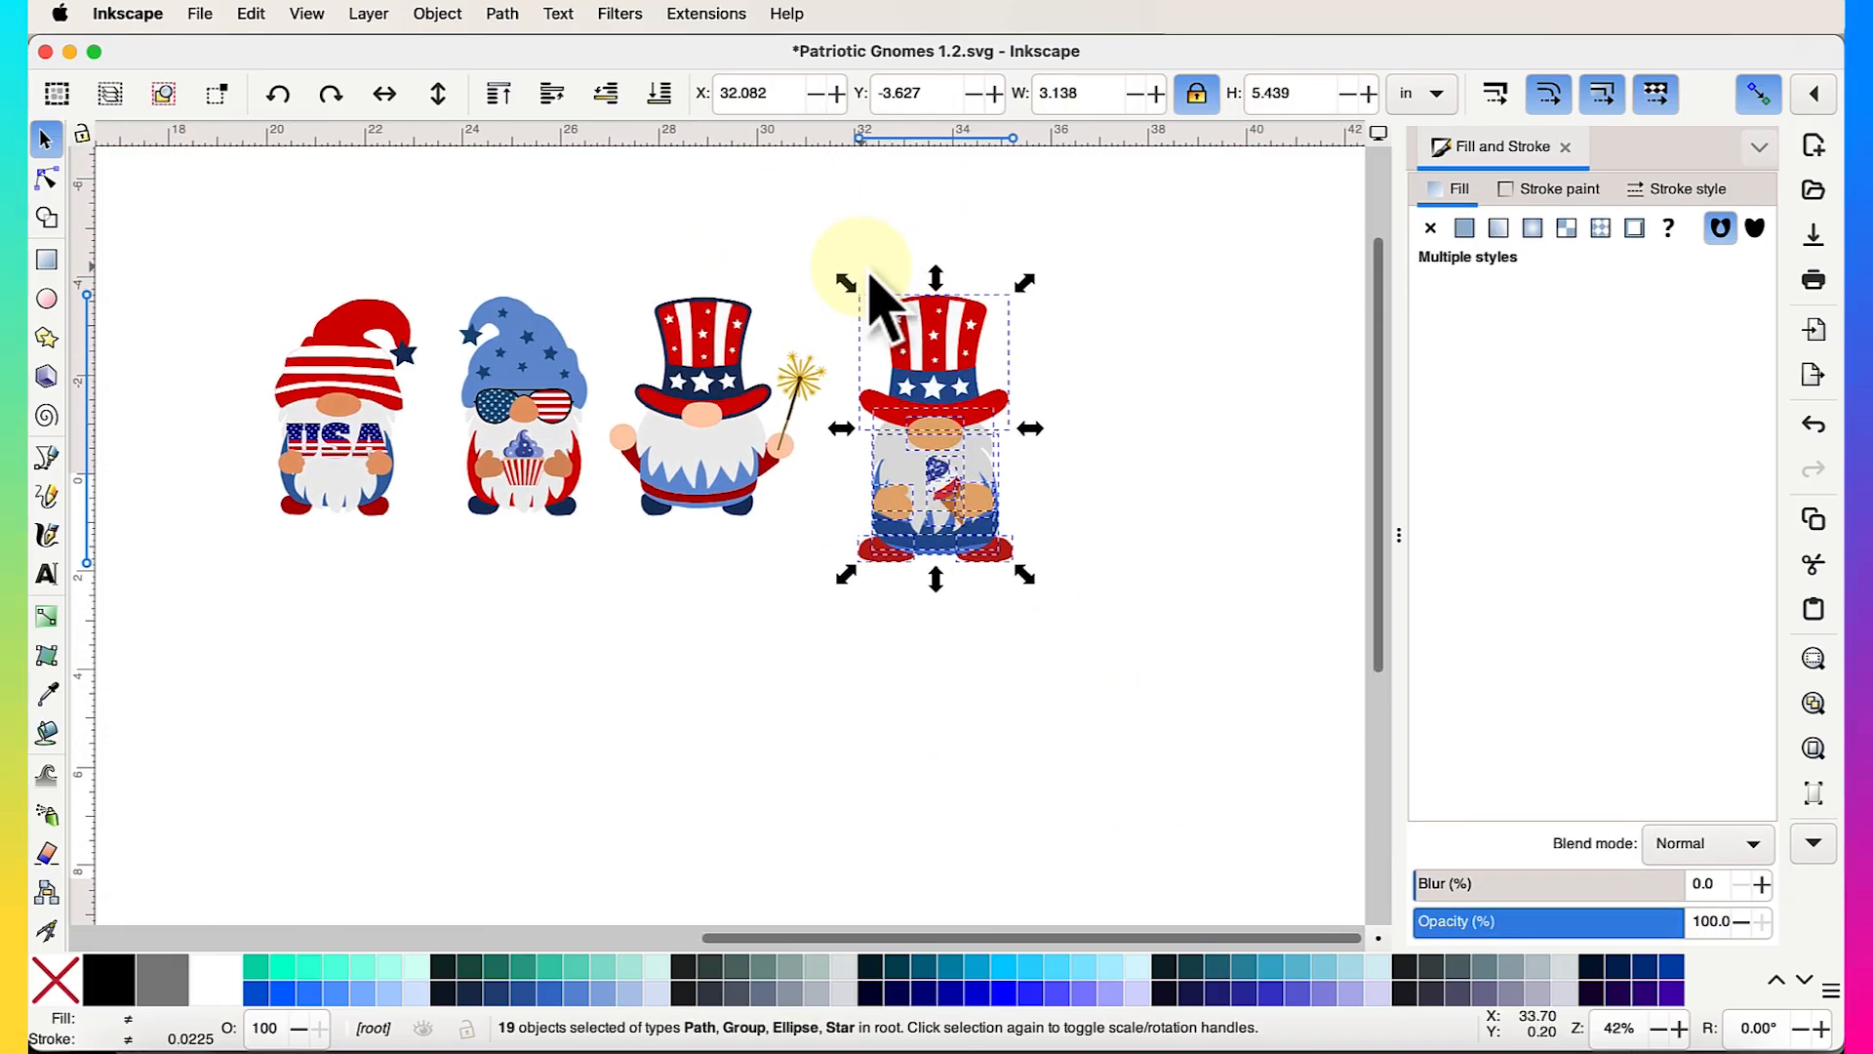
scroll(857, 259, "up", 2)
left_click_drag(1110, 755, 1064, 675)
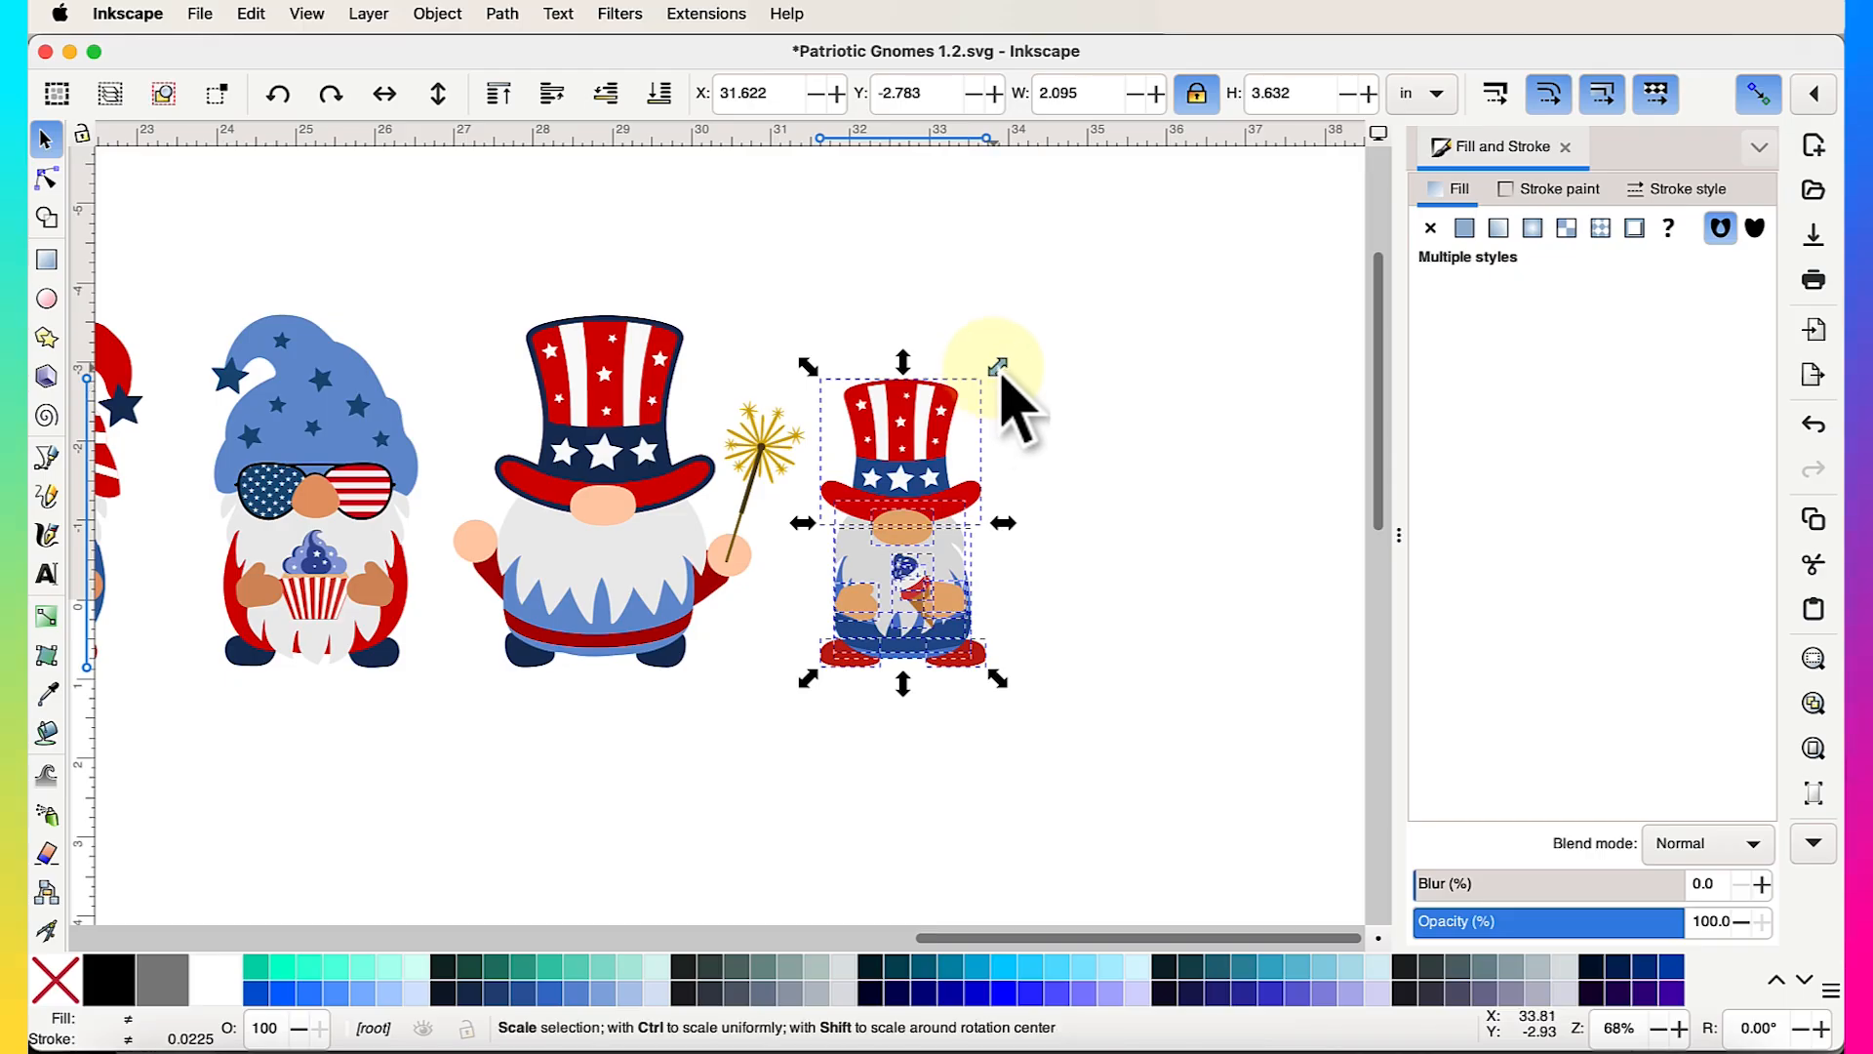
left_click(1138, 536)
scroll(1134, 535, "down", 4)
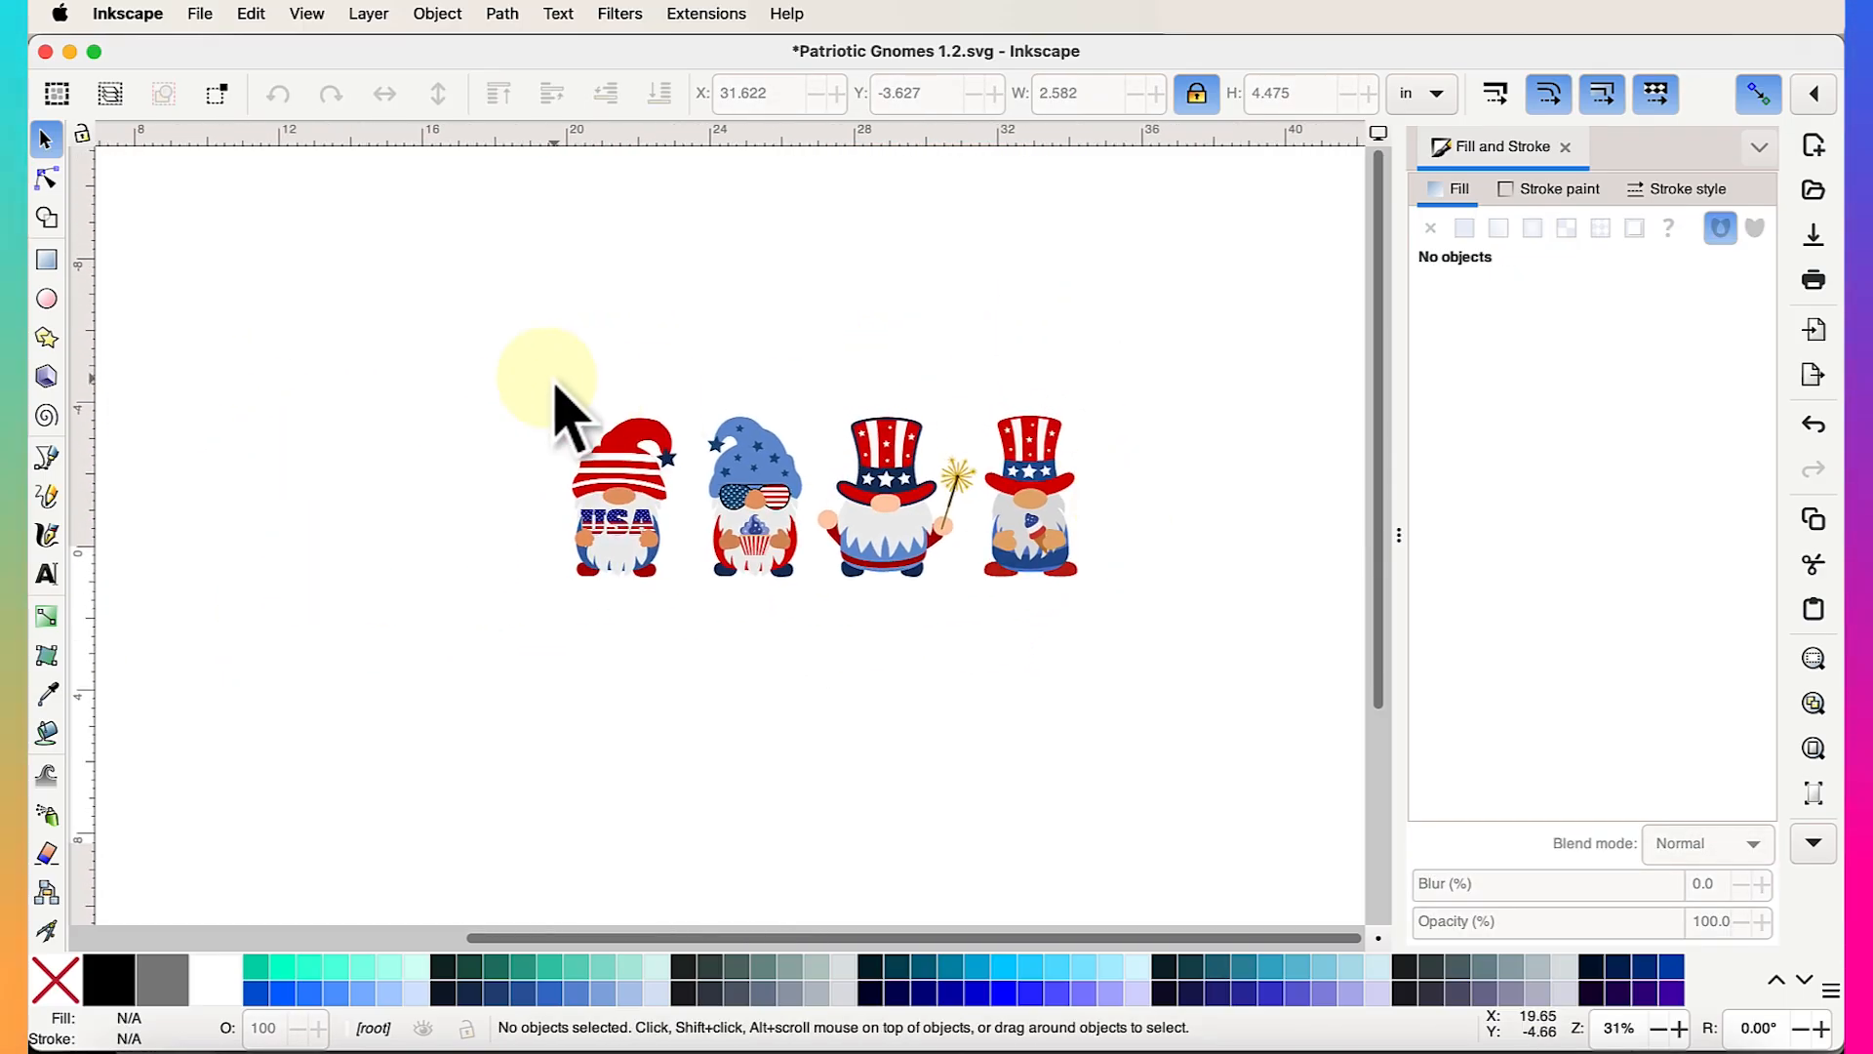
Move all four gnomes together onto the page and scale the row down proportionally
left_click_drag(477, 368, 1169, 707)
scroll(1129, 429, "down", 3)
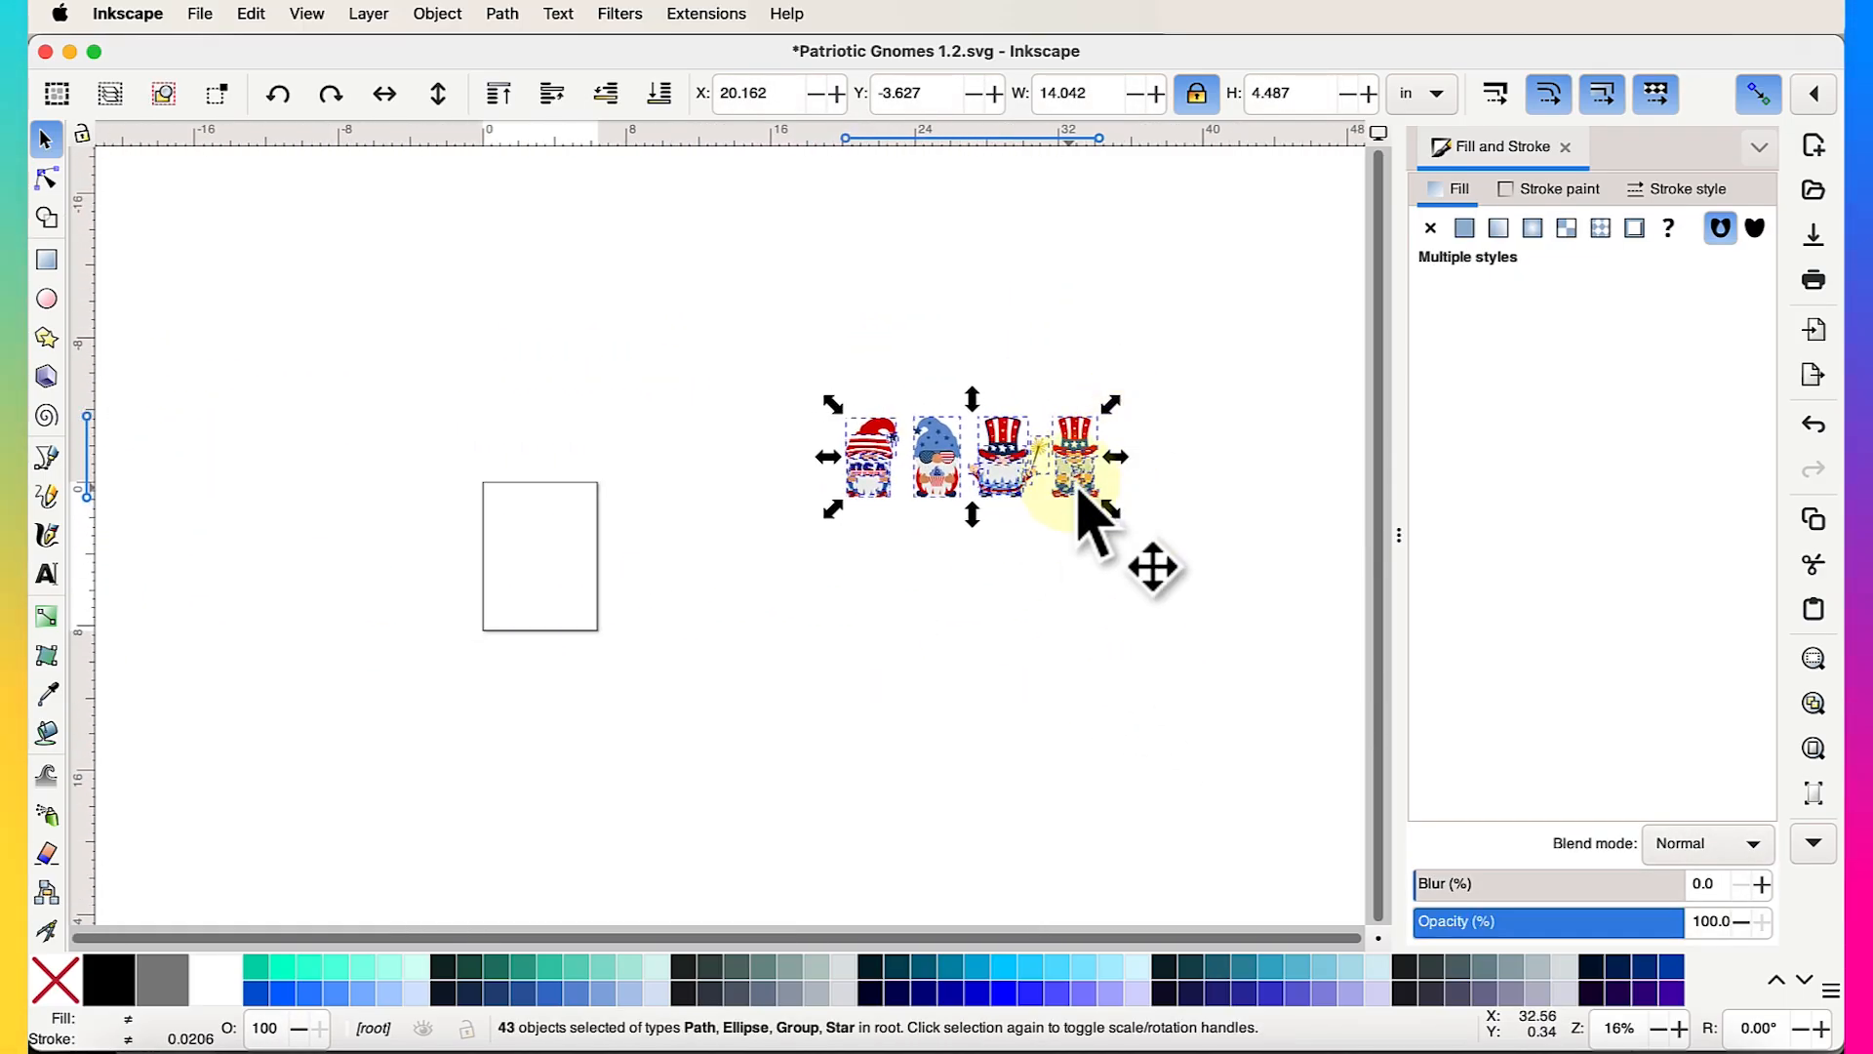
left_click_drag(1081, 493, 731, 571)
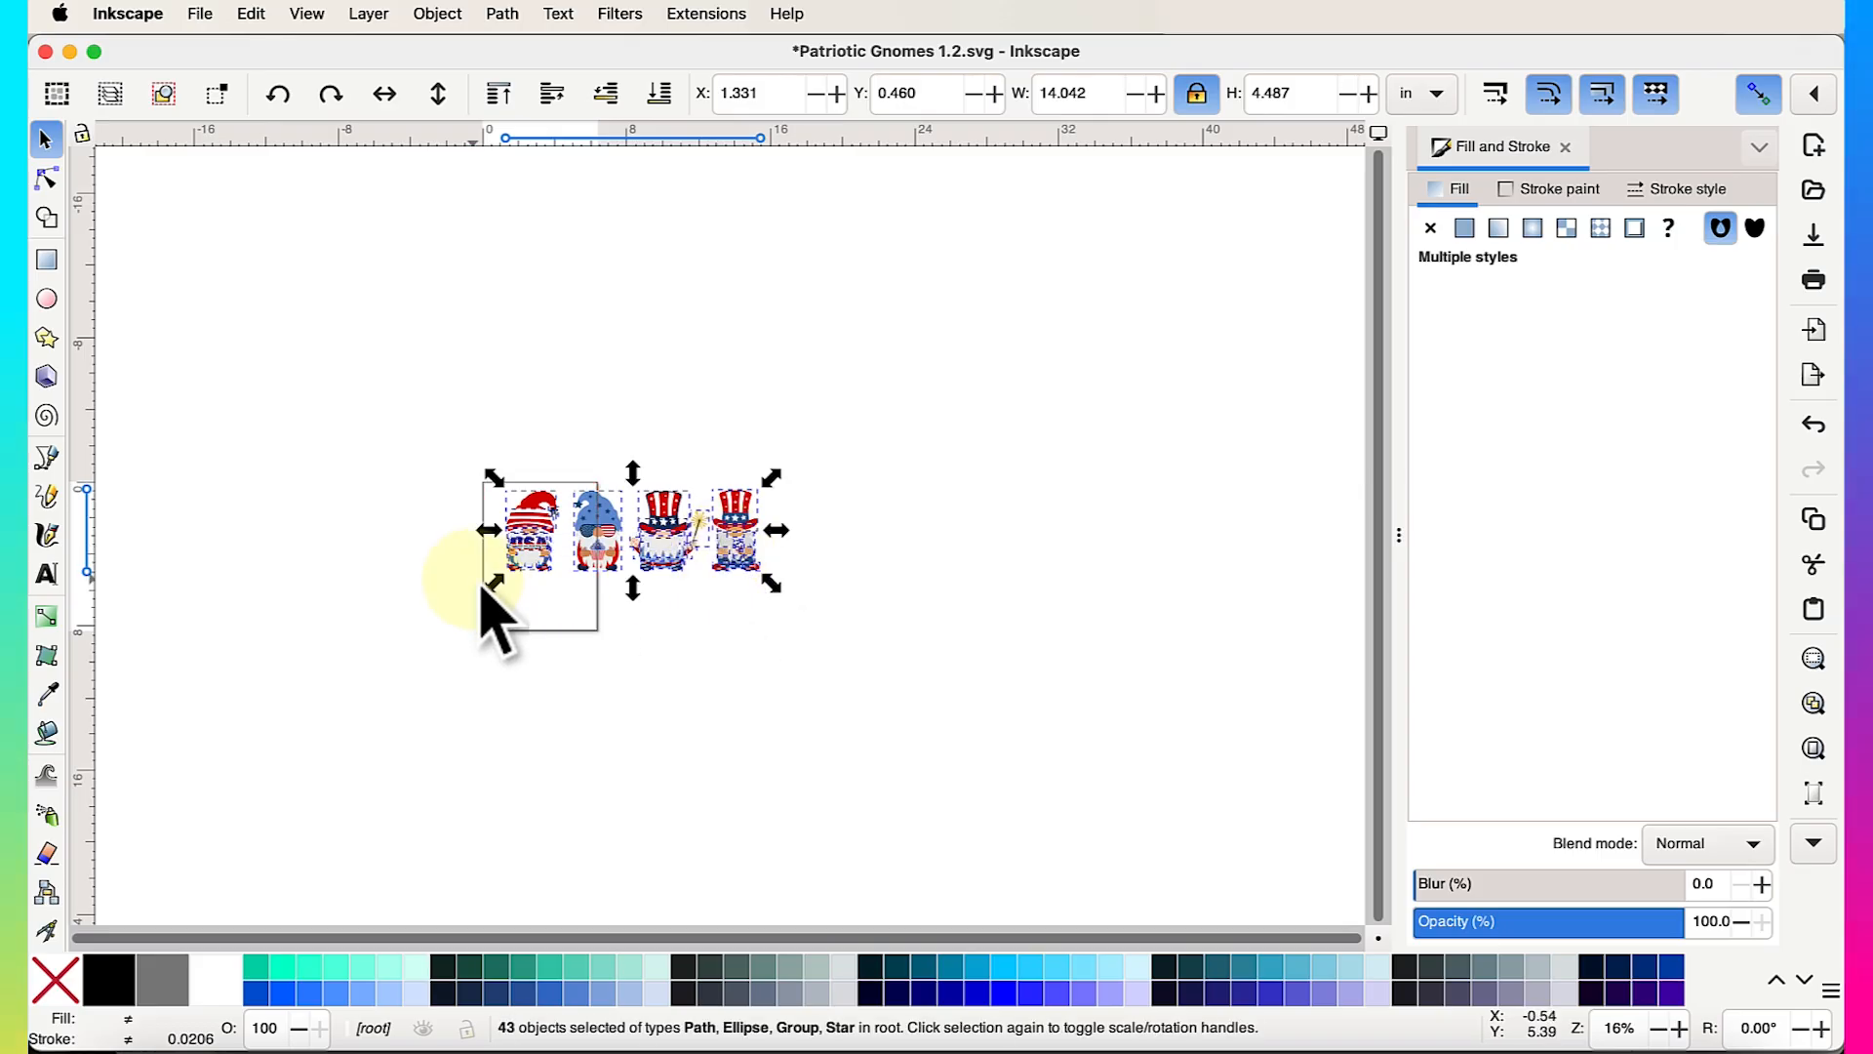
scroll(481, 586, "up", 4)
left_click_drag(1171, 597, 1030, 515)
Place the two top-hat gnomes beneath the other two on the page and save the document
left_click_drag(1041, 326, 756, 551)
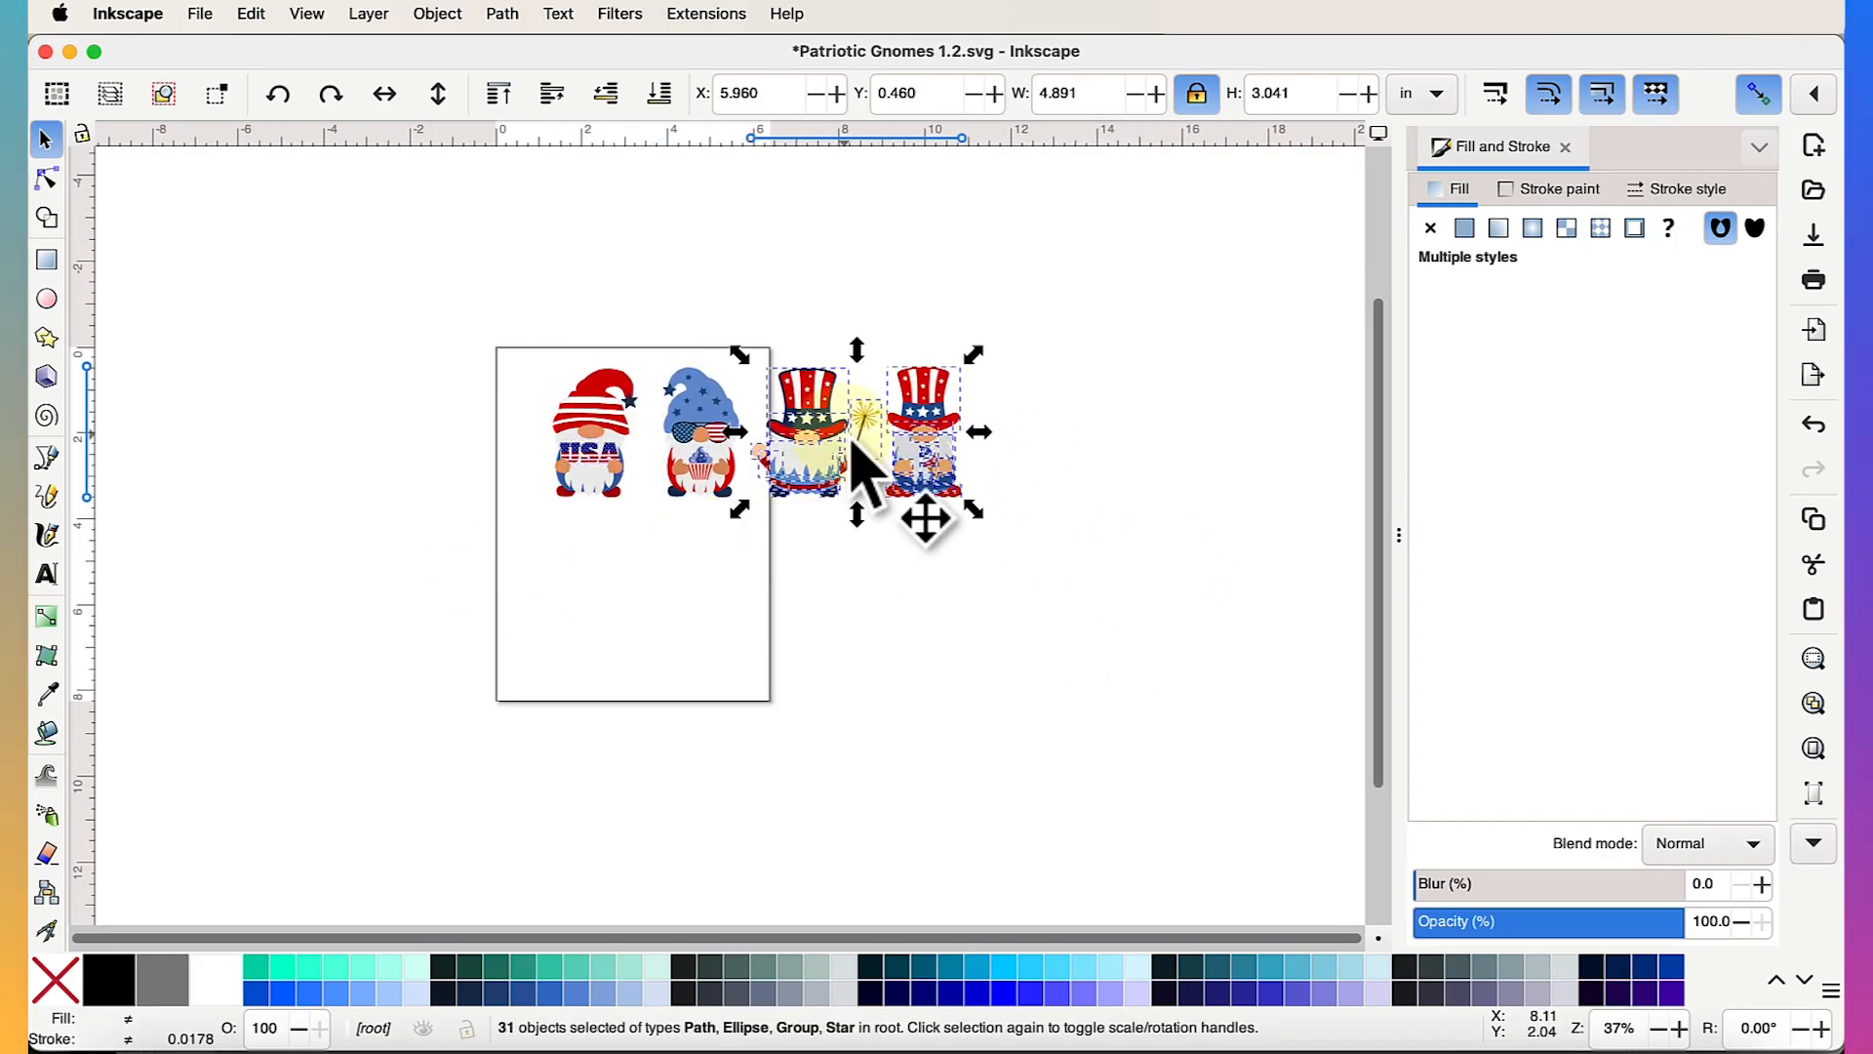
left_click_drag(857, 439, 628, 629)
scroll(627, 625, "up", 3)
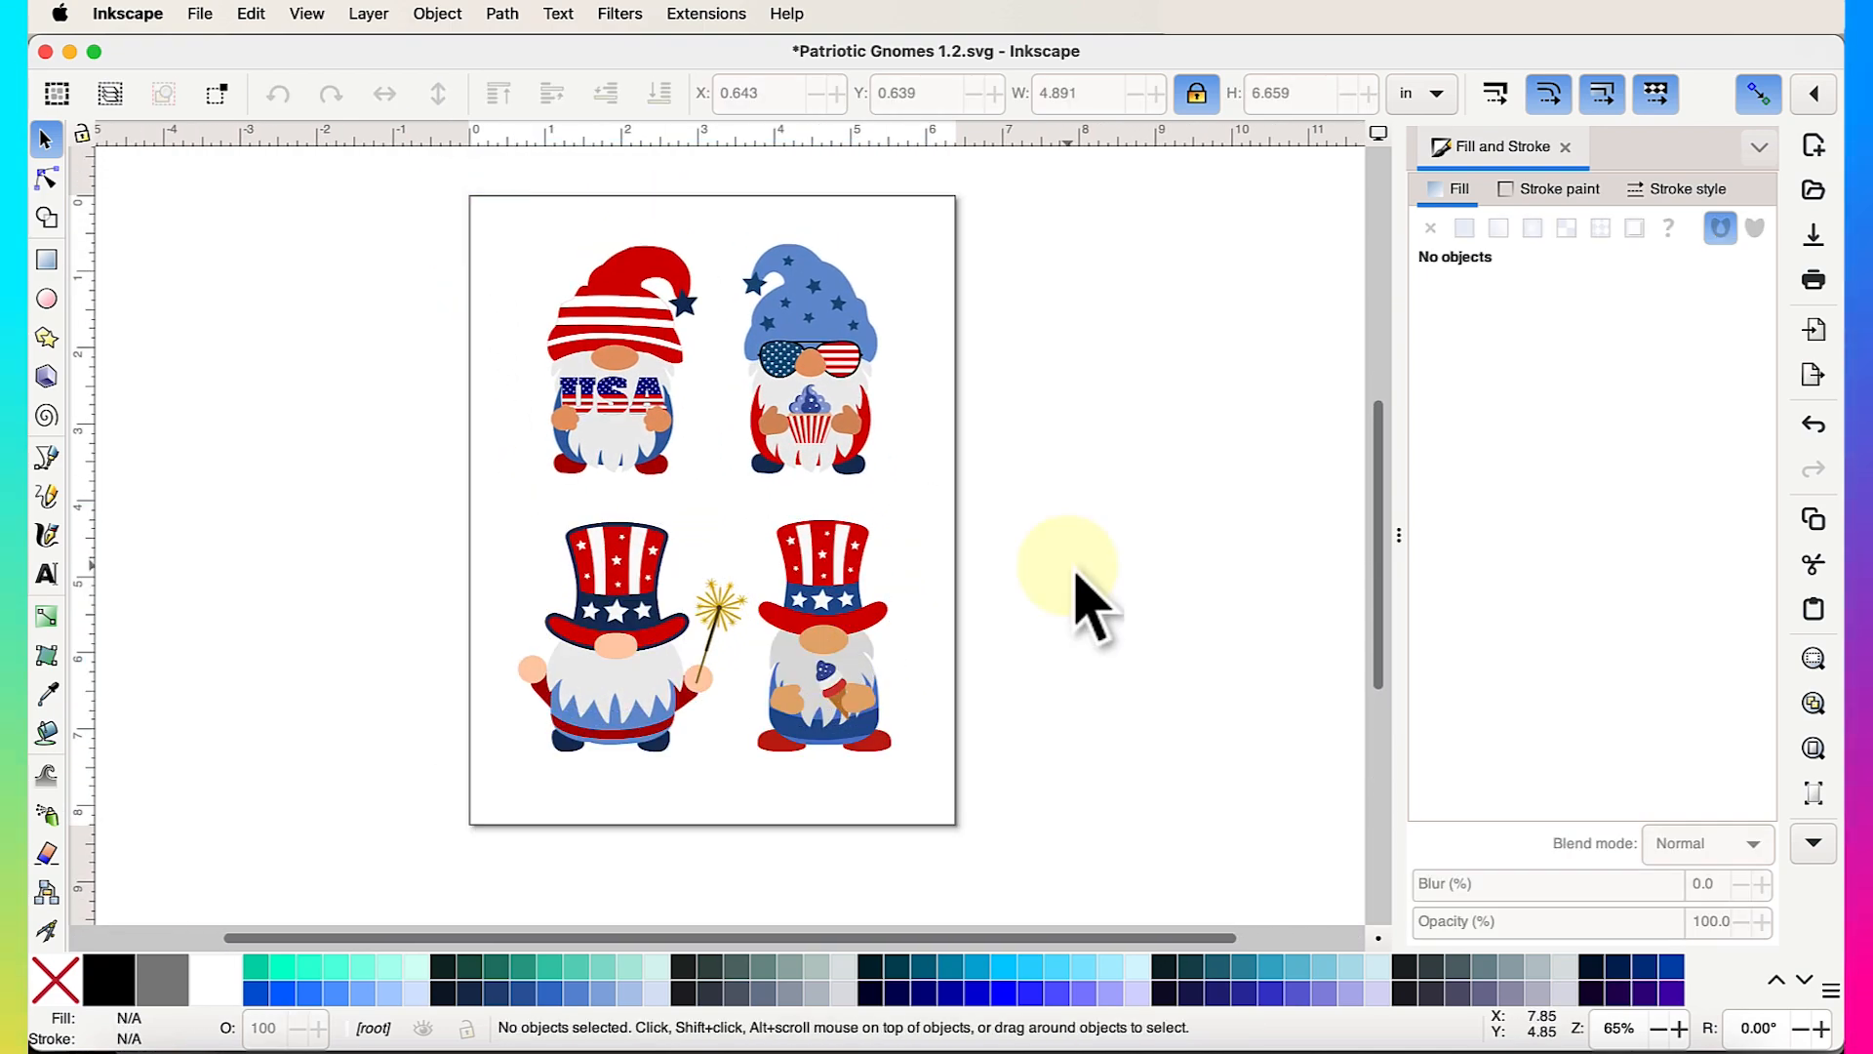
left_click(200, 13)
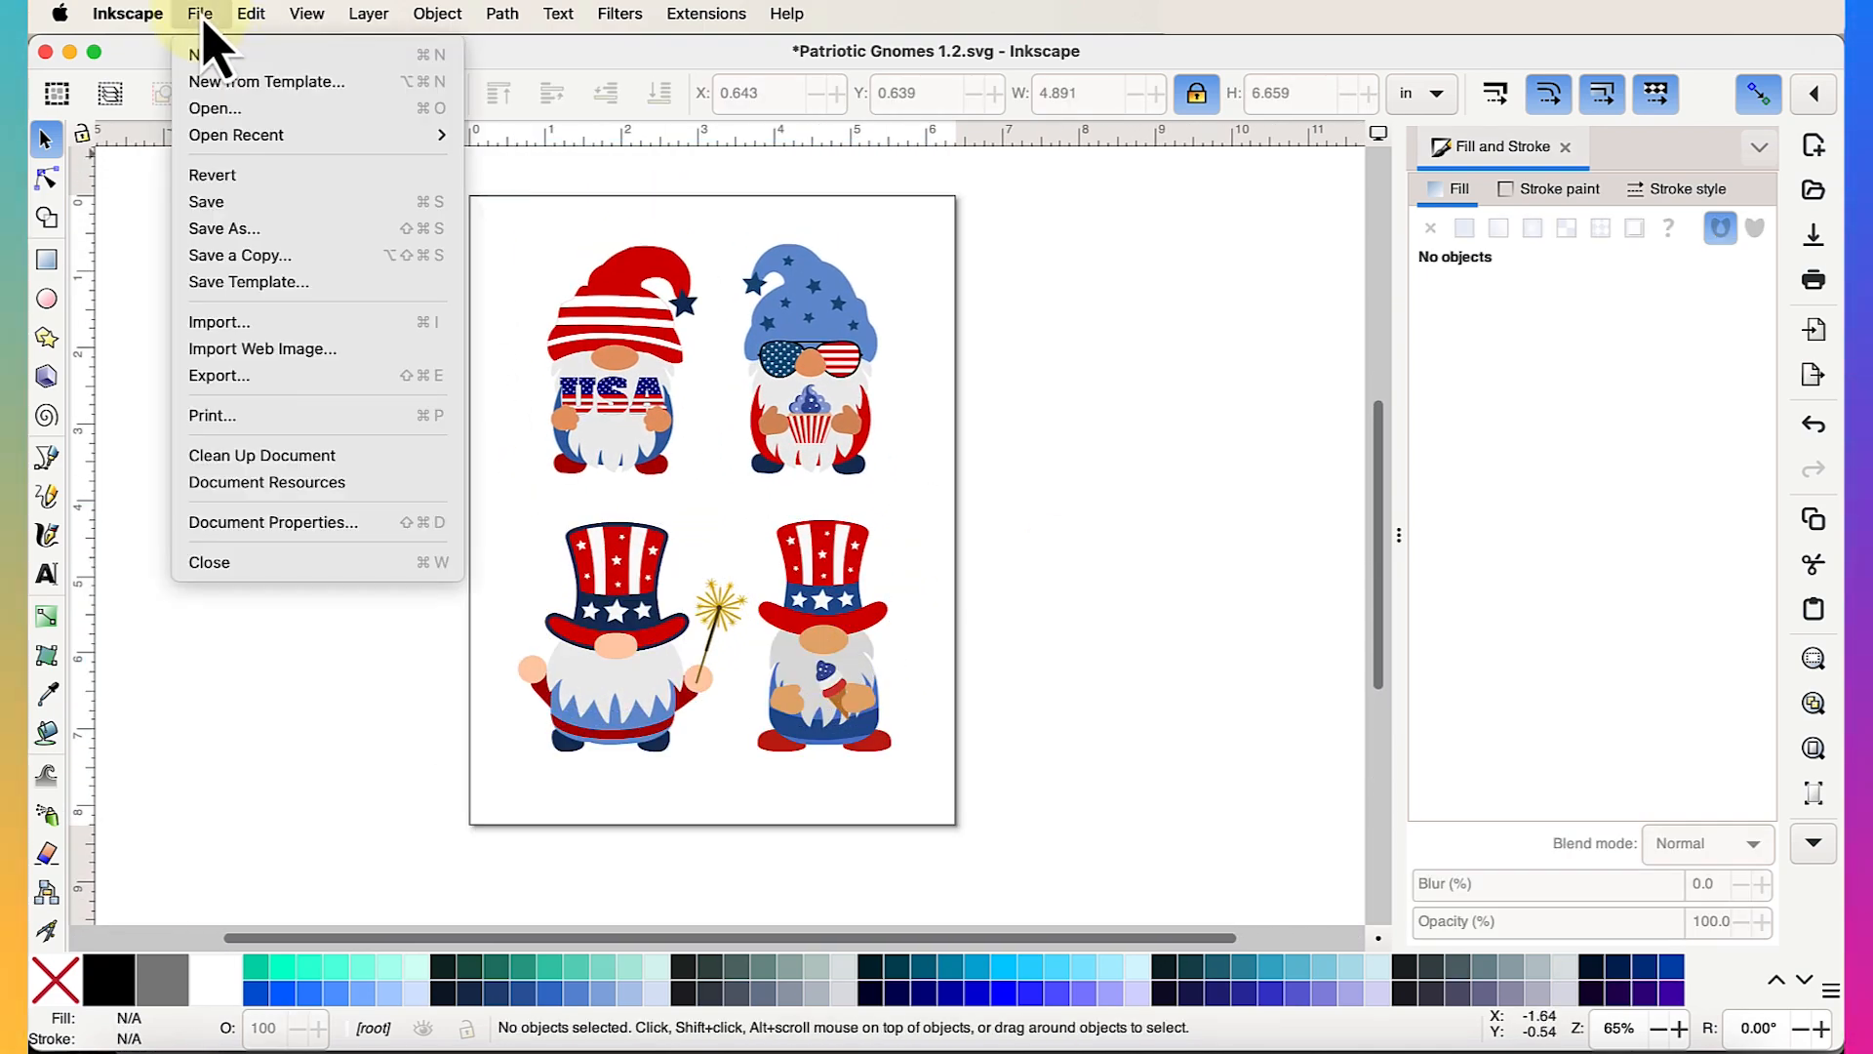
left_click(209, 201)
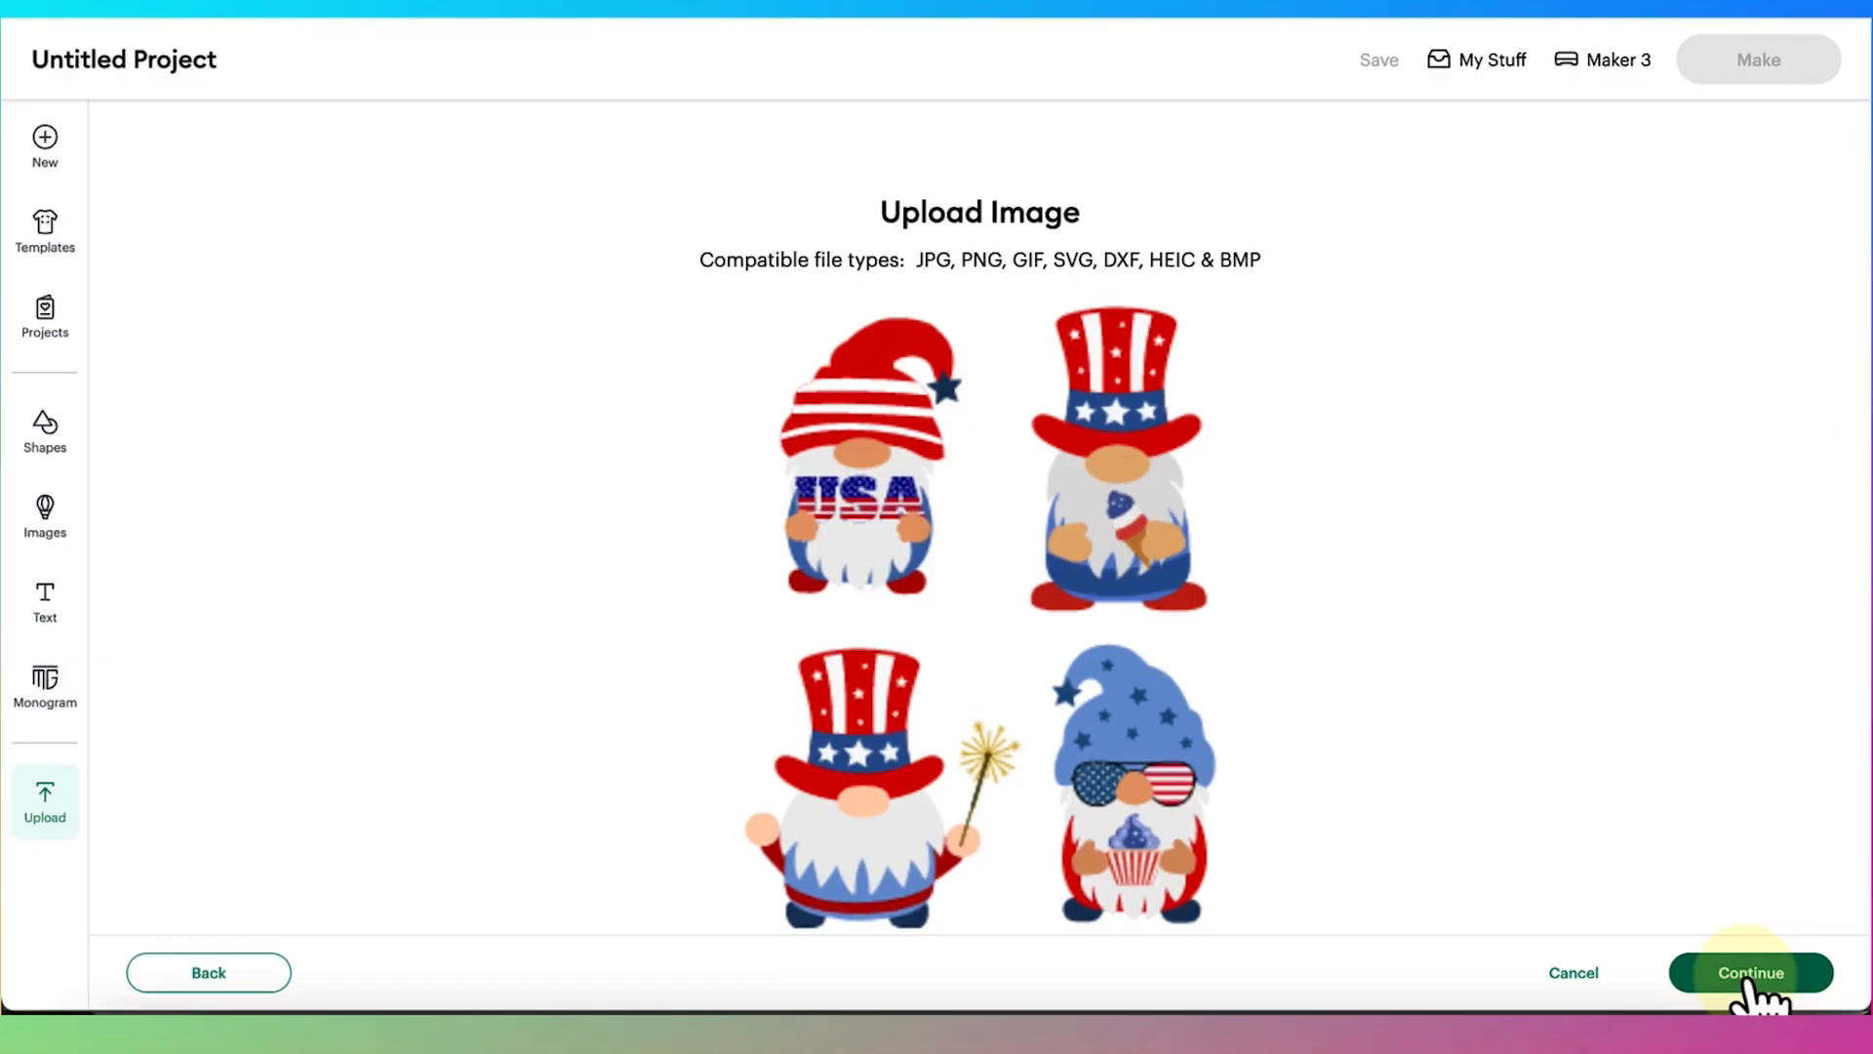
In Cricut Design Space, add the uploaded Patriotic Gnomes 1.2 image to the canvas and shift it about 3 in sideways
left_click(1746, 972)
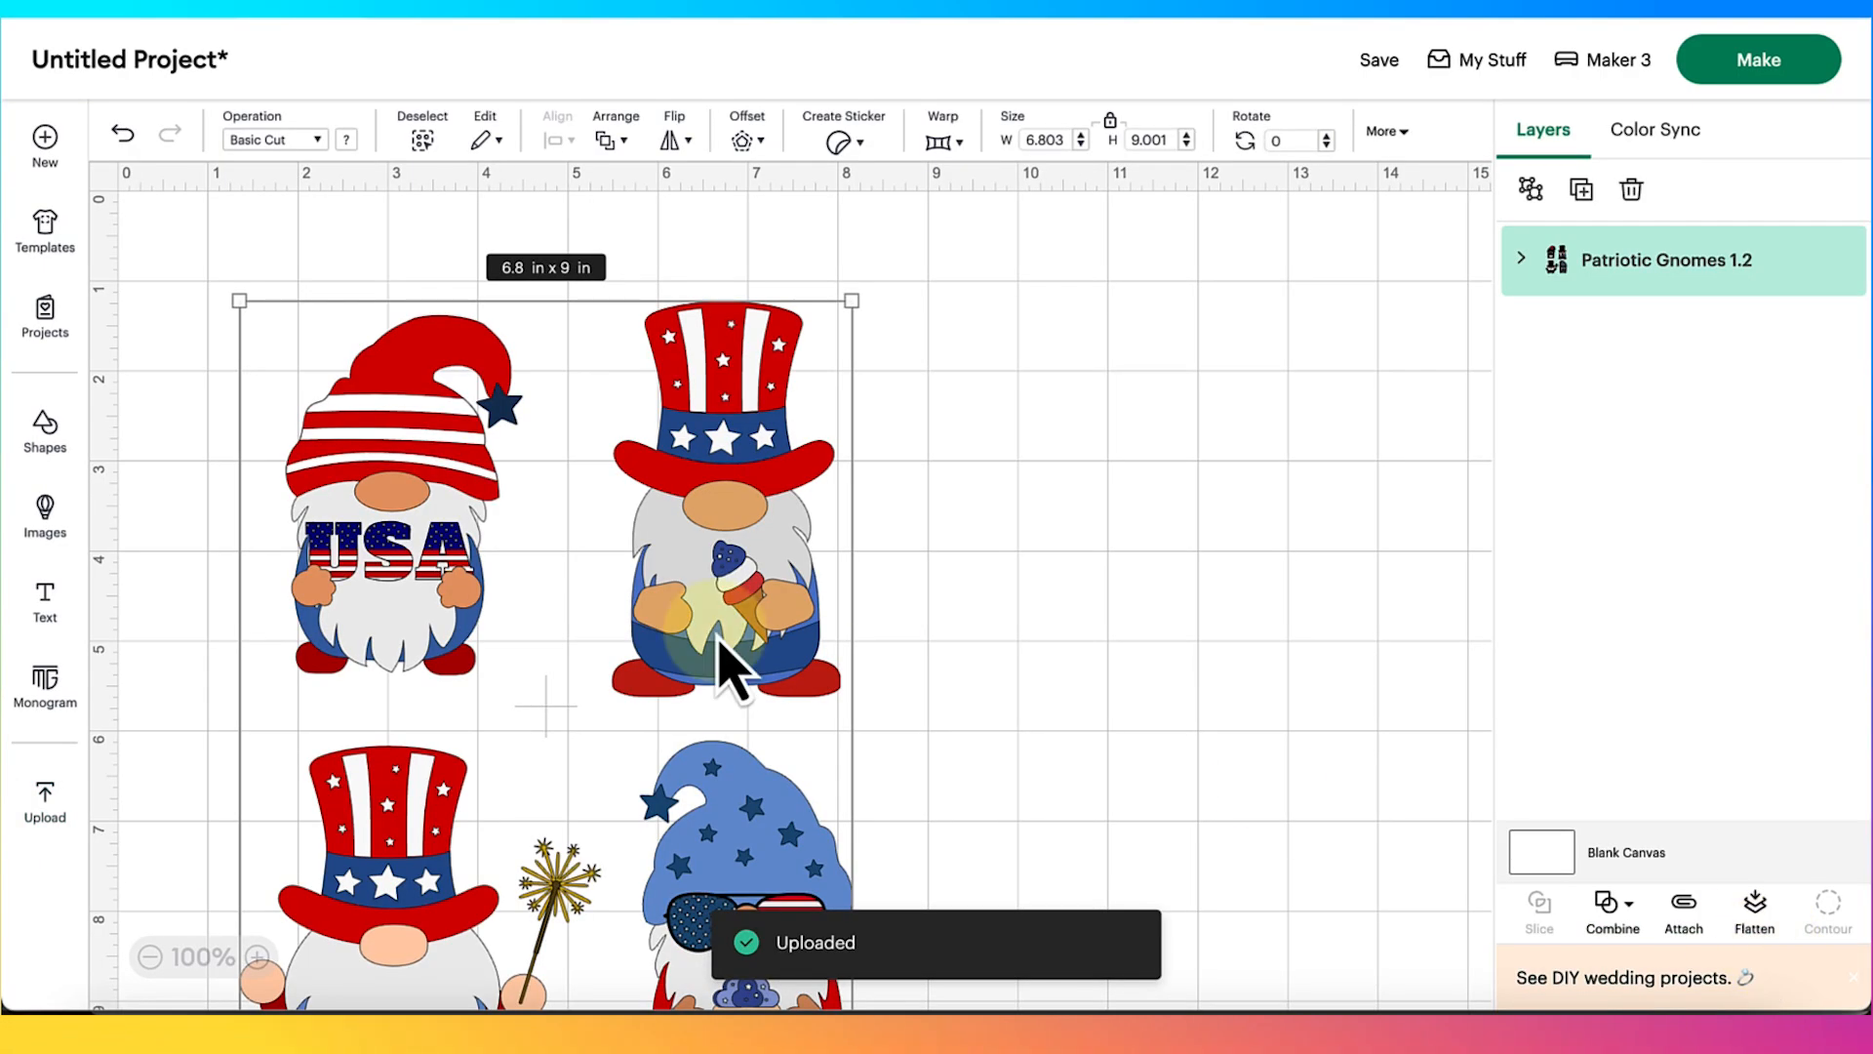
left_click(150, 957)
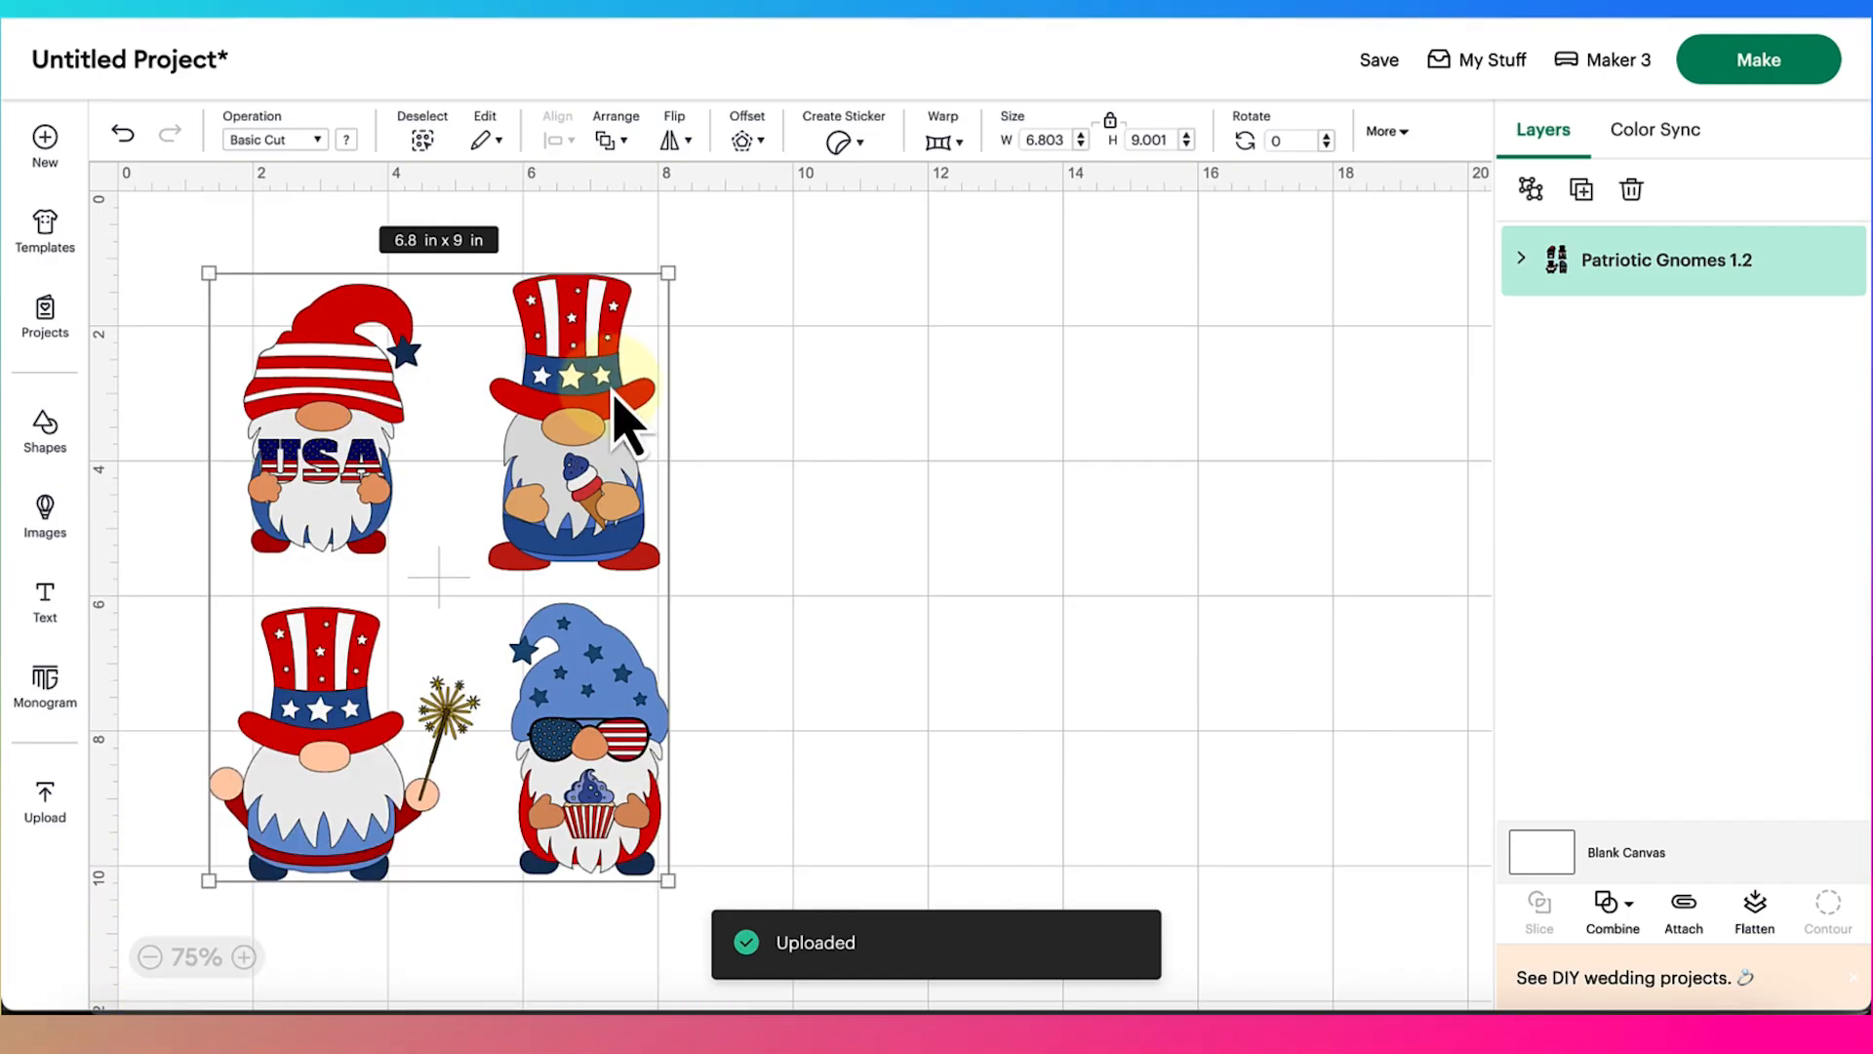
left_click_drag(616, 405, 811, 391)
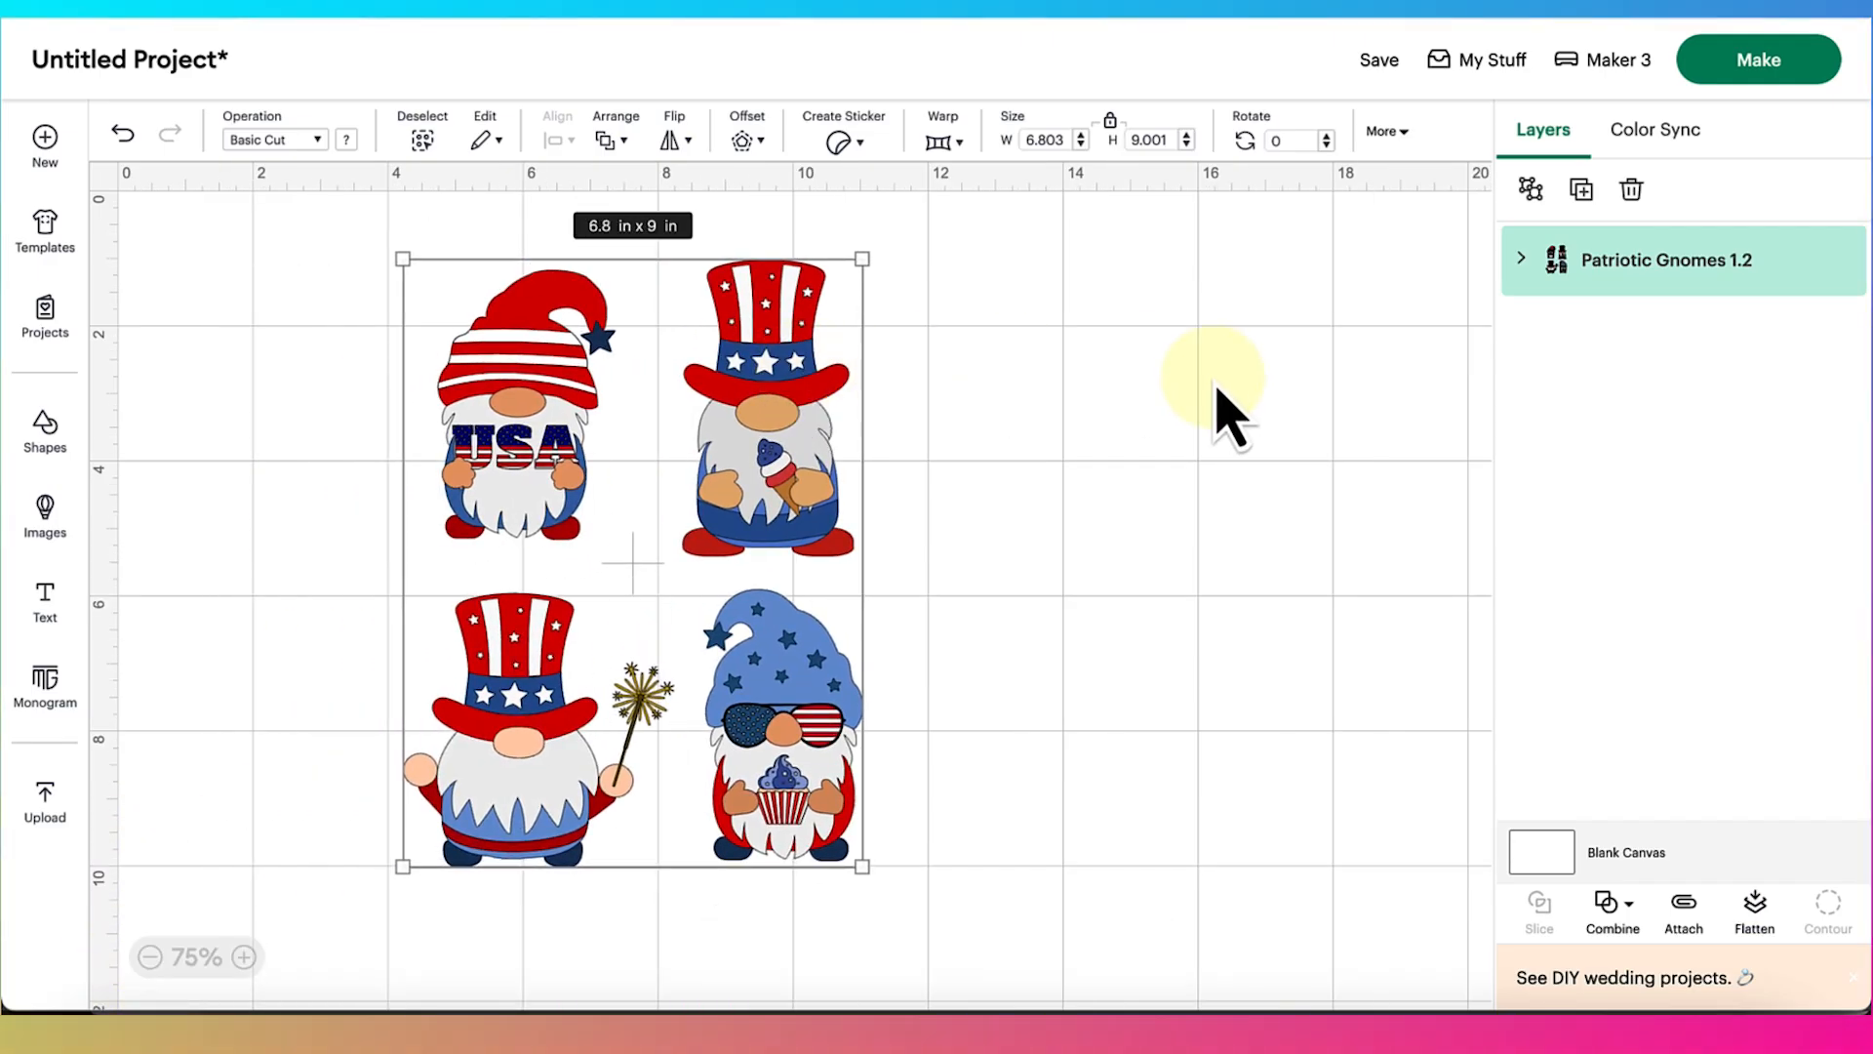